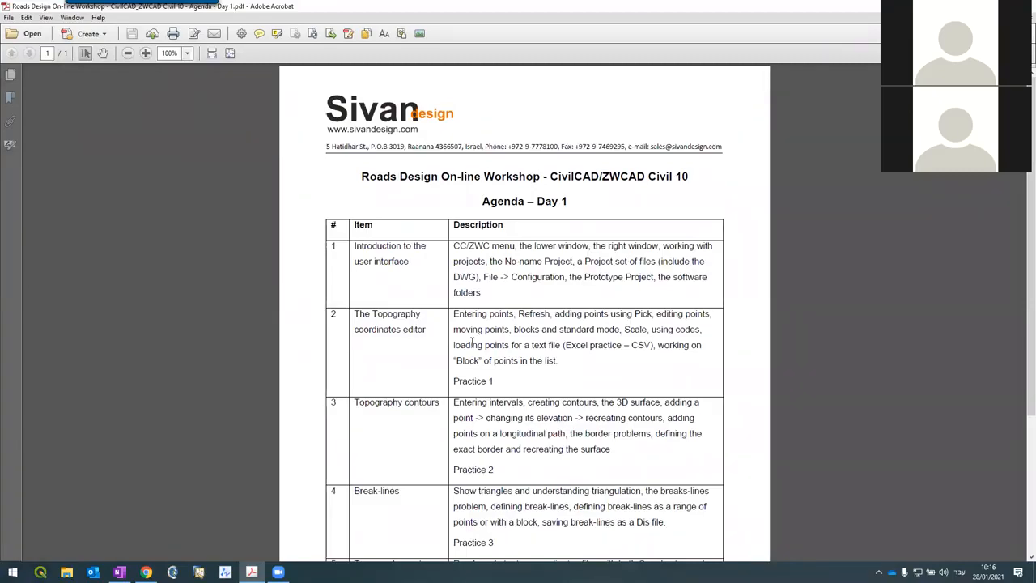
# Review the Day 1 workshop agenda table from the user interface introduction through to the Filtering item
pyautogui.scroll(-4, 472, 344)
pyautogui.scroll(-1, 489, 341)
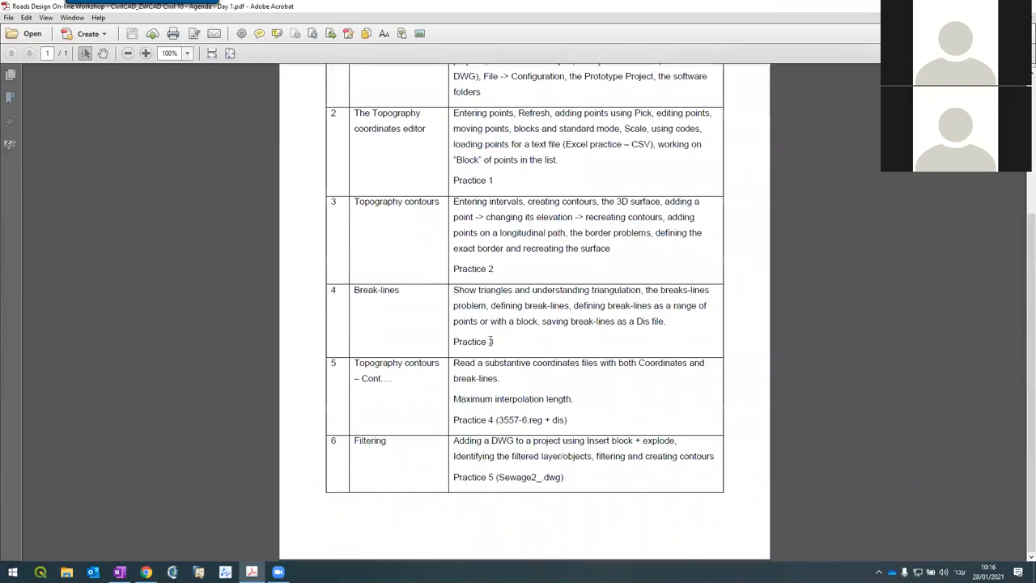
pyautogui.scroll(3, 491, 337)
pyautogui.scroll(2, 491, 332)
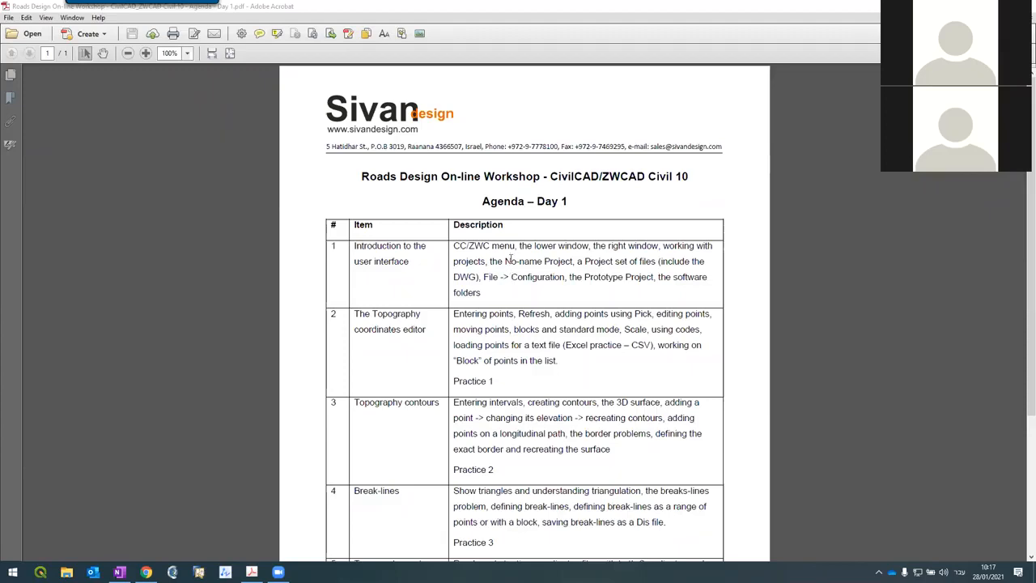
pyautogui.scroll(-1, 511, 255)
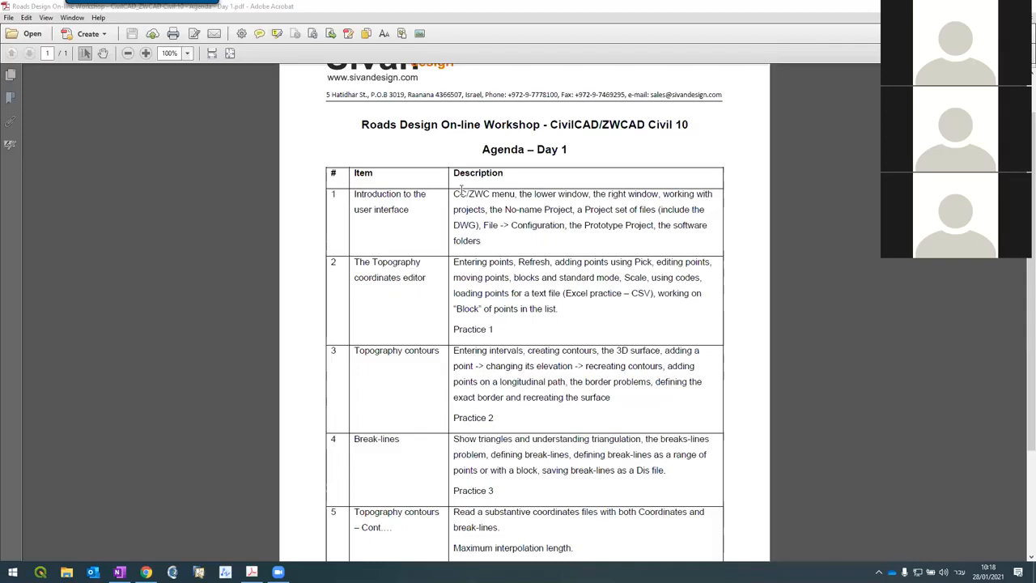
pyautogui.scroll(-4, 481, 277)
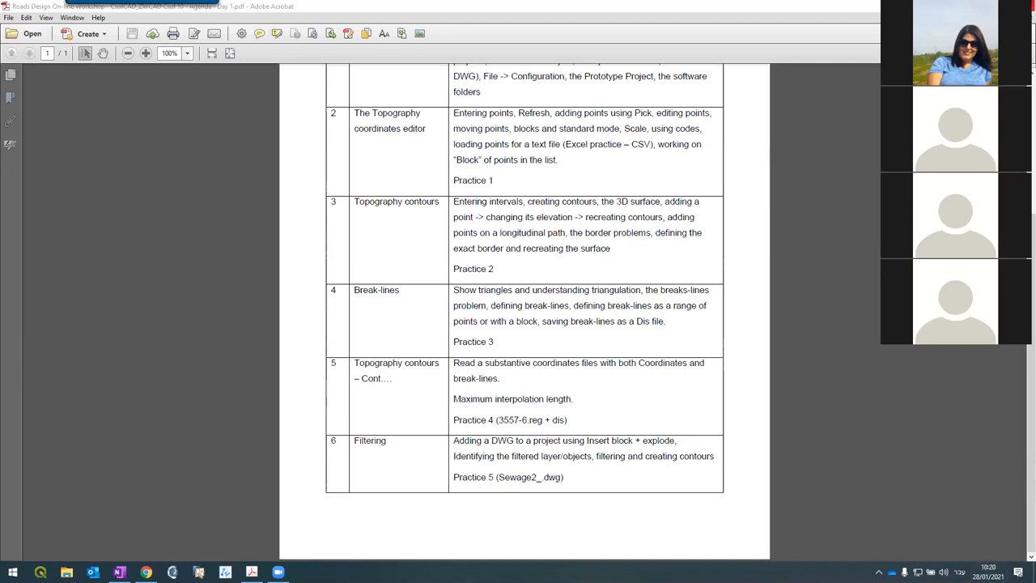
# Switch to the ZWCAD Civil drawing and change the keyboard input language to English
pyautogui.click(748, 76)
pyautogui.press('super+d')
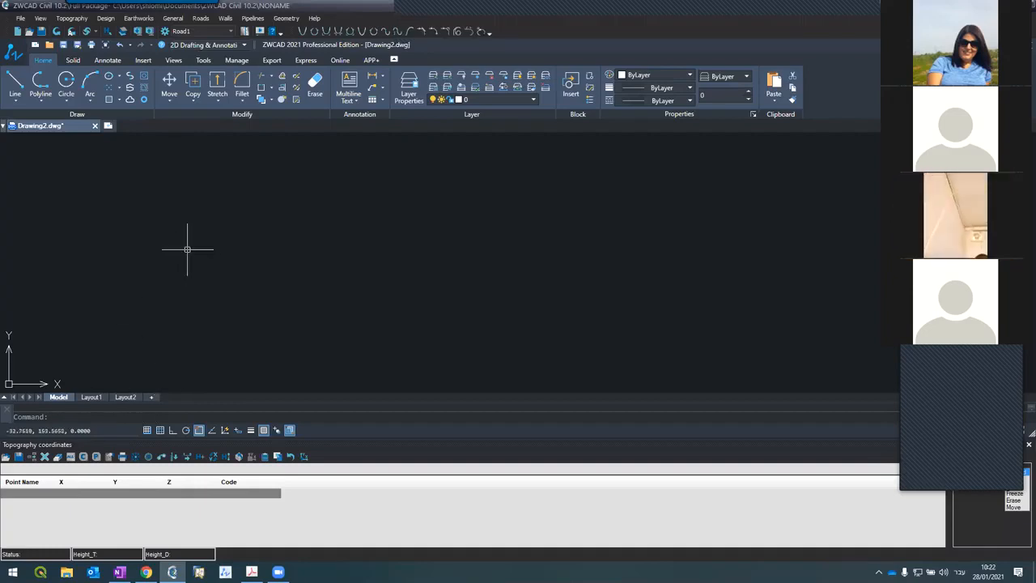
pyautogui.click(224, 208)
pyautogui.click(309, 248)
pyautogui.press('BackSpace')
pyautogui.press('BackSpace')
pyautogui.hotkey('alt', 'shift')
# Draw an open three-segment polyline with four freely placed vertices in the empty drawing
pyautogui.write('pl')
pyautogui.press('Return')
pyautogui.click(348, 200)
pyautogui.click(438, 301)
pyautogui.click(285, 320)
pyautogui.click(197, 274)
pyautogui.press('Return')
# Show the polyline's properties and resize the restored program window so the properties palette fits on screen
pyautogui.click(373, 234)
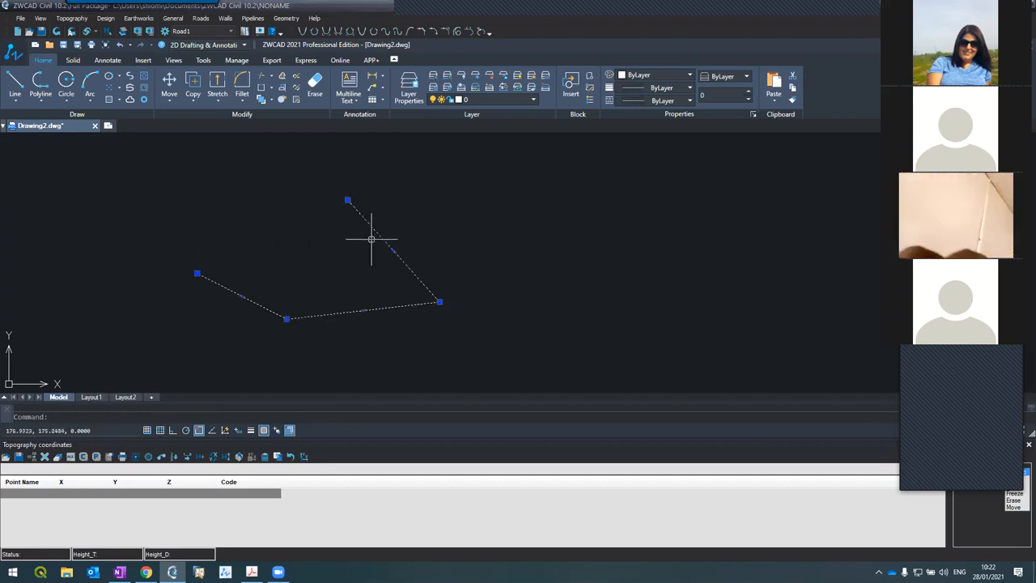
pyautogui.hotkey('ctrl', '1')
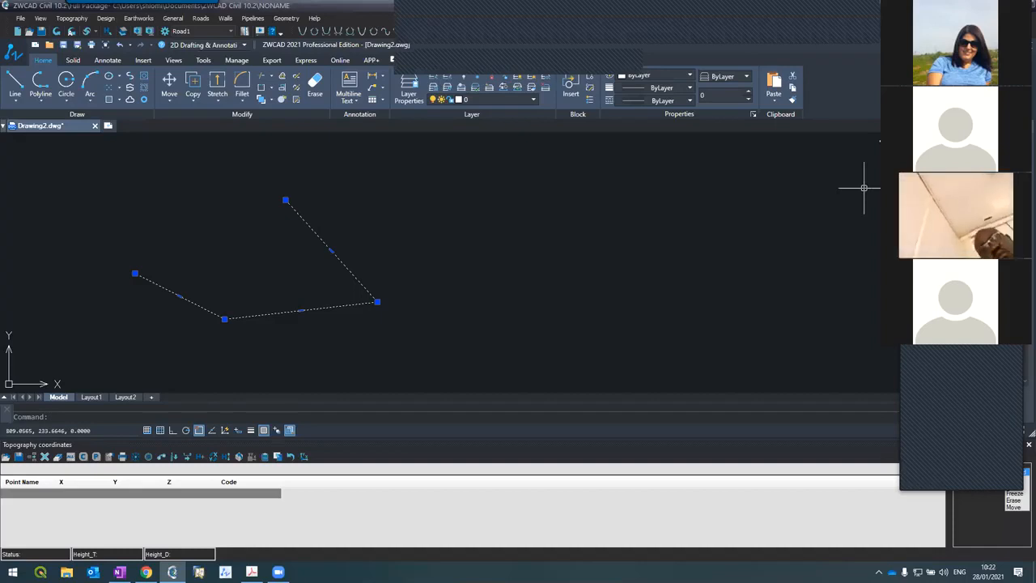
pyautogui.click(1001, 6)
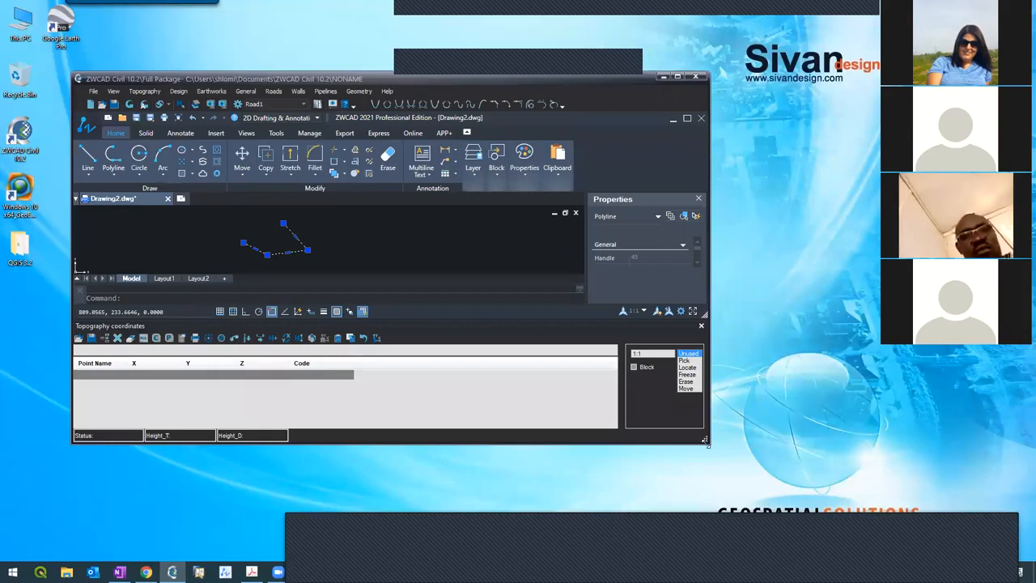
pyautogui.moveTo(705, 441); pyautogui.dragTo(804, 513)
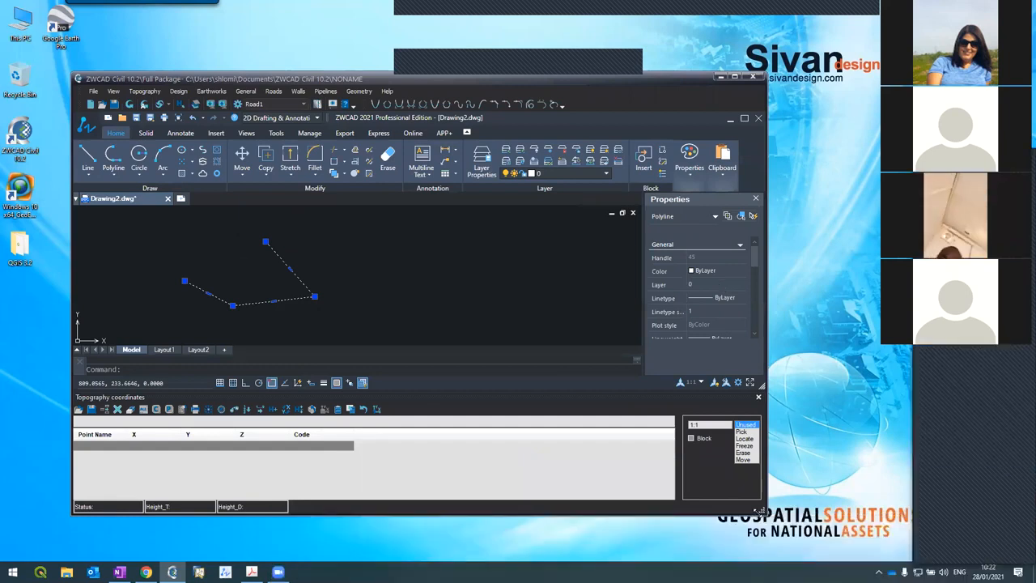
pyautogui.moveTo(759, 511); pyautogui.dragTo(890, 560)
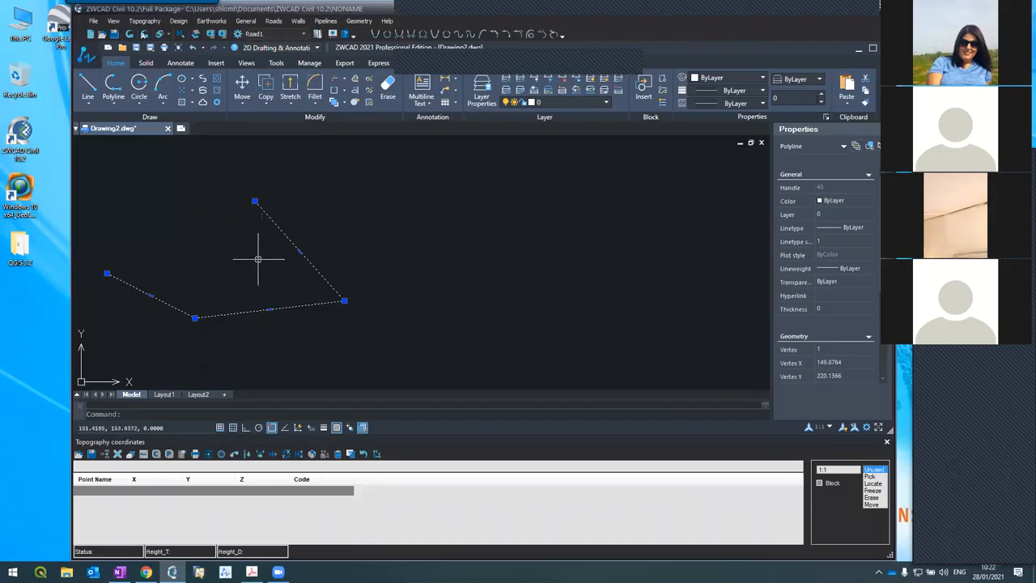
pyautogui.moveTo(269, 310)
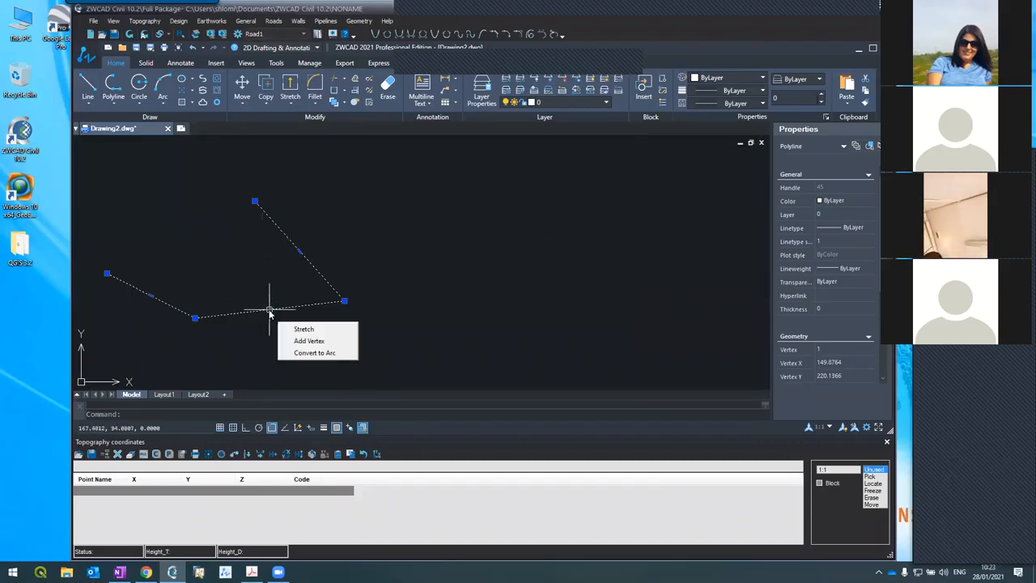
# Deselect the polyline, then open the Layer Properties Manager with the LA command and close it again
pyautogui.press('Escape')
pyautogui.write('l')
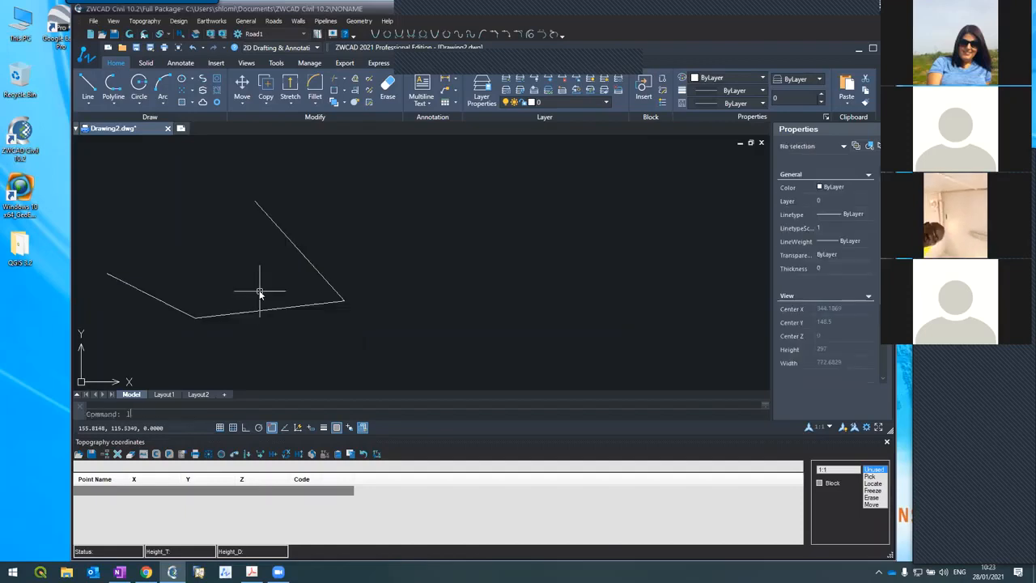
pyautogui.write('a')
pyautogui.press('Return')
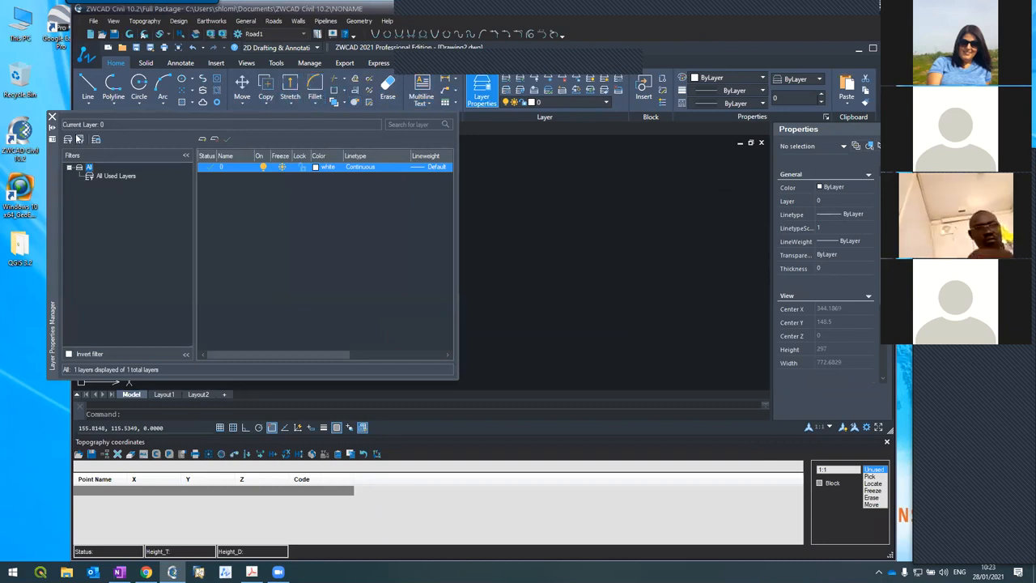
pyautogui.click(52, 117)
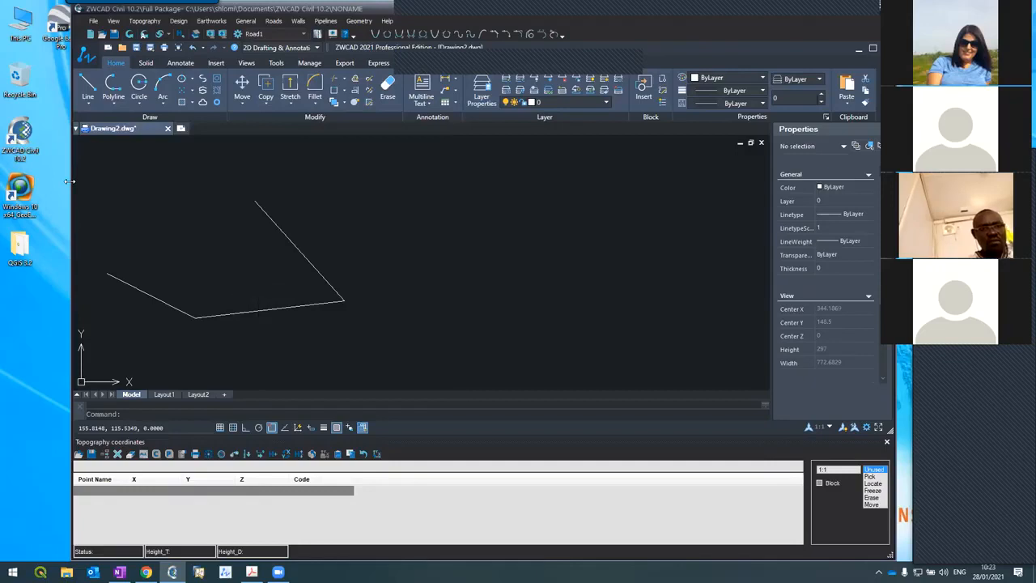
# Widen the program window on both sides, extending it to the left edge of the screen
pyautogui.moveTo(70, 181); pyautogui.dragTo(1, 183)
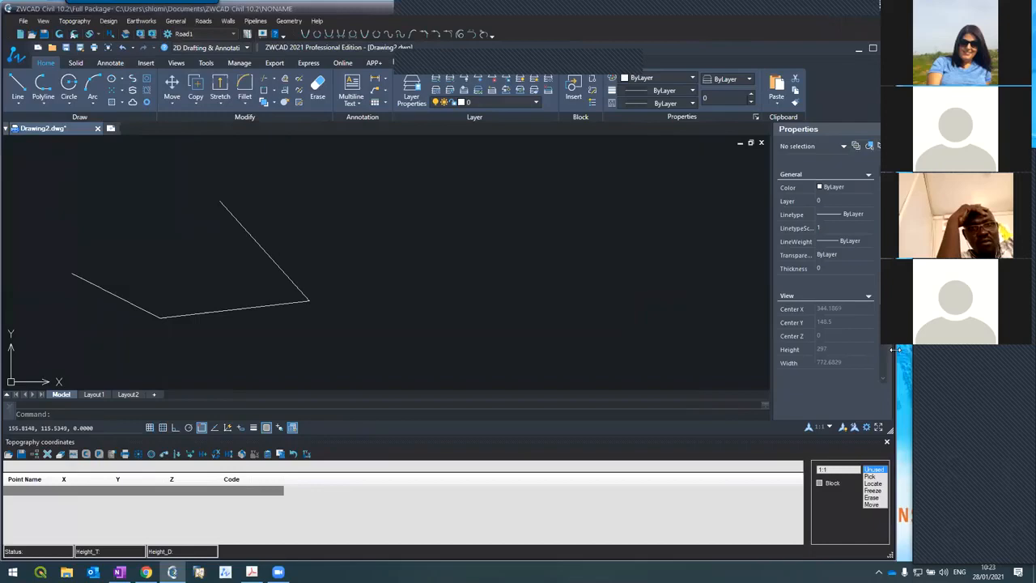
pyautogui.moveTo(895, 350); pyautogui.dragTo(908, 350)
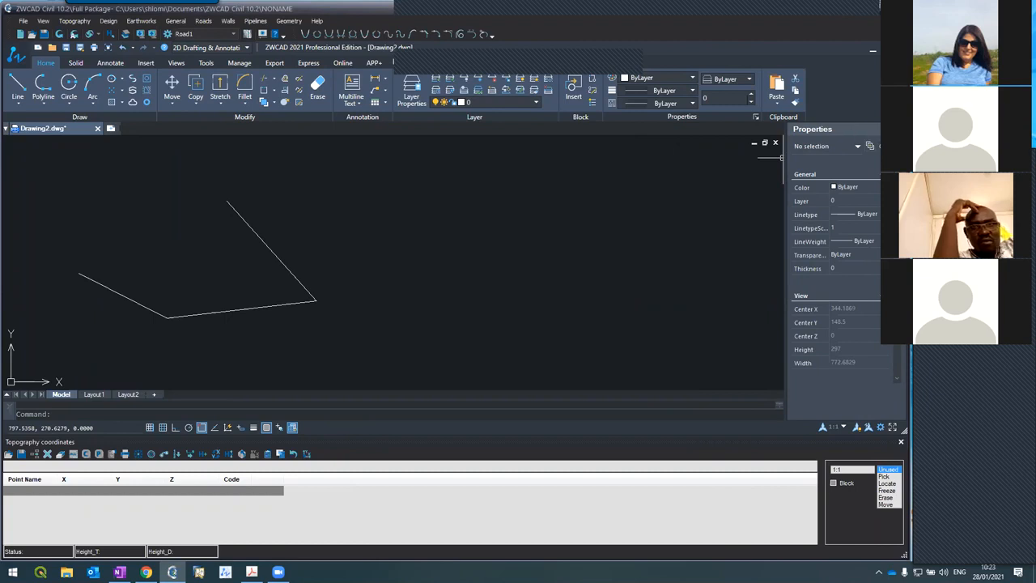
# Erase the three-segment polyline from the drawing
pyautogui.click(361, 283)
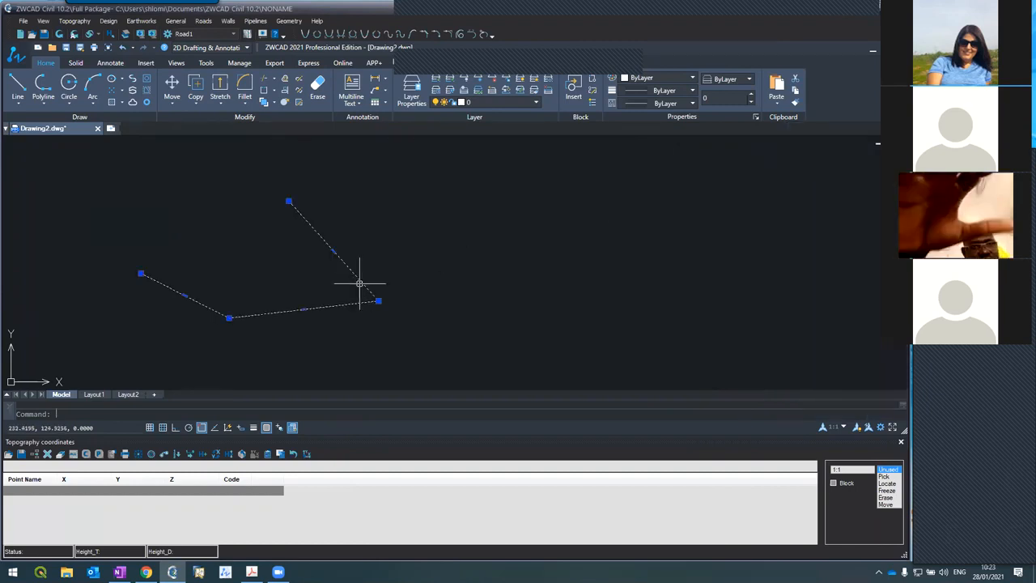
pyautogui.write('e')
pyautogui.press('Return')
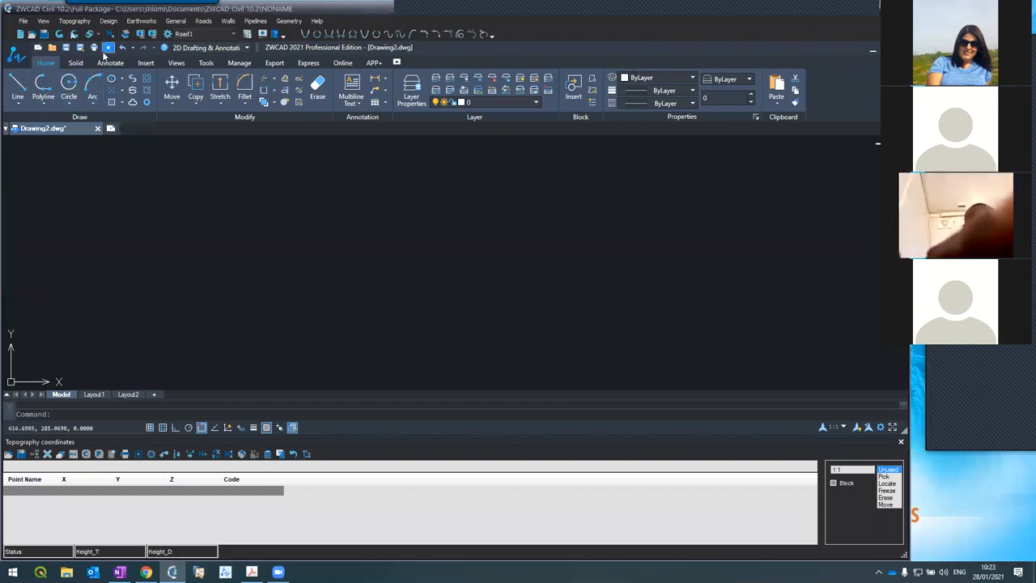
pyautogui.click(26, 20)
pyautogui.moveTo(42, 22)
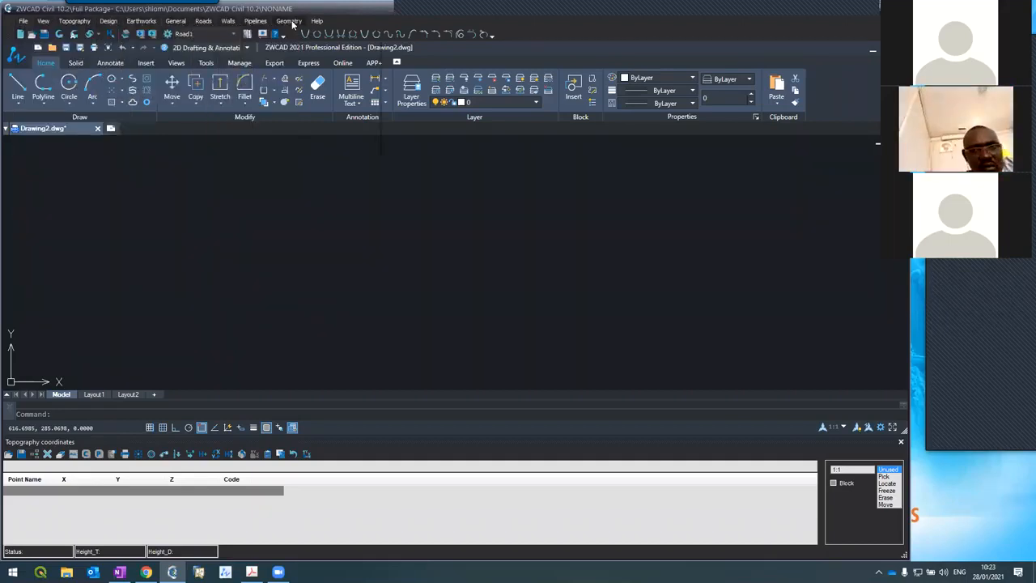
pyautogui.moveTo(278, 24)
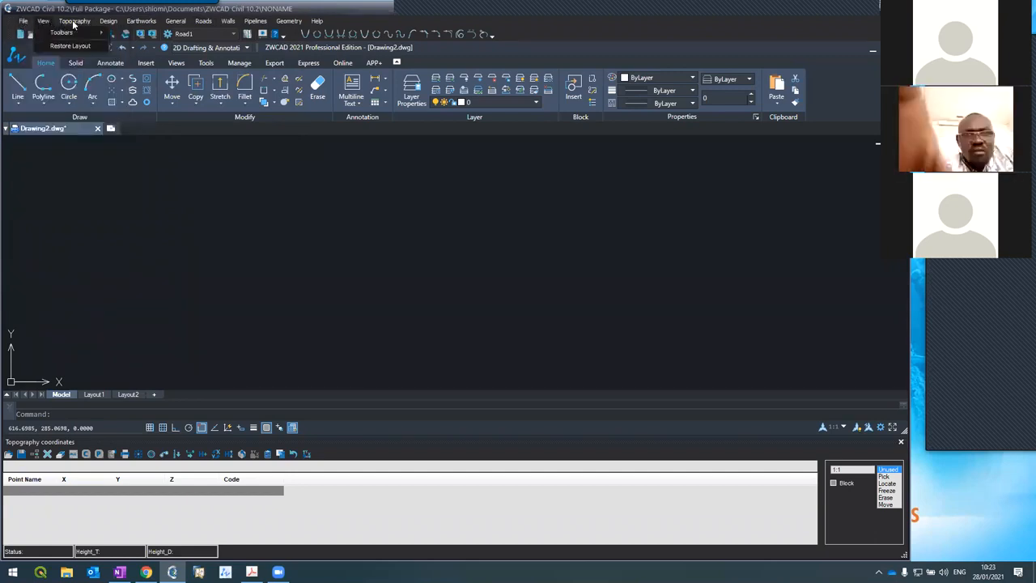
pyautogui.moveTo(152, 26)
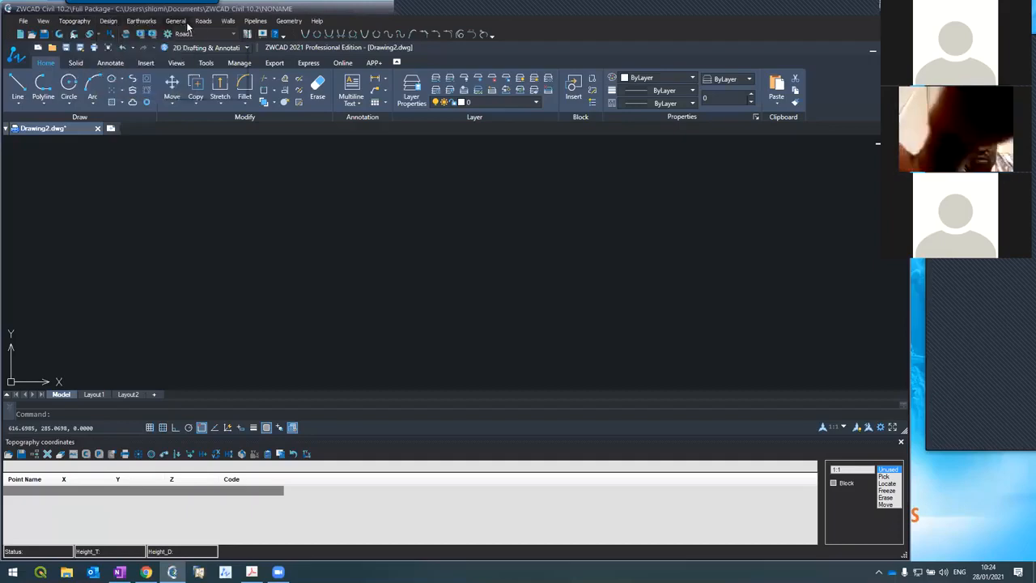
pyautogui.moveTo(321, 23)
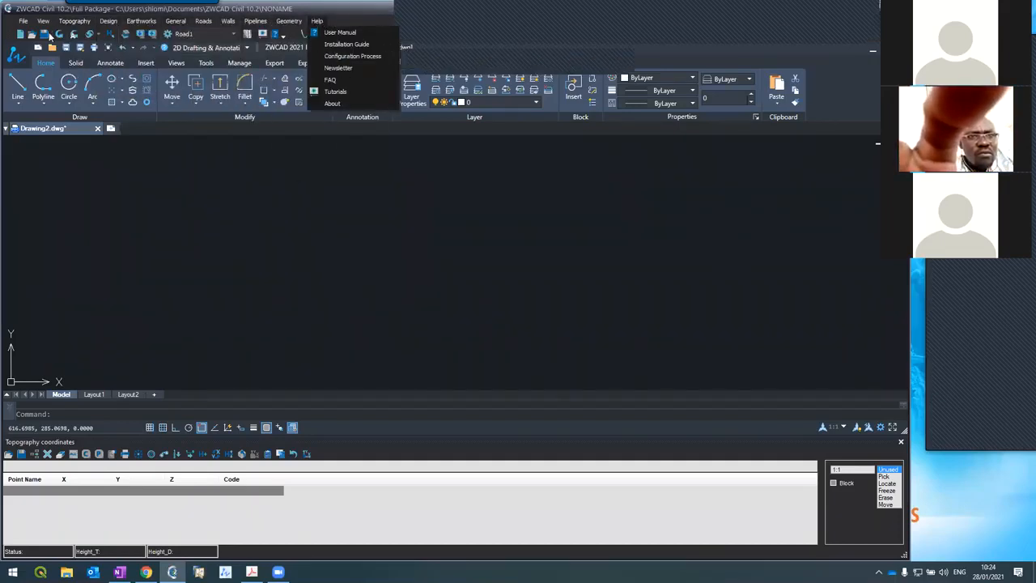
pyautogui.click(227, 190)
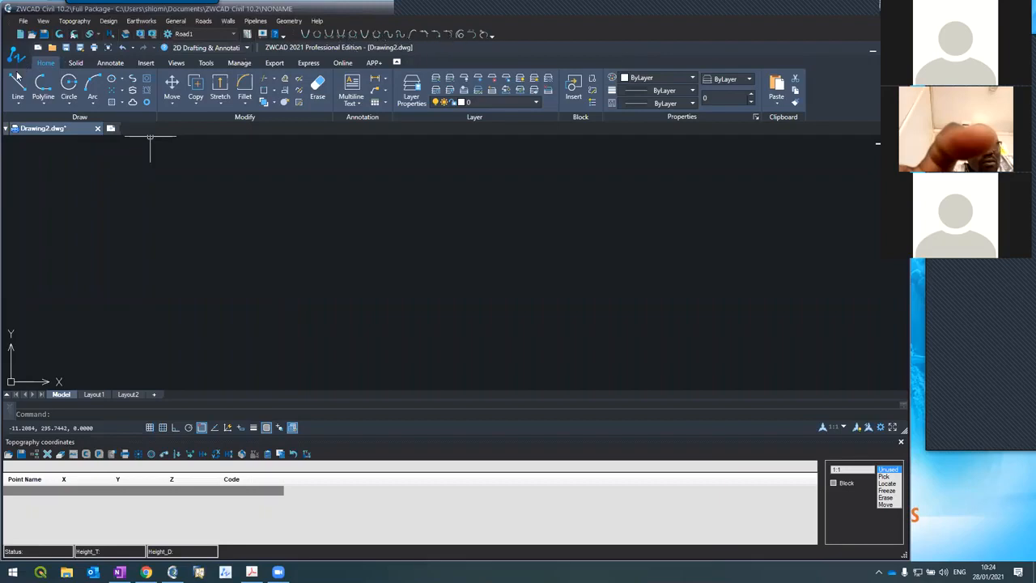
pyautogui.click(45, 153)
pyautogui.click(69, 187)
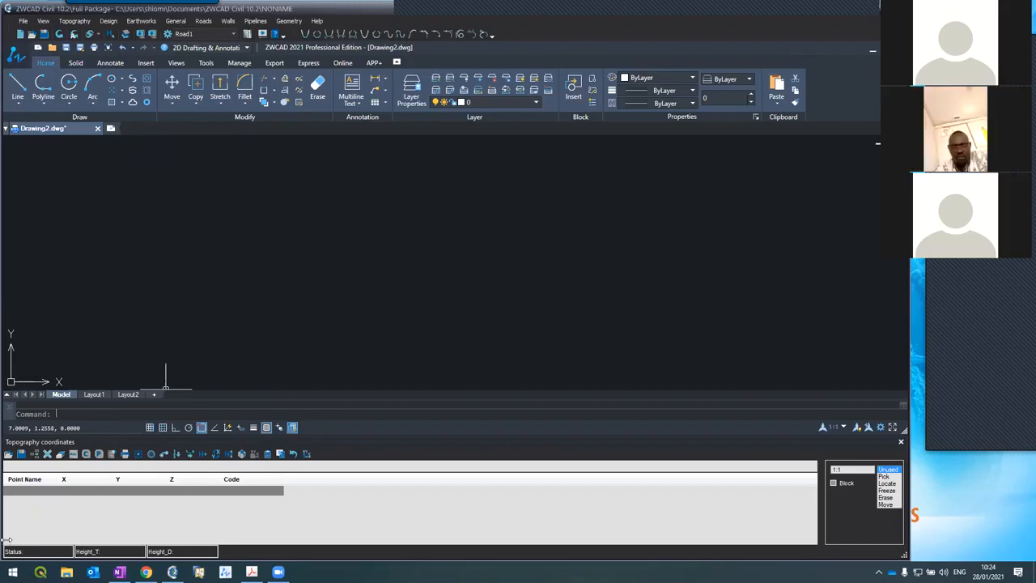
pyautogui.click(38, 489)
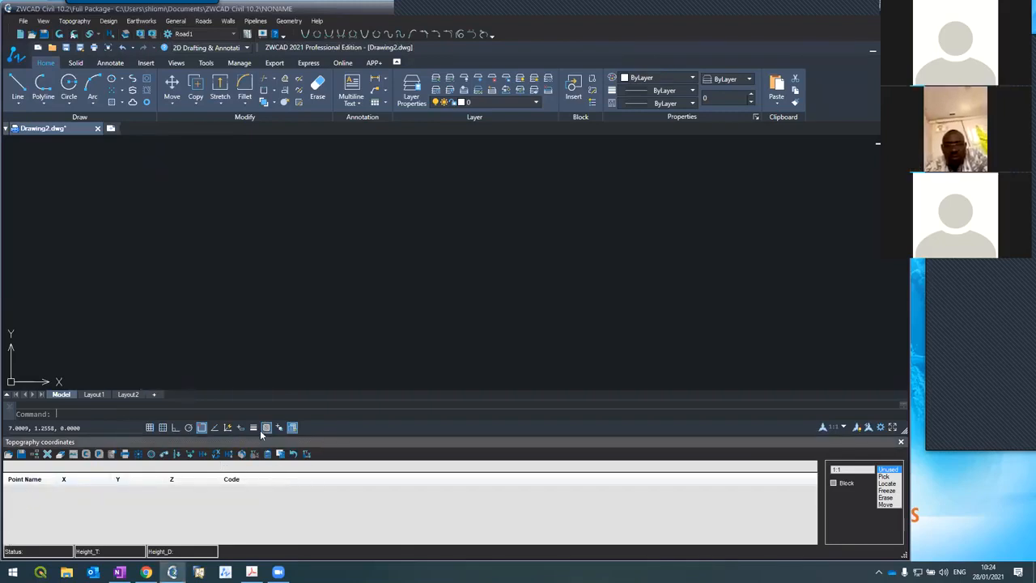
pyautogui.moveTo(261, 436); pyautogui.dragTo(247, 333)
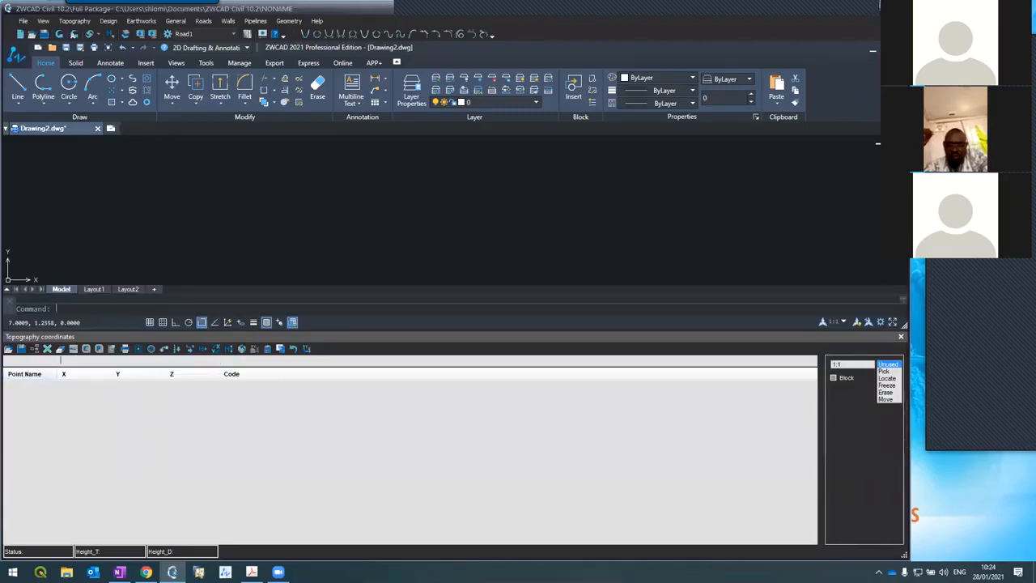
pyautogui.write('1')
pyautogui.press('Tab')
pyautogui.write('1000')
pyautogui.press('Tab')
pyautogui.write('10')
pyautogui.press('BackSpace')
pyautogui.press('BackSpace')
pyautogui.click(77, 359)
pyautogui.press('BackSpace')
pyautogui.press('BackSpace')
pyautogui.press('BackSpace')
pyautogui.press('BackSpace')
pyautogui.click(18, 359)
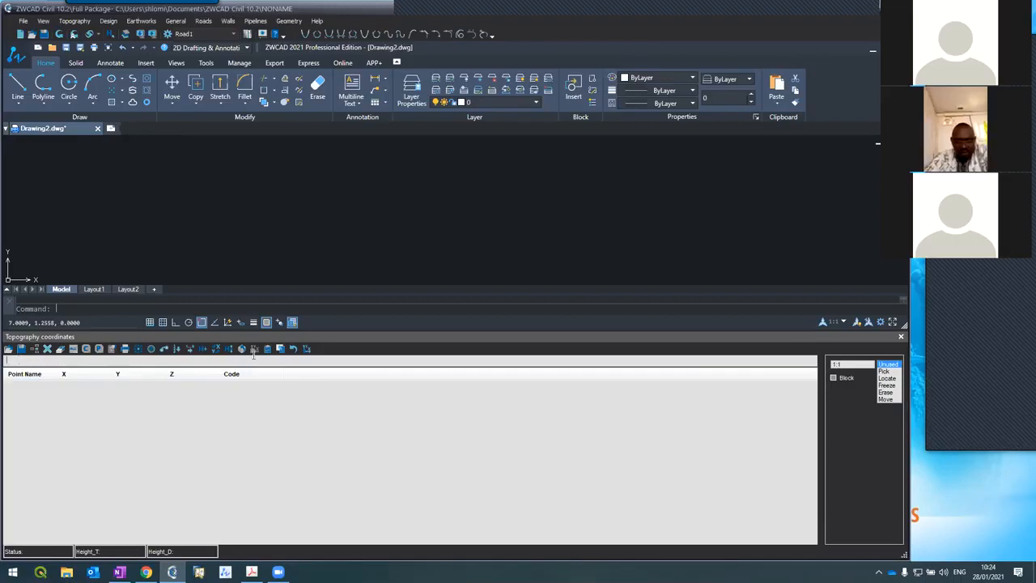
pyautogui.moveTo(260, 331); pyautogui.dragTo(257, 449)
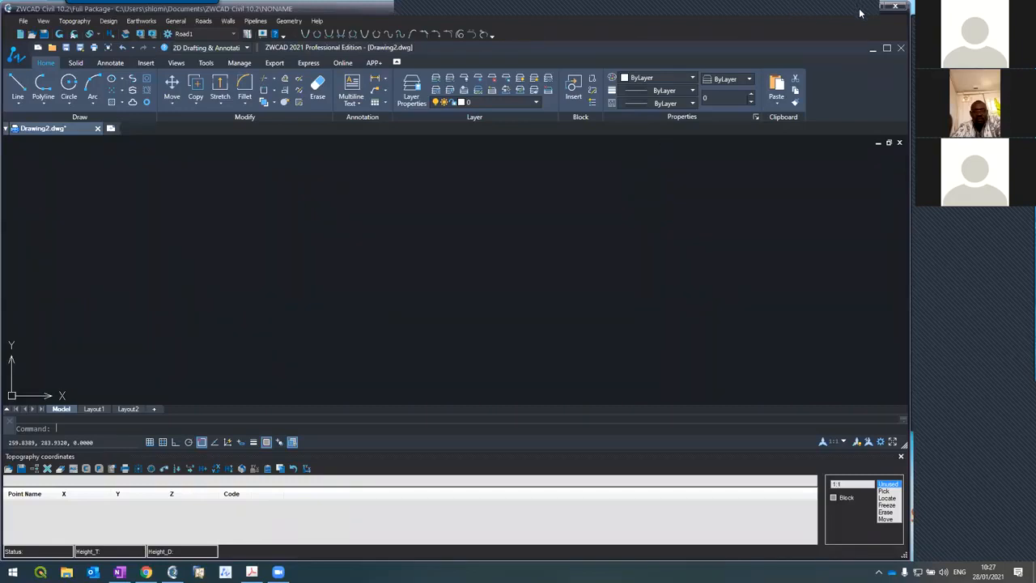
# Switch to File Explorer and look through the ZWCAD Civil 10.2 folder in Program Files (x86) on drive C
pyautogui.press('super+d')
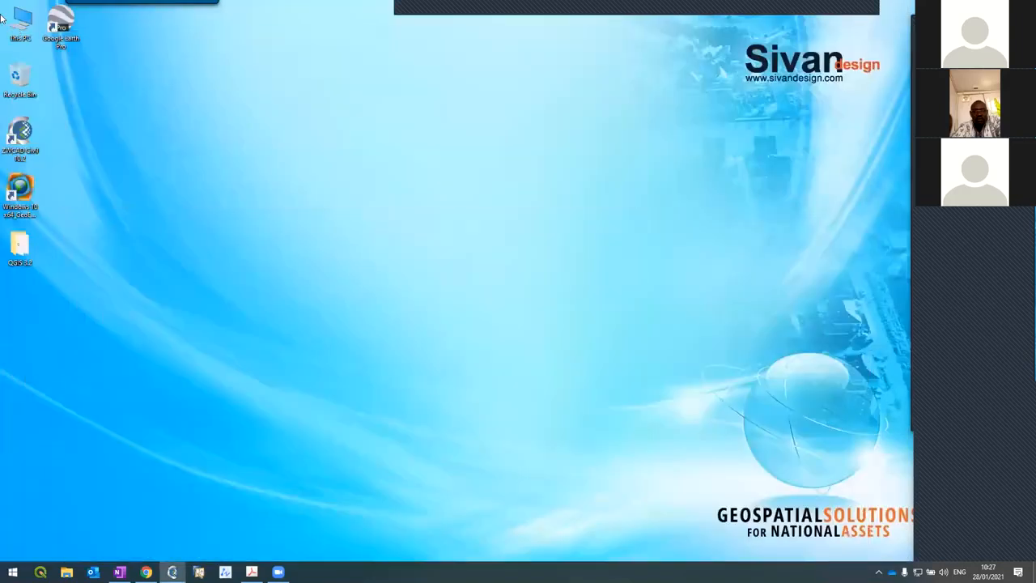
pyautogui.doubleClick(18, 25)
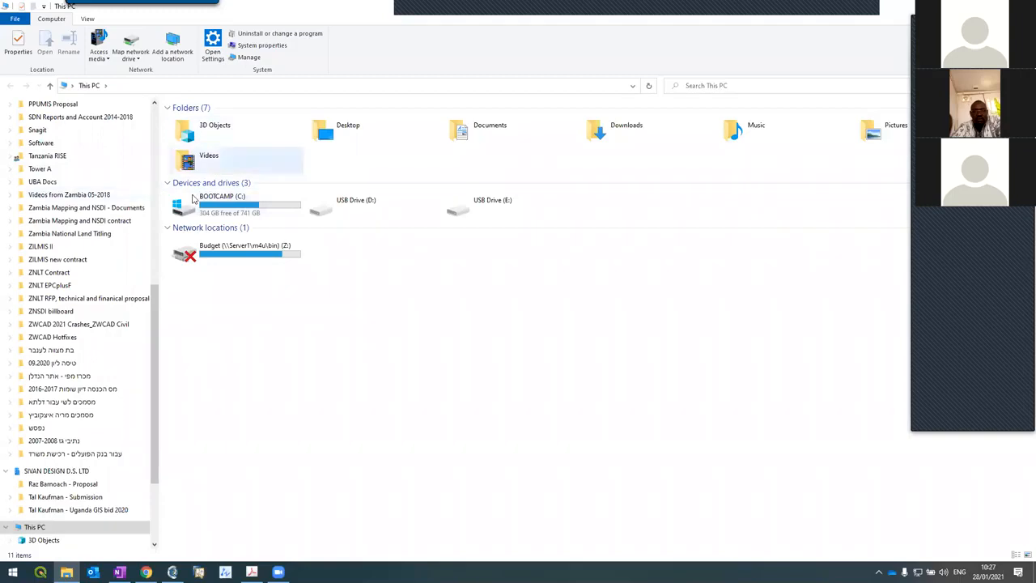
pyautogui.doubleClick(239, 207)
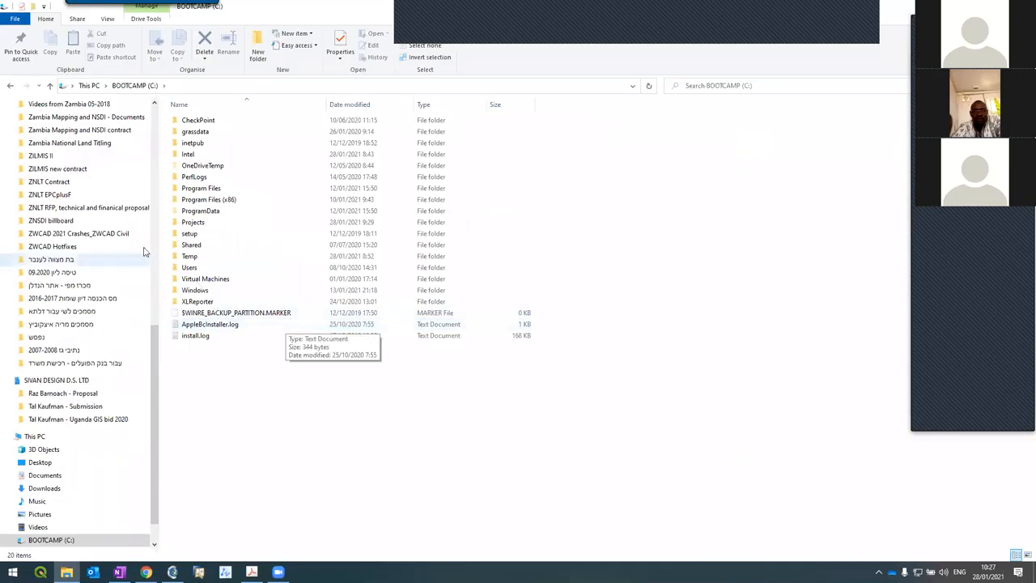
pyautogui.doubleClick(204, 200)
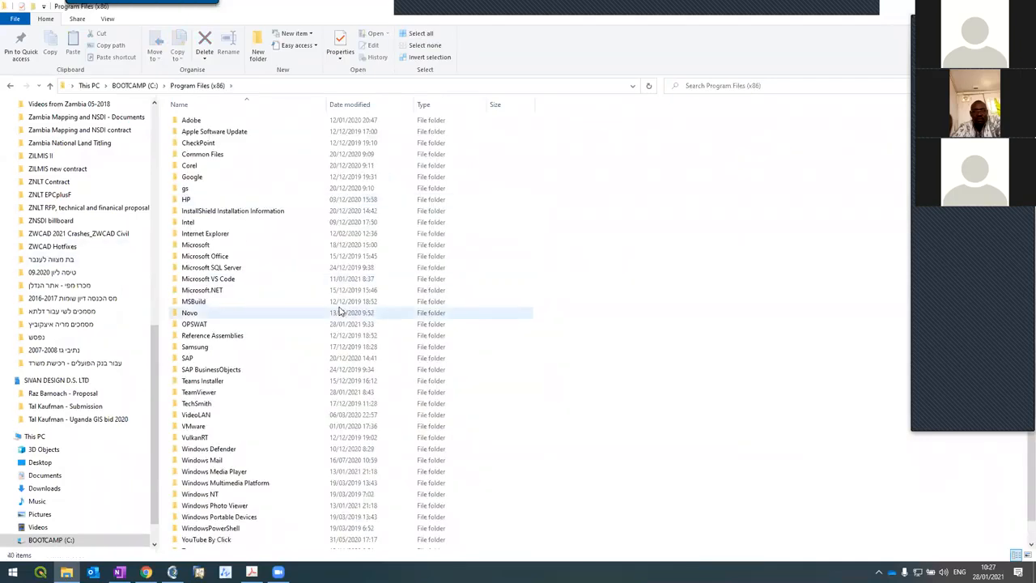
pyautogui.scroll(-1, 279, 359)
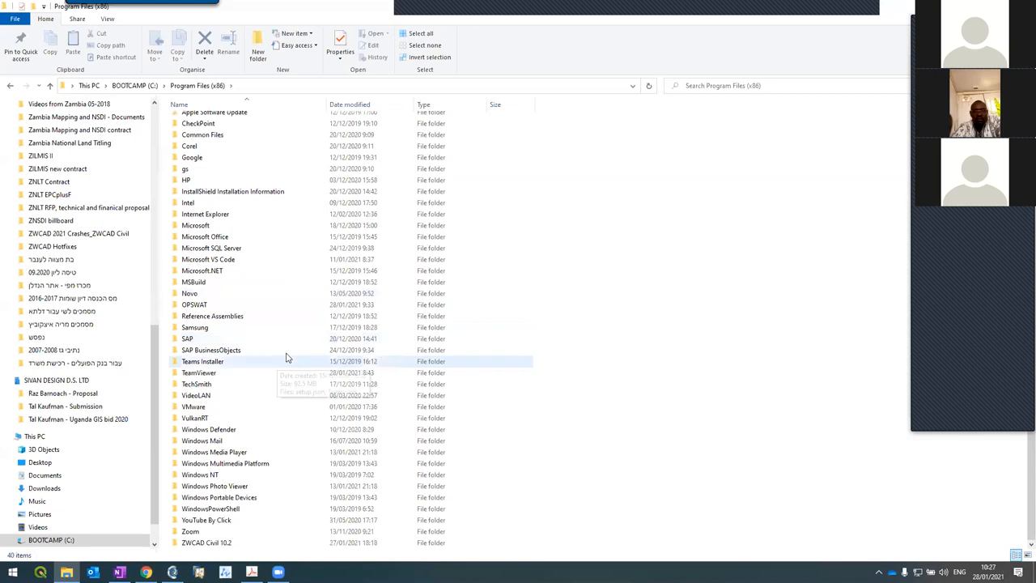
pyautogui.click(186, 545)
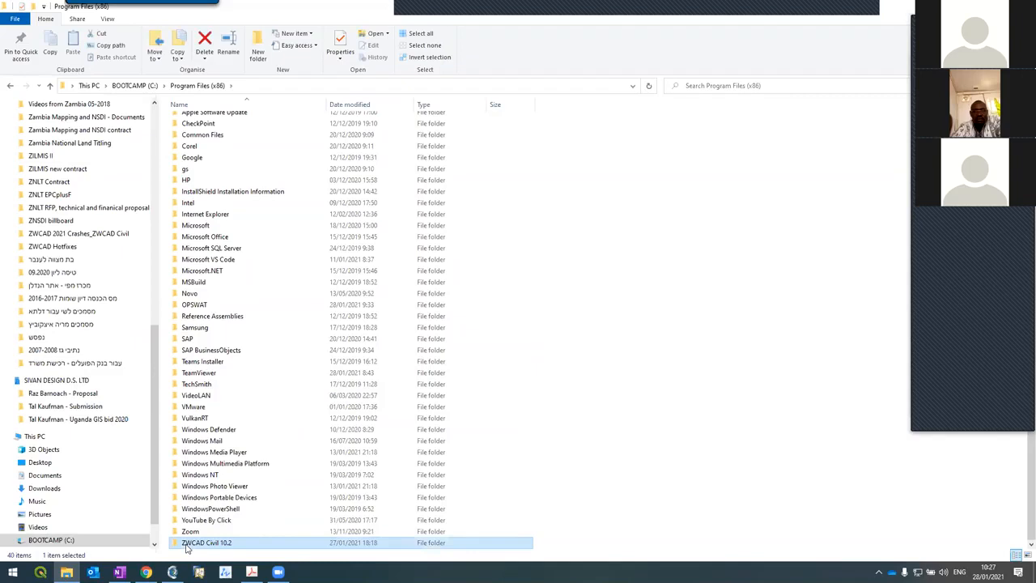
pyautogui.doubleClick(186, 545)
pyautogui.scroll(-5, 229, 252)
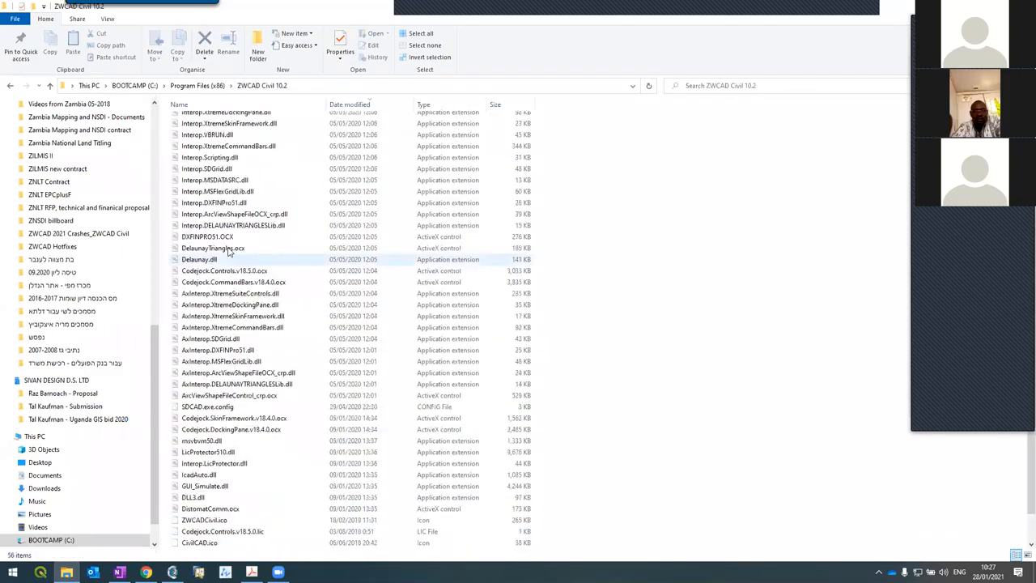
# Leave the program's installation folder and open the ZWCAD Civil 10.2 folder inside Documents
pyautogui.scroll(2, 230, 254)
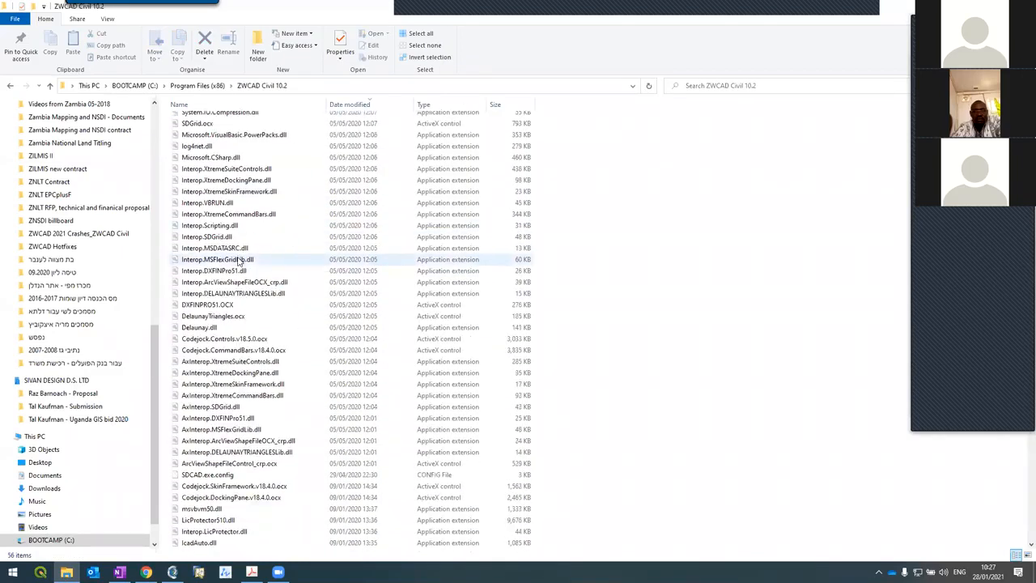
pyautogui.scroll(3, 240, 259)
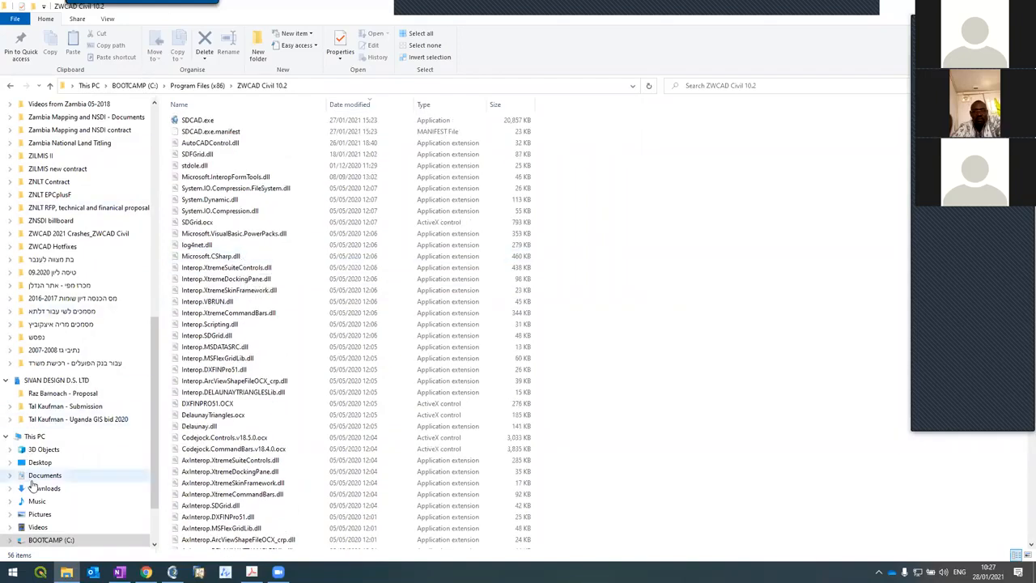
pyautogui.click(40, 477)
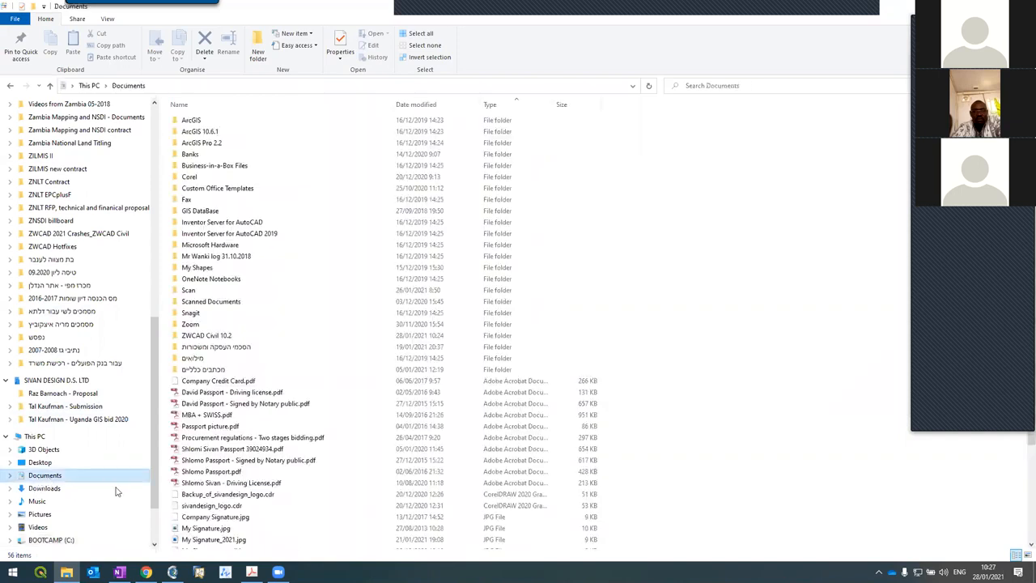
pyautogui.doubleClick(227, 340)
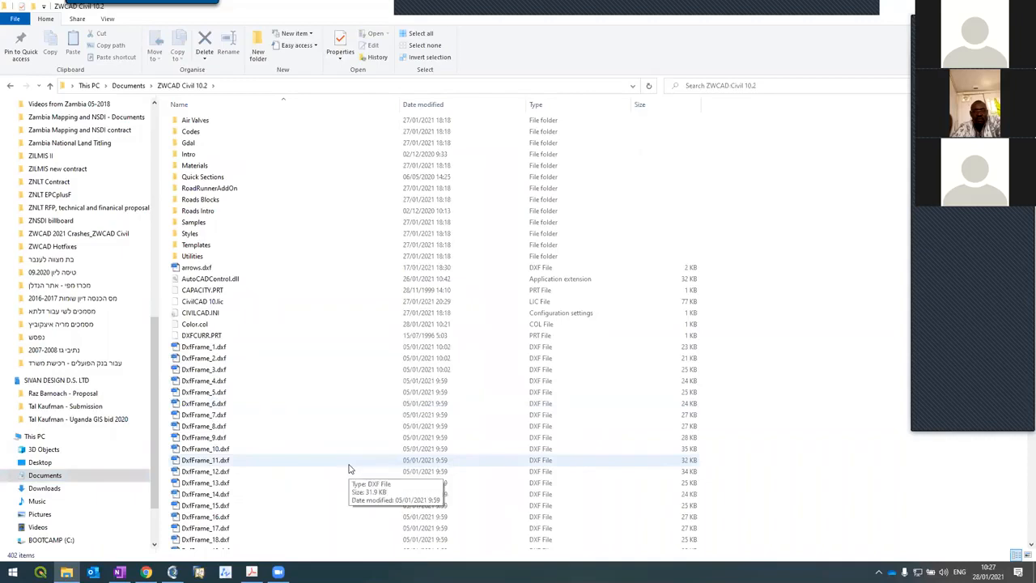
# Look through the files in the Documents copy of the ZWCAD Civil 10.2 folder, especially the noname and prototype files
pyautogui.scroll(-5, 251, 312)
pyautogui.scroll(-15, 255, 317)
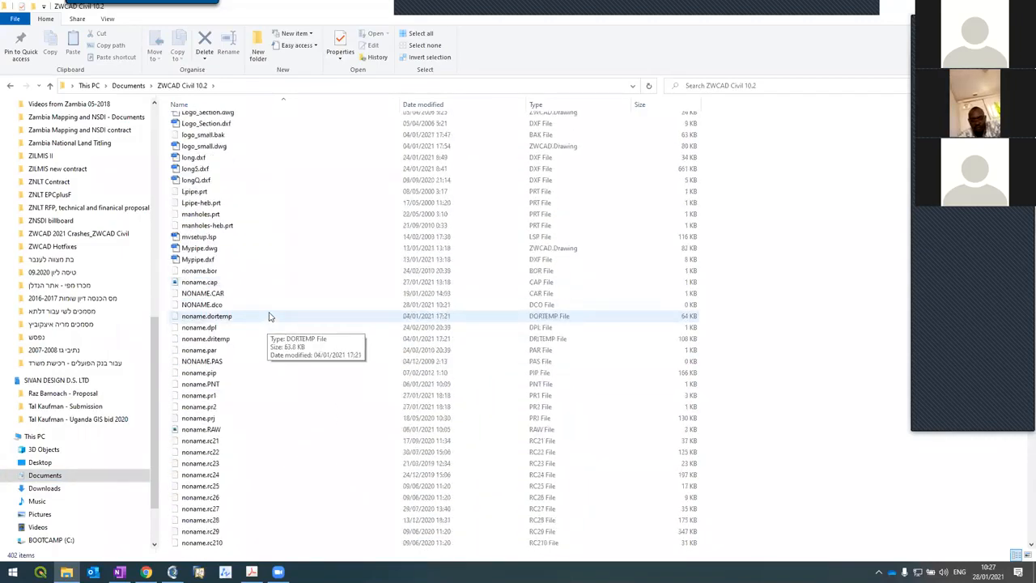
pyautogui.scroll(-2, 270, 316)
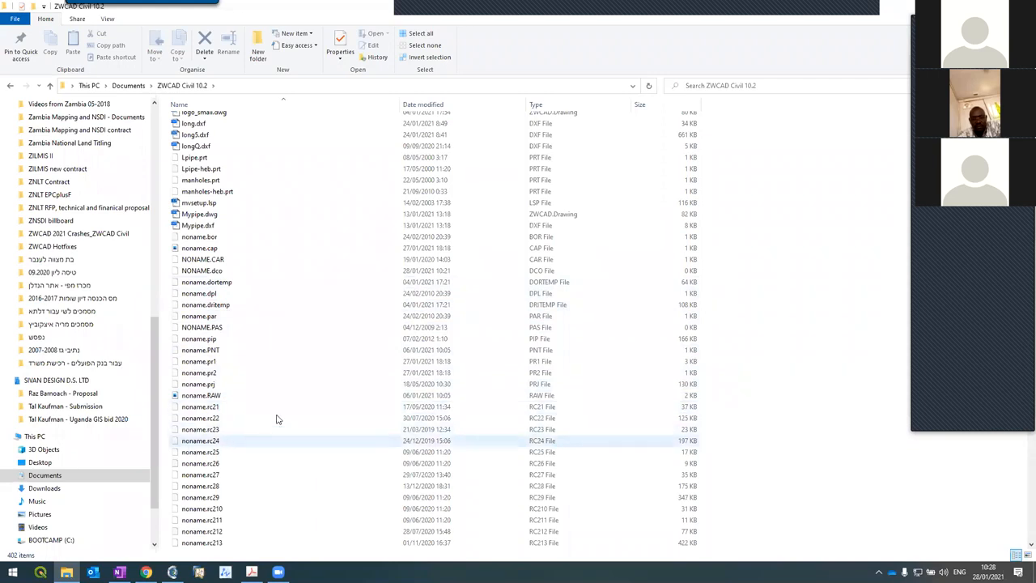
pyautogui.scroll(-20, 276, 418)
pyautogui.scroll(-8, 291, 392)
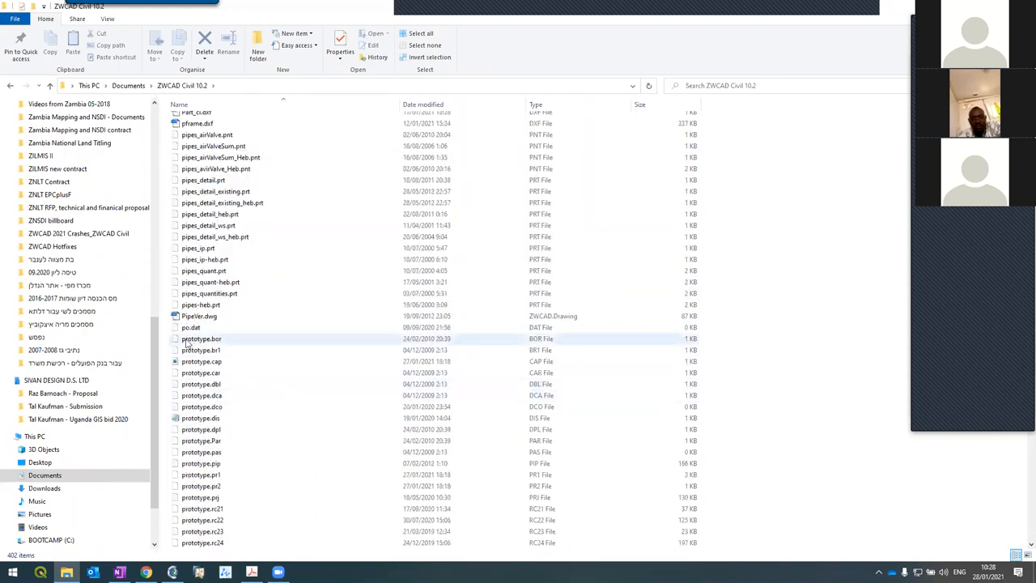
pyautogui.scroll(-9, 258, 433)
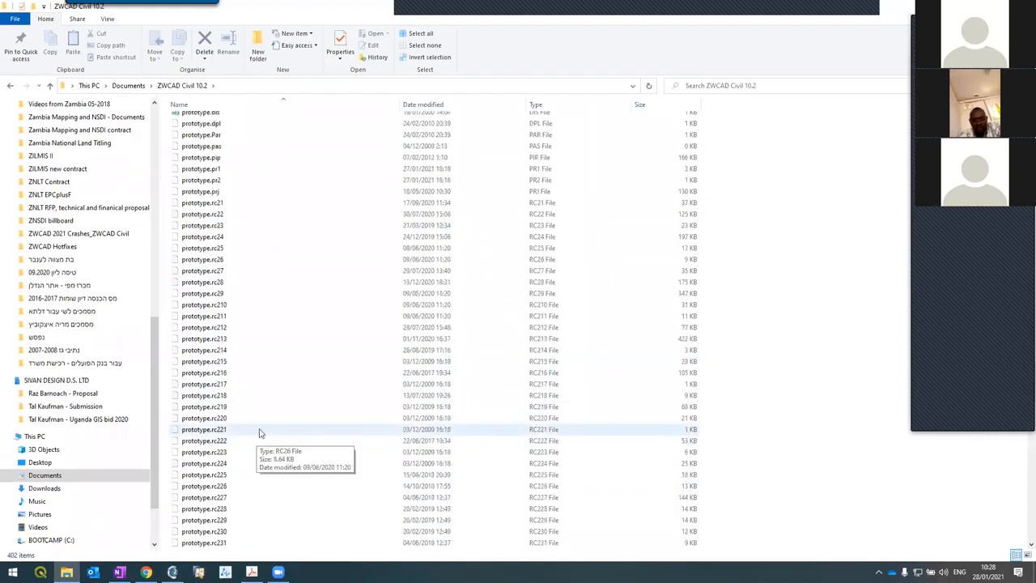
pyautogui.scroll(-20, 267, 424)
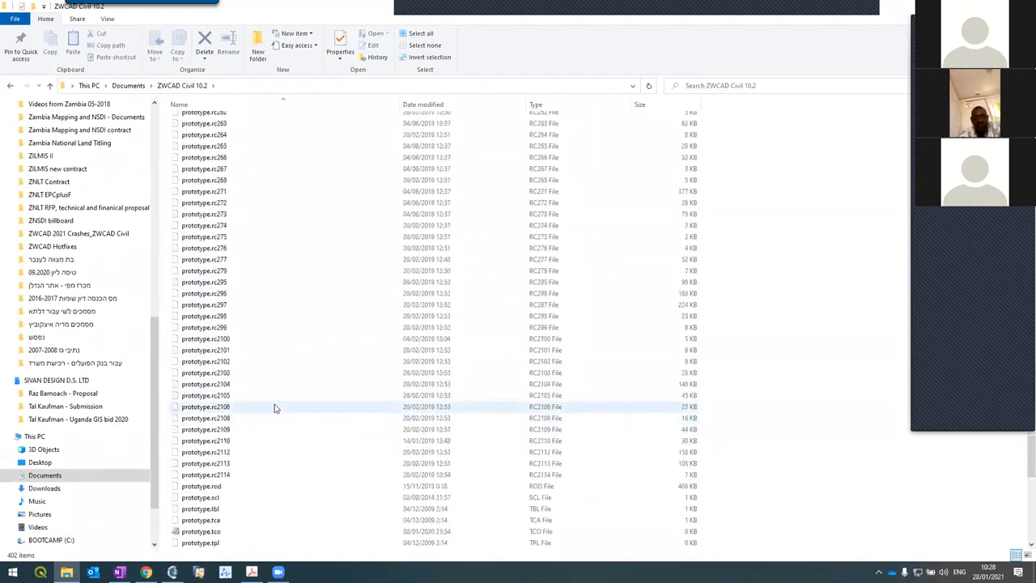
pyautogui.scroll(8, 273, 407)
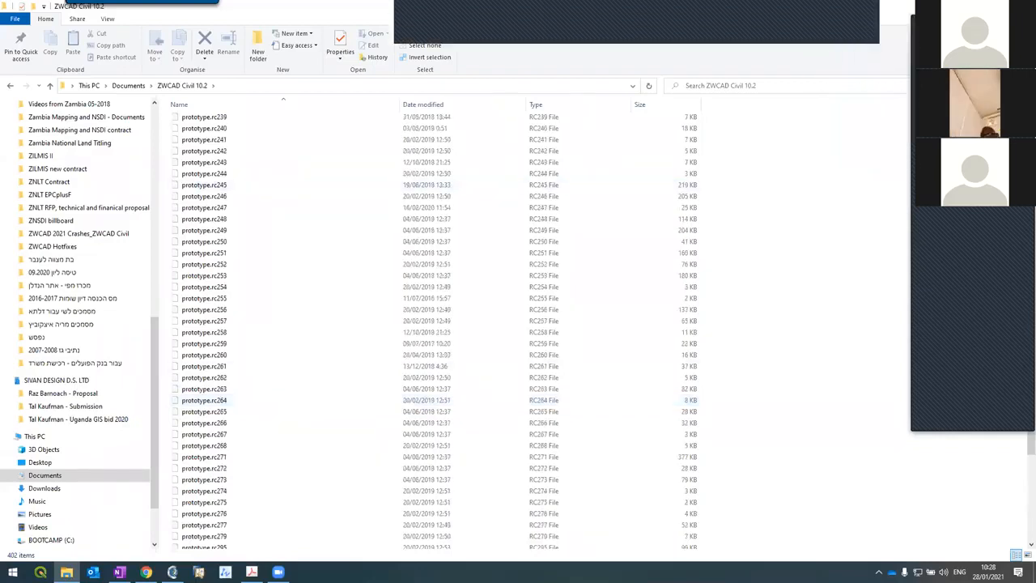
# Switch back to ZWCAD Civil 10.2 and open the prototype project without saving the changes to NONAME
pyautogui.press('super+d')
pyautogui.hotkey('alt', 'Tab')
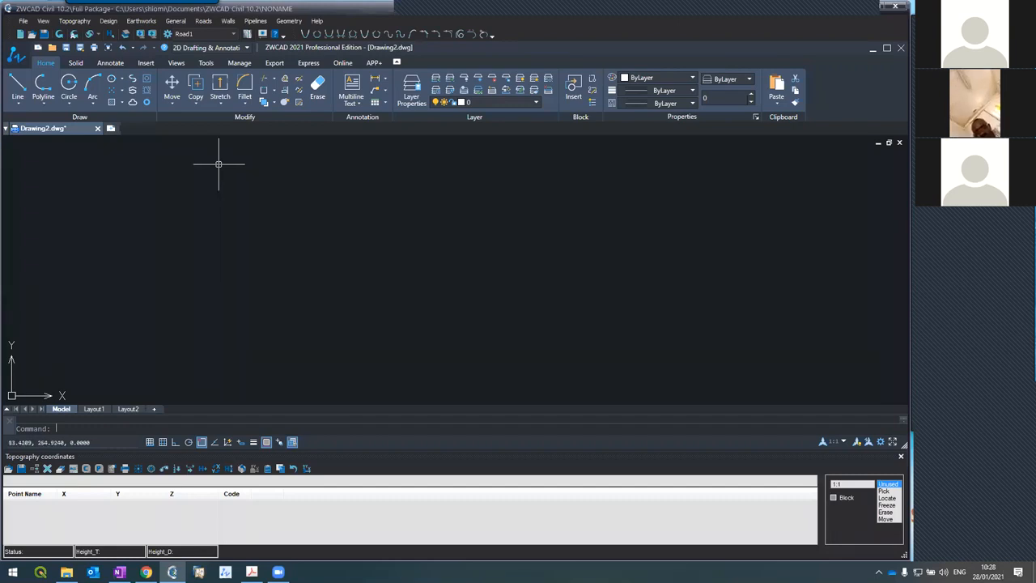
pyautogui.click(22, 21)
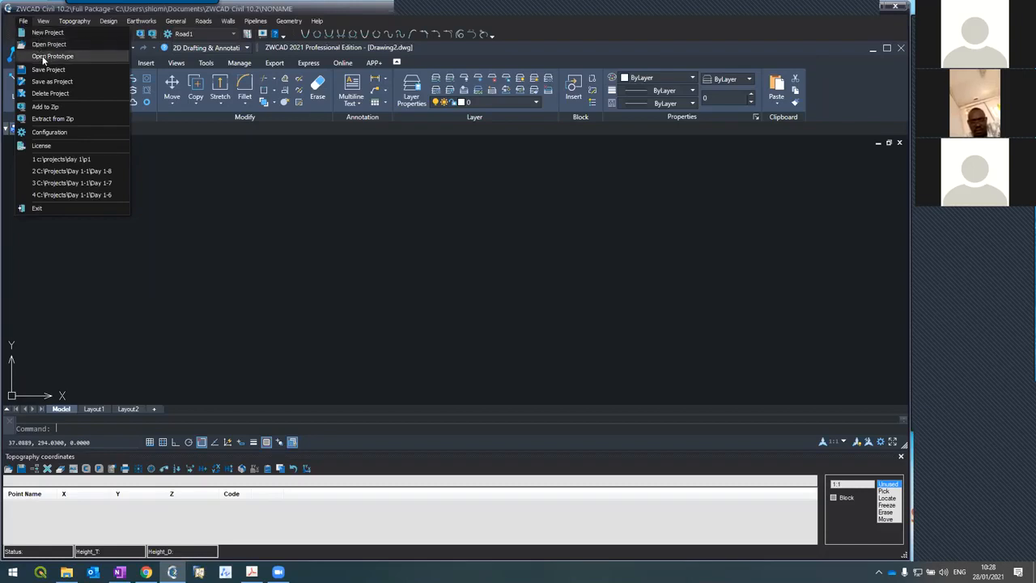
pyautogui.click(50, 57)
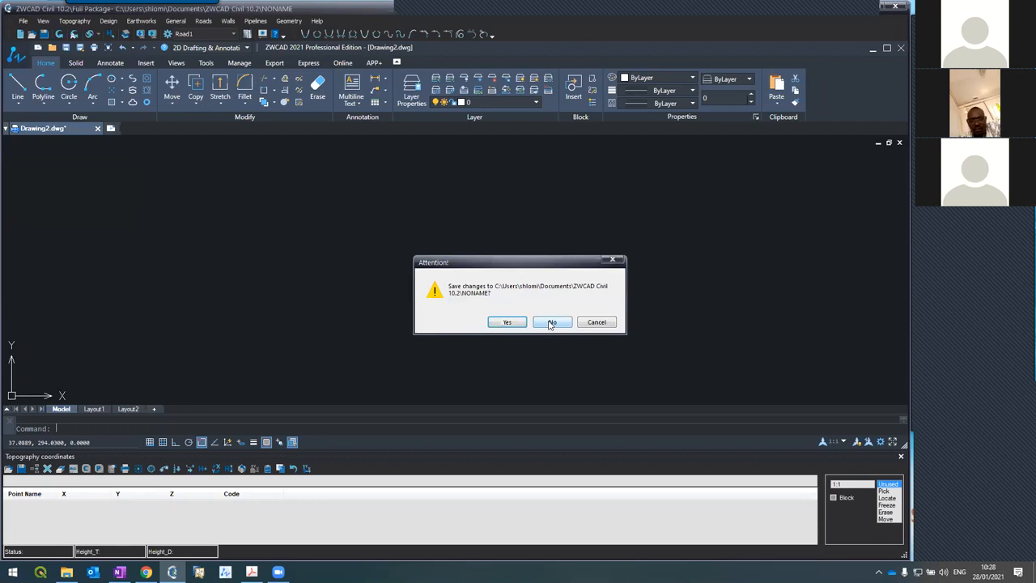
pyautogui.click(551, 323)
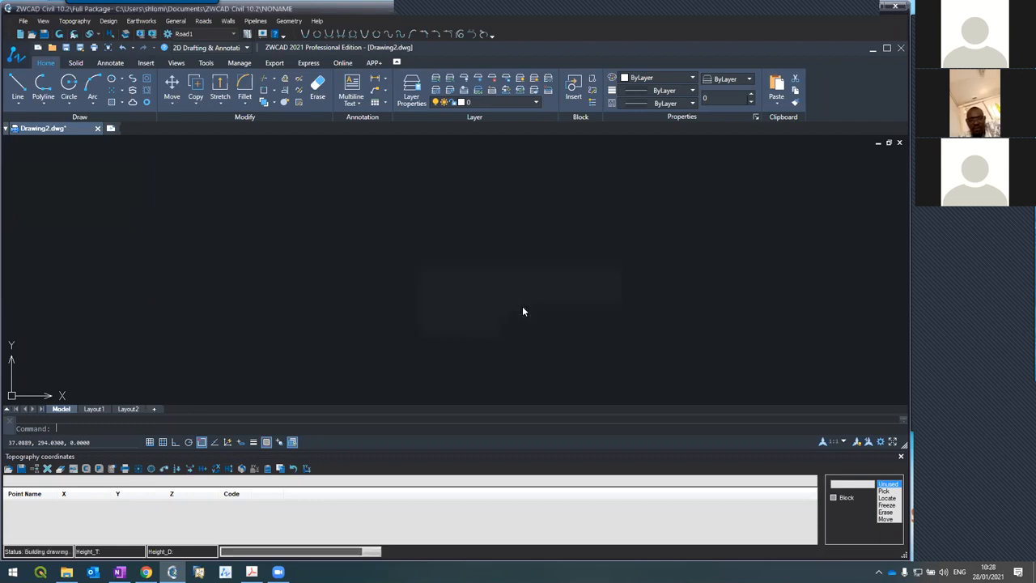
pyautogui.click(473, 273)
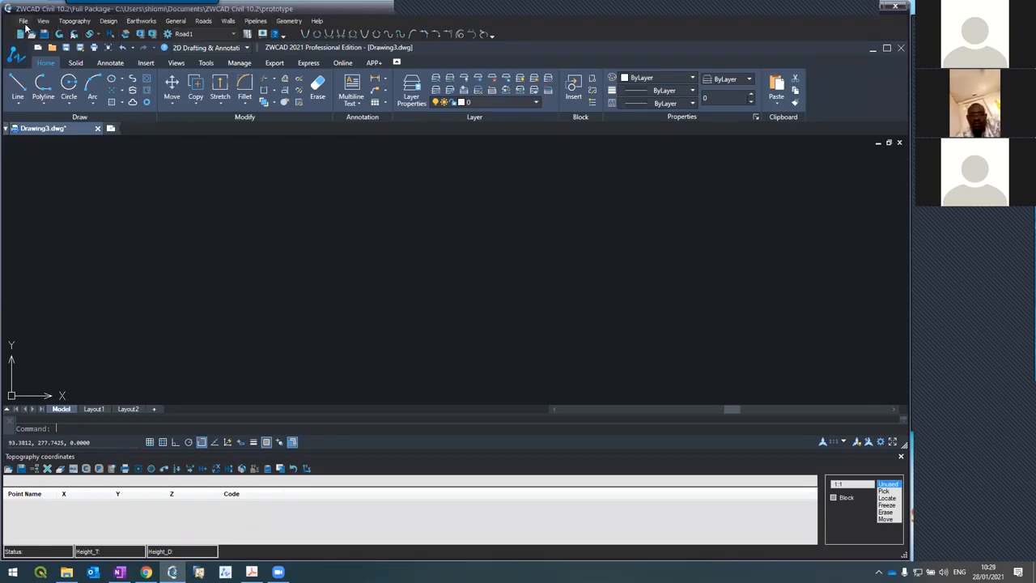
# Open the program configuration and view the ZWCAD versions offered for auto launch, keeping ZWCAD 2021
pyautogui.click(25, 22)
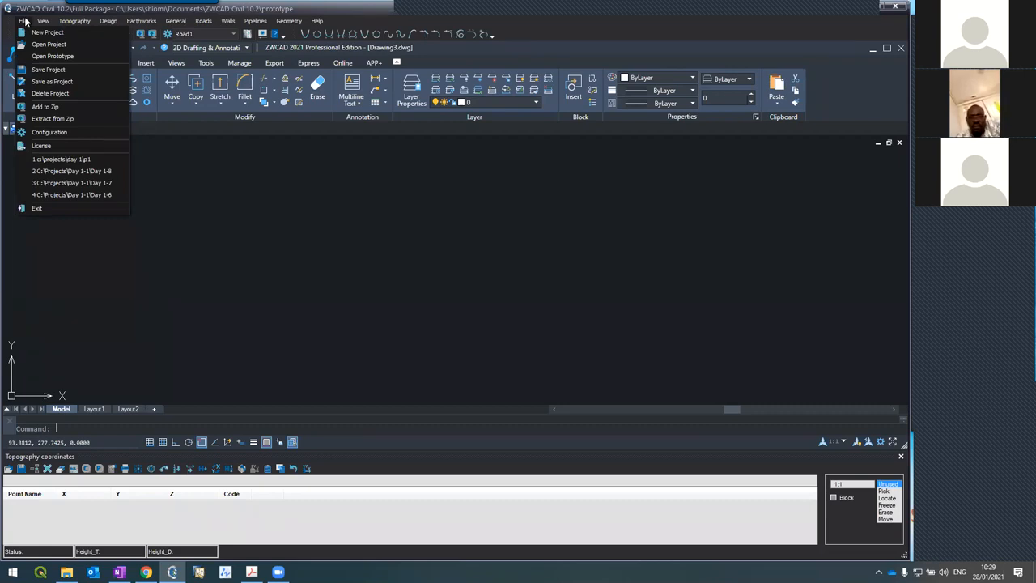
pyautogui.click(57, 131)
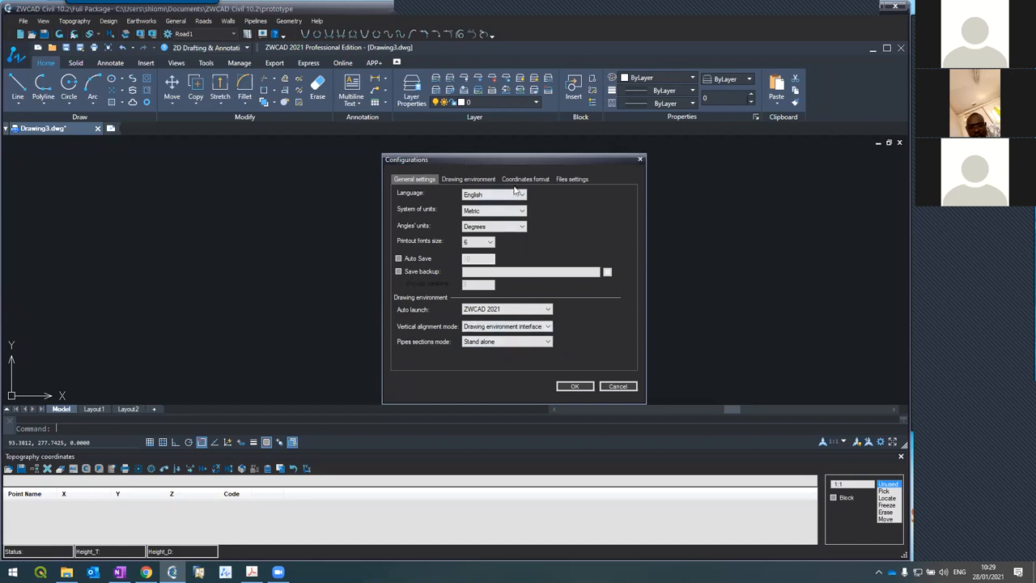
pyautogui.click(473, 309)
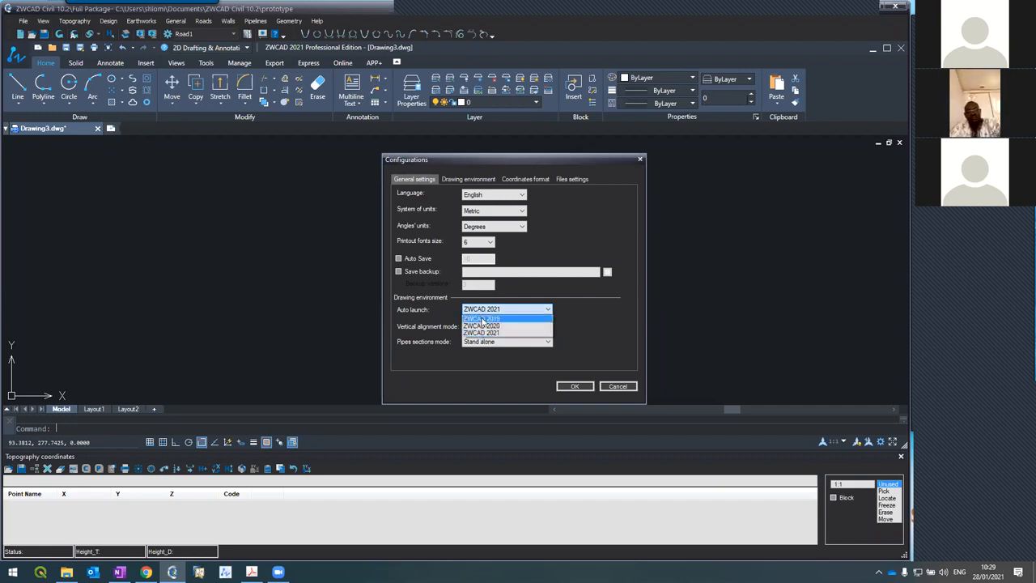
pyautogui.click(438, 332)
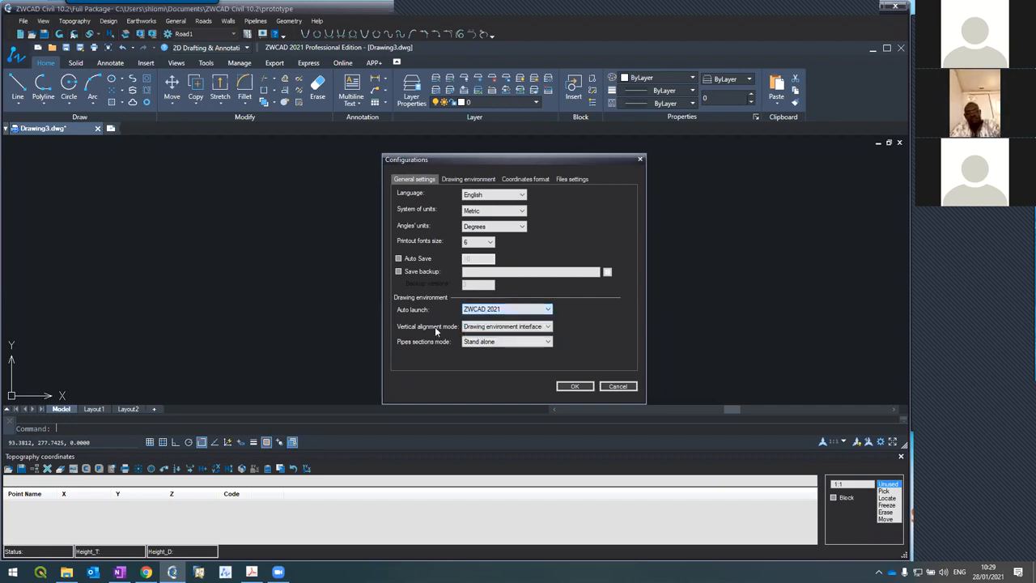
# Examine the drawing environment configuration, including the list of available global scales, keeping the scale at 1:250
pyautogui.click(450, 180)
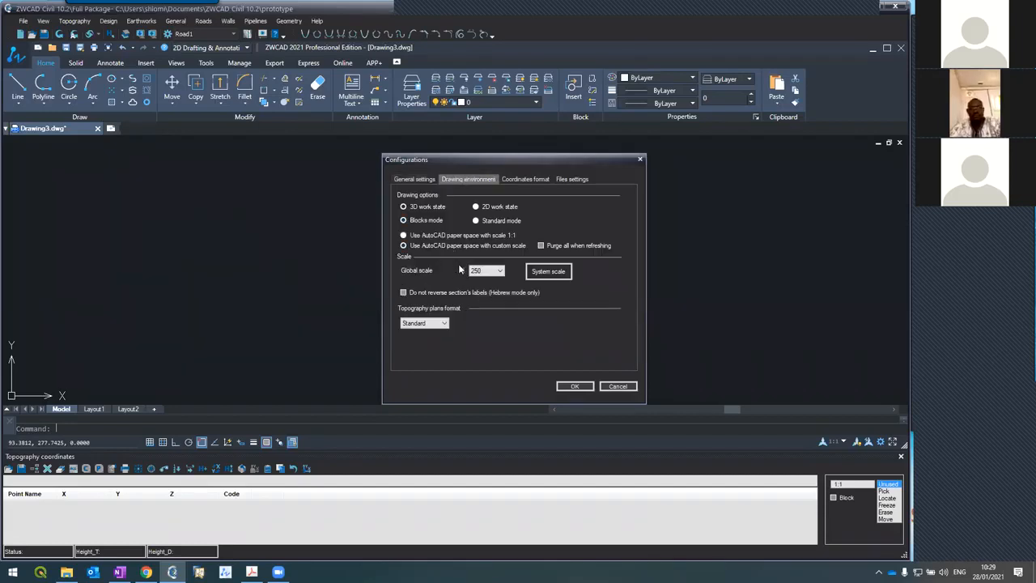
pyautogui.click(477, 271)
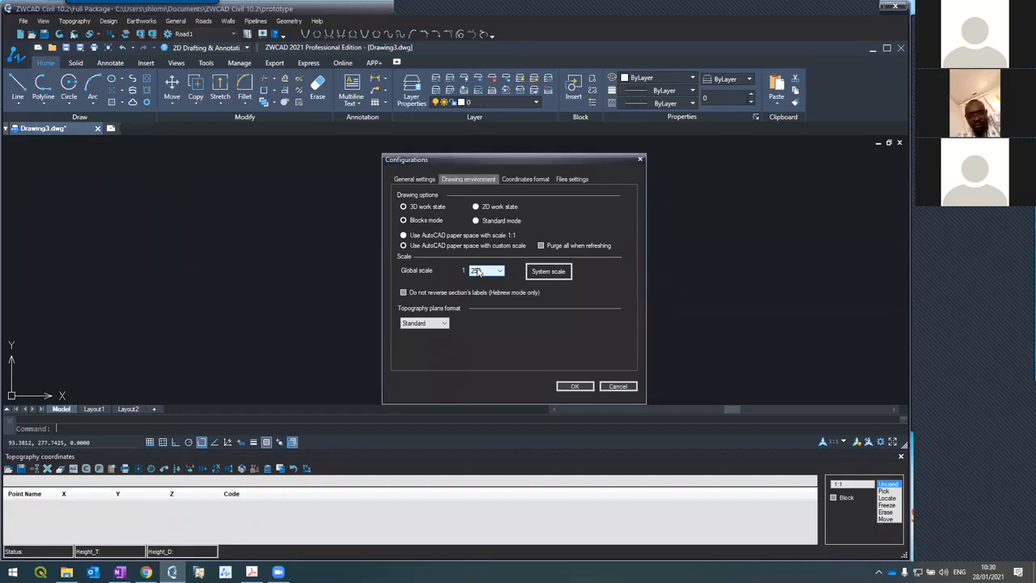
pyautogui.click(479, 272)
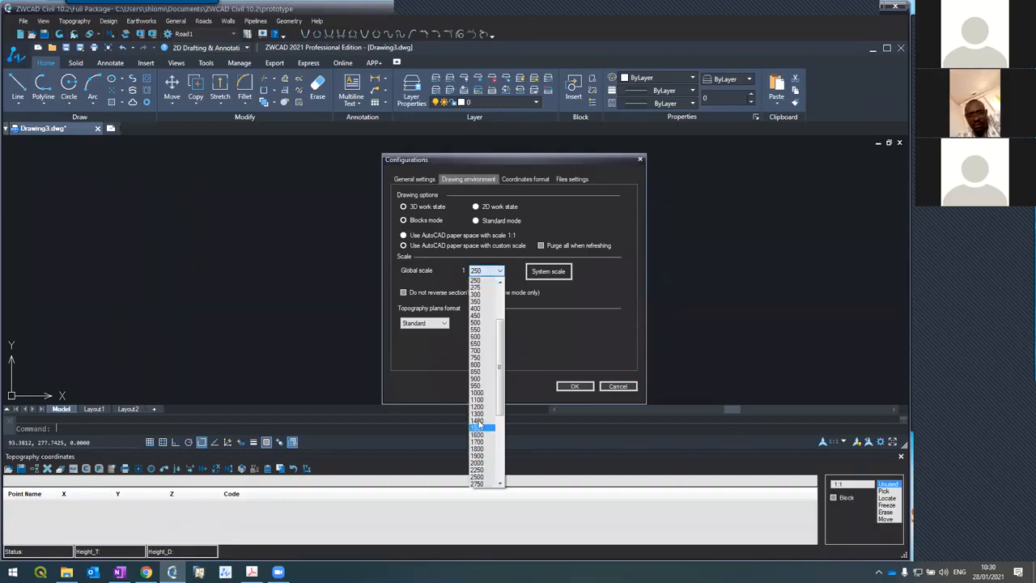
pyautogui.click(433, 281)
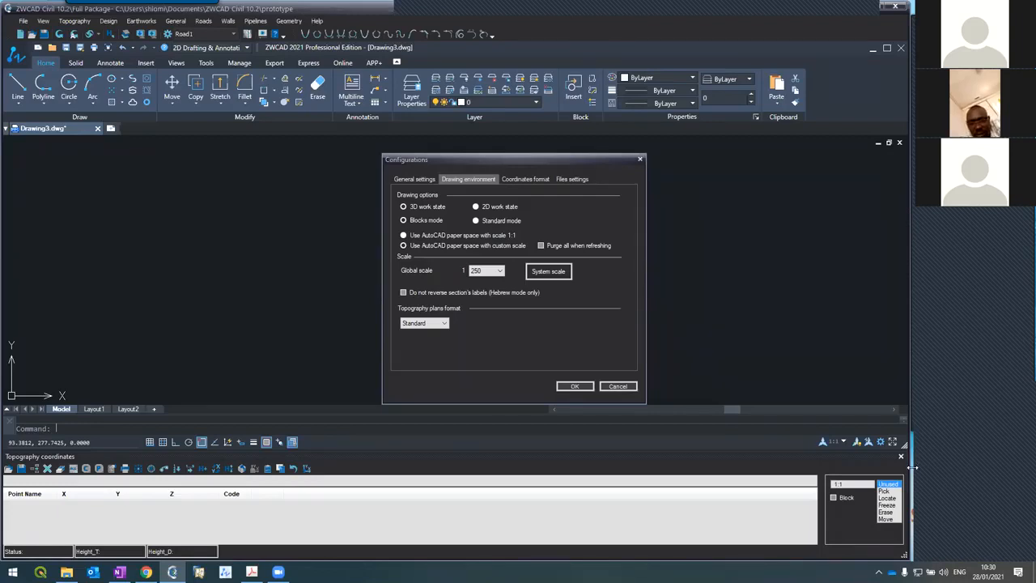
pyautogui.moveTo(911, 467); pyautogui.dragTo(880, 397)
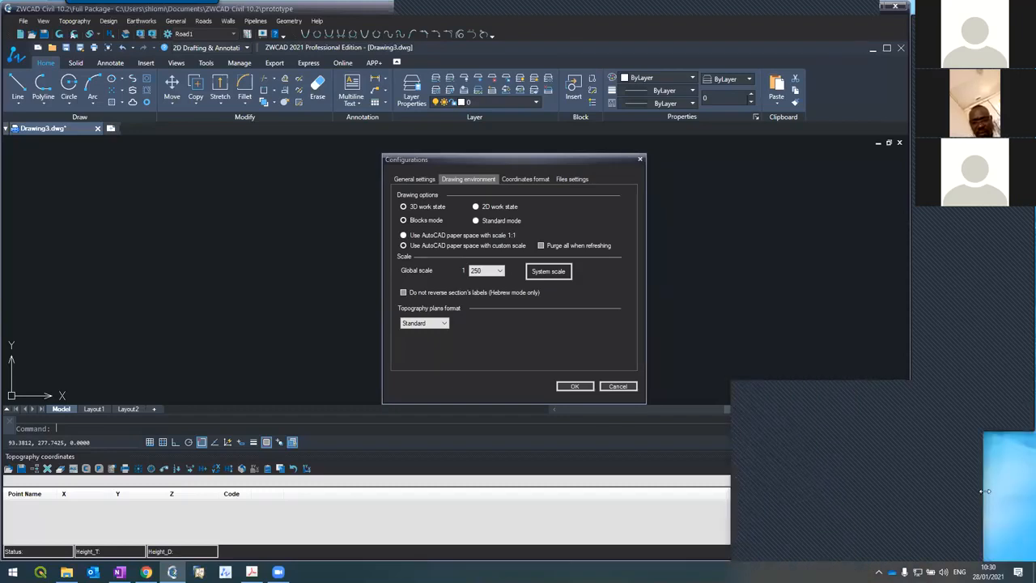
pyautogui.moveTo(984, 491); pyautogui.dragTo(905, 485)
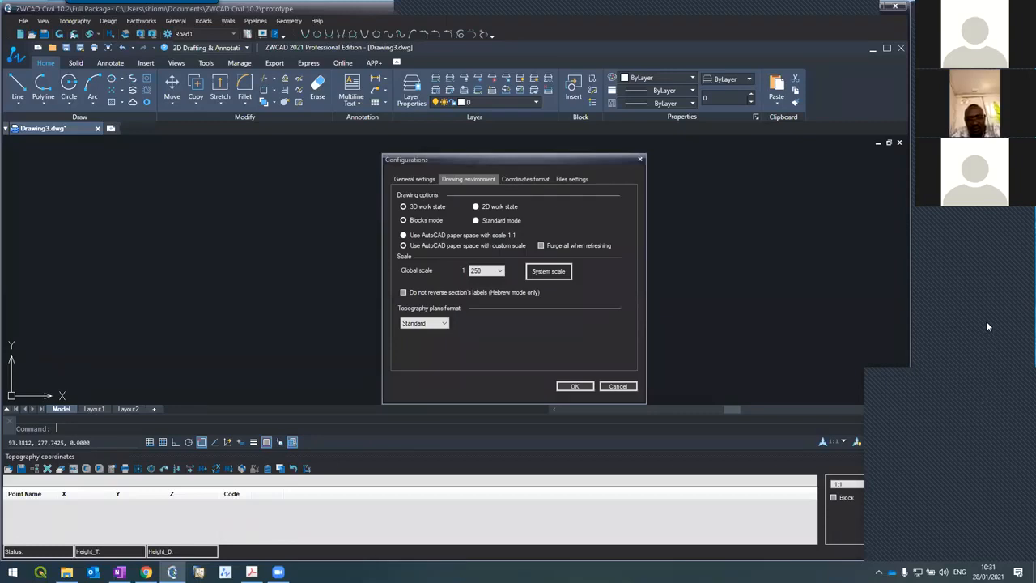
pyautogui.press('XF86AudioRaiseVolume')
pyautogui.press('XF86AudioRaiseVolume')
pyautogui.press('XF86AudioRaiseVolume')
pyautogui.press('XF86AudioRaiseVolume')
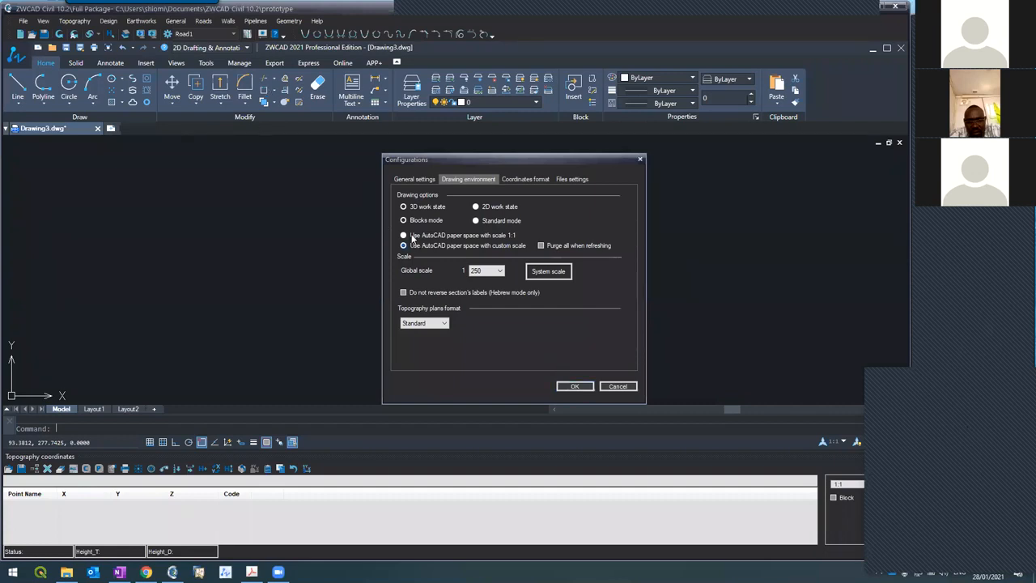
# Accept the configuration and exit the program, saving the changes to the prototype project but discarding those to Drawing3.dwg
pyautogui.click(571, 386)
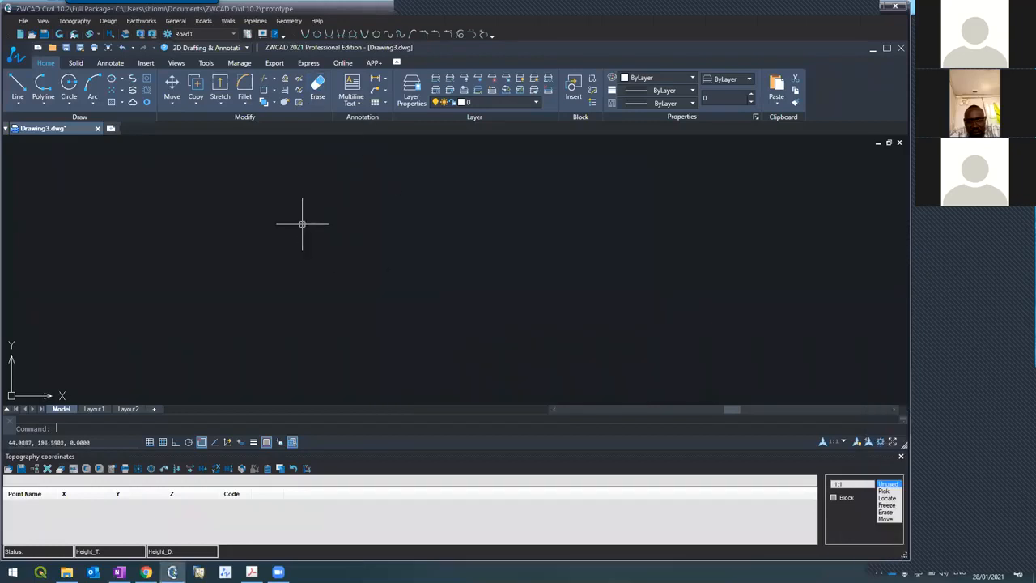
pyautogui.click(23, 21)
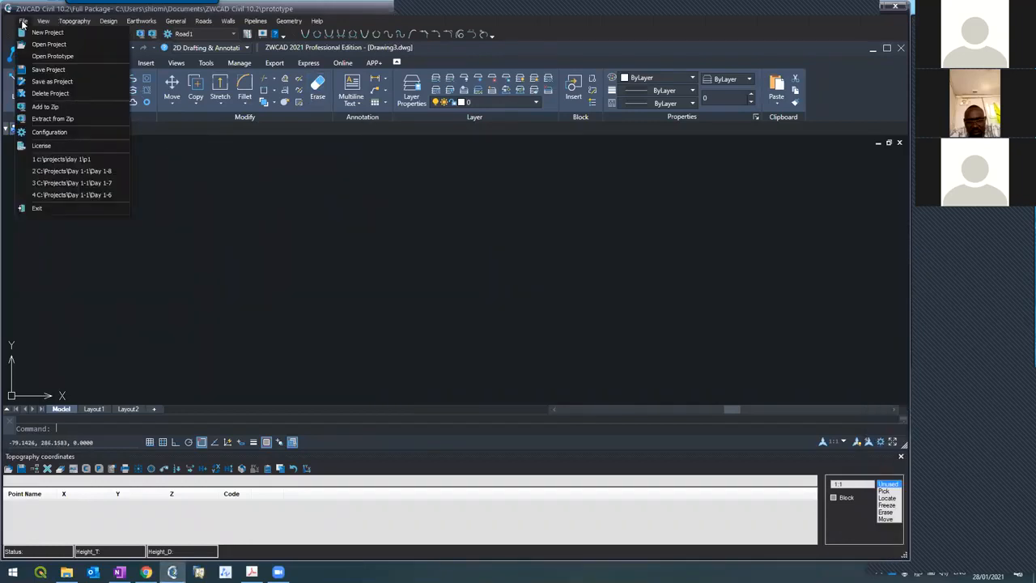
pyautogui.click(68, 211)
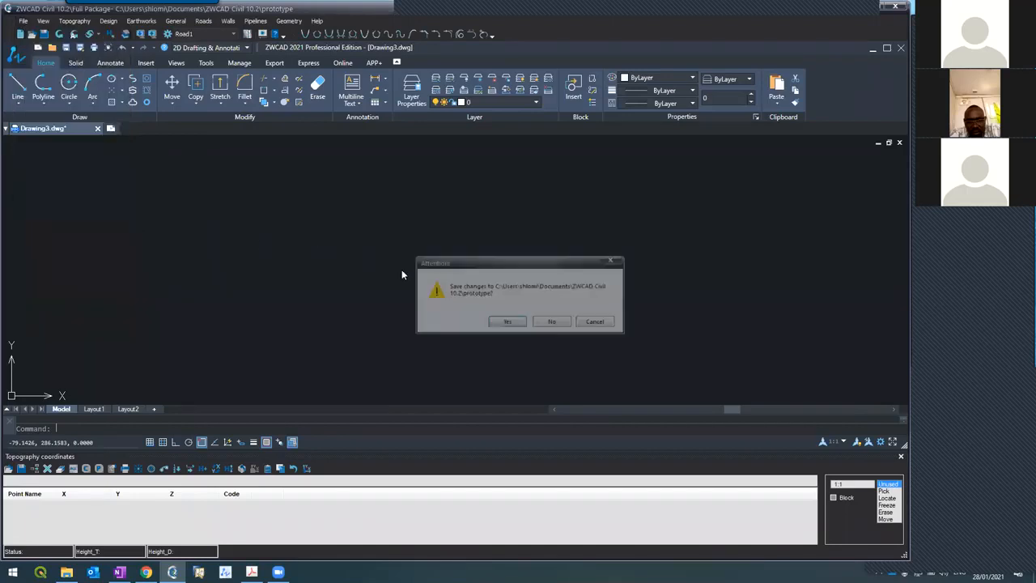
pyautogui.click(496, 322)
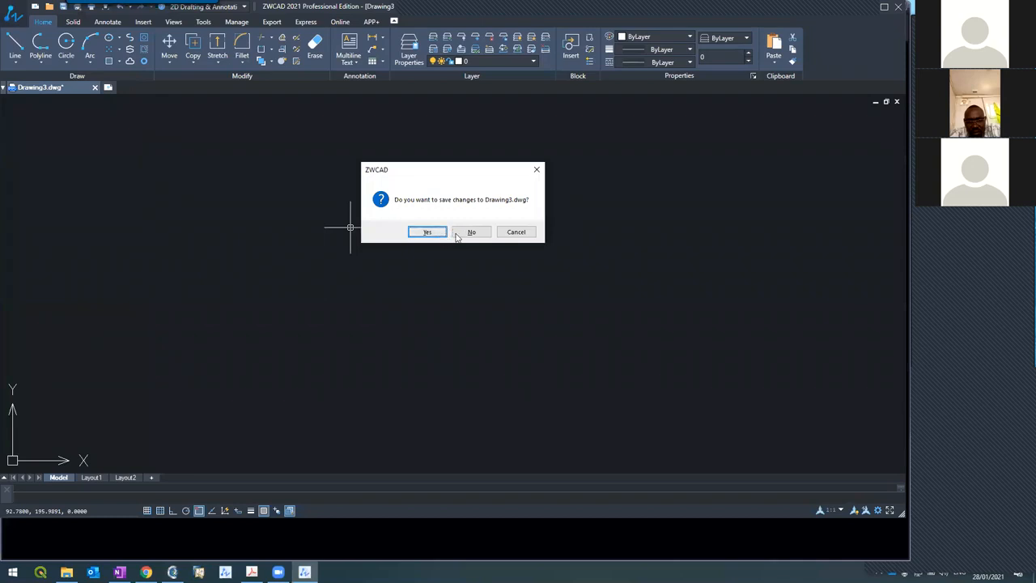
pyautogui.click(471, 233)
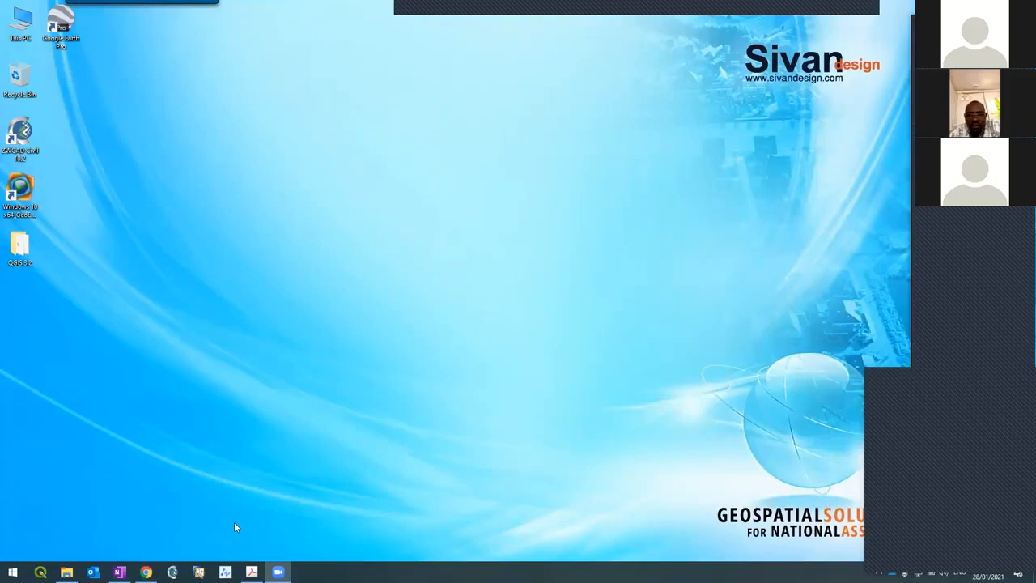
# Launch ZWCAD Civil 10.2 and start a new project, discarding the changes to NONAME
pyautogui.click(173, 572)
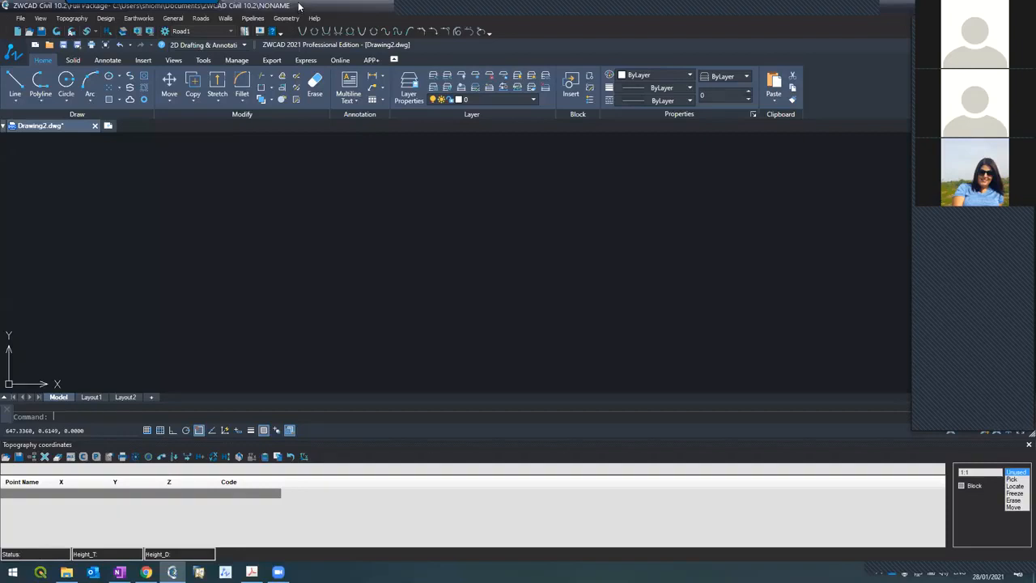
pyautogui.click(15, 18)
pyautogui.click(57, 42)
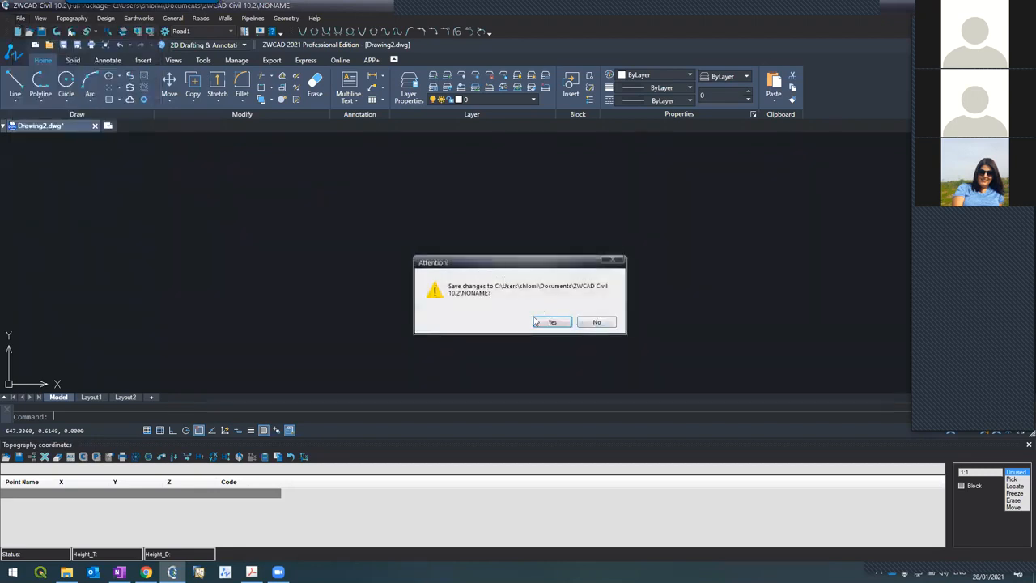
pyautogui.click(597, 322)
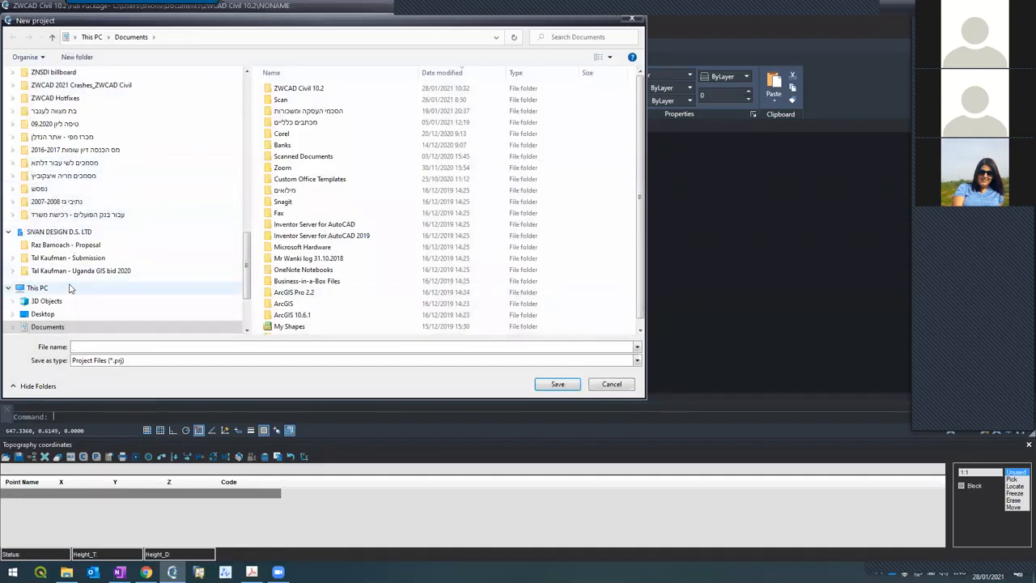
# Create a folder named Day 1 in C:\Projects for the new project and open it
pyautogui.scroll(-3, 69, 289)
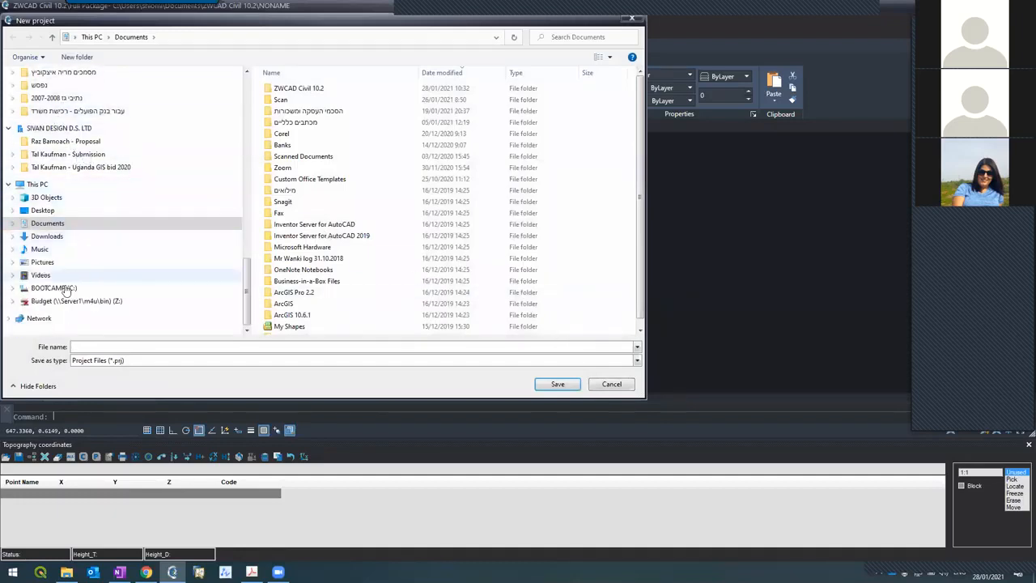
pyautogui.click(64, 288)
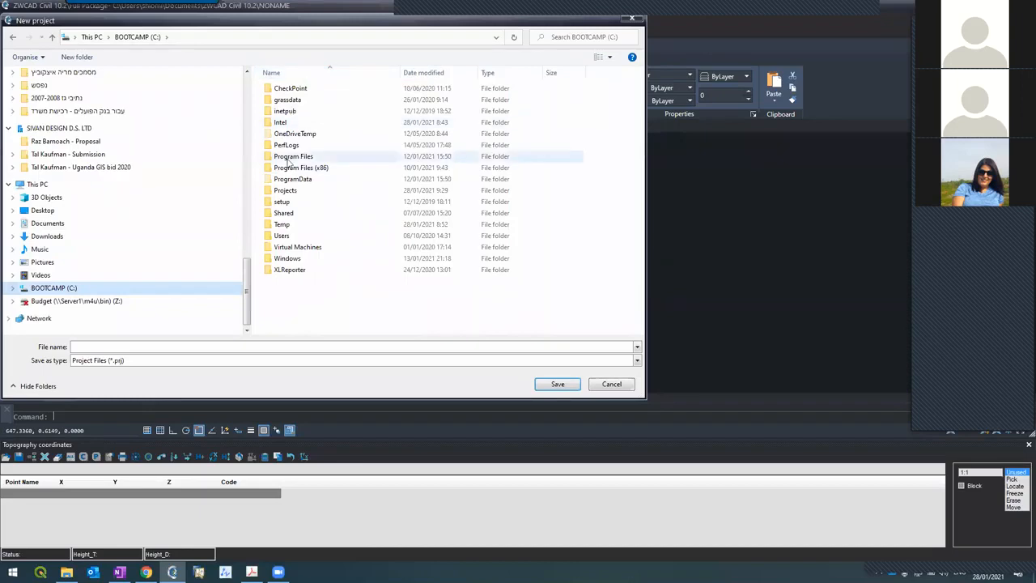
pyautogui.doubleClick(307, 190)
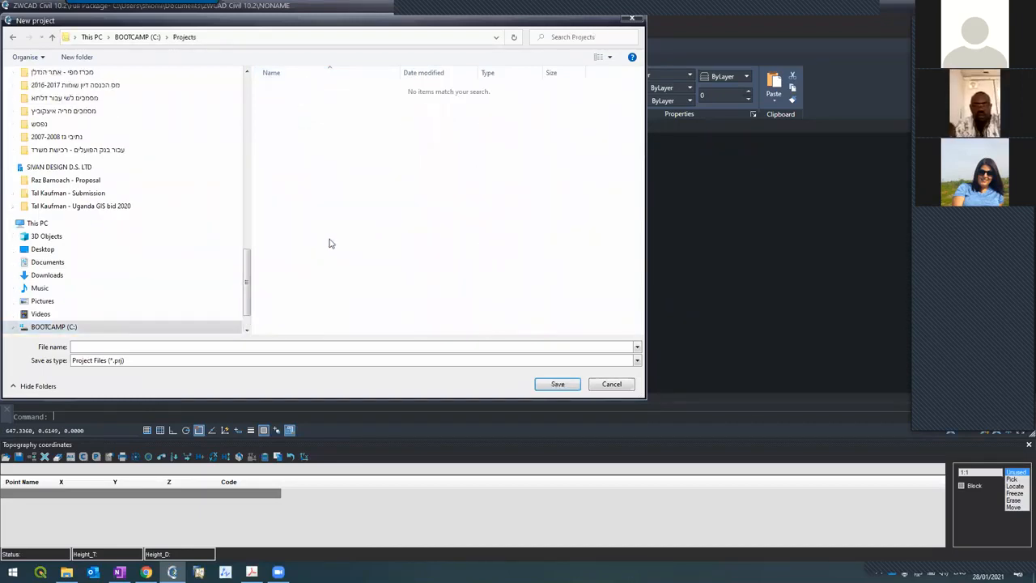
pyautogui.click(85, 60)
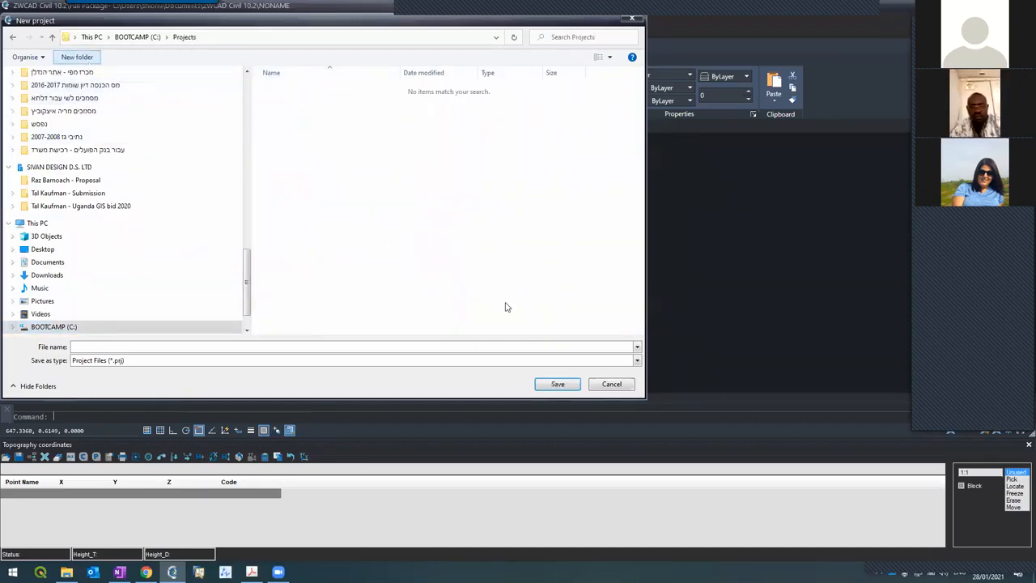
pyautogui.write('Day 1')
pyautogui.press('Return')
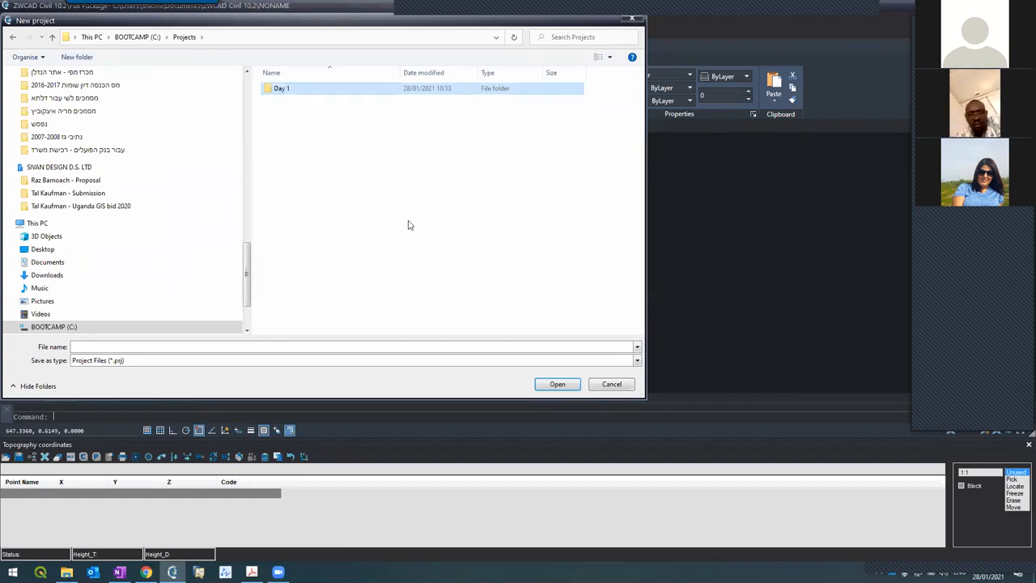
pyautogui.doubleClick(268, 88)
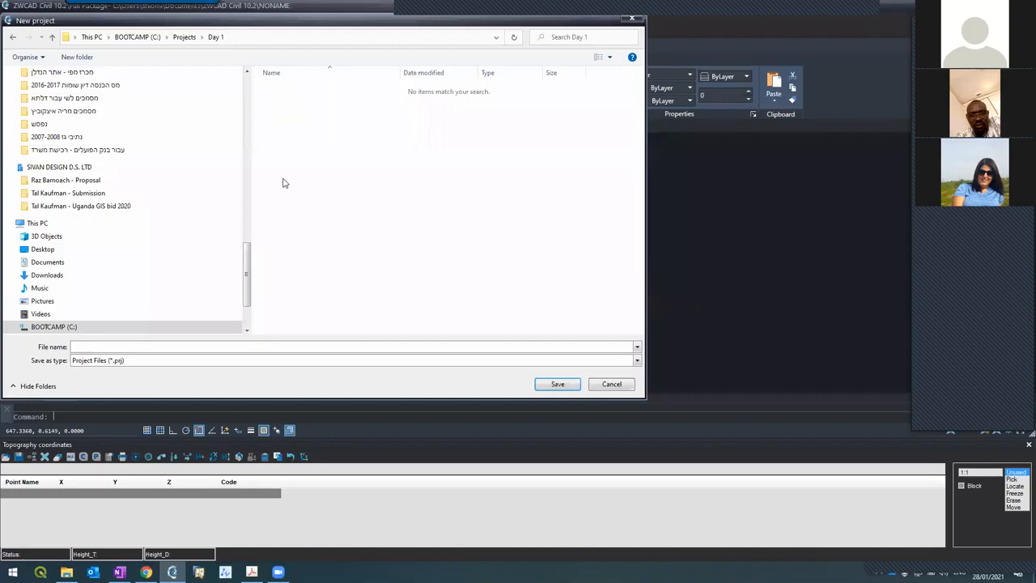
# Create a subfolder named P1 inside the Day 1 folder and open it
pyautogui.click(77, 57)
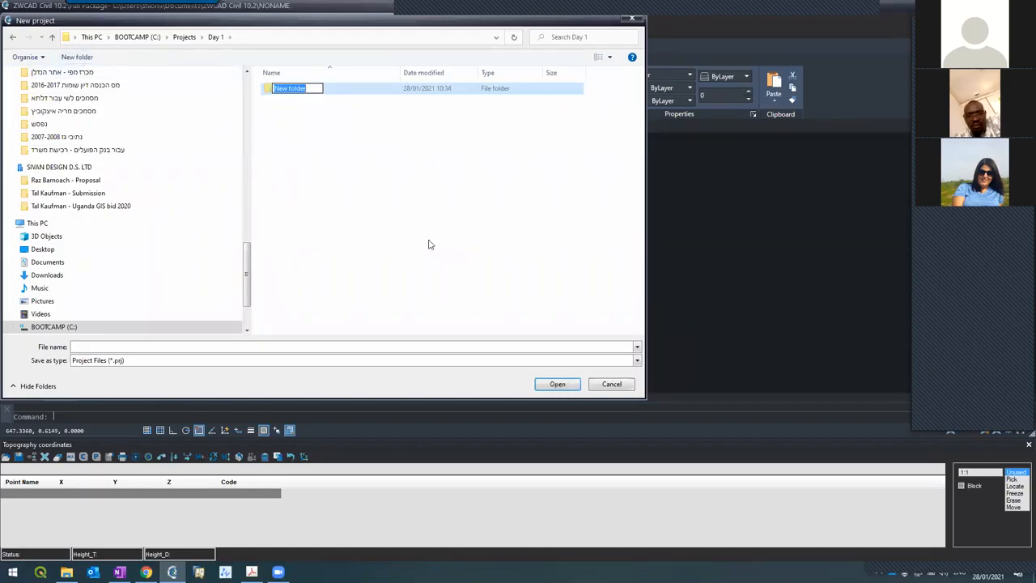
pyautogui.write('P1')
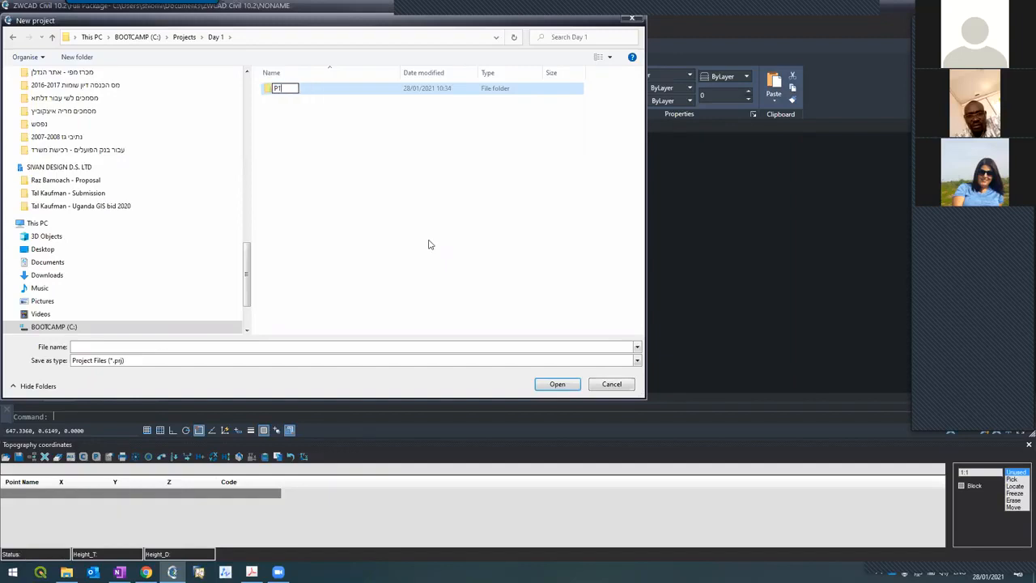
pyautogui.press('Return')
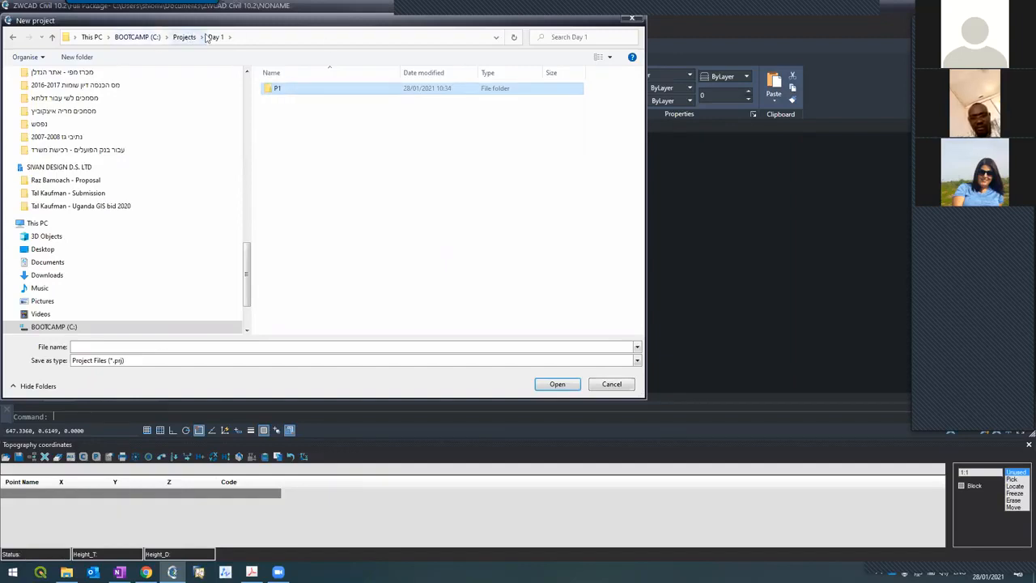
pyautogui.doubleClick(271, 91)
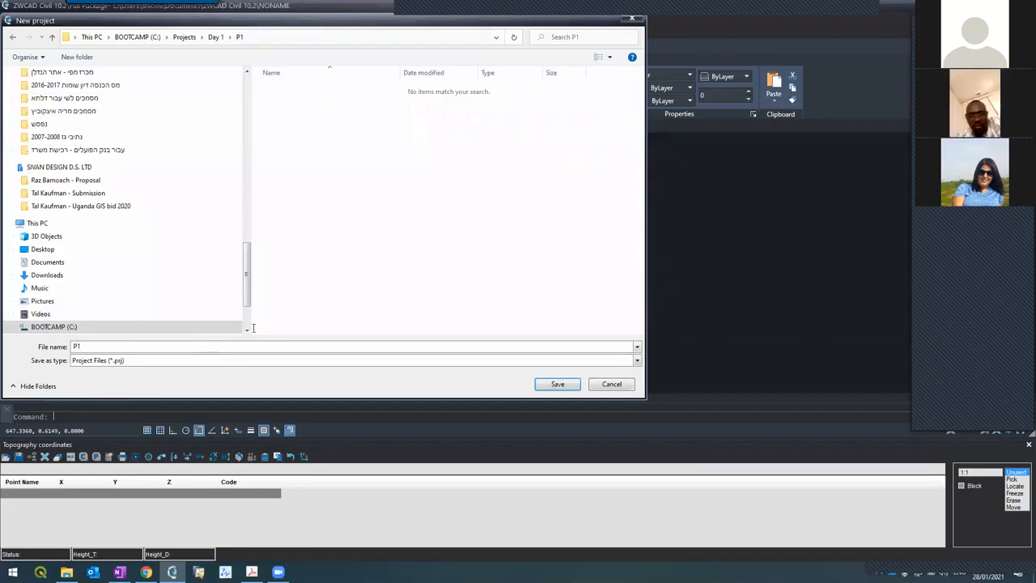
# Create the project as P1 in the P1 folder, discarding the changes to Drawing2.dwg, and save the new project
pyautogui.click(557, 383)
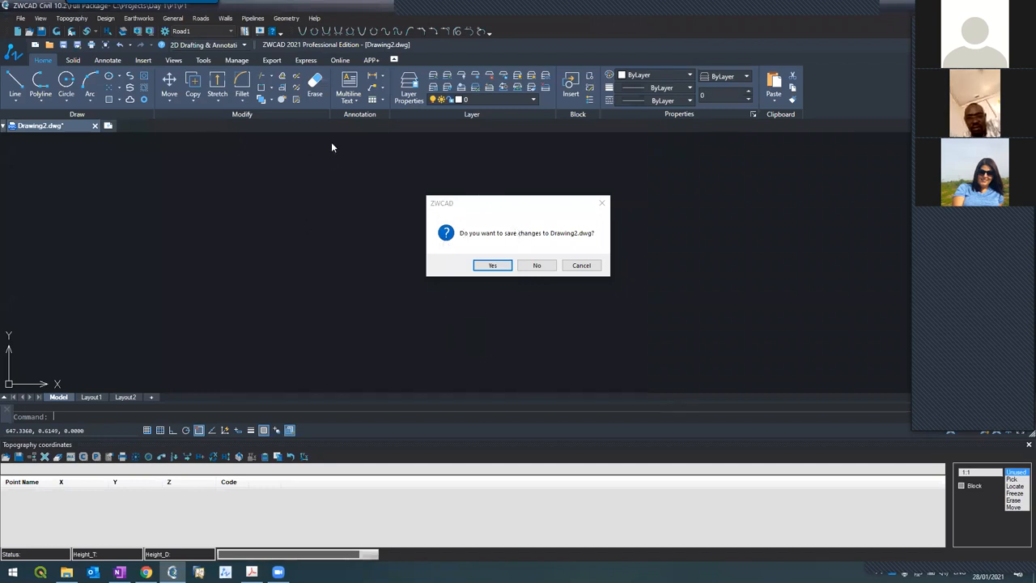
pyautogui.click(535, 265)
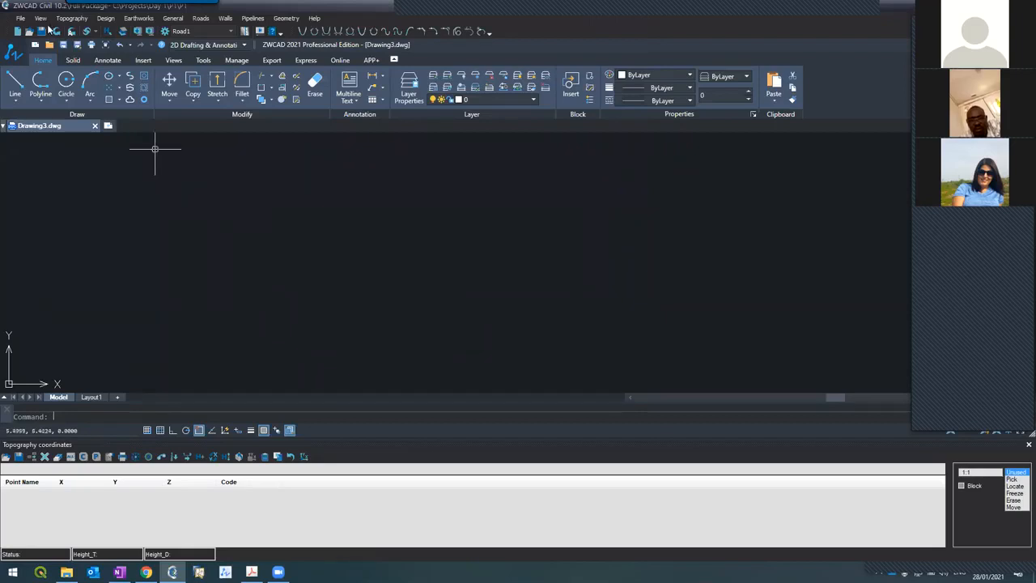
pyautogui.click(42, 31)
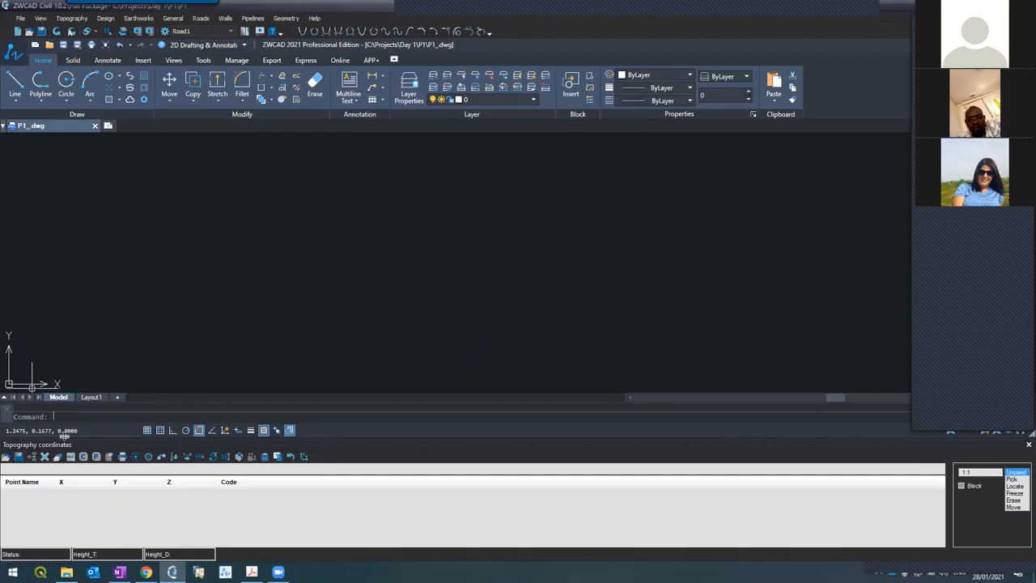
# Enlarge the topography coordinates table and enter point 1 with X 1000, Y 1000 and Z 100.32
pyautogui.moveTo(82, 440); pyautogui.dragTo(75, 385)
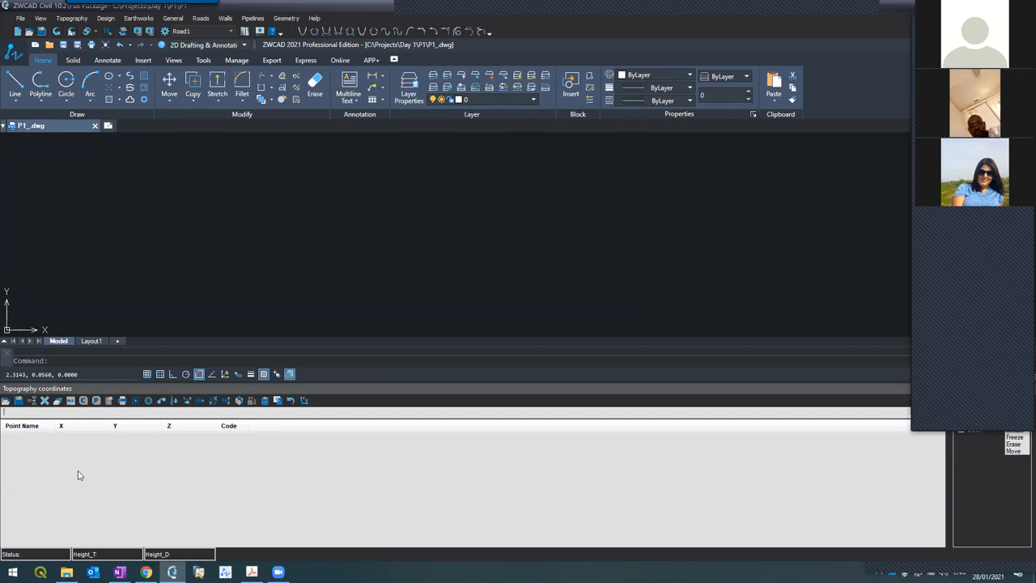
pyautogui.write('1')
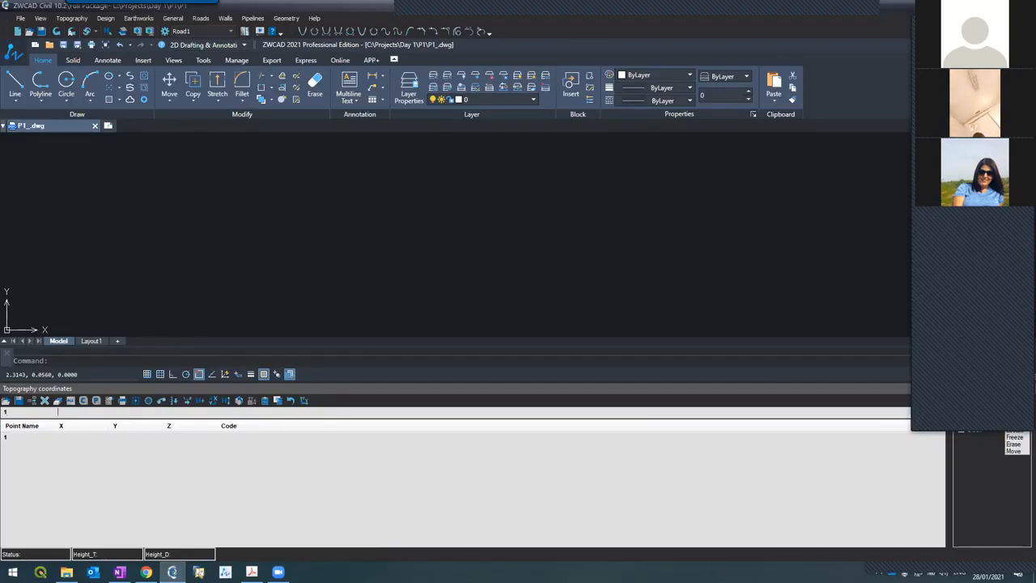
pyautogui.write('1000')
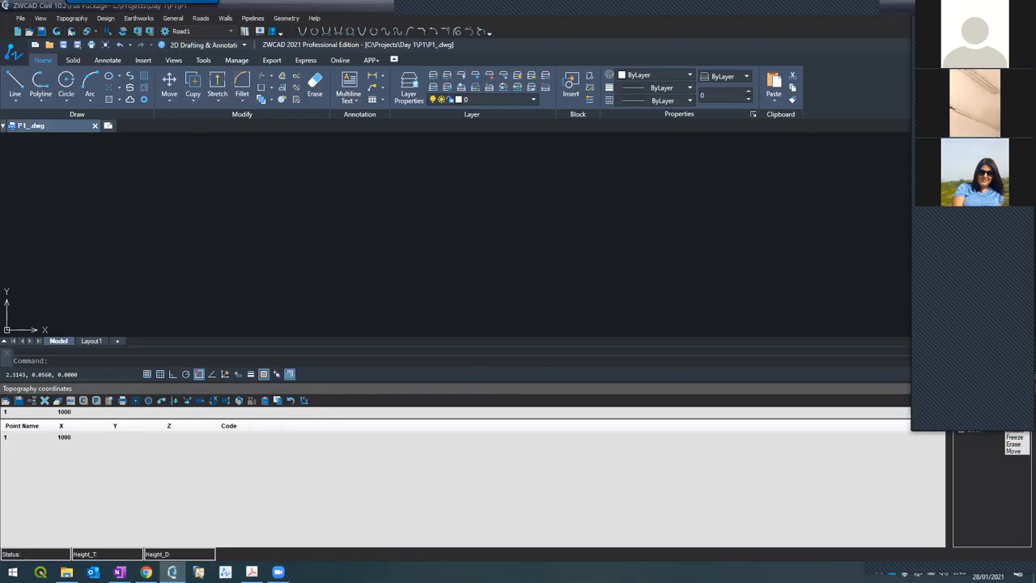
pyautogui.write('1000')
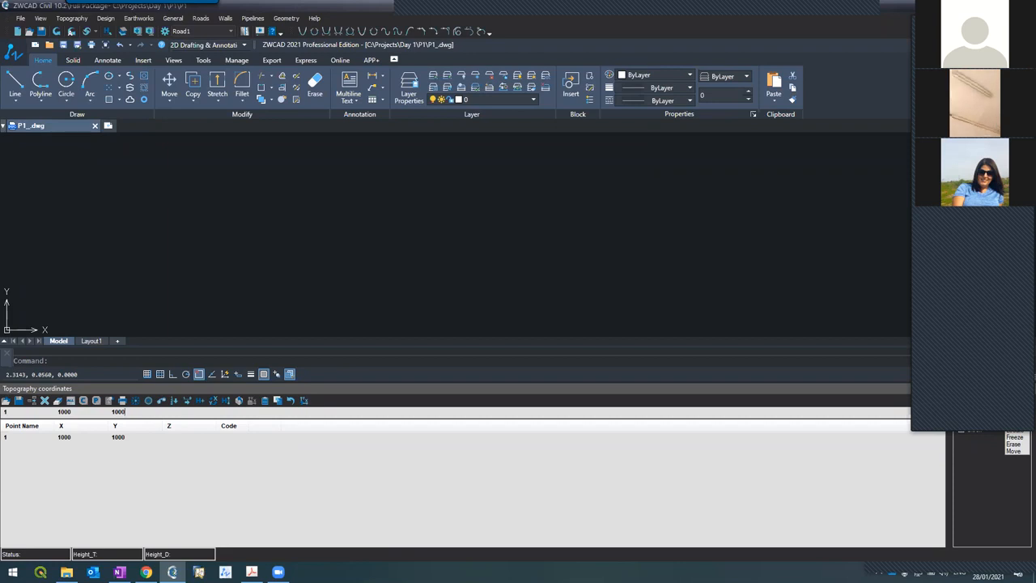
pyautogui.press('Tab')
pyautogui.write('100')
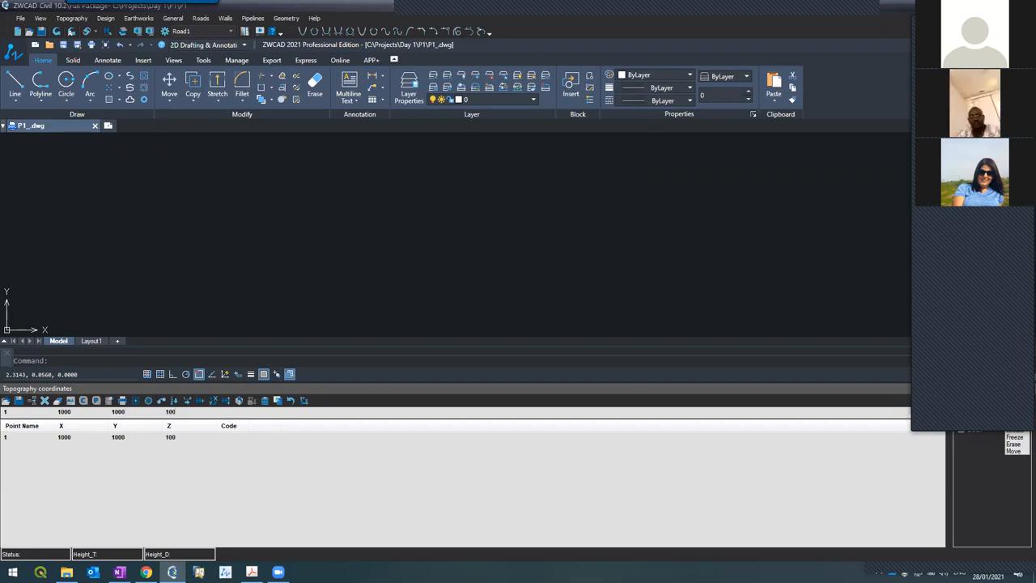
pyautogui.write('.32')
pyautogui.press('Return')
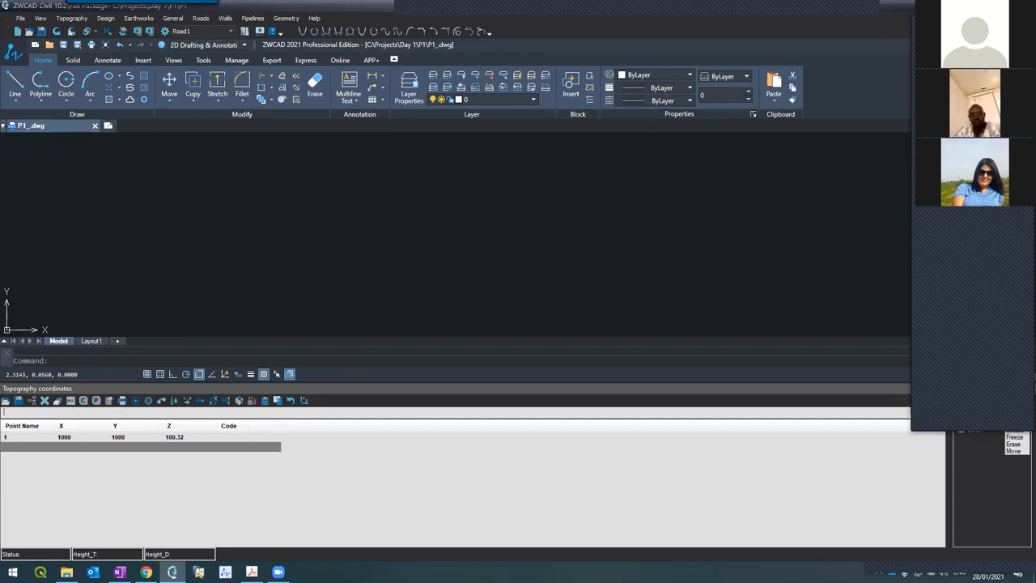
# Add point 2 to the topography coordinates with X 1050, Y 1050 and Z 102.5
pyautogui.write('1050')
pyautogui.press('Tab')
pyautogui.write('1050')
pyautogui.write('10')
pyautogui.write('2.5')
pyautogui.press('Return')
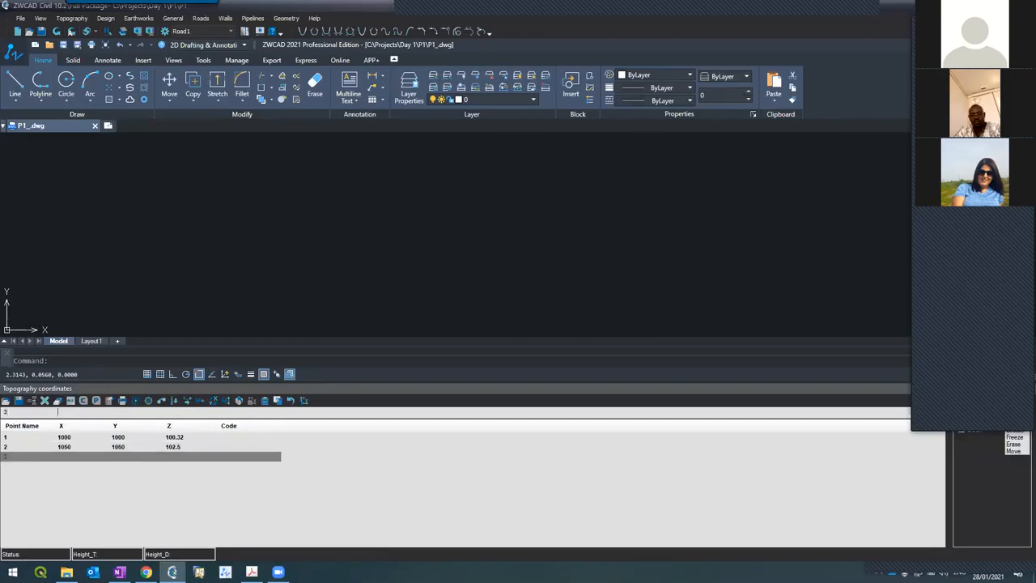
# Add point 3 at X 1000, Y 1050, Z 103.76 and point 4 at X 1050, Y 1000, Z 10.2
pyautogui.write('1000 1050 103.76')
pyautogui.press('Return')
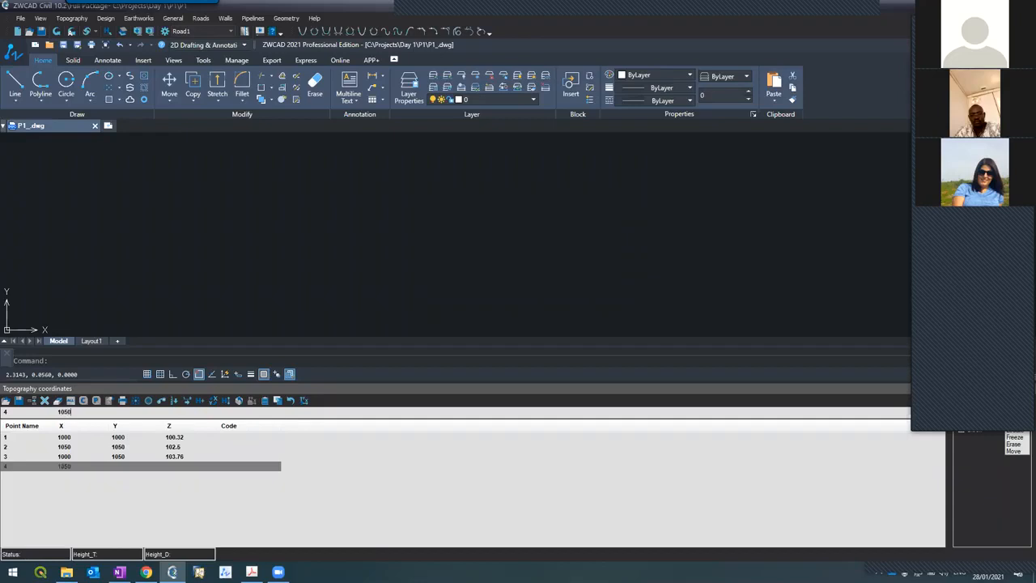
pyautogui.write('10.2')
pyautogui.press('Return')
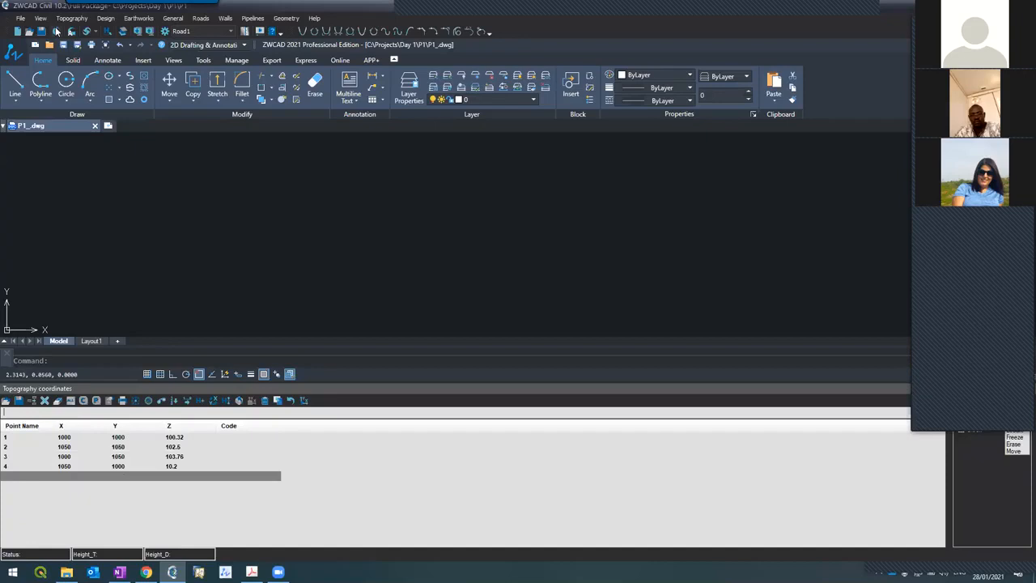
# Build the drawing from the four topography points and inspect the plotted label of point 1
pyautogui.click(57, 32)
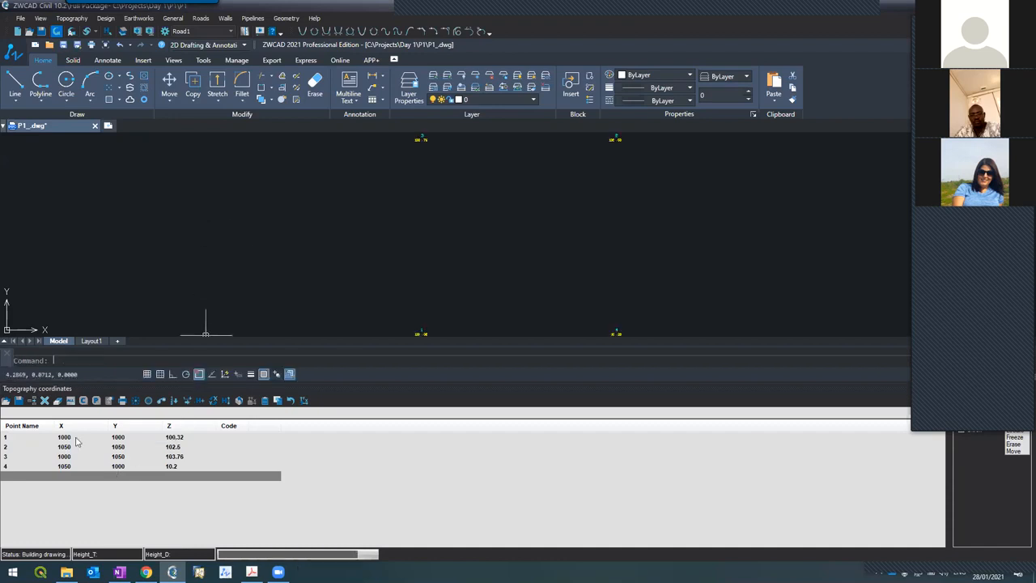
pyautogui.scroll(-3, 394, 175)
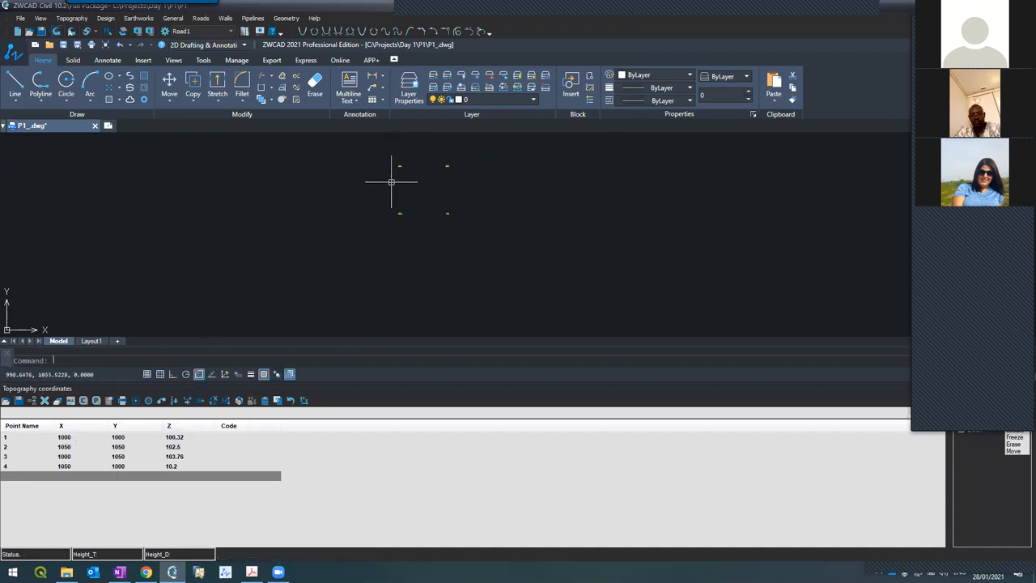
pyautogui.scroll(3, 410, 221)
pyautogui.scroll(-2, 411, 230)
pyautogui.scroll(3, 411, 206)
pyautogui.scroll(-3, 407, 234)
pyautogui.scroll(-2, 408, 239)
pyautogui.scroll(4, 404, 235)
pyautogui.scroll(5, 389, 242)
pyautogui.scroll(-3, 380, 291)
pyautogui.scroll(6, 382, 308)
pyautogui.scroll(3, 369, 216)
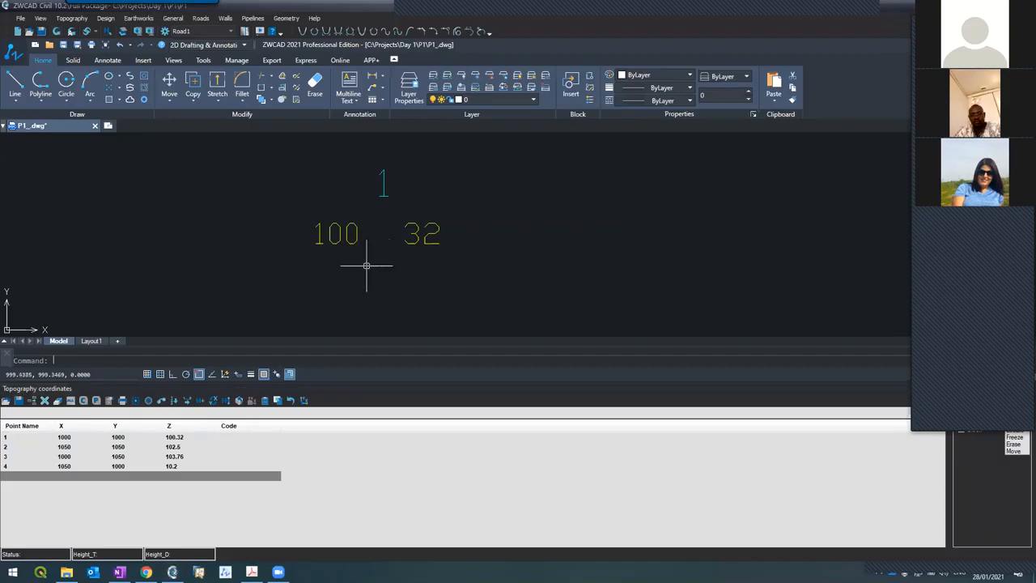
# List the properties of point 1's block, highlighting its insertion point coordinates, and end the listing
pyautogui.click(341, 243)
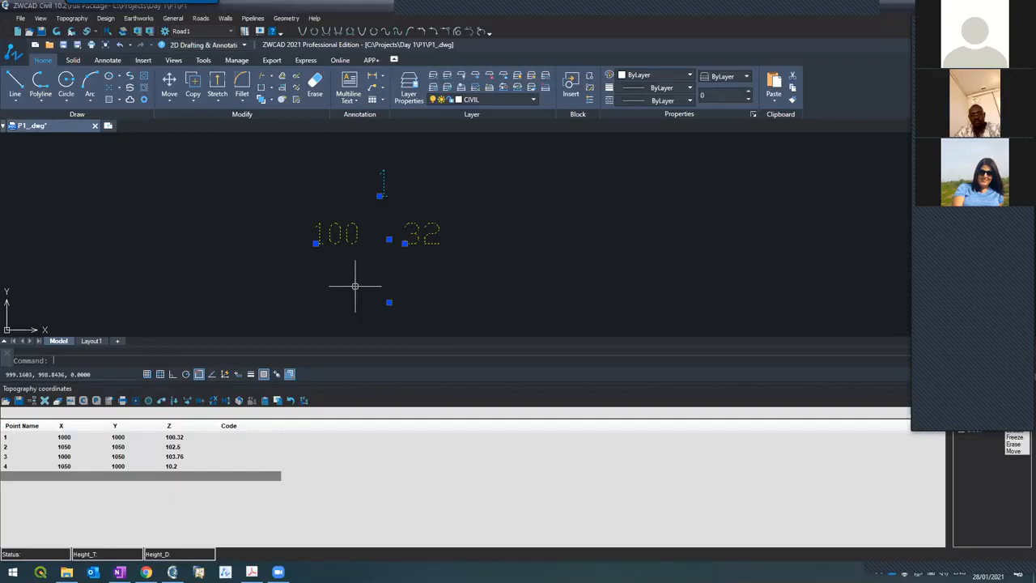
pyautogui.write('LI')
pyautogui.press('Return')
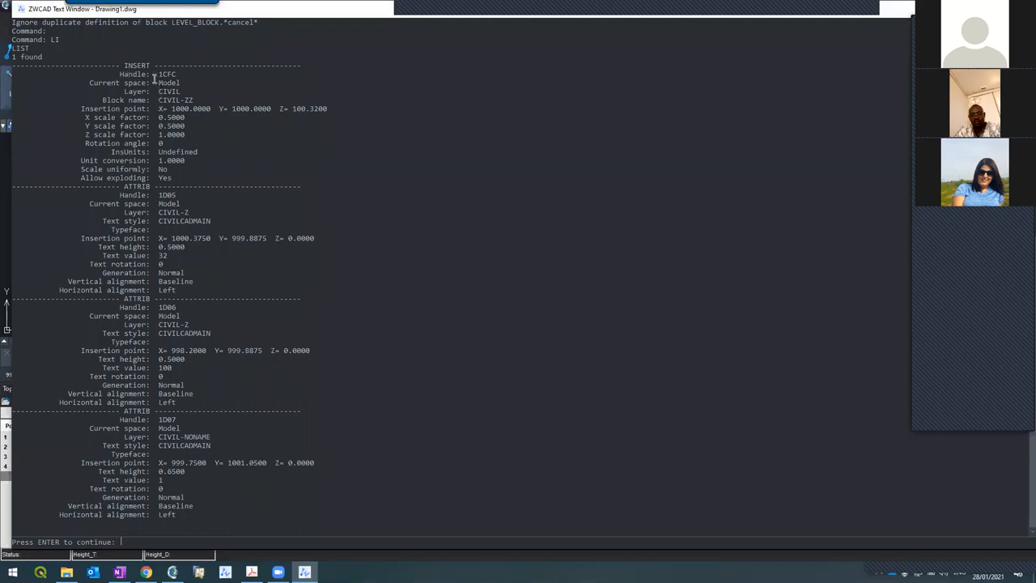
pyautogui.moveTo(160, 90); pyautogui.dragTo(333, 109)
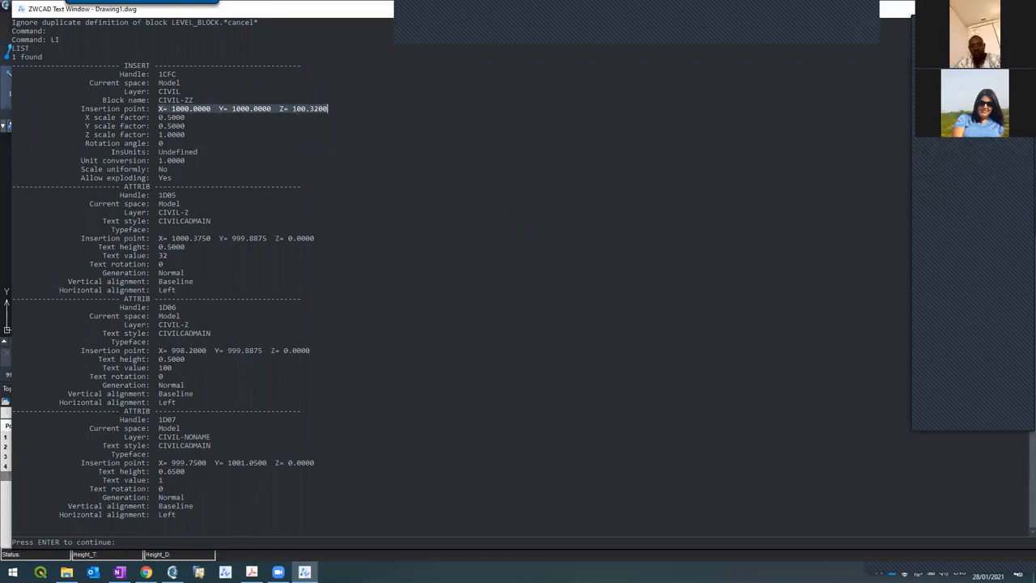
pyautogui.press('F2')
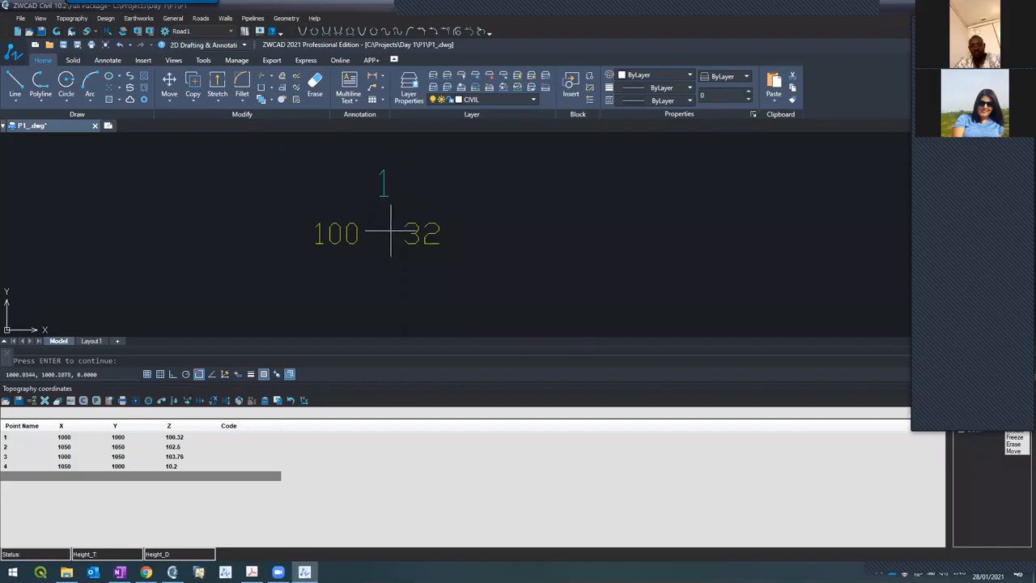
pyautogui.scroll(10, 388, 234)
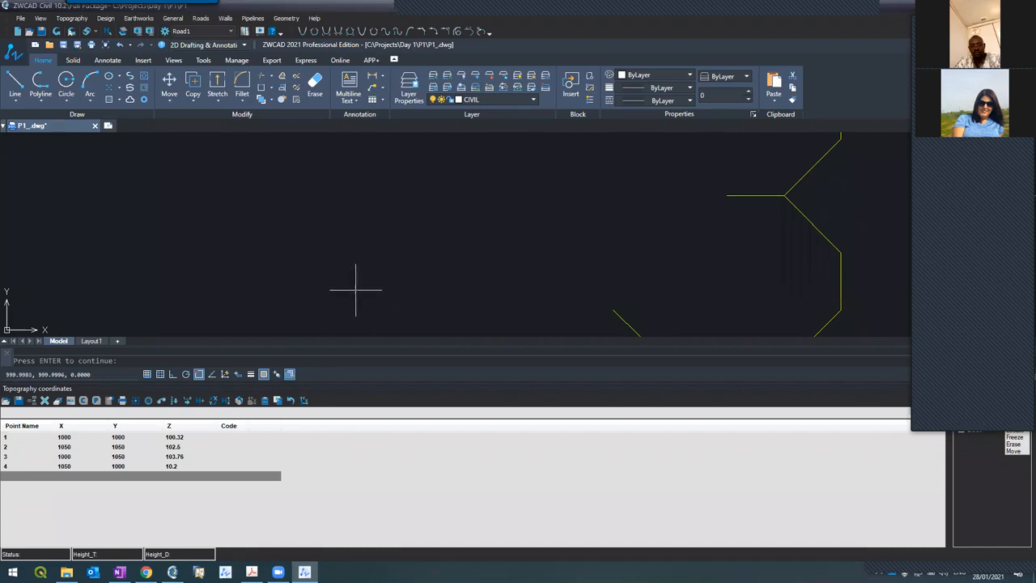
pyautogui.scroll(-10, 364, 239)
pyautogui.scroll(-3, 375, 241)
pyautogui.scroll(3, 377, 241)
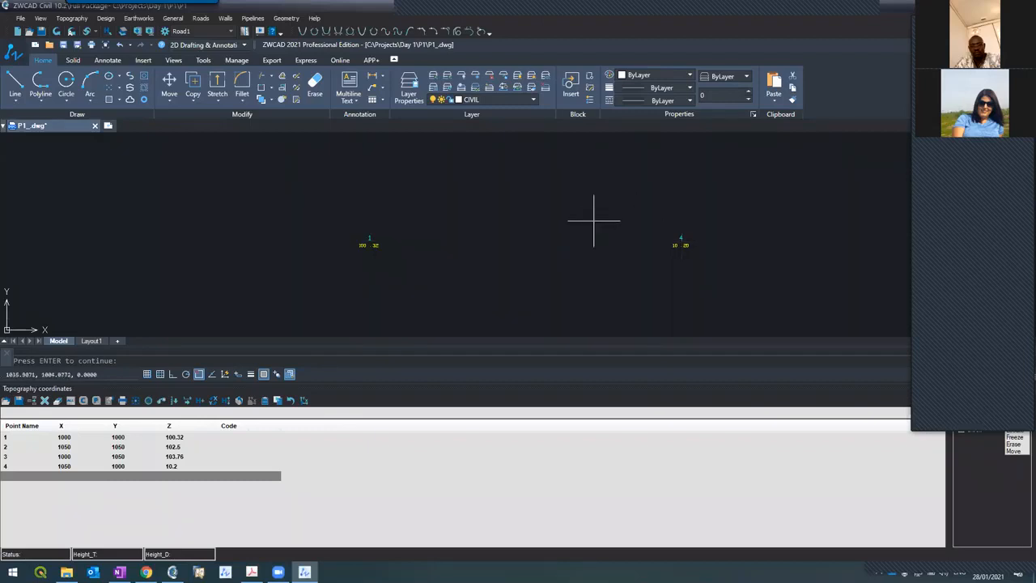
pyautogui.press('Return')
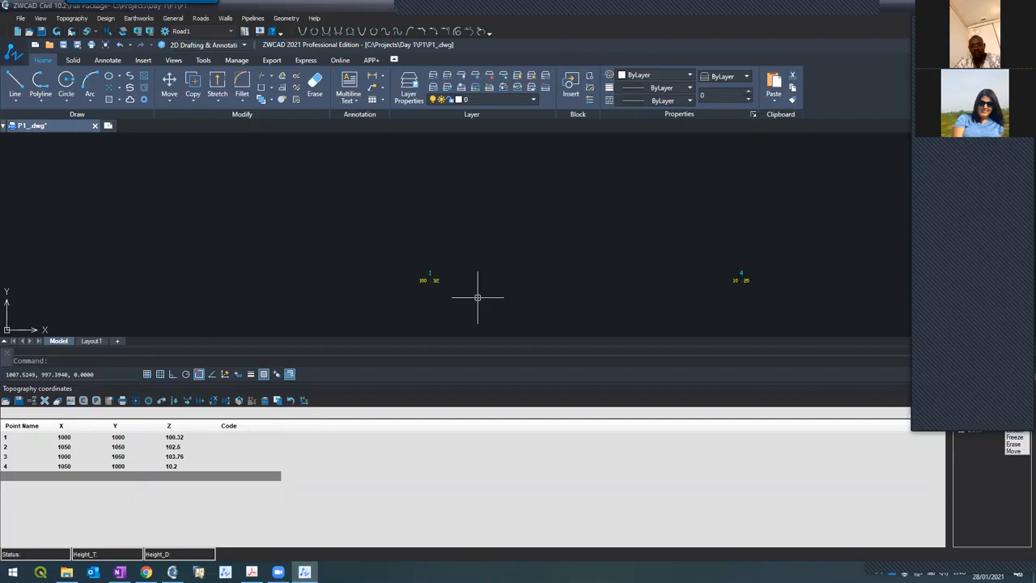
pyautogui.scroll(-2, 476, 301)
pyautogui.scroll(-3, 475, 301)
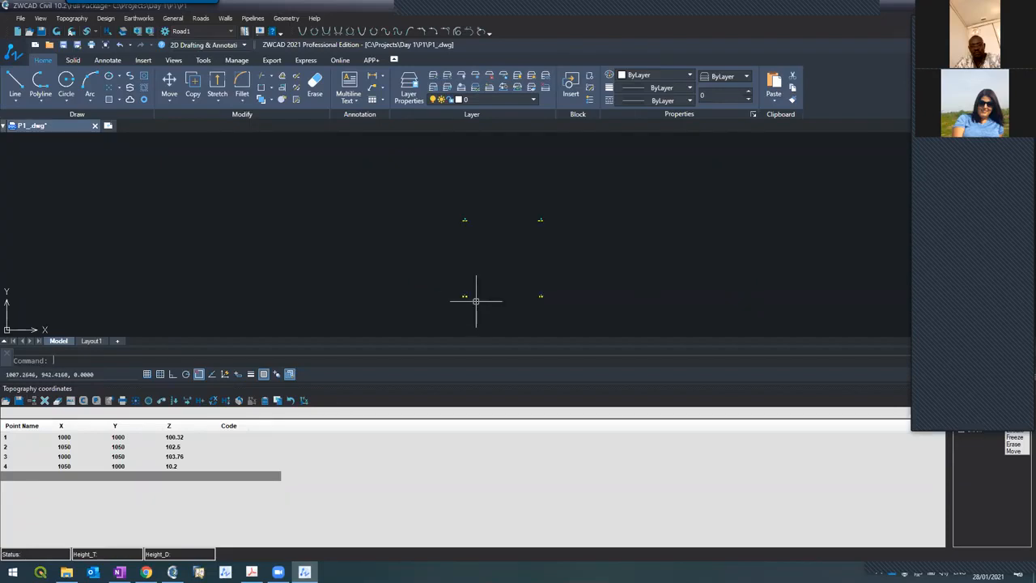
pyautogui.scroll(2, 476, 301)
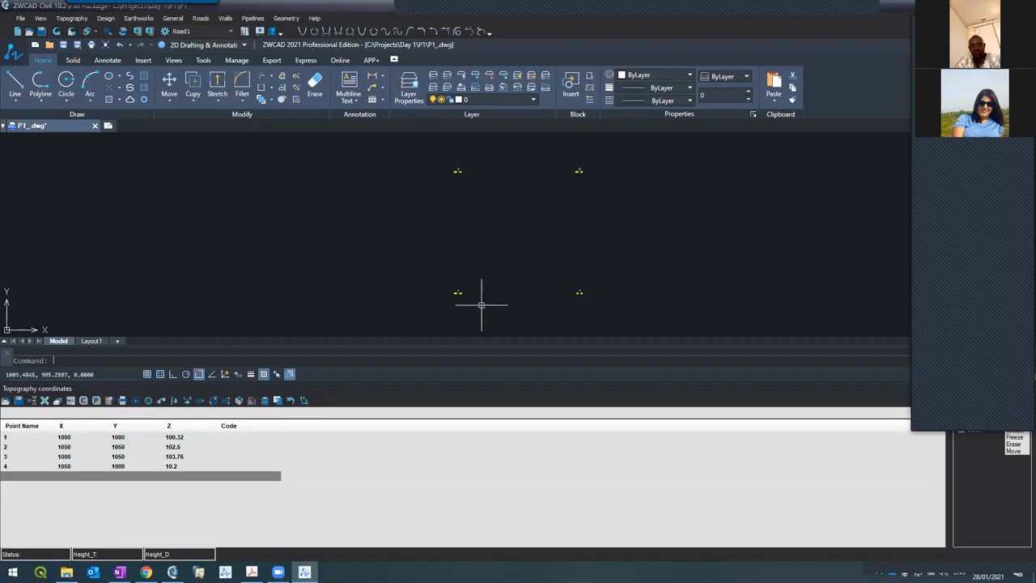
pyautogui.scroll(2, 472, 304)
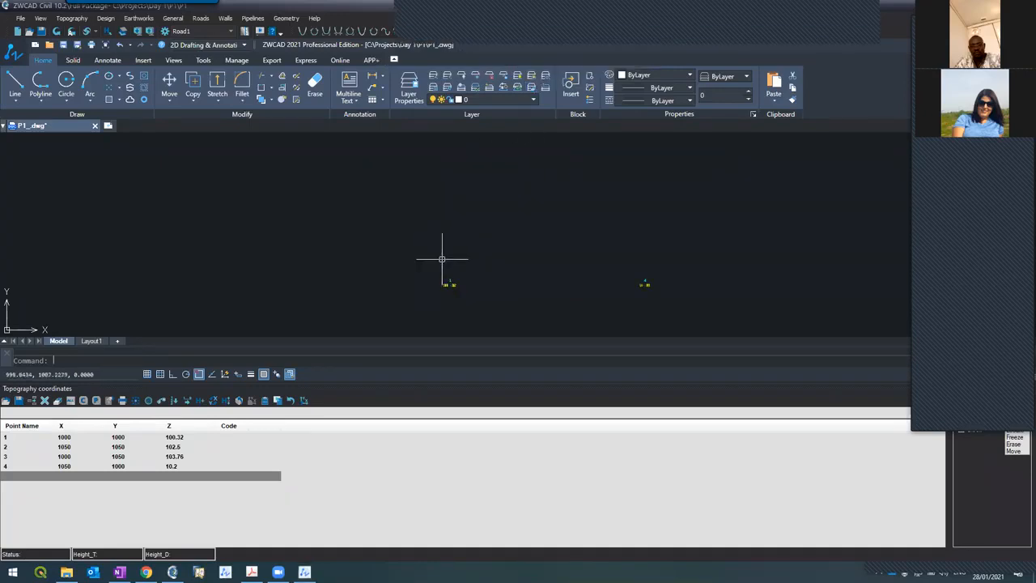
pyautogui.moveTo(446, 241); pyautogui.dragTo(433, 229, button='middle')
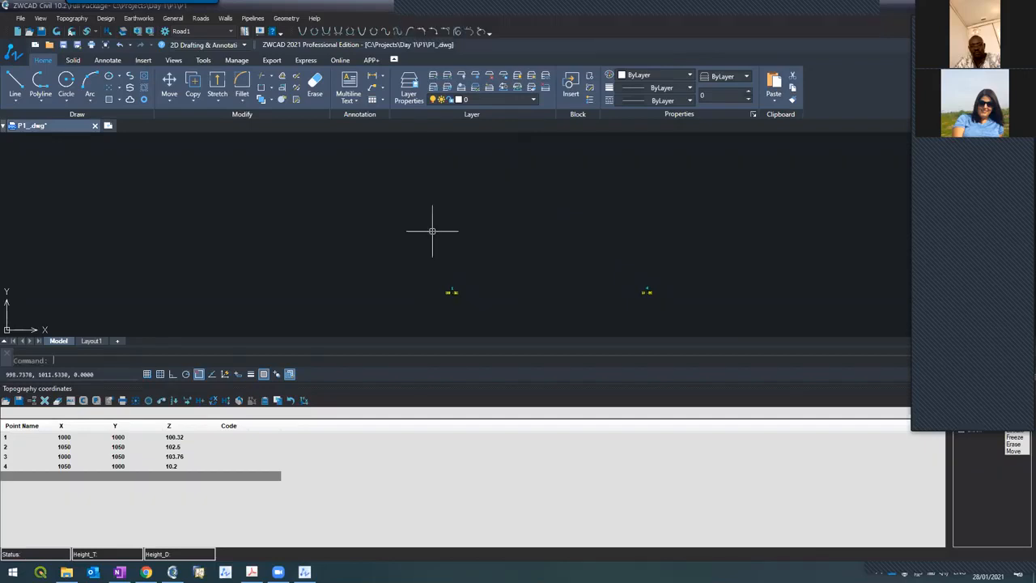
# Set the topography coordinates scale to 1:500 in the options and rebuild the drawing
pyautogui.click(108, 401)
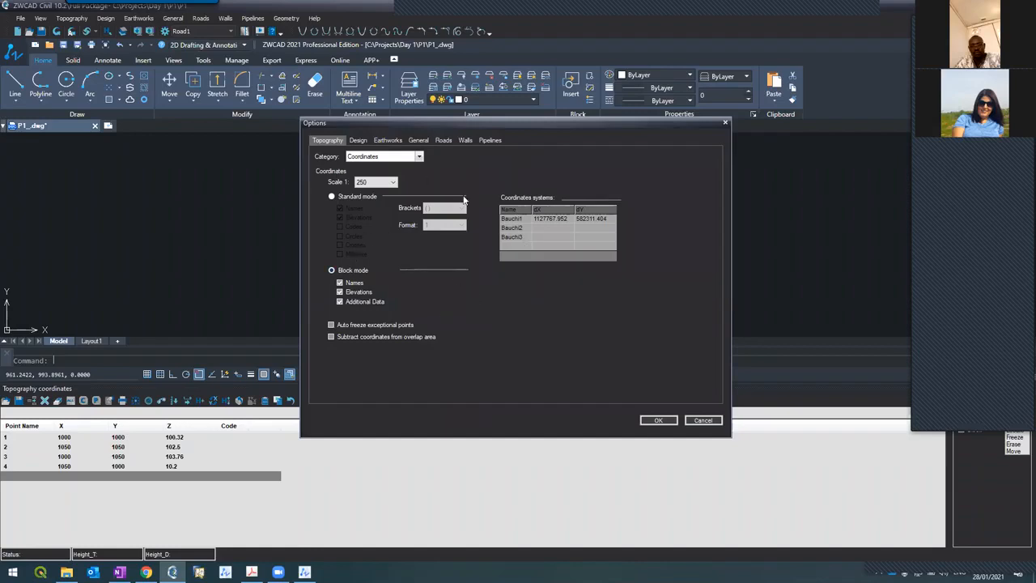
pyautogui.click(354, 158)
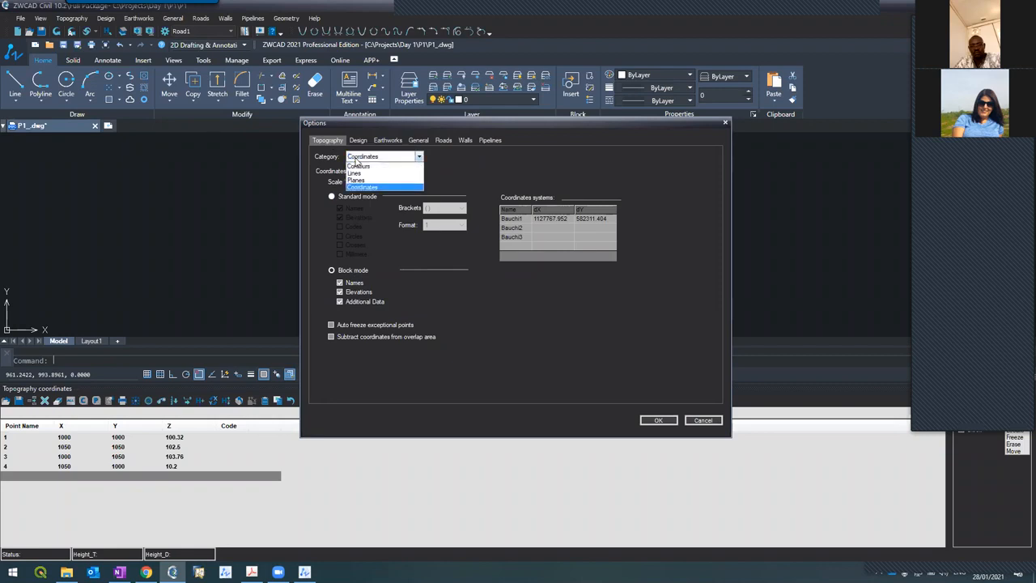
pyautogui.click(355, 159)
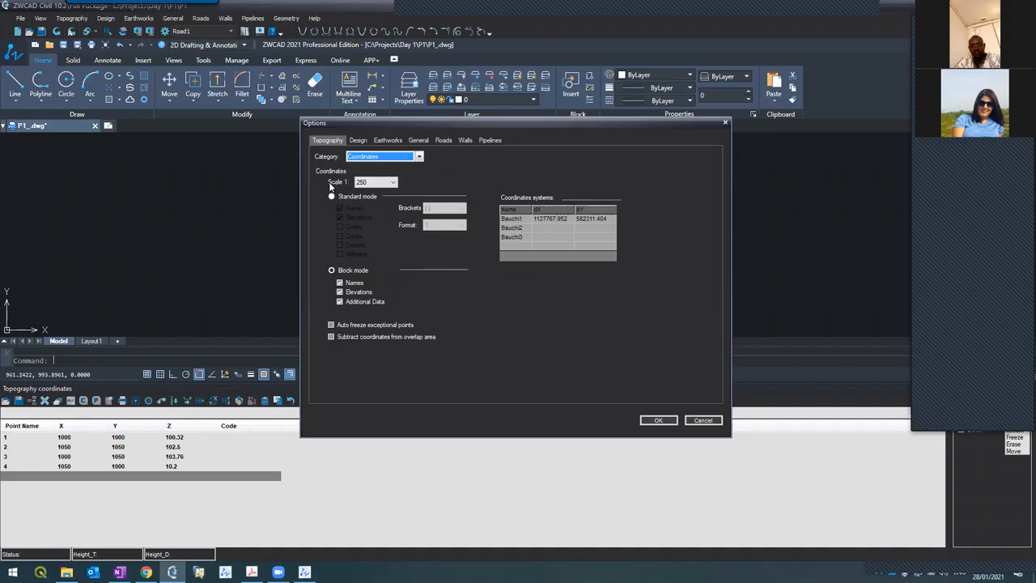
pyautogui.moveTo(386, 120); pyautogui.dragTo(509, 153)
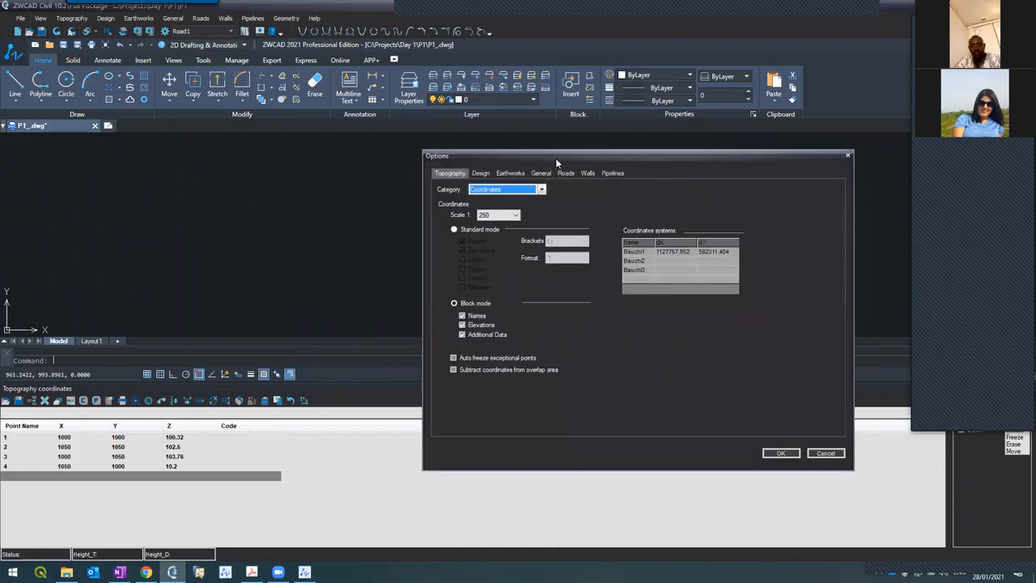
pyautogui.moveTo(535, 158); pyautogui.dragTo(130, 212)
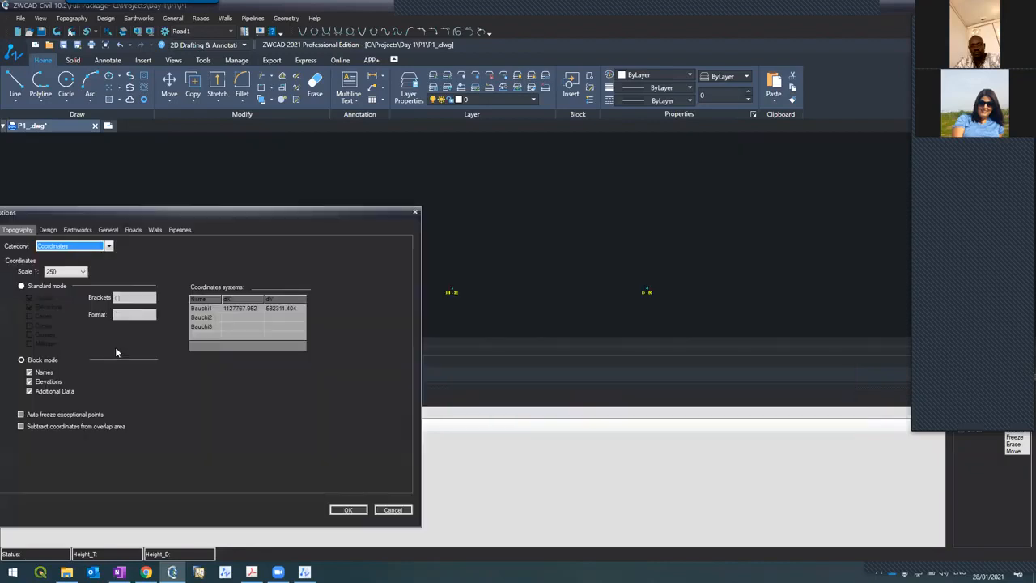
pyautogui.click(50, 272)
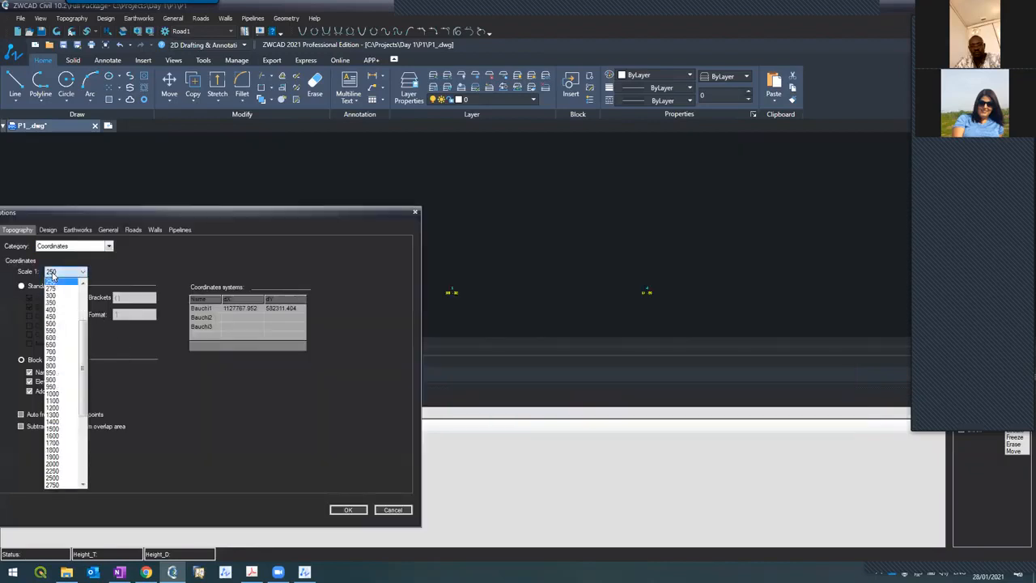
pyautogui.click(52, 323)
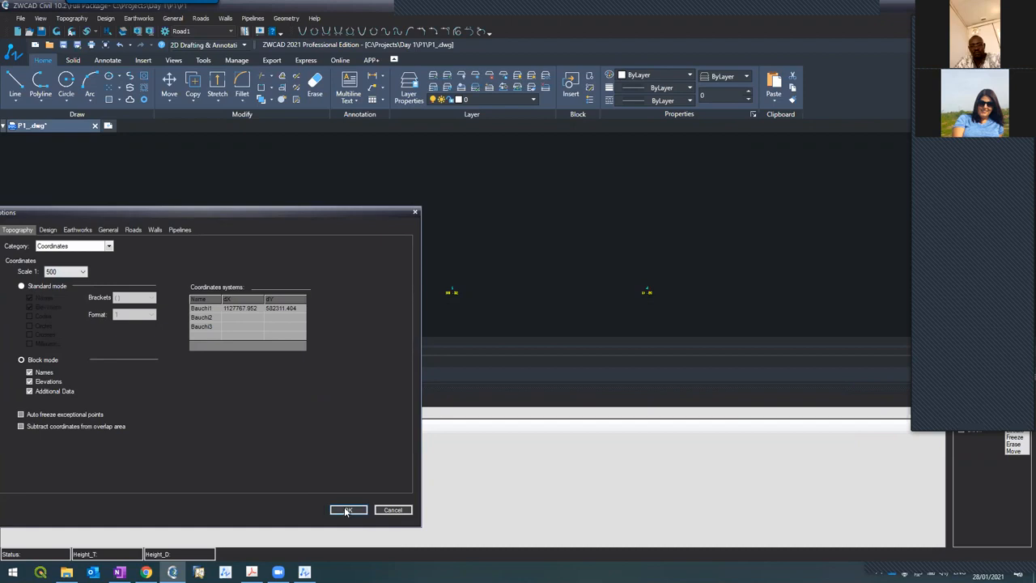
pyautogui.click(346, 510)
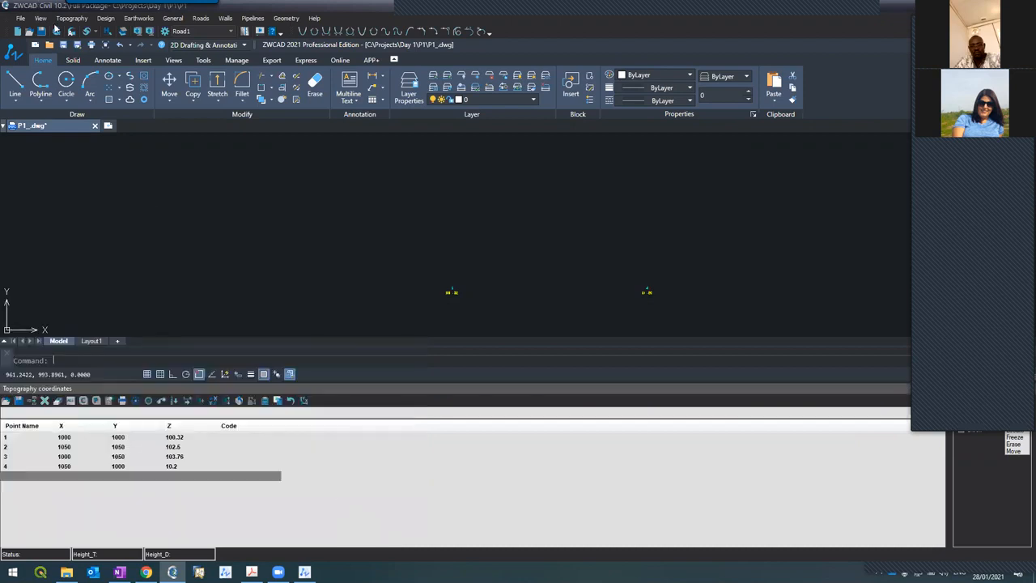
pyautogui.click(56, 31)
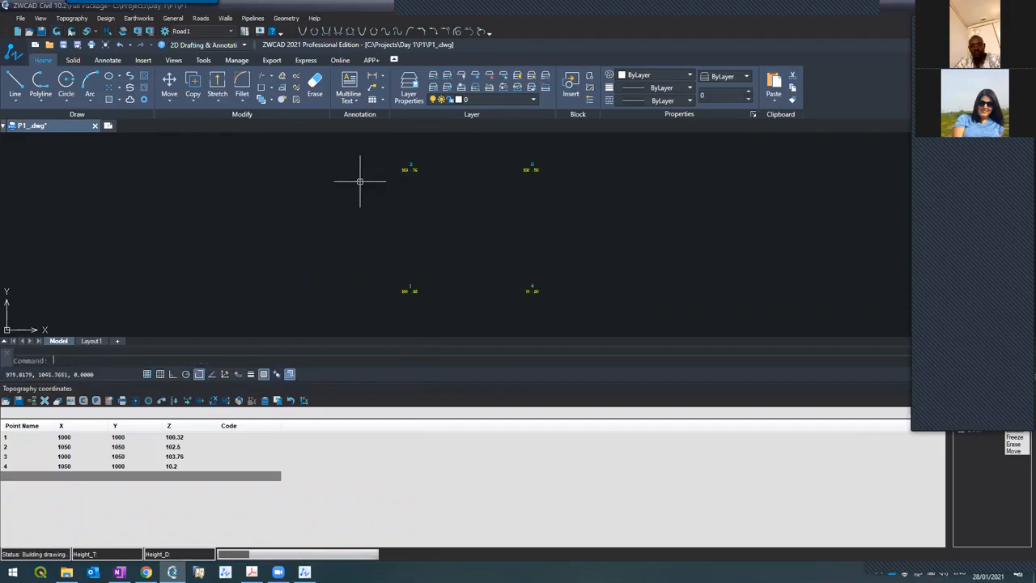
# Change the topography coordinates scale to 1:3000, rebuild the drawing and inspect the size of the point labels
pyautogui.click(109, 400)
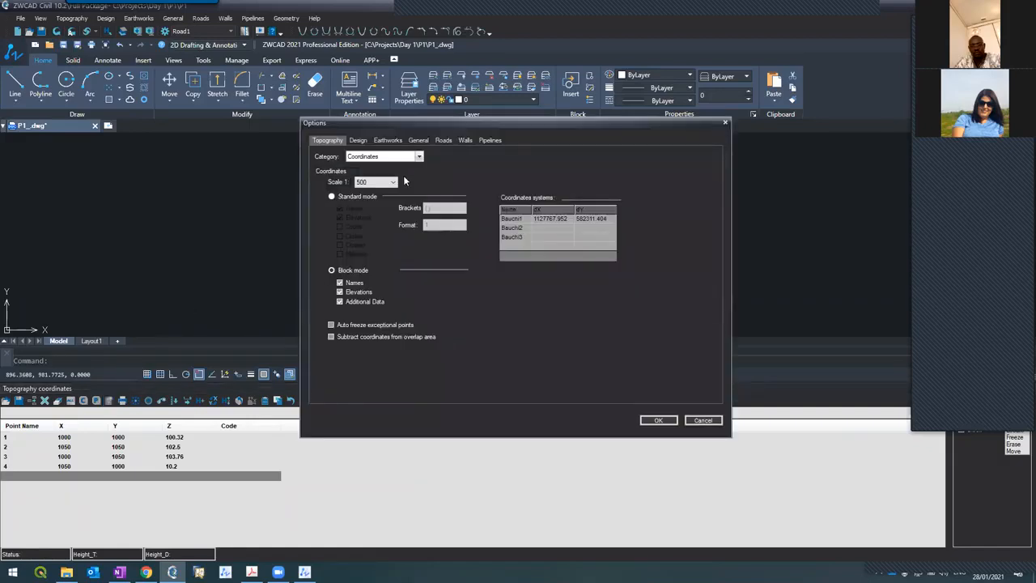
pyautogui.click(392, 181)
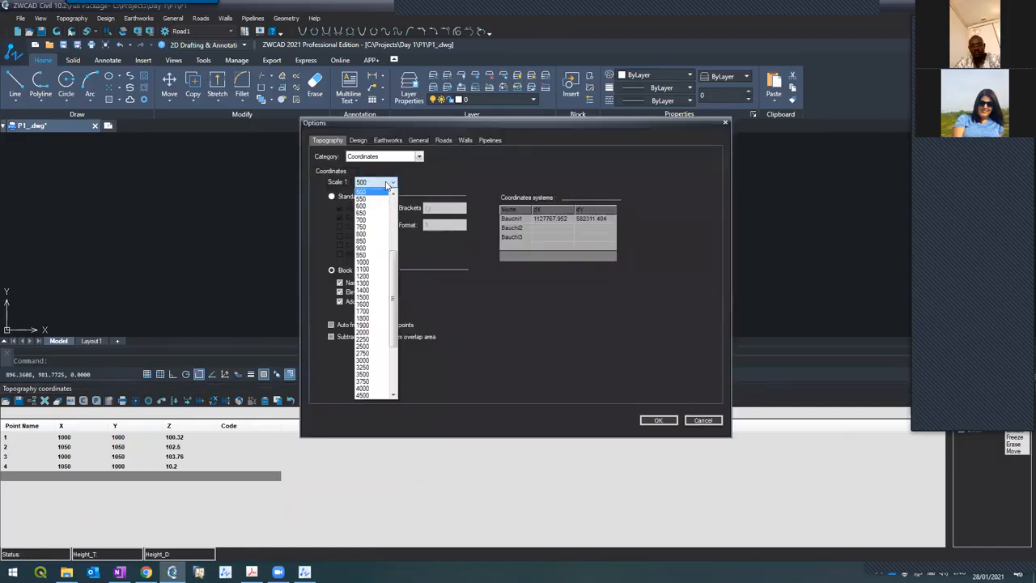
pyautogui.click(364, 366)
pyautogui.click(658, 420)
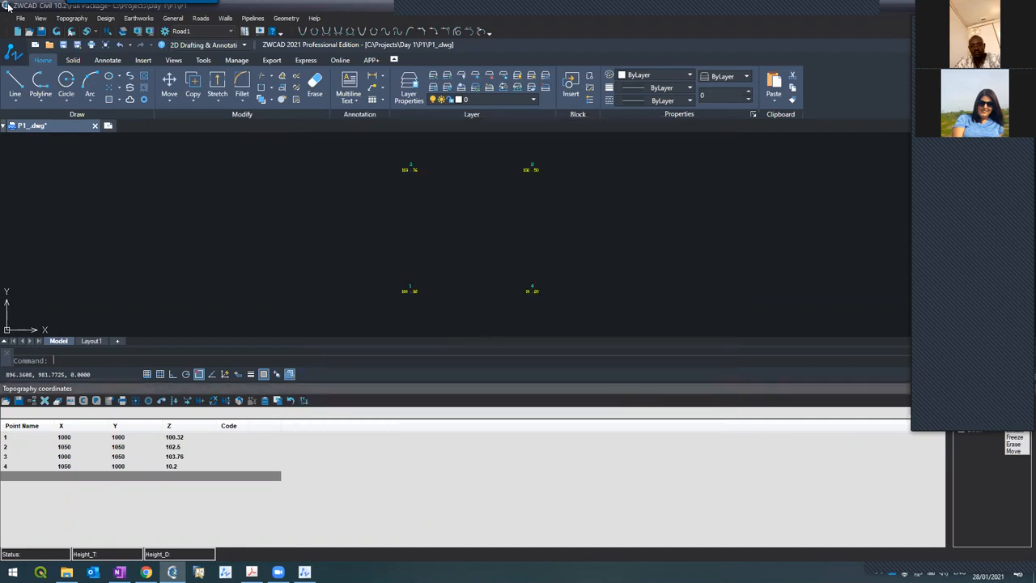
pyautogui.click(55, 32)
pyautogui.scroll(-4, 370, 239)
pyautogui.scroll(3, 368, 250)
pyautogui.scroll(2, 367, 256)
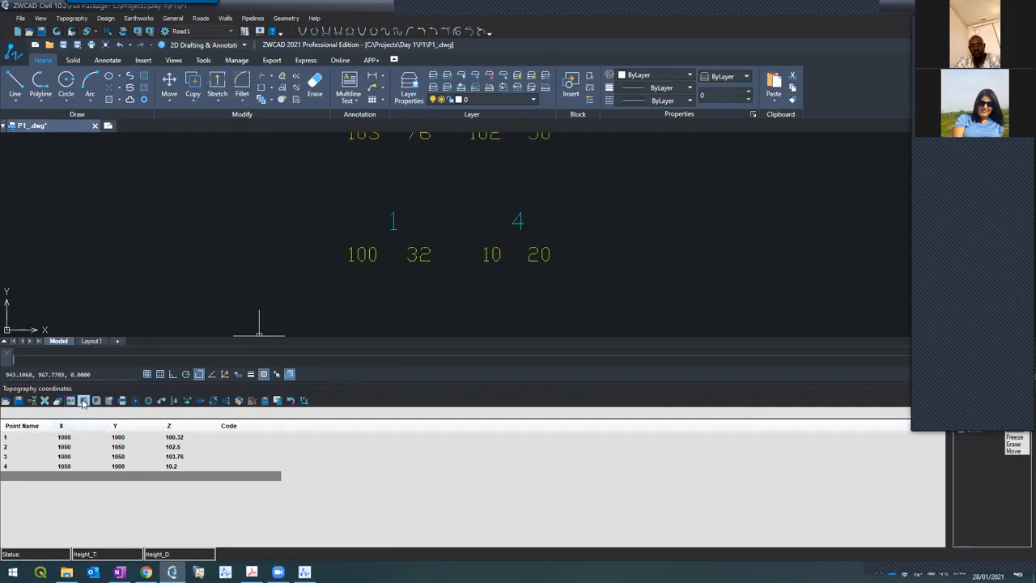
# Return the topography coordinates scale to 1:500, rebuild the drawing and check the four point labels
pyautogui.click(109, 402)
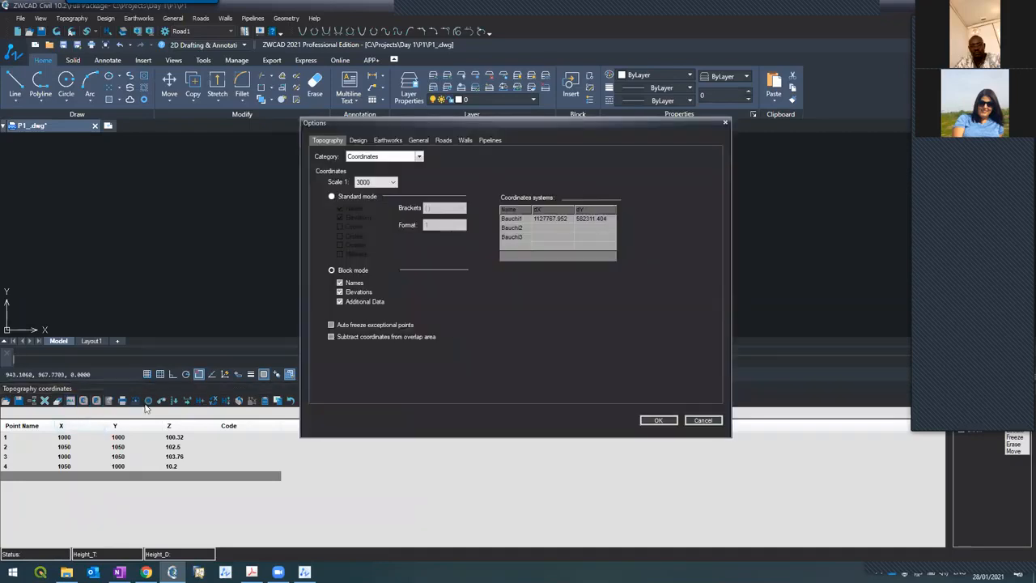
pyautogui.click(391, 182)
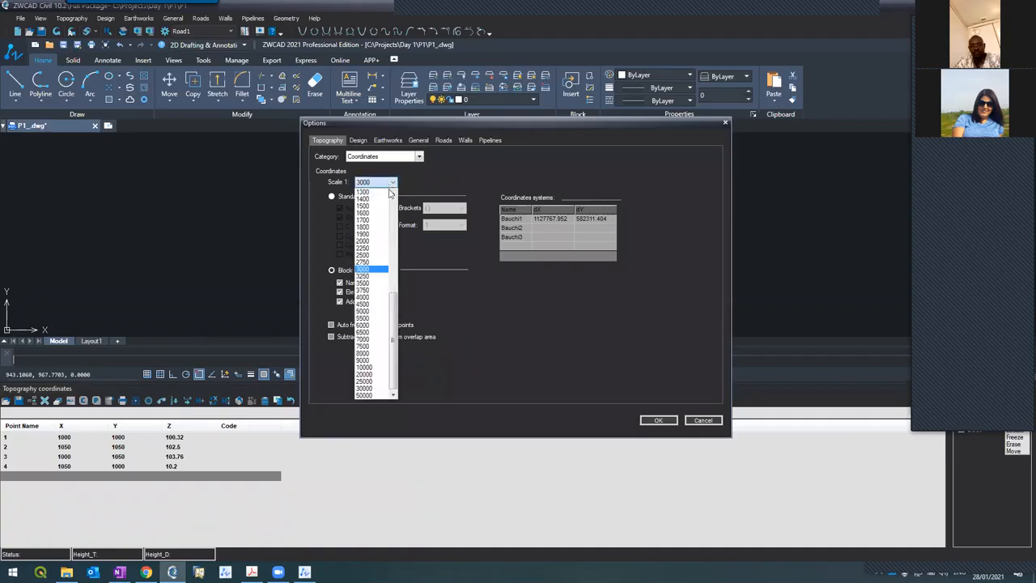
pyautogui.click(391, 202)
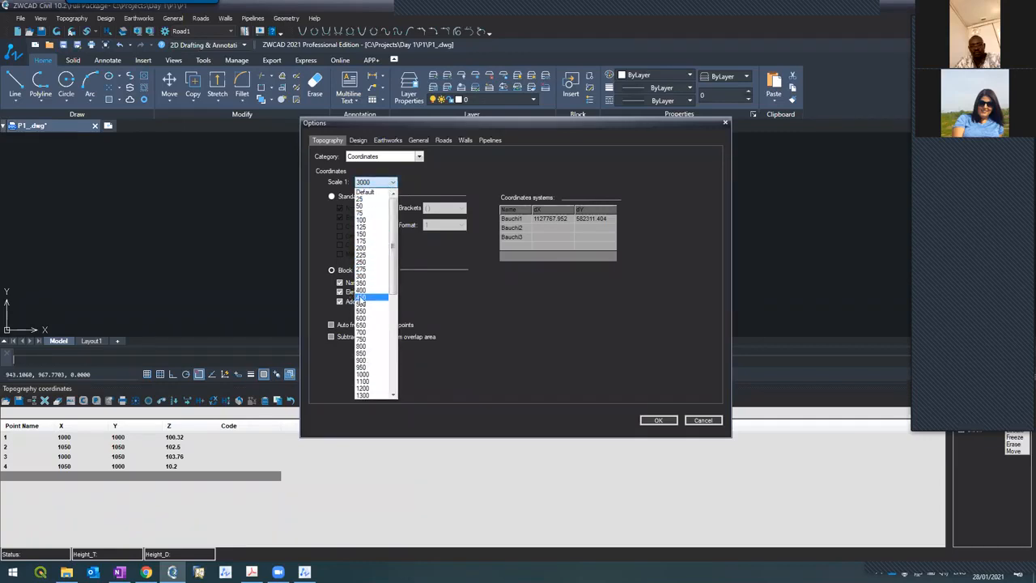
pyautogui.click(361, 306)
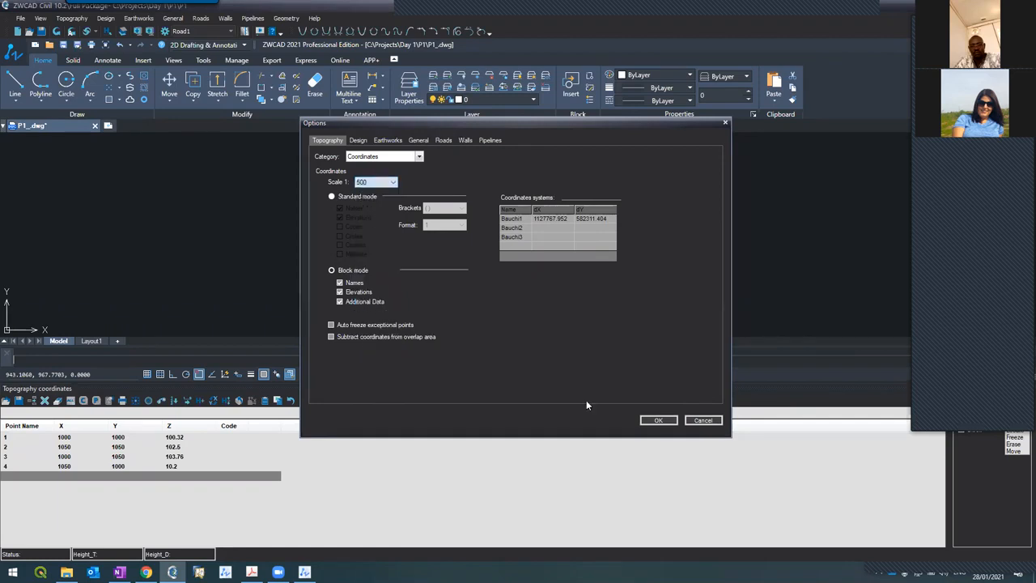
pyautogui.click(658, 421)
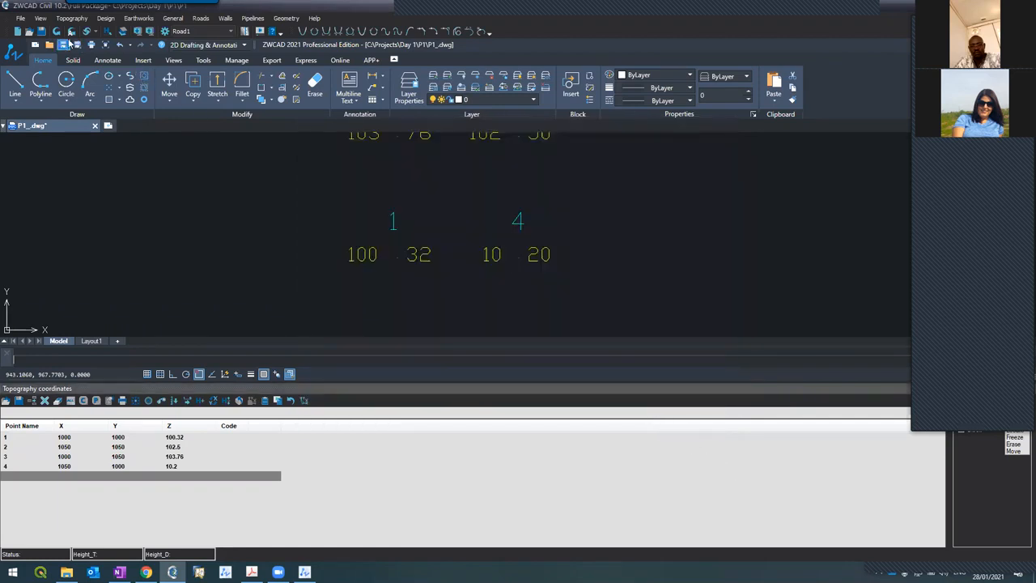
pyautogui.click(57, 30)
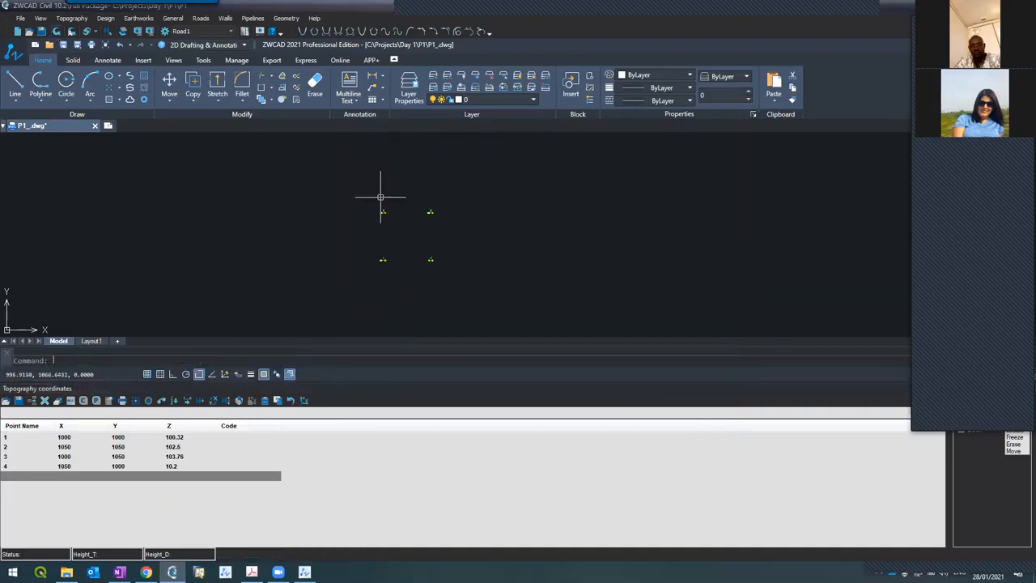
pyautogui.scroll(-2, 381, 202)
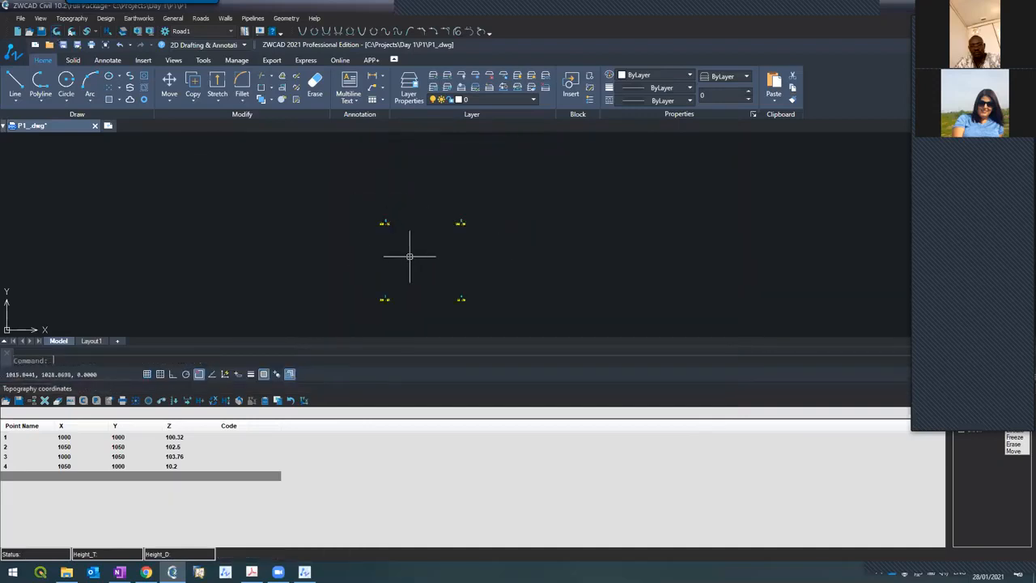
pyautogui.scroll(2, 416, 264)
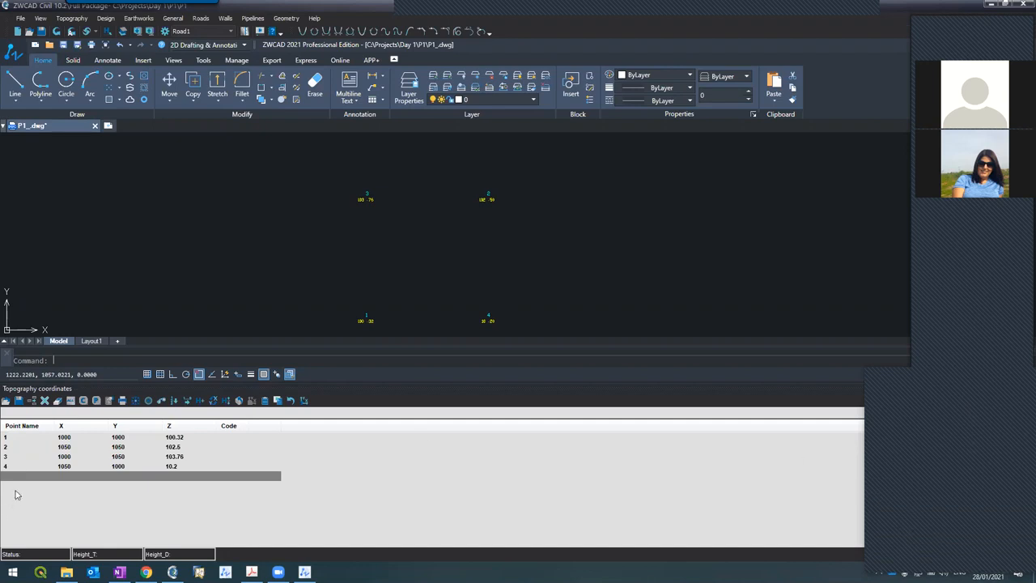
# Highlight point 3 in the topography coordinates table and compare it with its plotted location in the drawing
pyautogui.click(45, 445)
pyautogui.click(53, 459)
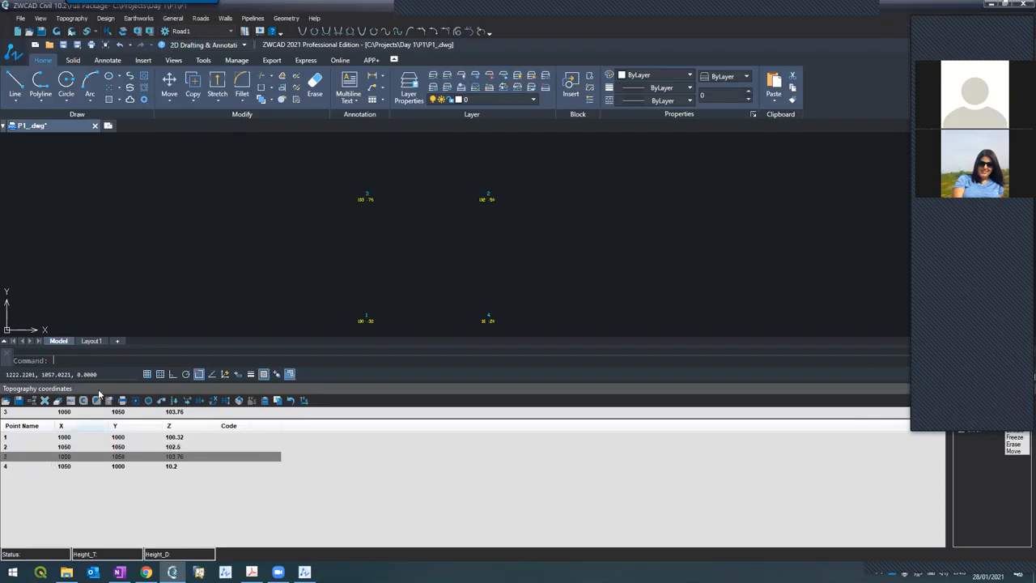
pyautogui.scroll(-2, 360, 202)
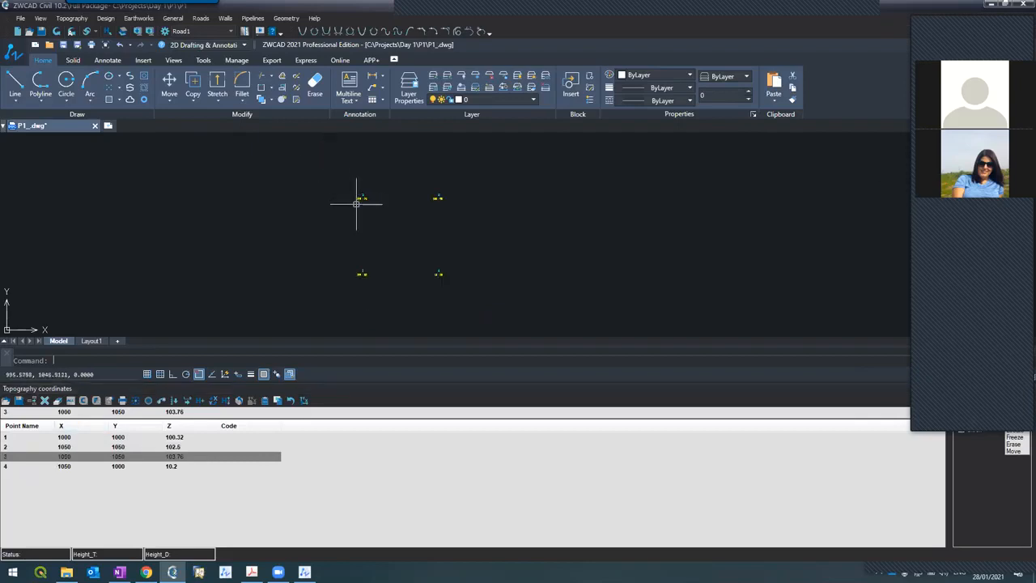
pyautogui.scroll(2, 362, 210)
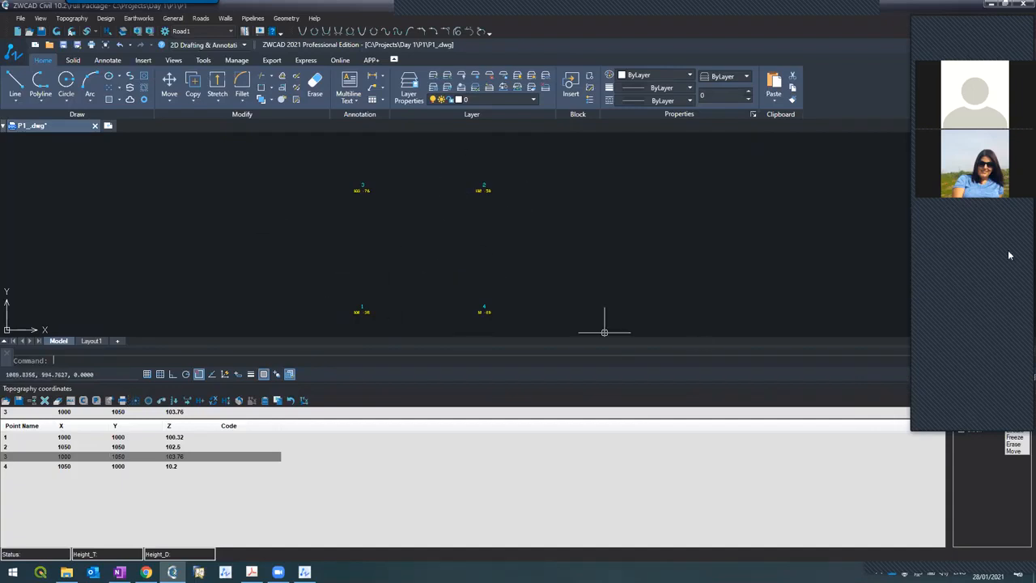
# Restore the program window from full screen and enlarge it so the drawing, coordinates table and point mode list are all accessible
pyautogui.doubleClick(823, 9)
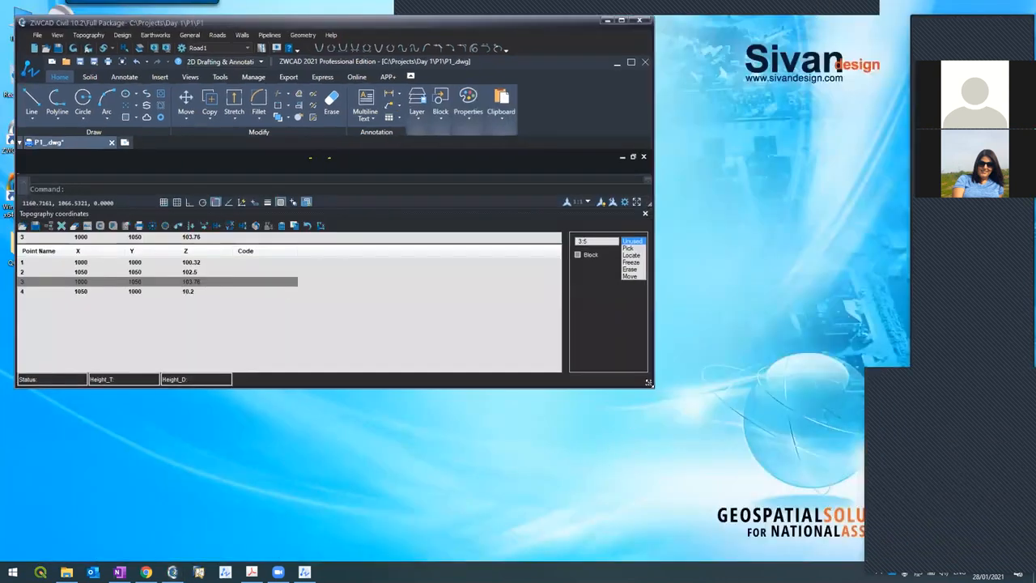
pyautogui.moveTo(650, 385); pyautogui.dragTo(652, 390)
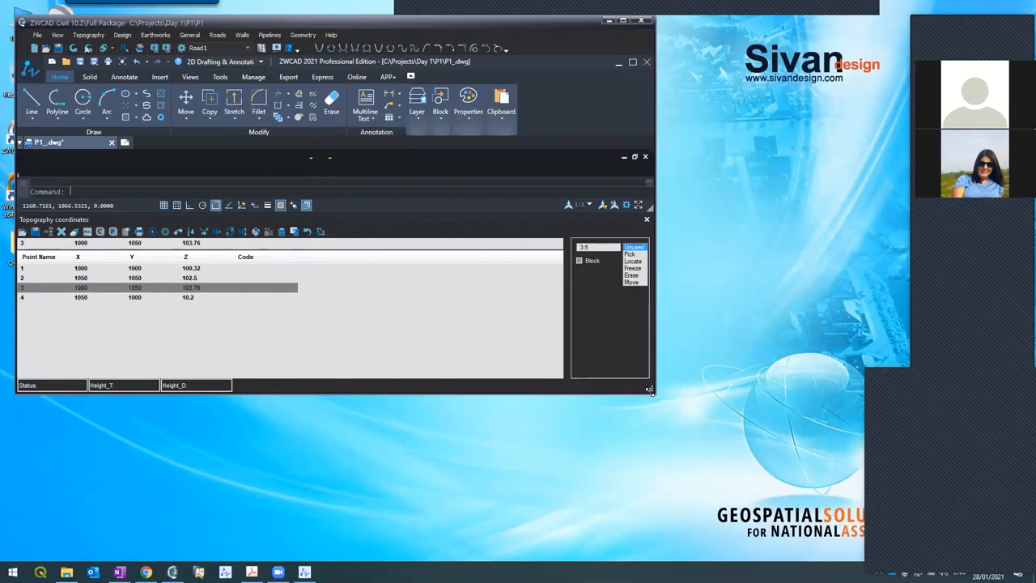
pyautogui.moveTo(650, 390); pyautogui.dragTo(860, 556)
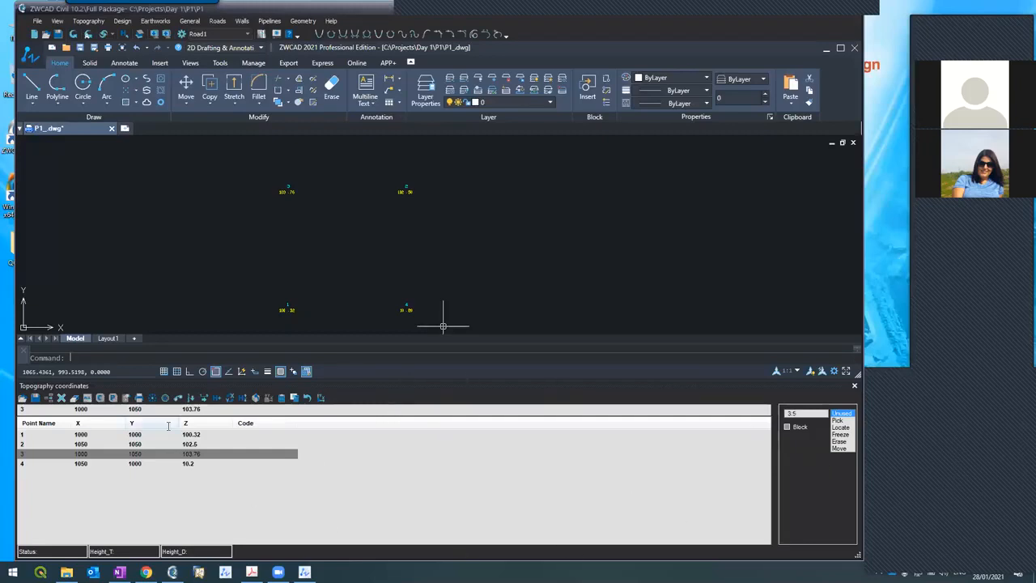
# Pick three topography points in the drawing at about (1045, 1032), (1082, 1031) and (1033, 1063), numbering from 100, and rebuild the drawing
pyautogui.click(839, 420)
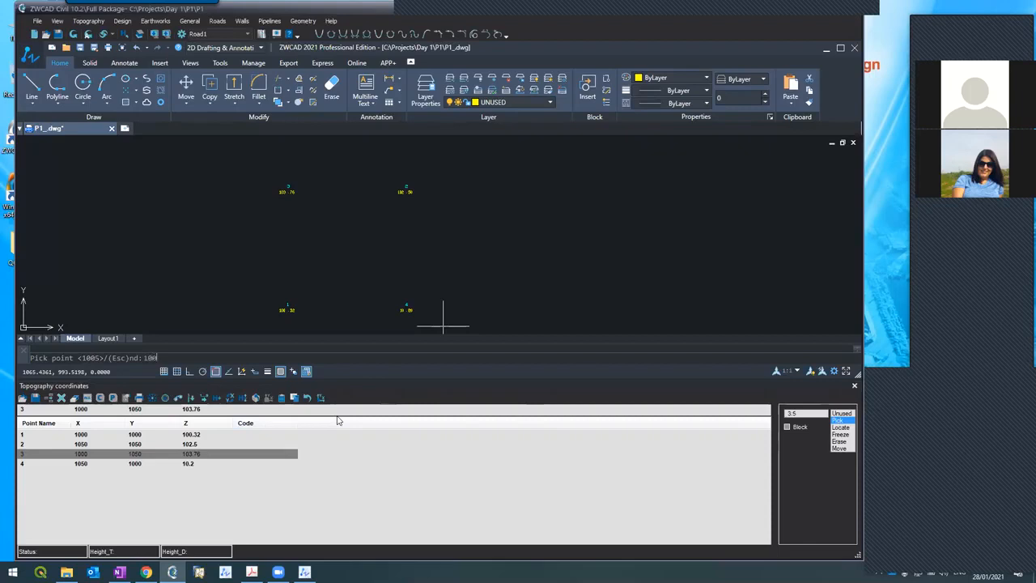
pyautogui.press('Return')
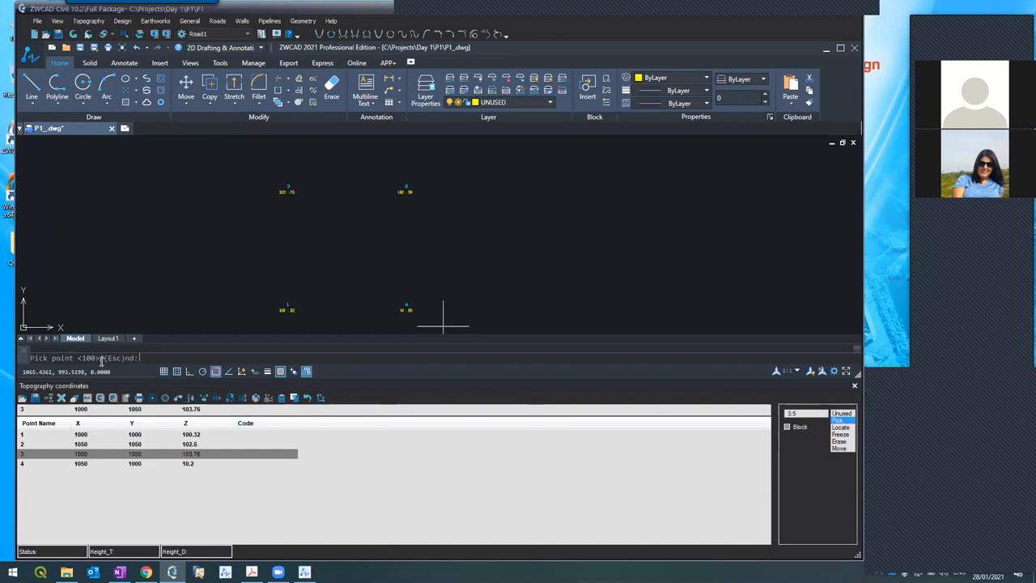
pyautogui.click(394, 236)
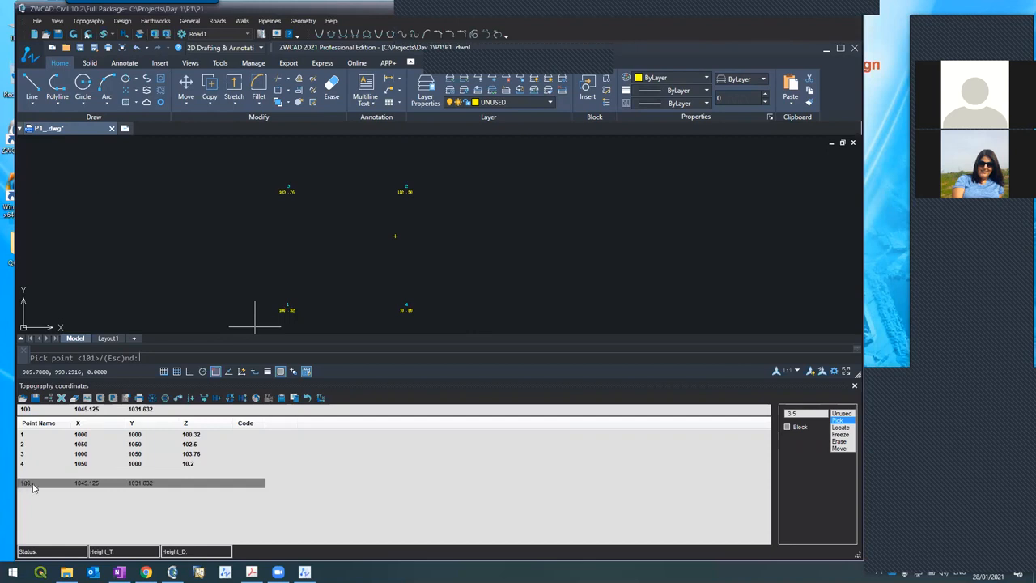
pyautogui.click(482, 235)
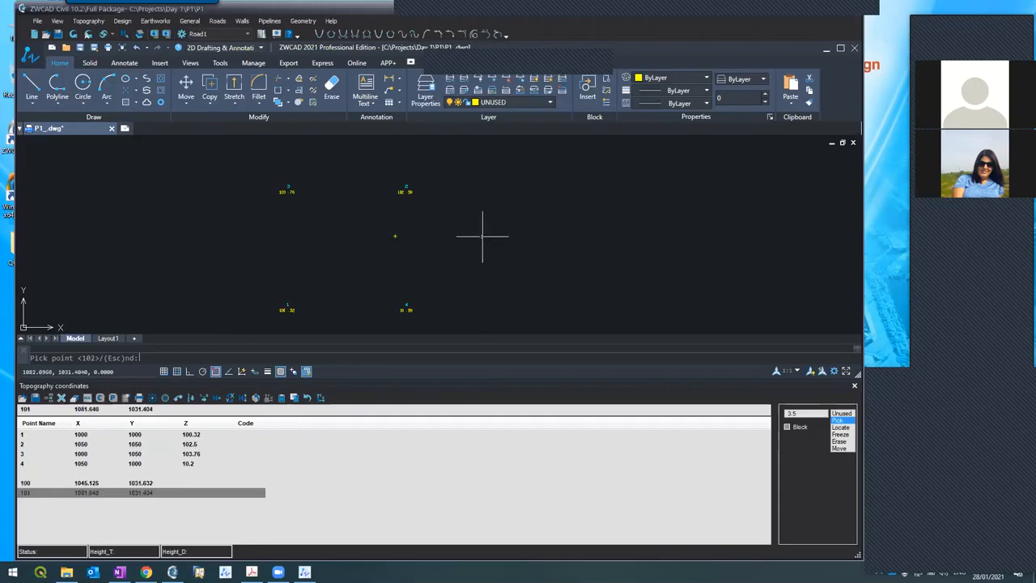
pyautogui.click(367, 161)
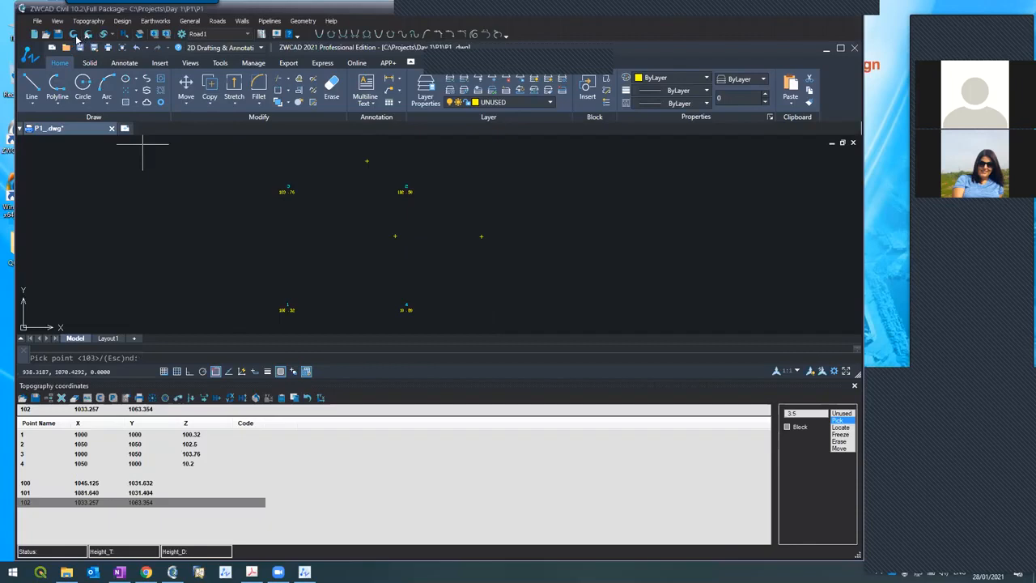
pyautogui.click(74, 35)
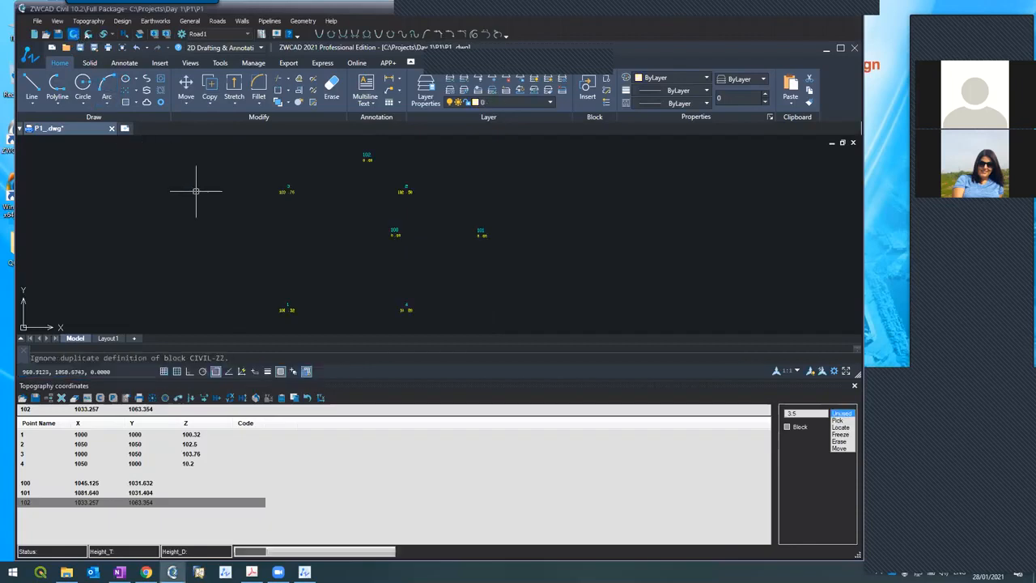
# Inspect the name and elevation labels of the picked points 100, 101 and 102 in the drawing
pyautogui.scroll(5, 370, 150)
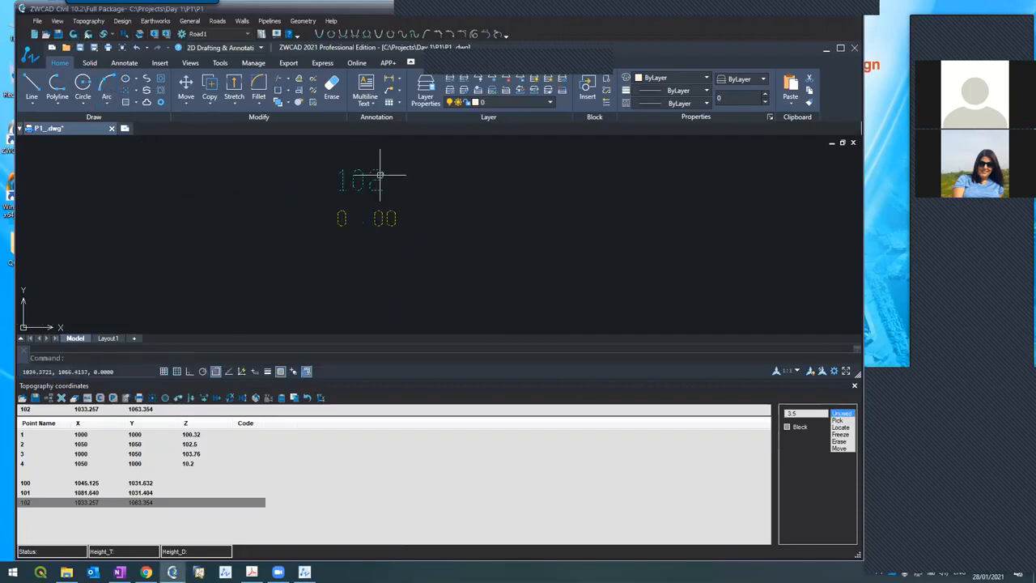
pyautogui.scroll(-5, 378, 170)
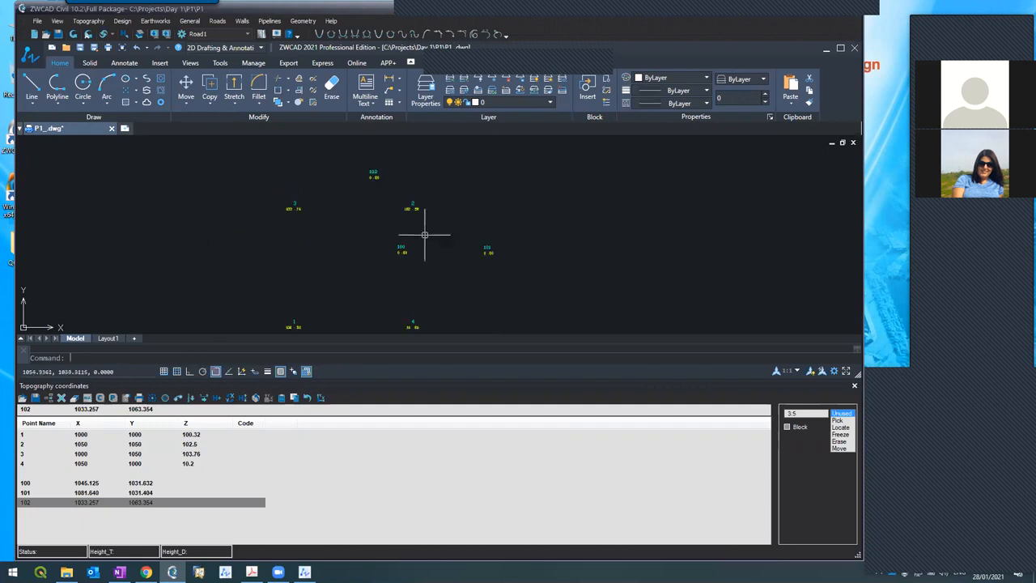
pyautogui.scroll(5, 470, 250)
pyautogui.scroll(-5, 472, 251)
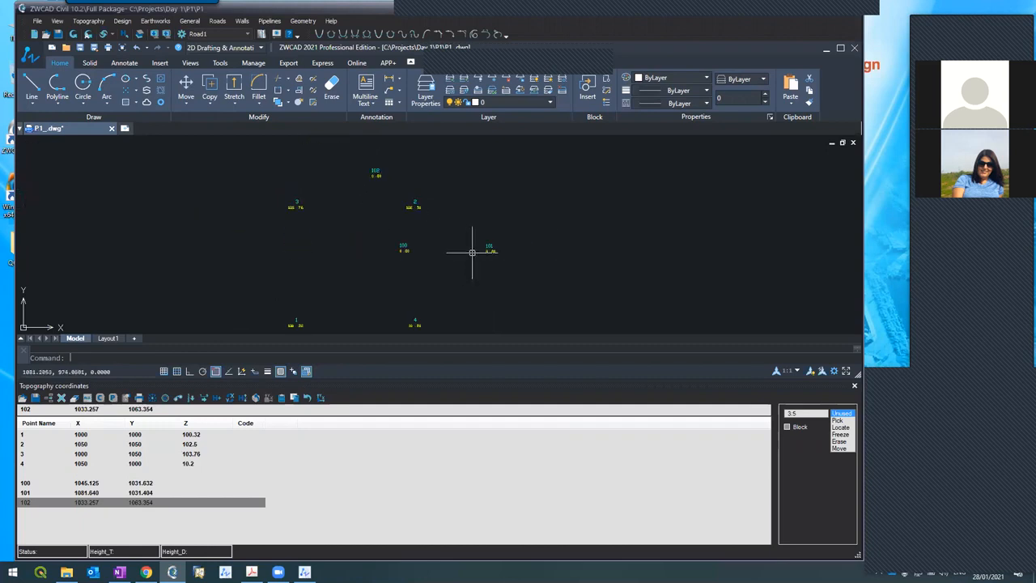
pyautogui.scroll(5, 430, 248)
pyautogui.scroll(-2, 428, 247)
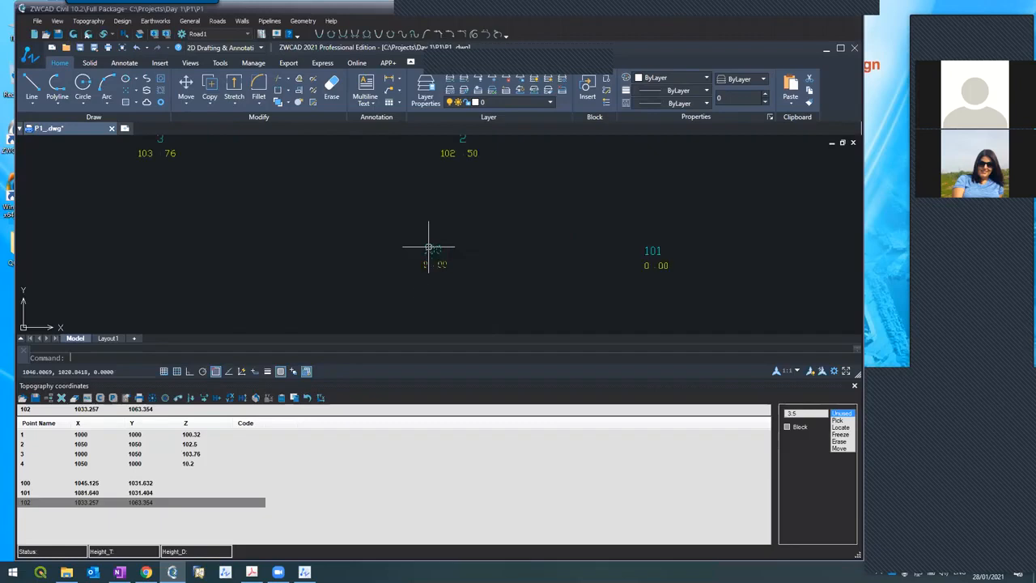
pyautogui.scroll(-4, 428, 247)
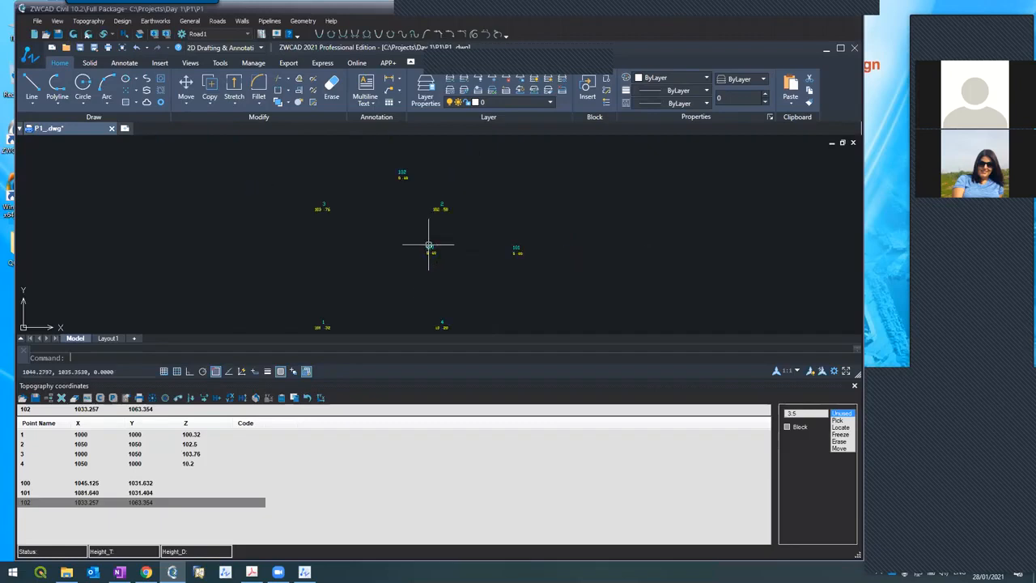
# Pick topography point 103 at about (990, 1030), west of the existing points, and rebuild the drawing to check its label
pyautogui.click(839, 420)
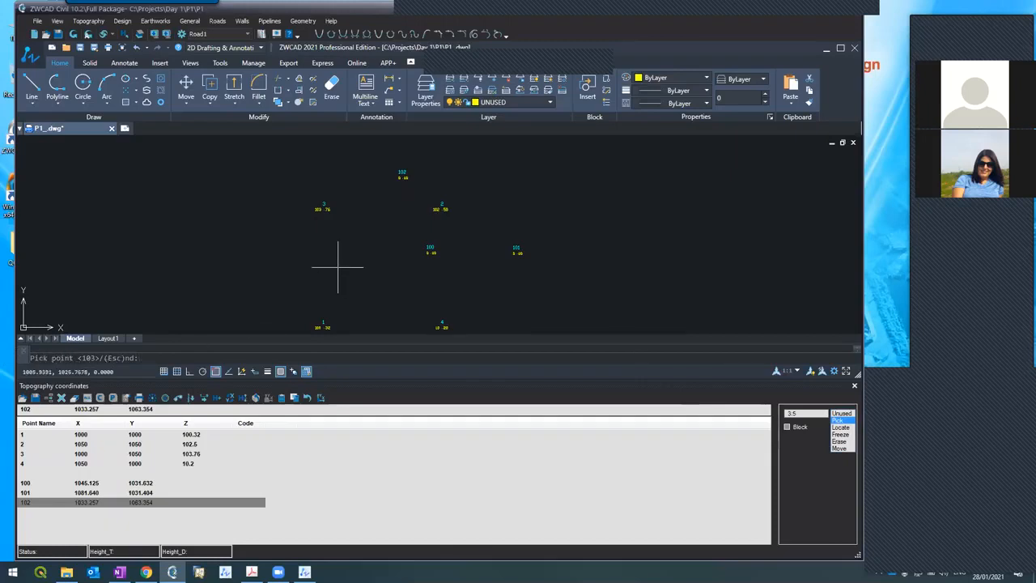
pyautogui.click(301, 257)
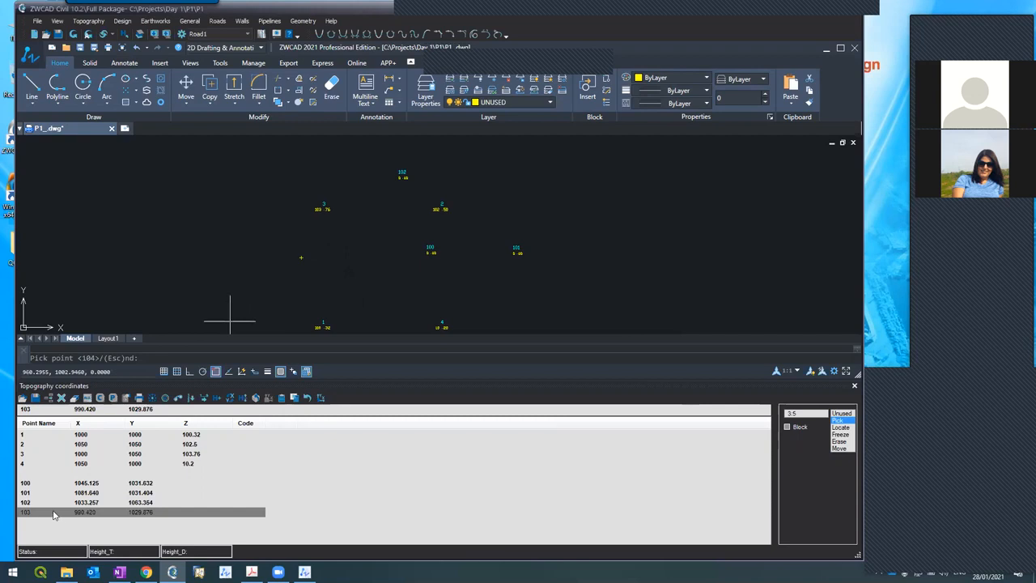
pyautogui.click(73, 34)
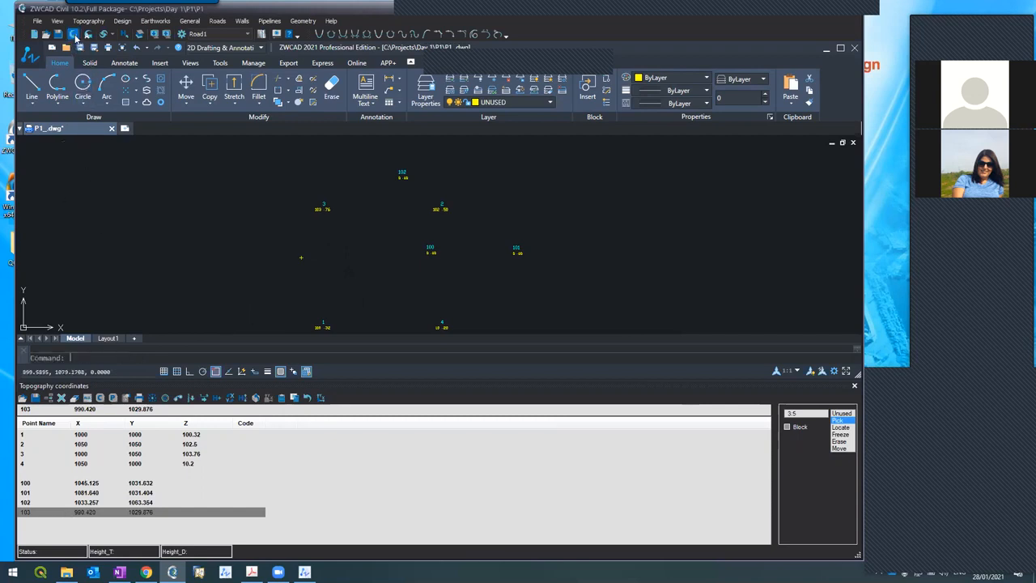
pyautogui.scroll(6, 298, 266)
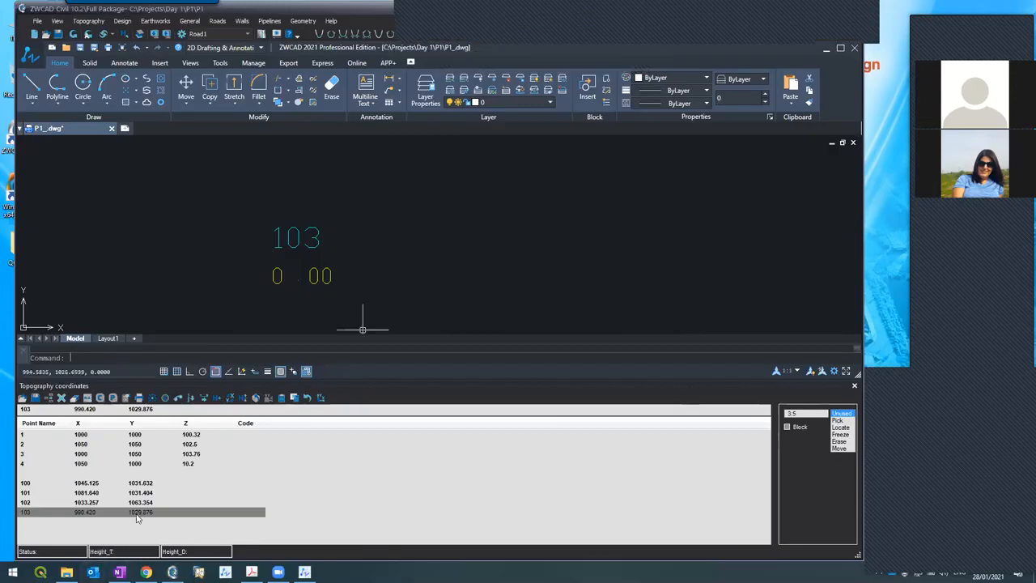
# Set the Z elevation of point 103 to 104 and of point 4 to 102, and rebuild the drawing
pyautogui.click(135, 516)
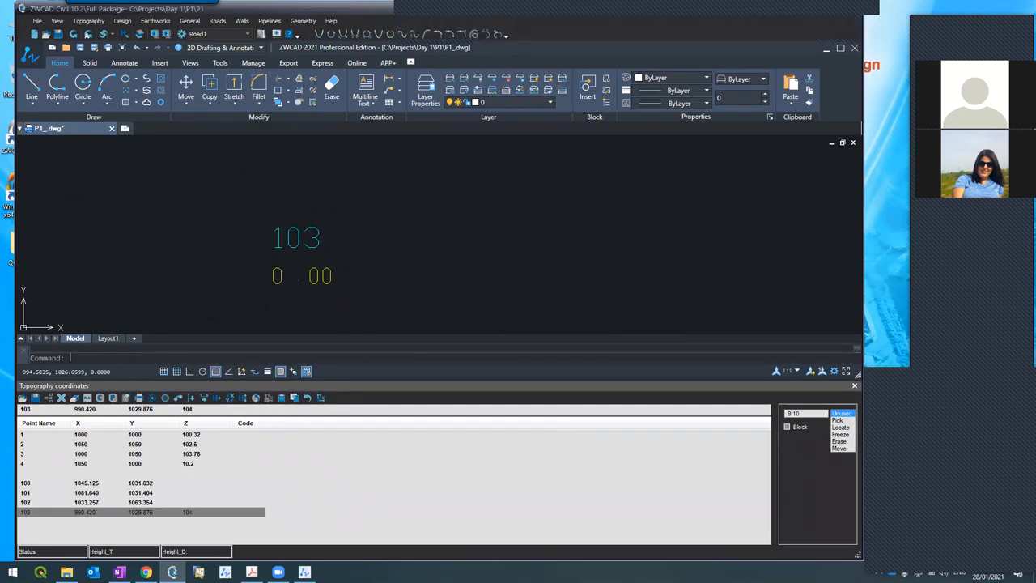
pyautogui.click(201, 463)
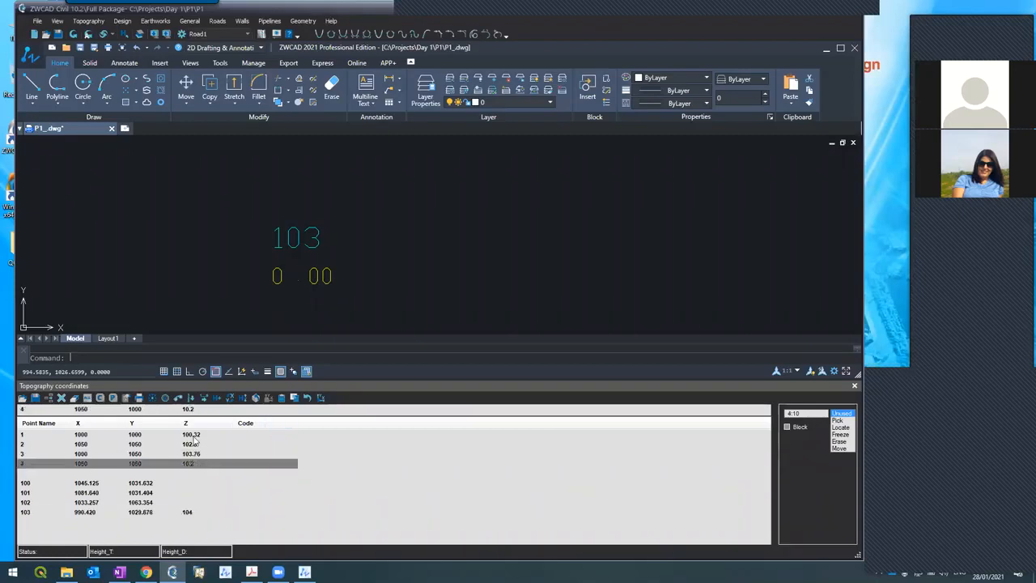
pyautogui.click(196, 409)
pyautogui.press('BackSpace')
pyautogui.press('BackSpace')
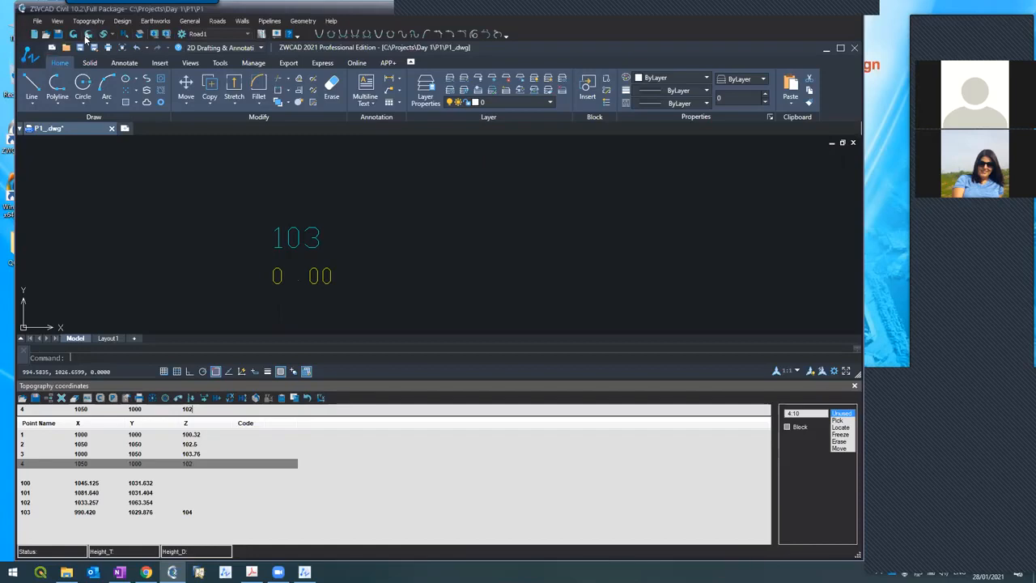
pyautogui.click(73, 34)
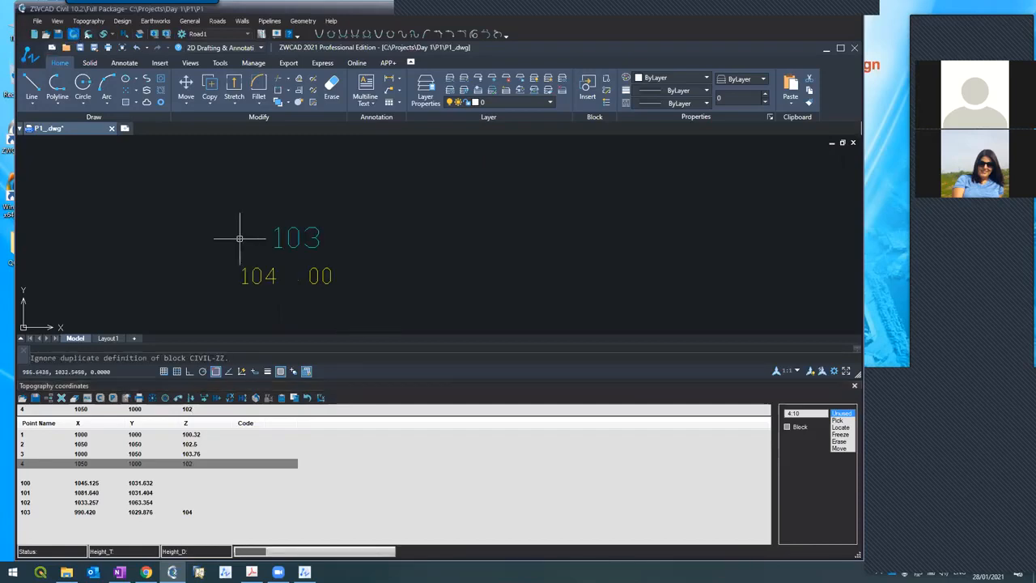
pyautogui.scroll(-4, 208, 185)
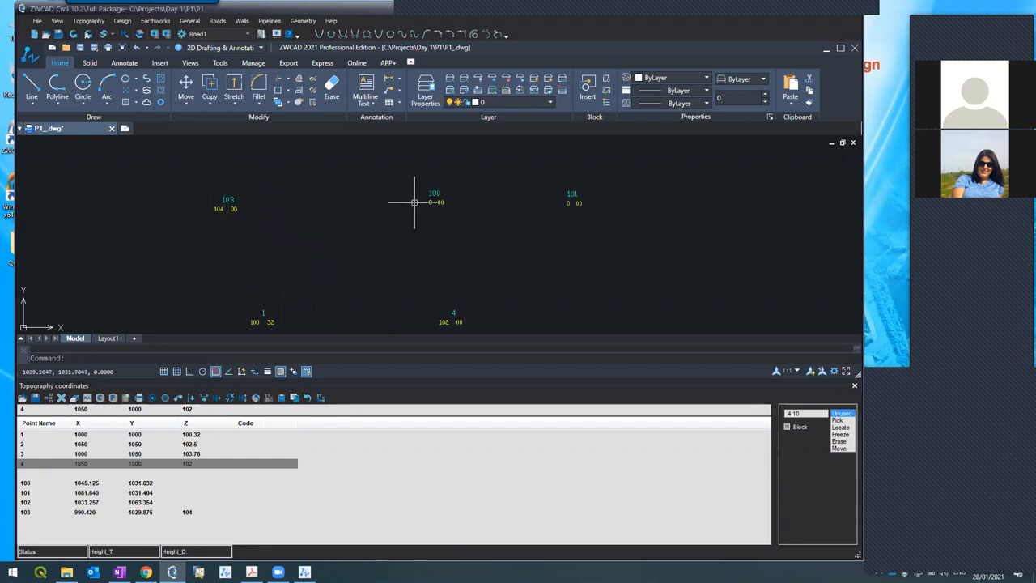
# Set the Z elevation of point 100 to 100.5 in the topography coordinates table and rebuild the drawing
pyautogui.scroll(4, 422, 201)
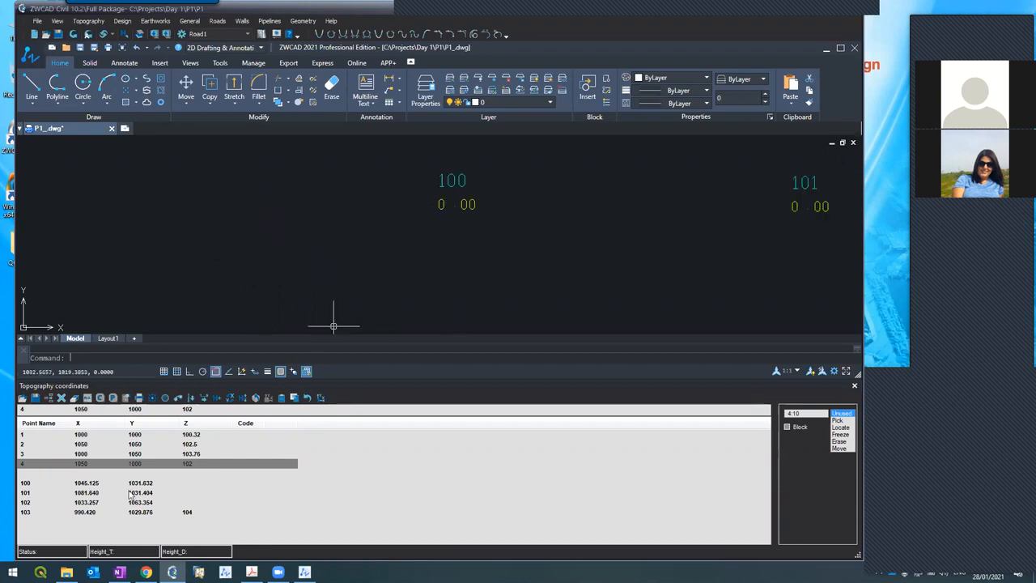
pyautogui.click(95, 493)
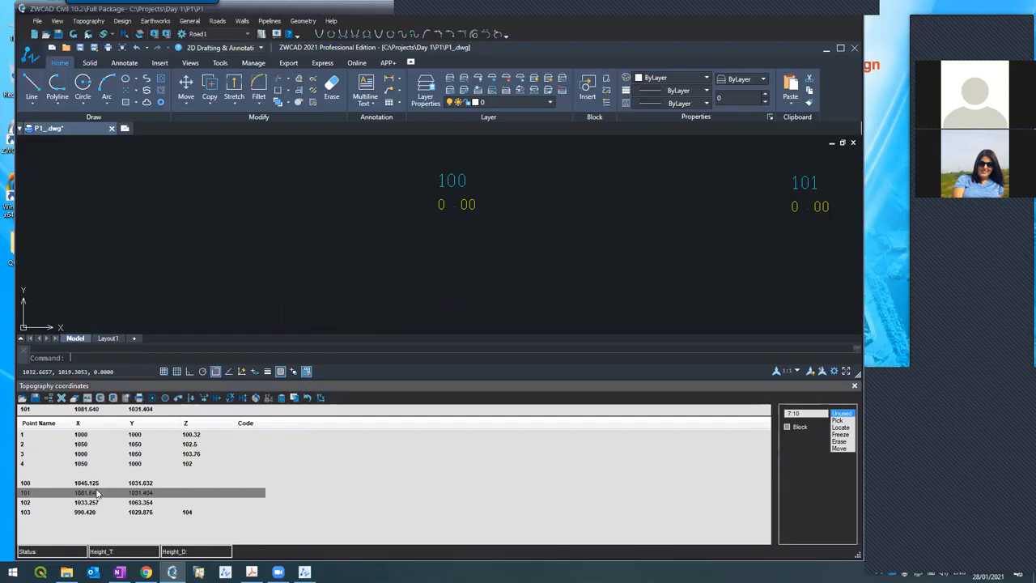
pyautogui.click(100, 483)
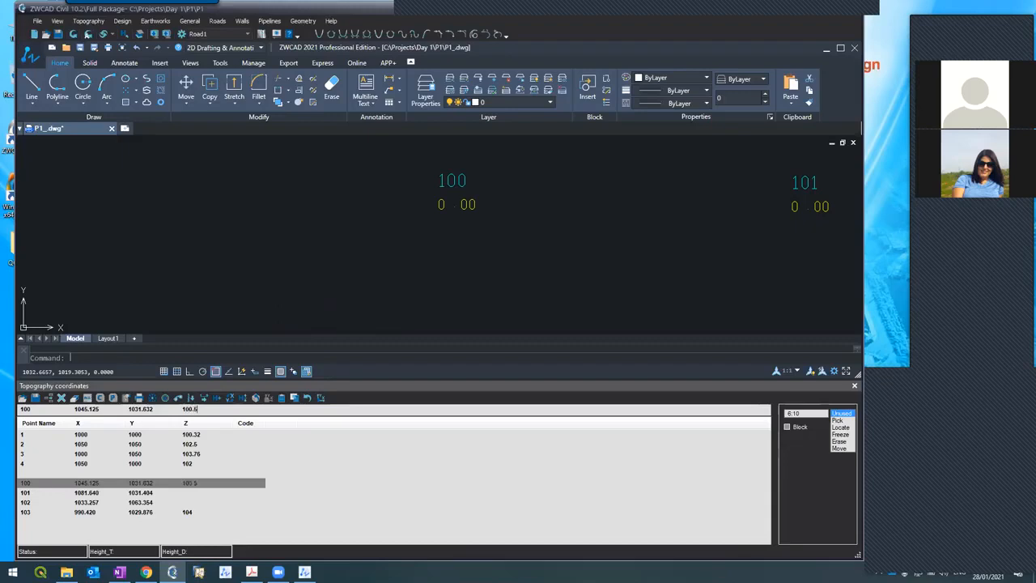
pyautogui.click(73, 34)
pyautogui.scroll(-6, 347, 233)
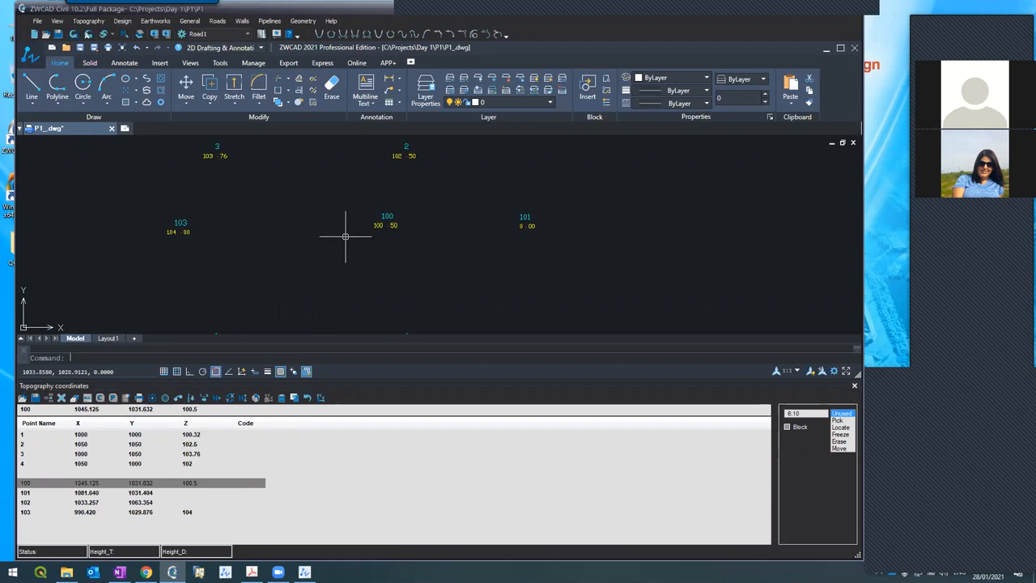
# Review the plotted topography points and compare their labels with the coordinates table
pyautogui.scroll(4, 347, 233)
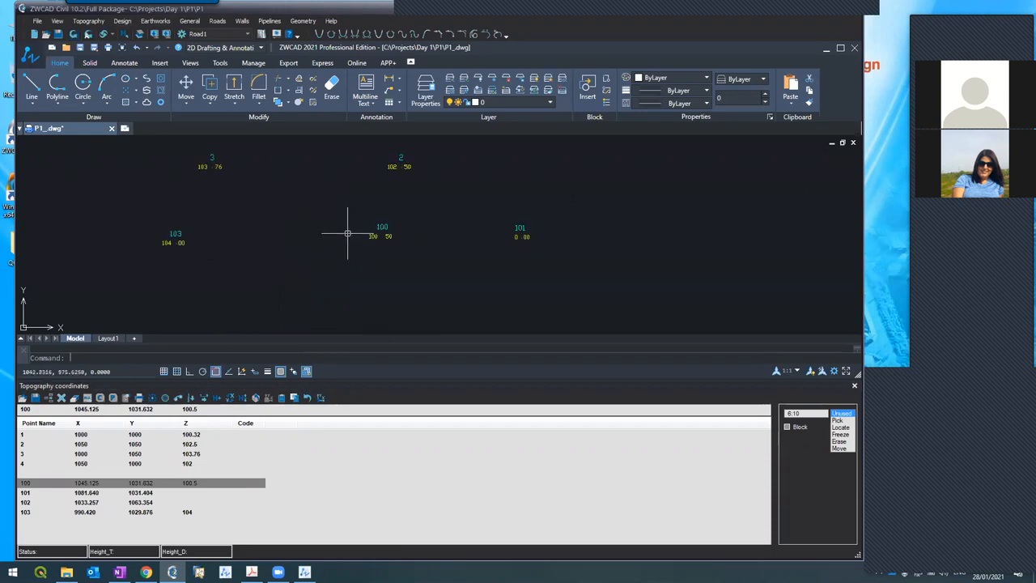
pyautogui.scroll(-2, 347, 233)
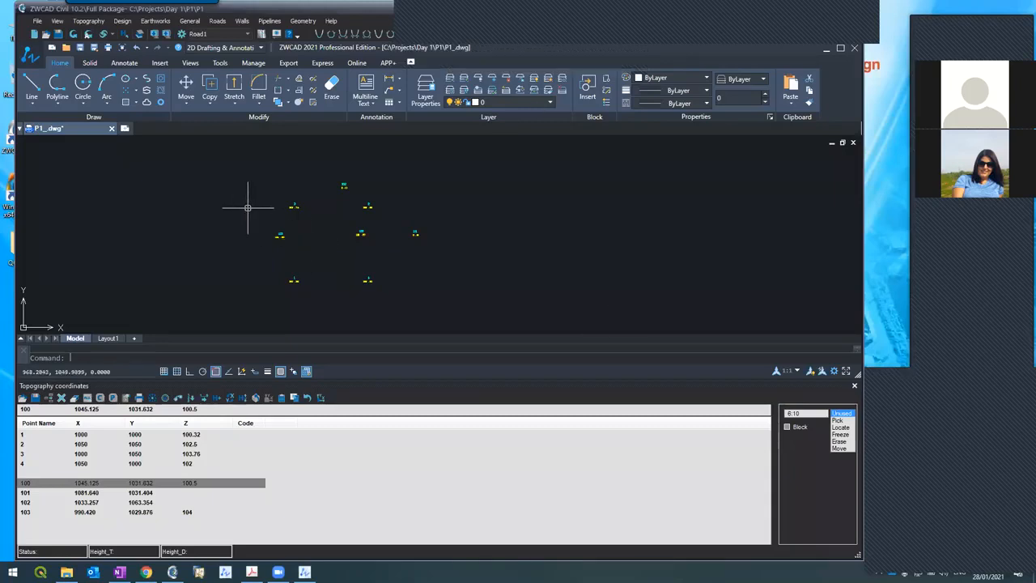
pyautogui.scroll(4, 248, 208)
pyautogui.scroll(-5, 249, 208)
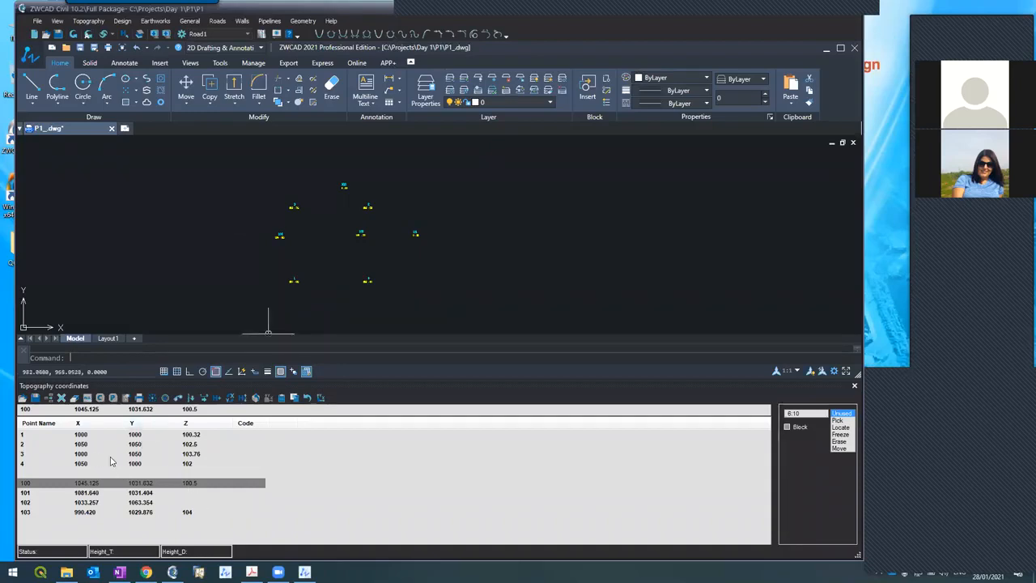
pyautogui.scroll(4, 347, 183)
pyautogui.scroll(-5, 347, 184)
pyautogui.scroll(5, 345, 259)
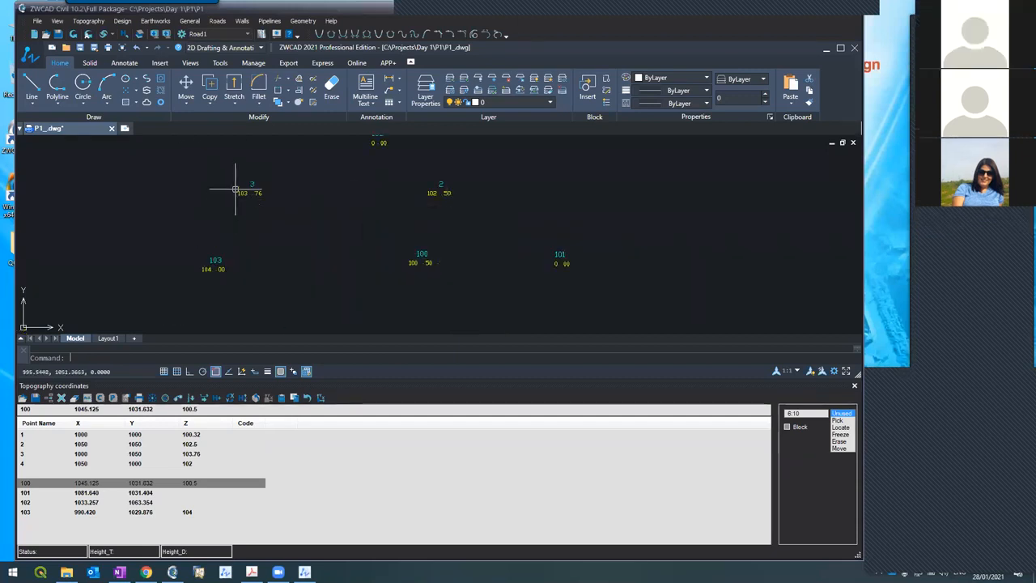
# Assign code 60 to point 3 in the topography coordinates table, rebuild the drawing and inspect the plotted symbol and neighbouring points
pyautogui.scroll(4, 230, 191)
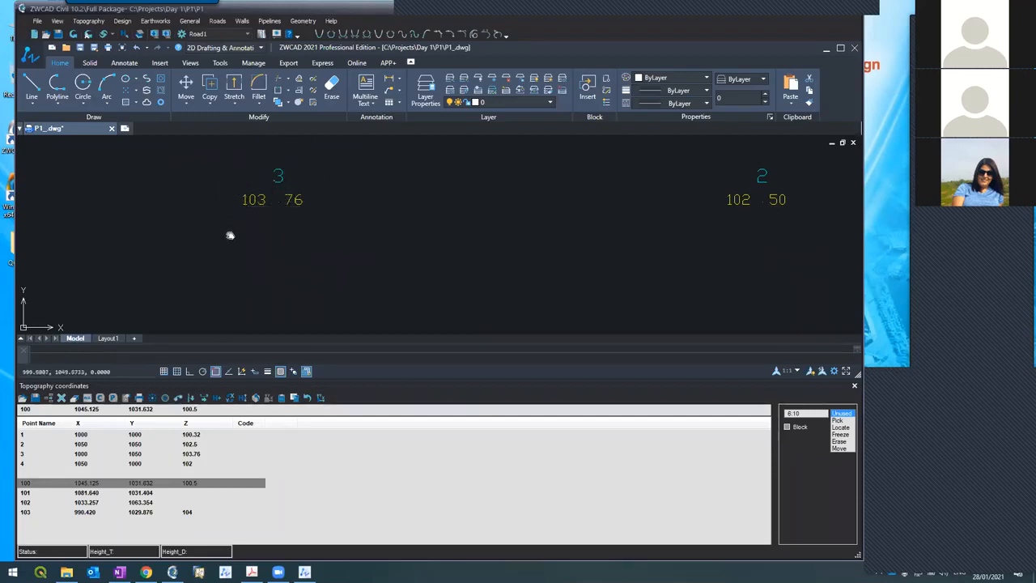
pyautogui.moveTo(232, 234); pyautogui.dragTo(280, 267, button='middle')
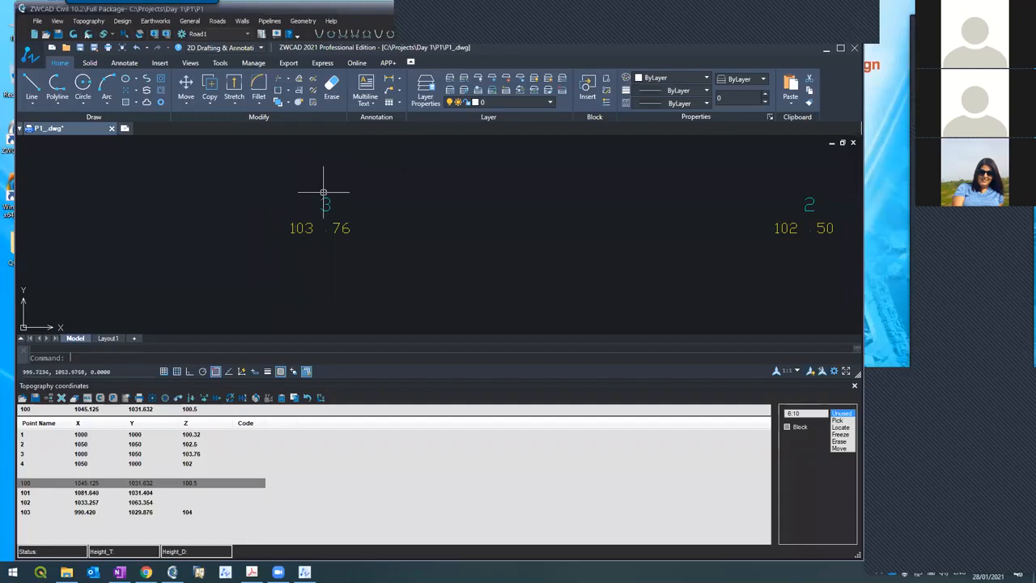
pyautogui.click(92, 456)
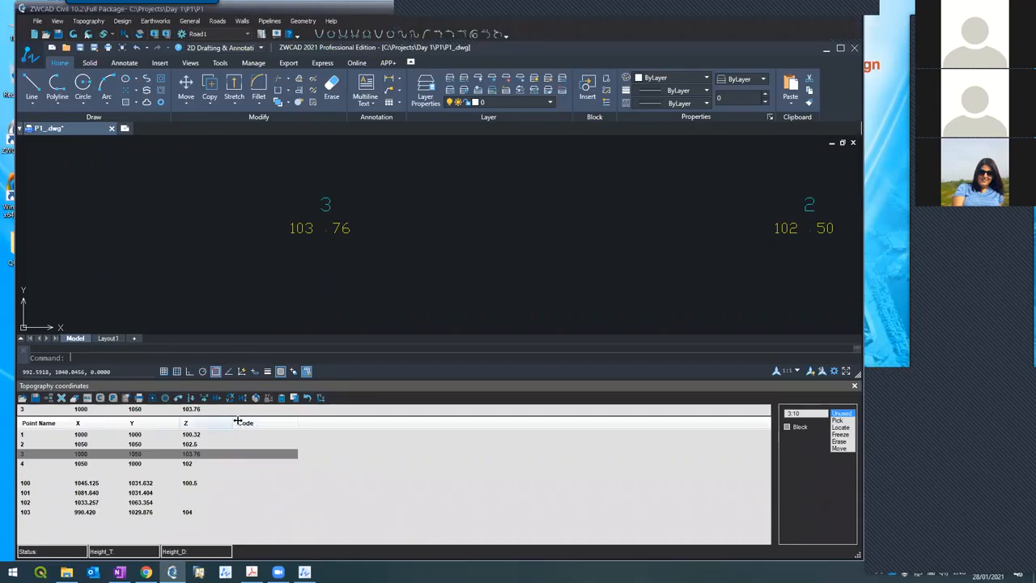
pyautogui.click(314, 410)
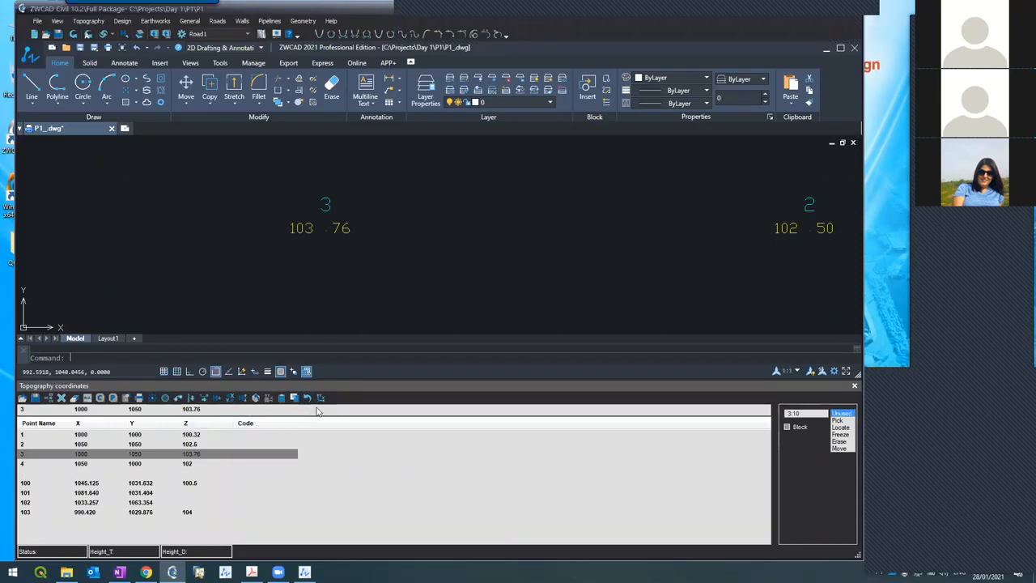
pyautogui.write('60')
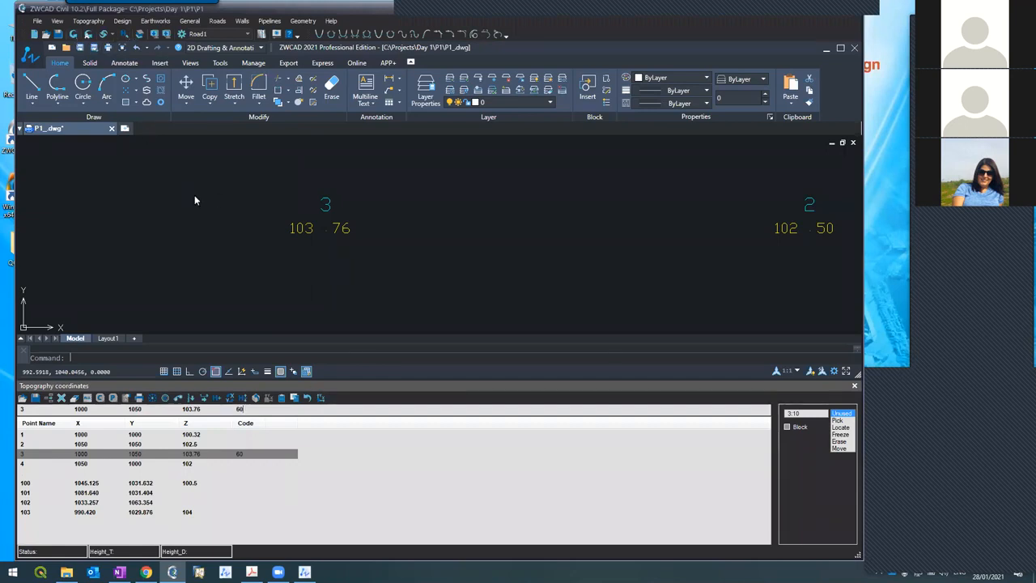
pyautogui.click(74, 34)
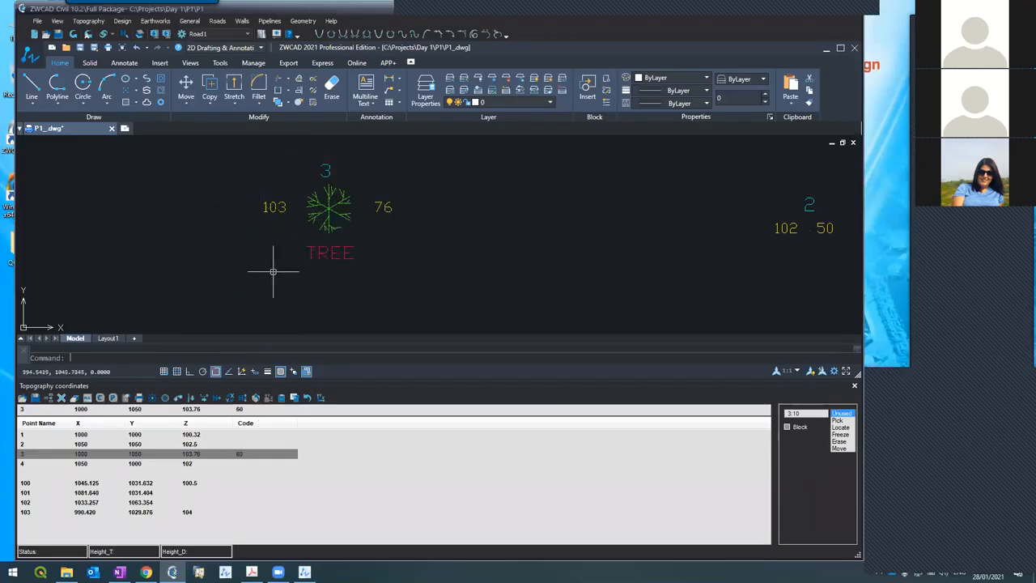
pyautogui.scroll(-5, 240, 226)
pyautogui.scroll(-3, 360, 285)
pyautogui.scroll(5, 391, 295)
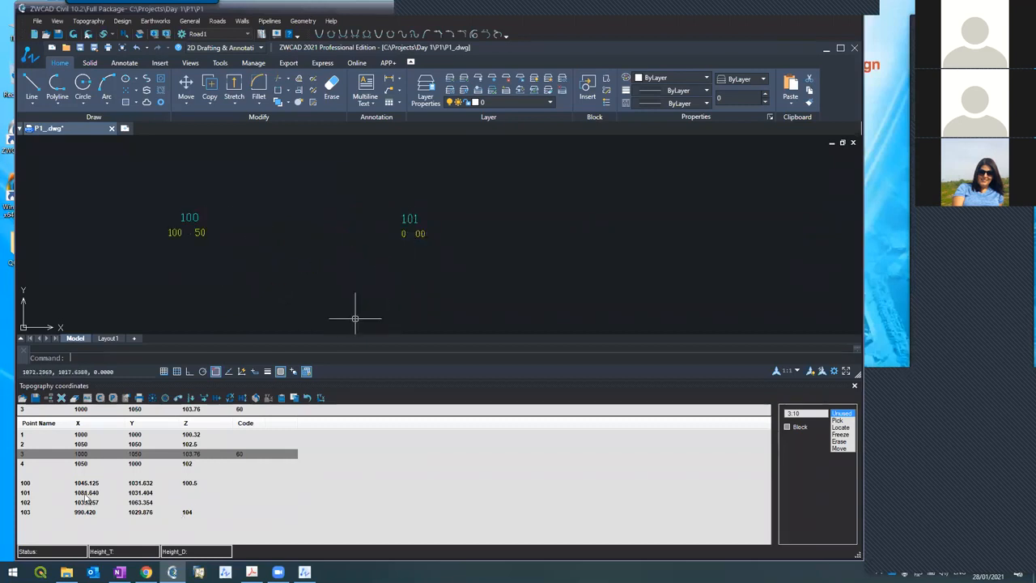
# Assign code 60 to point 101 in the topography coordinates table and rebuild the drawing
pyautogui.click(81, 492)
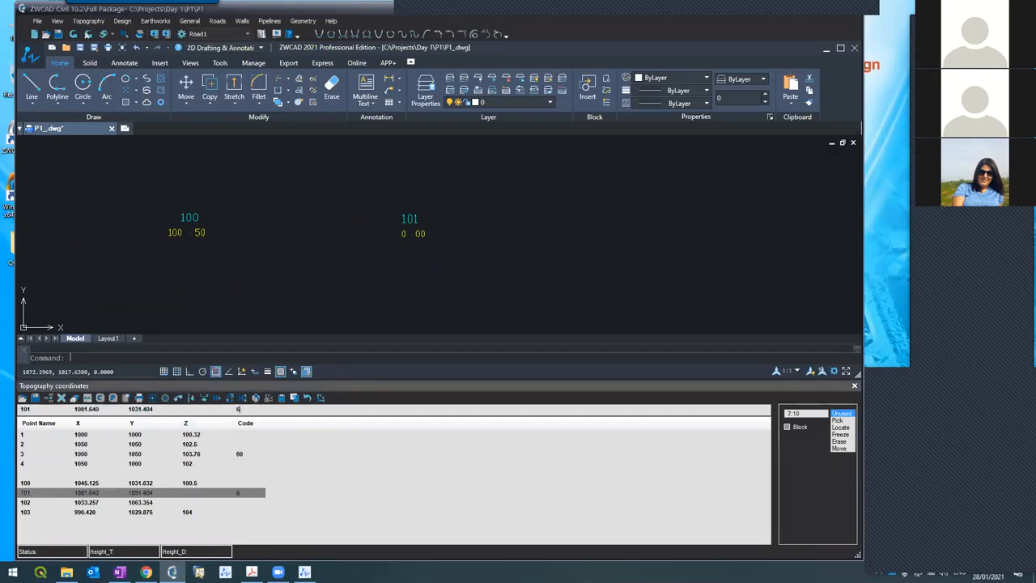
pyautogui.click(73, 34)
pyautogui.write('0')
pyautogui.click(74, 34)
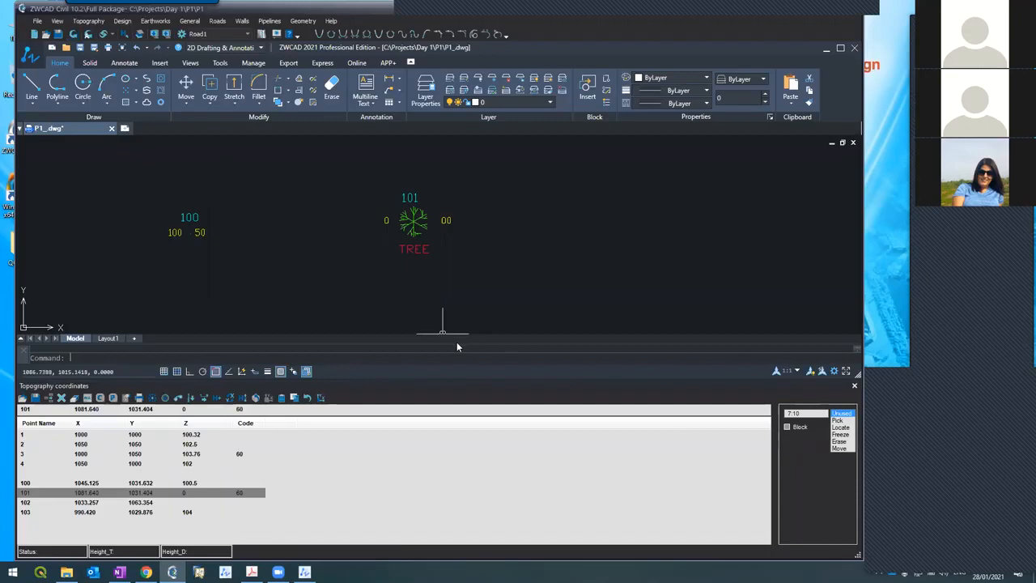
pyautogui.scroll(-5, 396, 257)
pyautogui.scroll(4, 397, 270)
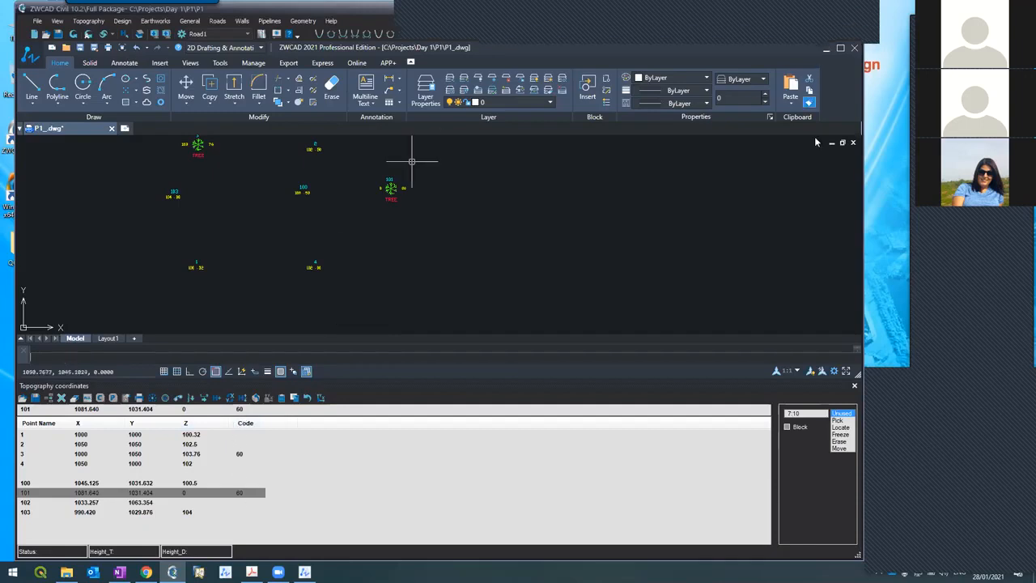
# Switch to File Explorer and open the Codes folder inside Documents > ZWCAD Civil 10.2
pyautogui.click(798, 228)
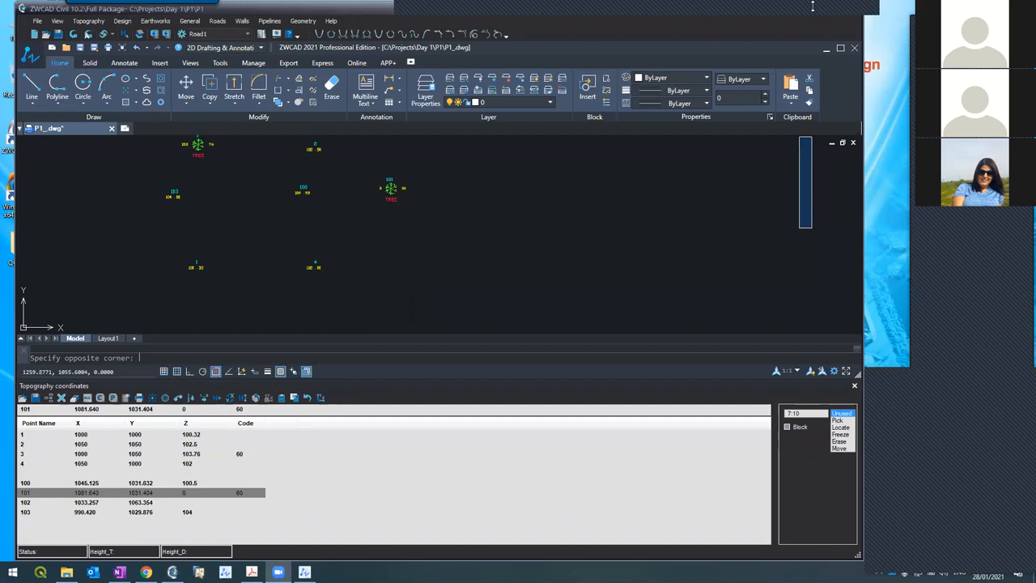
pyautogui.click(813, 8)
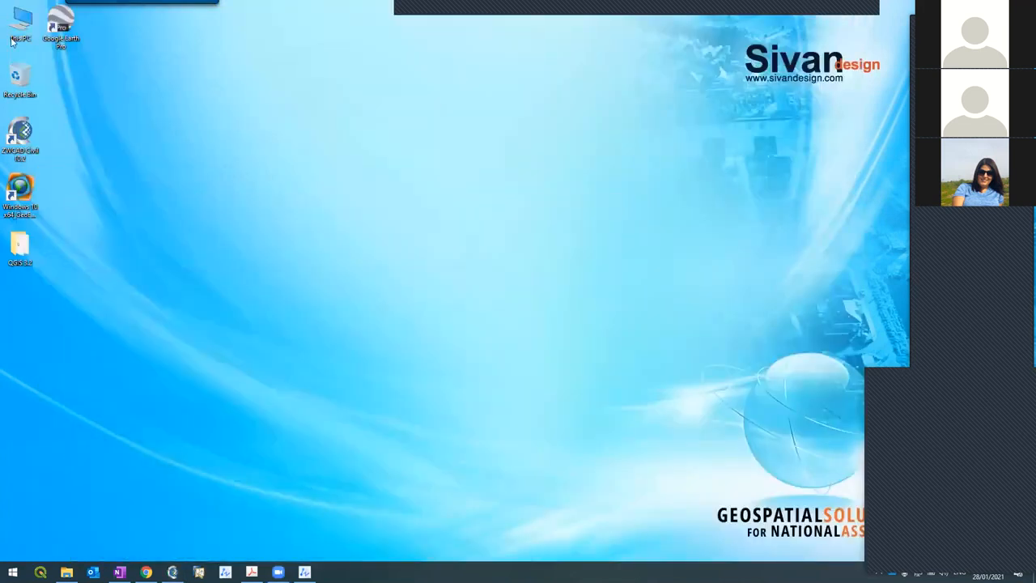
pyautogui.click(67, 572)
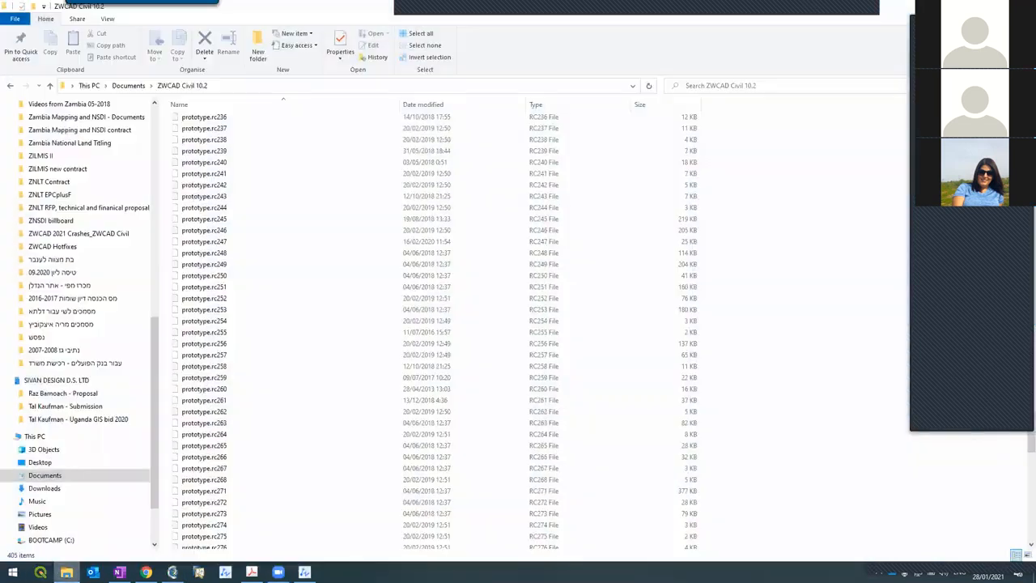
pyautogui.click(128, 86)
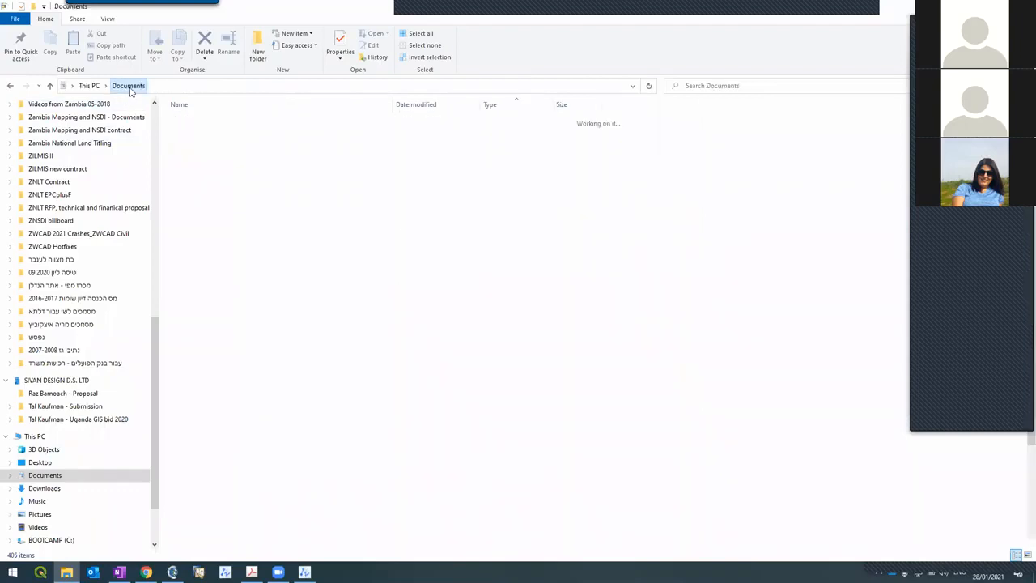
pyautogui.doubleClick(206, 335)
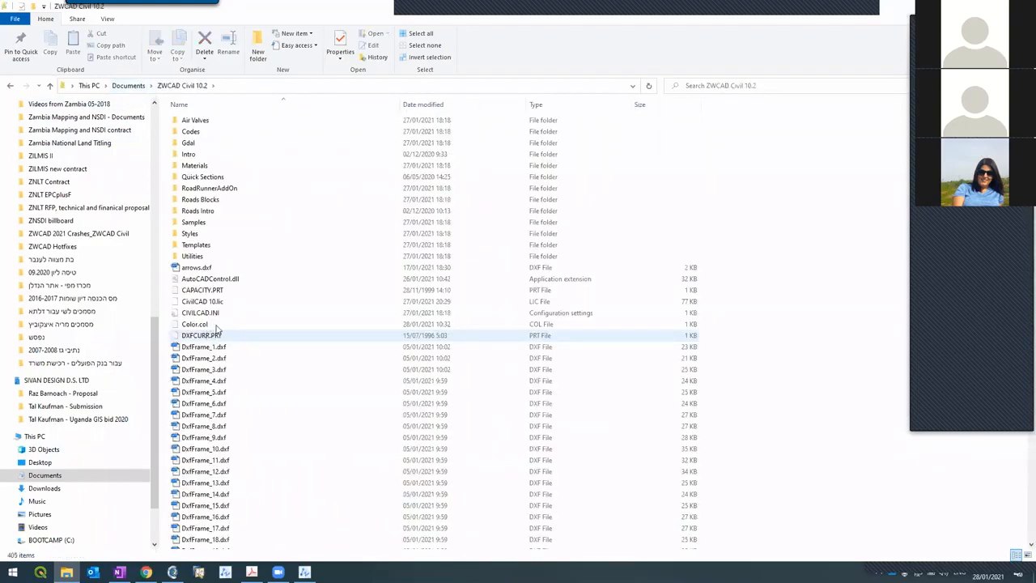
pyautogui.scroll(-5, 223, 312)
pyautogui.scroll(5, 224, 299)
pyautogui.doubleClick(191, 131)
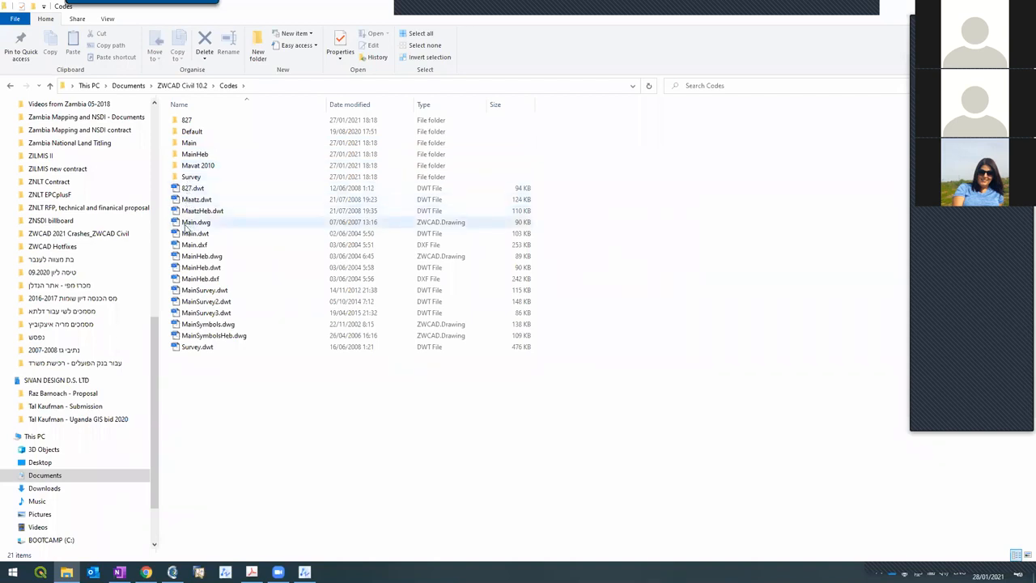
pyautogui.doubleClick(191, 223)
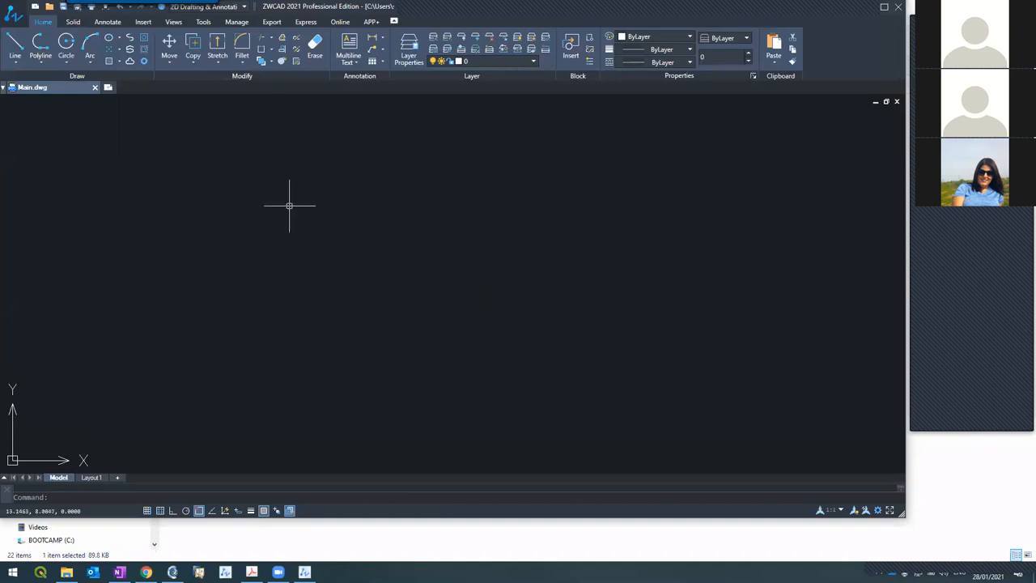
pyautogui.click(13, 17)
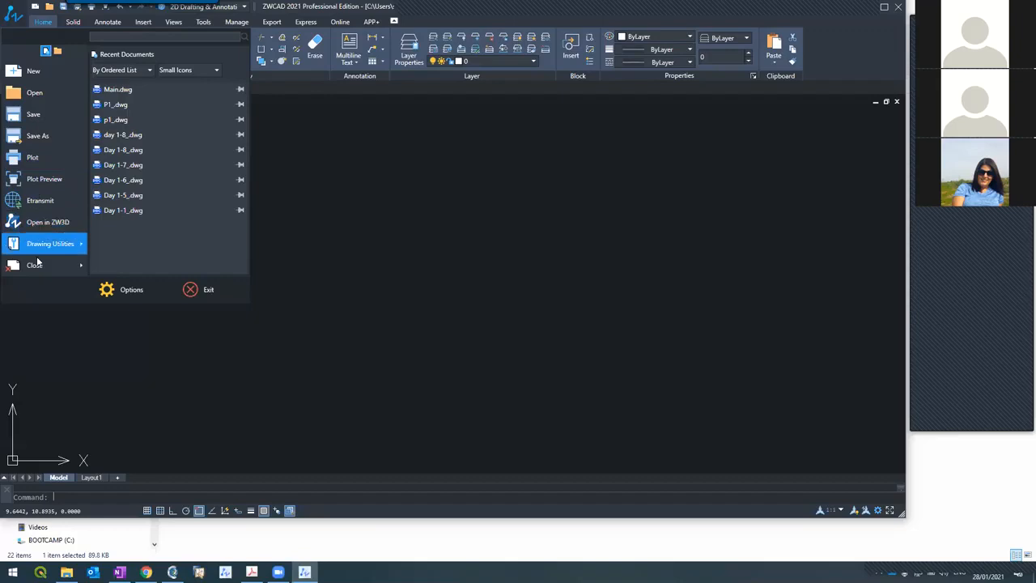
pyautogui.click(204, 293)
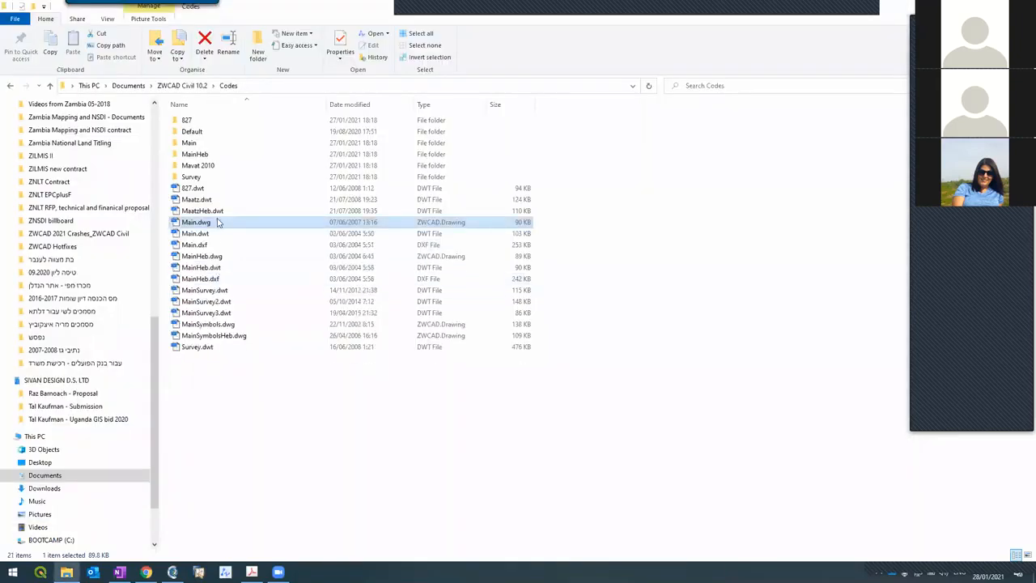
# Open MainSymbols.dwg from the Codes folder and examine the Civil code symbols and their labels
pyautogui.click(205, 323)
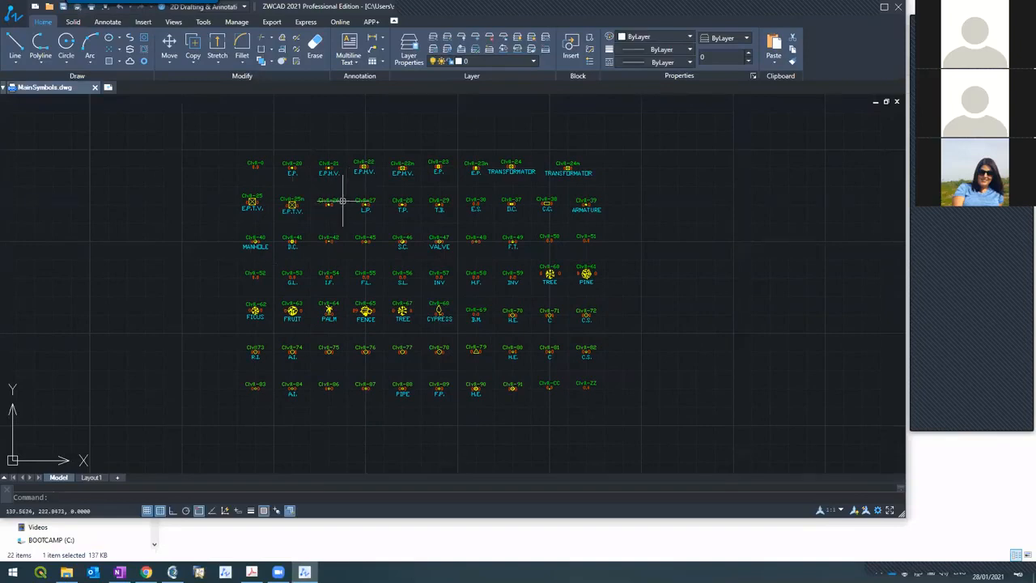
pyautogui.scroll(2, 334, 271)
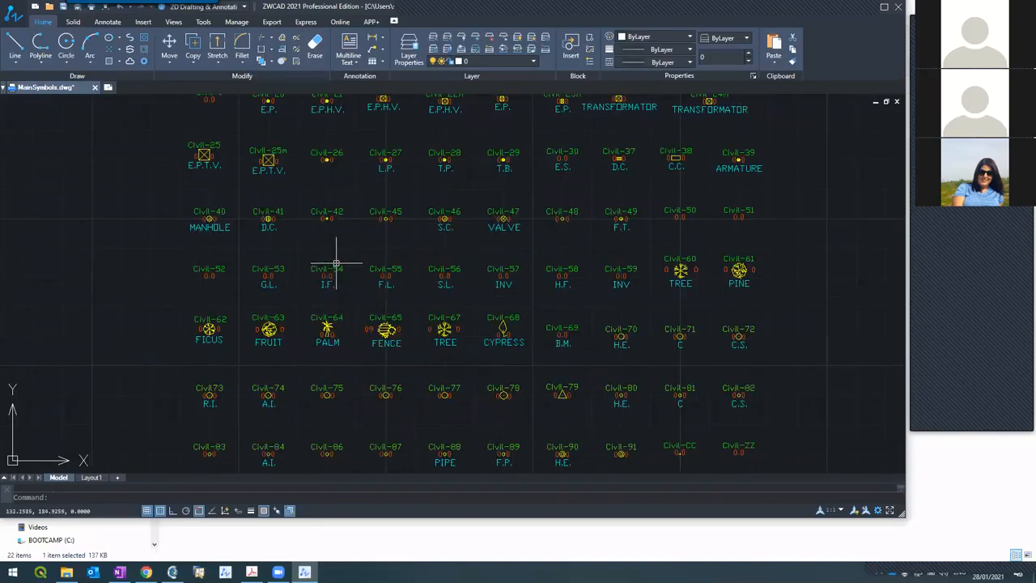
pyautogui.scroll(-2, 336, 263)
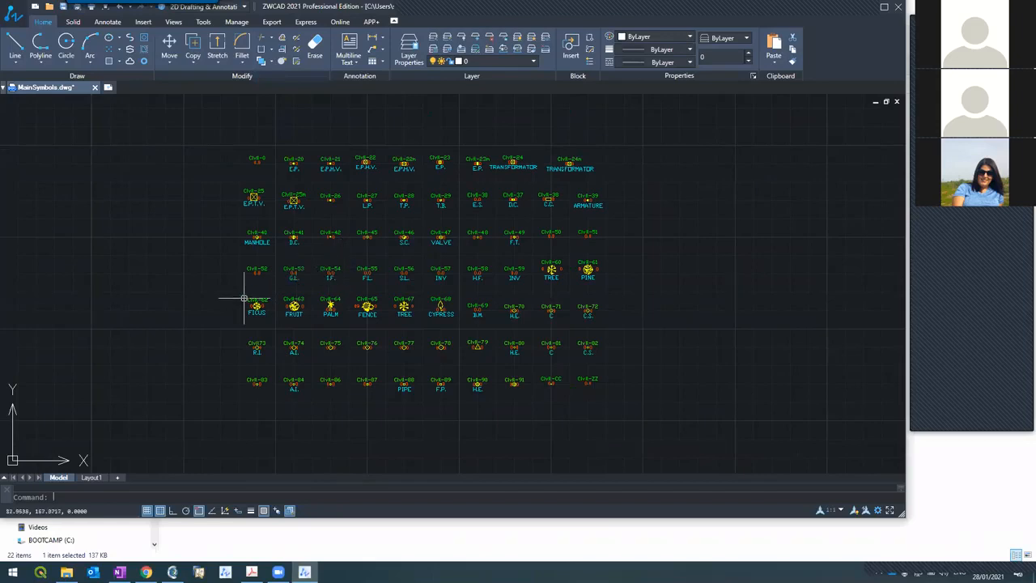
pyautogui.scroll(2, 553, 261)
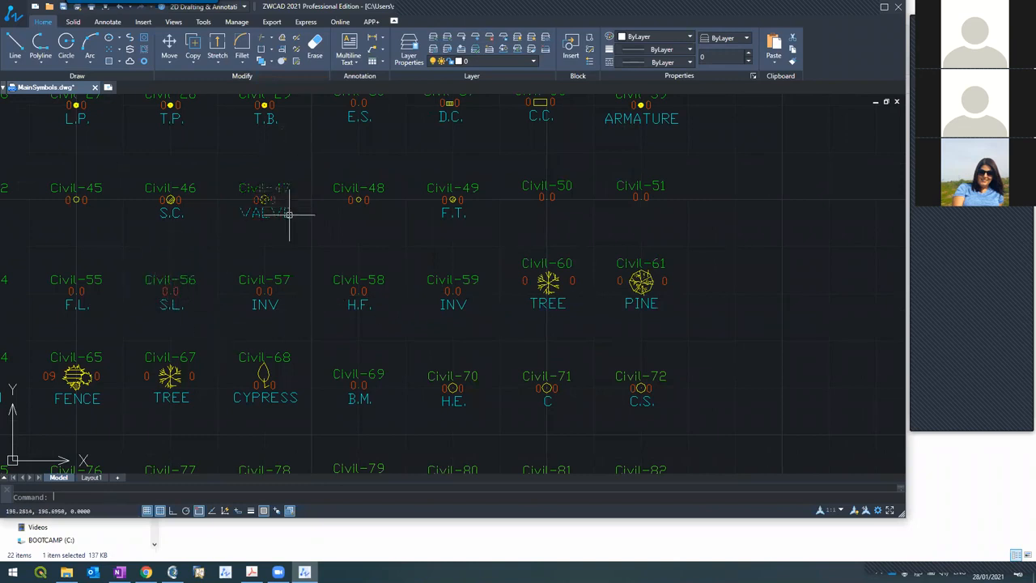
pyautogui.moveTo(277, 169); pyautogui.dragTo(389, 312, button='middle')
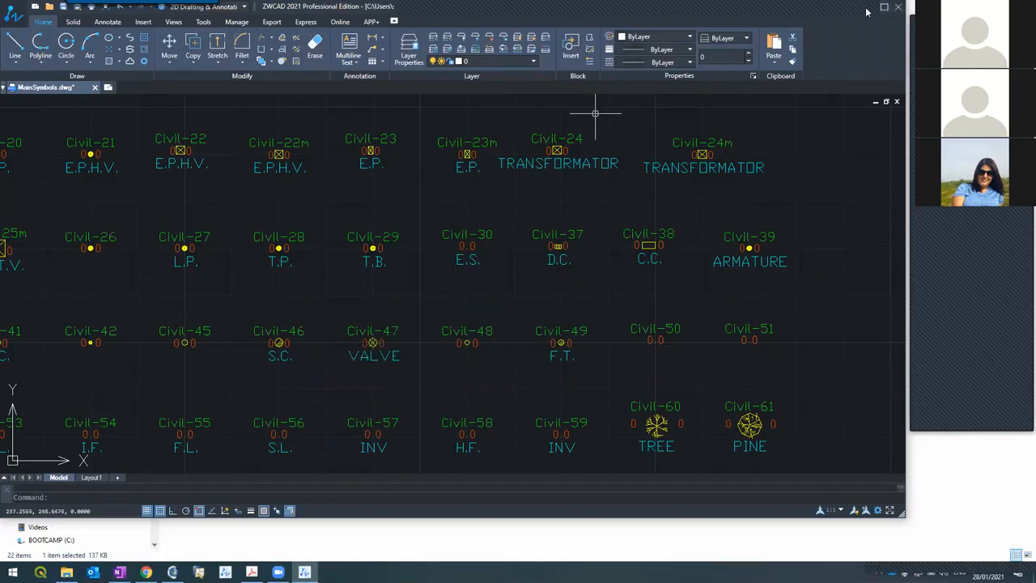
# Return to the P1 project in ZWCAD Civil, assign code 47 to point 103 in the topography coordinates table, and rebuild the drawing
pyautogui.click(66, 571)
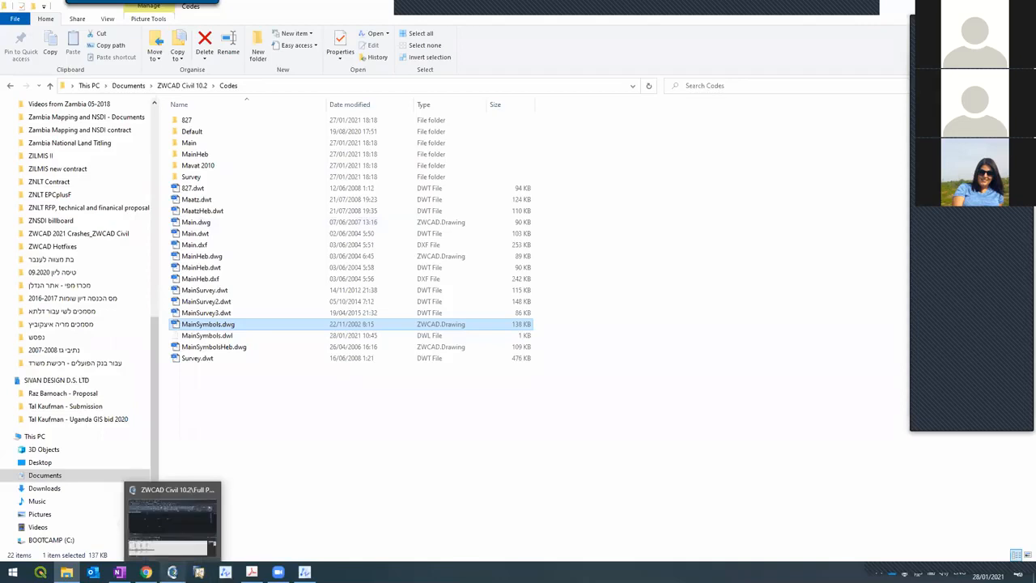
pyautogui.click(173, 571)
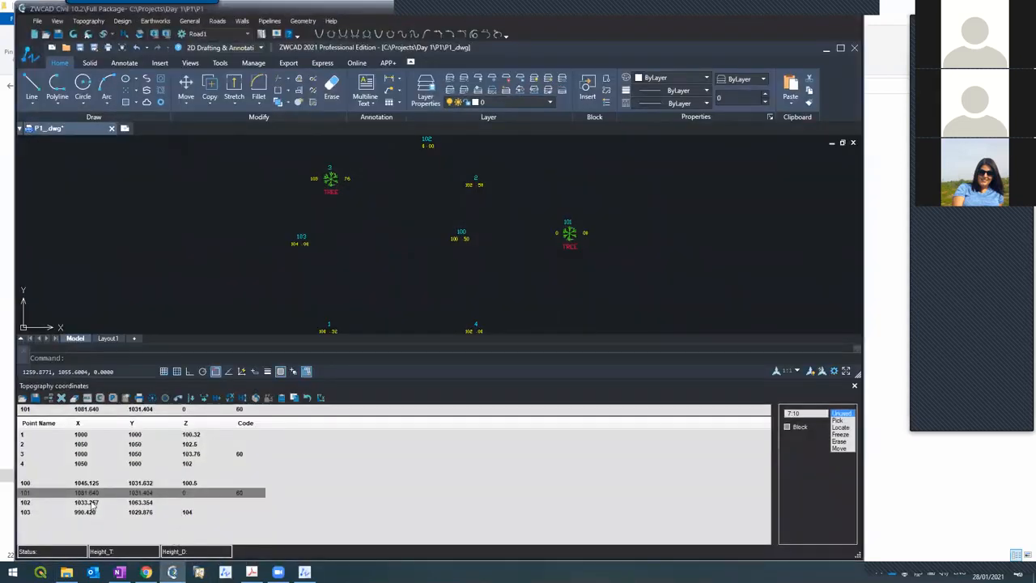
pyautogui.click(79, 483)
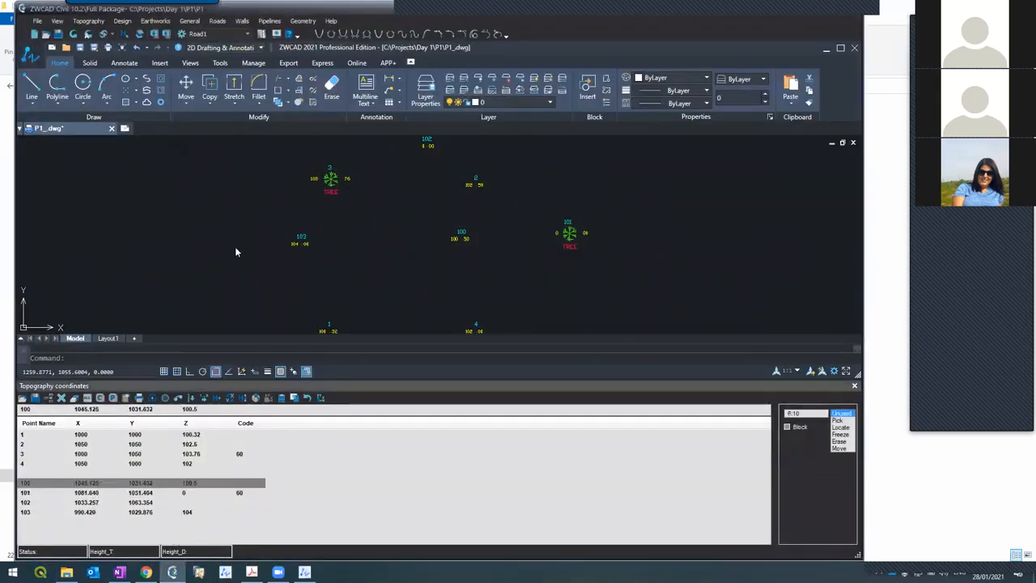
pyautogui.scroll(5, 259, 239)
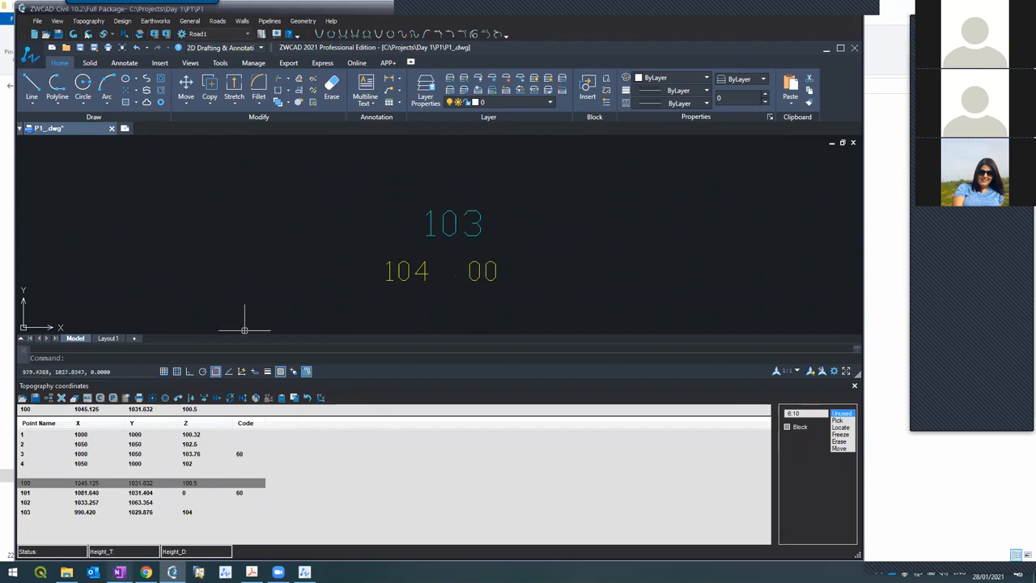
pyautogui.click(174, 512)
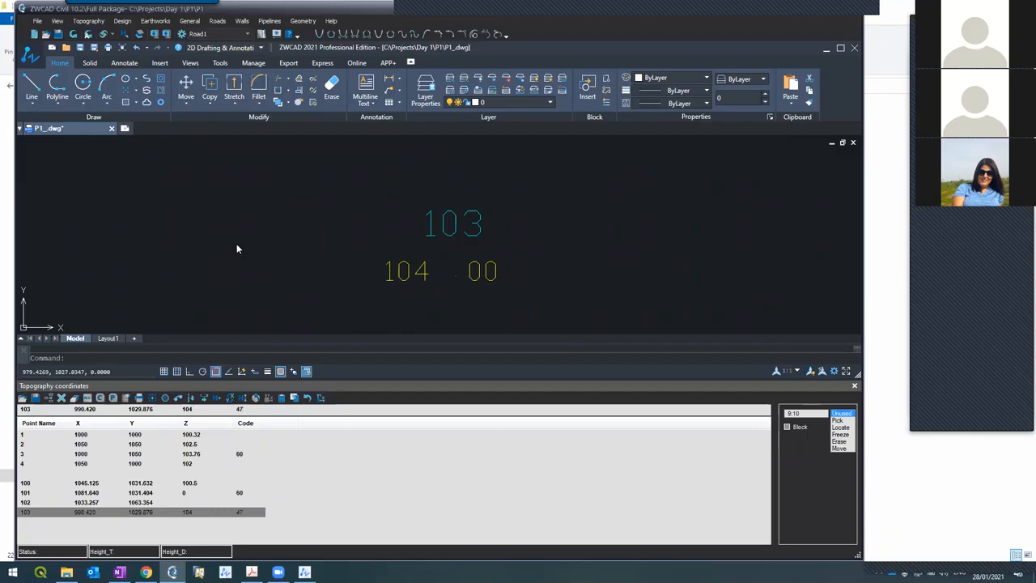
pyautogui.click(74, 34)
pyautogui.scroll(-3, 386, 259)
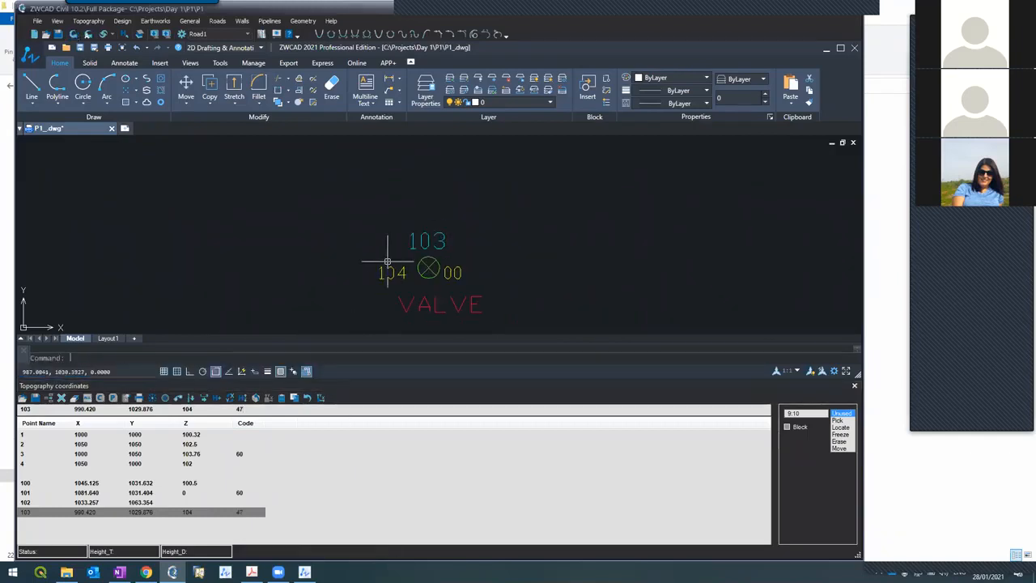
pyautogui.scroll(-2, 397, 271)
pyautogui.scroll(3, 398, 273)
pyautogui.scroll(-3, 400, 273)
pyautogui.middleClick(400, 269)
pyautogui.middleClick(400, 269)
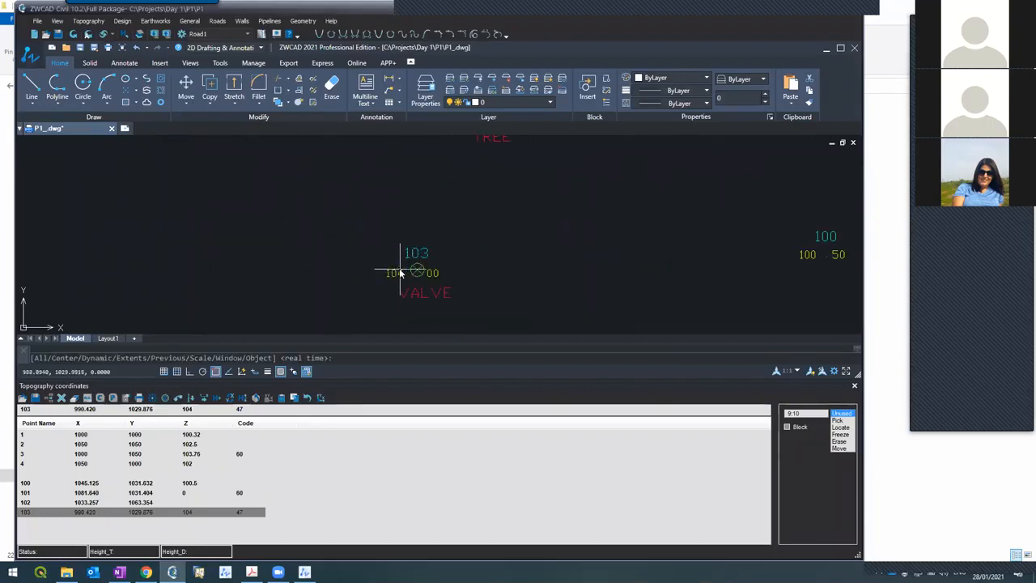
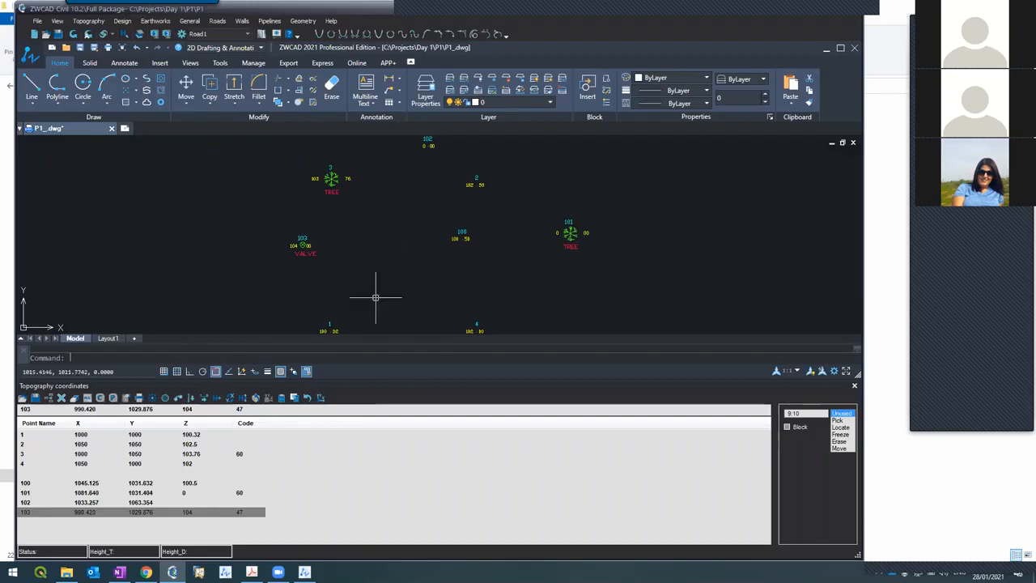
# Switch to File Explorer and open the folder Documents > מכתבים כלליים > 2021 > S&M > CC.ZWCC
pyautogui.click(66, 572)
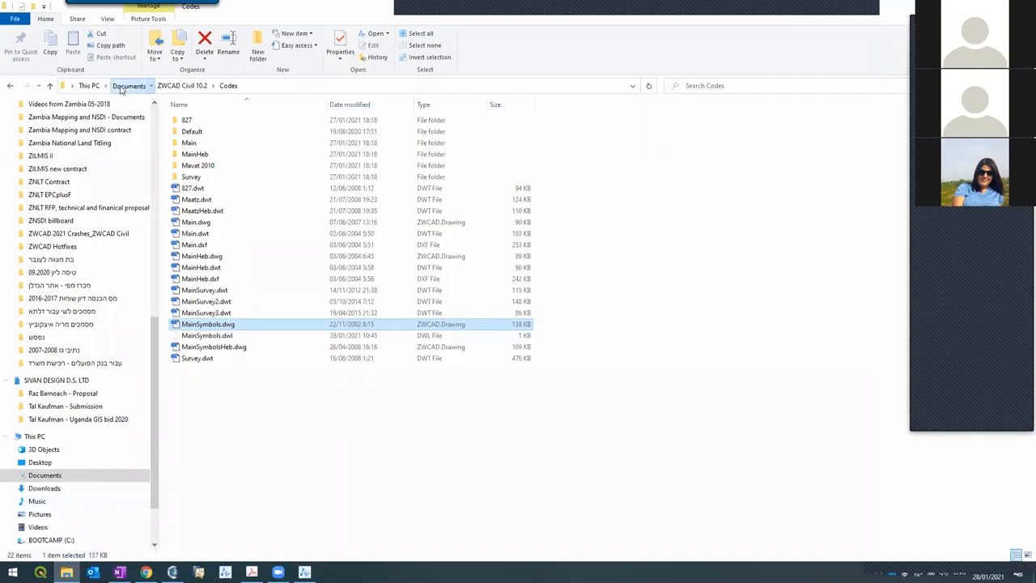
pyautogui.click(128, 85)
pyautogui.doubleClick(190, 369)
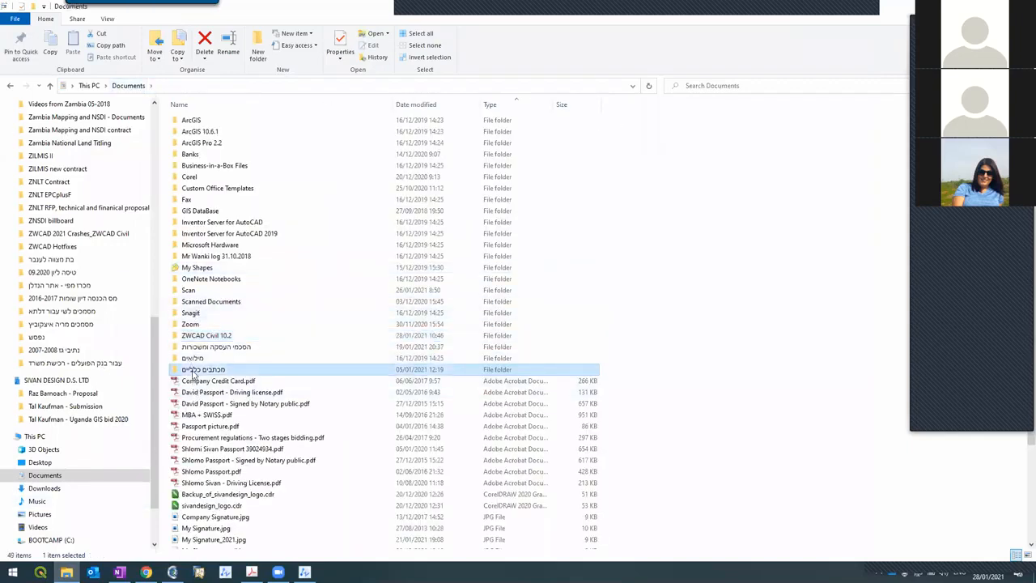
pyautogui.doubleClick(187, 279)
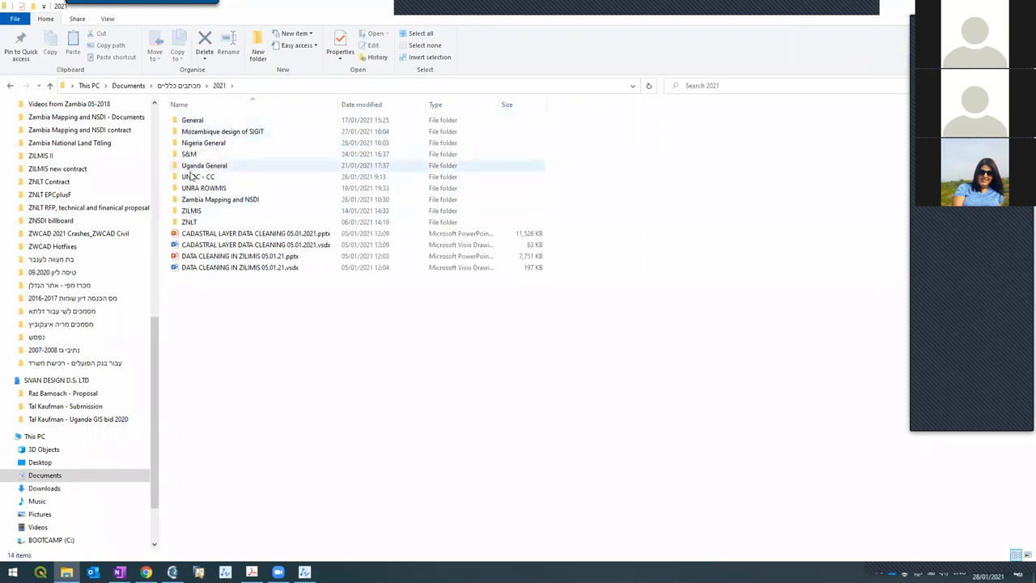
pyautogui.click(190, 157)
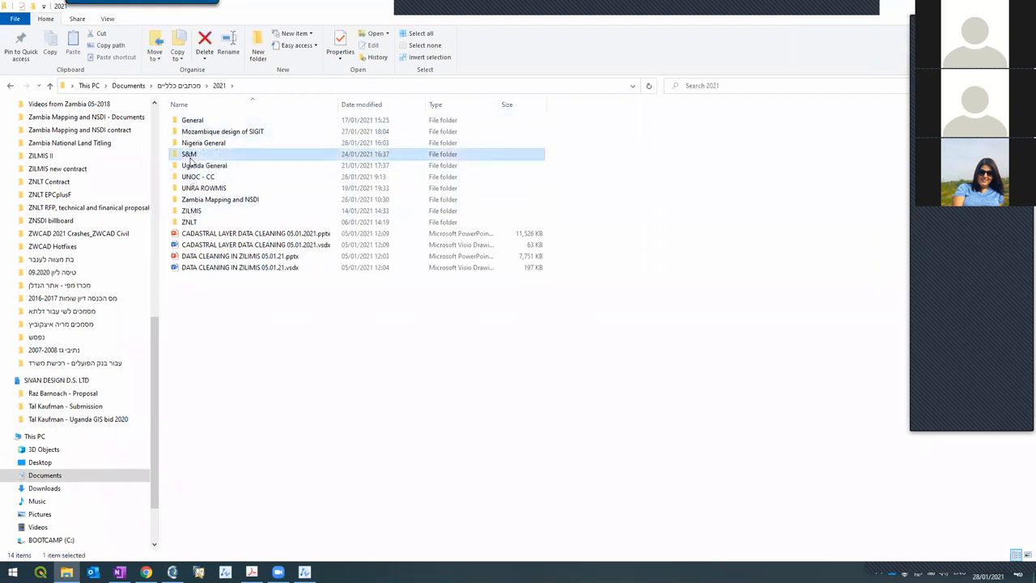
pyautogui.doubleClick(190, 157)
pyautogui.doubleClick(194, 119)
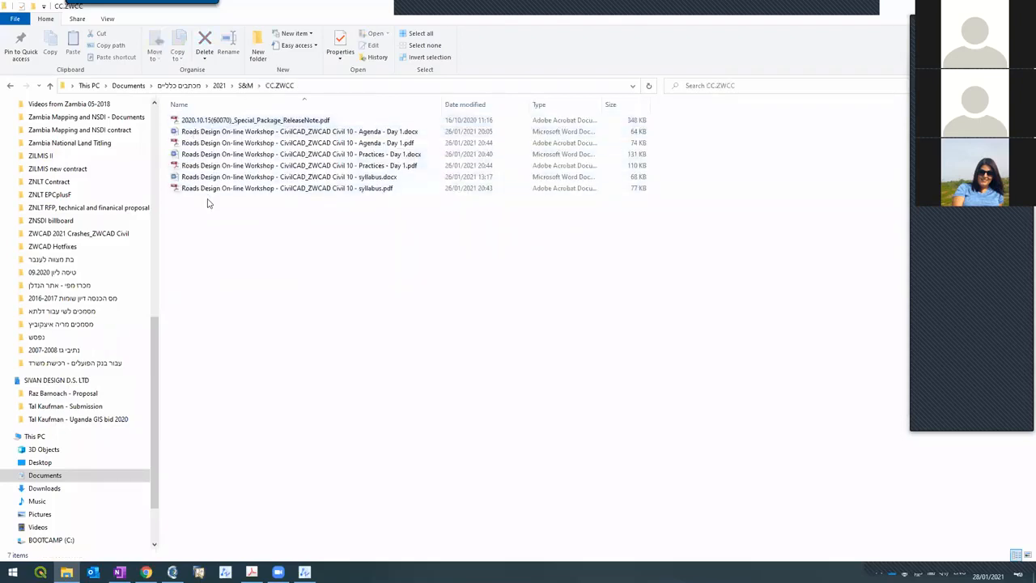
# Open the Roads Design On-line Workshop Practices - Day 1 PDF and read the Practice 1 instructions at 125% zoom
pyautogui.click(265, 167)
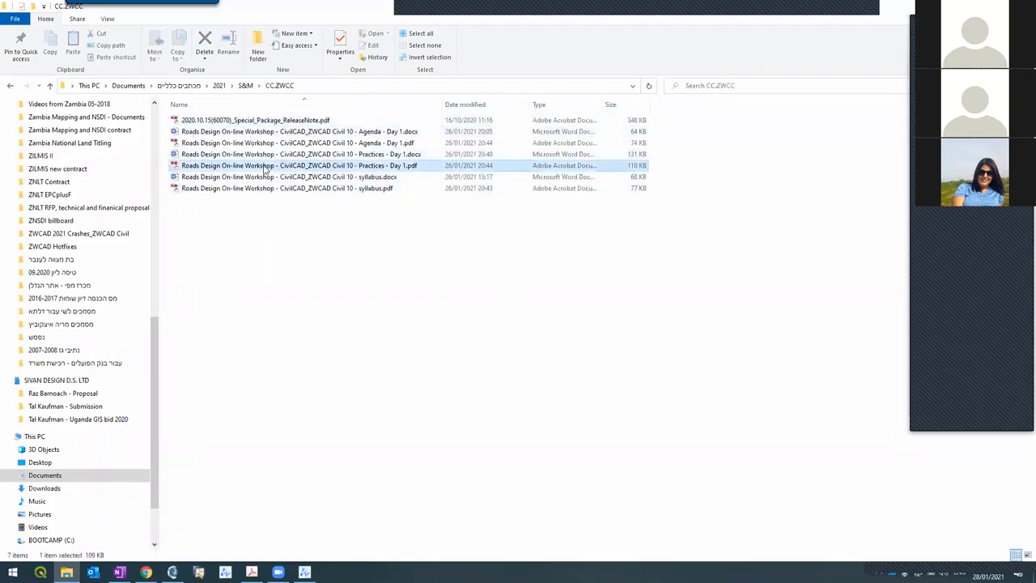
pyautogui.doubleClick(265, 167)
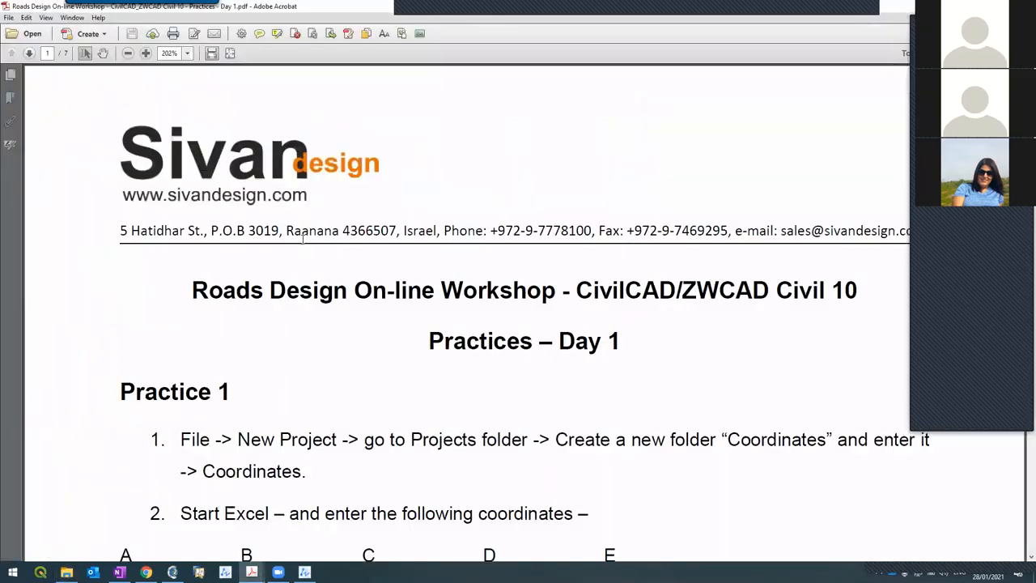
pyautogui.keyDown('ctrl'); pyautogui.scroll(-3, 303, 238); pyautogui.keyUp('ctrl')
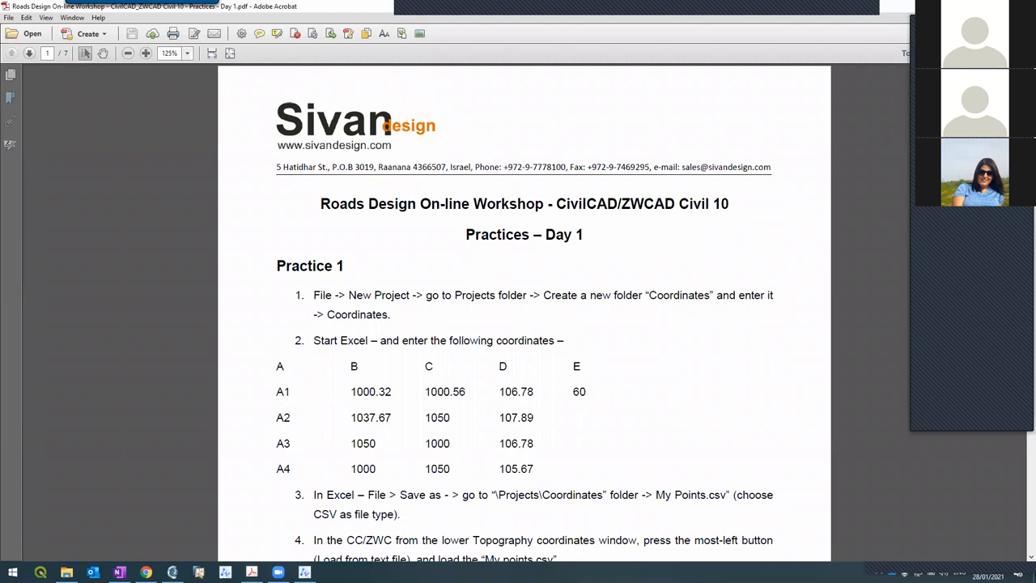
# Reopen the Practices - Day 1 PDF from the CC.ZWCC folder and view Practice 1 at 125% zoom
pyautogui.hotkey('alt', 'Tab')
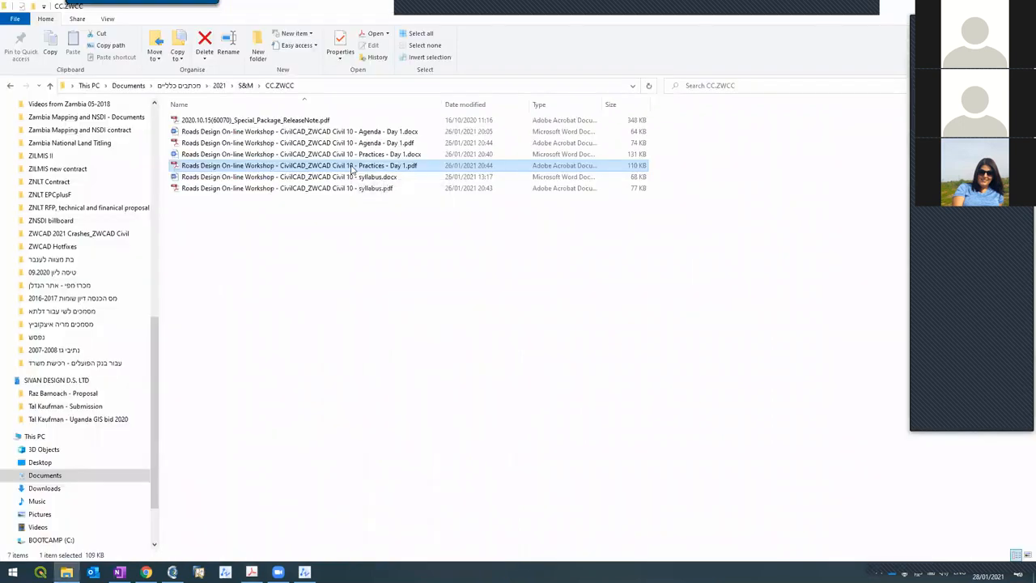
pyautogui.rightClick(352, 169)
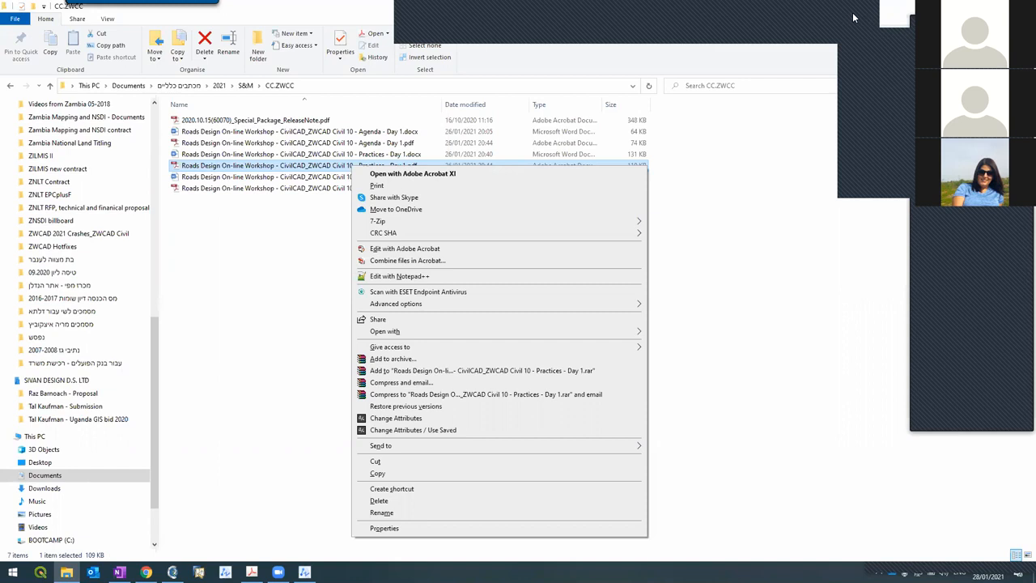
pyautogui.doubleClick(279, 168)
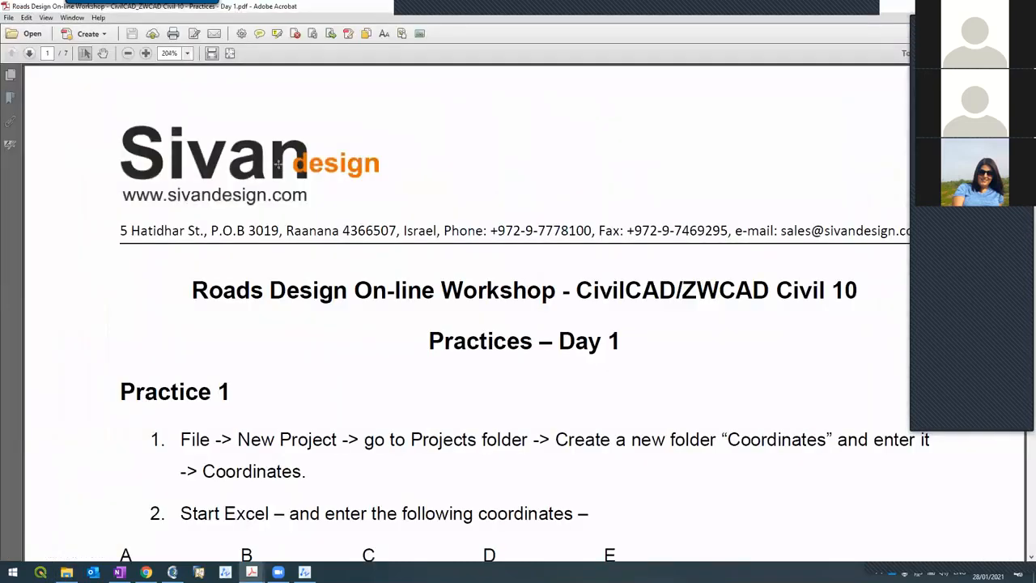
pyautogui.keyDown('ctrl'); pyautogui.scroll(-2, 389, 200); pyautogui.keyUp('ctrl')
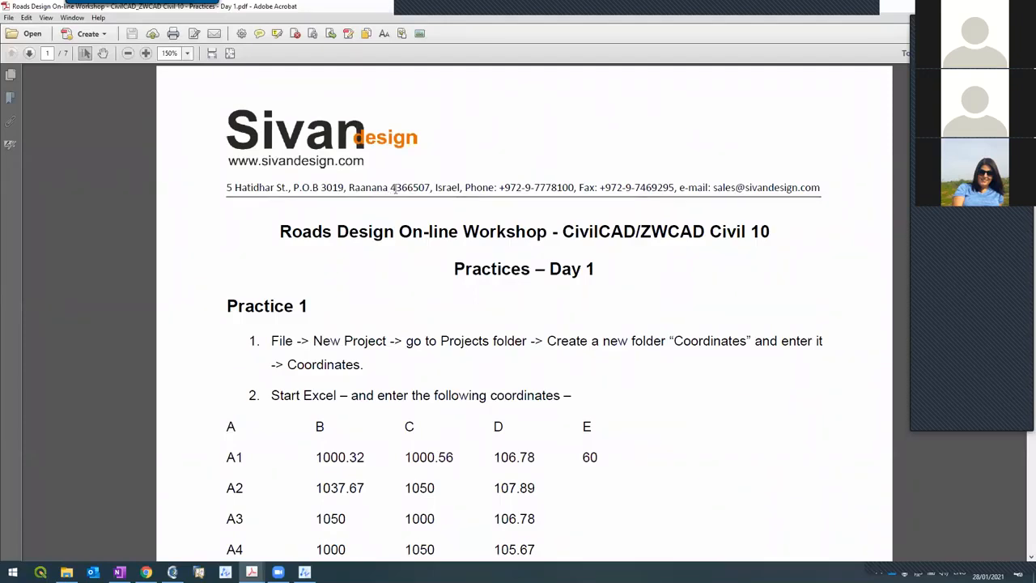
pyautogui.keyDown('ctrl'); pyautogui.scroll(-1, 394, 189); pyautogui.keyUp('ctrl')
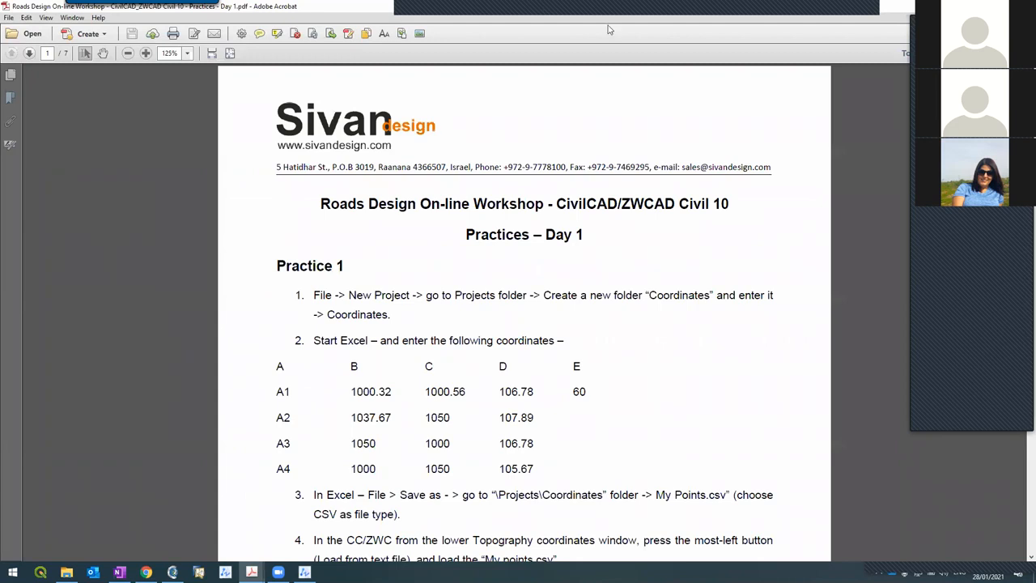
pyautogui.moveTo(608, 25)
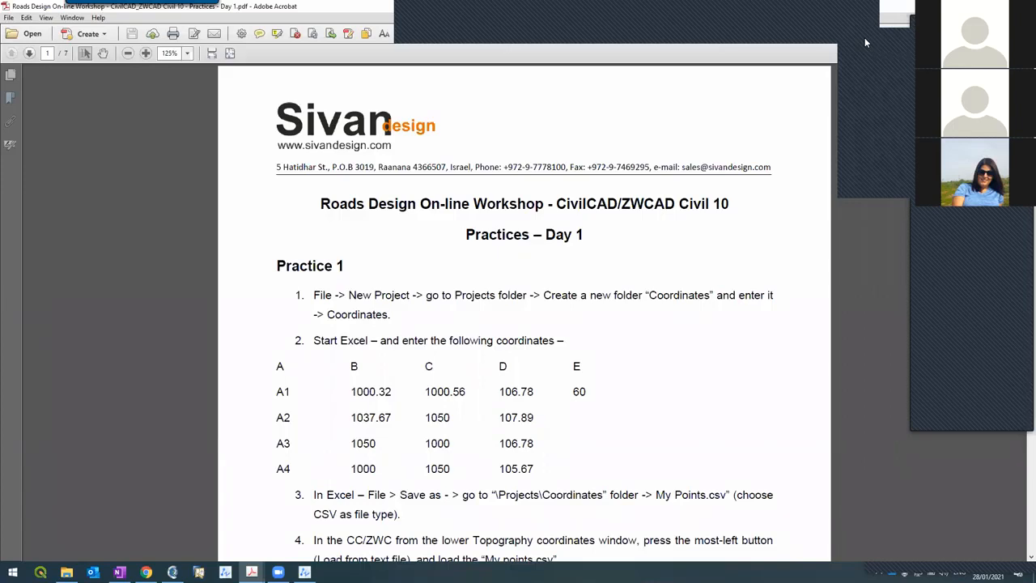
# Shrink the CC.ZWCC folder window and drop the Practices - Day 1 PDF into the meeting window beside the document
pyautogui.click(835, 126)
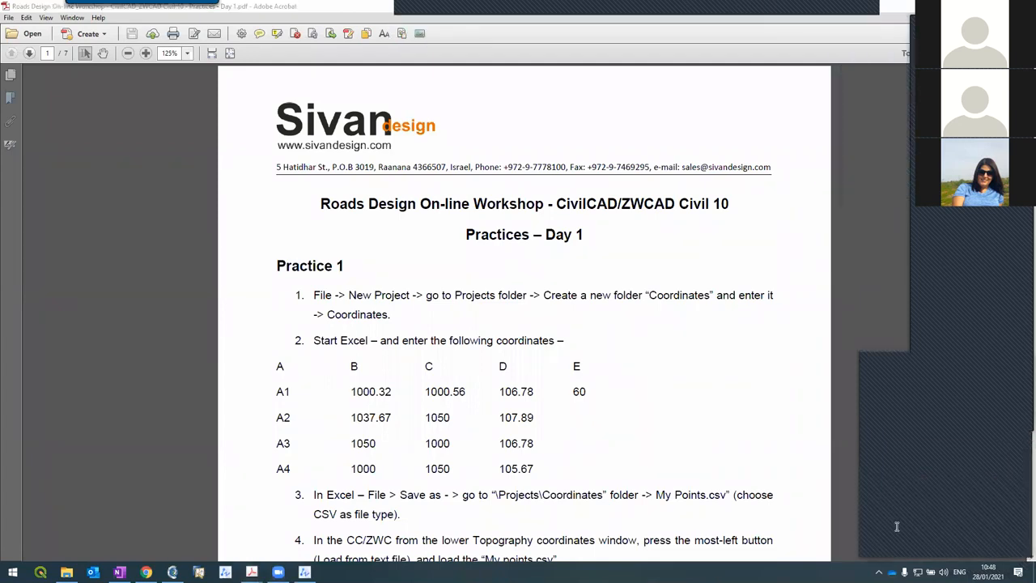
pyautogui.click(66, 571)
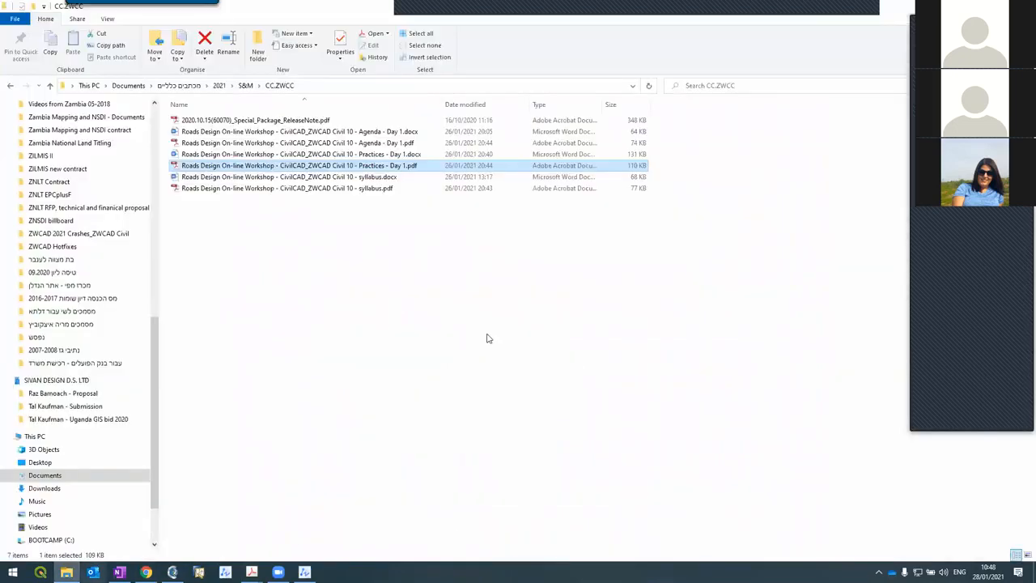
pyautogui.click(837, 9)
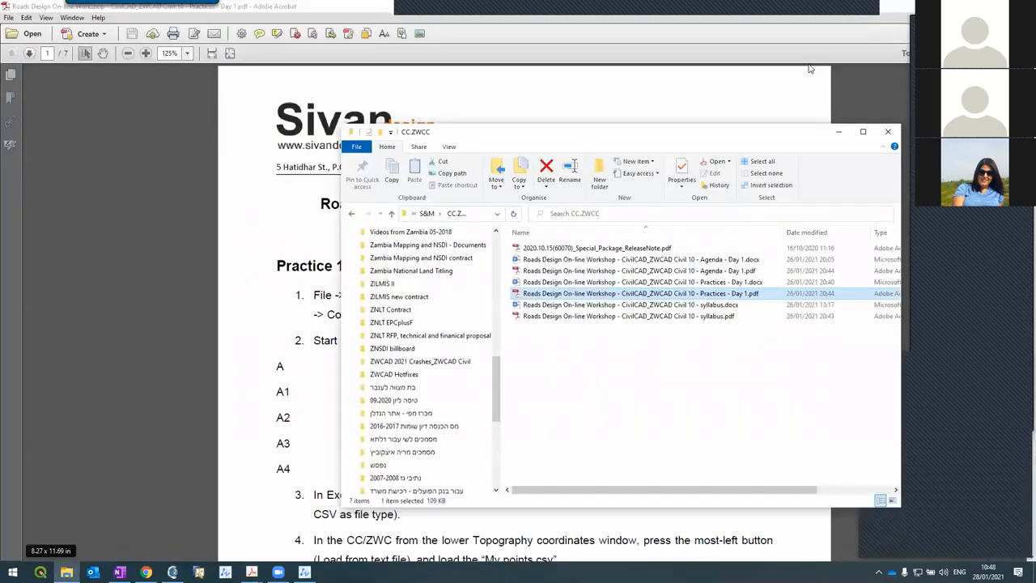
pyautogui.moveTo(693, 134); pyautogui.dragTo(500, 106)
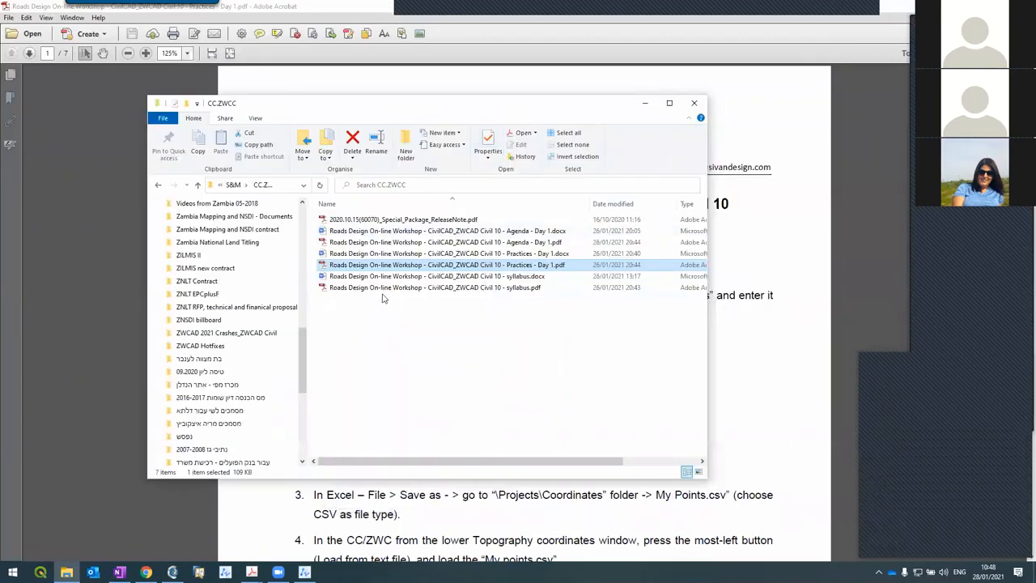
pyautogui.moveTo(371, 267); pyautogui.dragTo(921, 523)
# Return to the Practices - Day 1 PDF and read the five Practice 1 instructions
pyautogui.click(625, 495)
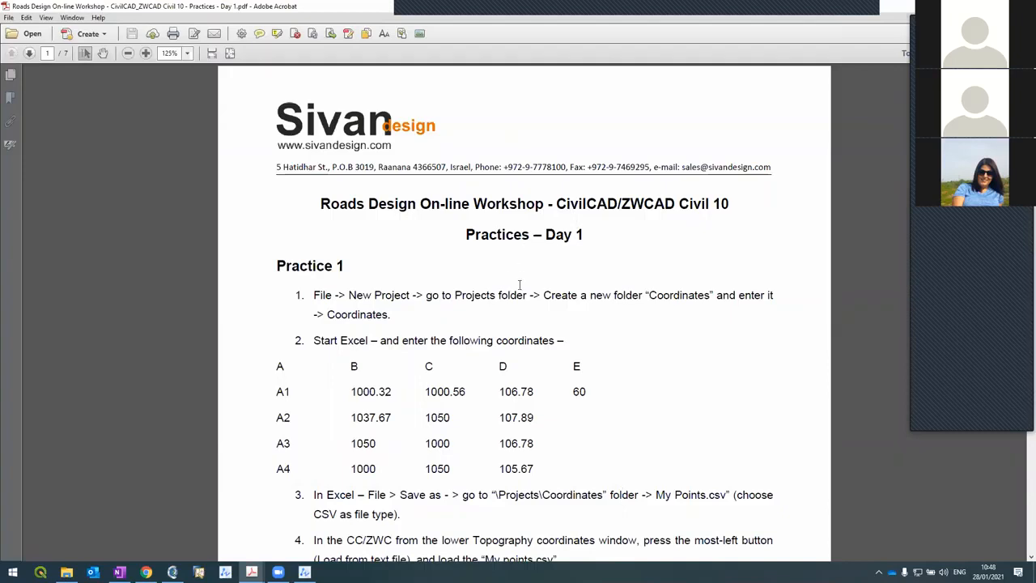
pyautogui.scroll(-2, 517, 283)
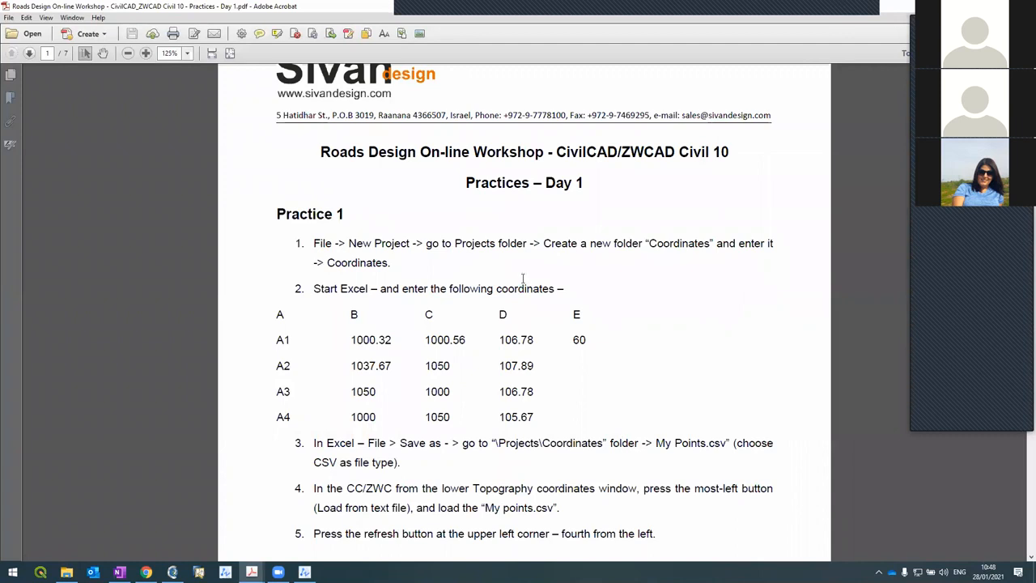
pyautogui.press('XF86AudioRaiseVolume')
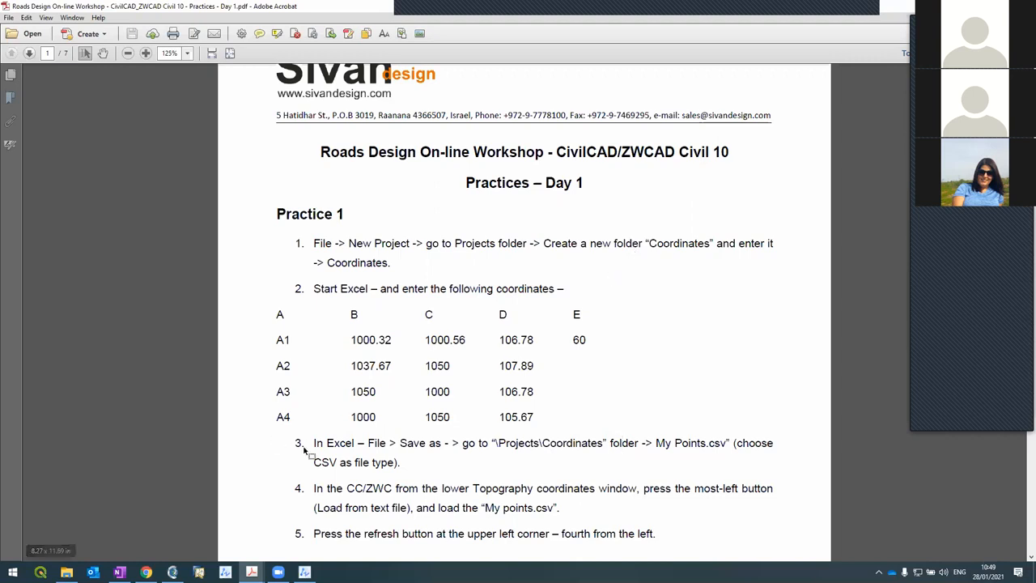
# Switch to ZWCAD Civil and start a new project, saving the changes to project P1
pyautogui.click(172, 572)
pyautogui.click(172, 572)
pyautogui.click(172, 572)
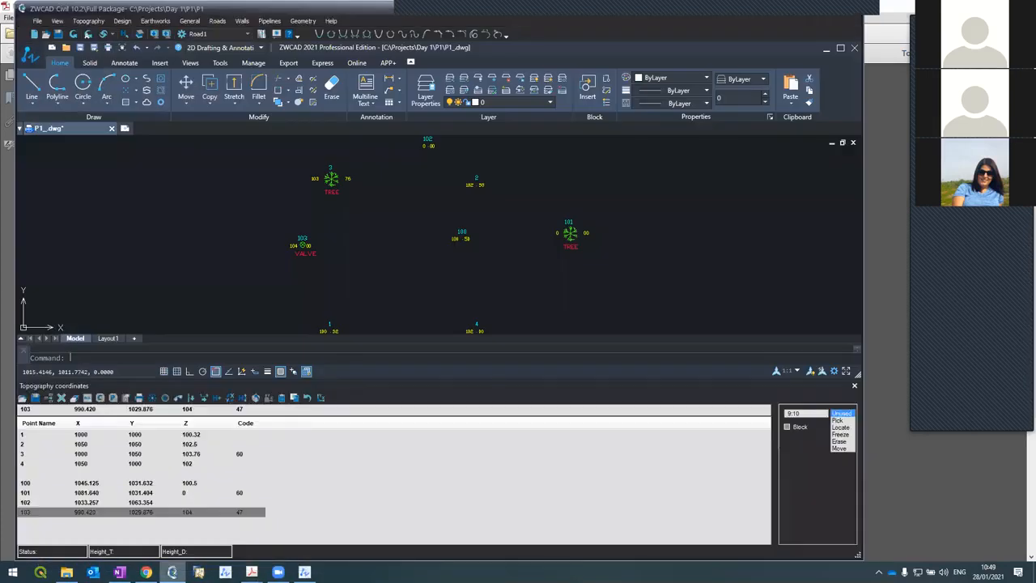
pyautogui.click(172, 572)
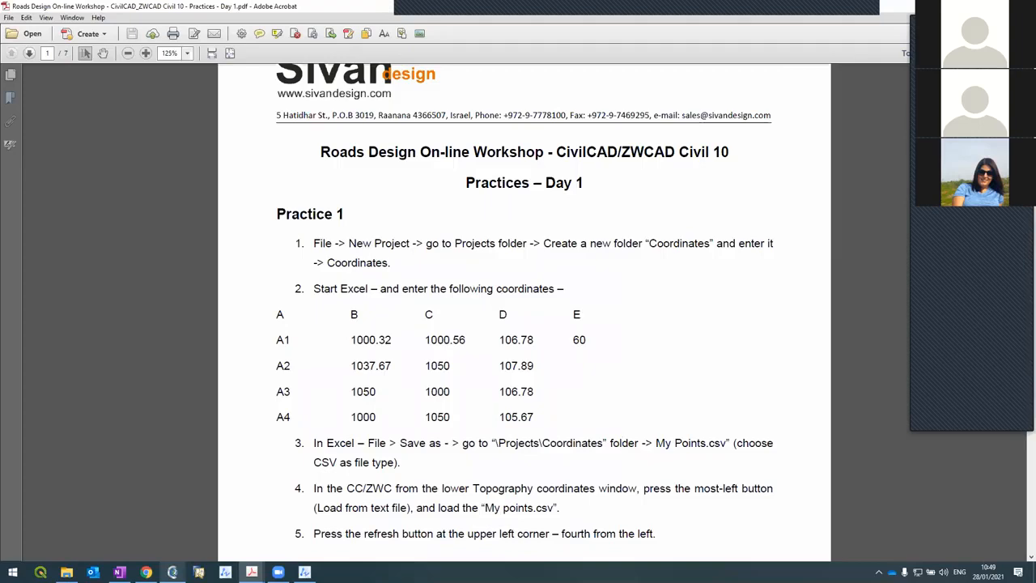
pyautogui.click(172, 572)
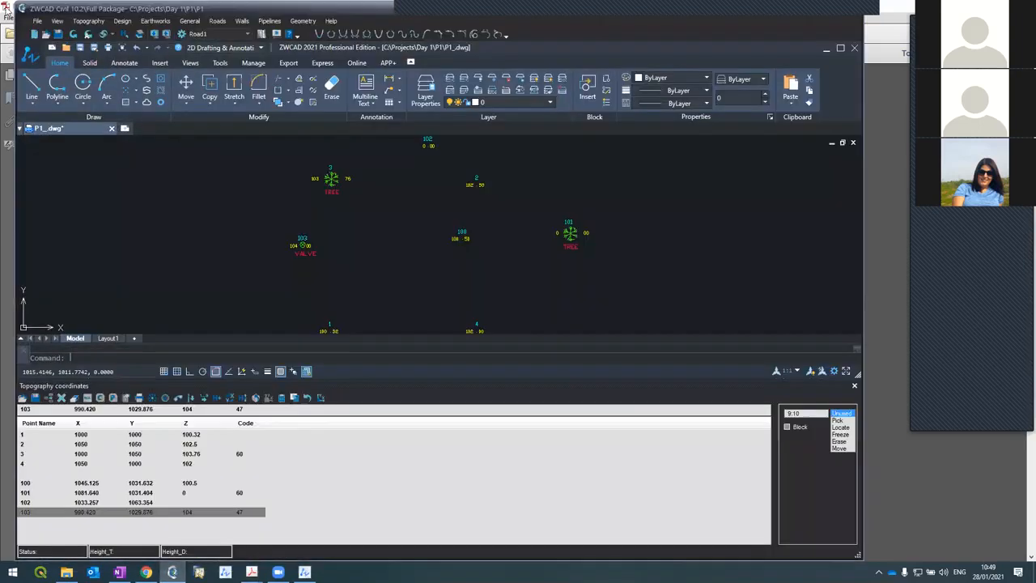
pyautogui.click(38, 21)
pyautogui.click(50, 34)
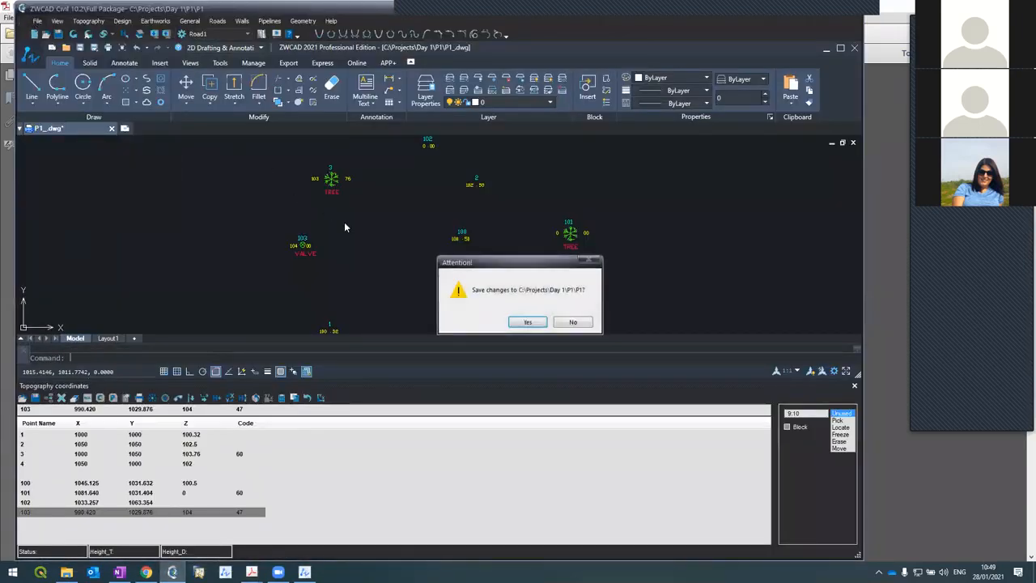
pyautogui.click(530, 322)
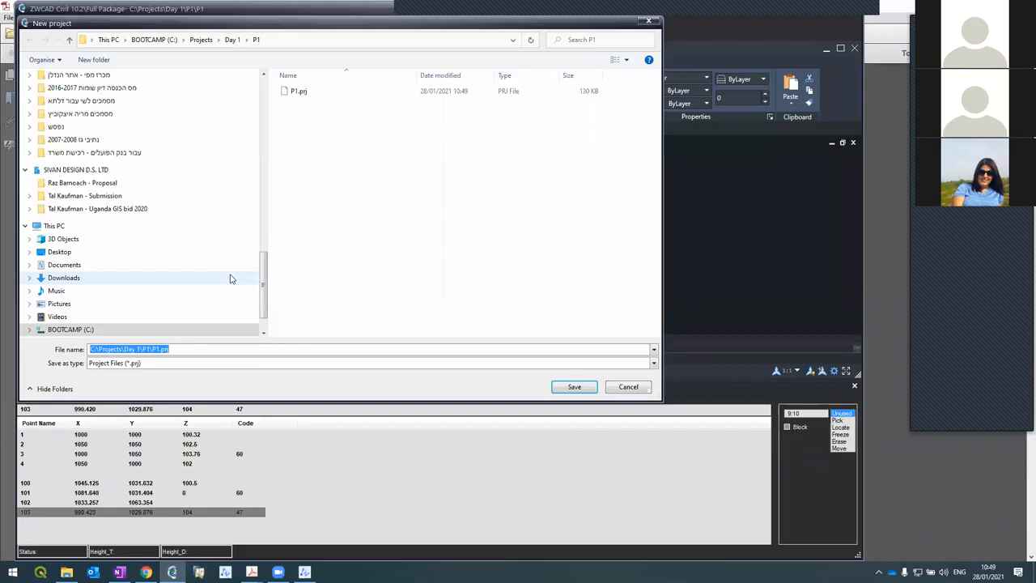
pyautogui.write('Coordinates')
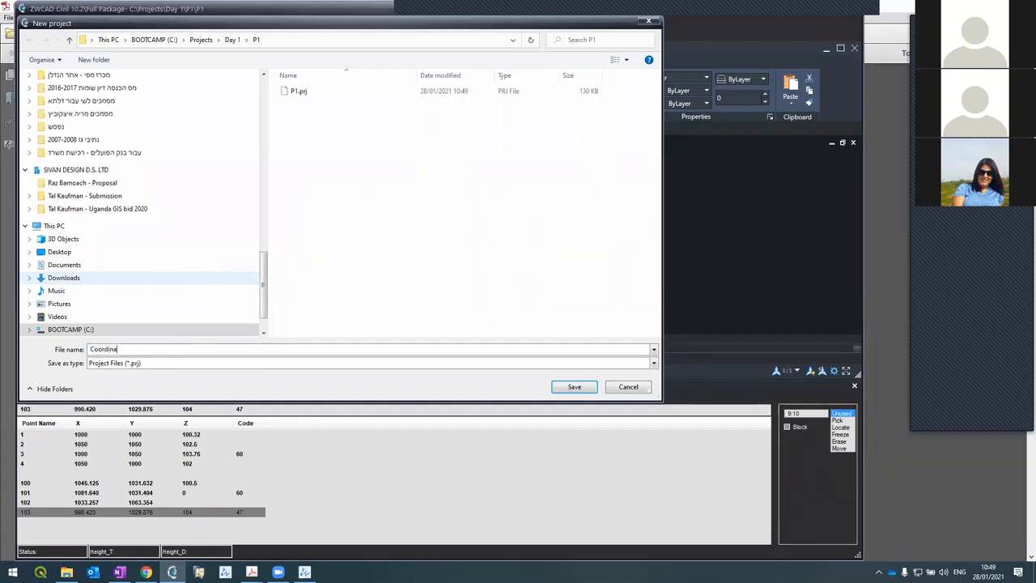
pyautogui.press('BackSpace')
pyautogui.press('BackSpace')
pyautogui.press('BackSpace')
pyautogui.press('BackSpace')
pyautogui.press('BackSpace')
pyautogui.press('BackSpace')
pyautogui.press('BackSpace')
pyautogui.press('BackSpace')
pyautogui.press('BackSpace')
pyautogui.press('BackSpace')
pyautogui.press('BackSpace')
# Create a new folder named Coordinates in C:\Projects\Day 1
pyautogui.click(232, 39)
pyautogui.click(94, 59)
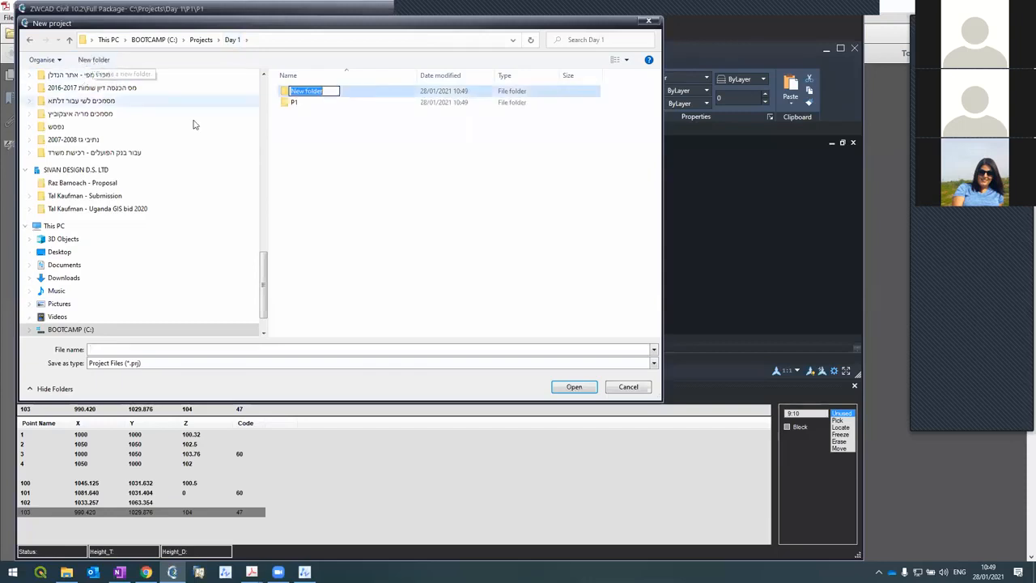
pyautogui.write('Coordinates')
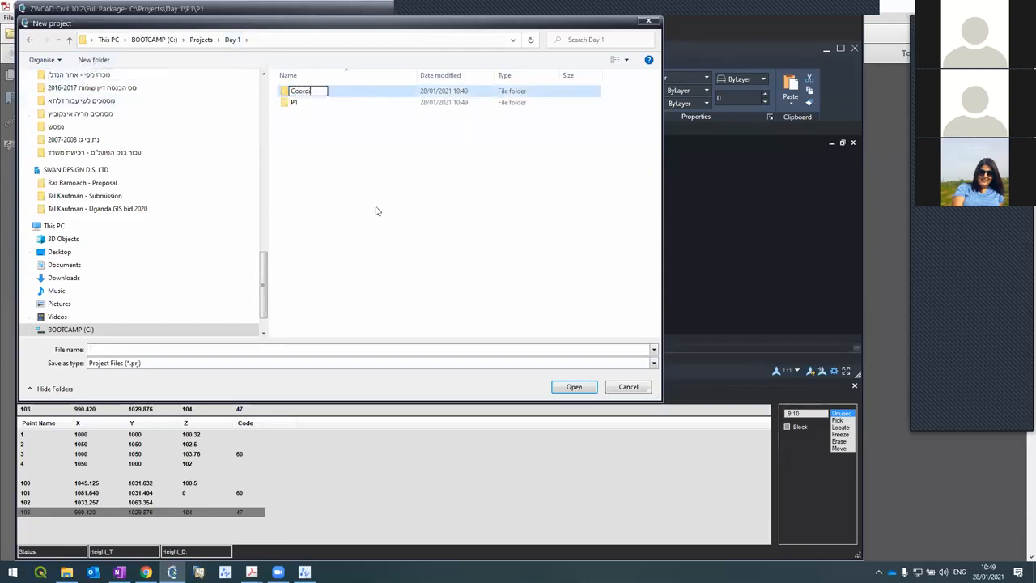
pyautogui.press('Return')
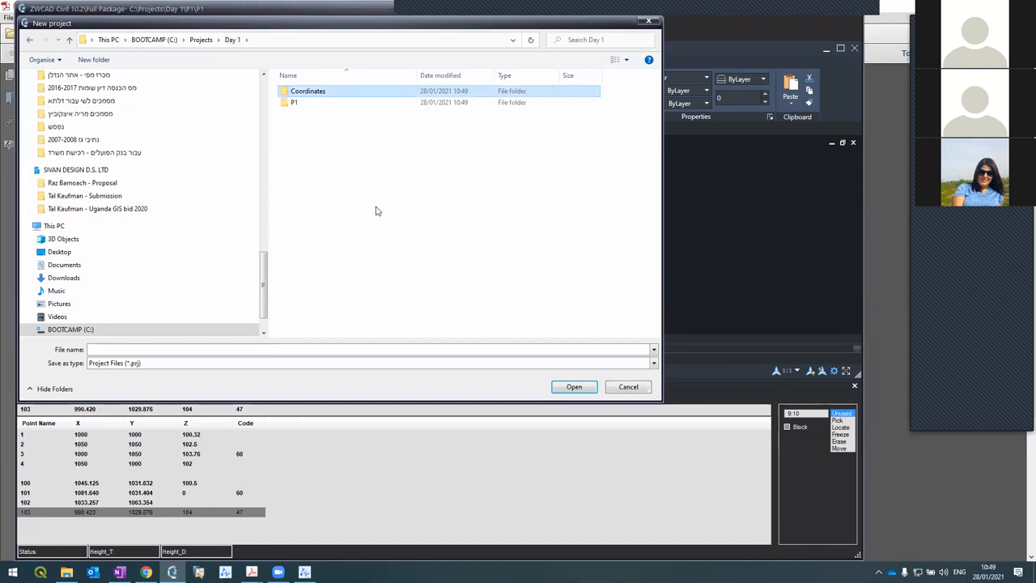
# Open the new Coordinates folder and save the new project in it as Coordinates
pyautogui.press('Return')
pyautogui.click(162, 349)
pyautogui.write('Coordinates')
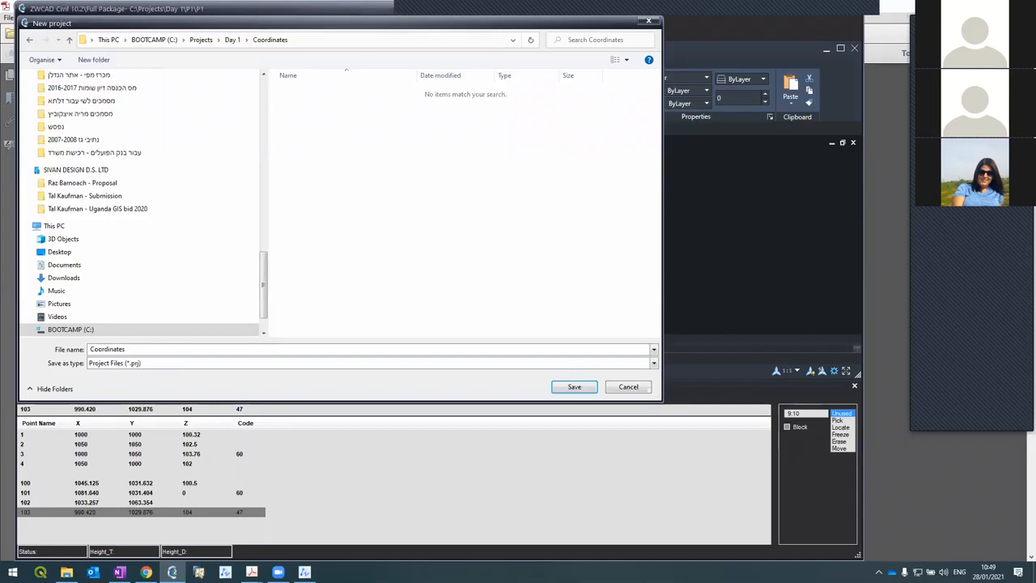
pyautogui.press('Return')
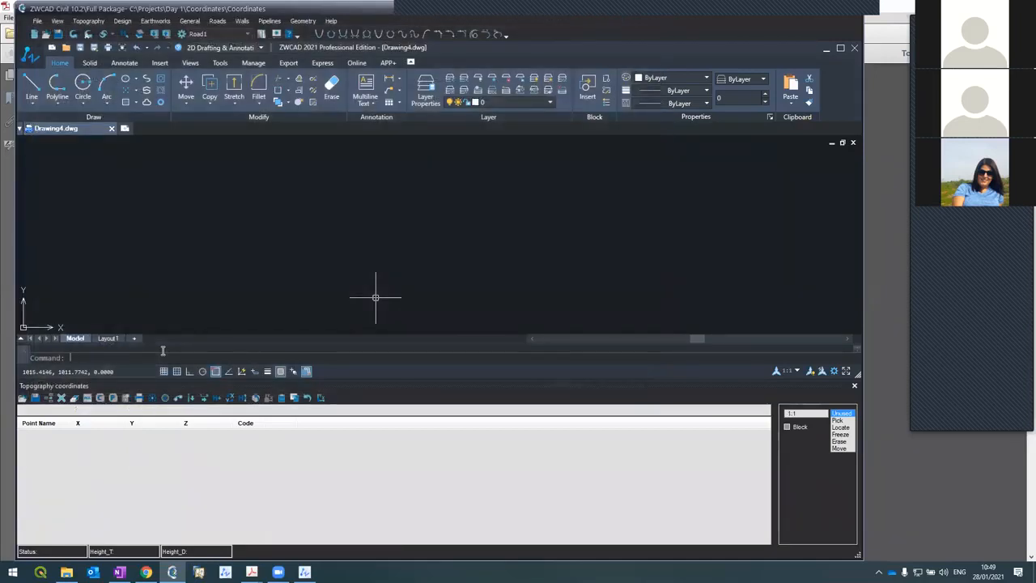
# Launch Excel with a blank workbook for entering the practice coordinates
pyautogui.click(13, 572)
pyautogui.click(13, 572)
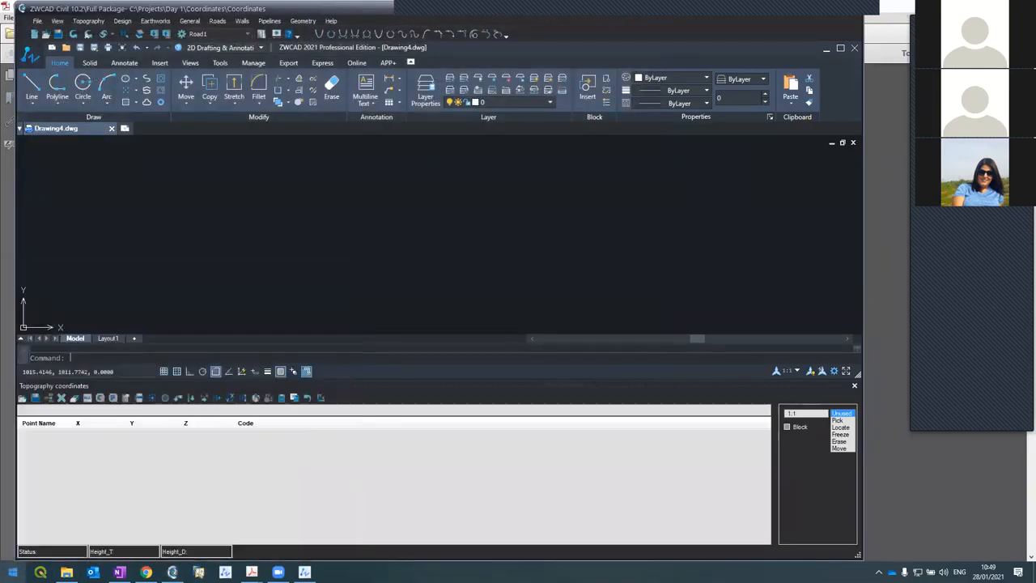
pyautogui.press('super')
pyautogui.write('excel')
pyautogui.press('Return')
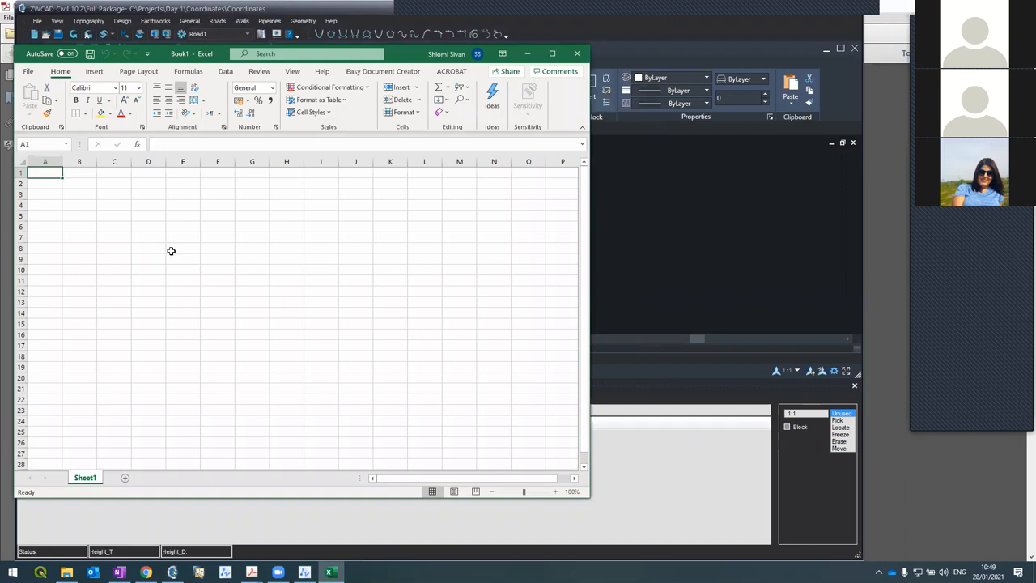
# Enter point name A1 with coordinates 1000 and 1000.56 in cells A1 to C1
pyautogui.write('A1')
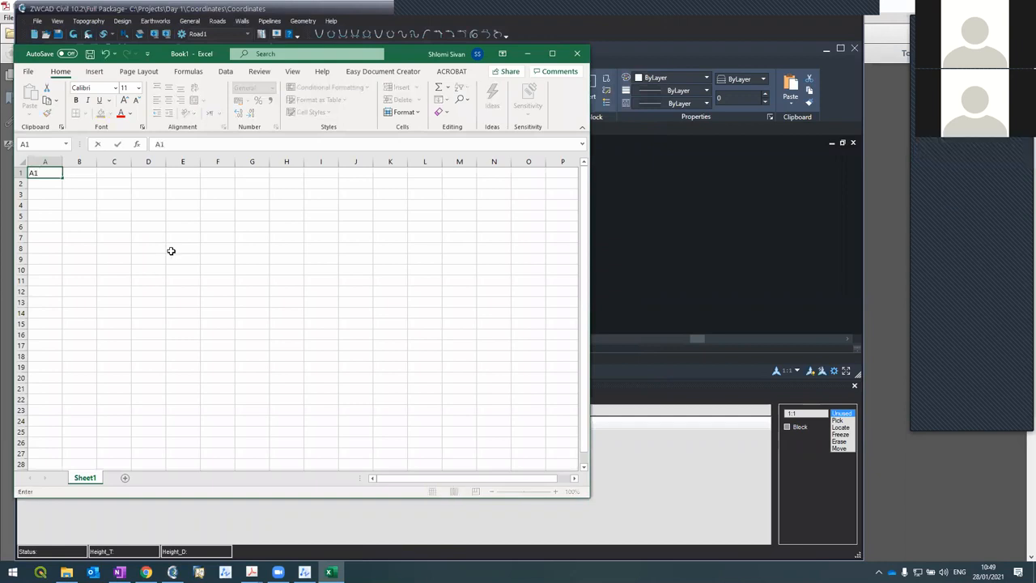
pyautogui.press('Return')
pyautogui.press('Up')
pyautogui.press('Right')
pyautogui.write('1000')
pyautogui.press('Return')
pyautogui.press('Up')
pyautogui.press('Right')
pyautogui.write('1000.')
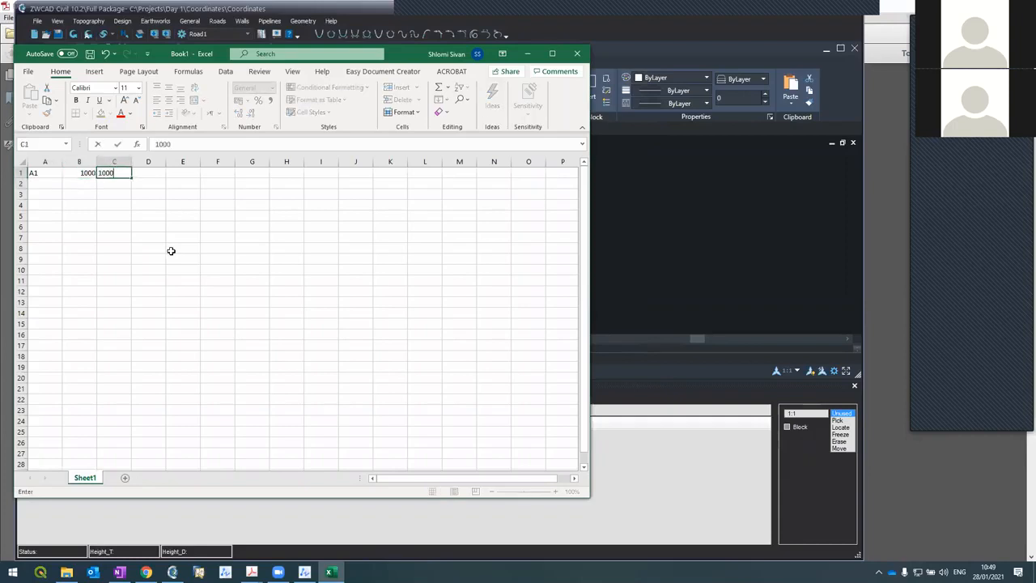
pyautogui.write('6')
pyautogui.press('Tab')
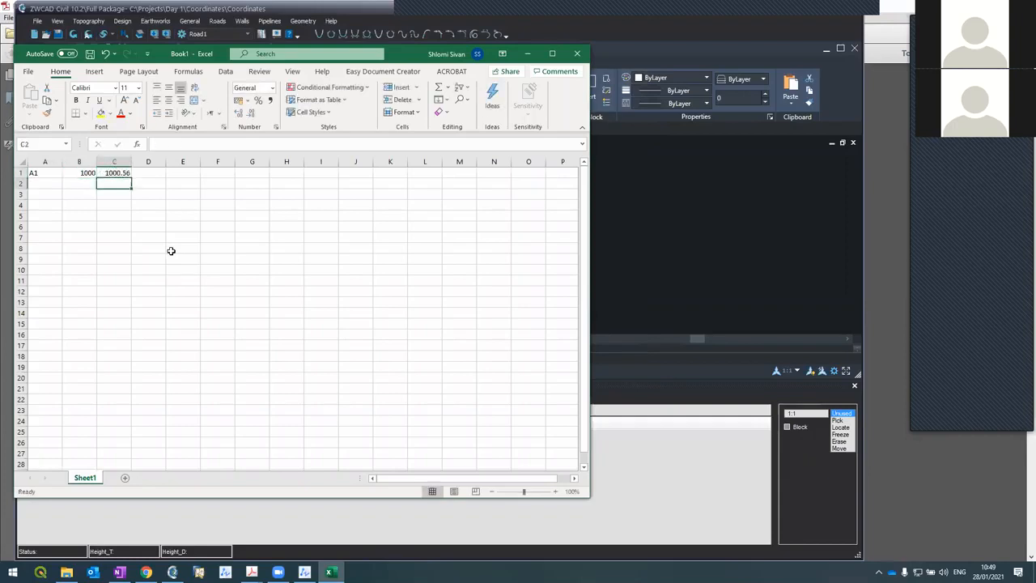
# Complete the first row with elevation 106.78 in D1 and code 60 in E1
pyautogui.write('106.78')
pyautogui.press('Return')
pyautogui.press('Up')
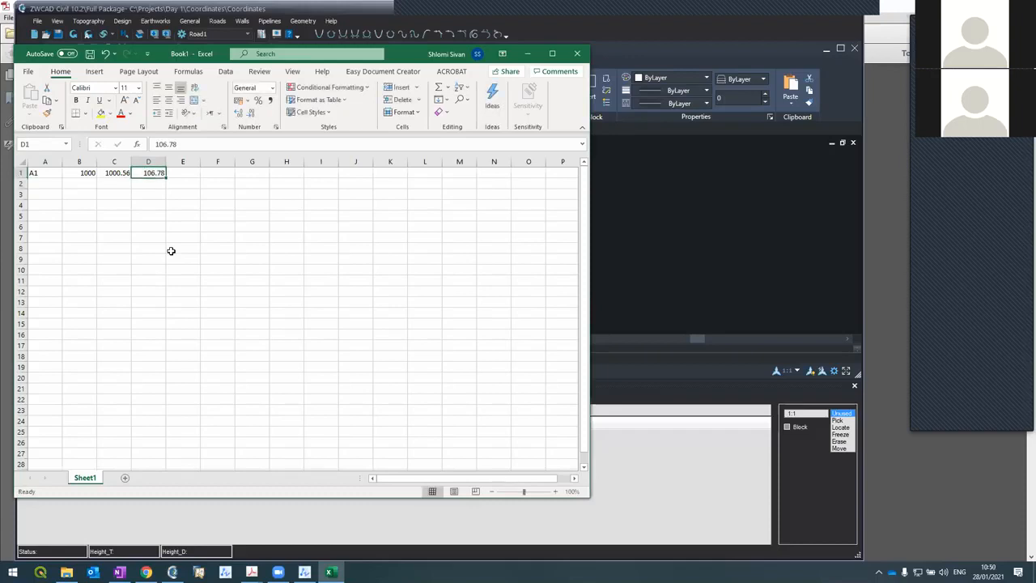
pyautogui.press('Right')
pyautogui.write('60')
pyautogui.press('Return')
# Enter point name A2 with coordinates 1037.67 and 1050 and elevation 107.89 in cells A2 to D2
pyautogui.press('Left')
pyautogui.press('Left')
pyautogui.press('Left')
pyautogui.press('Left')
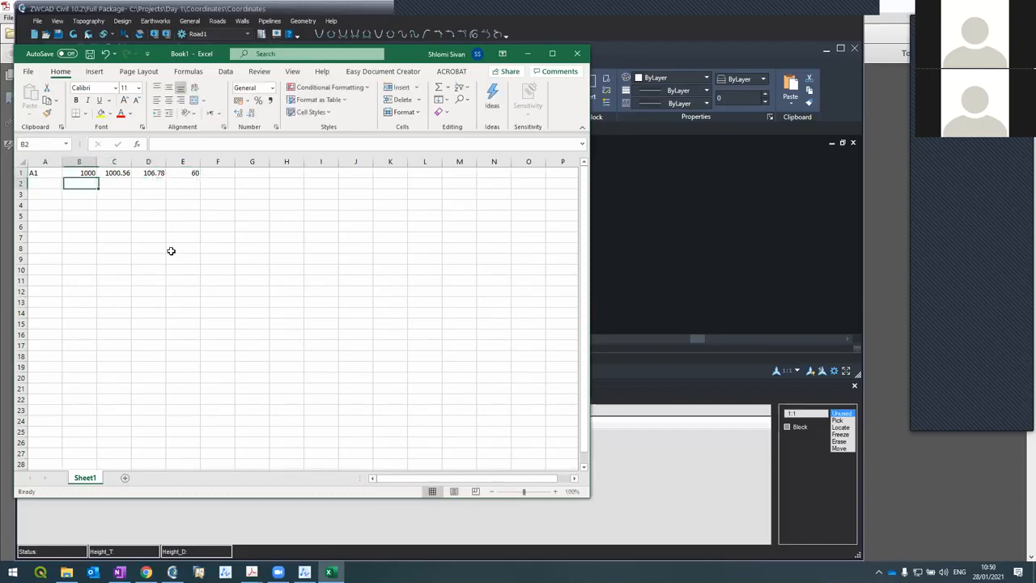
pyautogui.write('A2')
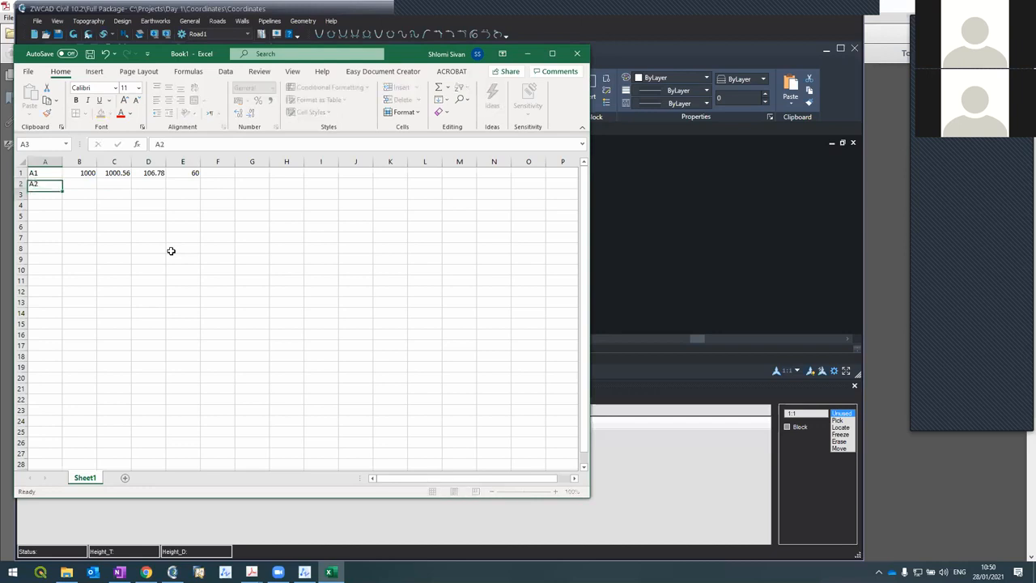
pyautogui.press('Tab')
pyautogui.write('1037.')
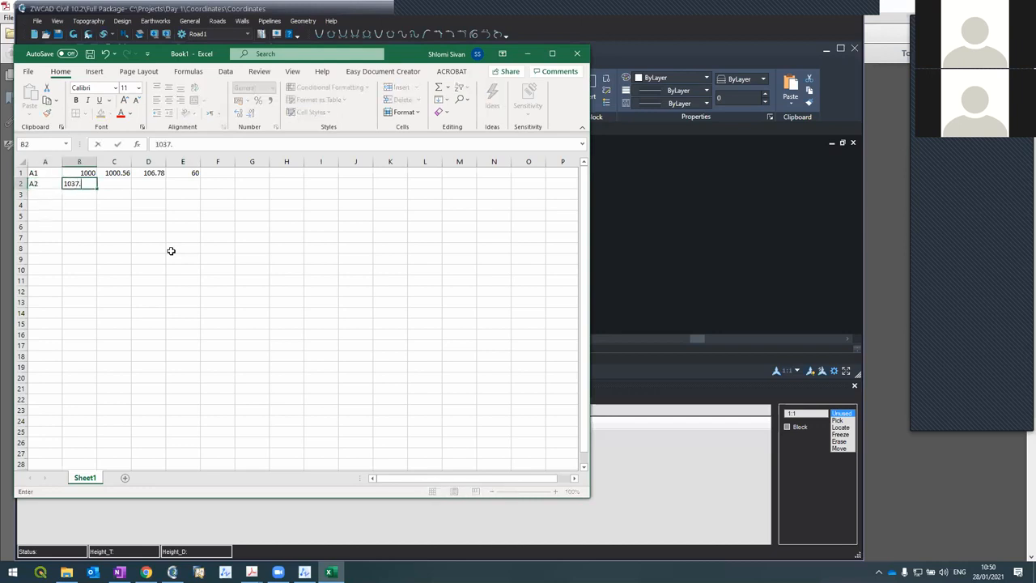
pyautogui.write('67')
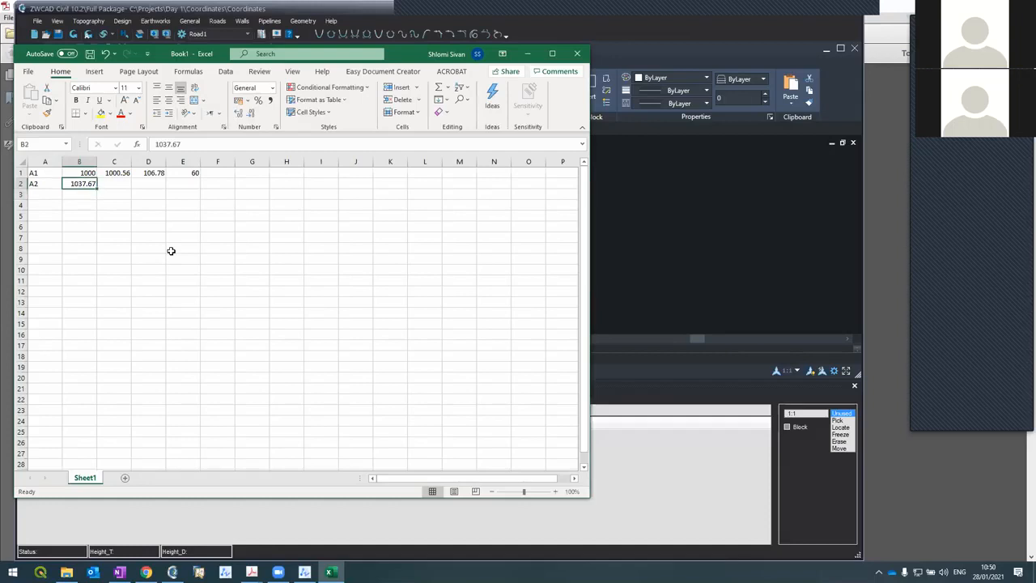
pyautogui.press('Tab')
pyautogui.write('1050')
pyautogui.press('Tab')
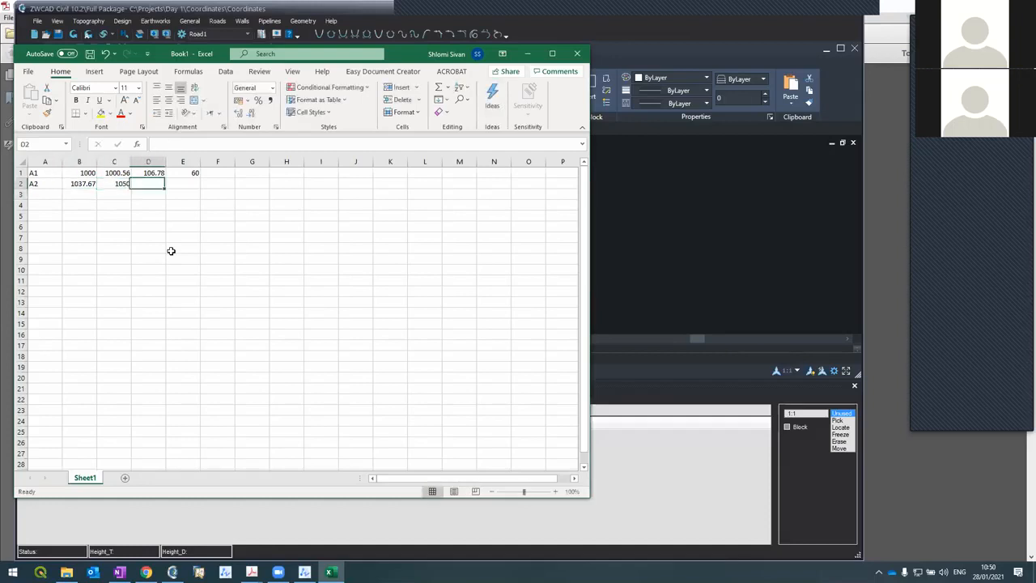
pyautogui.write('107.89')
pyautogui.press('Return')
# Enter point name A3 with coordinates 1050 and 1000 and elevation 106.78 in cells A3 to D3
pyautogui.press('Home')
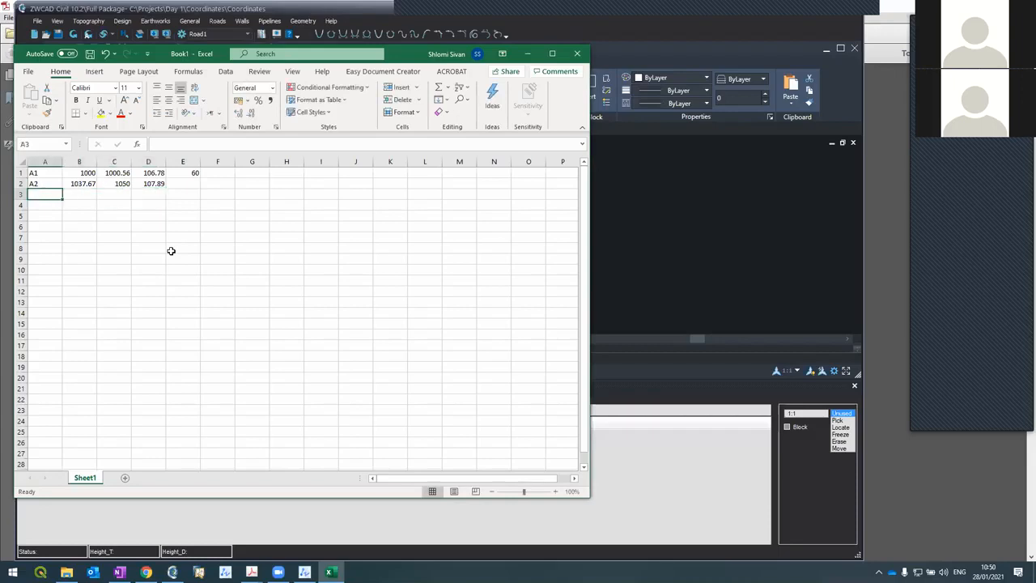
pyautogui.write('A3')
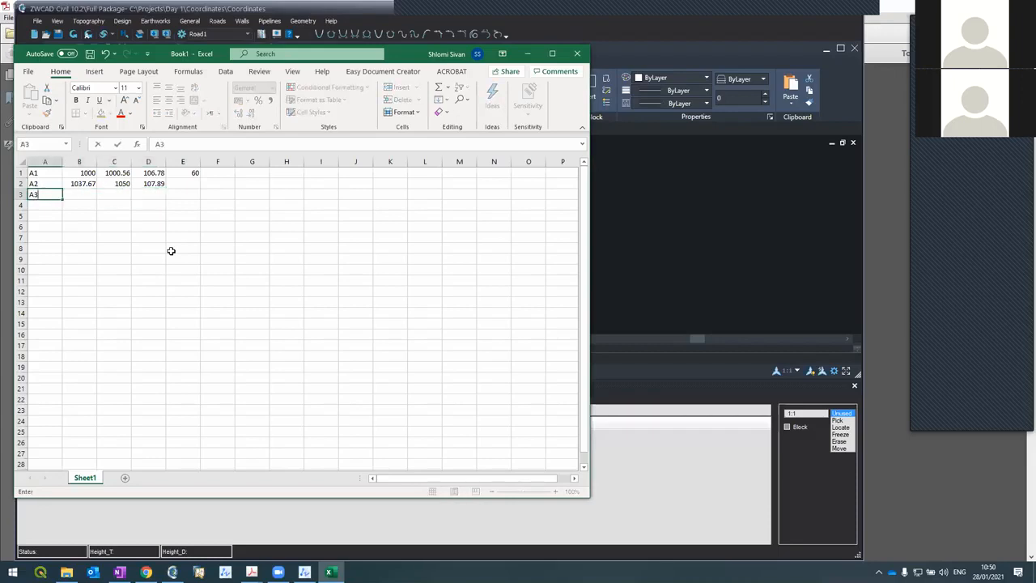
pyautogui.press('Tab')
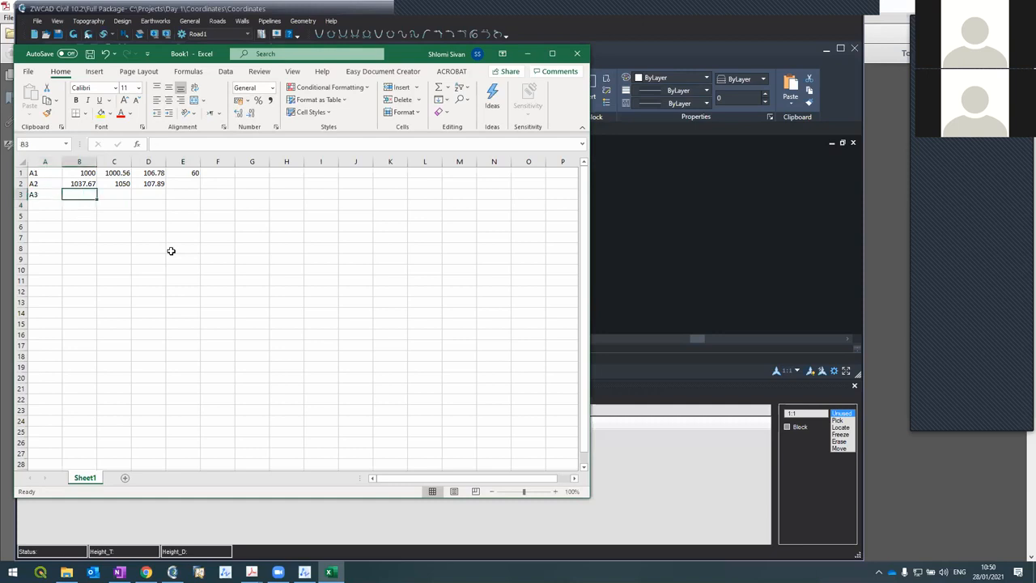
pyautogui.write('1050')
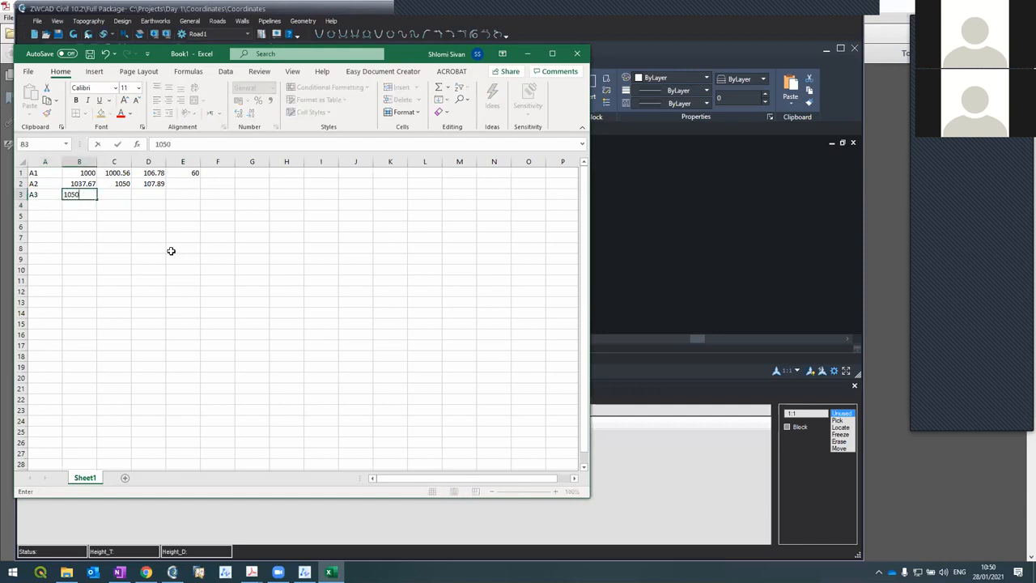
pyautogui.hotkey('ctrl', 'Return')
pyautogui.press('Tab')
pyautogui.write('1000')
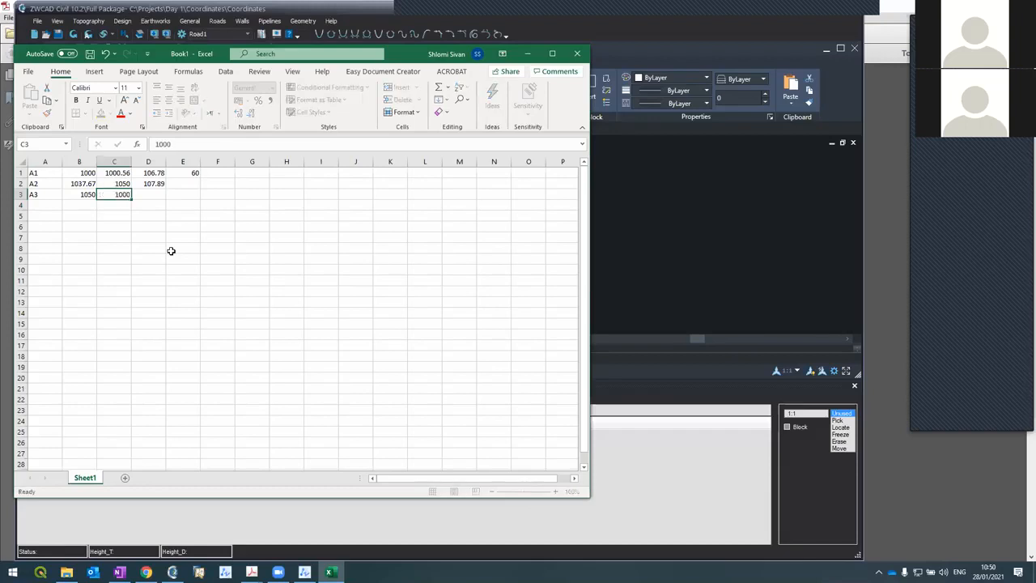
pyautogui.press('Return')
pyautogui.press('Up')
pyautogui.press('Right')
pyautogui.write('106.78')
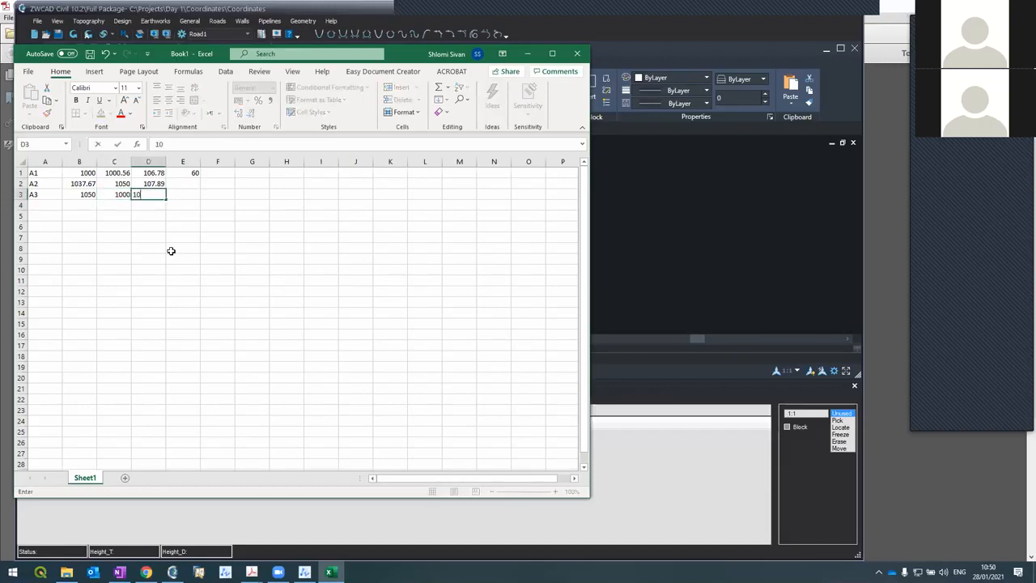
pyautogui.press('Return')
# Enter point name A4 with coordinates 1000 and 1050 and elevation 105.67 in cells A4 to D4
pyautogui.press('Left')
pyautogui.press('Left')
pyautogui.press('Left')
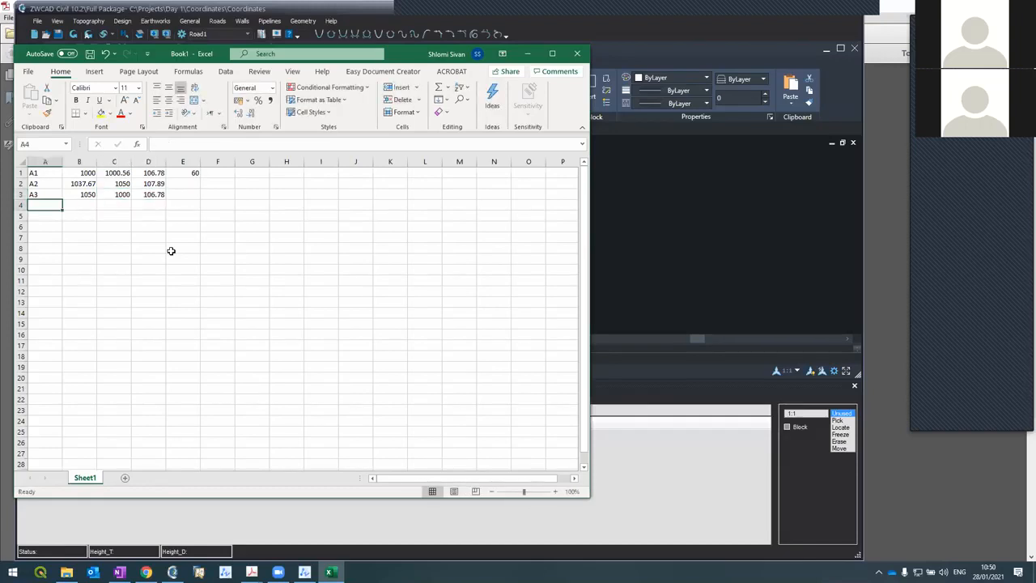
pyautogui.write('A4')
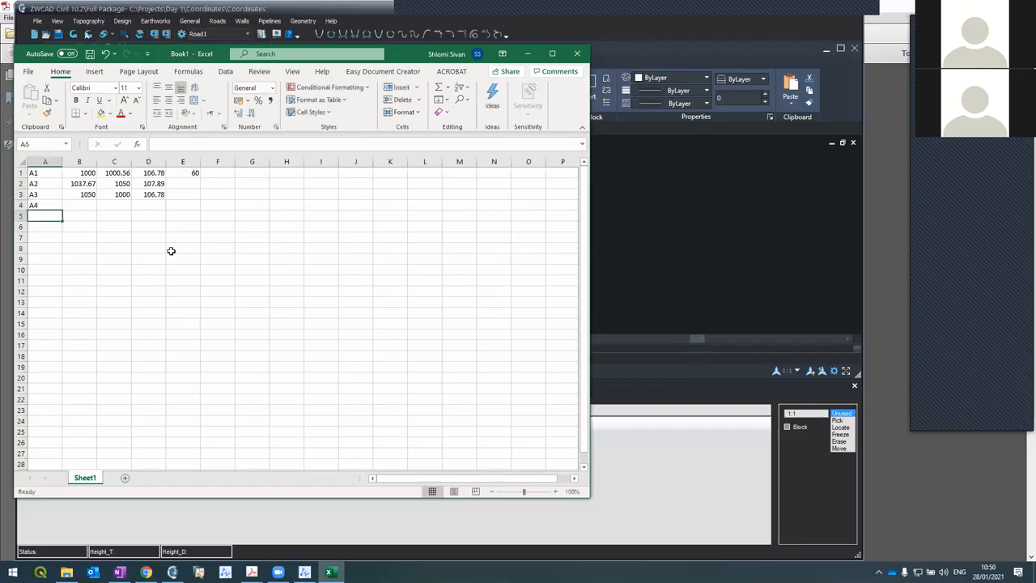
pyautogui.press('Tab')
pyautogui.write('1000')
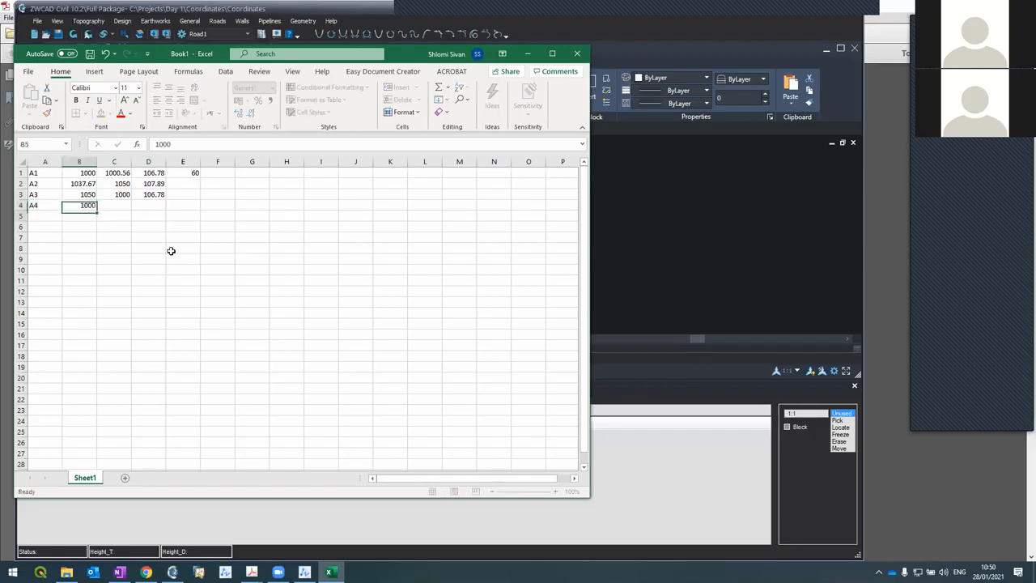
pyautogui.press('Tab')
pyautogui.write('1050')
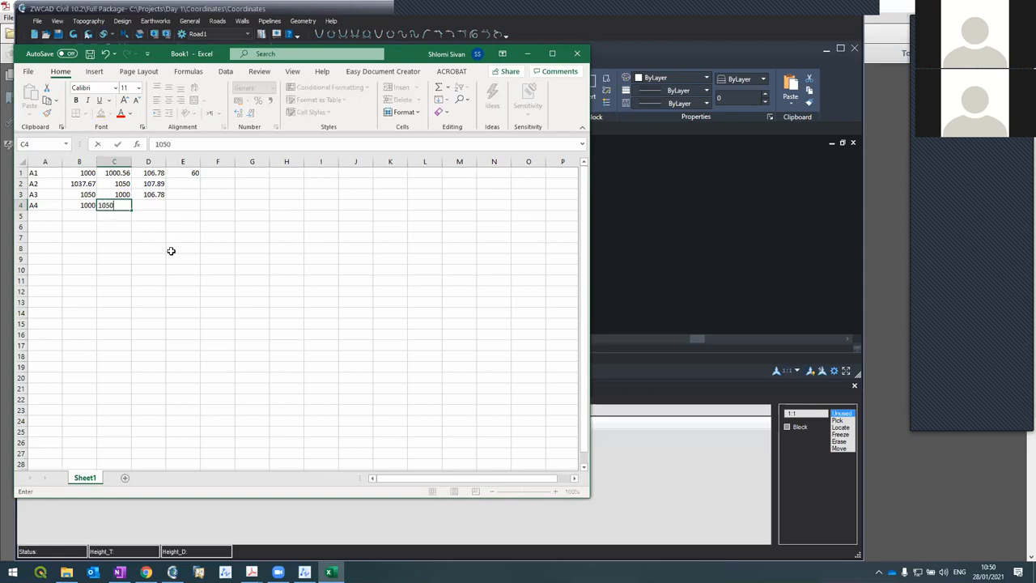
pyautogui.press('Tab')
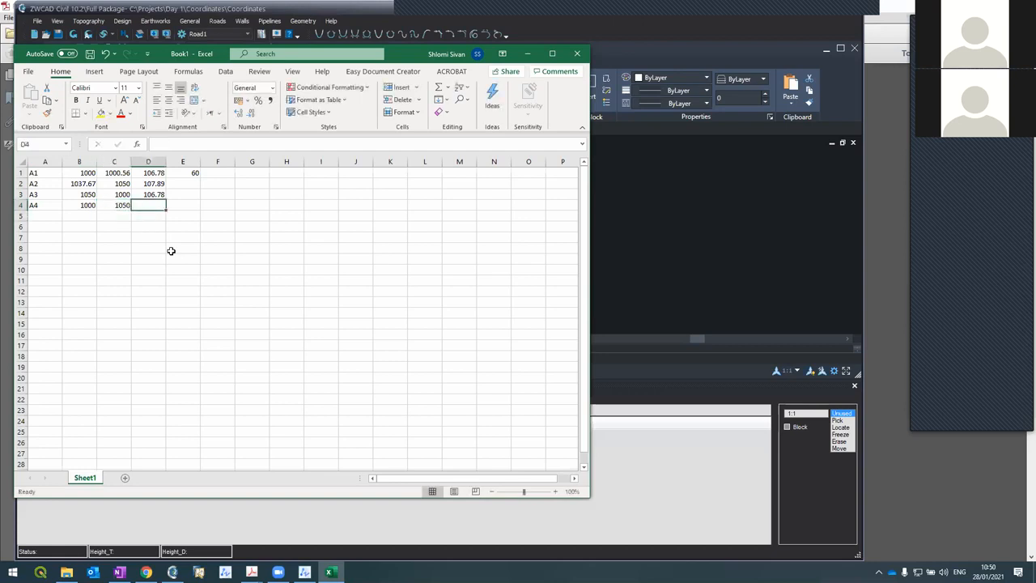
pyautogui.write('105.67')
pyautogui.press('Return')
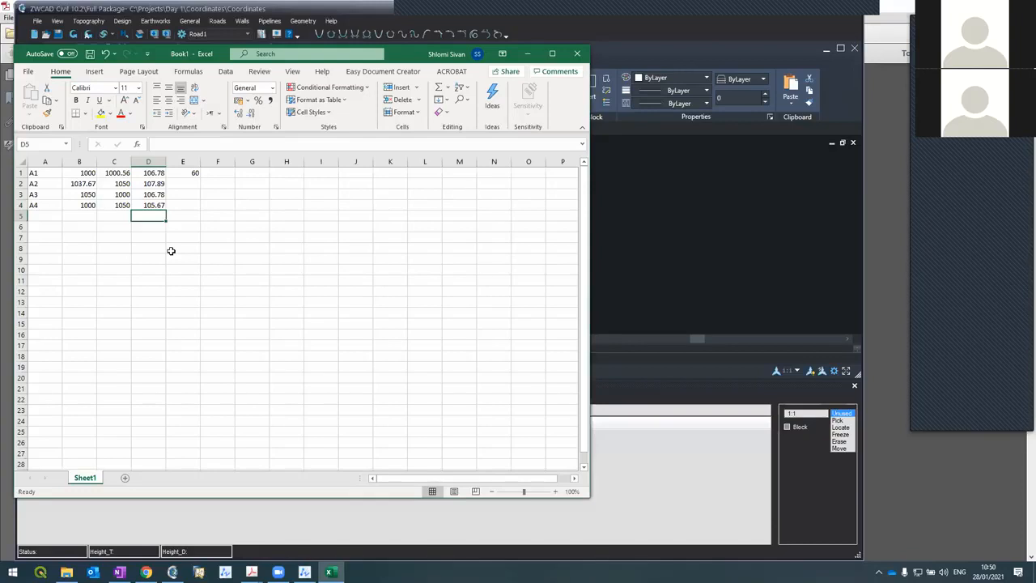
# Start saving the workbook under a new name and browse to the folder C:\Projects\Day 1\Coordinates
pyautogui.click(29, 73)
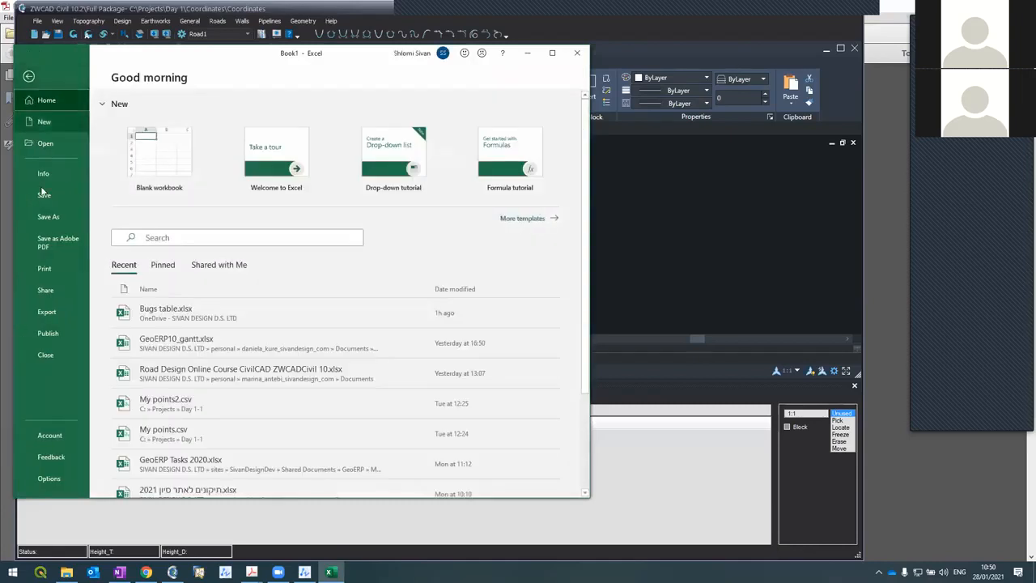
pyautogui.click(47, 216)
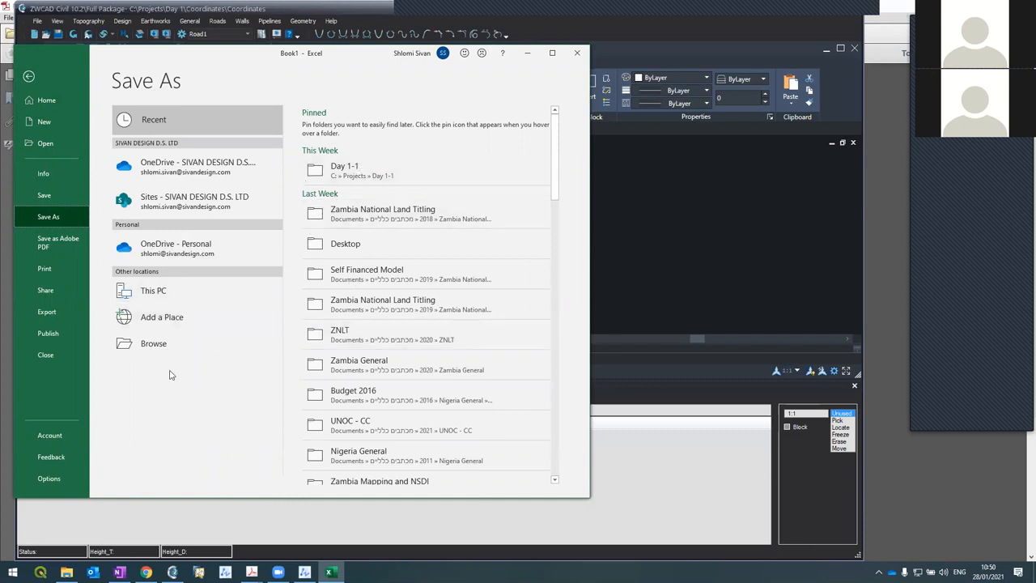
pyautogui.click(153, 344)
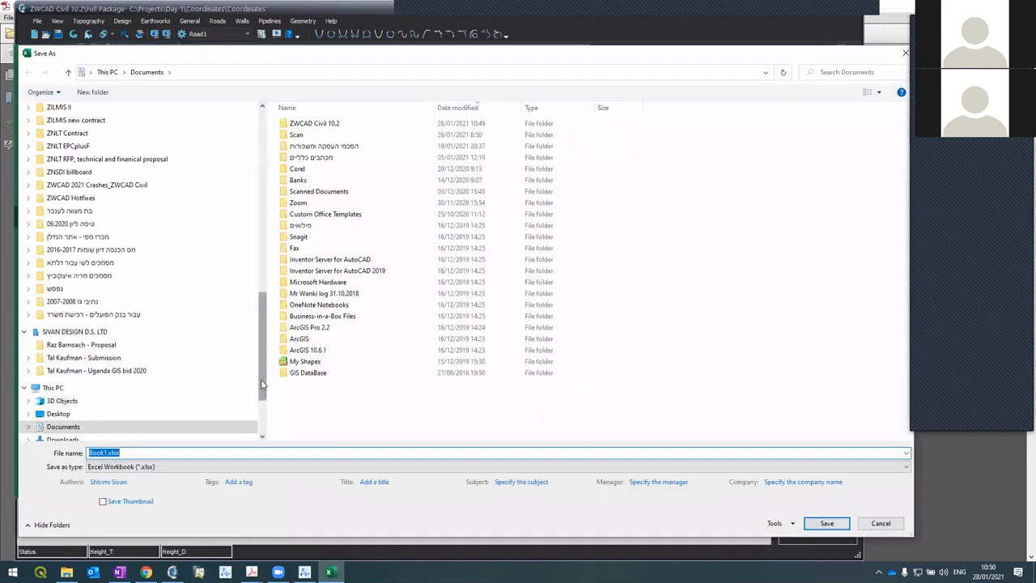
pyautogui.doubleClick(314, 123)
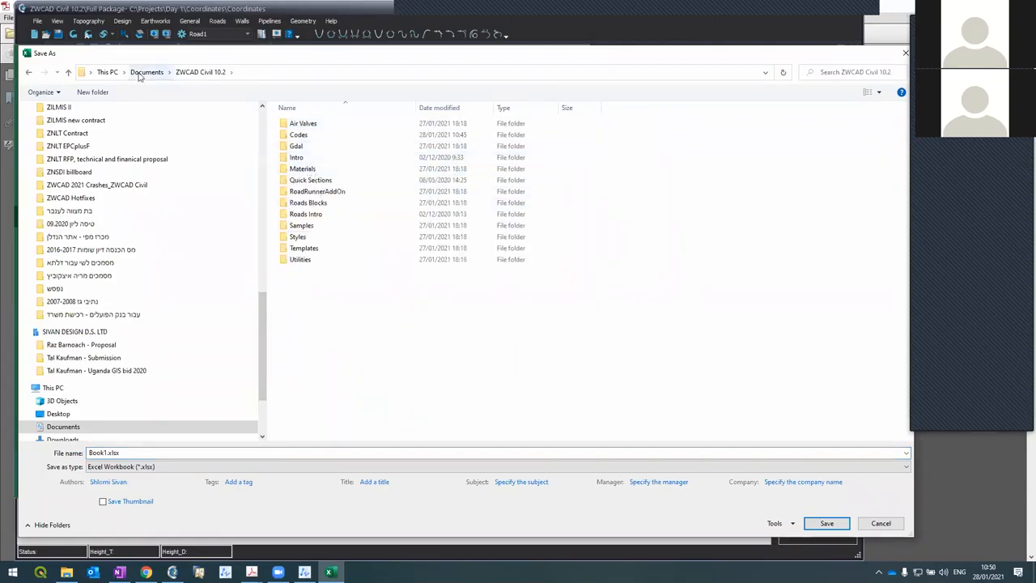
pyautogui.click(104, 72)
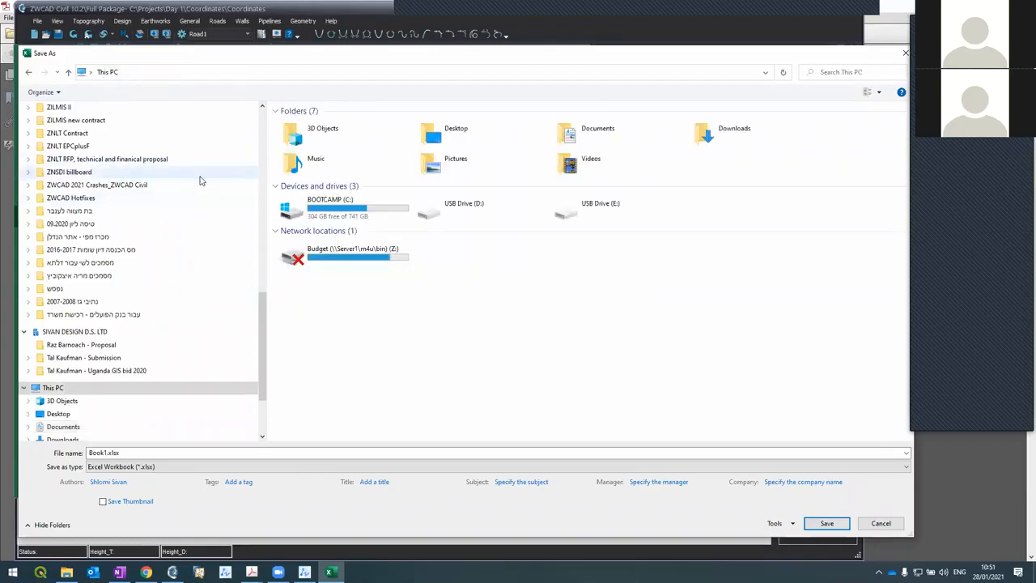
pyautogui.doubleClick(313, 220)
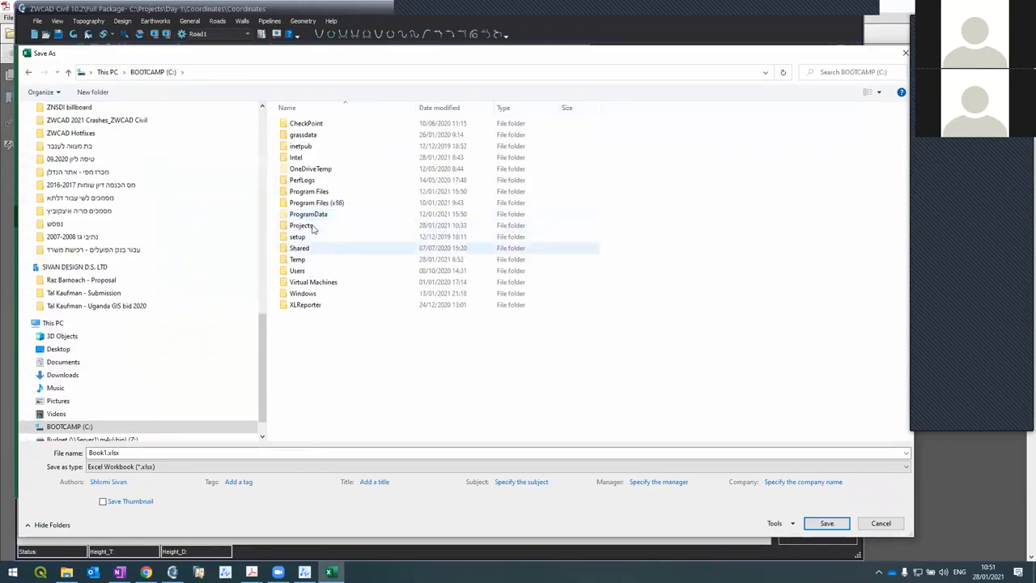
pyautogui.doubleClick(300, 225)
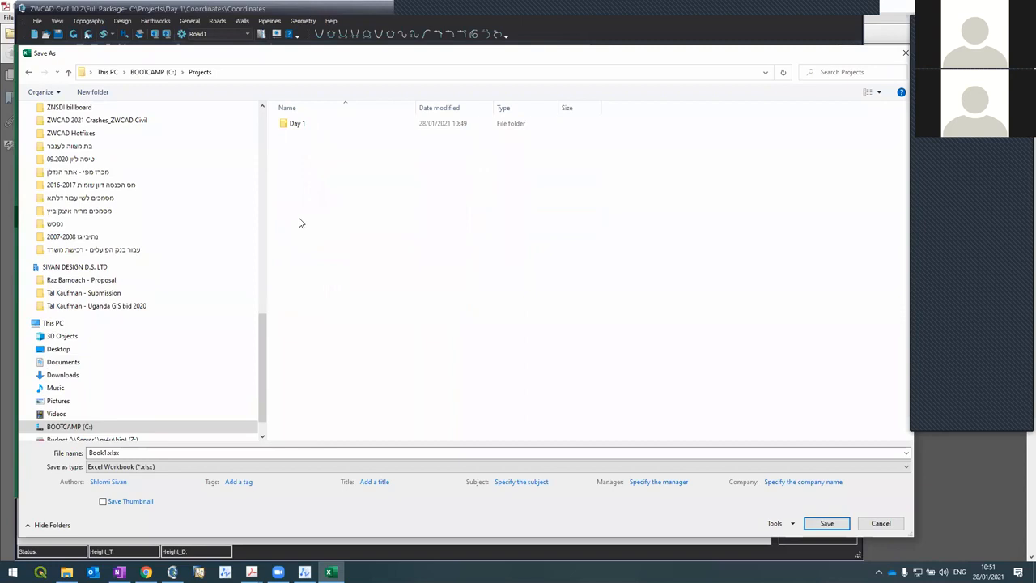
pyautogui.doubleClick(297, 127)
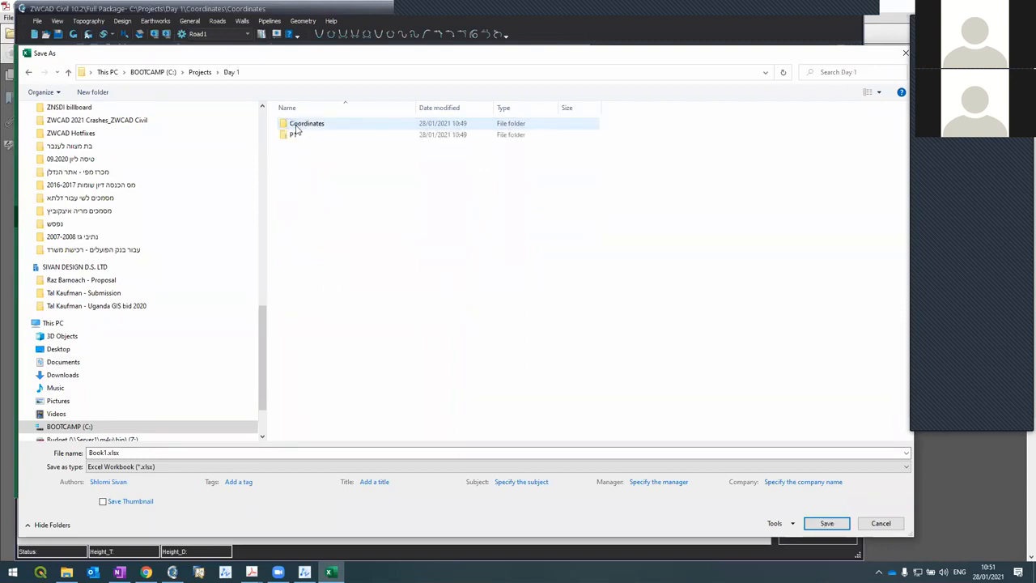
pyautogui.doubleClick(300, 126)
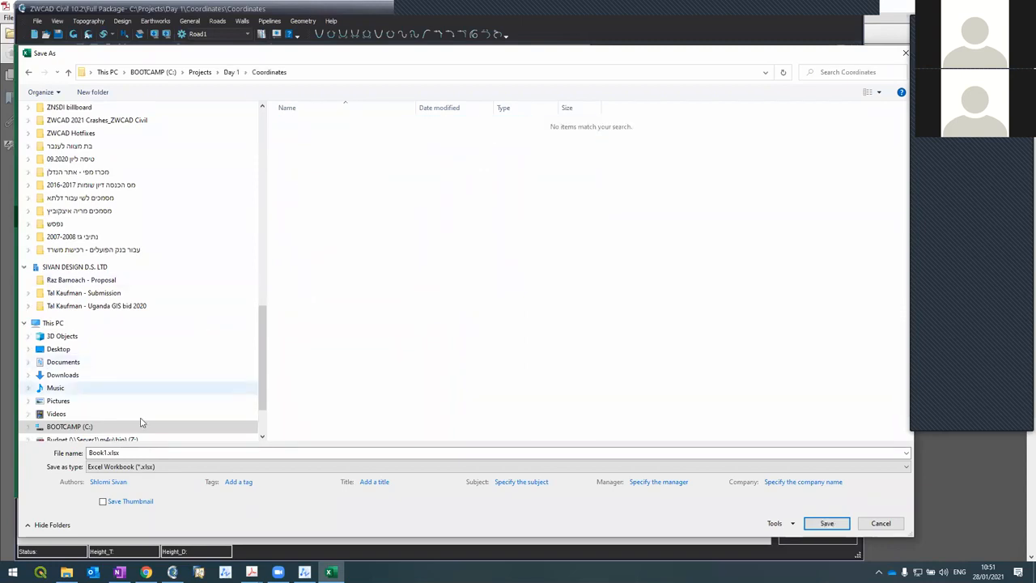
# Save the workbook as My Points in the CSV (Comma delimited) format
pyautogui.doubleClick(119, 452)
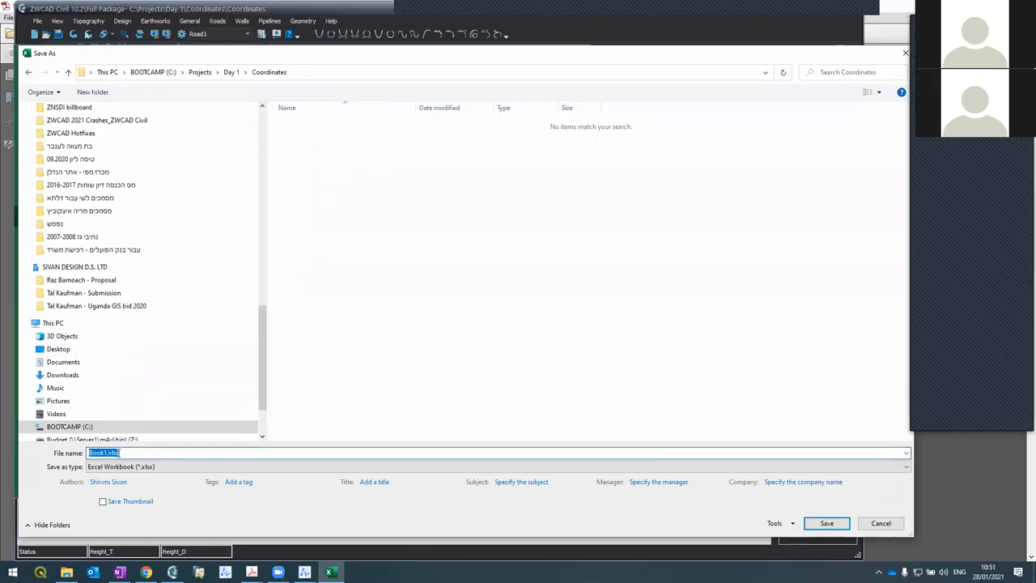
pyautogui.write('My Points')
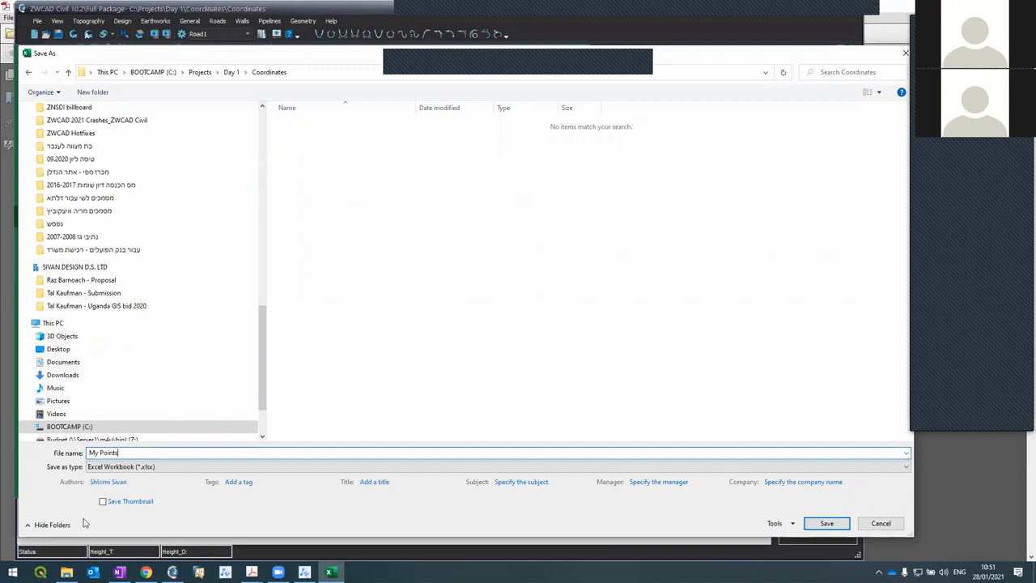
pyautogui.click(94, 468)
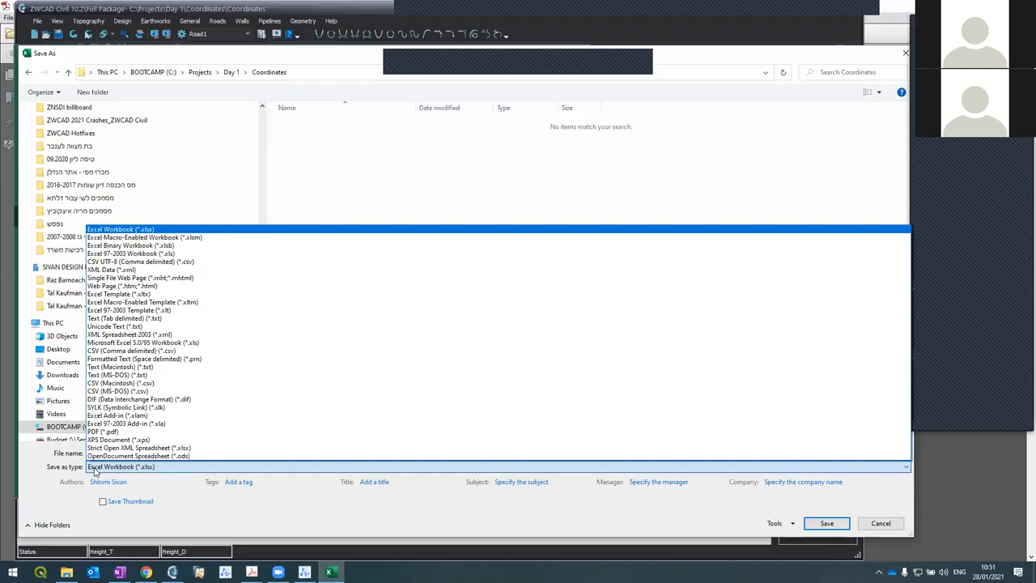
pyautogui.click(100, 352)
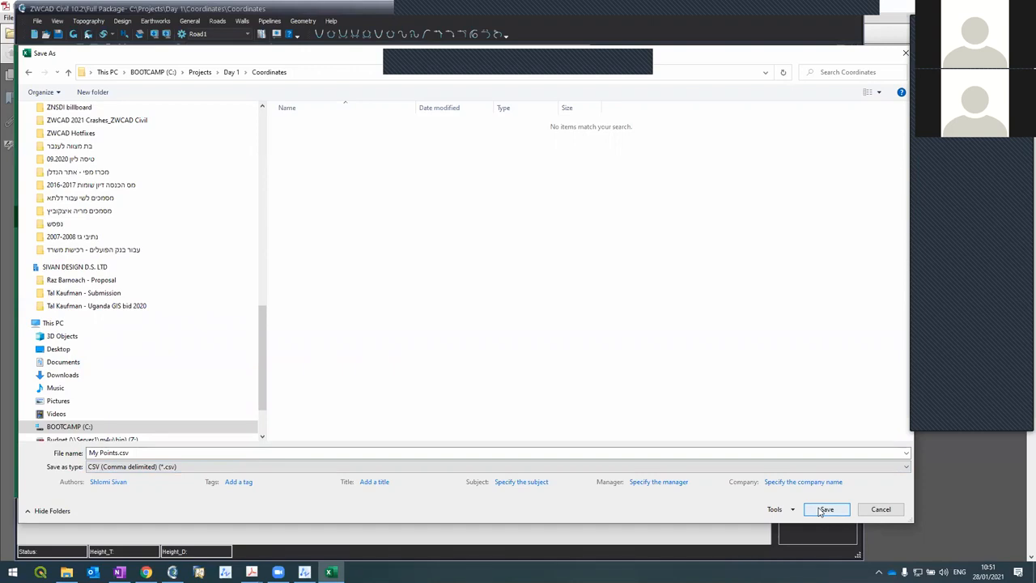
pyautogui.click(824, 510)
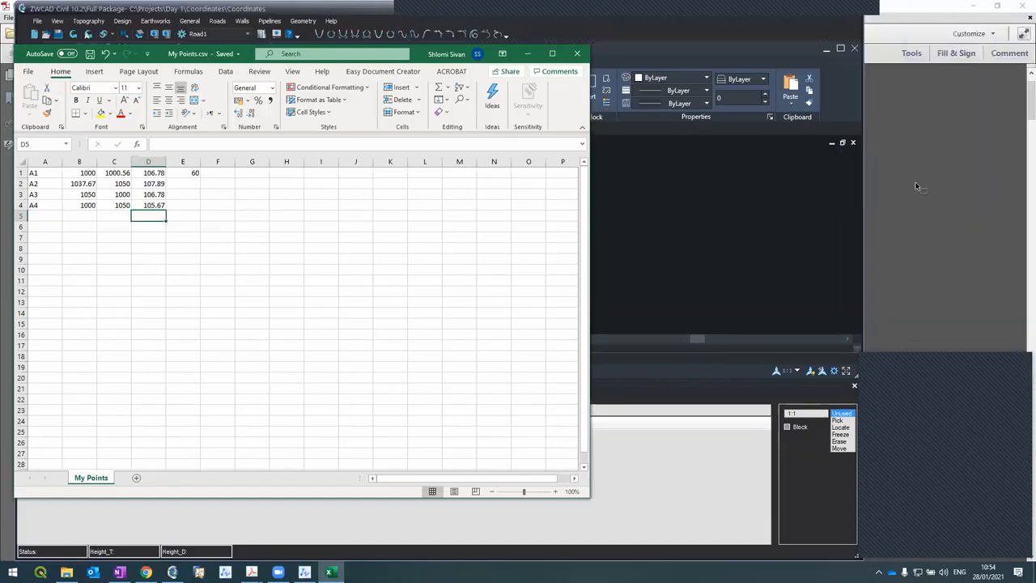
pyautogui.moveTo(923, 366); pyautogui.dragTo(878, 311)
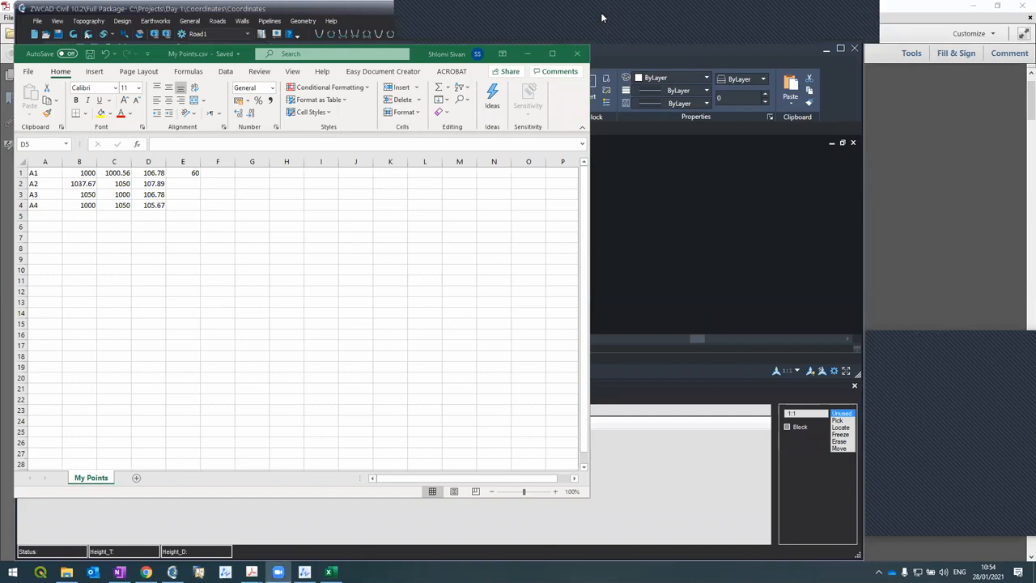
pyautogui.click(577, 53)
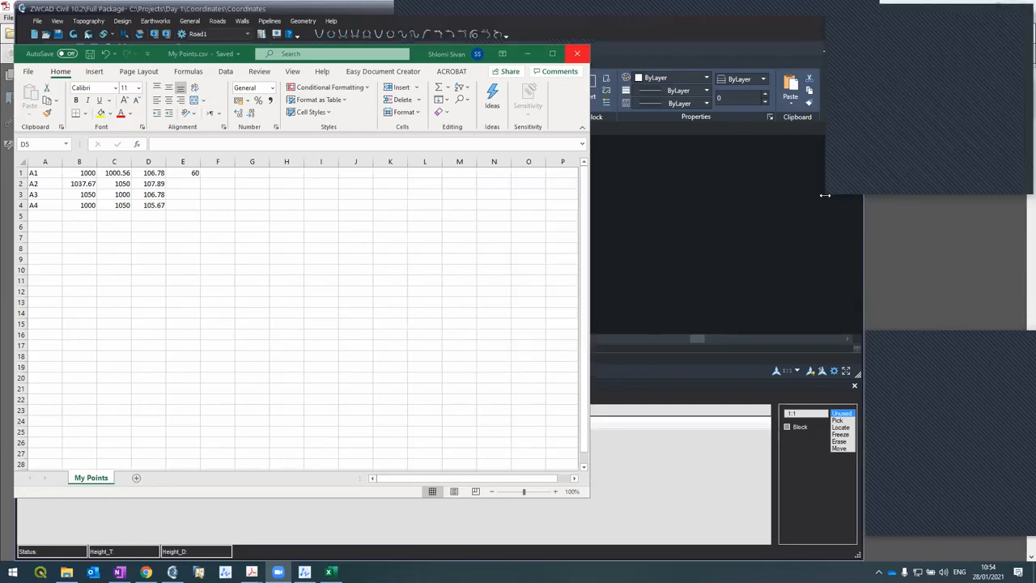
pyautogui.click(870, 270)
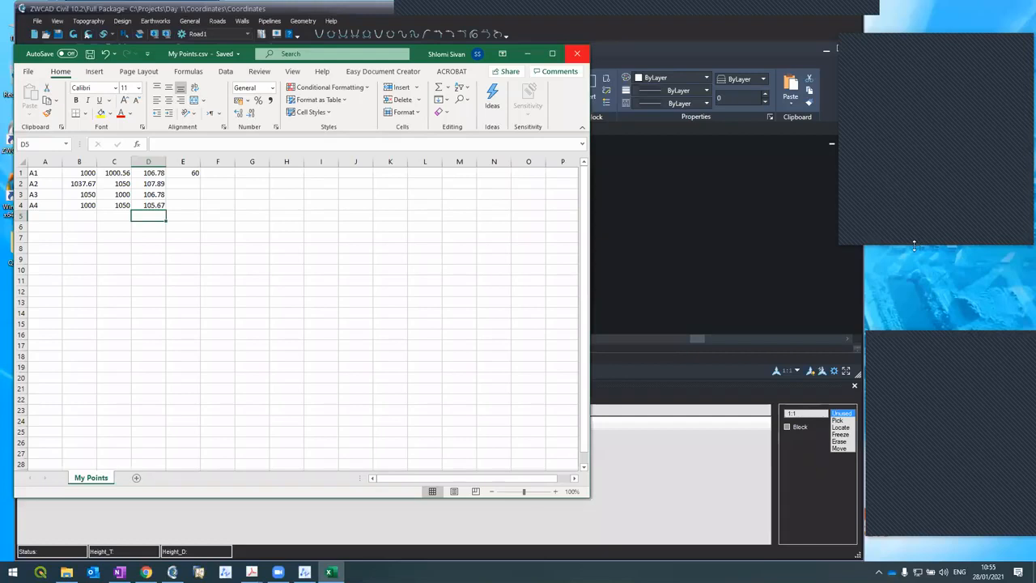
pyautogui.moveTo(913, 244); pyautogui.dragTo(911, 279)
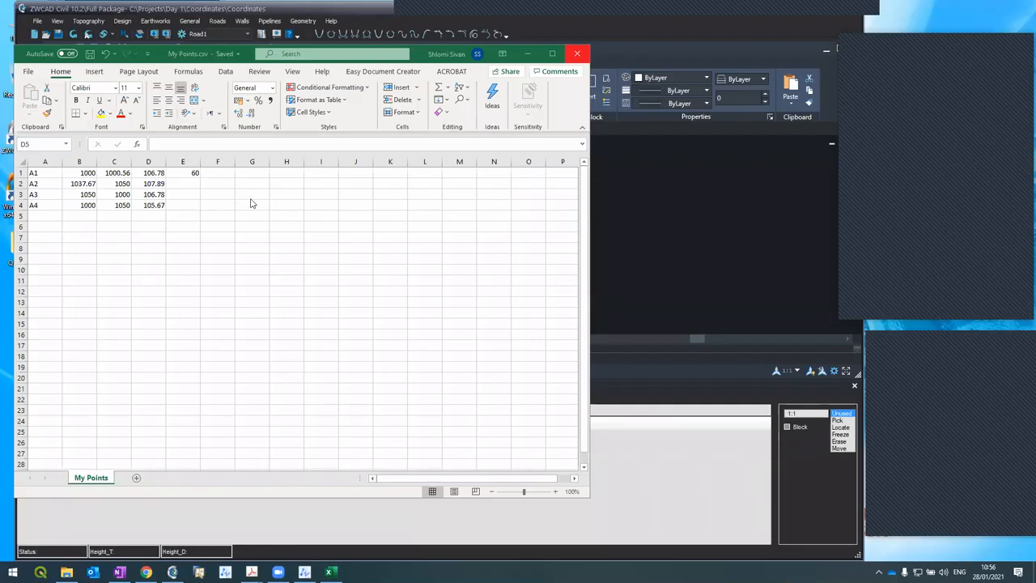
# Switch from Excel to ZWCAD Civil and load My Points.csv from the Coordinates project folder into the topography coordinates table
pyautogui.click(525, 53)
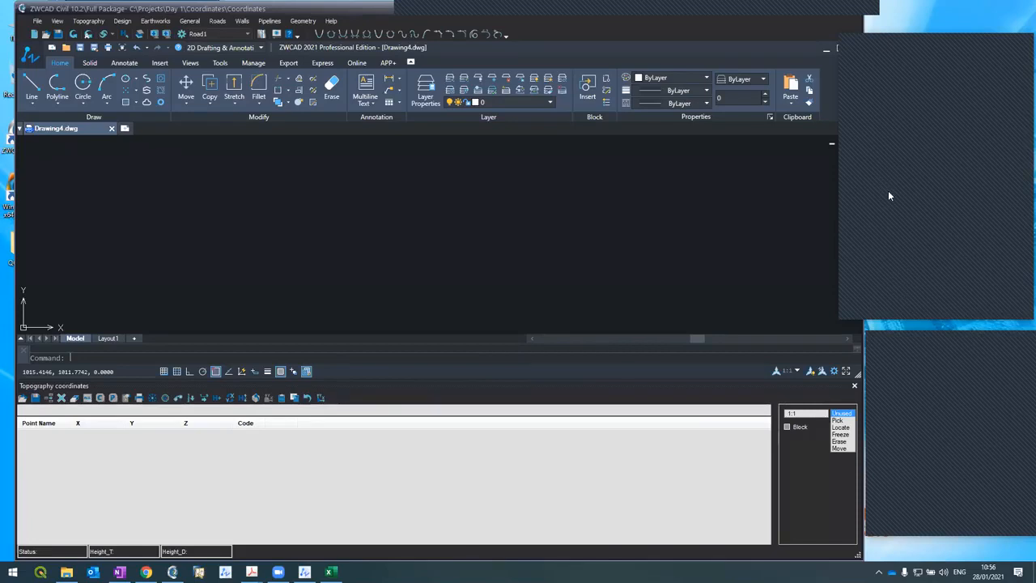
pyautogui.click(22, 397)
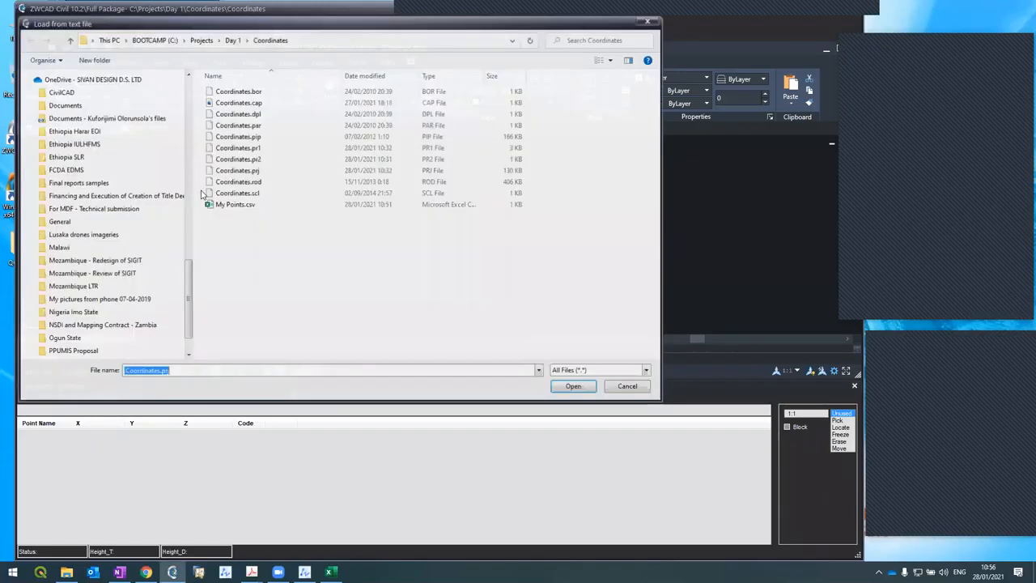
pyautogui.doubleClick(208, 206)
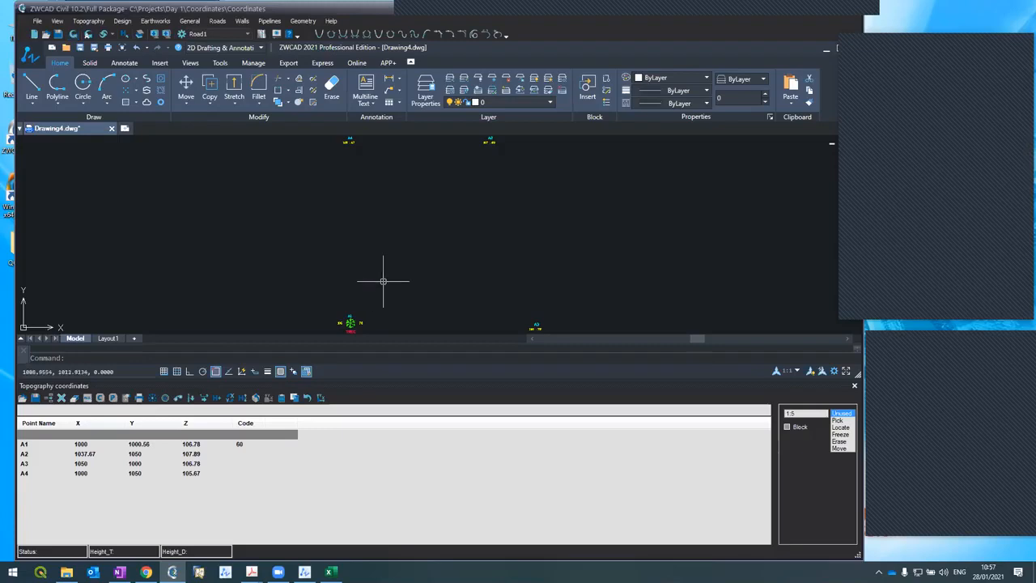
pyautogui.press('XF86AudioRaiseVolume')
pyautogui.press('XF86AudioRaiseVolume')
pyautogui.press('XF86AudioRaiseVolume')
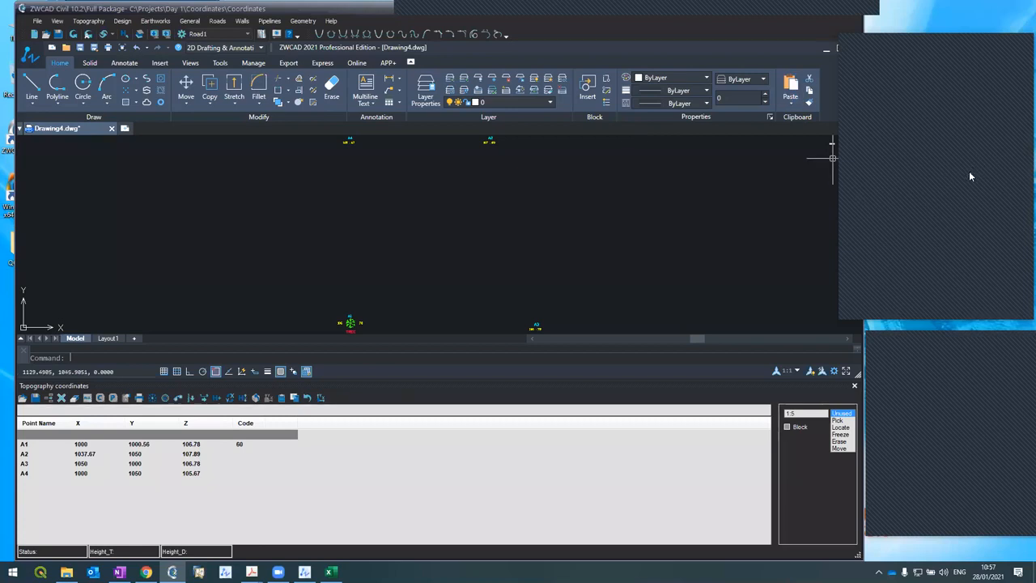
pyautogui.press('XF86AudioLowerVolume')
pyautogui.press('XF86AudioRaiseVolume')
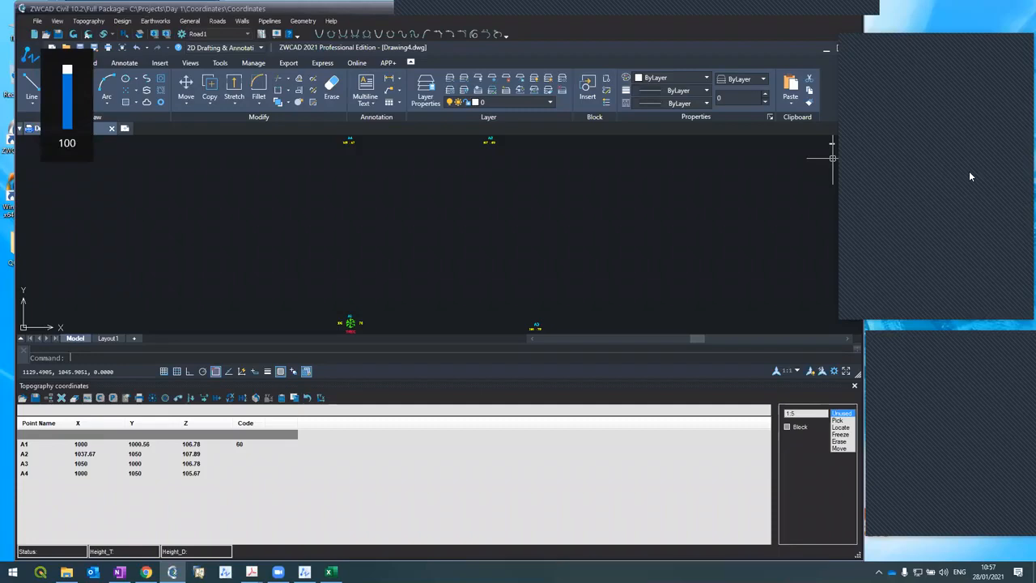
pyautogui.press('XF86AudioLowerVolume')
pyautogui.press('XF86AudioLowerVolume')
pyautogui.press('XF86AudioLowerVolume')
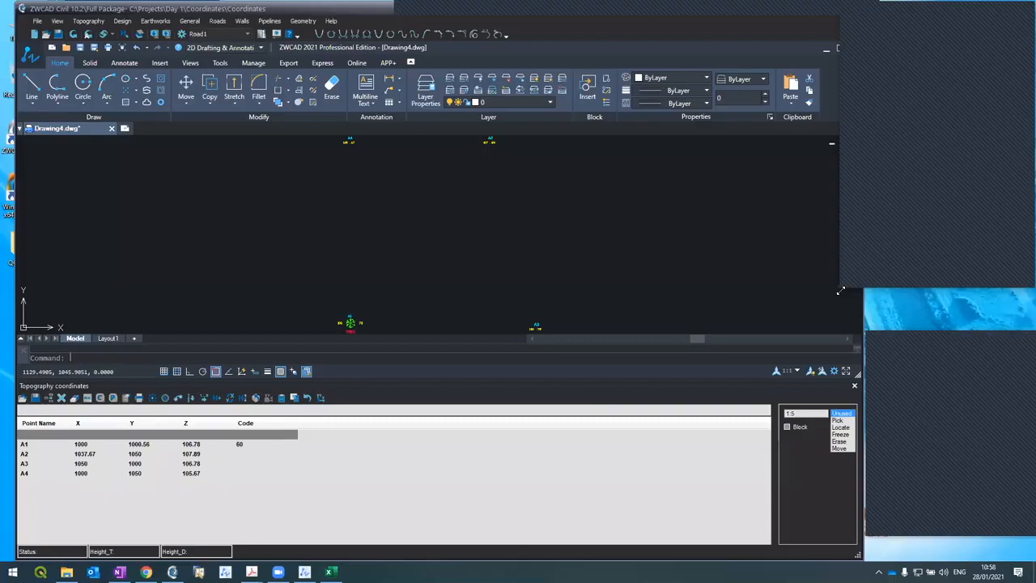
pyautogui.moveTo(839, 289); pyautogui.dragTo(848, 312)
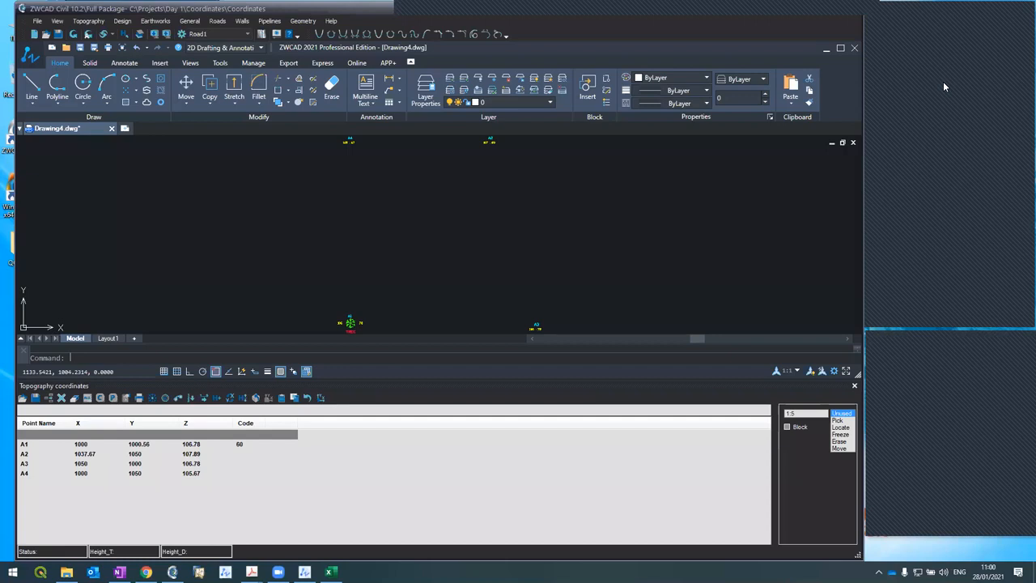
pyautogui.press('XF86AudioRaiseVolume')
pyautogui.press('XF86AudioRaiseVolume')
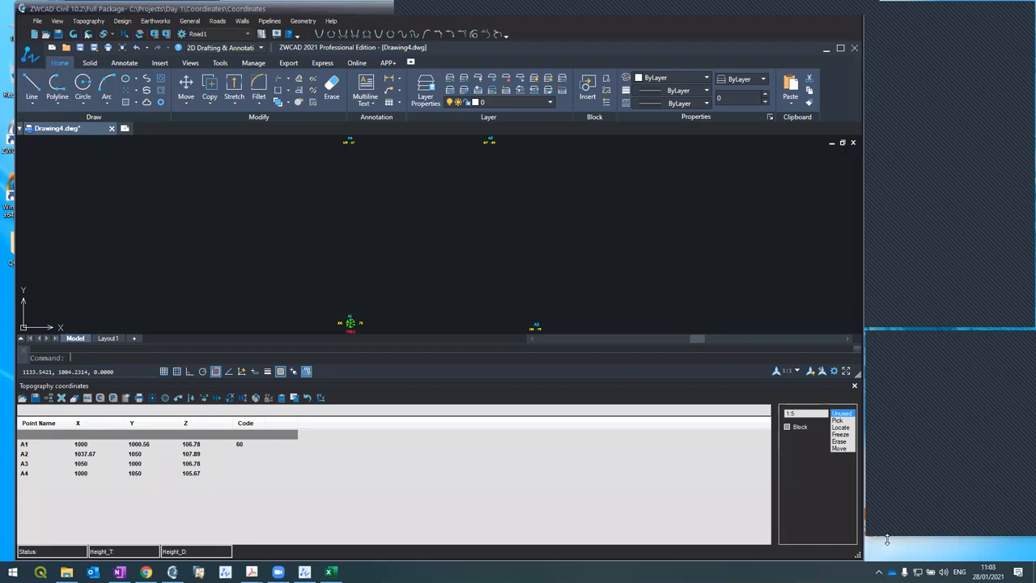
pyautogui.moveTo(887, 539); pyautogui.dragTo(890, 553)
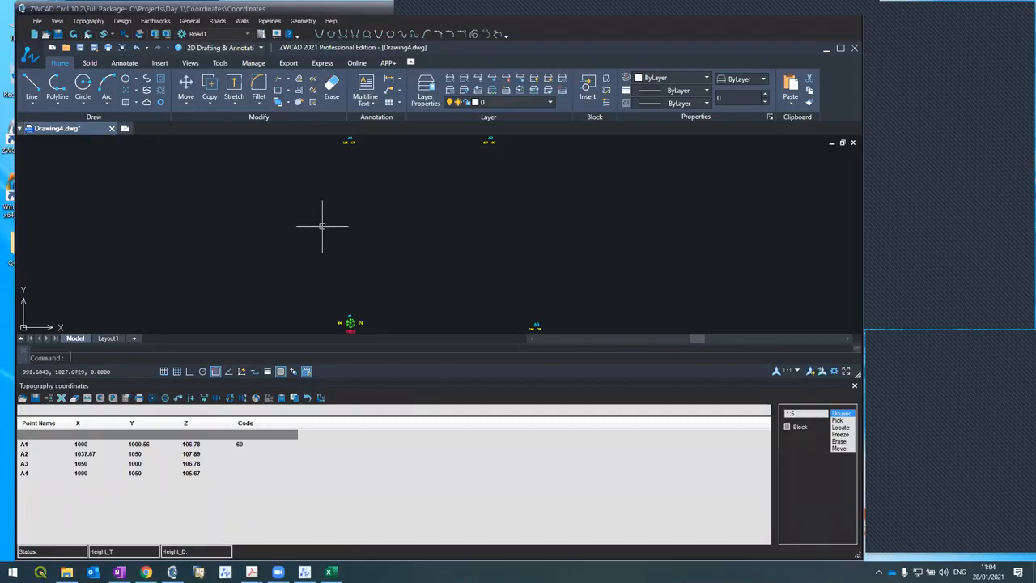
# Examine the coordinate records of points A1 to A4 in the topography coordinates table
pyautogui.click(76, 454)
pyautogui.click(77, 446)
pyautogui.click(78, 457)
pyautogui.click(80, 464)
pyautogui.click(81, 474)
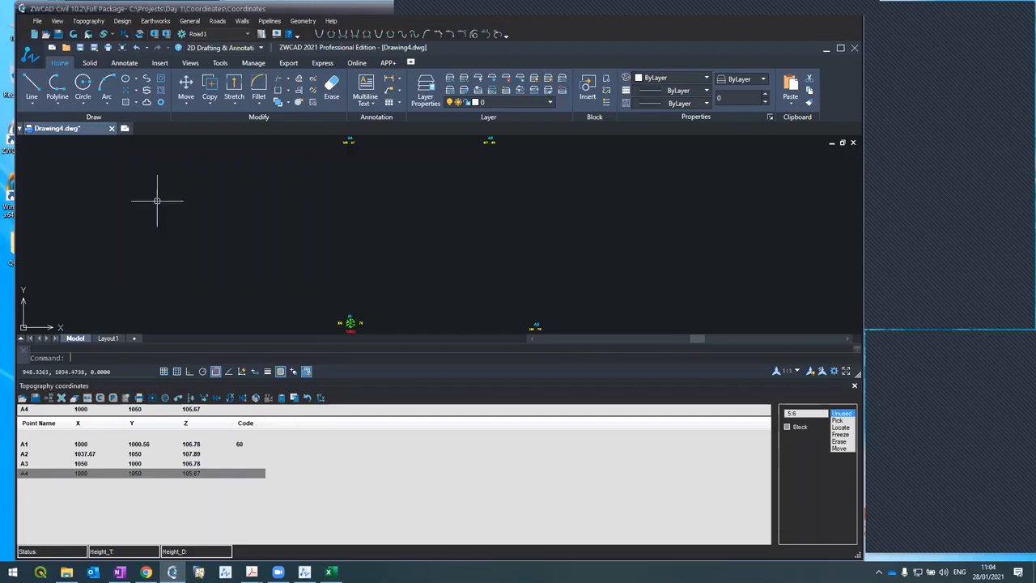
# Restore the civil design window, move it to the screen's left edge and make it slightly taller
pyautogui.doubleClick(113, 9)
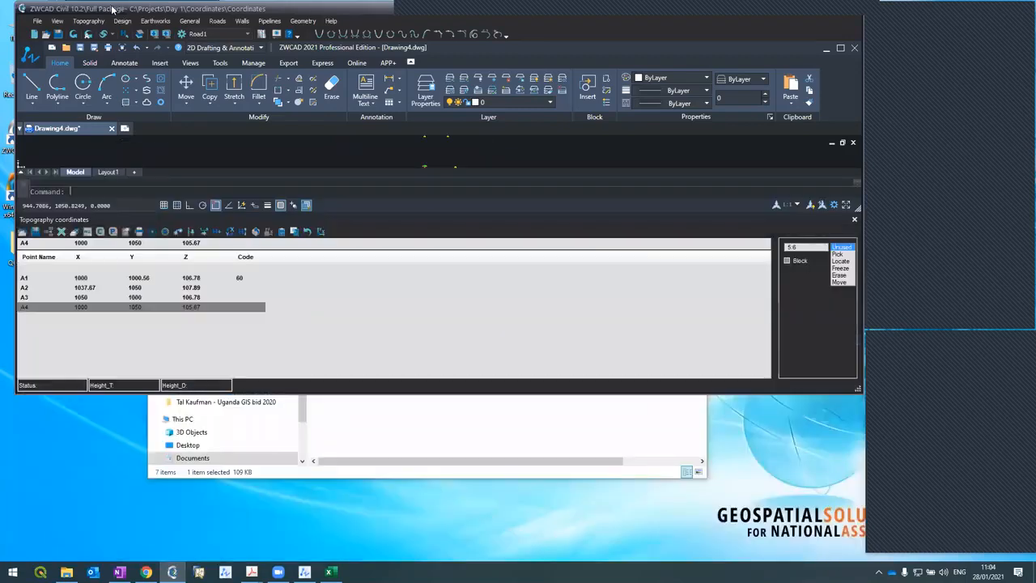
pyautogui.moveTo(110, 10); pyautogui.dragTo(93, 10)
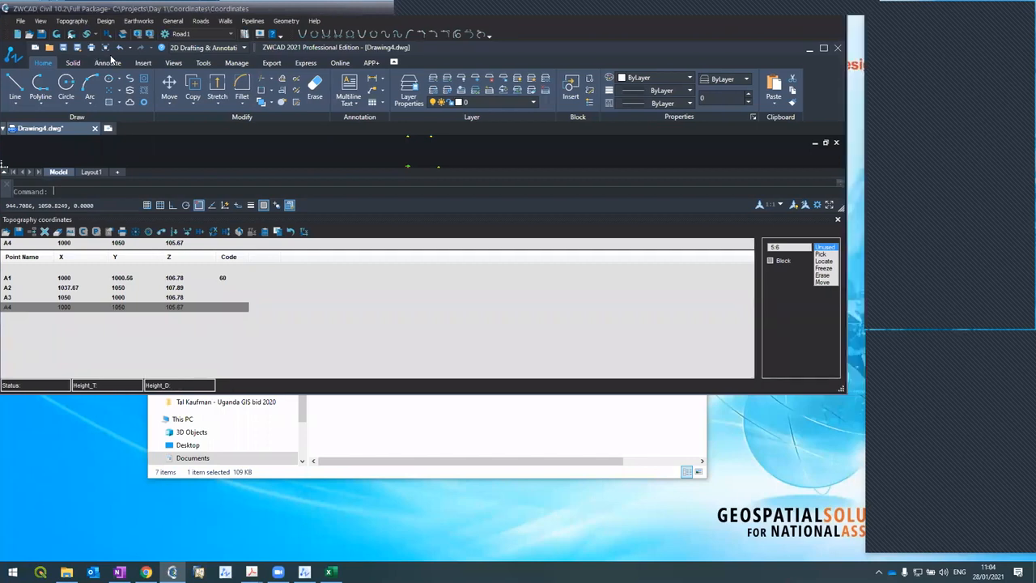
pyautogui.moveTo(220, 393); pyautogui.dragTo(223, 422)
pyautogui.moveTo(223, 431); pyautogui.dragTo(251, 530)
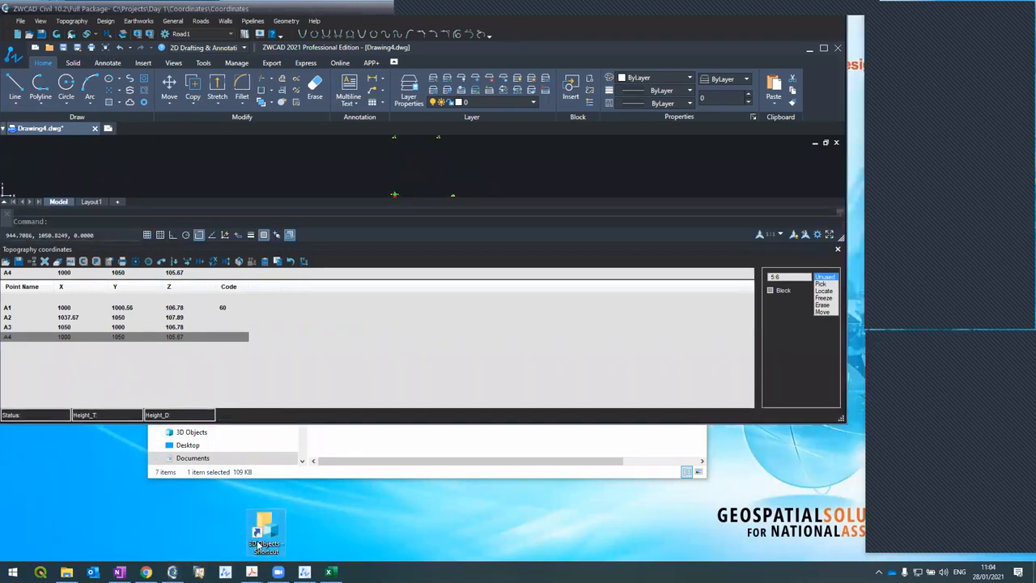
pyautogui.hotkey('shift', 'Delete')
pyautogui.press('Return')
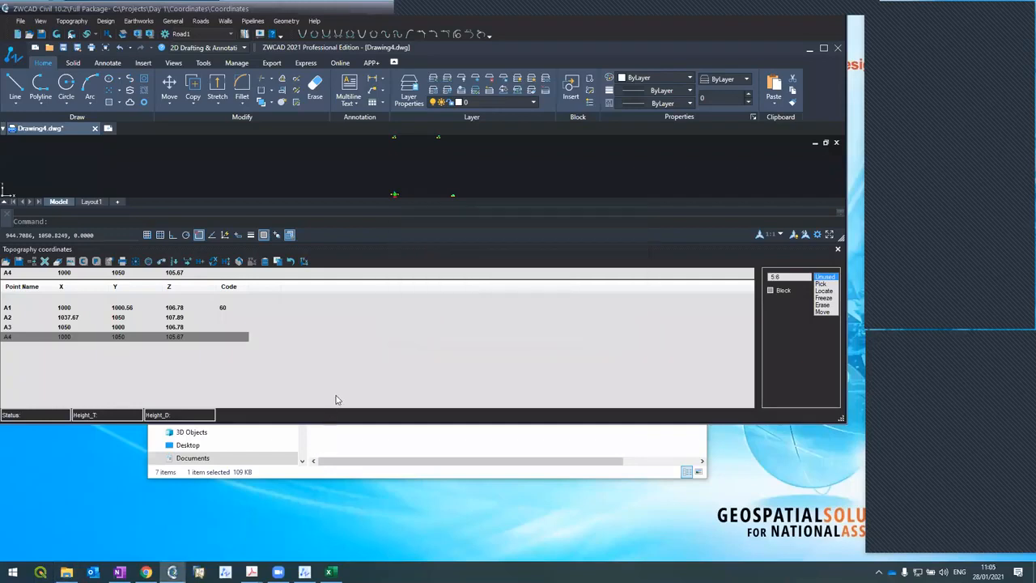
# Minimize the CC.ZWCC file explorer window and enlarge the civil design window down to the taskbar
pyautogui.click(325, 435)
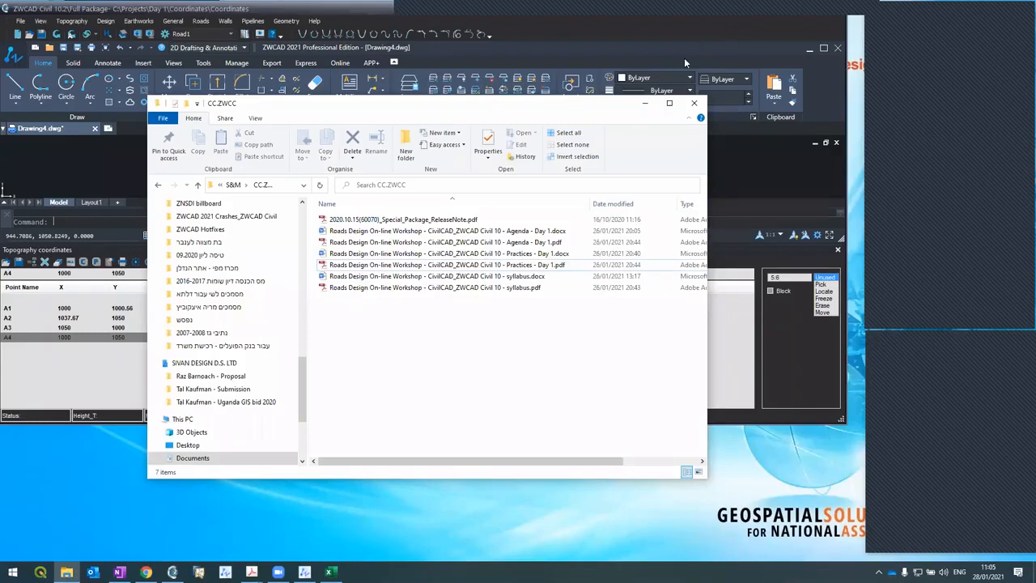
pyautogui.click(645, 103)
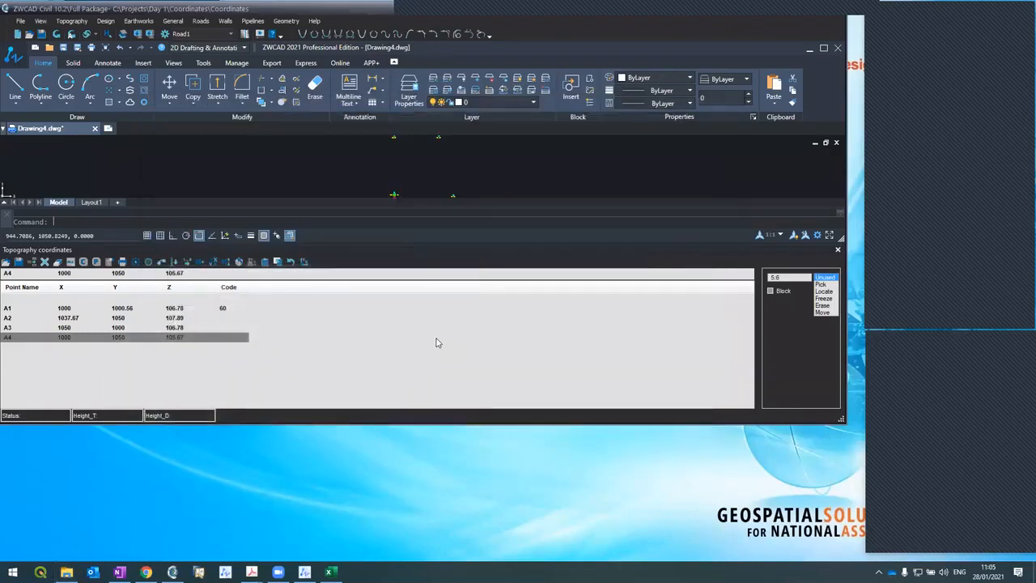
pyautogui.moveTo(420, 423); pyautogui.dragTo(421, 425)
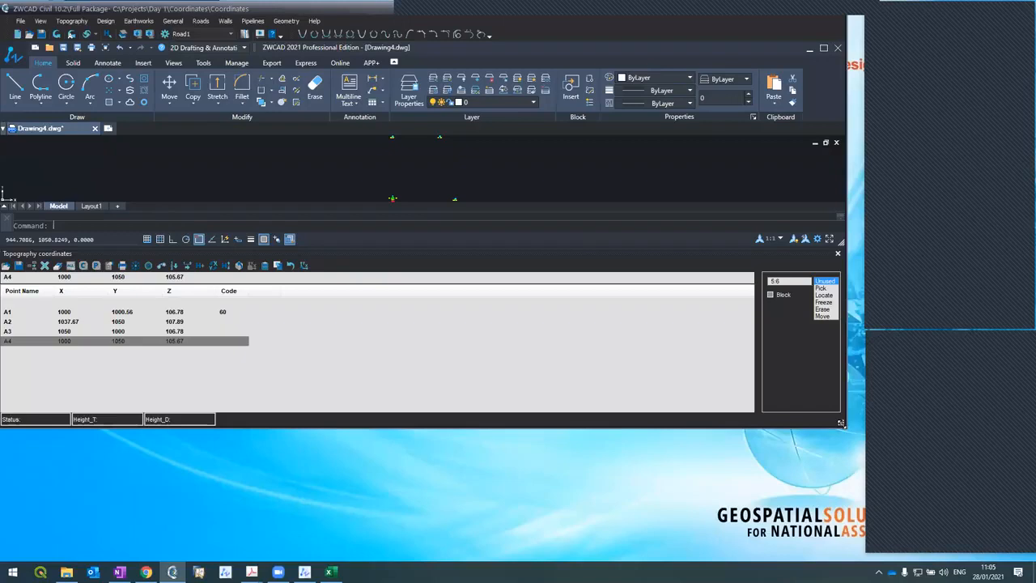
pyautogui.moveTo(840, 422); pyautogui.dragTo(855, 554)
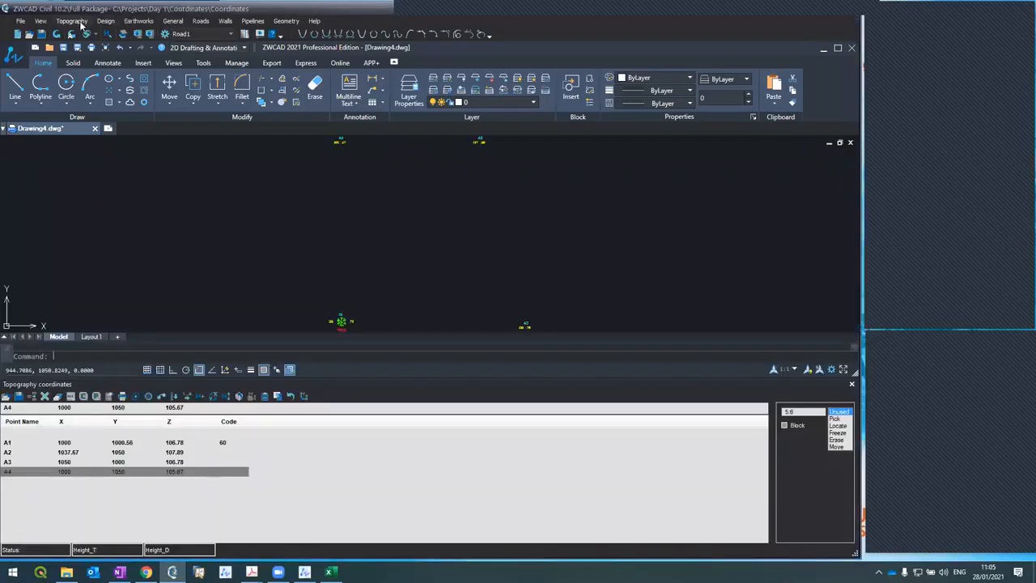
# Open the topography contours settings and shrink the coordinates table to give the drawing more height
pyautogui.click(73, 21)
pyautogui.click(86, 39)
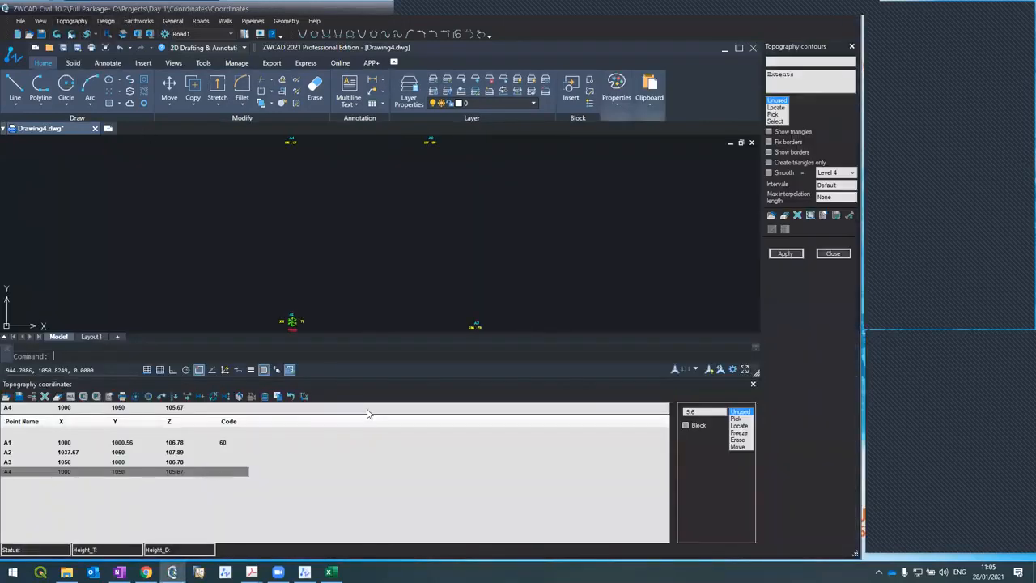
pyautogui.moveTo(324, 341); pyautogui.dragTo(333, 382)
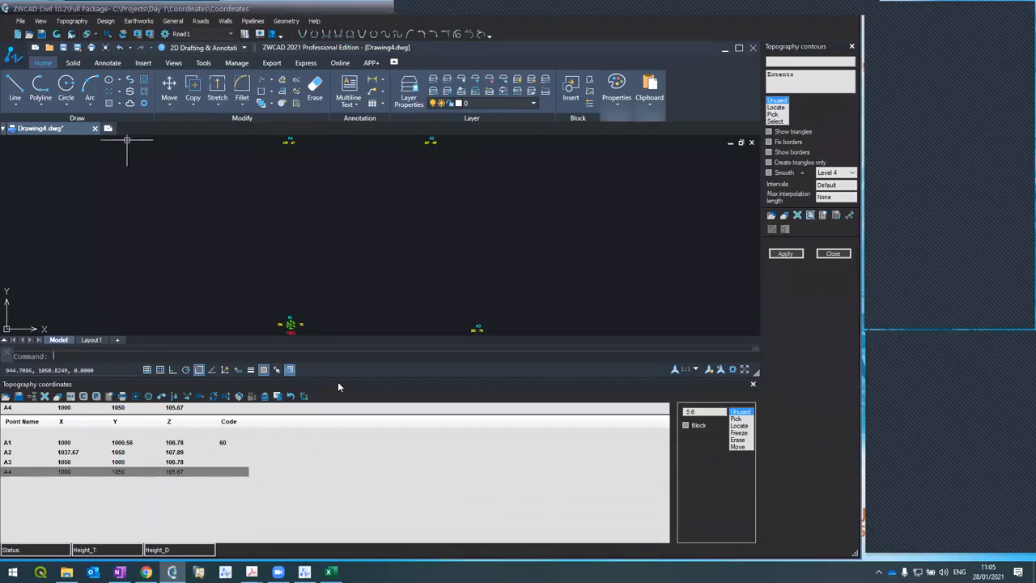
pyautogui.moveTo(337, 378); pyautogui.dragTo(338, 427)
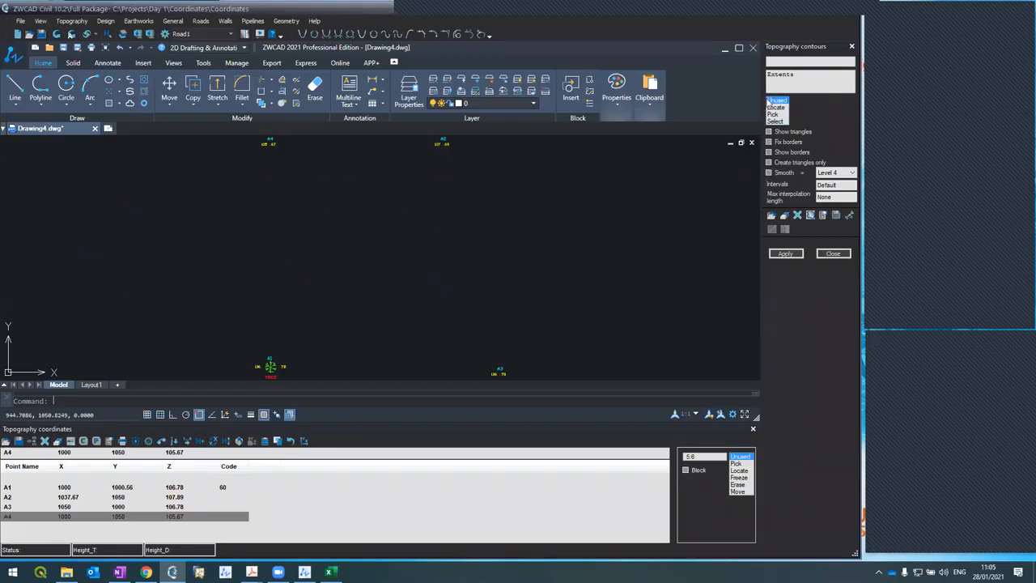
# Set the contour interval to 0.25 and generate contours for the drawing extents
pyautogui.click(824, 186)
pyautogui.write('0')
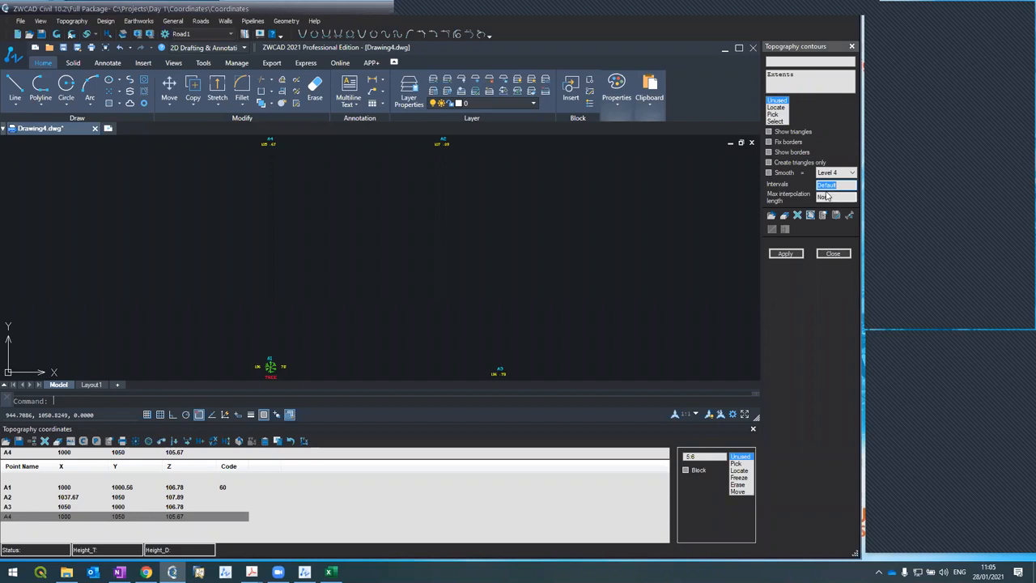
pyautogui.write('.25')
pyautogui.click(785, 253)
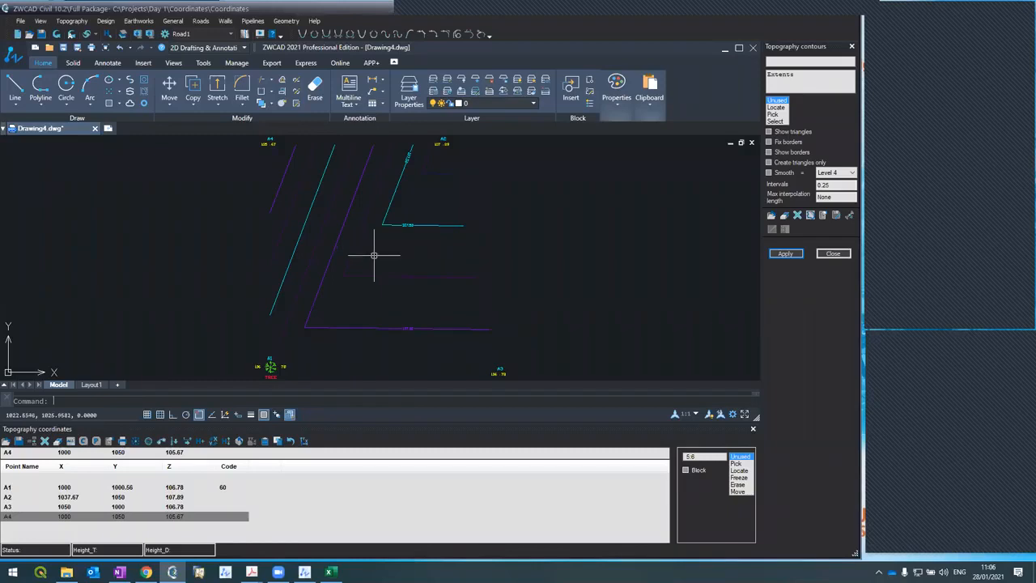
# Pick two new coordinate points at about (1069.95, 1035.23) outside the contours and (1022.07, 1025.37) inside them, and redraw the points
pyautogui.click(737, 464)
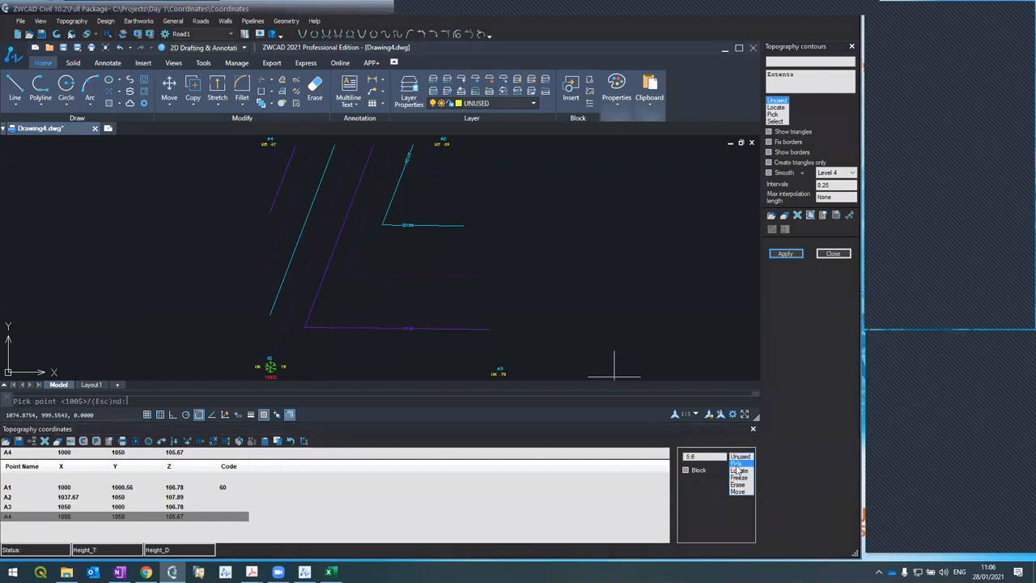
pyautogui.click(591, 213)
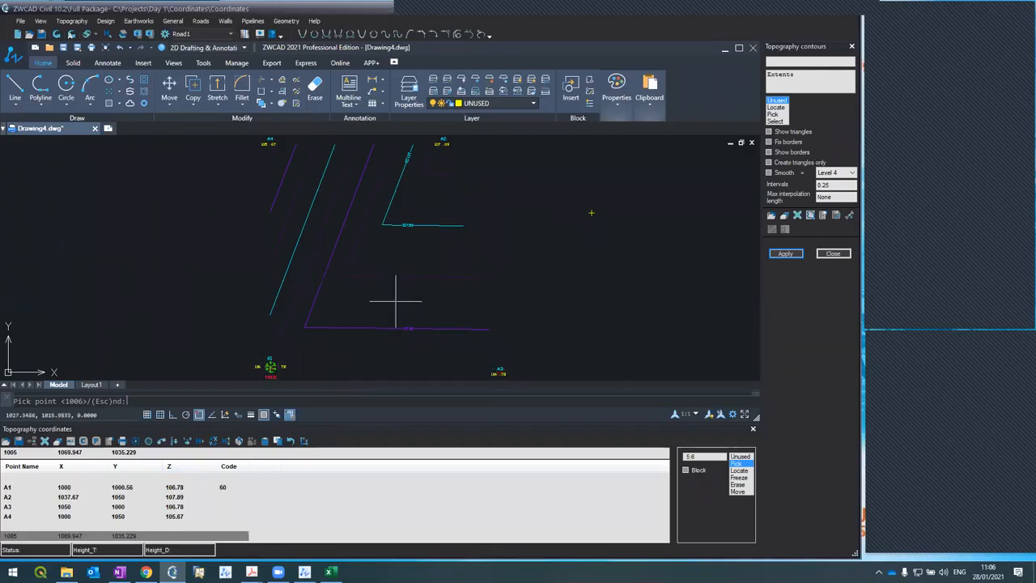
pyautogui.click(371, 258)
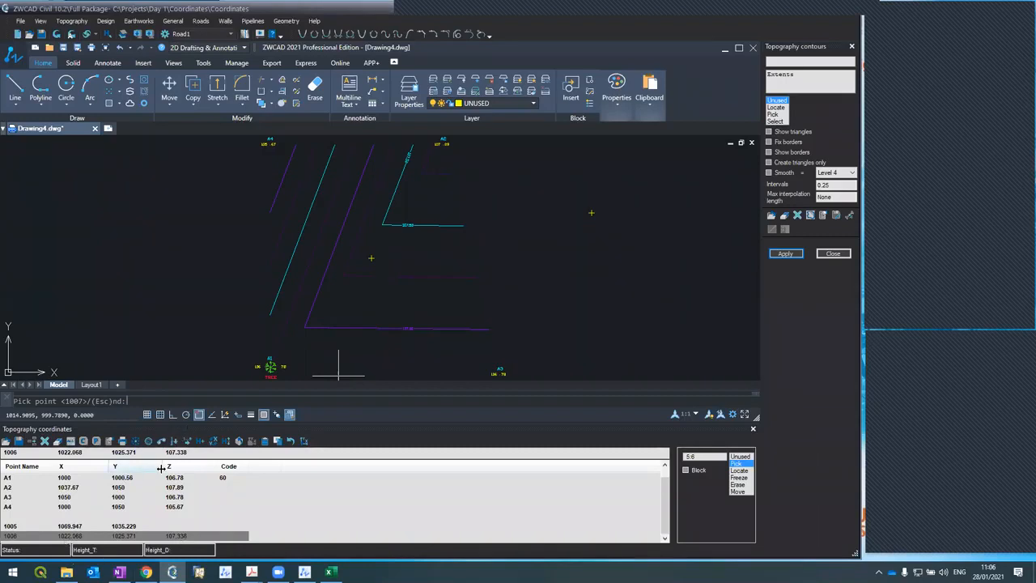
pyautogui.click(57, 35)
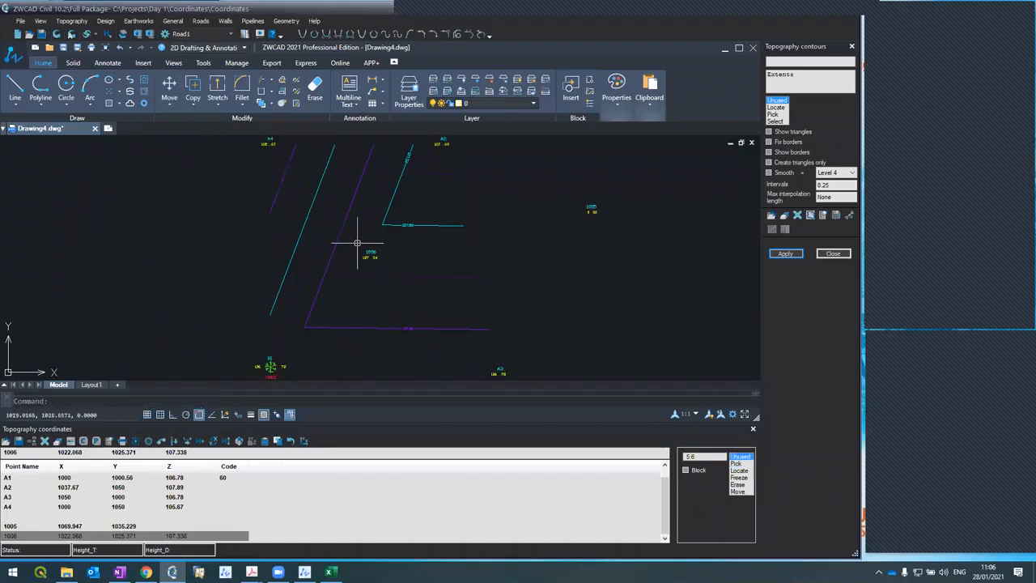
# Set the elevation of the point inside the contours to 112.338 and redraw the coordinate points
pyautogui.scroll(5, 357, 243)
pyautogui.scroll(-5, 345, 273)
pyautogui.scroll(2, 341, 268)
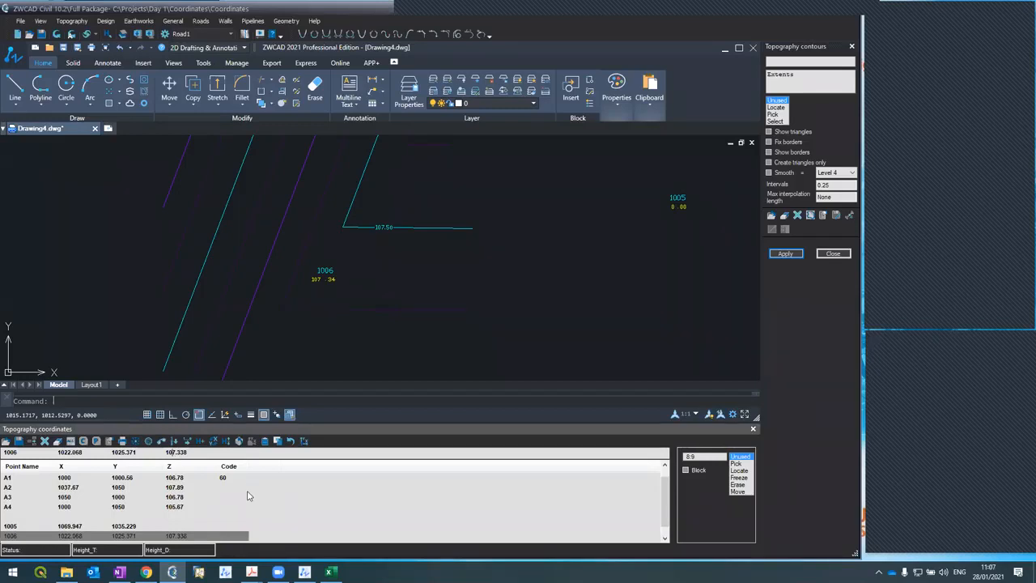
pyautogui.click(174, 452)
pyautogui.press('BackSpace')
pyautogui.press('BackSpace')
pyautogui.write('1')
pyautogui.click(53, 33)
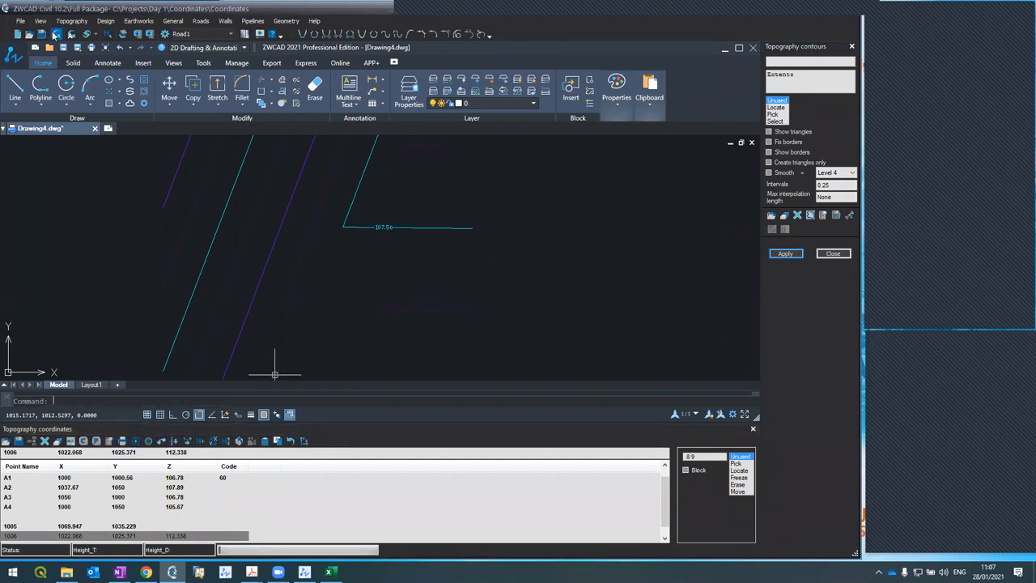
# Regenerate the contours with the raised elevation and inspect them around the inner point
pyautogui.click(785, 254)
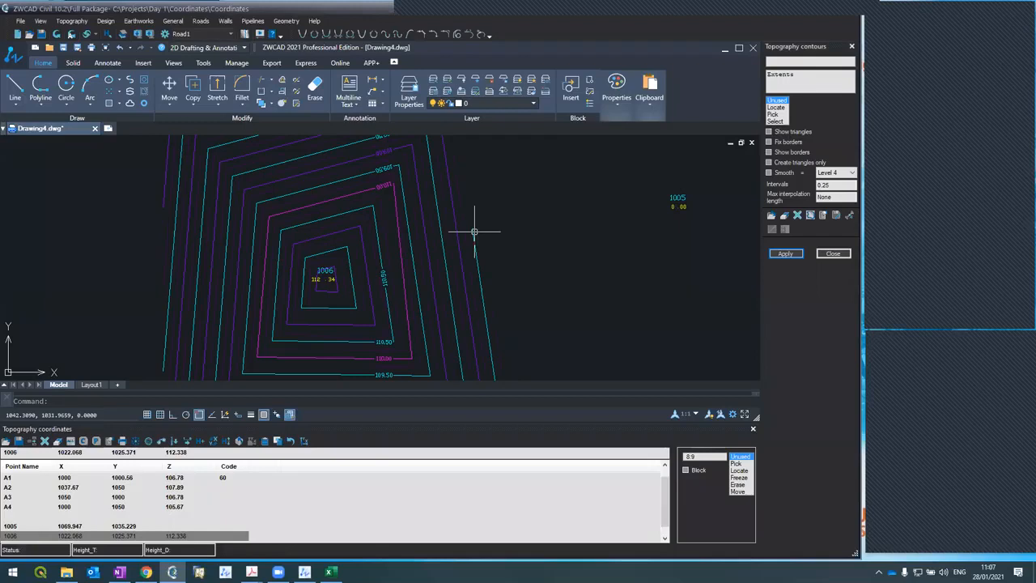
pyautogui.scroll(-3, 474, 232)
pyautogui.scroll(2, 474, 231)
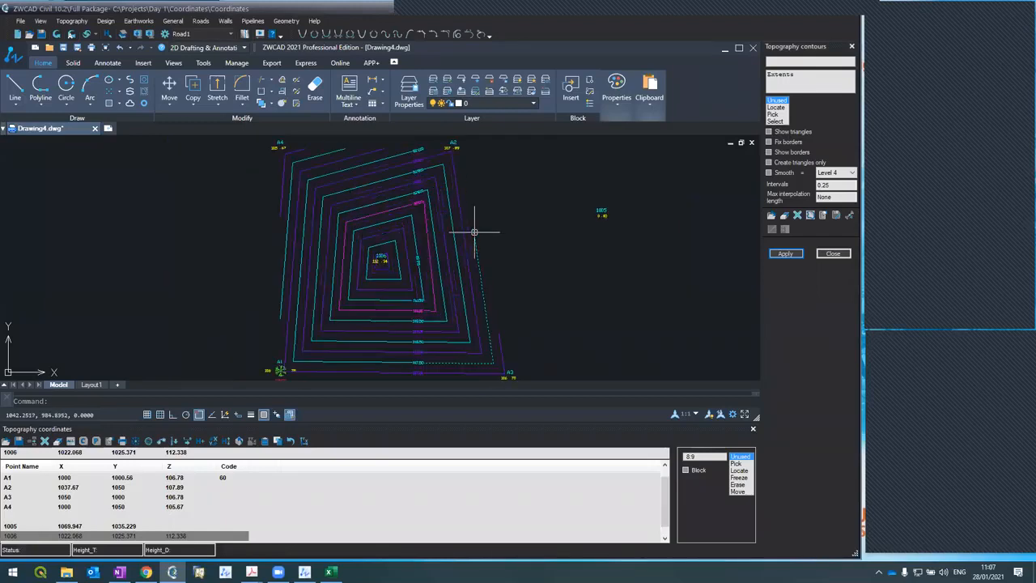
pyautogui.scroll(4, 331, 203)
pyautogui.scroll(-4, 336, 198)
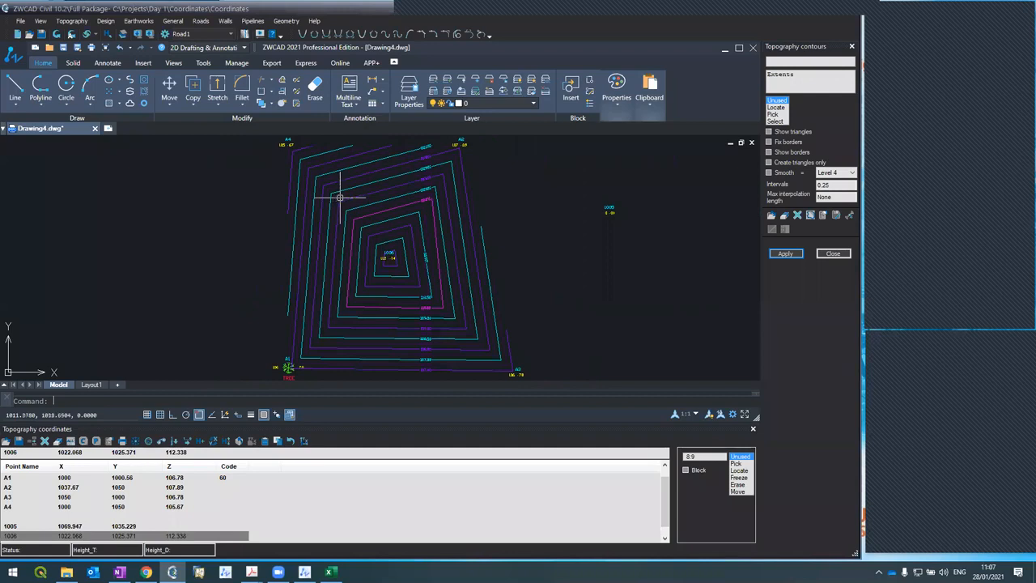
# Set the Z value of point 1006 to 110.55 and update the points in the drawing
pyautogui.scroll(4, 390, 243)
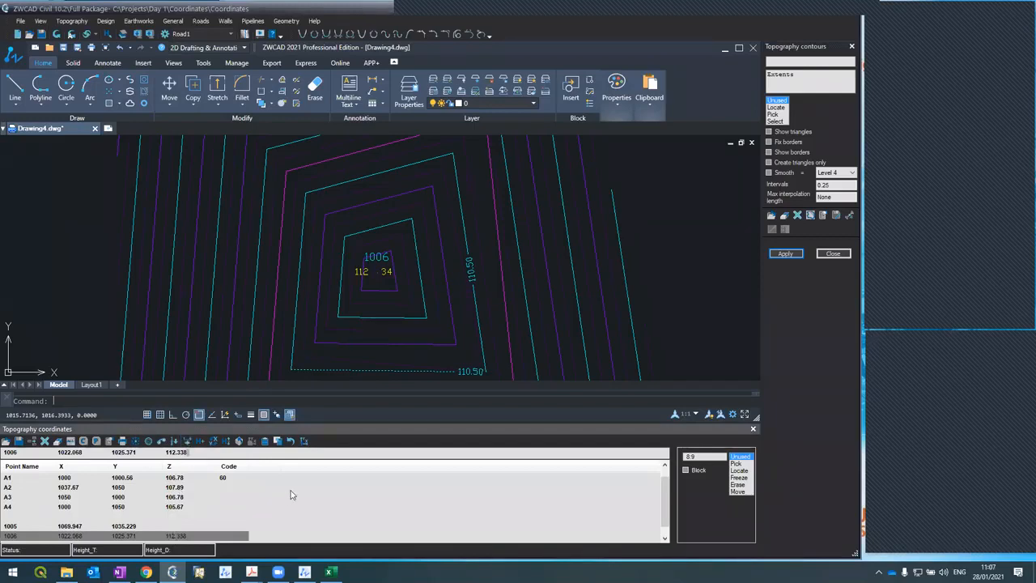
pyautogui.press('BackSpace')
pyautogui.press('BackSpace')
pyautogui.press('BackSpace')
pyautogui.press('BackSpace')
pyautogui.press('BackSpace')
pyautogui.write('0.50')
pyautogui.click(55, 34)
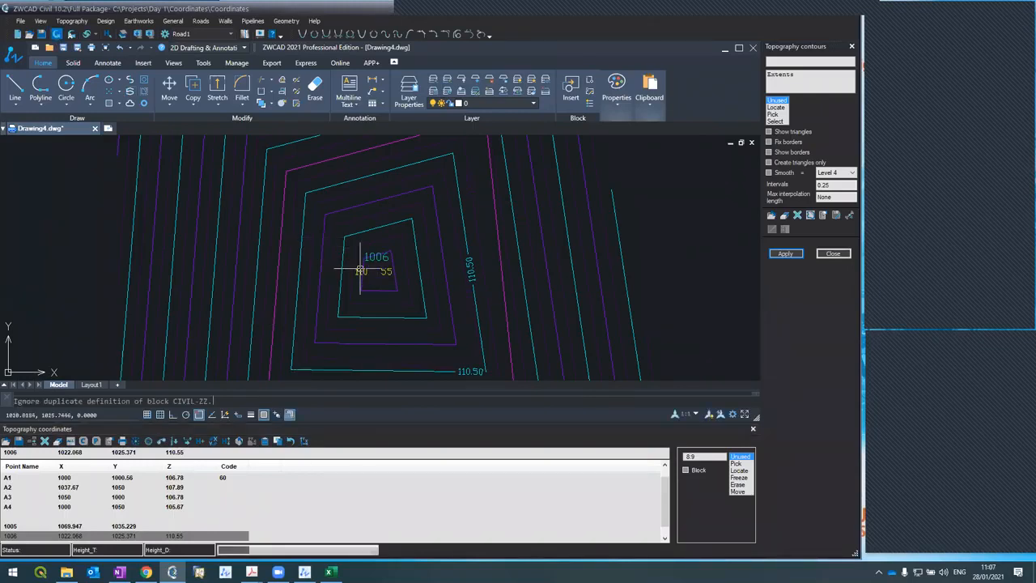
# Regenerate the contours from the 110.55 elevation and check the result around the inner point
pyautogui.click(783, 254)
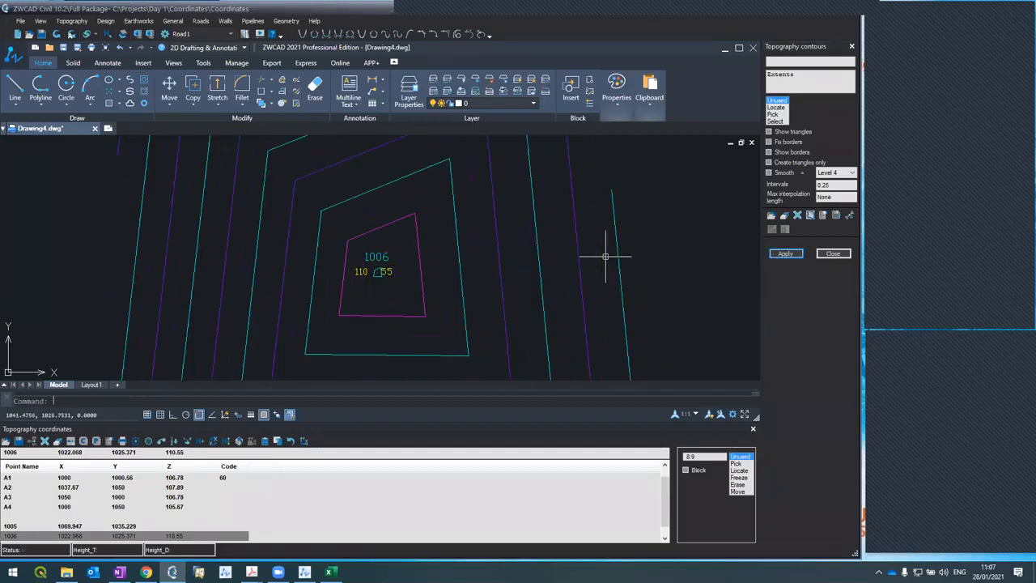
pyautogui.scroll(-5, 605, 256)
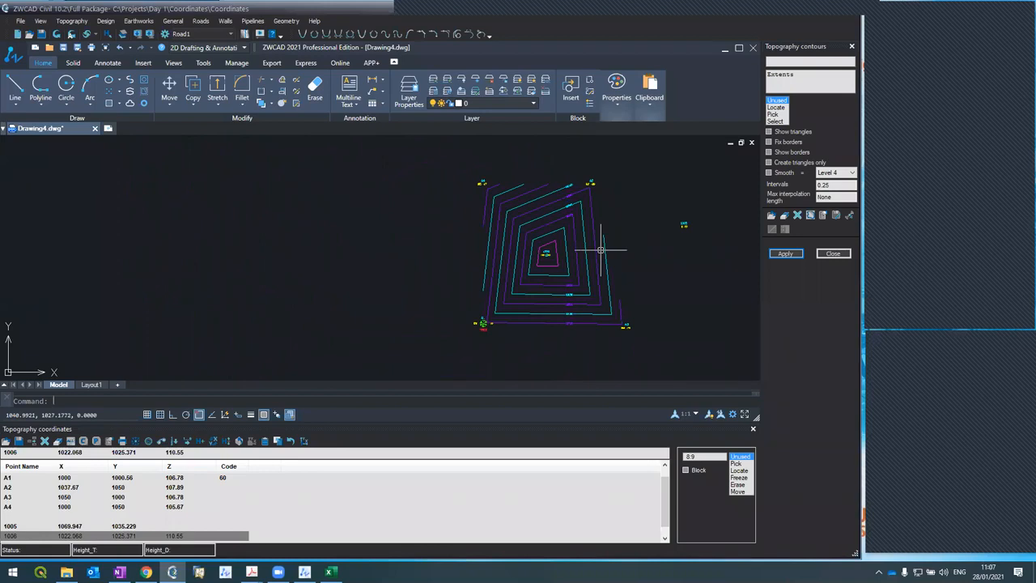
pyautogui.scroll(5, 599, 250)
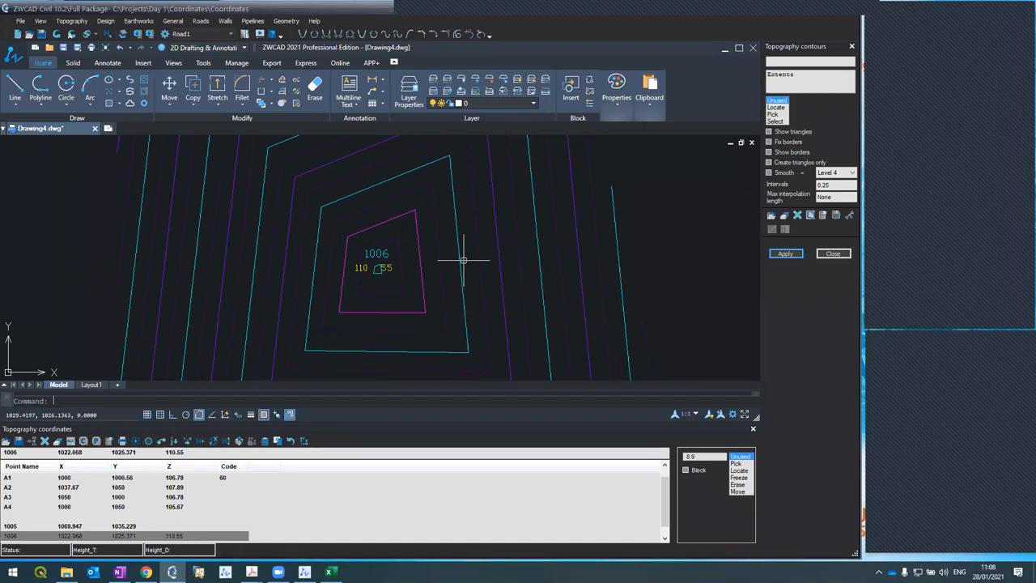
# Reload the topography contours settings and apply them again with the 0.25 interval
pyautogui.click(61, 22)
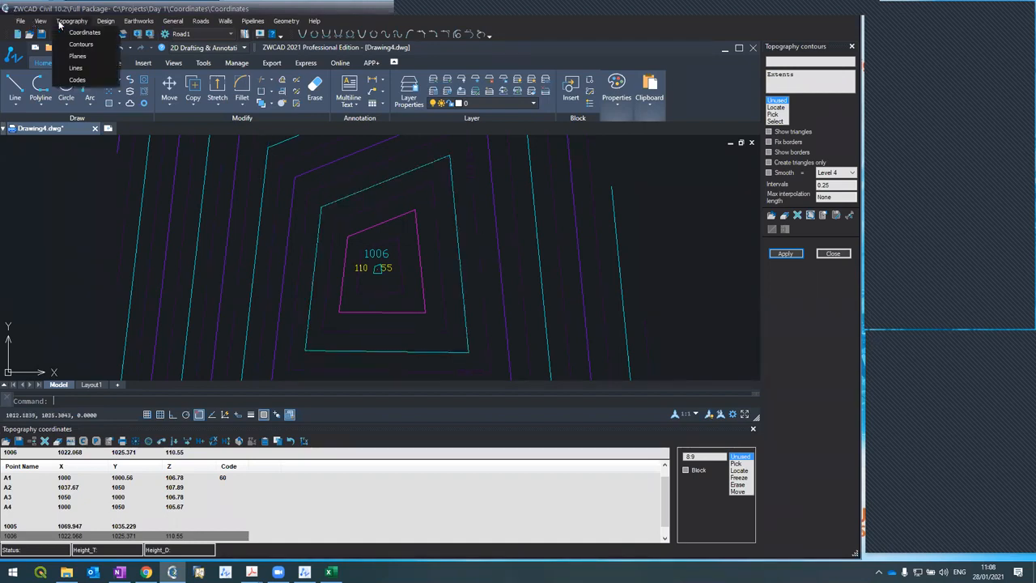
pyautogui.click(70, 46)
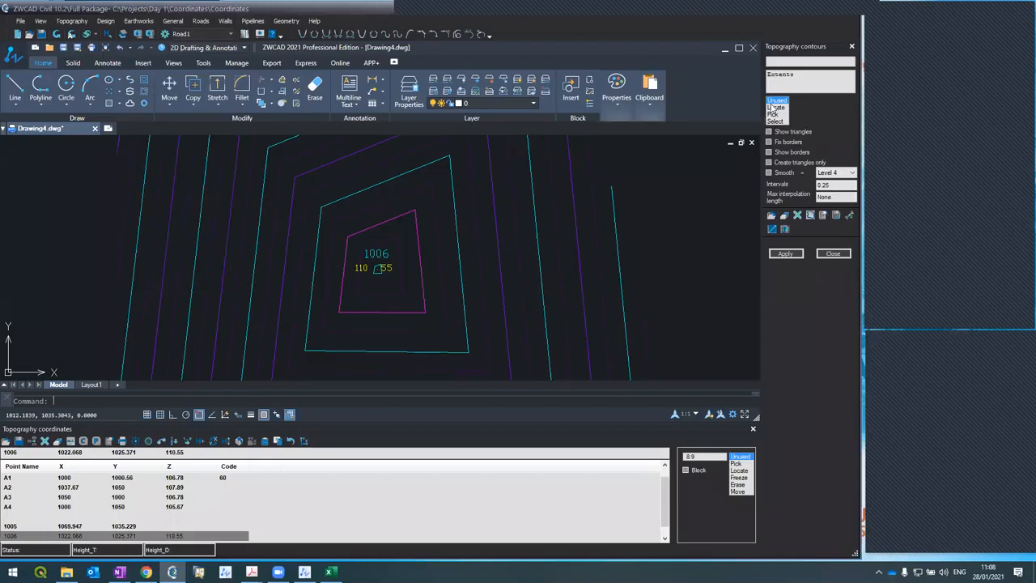
pyautogui.moveTo(835, 185); pyautogui.dragTo(782, 192)
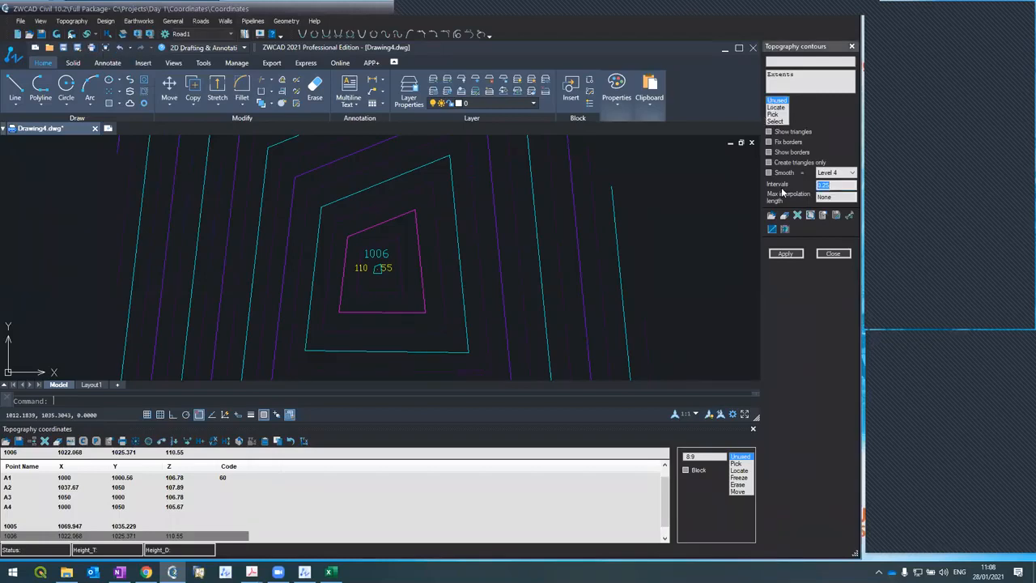
pyautogui.click(787, 254)
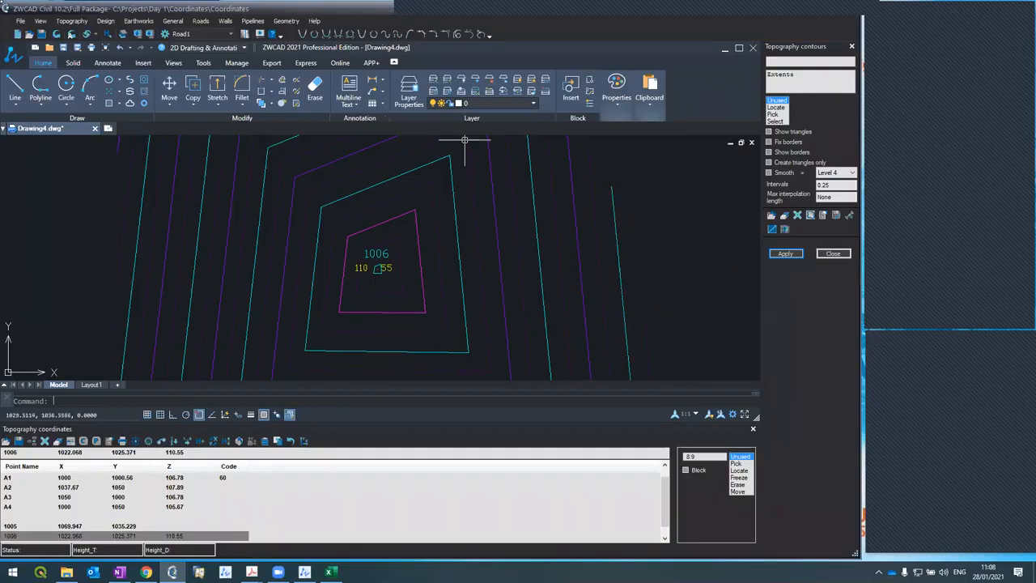
pyautogui.click(71, 21)
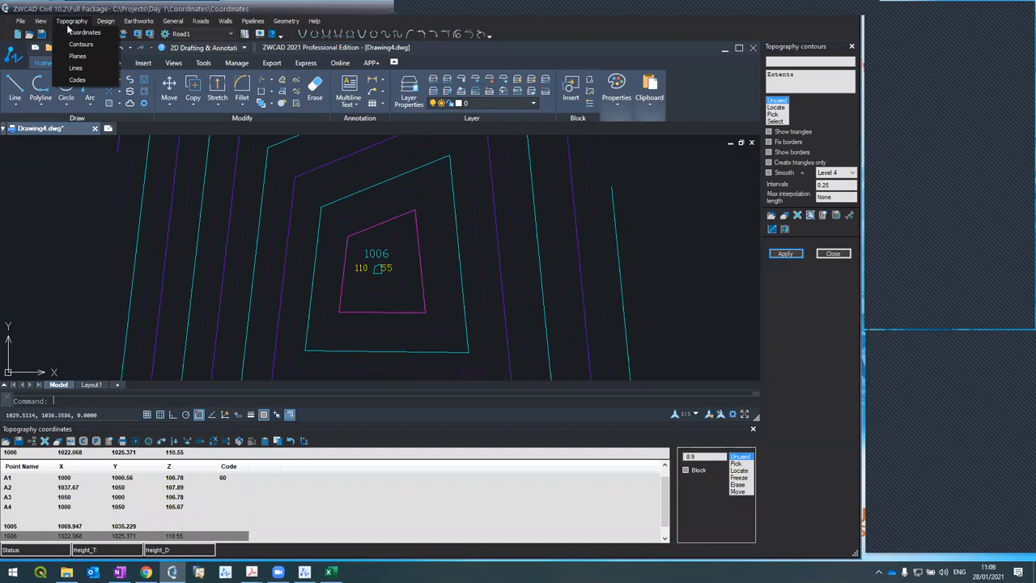
pyautogui.click(75, 21)
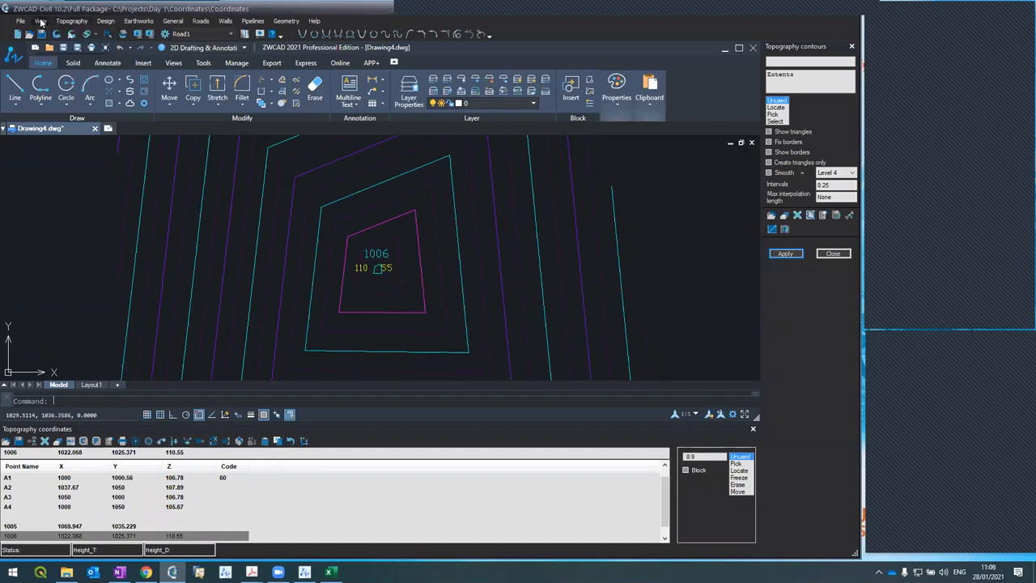
pyautogui.click(50, 21)
pyautogui.click(60, 23)
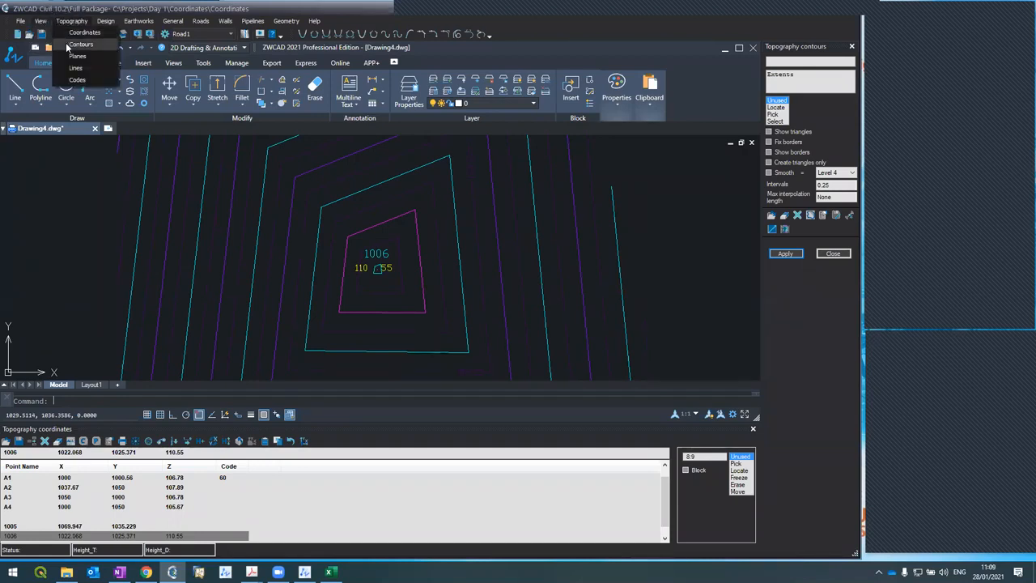
# Reopen the topography contours settings and regenerate the contours over the extents with the 0.25 interval
pyautogui.click(73, 45)
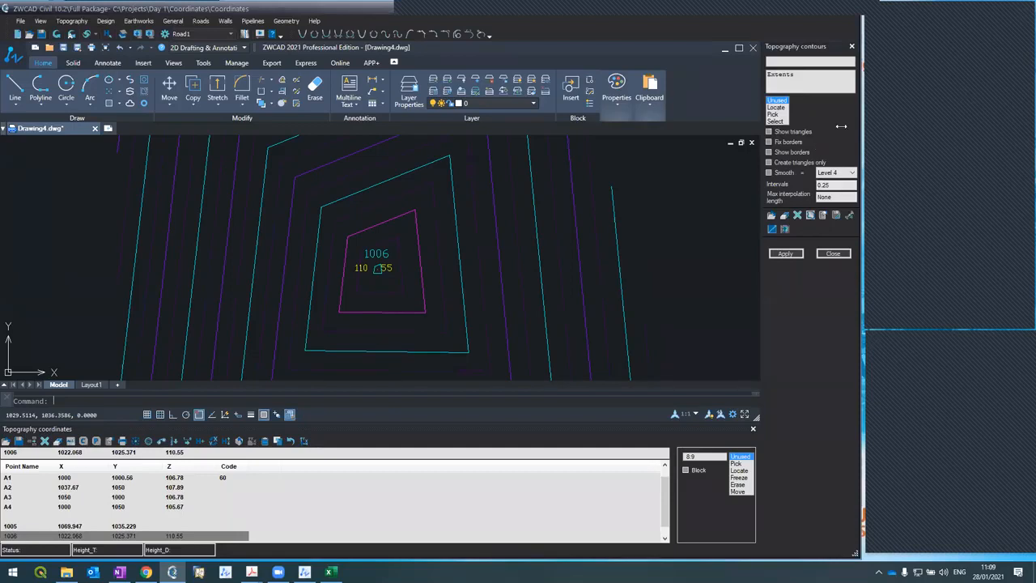
pyautogui.moveTo(823, 186); pyautogui.dragTo(722, 184)
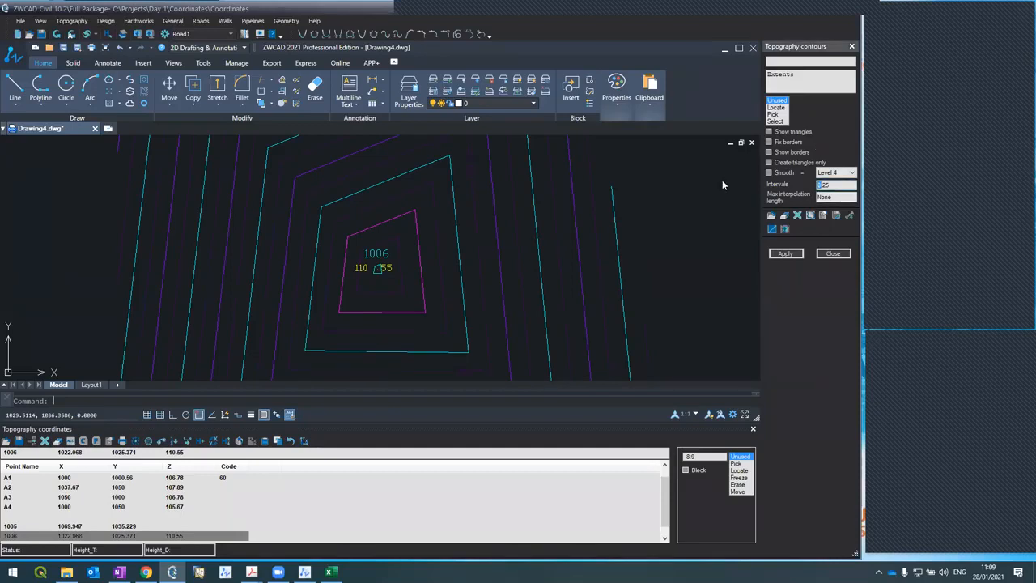
pyautogui.click(791, 257)
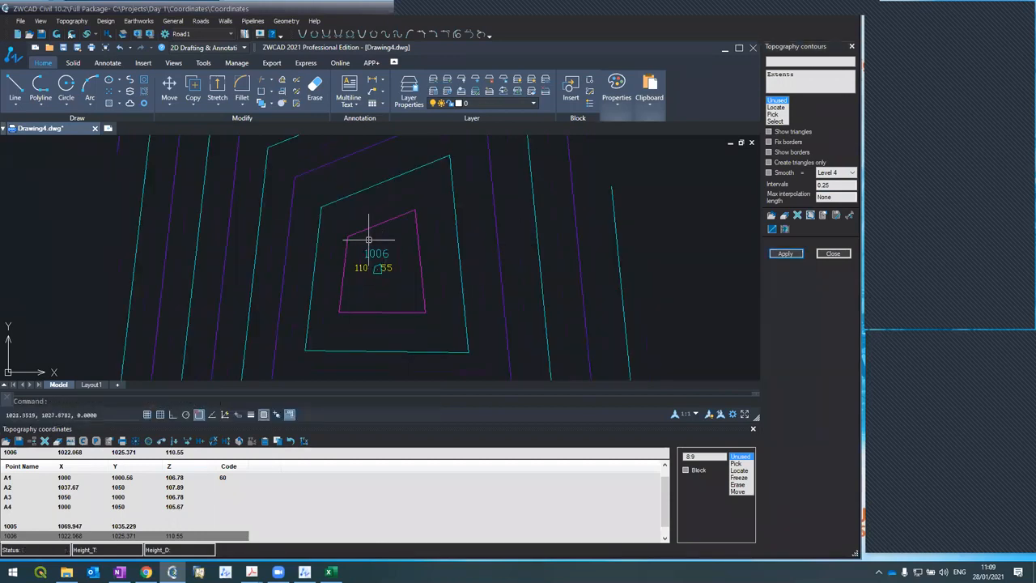
# Examine the regenerated contours around point 1006 and across the whole surface out to the corner points
pyautogui.scroll(-3, 388, 219)
pyautogui.scroll(2, 394, 217)
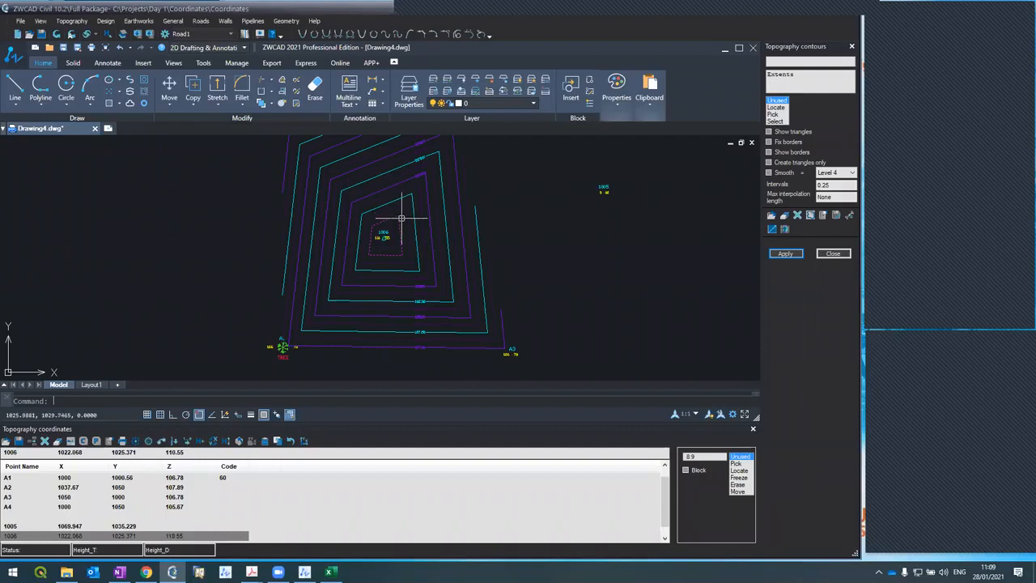
pyautogui.scroll(-2, 400, 215)
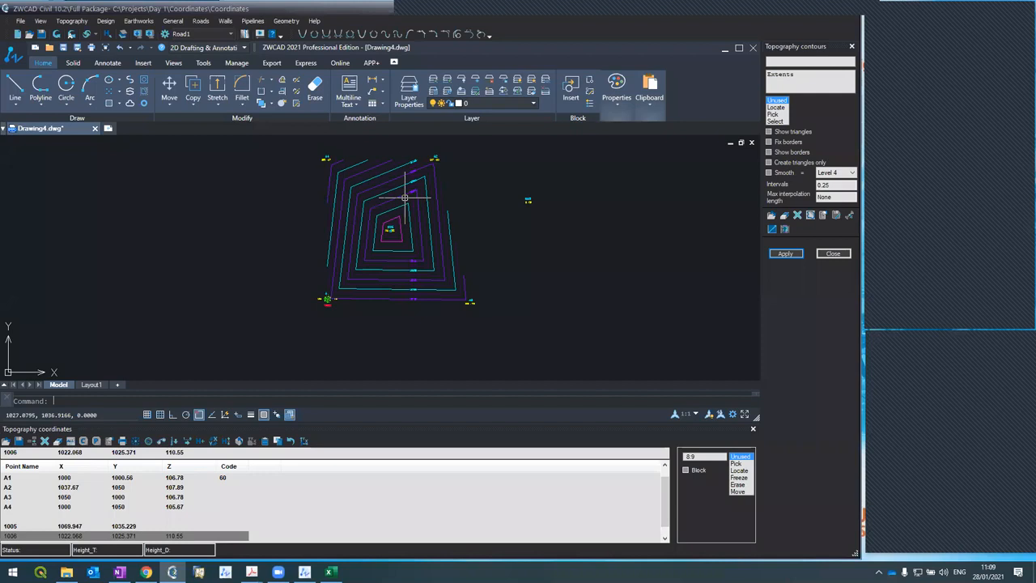
pyautogui.scroll(2, 405, 196)
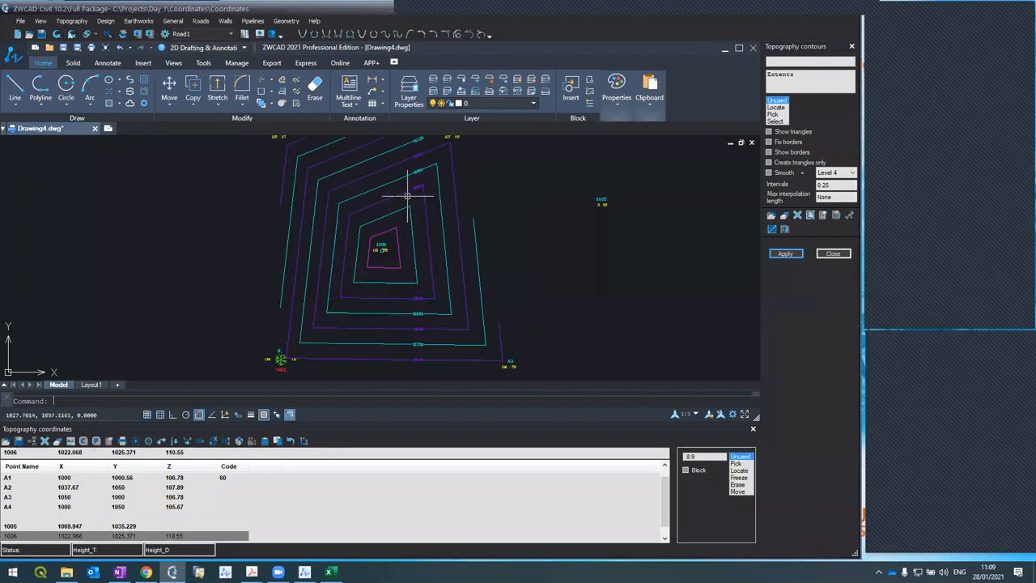
pyautogui.scroll(-3, 409, 193)
pyautogui.scroll(-1, 409, 191)
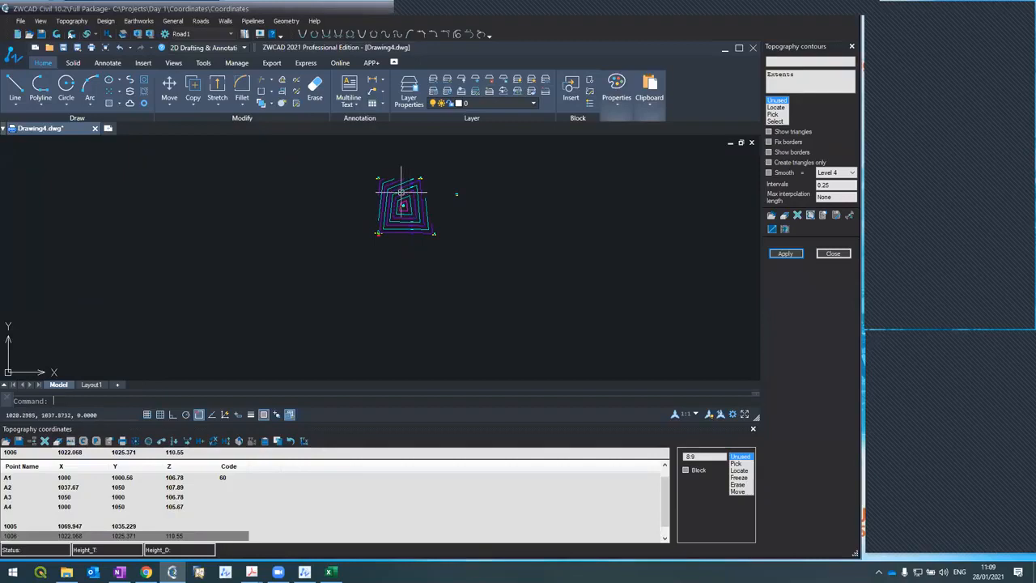
pyautogui.scroll(-2, 403, 193)
pyautogui.scroll(5, 393, 203)
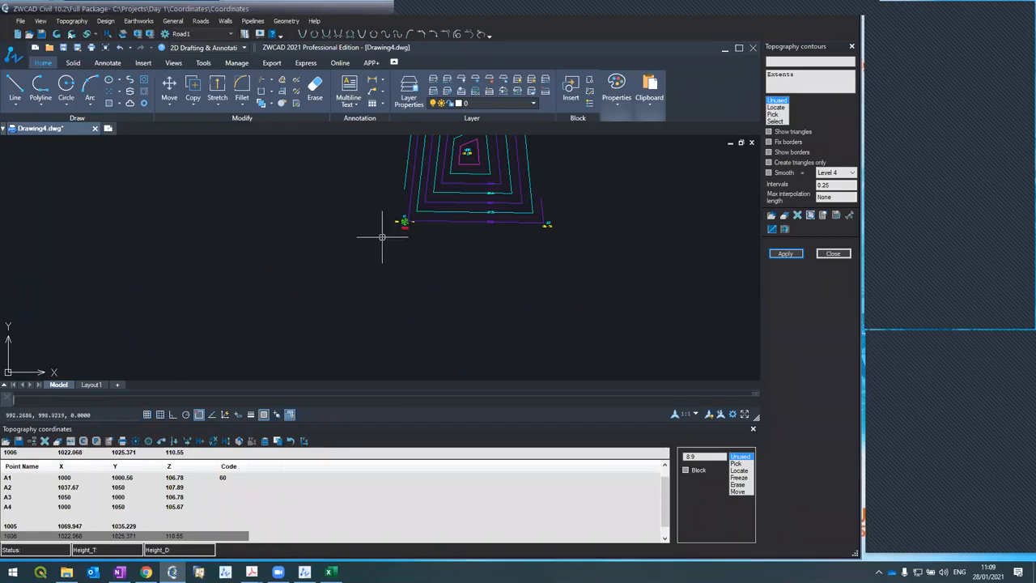
# Pick four new coordinate points southwest of A1: one at about 977, 971 and a row of three running west from about 999, 994
pyautogui.click(726, 464)
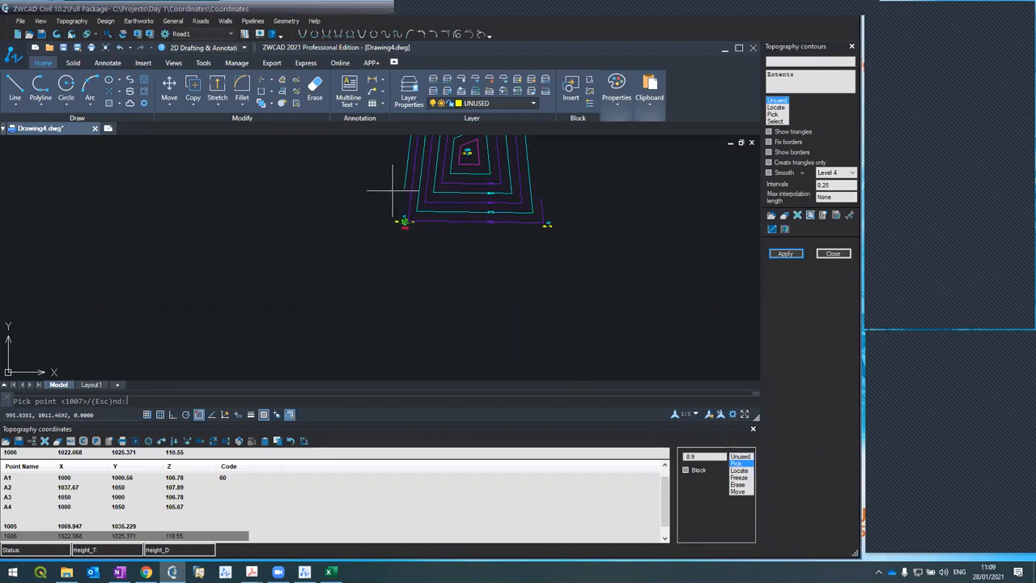
pyautogui.scroll(-2, 406, 291)
pyautogui.scroll(2, 398, 272)
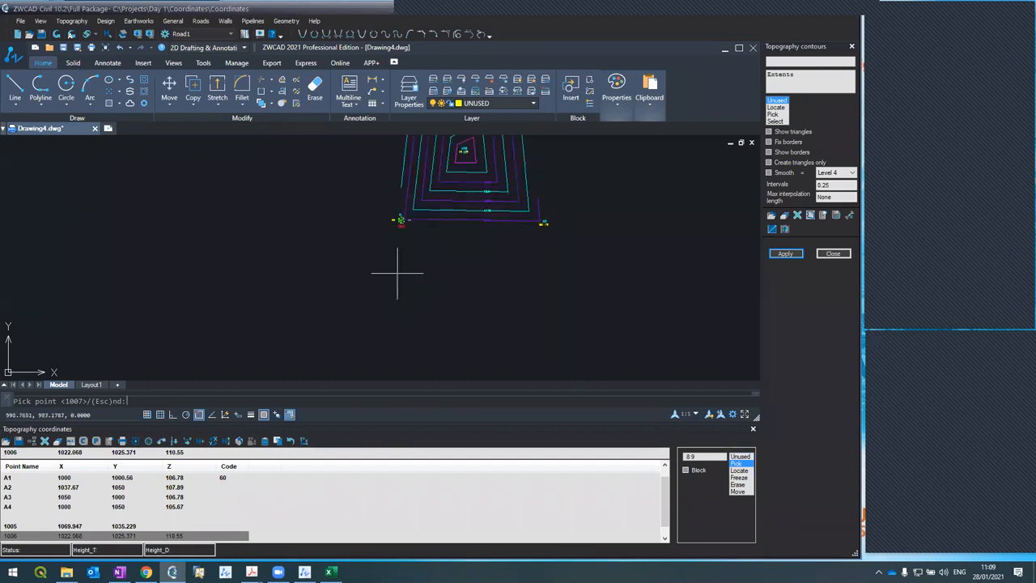
pyautogui.click(334, 308)
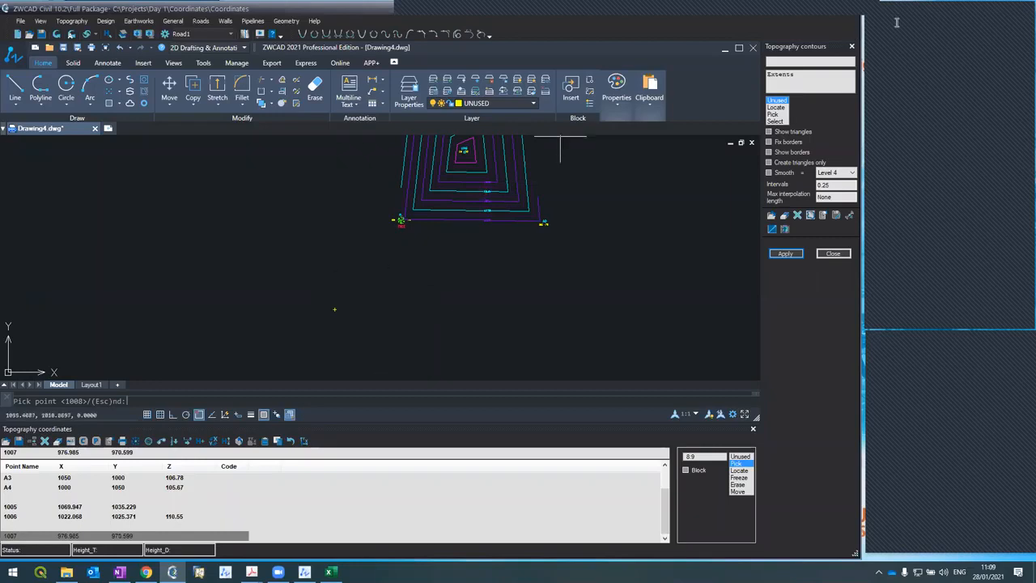
pyautogui.click(397, 243)
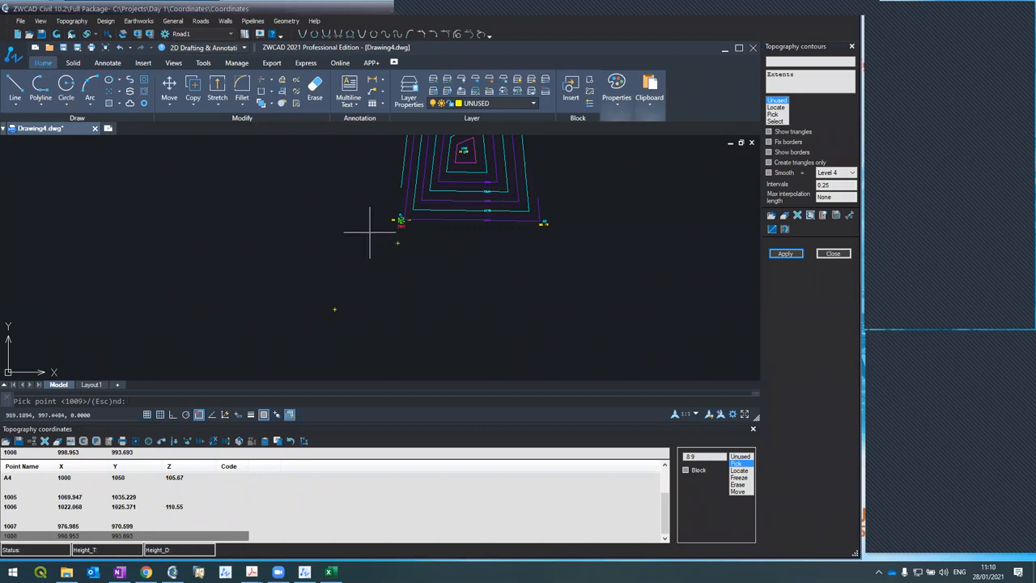
pyautogui.click(369, 232)
pyautogui.click(348, 224)
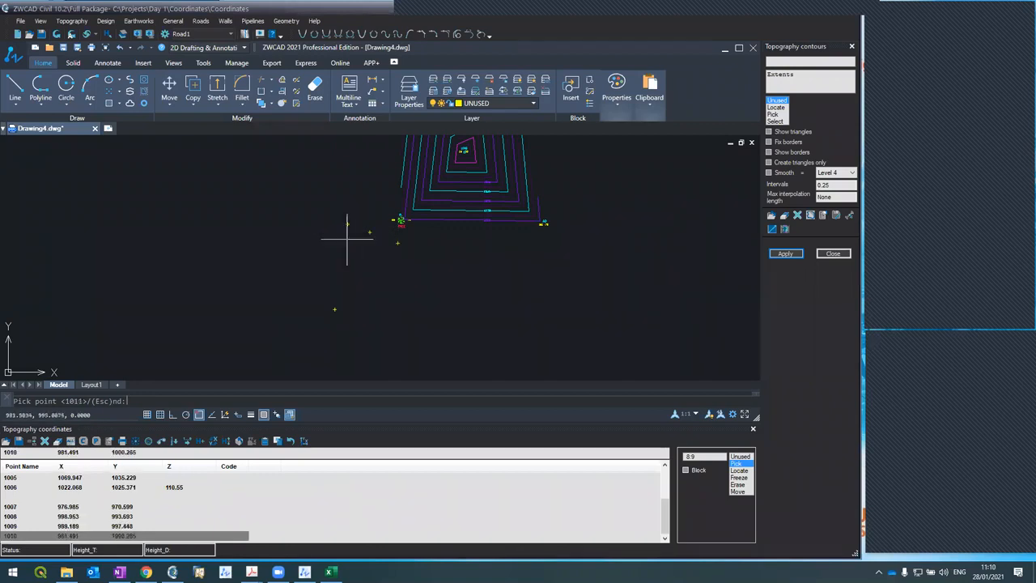
# Pick two more rows of three coordinate points south of the first row, at Y values of about 984 and 969
pyautogui.click(391, 276)
pyautogui.click(357, 270)
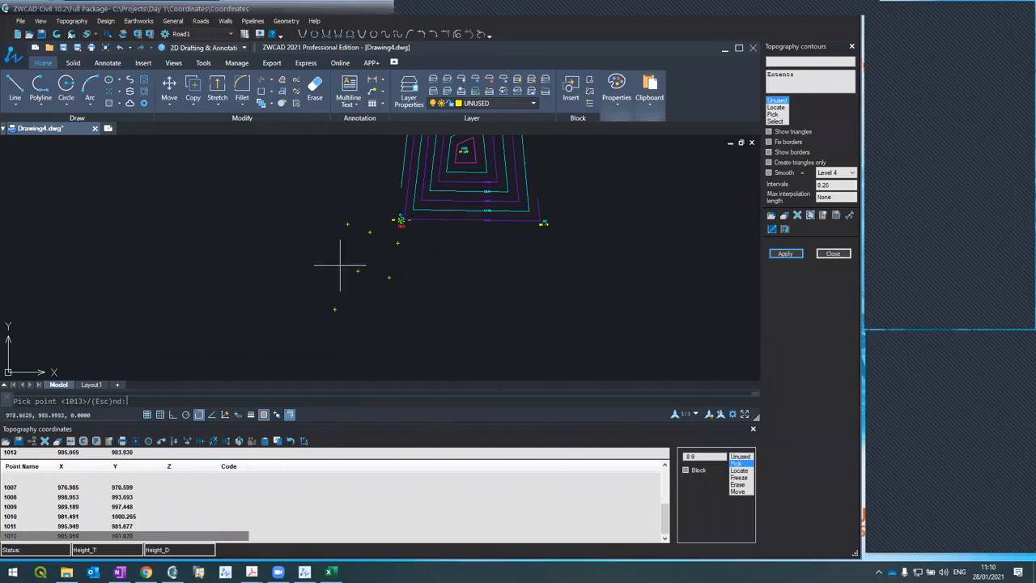
pyautogui.click(335, 263)
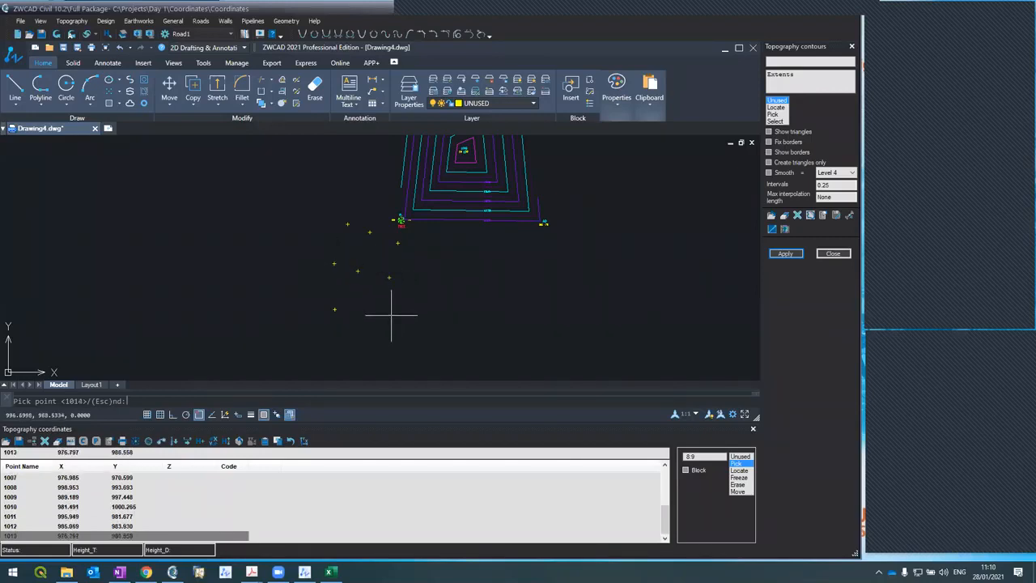
pyautogui.click(384, 307)
pyautogui.click(361, 312)
pyautogui.click(322, 322)
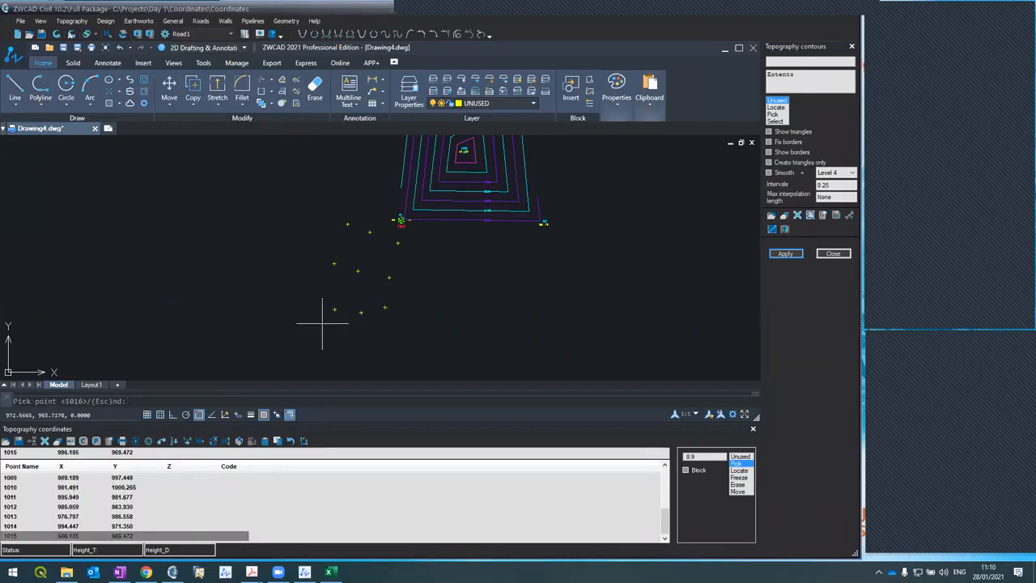
# Pick a southernmost row of three coordinate points at a Y value of about 955 and update the points in the drawing
pyautogui.click(394, 342)
pyautogui.click(361, 355)
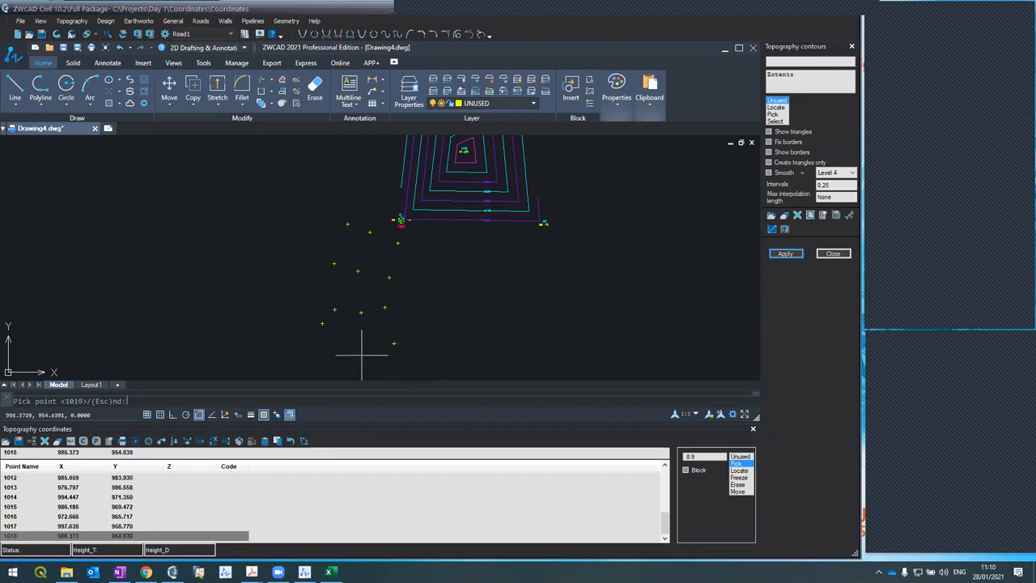
pyautogui.click(346, 362)
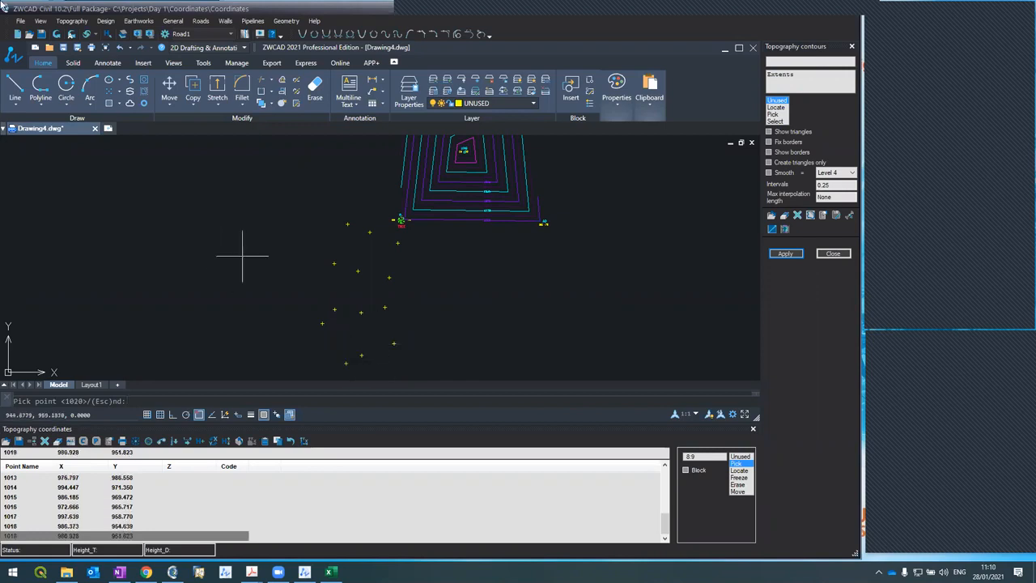
pyautogui.click(57, 36)
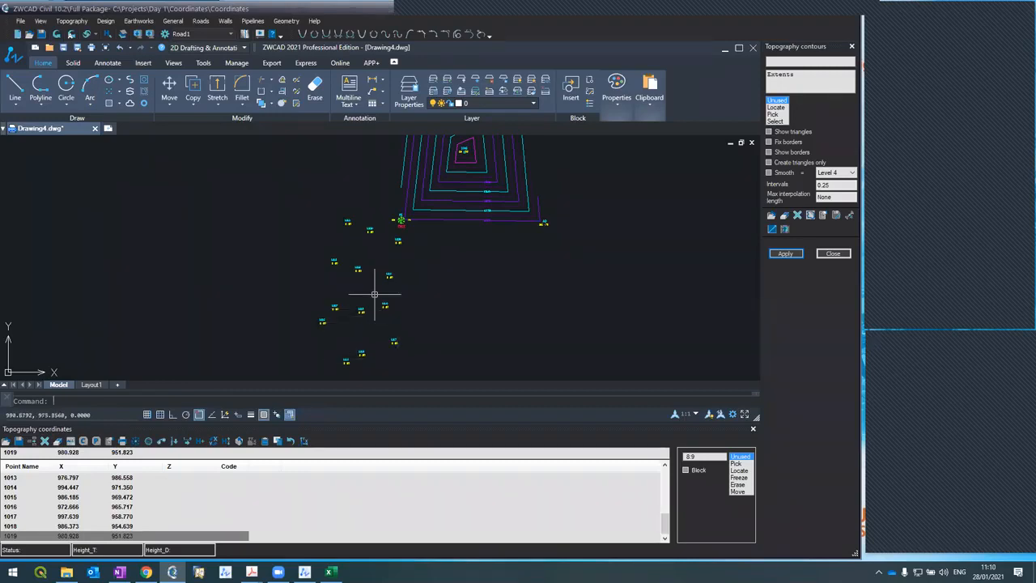
# Locate point 1008 just south of the A1 tree in the coordinate list and set its Z value to 107
pyautogui.scroll(-3, 379, 298)
pyautogui.scroll(1, 379, 291)
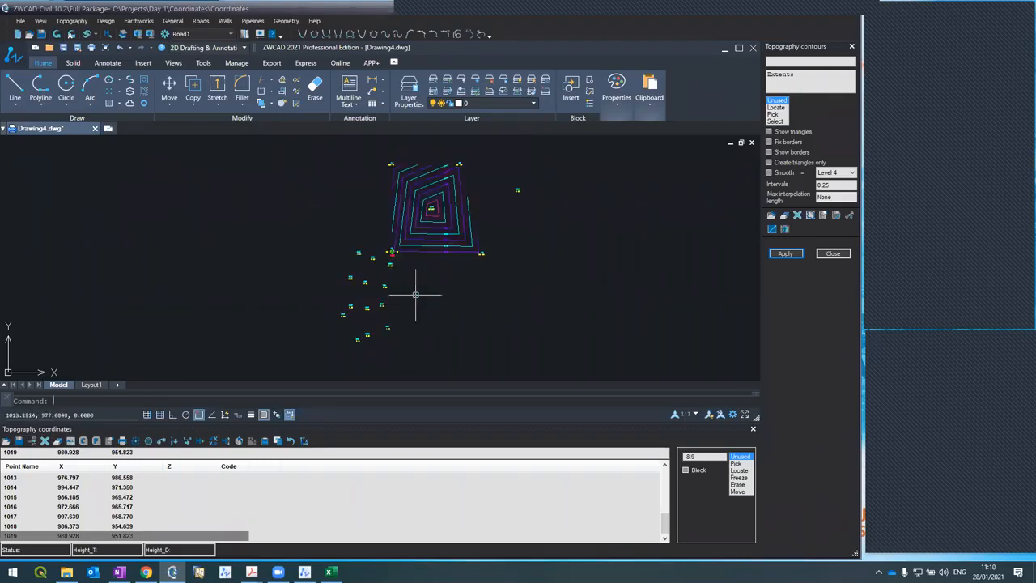
pyautogui.scroll(2, 416, 294)
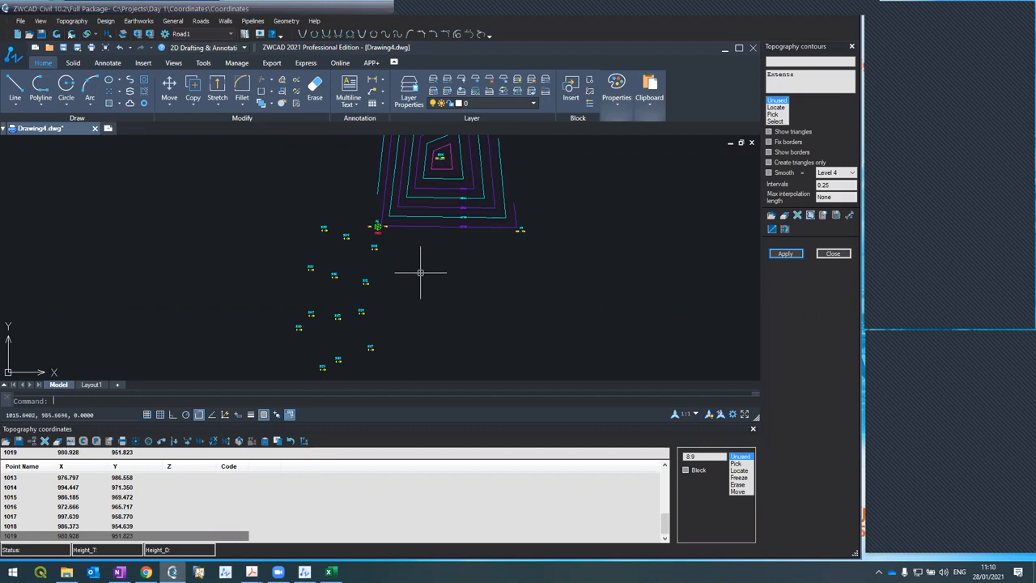
pyautogui.scroll(4, 322, 244)
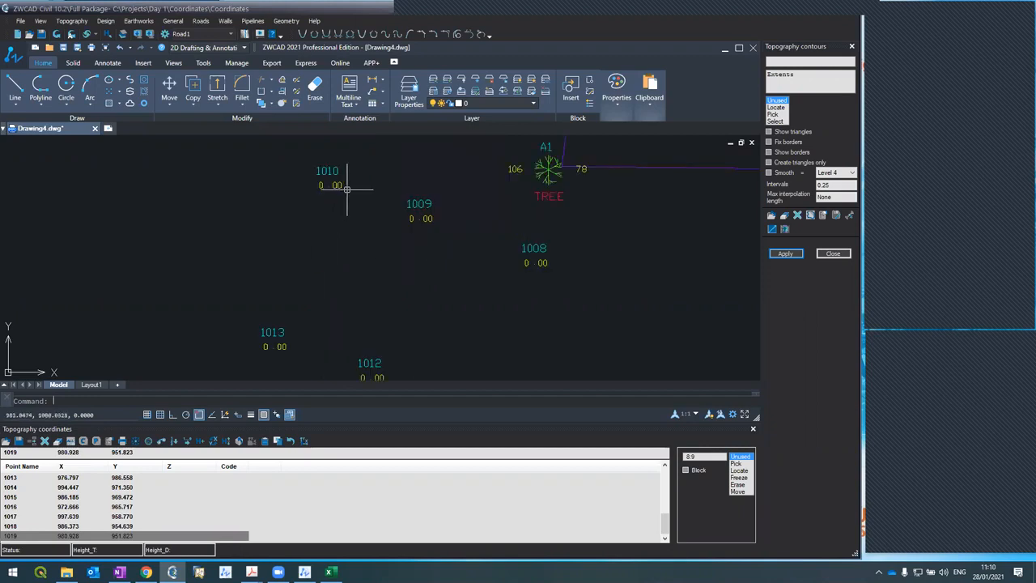
pyautogui.scroll(2, 347, 191)
pyautogui.scroll(-4, 346, 194)
pyautogui.scroll(2, 346, 194)
pyautogui.scroll(2, 346, 194)
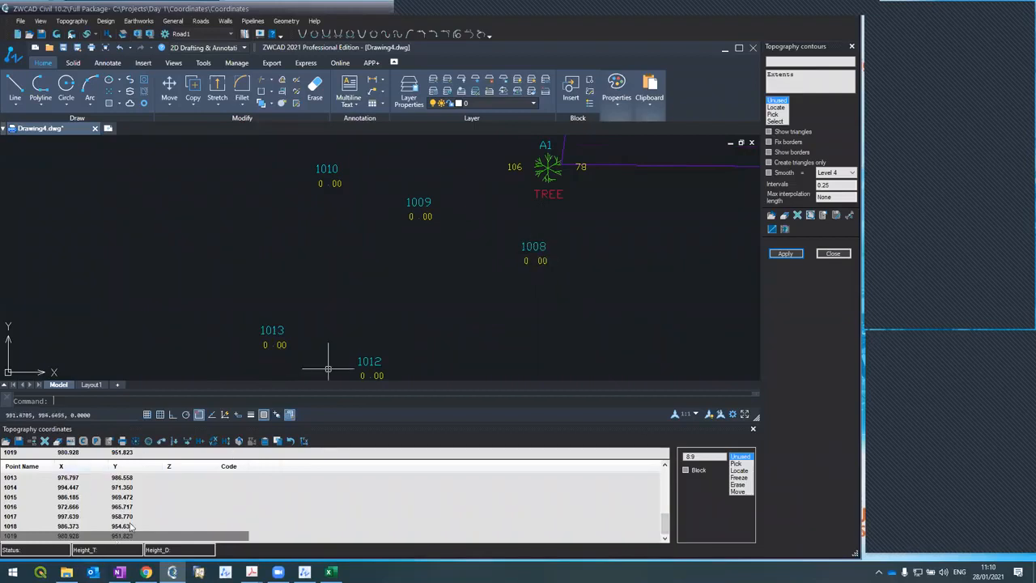
pyautogui.click(737, 471)
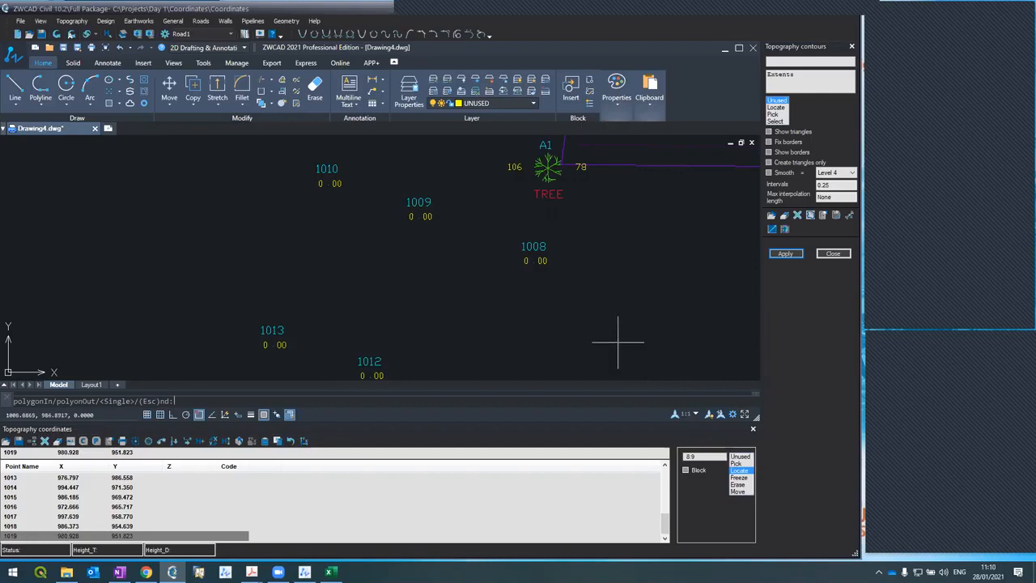
pyautogui.click(533, 260)
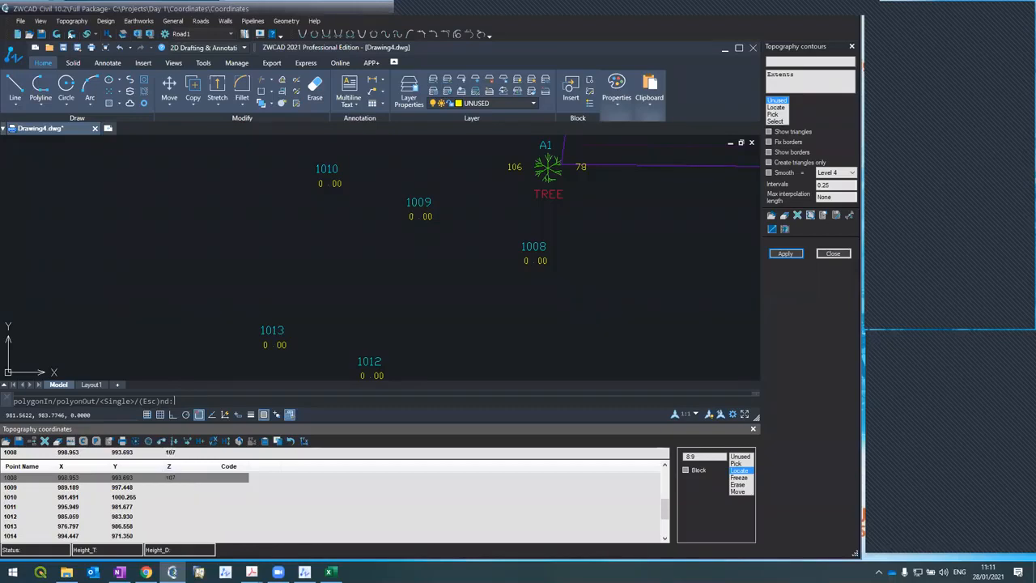
# Set the Z value of point 1009 to 107.3 and point 1010 to 107, and end point locating
pyautogui.click(162, 485)
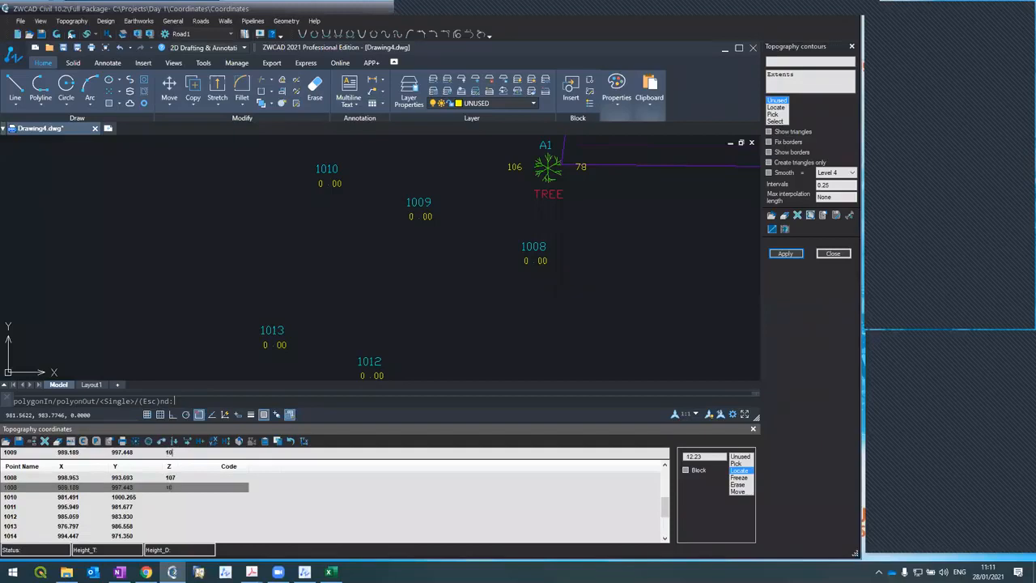
pyautogui.click(167, 497)
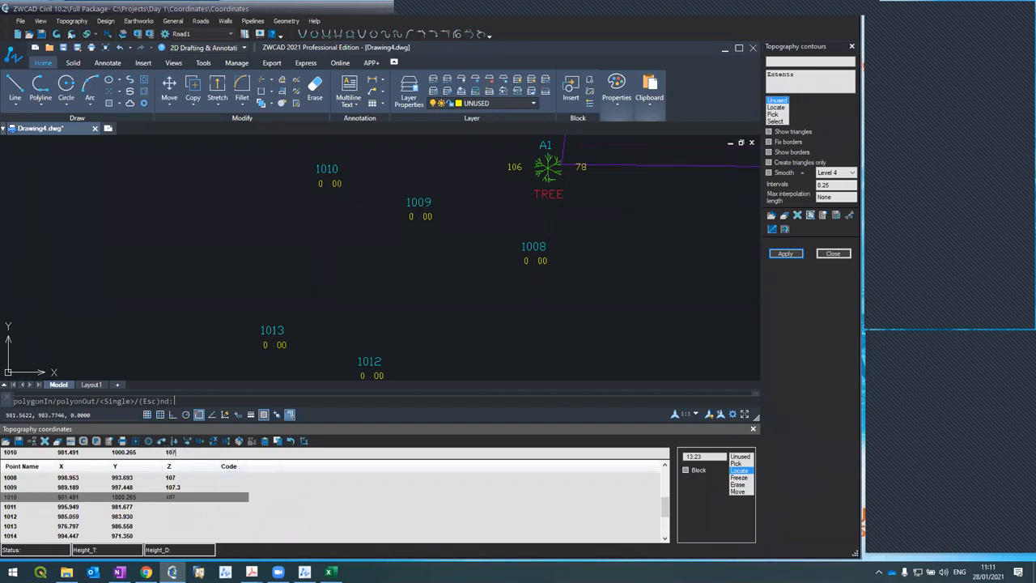
pyautogui.click(664, 539)
pyautogui.click(664, 538)
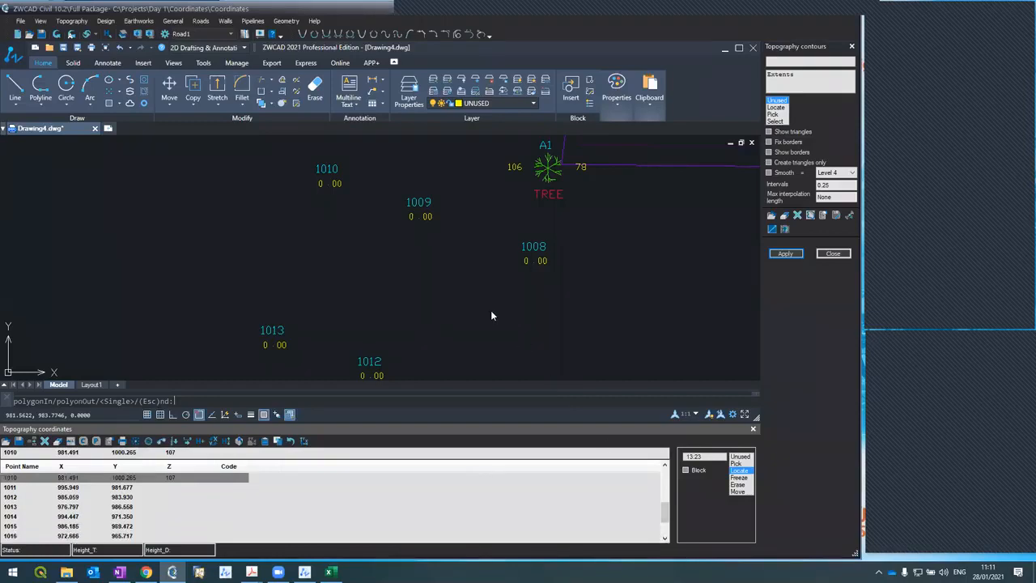
pyautogui.press('Escape')
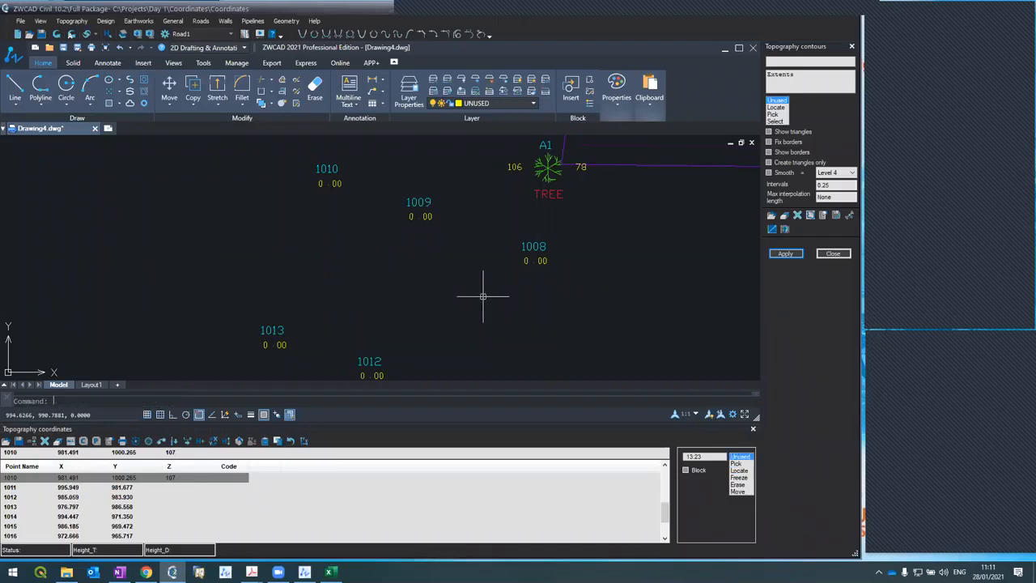
# Set the Z value of point 1011 to 107.3 and of point 1012 to 107.6
pyautogui.moveTo(470, 306)
pyautogui.mouseDown(button='middle')
pyautogui.moveTo(484, 273)
pyautogui.moveTo(484, 195)
pyautogui.mouseUp(button='middle')
pyautogui.click(137, 487)
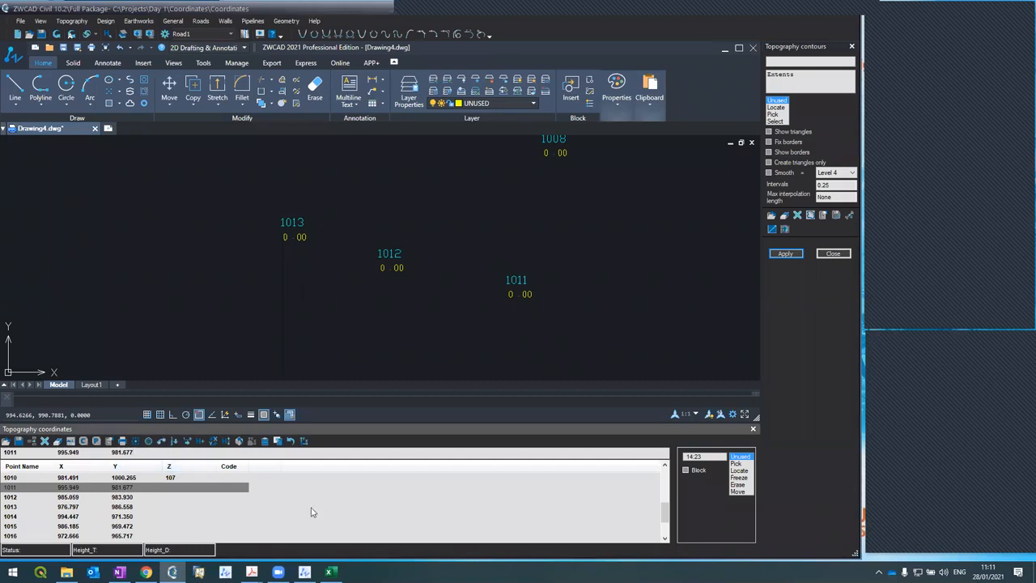
pyautogui.click(167, 452)
pyautogui.write('107.3')
pyautogui.press('Return')
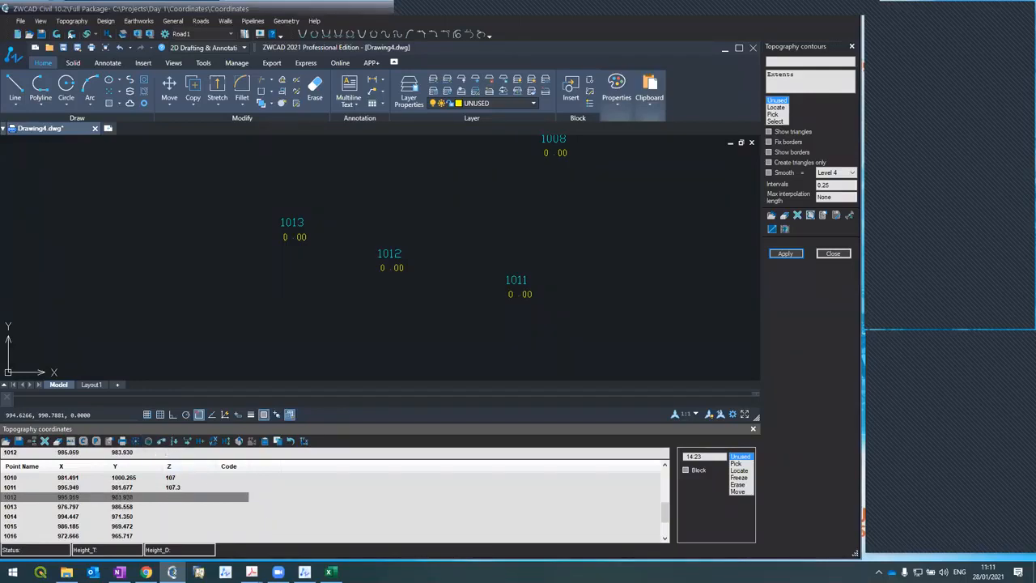
pyautogui.write('107.')
pyautogui.write('6')
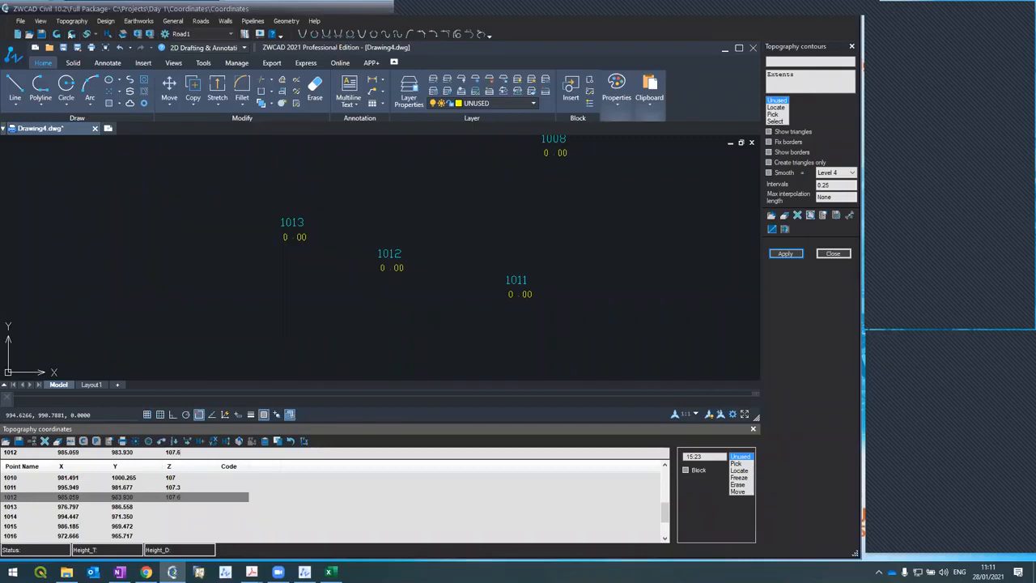
# Set the Z value of point 1013 to 107.3 and update the points in the drawing
pyautogui.click(174, 507)
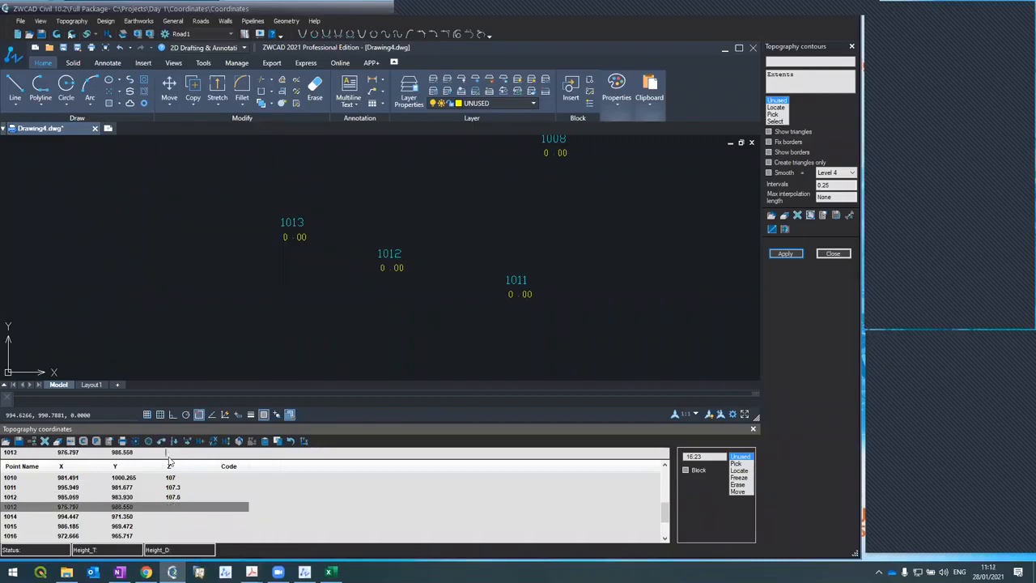
pyautogui.write('107.3')
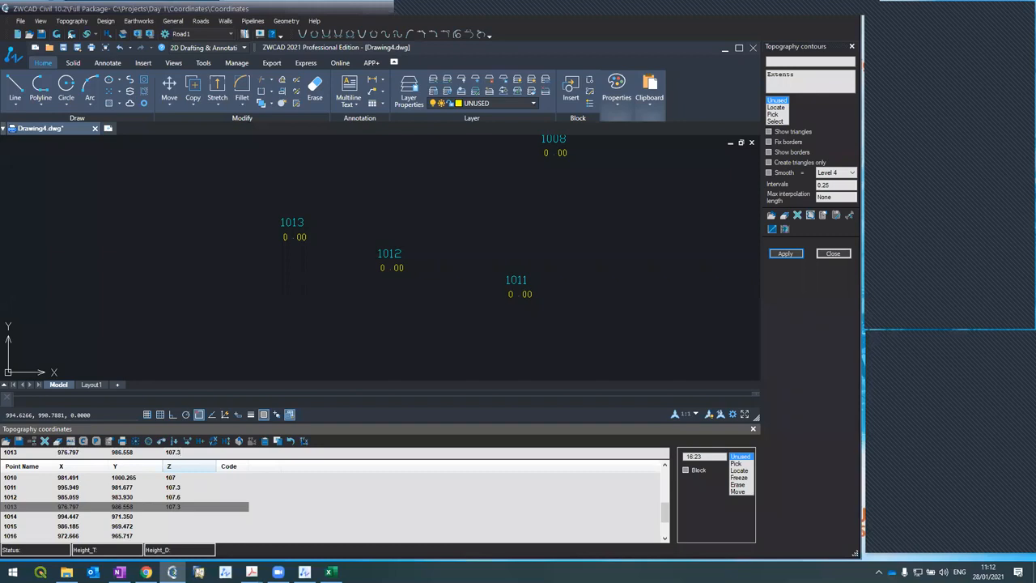
pyautogui.click(60, 34)
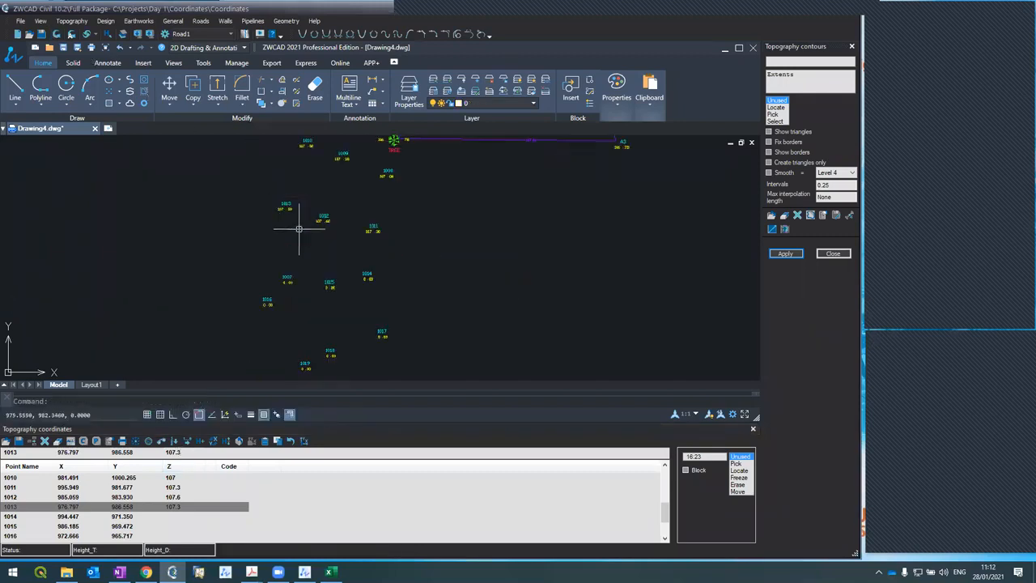
# Set the Z values of points 1014, 1015 and 1016 to 108.1, 108.4 and 108.1, and update the points in the drawing
pyautogui.scroll(3, 318, 270)
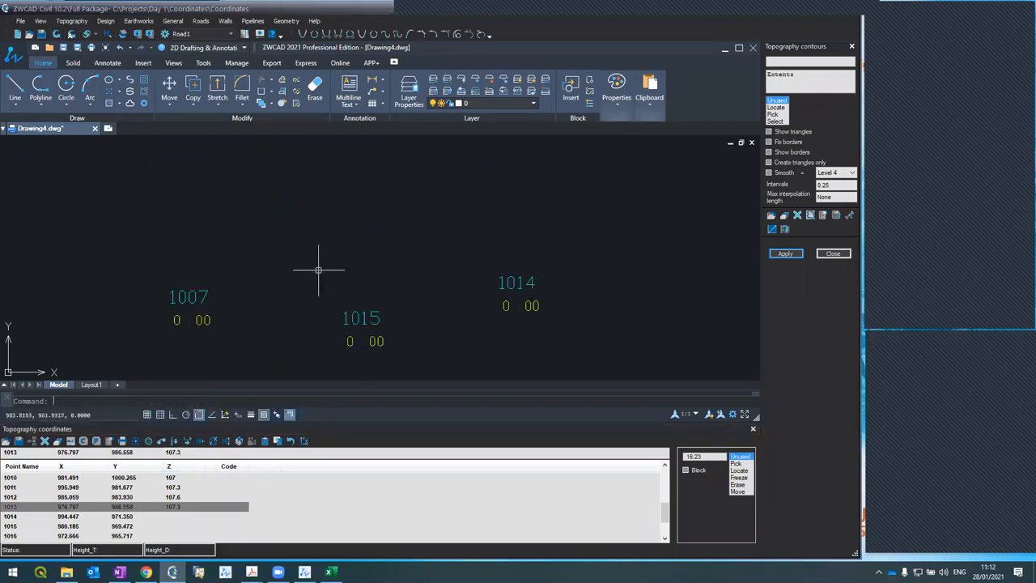
pyautogui.click(142, 520)
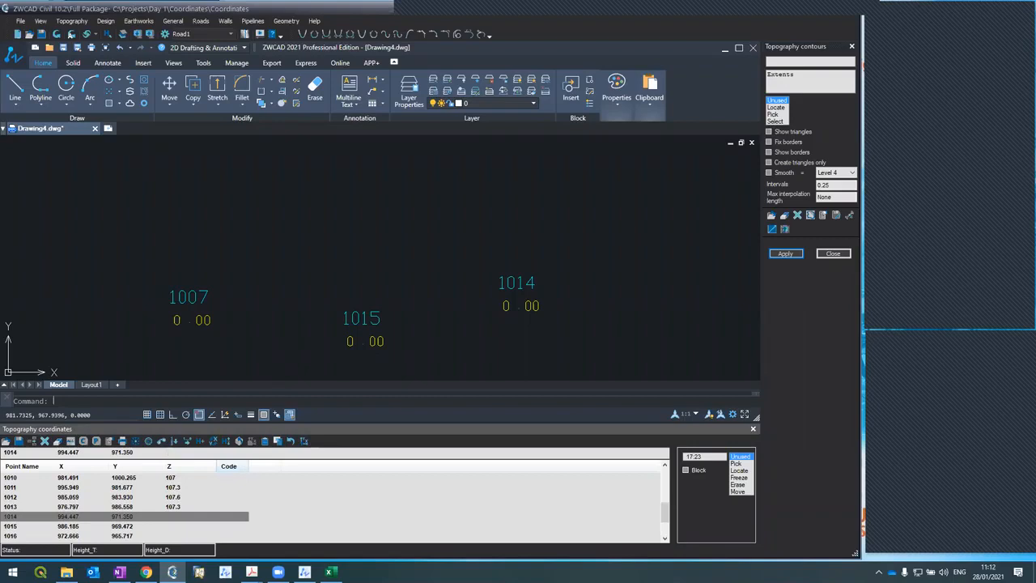
pyautogui.write('108.1')
pyautogui.click(185, 526)
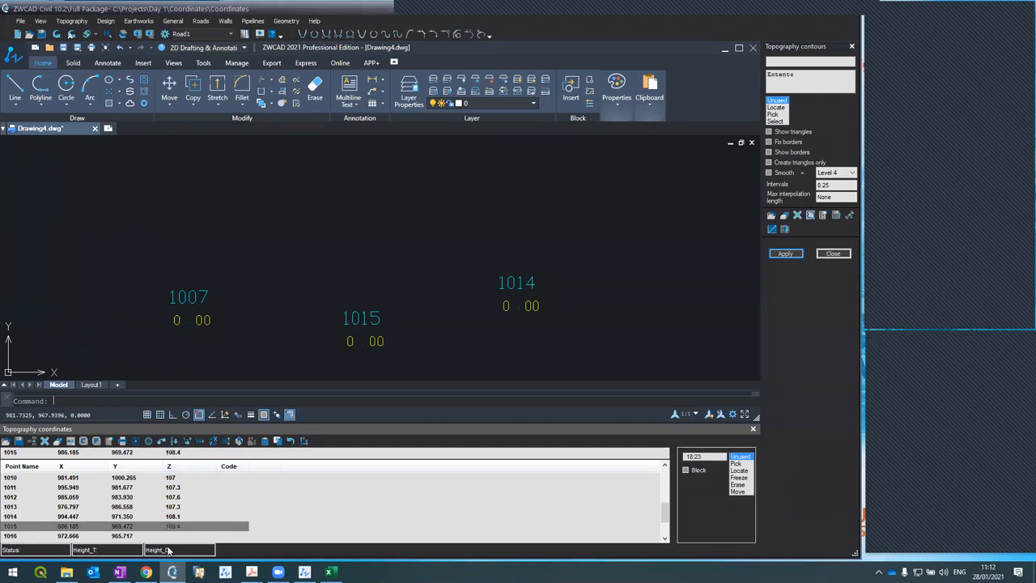
pyautogui.click(170, 537)
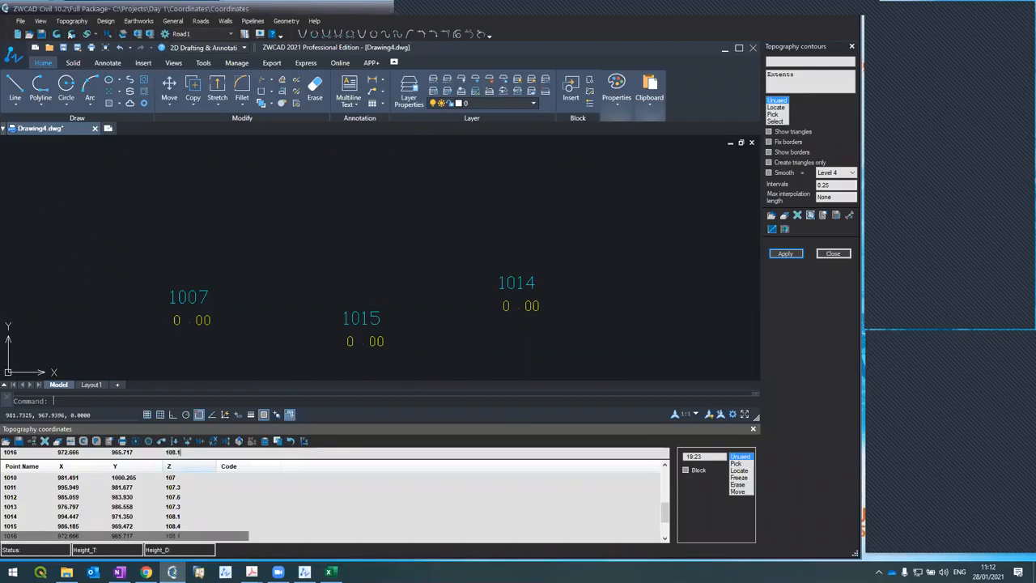
pyautogui.click(55, 35)
pyautogui.scroll(-4, 268, 206)
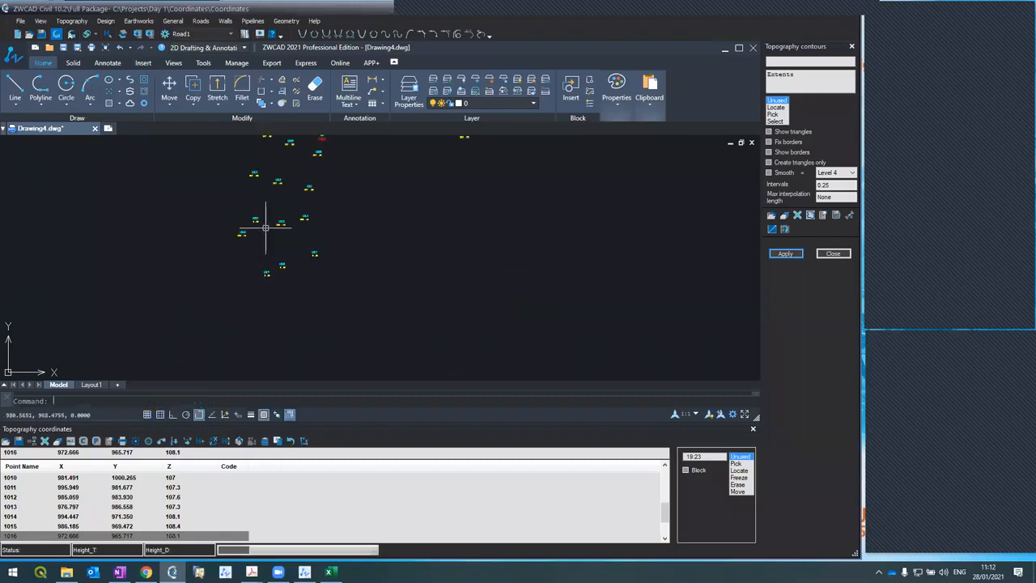
# Erase point 1007 from the coordinate list and update the points in the drawing
pyautogui.scroll(4, 266, 228)
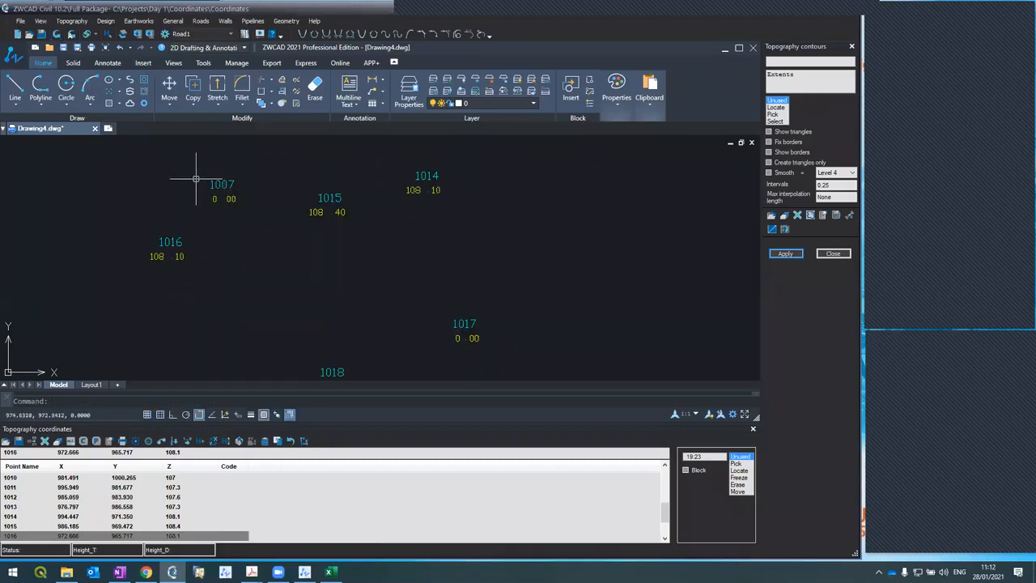
pyautogui.click(664, 538)
pyautogui.click(664, 538)
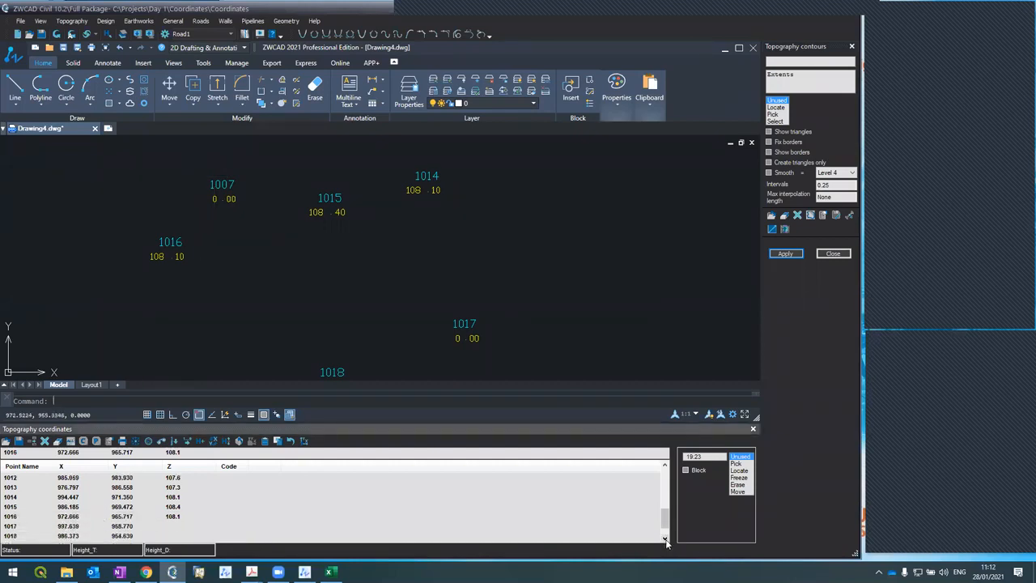
pyautogui.moveTo(663, 518); pyautogui.dragTo(662, 493)
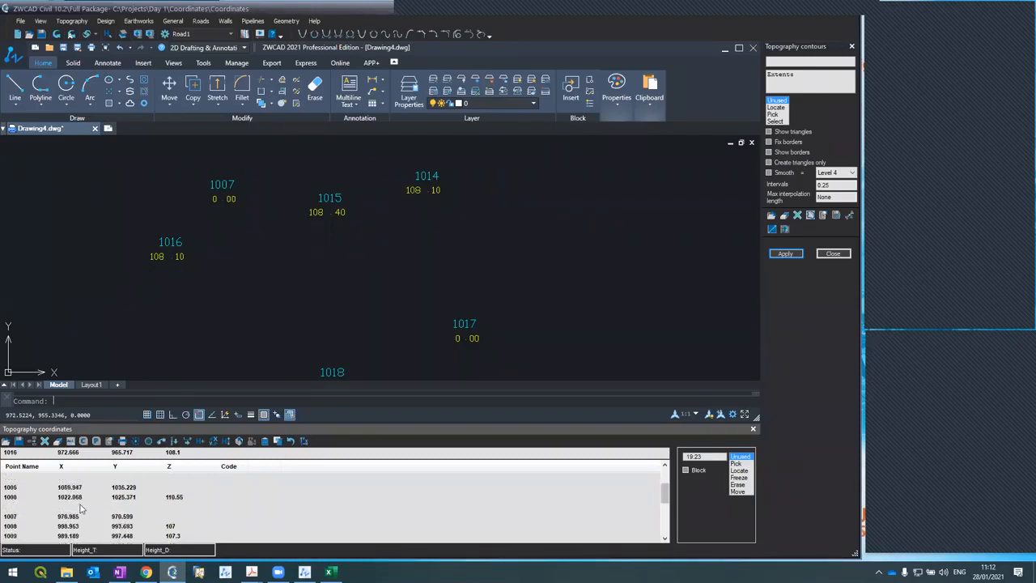
pyautogui.click(83, 507)
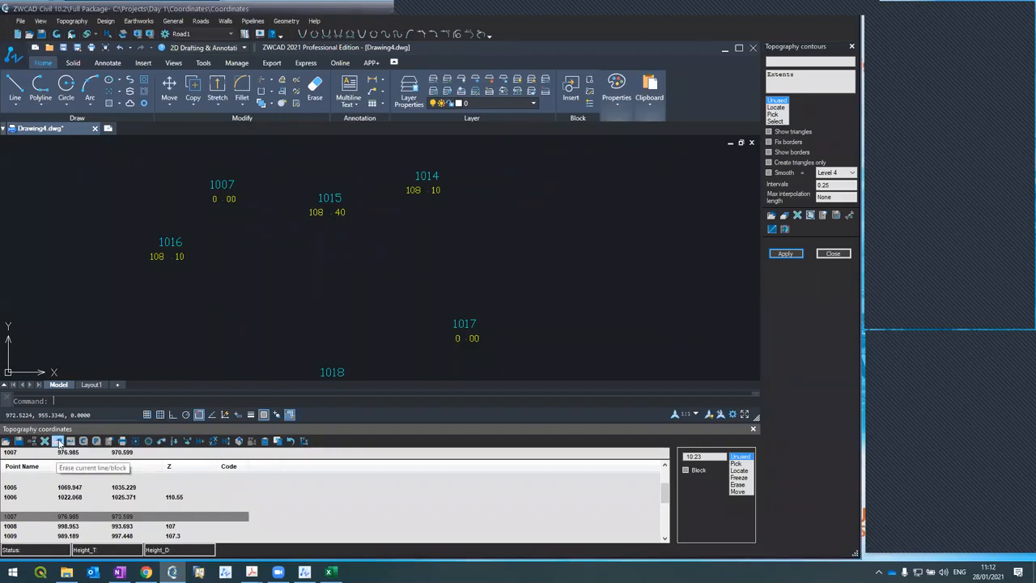
pyautogui.click(58, 441)
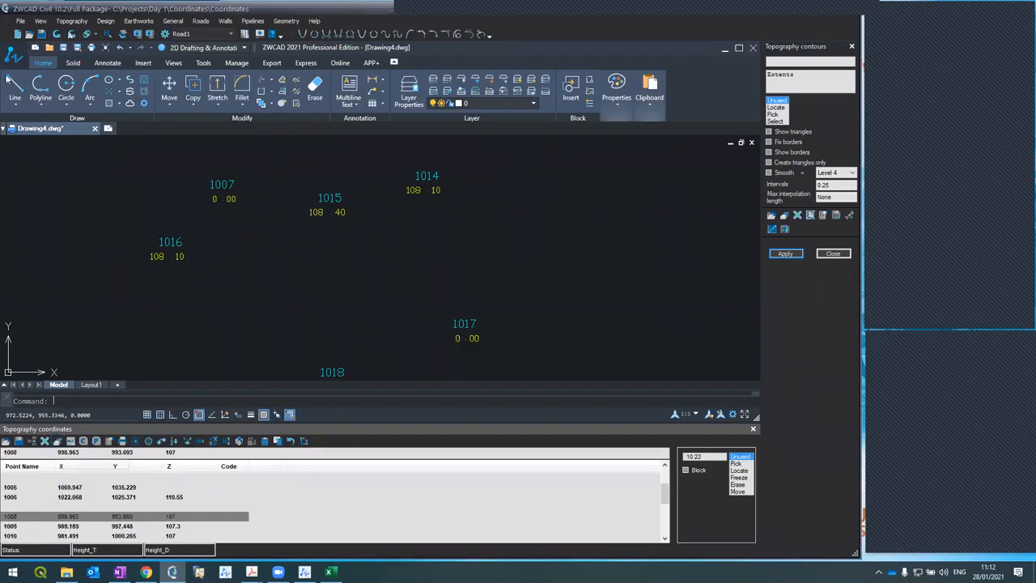
pyautogui.click(55, 34)
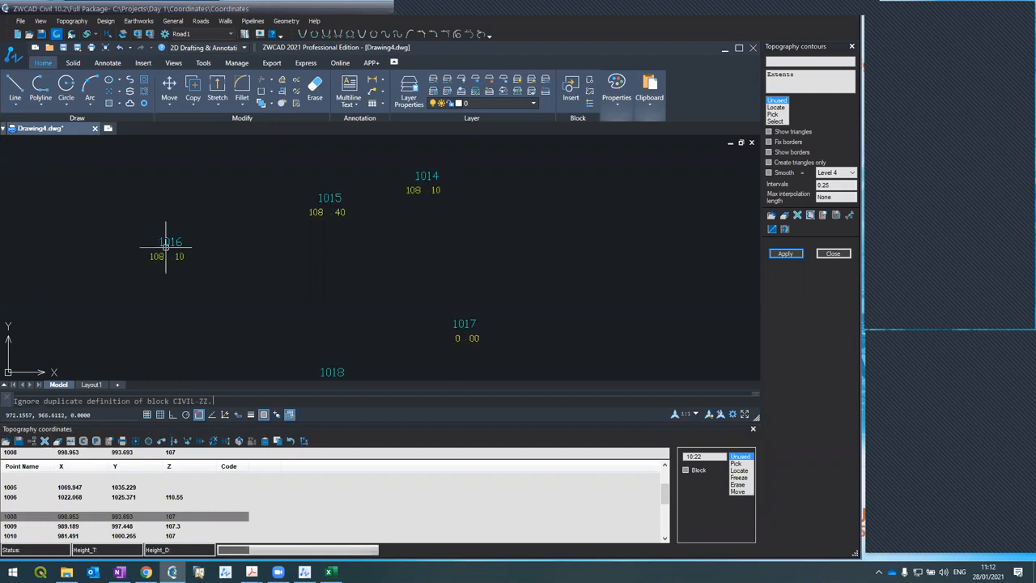
# Set the Z value of point 1017 to 109.5 and of point 1018 to 109.7
pyautogui.scroll(-4, 183, 237)
pyautogui.scroll(4, 206, 270)
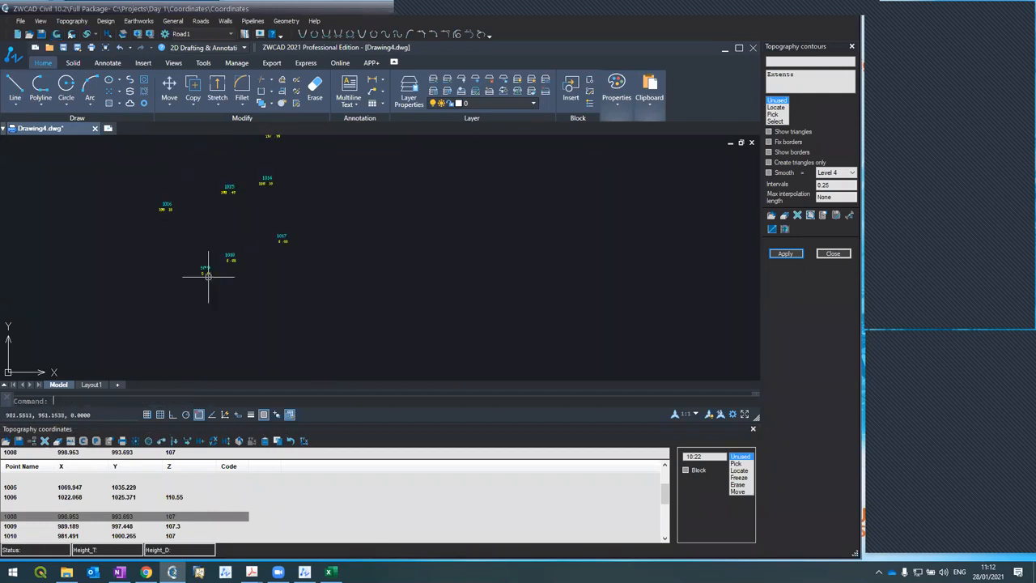
pyautogui.moveTo(667, 499); pyautogui.dragTo(670, 524)
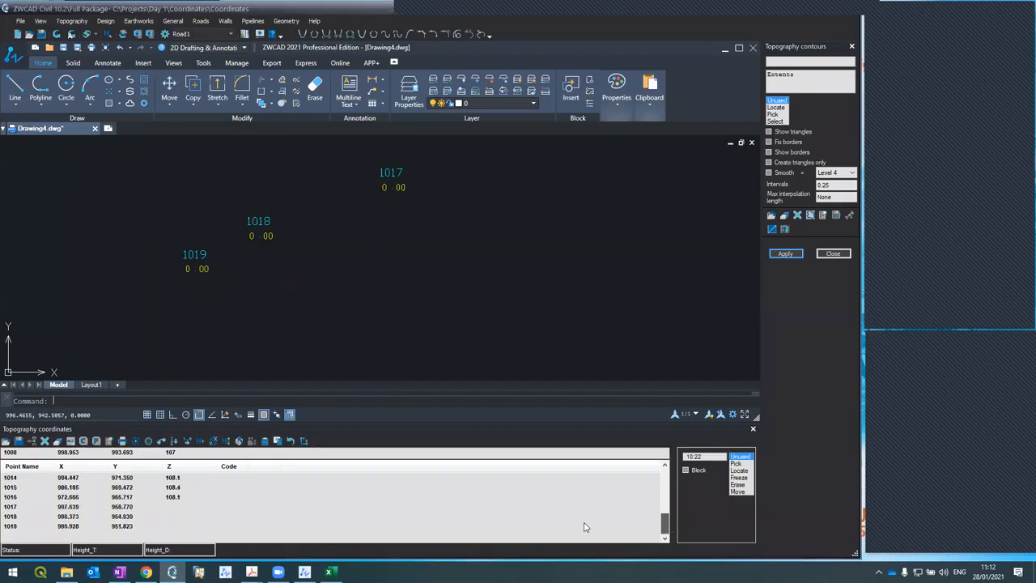
pyautogui.click(141, 508)
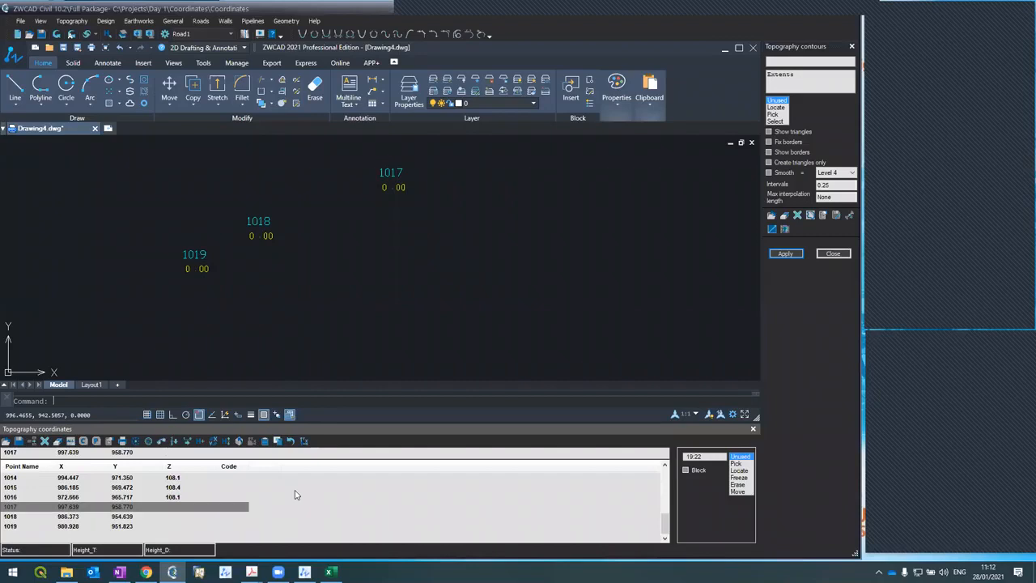
pyautogui.write('109.5')
pyautogui.click(185, 517)
pyautogui.click(167, 453)
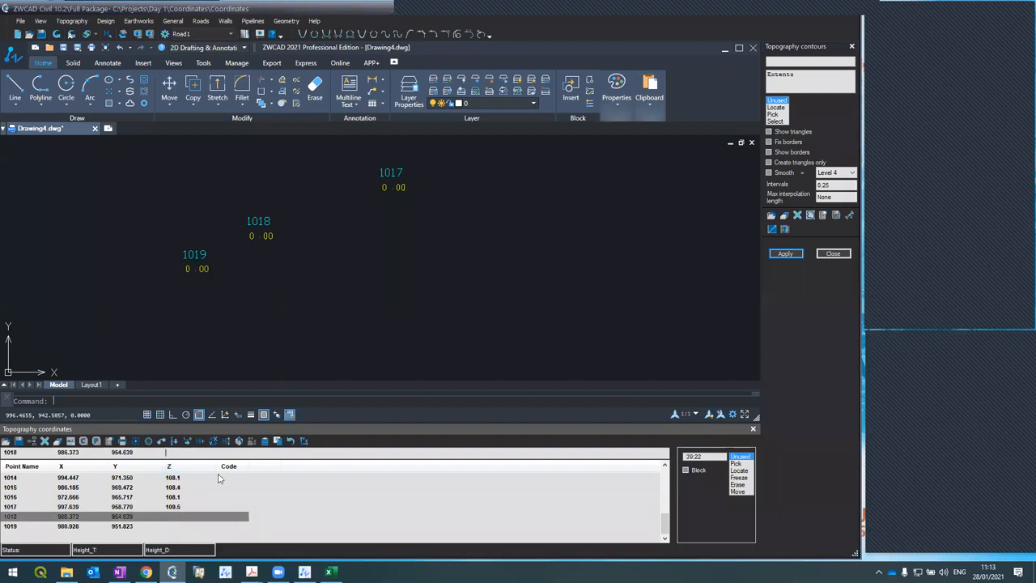
pyautogui.write('019.7')
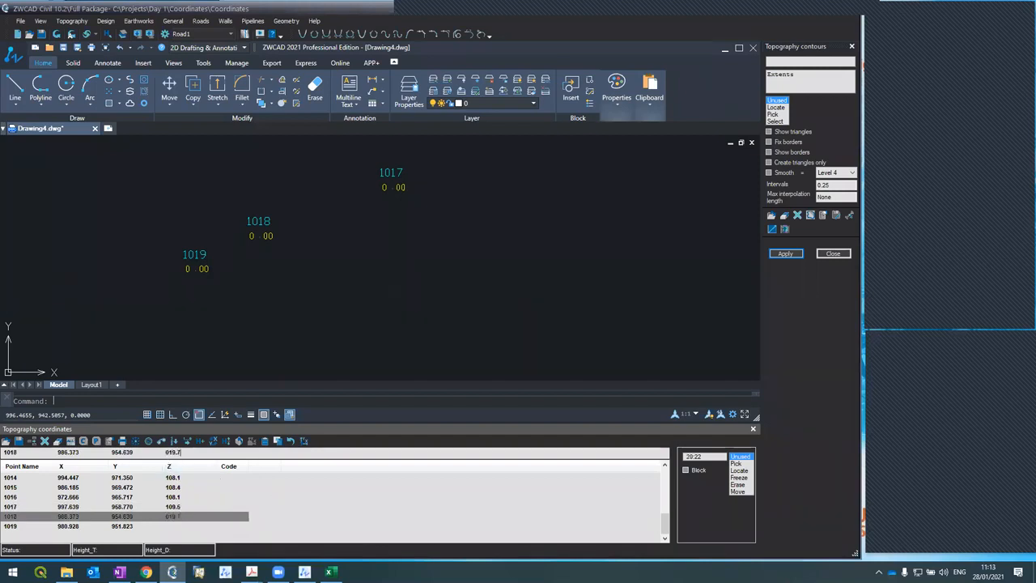
pyautogui.write('9.7')
# Set the Z value of point 1019 to 109.5 and update the points in the drawing
pyautogui.click(173, 527)
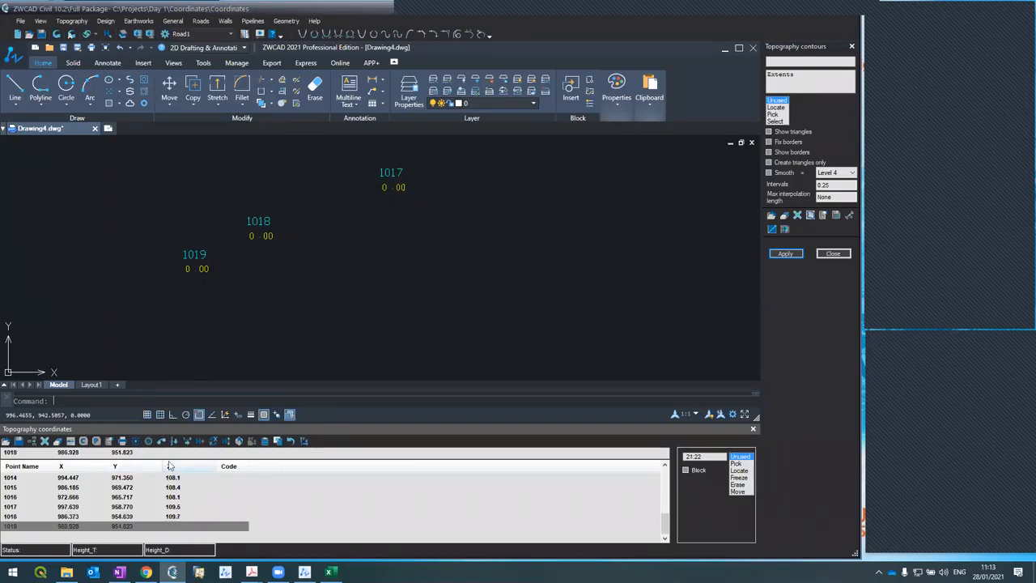
pyautogui.write('09.5')
pyautogui.click(55, 34)
pyautogui.scroll(-5, 289, 301)
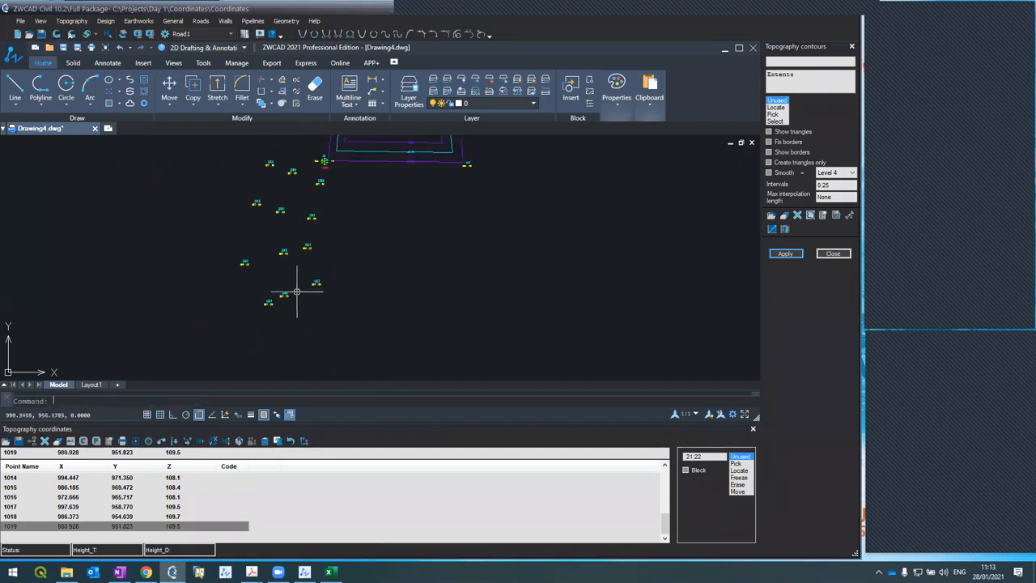
# Regenerate the 0.25-interval contours over the full extents of the points
pyautogui.click(70, 21)
pyautogui.click(81, 43)
pyautogui.click(784, 254)
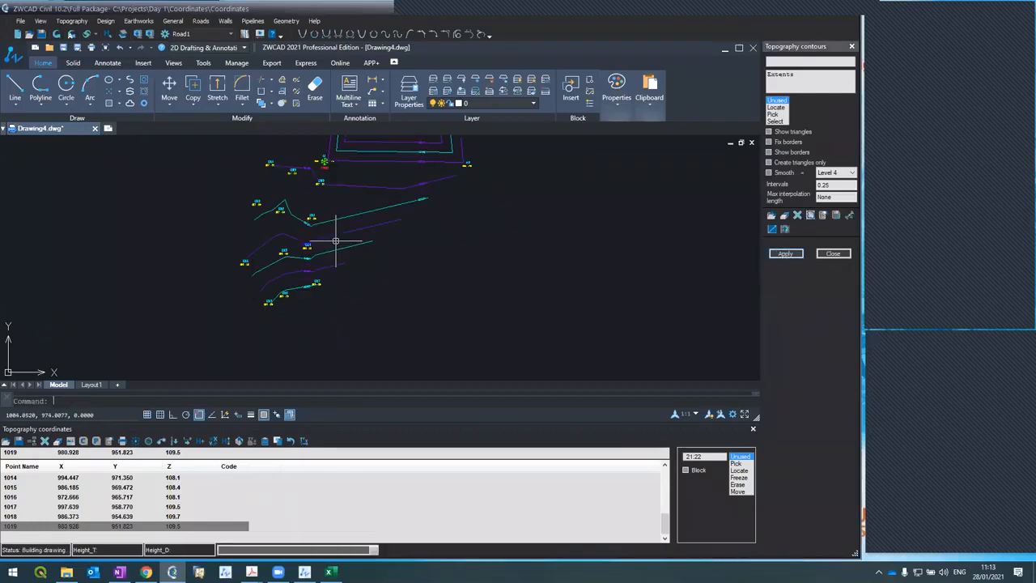
# Examine the new contours around points 1008 to 1019 and where they extend beyond the surveyed points
pyautogui.scroll(-3, 335, 263)
pyautogui.scroll(2, 335, 265)
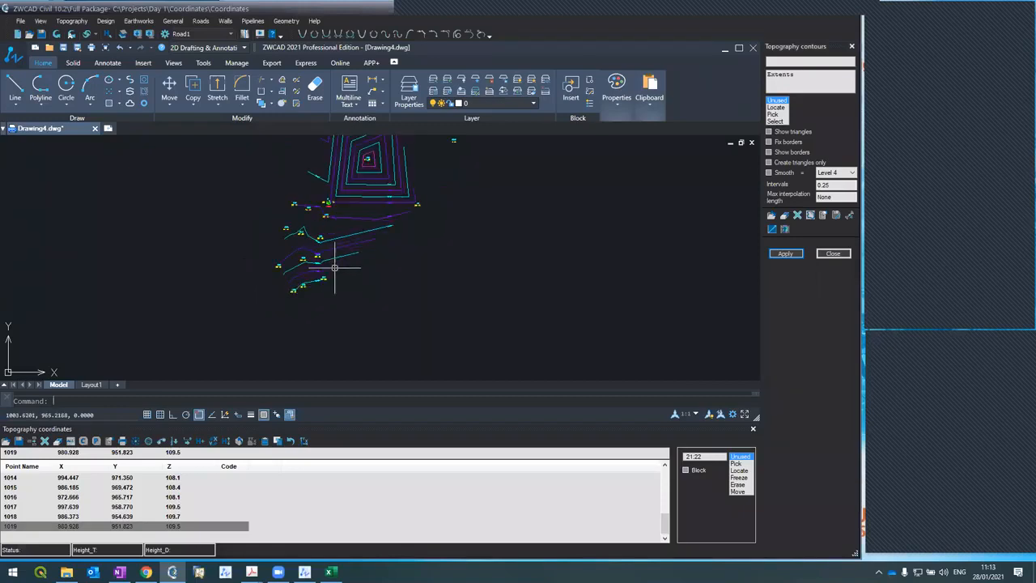
pyautogui.scroll(3, 320, 191)
pyautogui.scroll(-2, 340, 170)
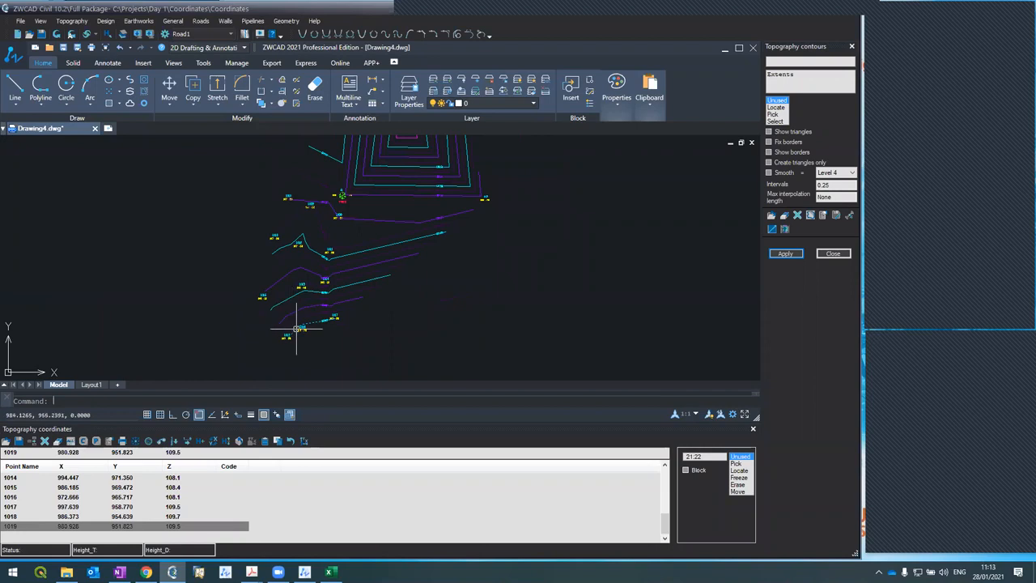
pyautogui.scroll(-2, 356, 267)
pyautogui.scroll(2, 360, 242)
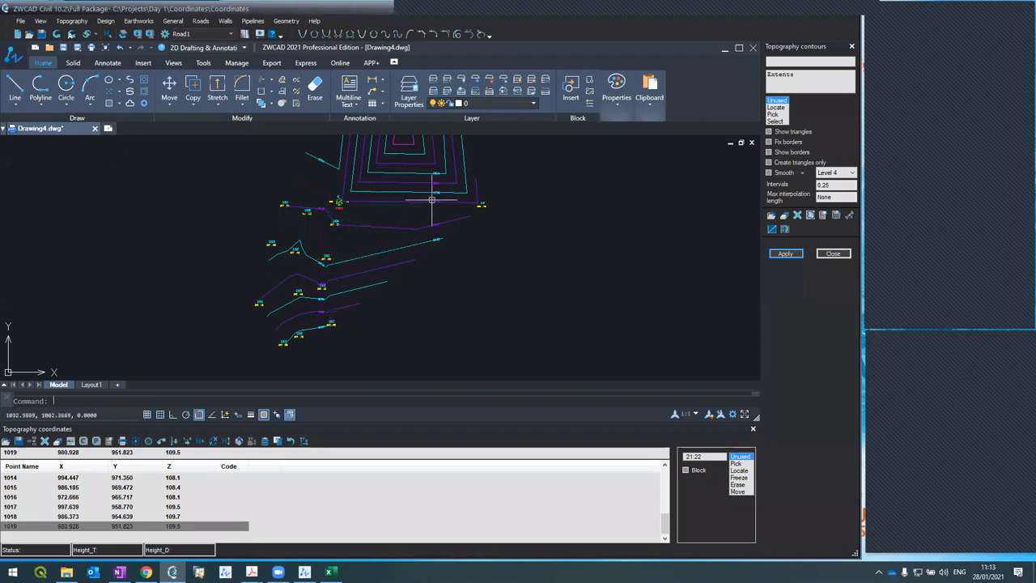
pyautogui.scroll(-4, 395, 280)
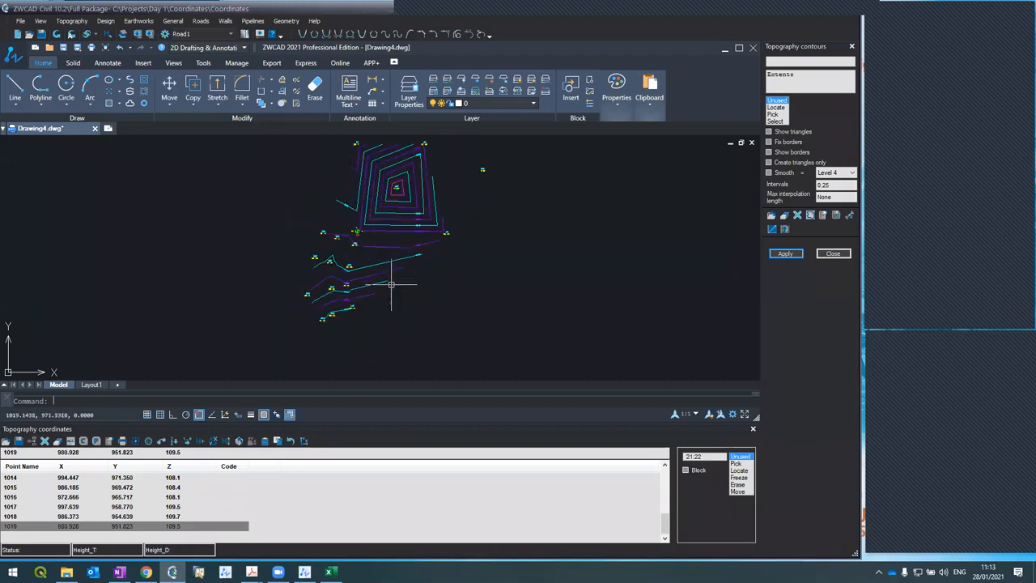
pyautogui.scroll(3, 392, 279)
pyautogui.scroll(-2, 403, 257)
pyautogui.scroll(1, 413, 240)
pyautogui.scroll(2, 413, 240)
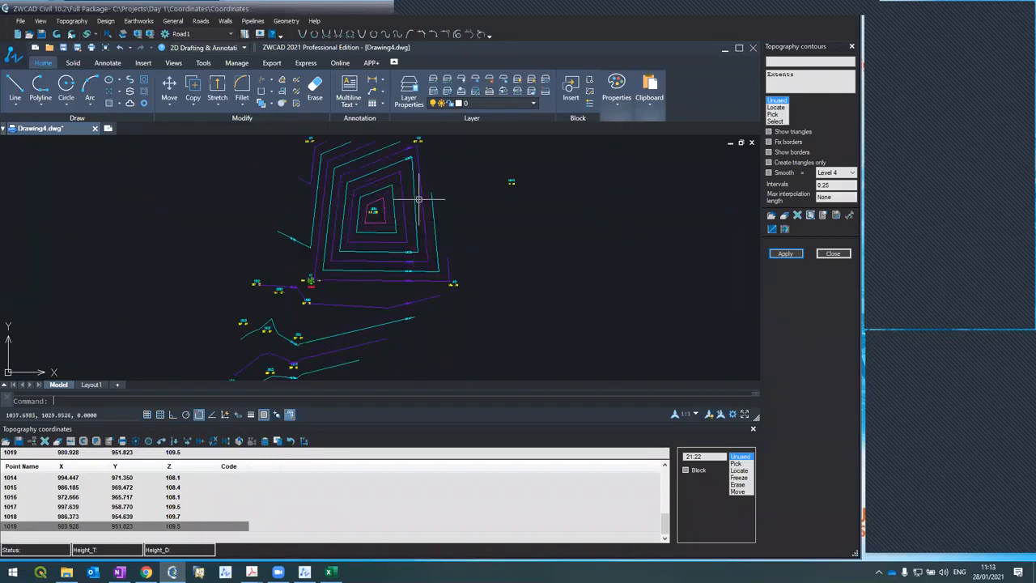
pyautogui.scroll(-1, 419, 198)
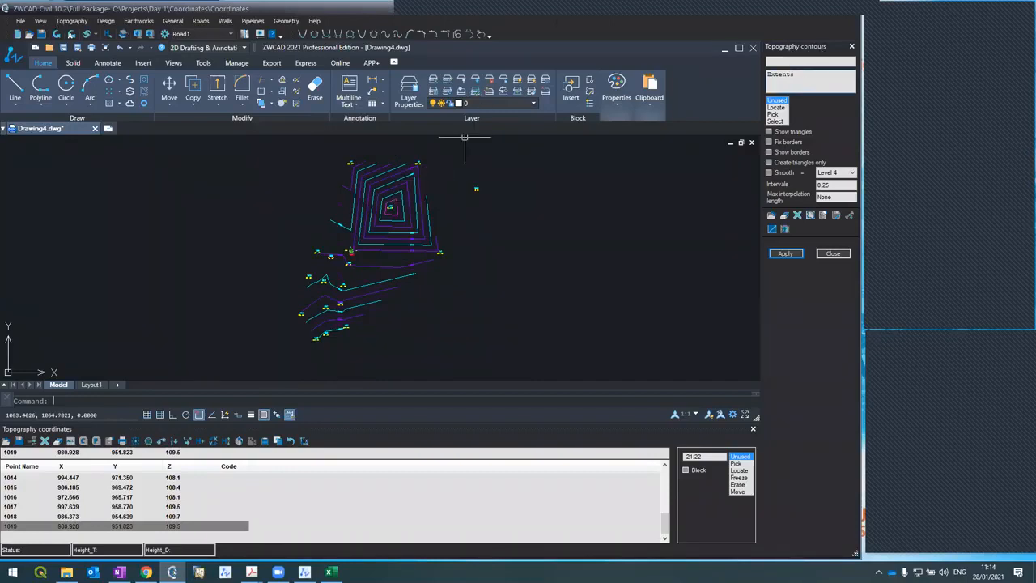
# Start locating the contour boundary at A3 and run it through points 1008, 1011, 1014, 1017, 1018 and 1019
pyautogui.click(776, 107)
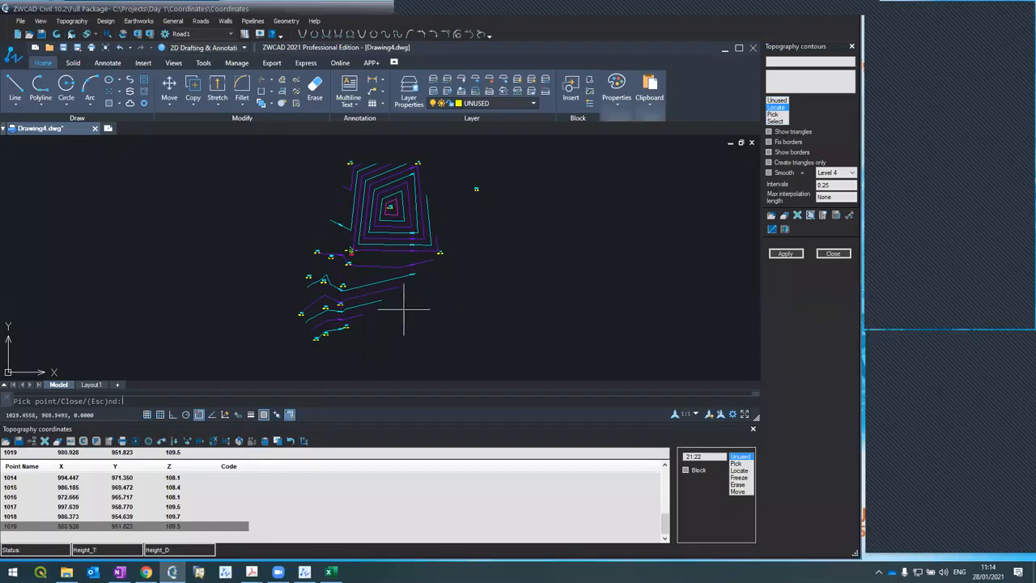
pyautogui.click(440, 254)
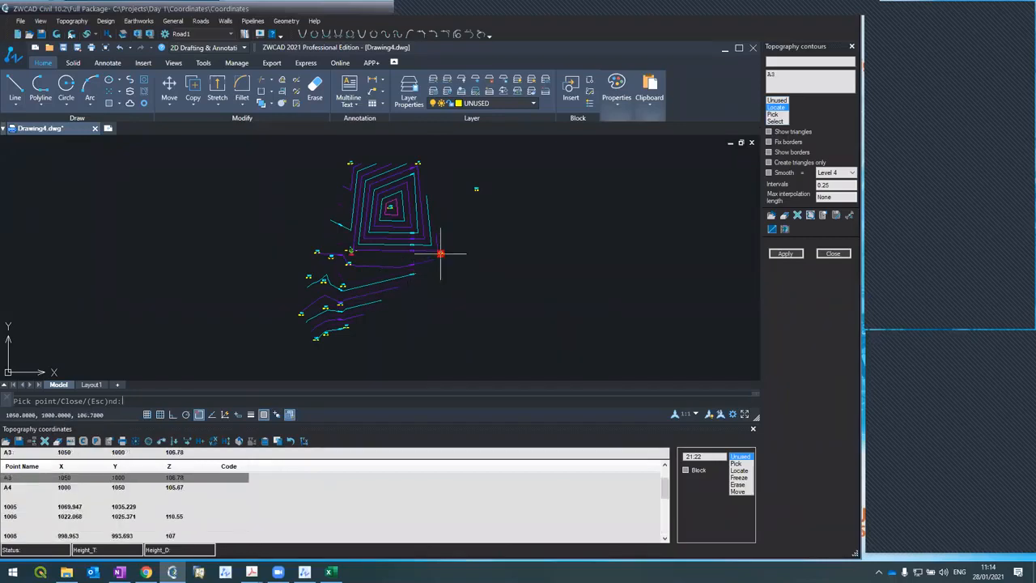
pyautogui.click(339, 287)
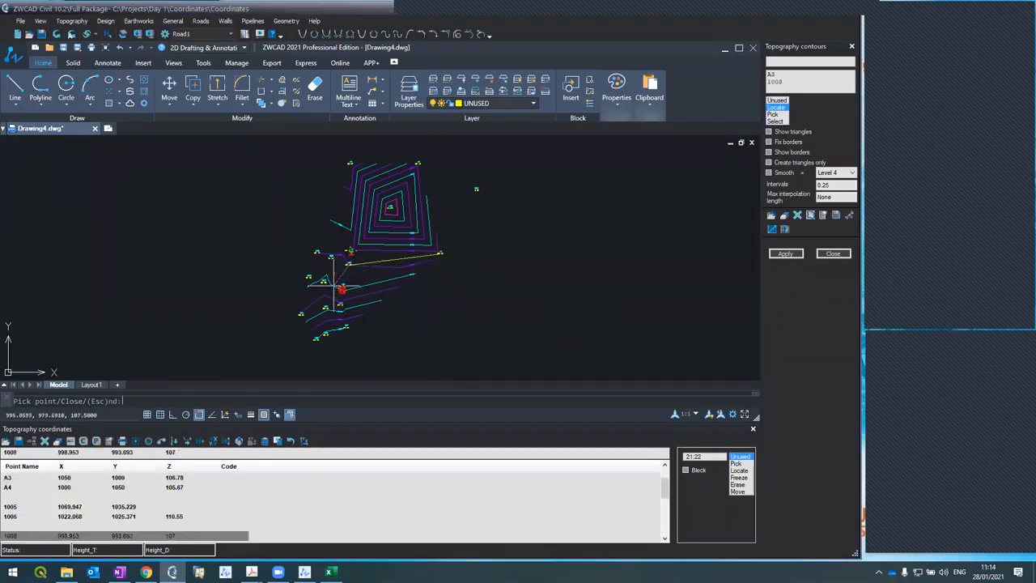
pyautogui.click(340, 287)
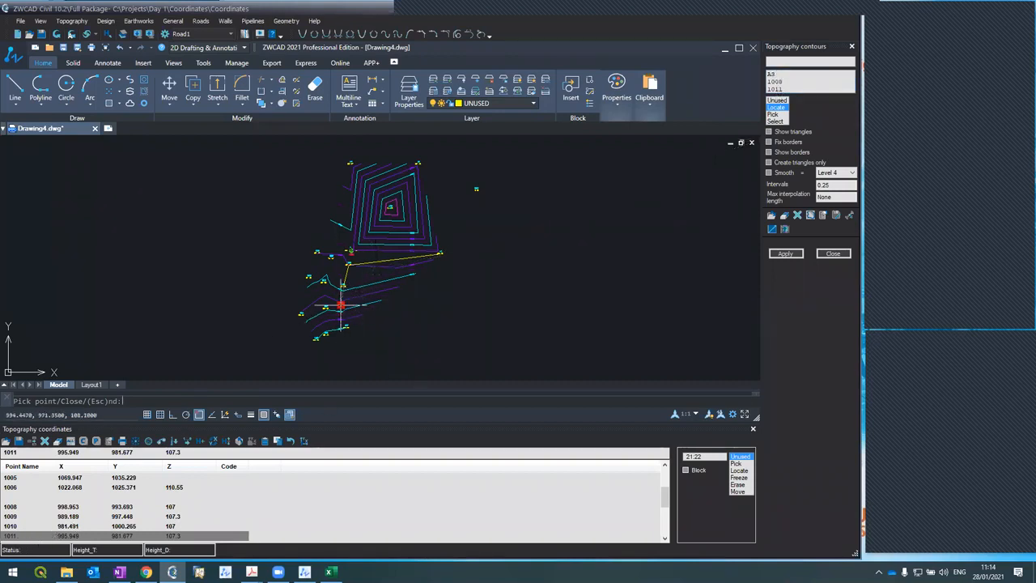
pyautogui.click(341, 304)
pyautogui.click(346, 327)
pyautogui.click(325, 334)
pyautogui.click(315, 339)
# Continue the boundary through points 1016, 1013, 1010, A4 and A2, close it at A3, and generate the contours inside it
pyautogui.click(301, 313)
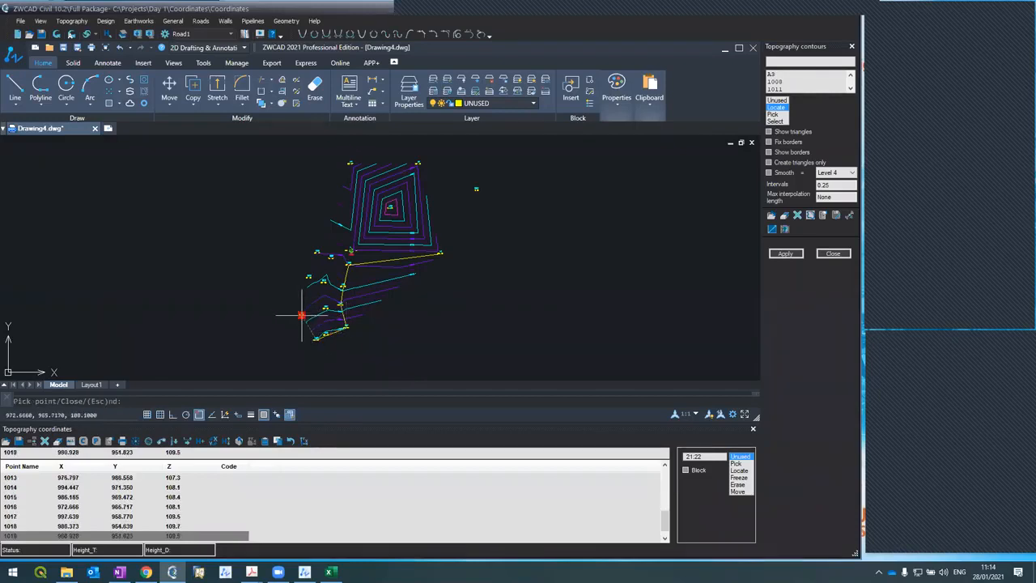
pyautogui.click(308, 277)
pyautogui.click(317, 255)
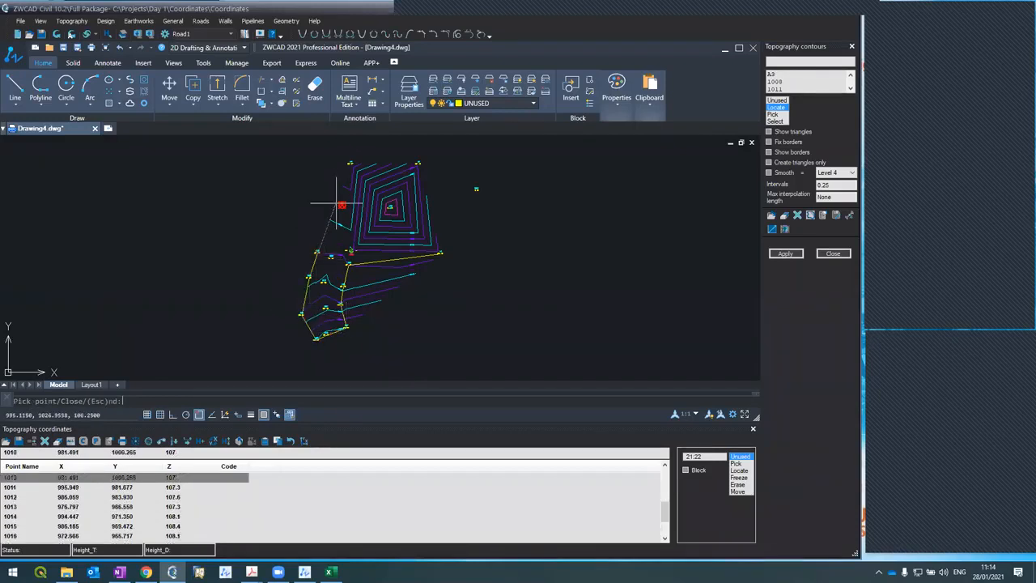
pyautogui.click(349, 163)
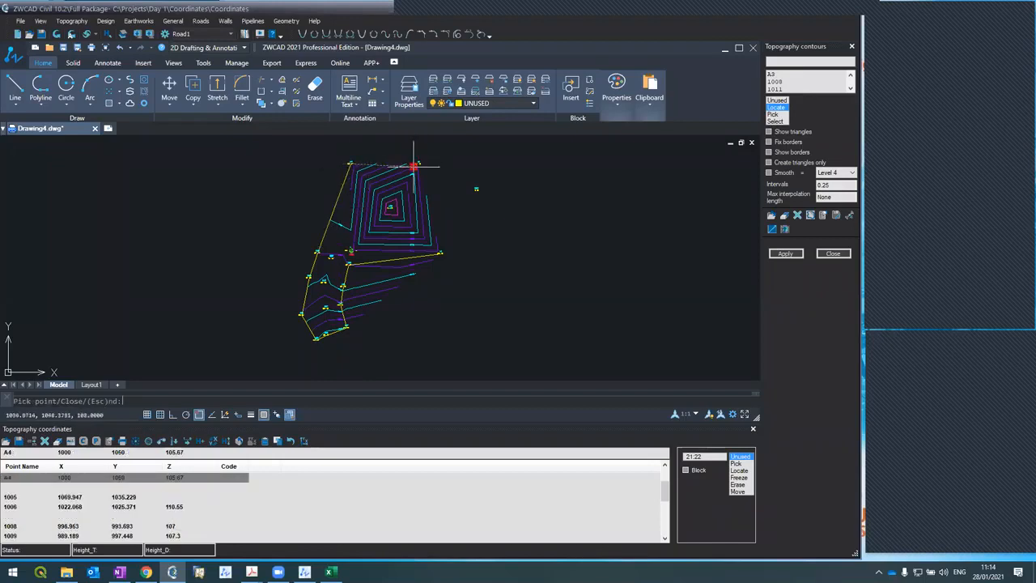
pyautogui.click(419, 164)
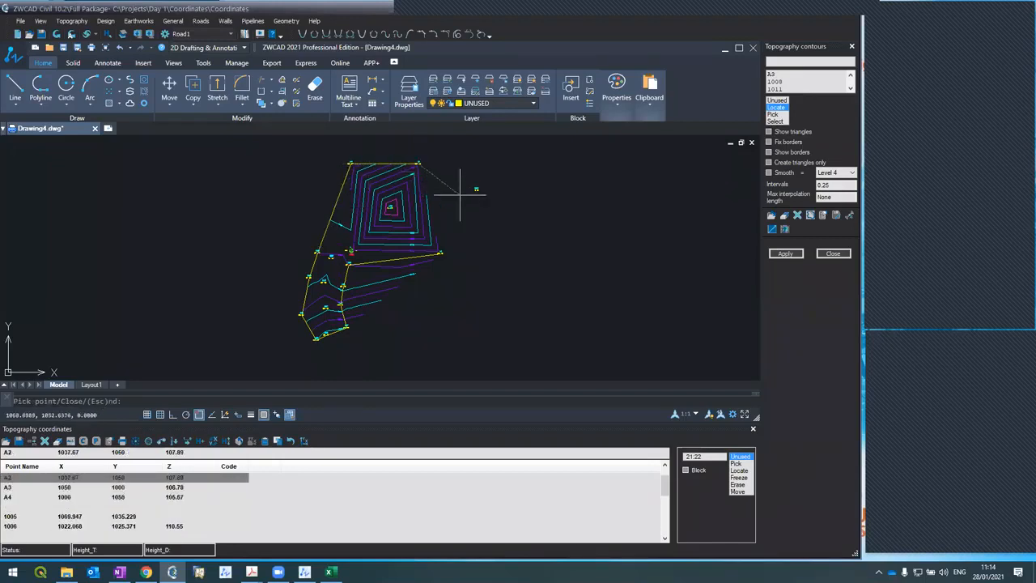
pyautogui.write('c')
pyautogui.press('Return')
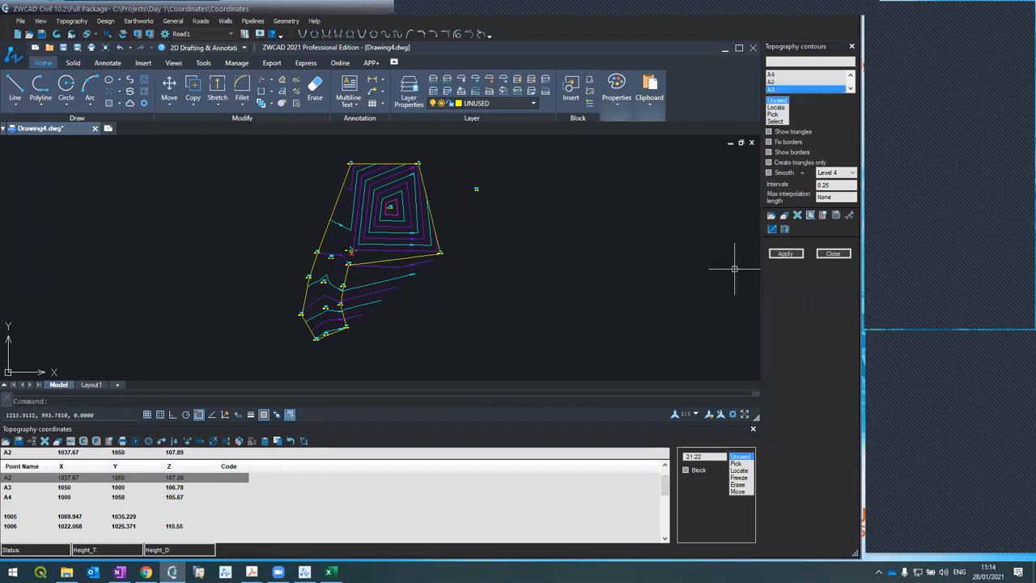
pyautogui.click(771, 255)
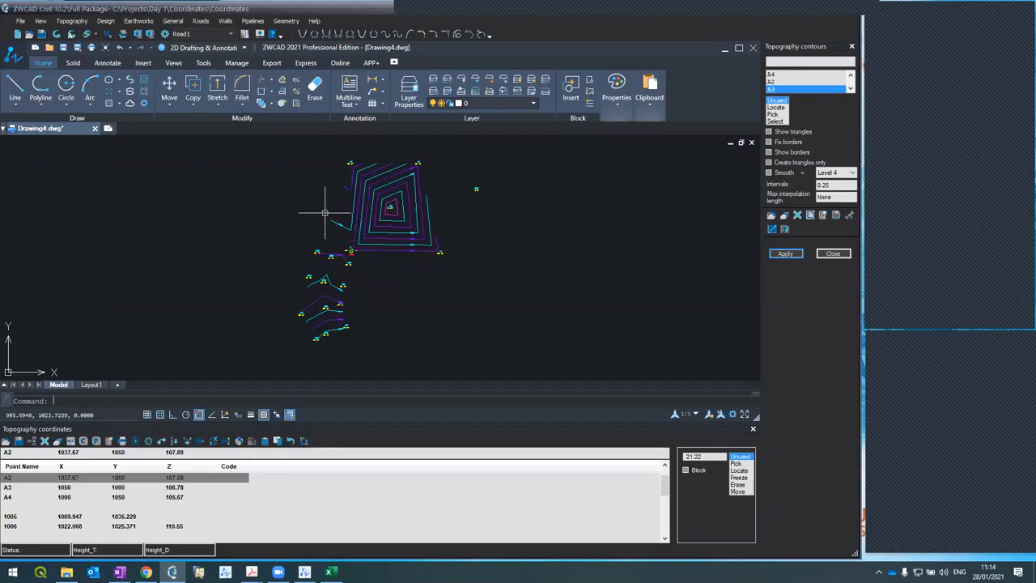
# Close the topography coordinates list to enlarge the drawing area around the bounded contours
pyautogui.scroll(-4, 289, 335)
pyautogui.scroll(6, 297, 322)
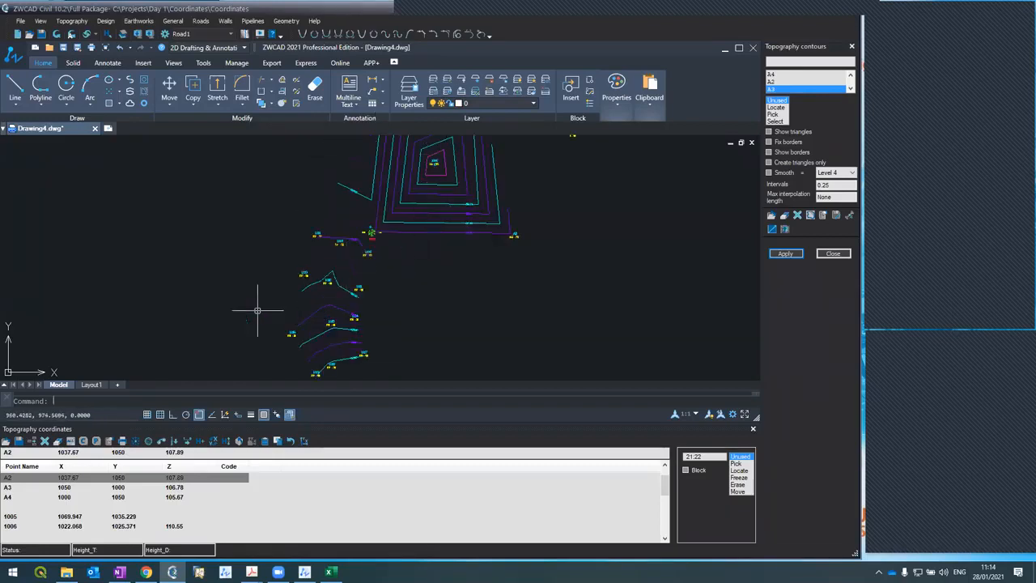
pyautogui.click(752, 430)
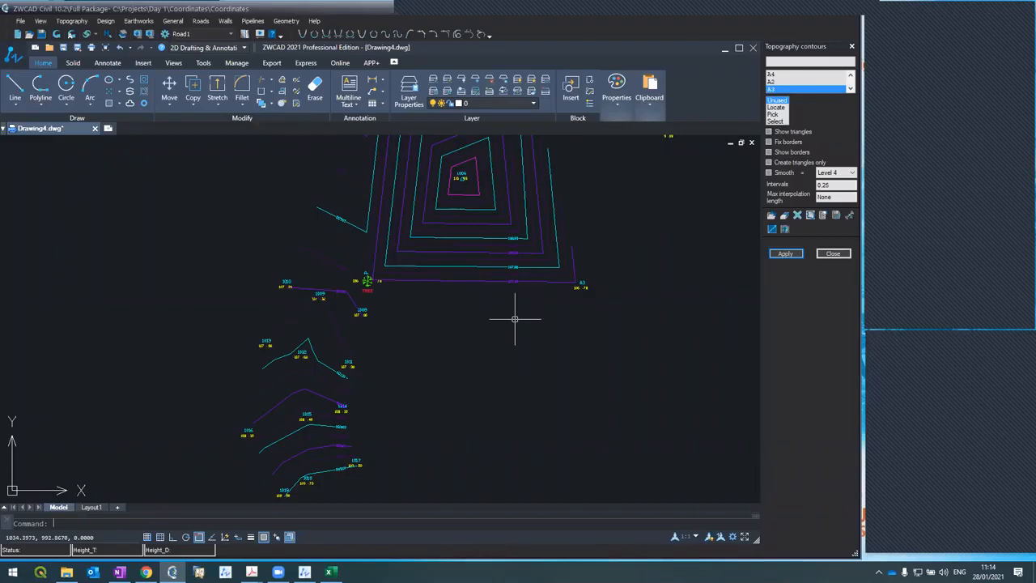
# Examine the bounded contours around points 1008 to 1019 and how they end at the boundary points
pyautogui.scroll(-4, 495, 305)
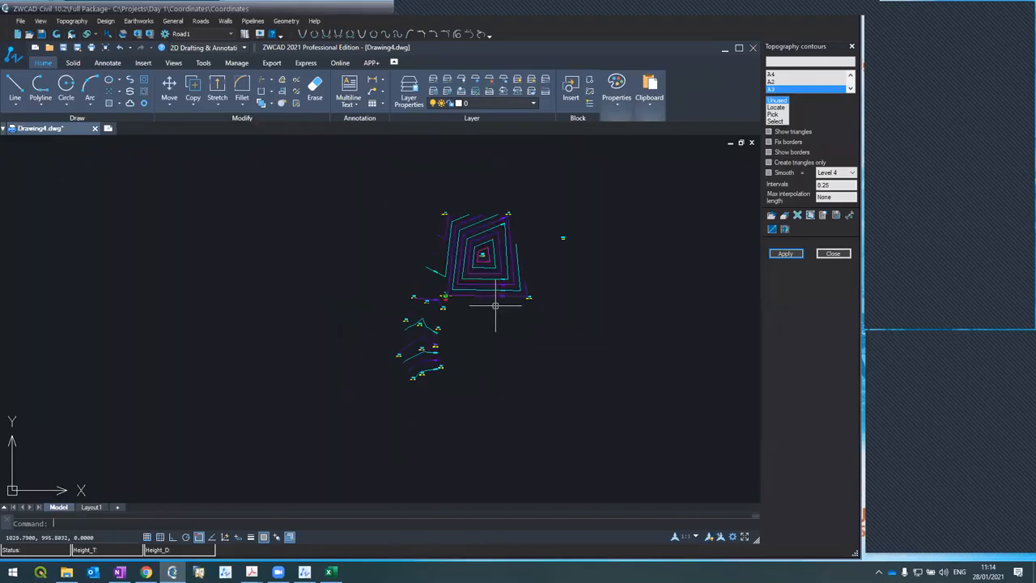
pyautogui.scroll(4, 412, 328)
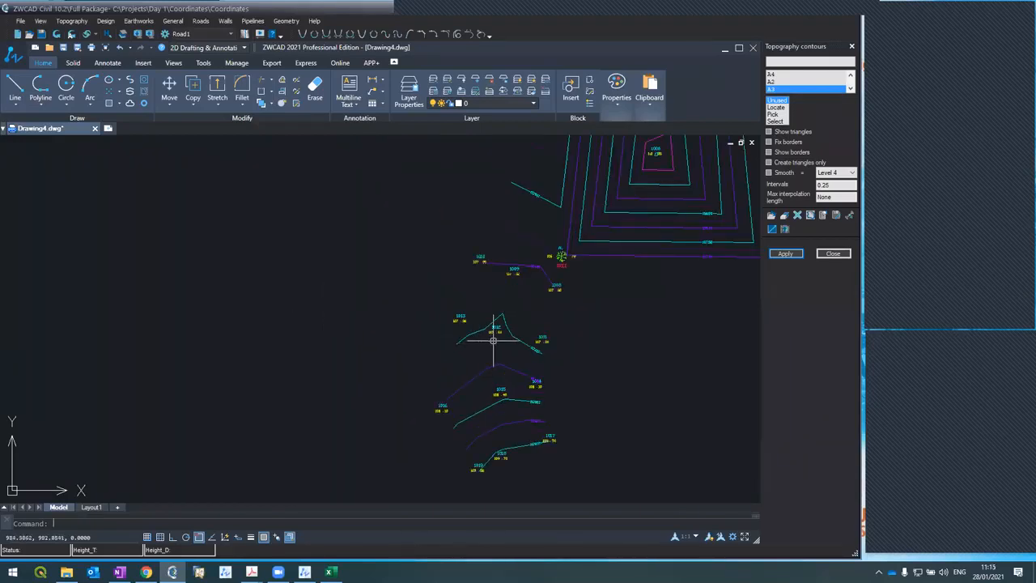
pyautogui.scroll(2, 493, 341)
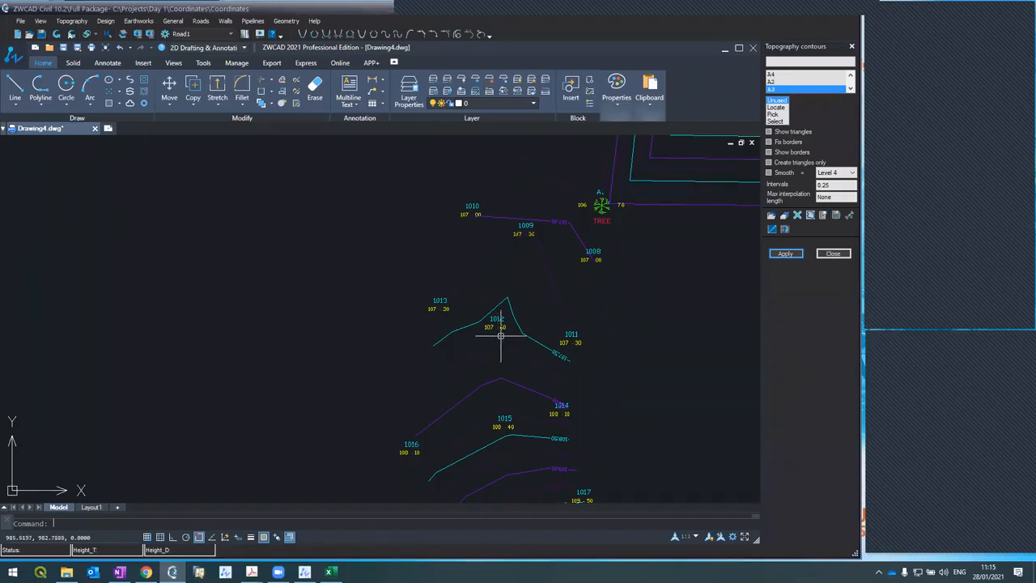
pyautogui.scroll(-2, 429, 286)
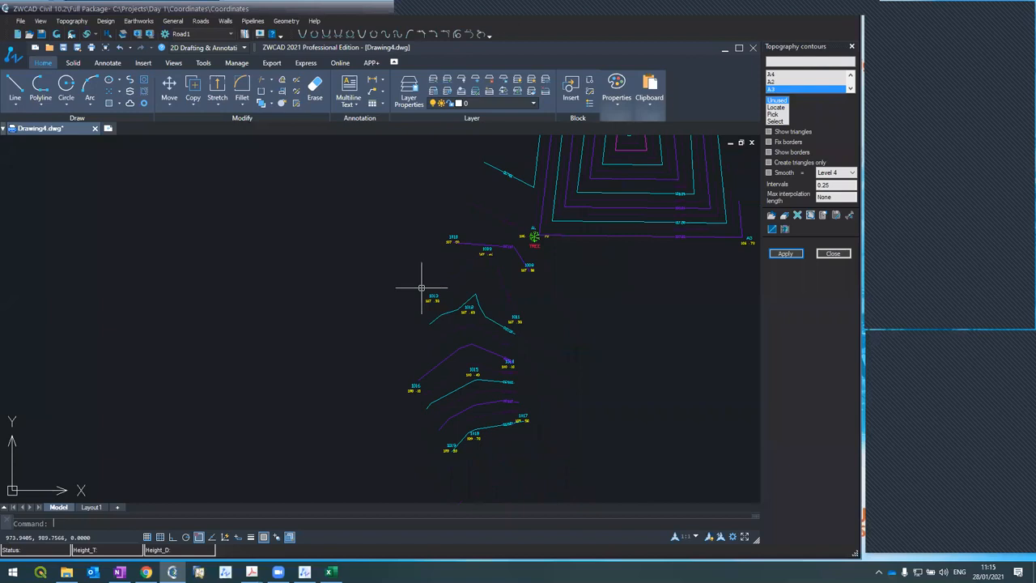
pyautogui.scroll(2, 530, 300)
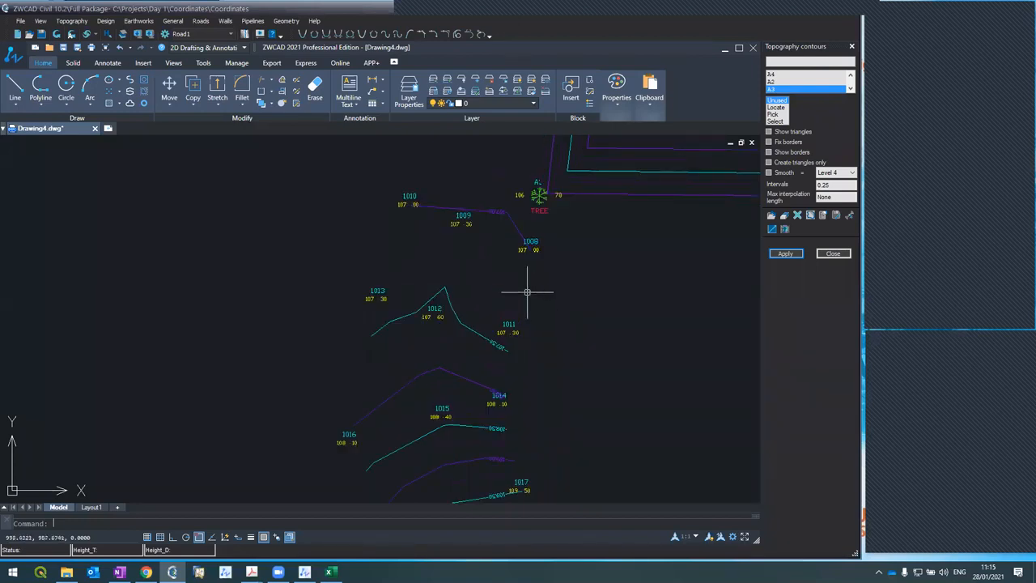
pyautogui.write('p')
pyautogui.press('Return')
pyautogui.moveTo(426, 257); pyautogui.dragTo(417, 226)
pyautogui.press('Escape')
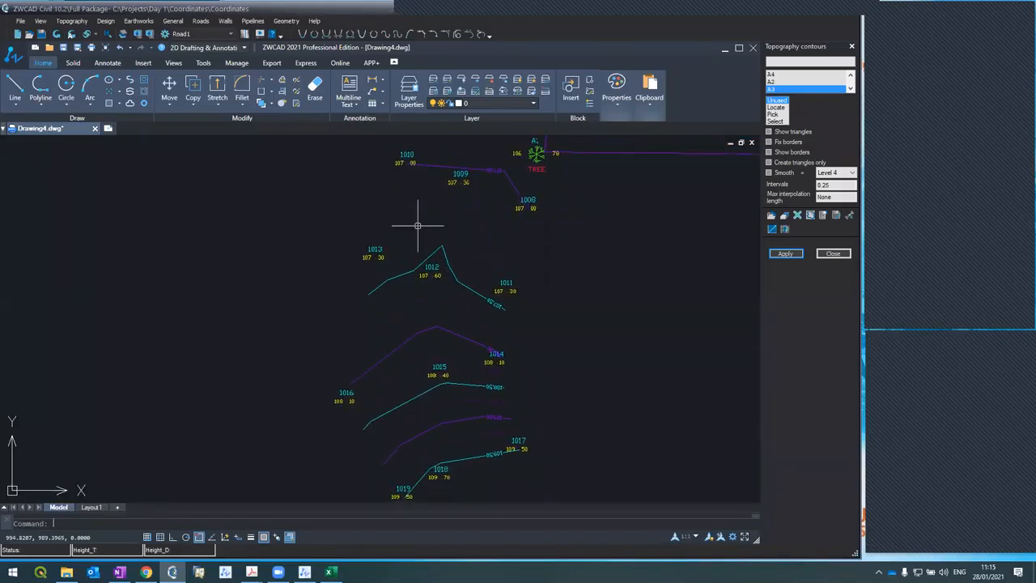
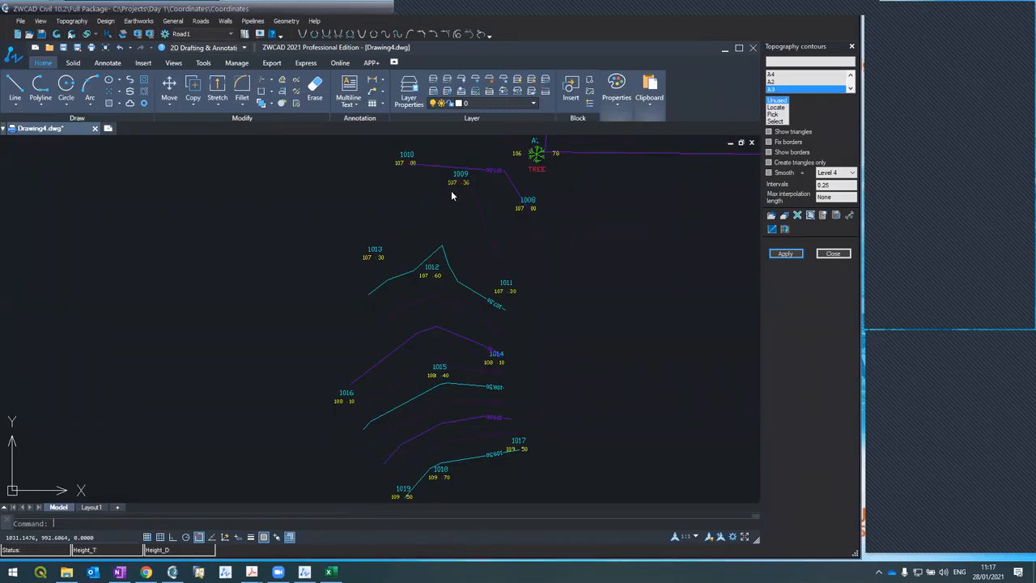
# Check the layer of the dark contour between the 109.00 and 109.50 lines near point 1017
pyautogui.scroll(-4, 462, 227)
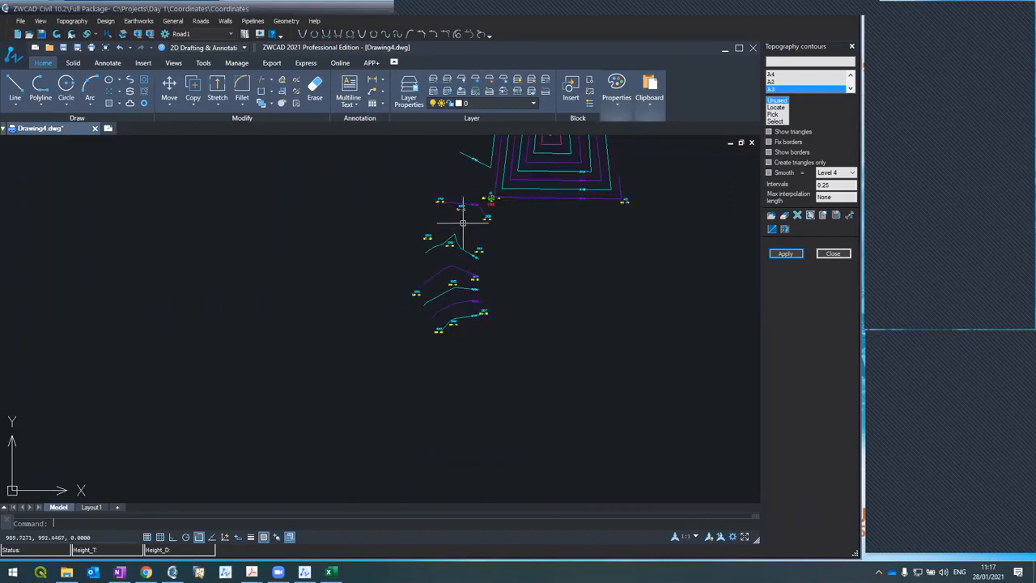
pyautogui.scroll(4, 474, 198)
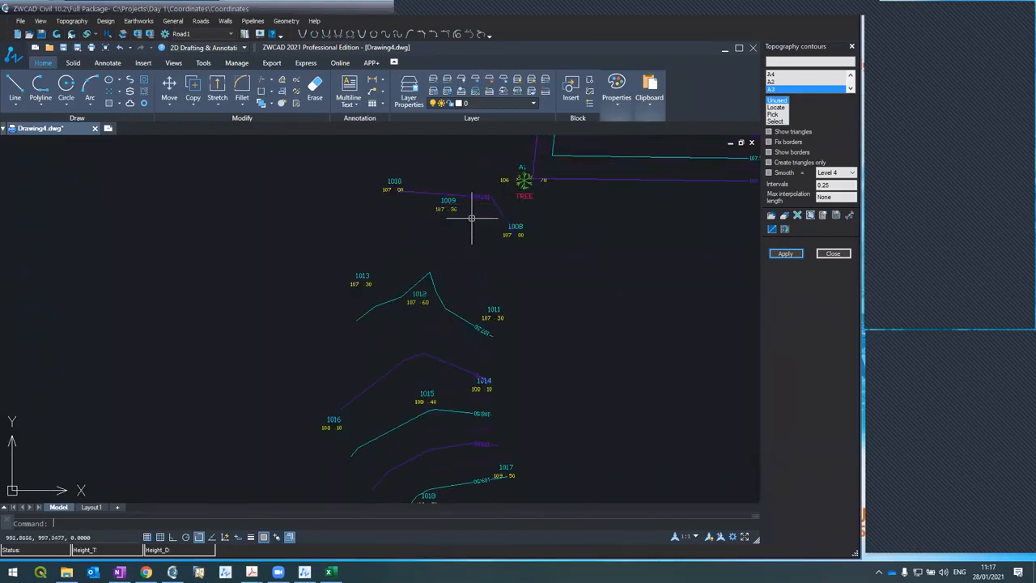
pyautogui.scroll(-1, 470, 245)
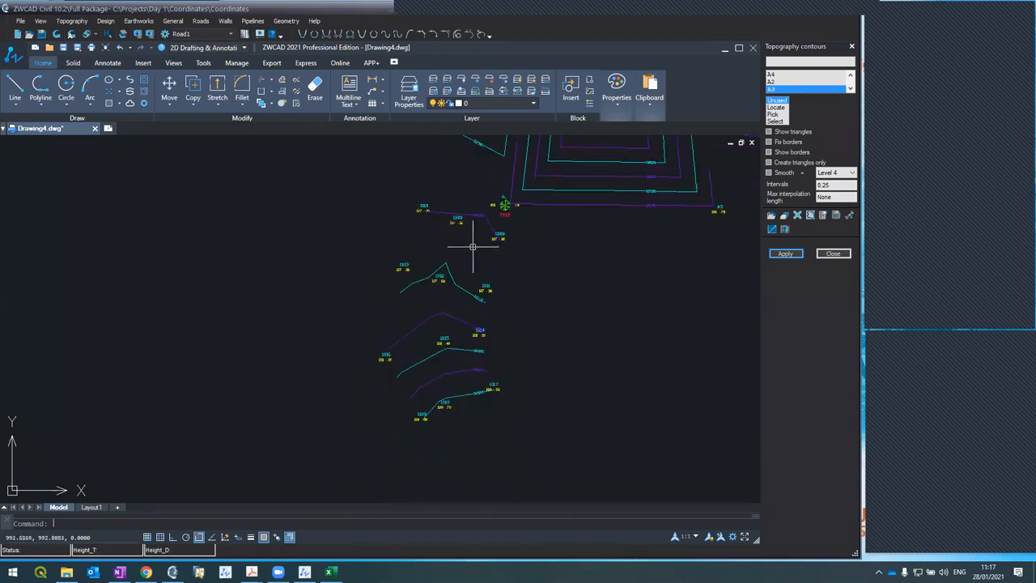
pyautogui.scroll(2, 481, 359)
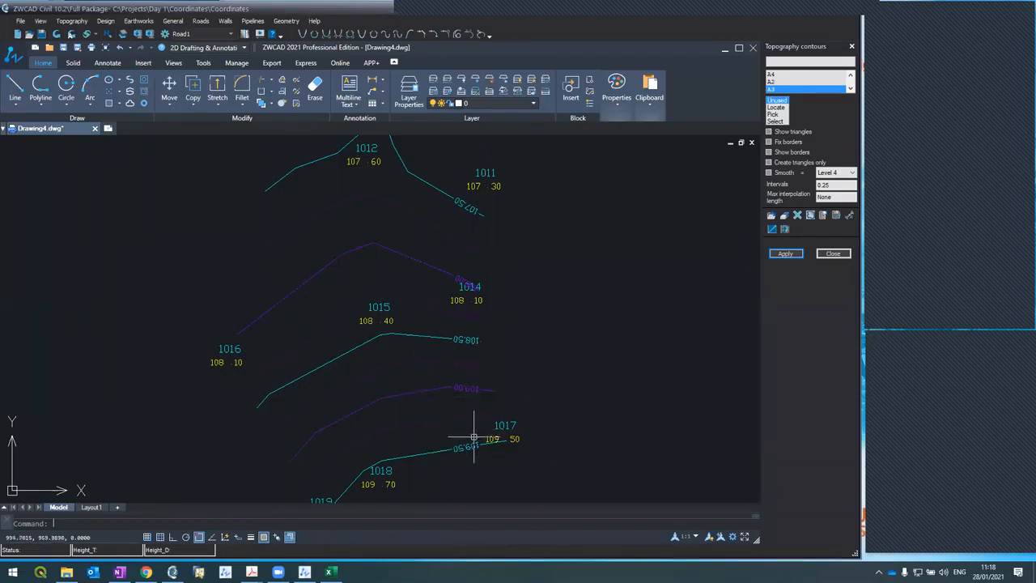
pyautogui.scroll(4, 474, 434)
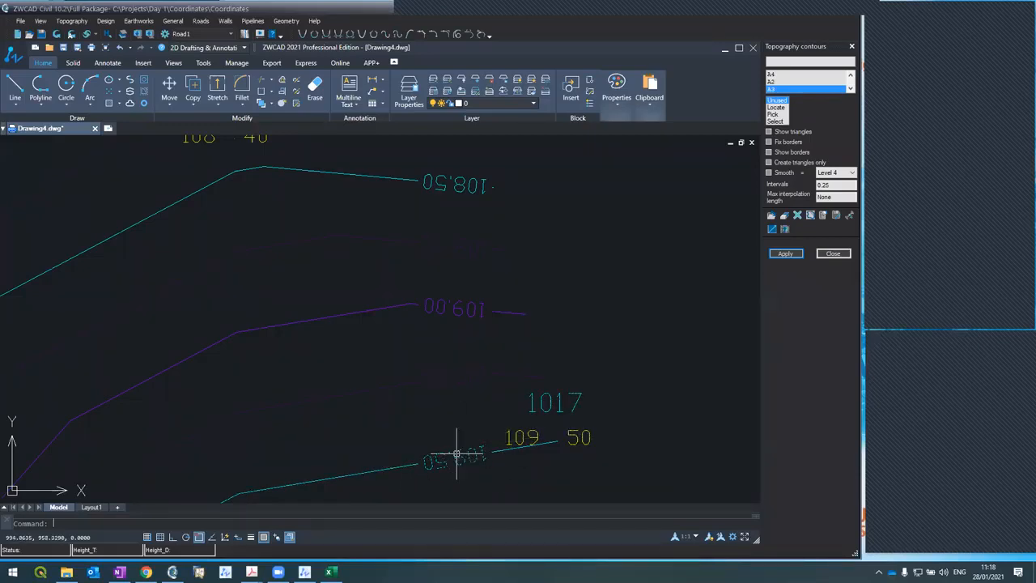
pyautogui.click(394, 383)
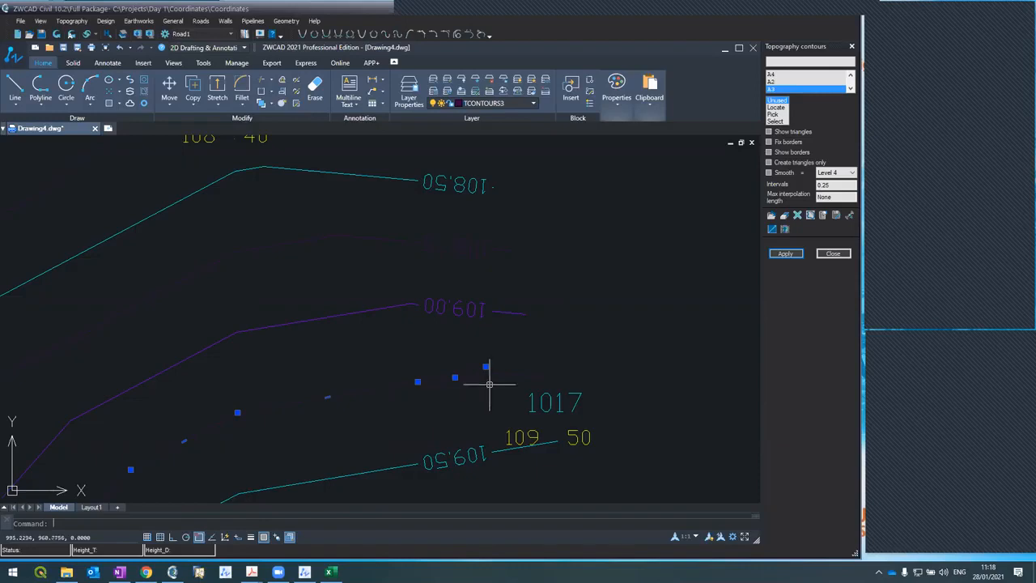
pyautogui.press('Escape')
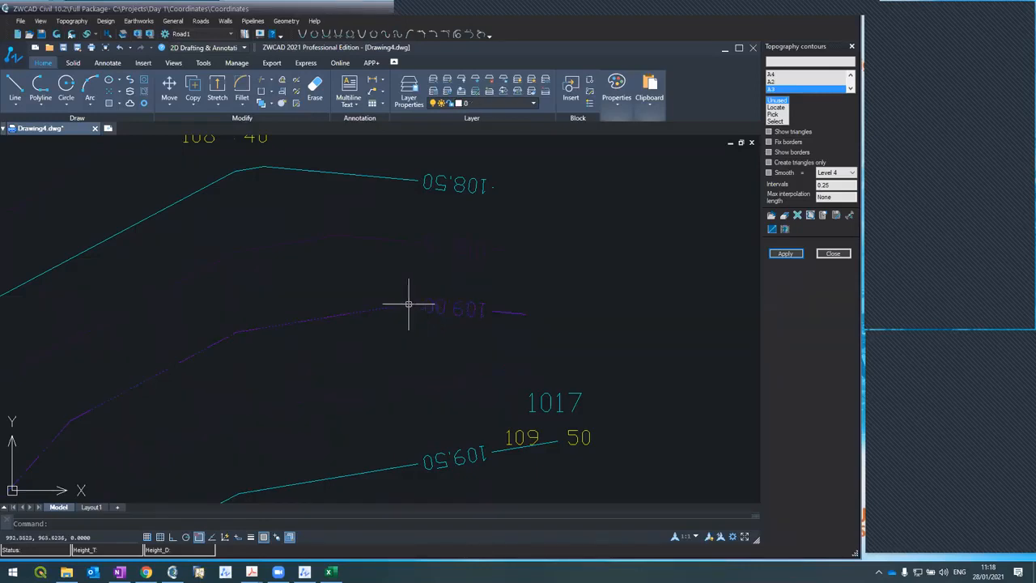
# Compare the contour lines and labels around points 1008 to 1019 with those around point 1006
pyautogui.scroll(-5, 416, 335)
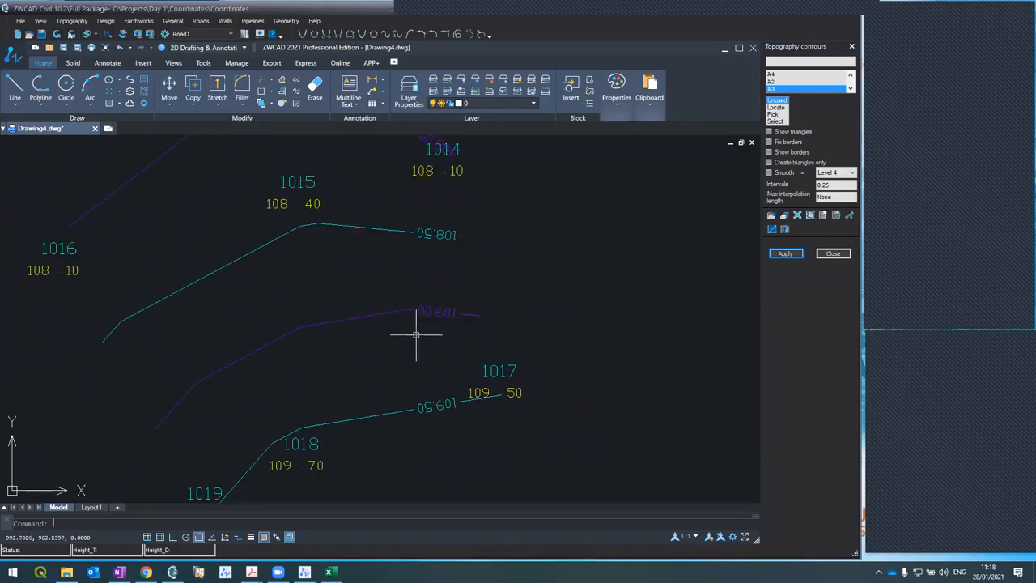
pyautogui.scroll(3, 424, 349)
pyautogui.scroll(-5, 424, 349)
pyautogui.scroll(2, 447, 203)
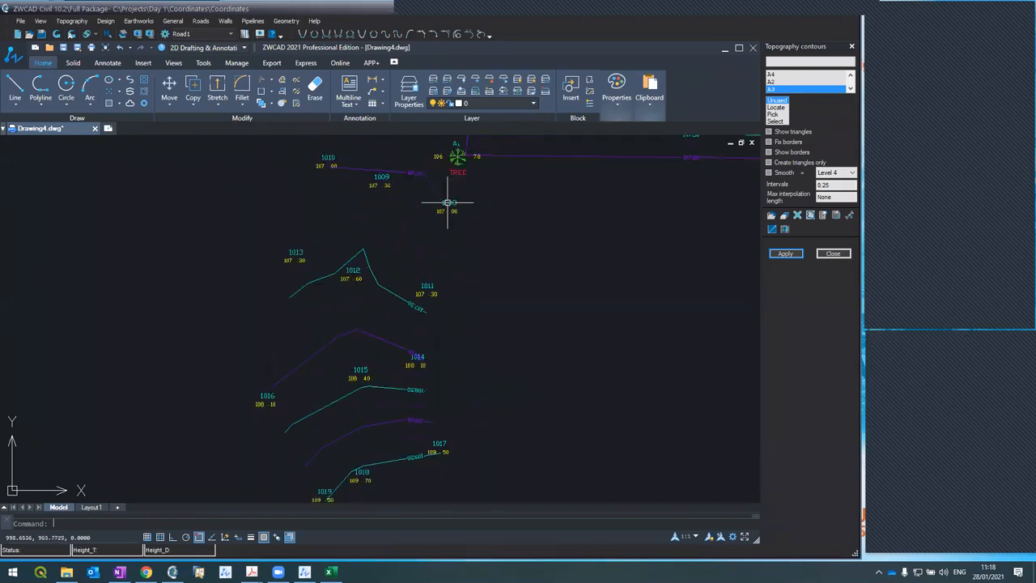
pyautogui.scroll(-2, 449, 208)
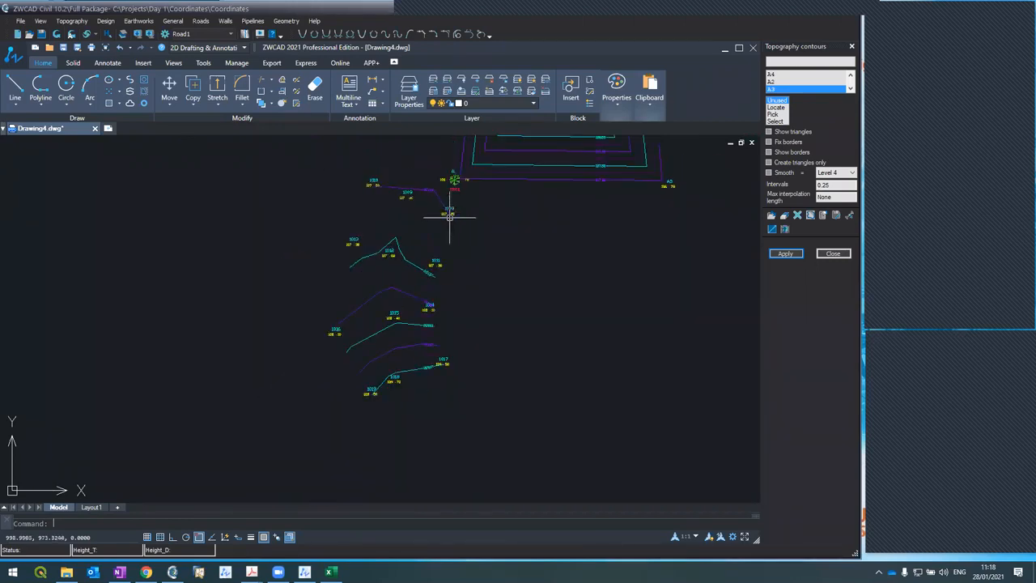
pyautogui.scroll(-2, 457, 212)
pyautogui.scroll(5, 476, 206)
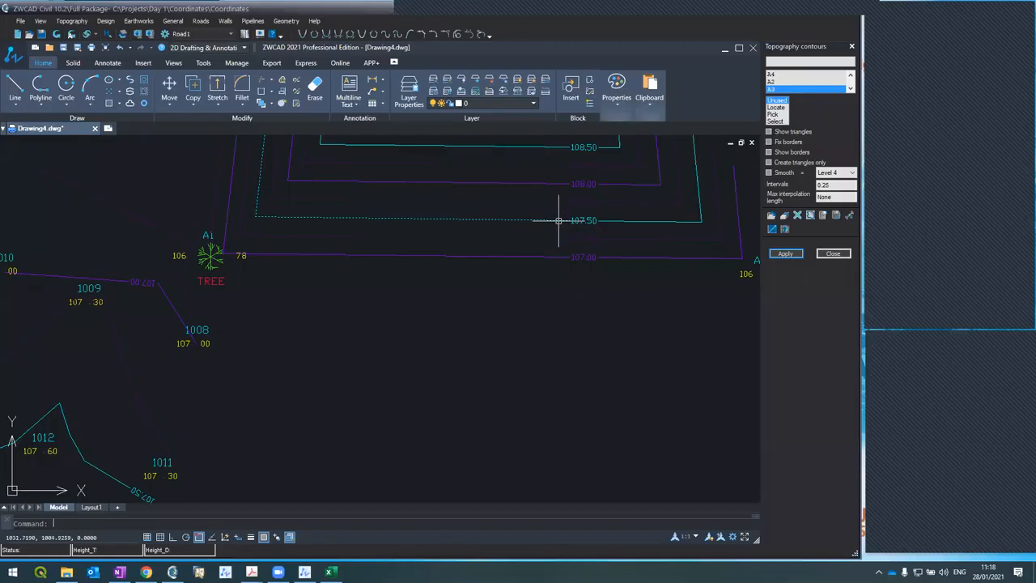
pyautogui.scroll(-5, 541, 351)
pyautogui.scroll(5, 538, 268)
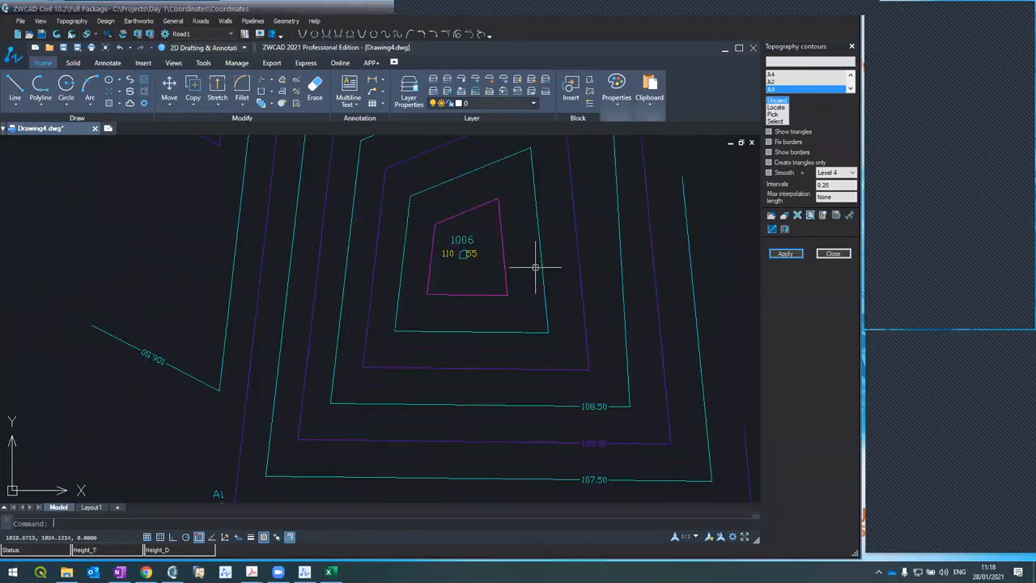
# Change the color of the TCONTOURS3 layer to index color 151 in the layer properties
pyautogui.write('la')
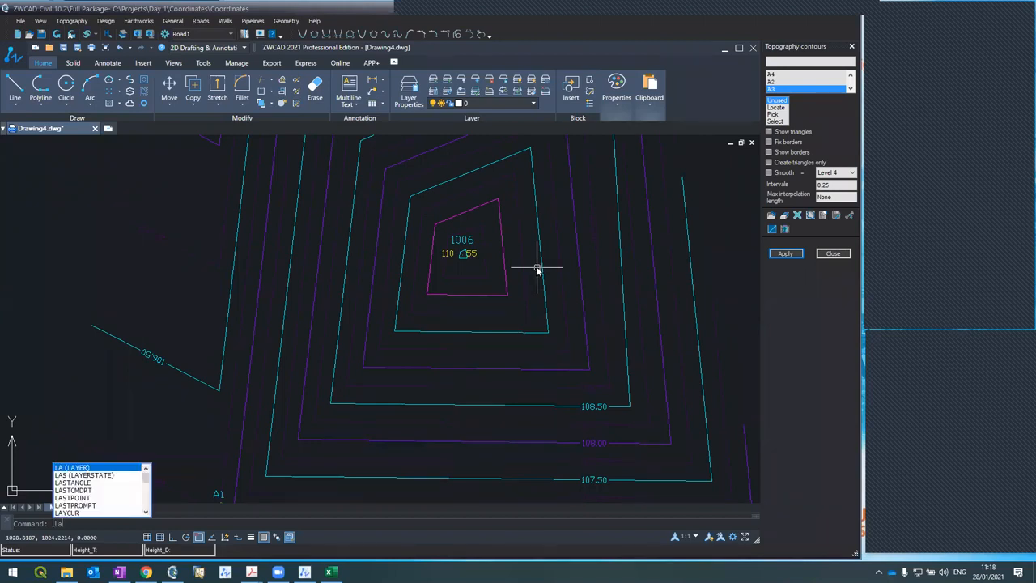
pyautogui.press('Return')
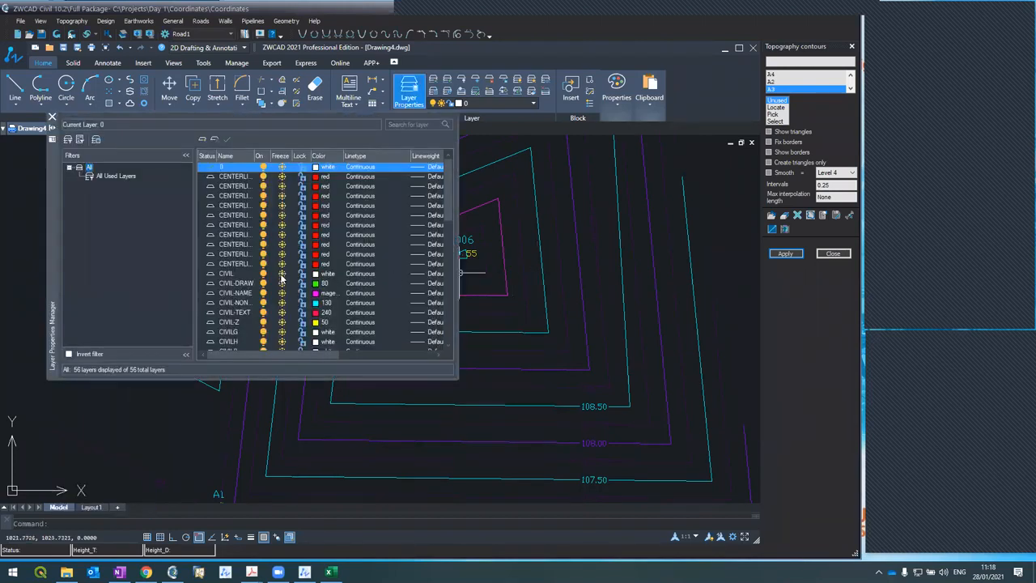
pyautogui.scroll(-5, 294, 278)
pyautogui.scroll(-6, 293, 278)
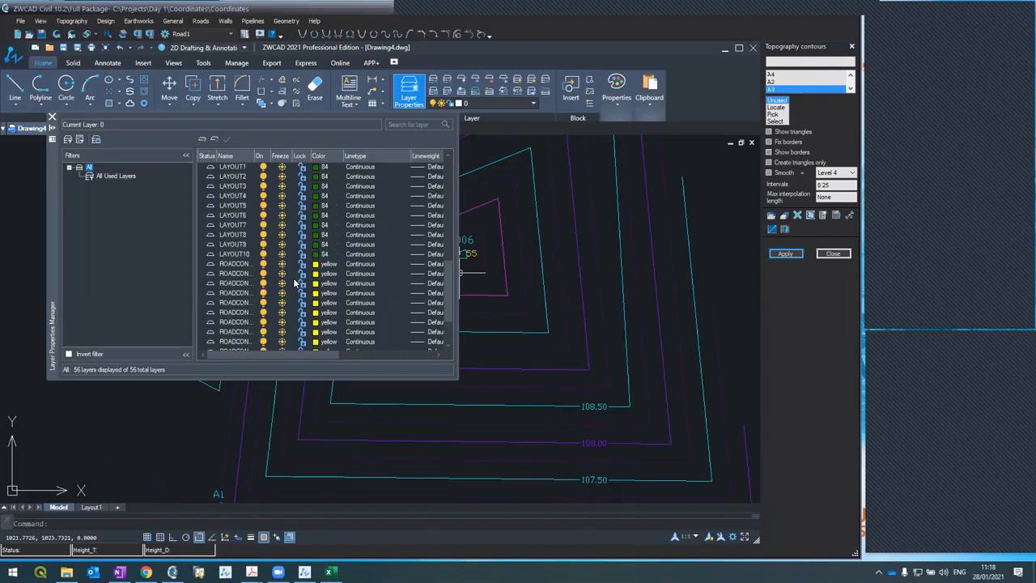
pyautogui.doubleClick(257, 156)
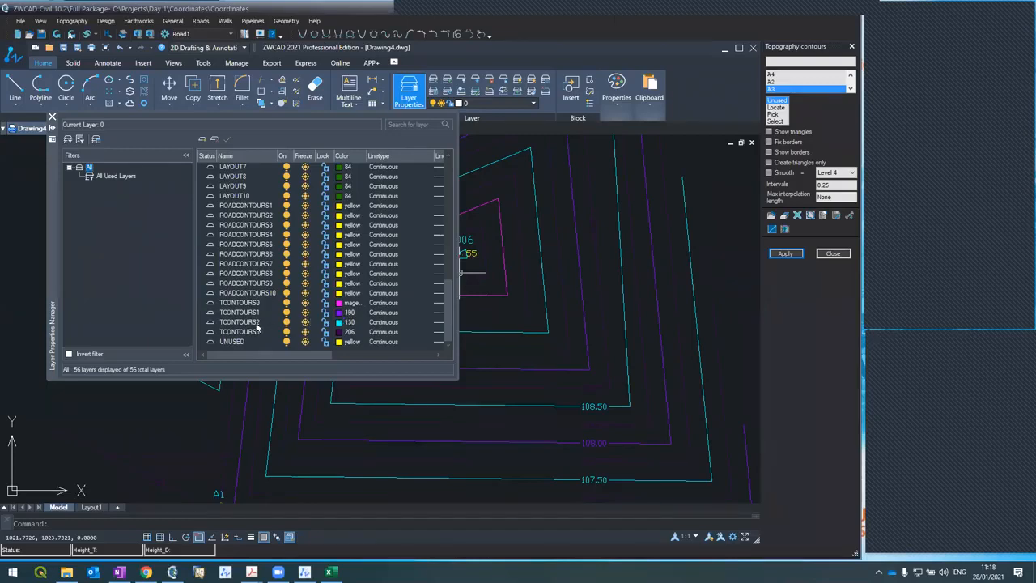
pyautogui.click(338, 332)
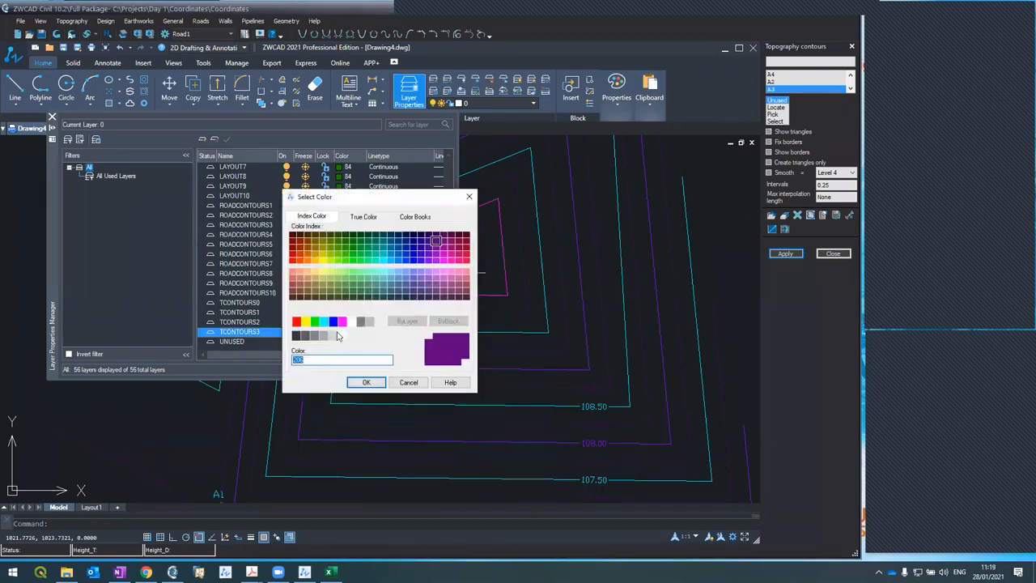
pyautogui.click(398, 271)
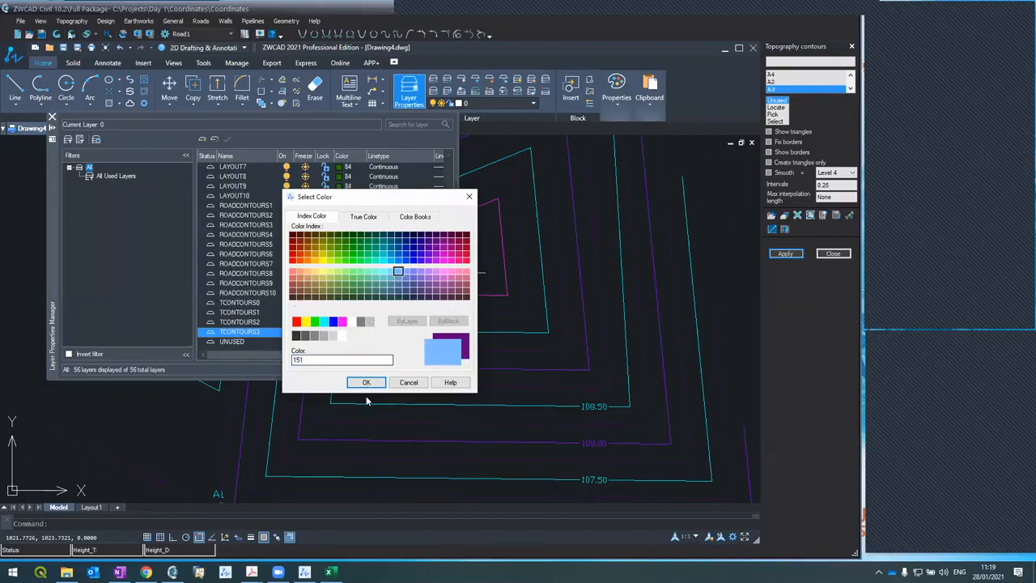
pyautogui.click(366, 383)
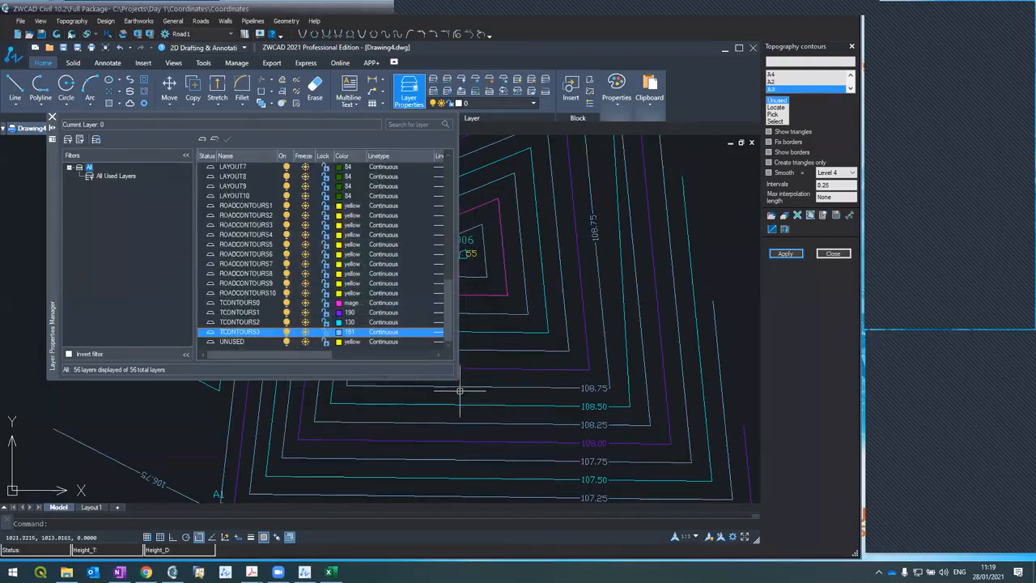
# Review the recolored contours across both point groups and close the layer properties manager
pyautogui.scroll(-5, 421, 442)
pyautogui.scroll(5, 419, 437)
pyautogui.scroll(-3, 421, 431)
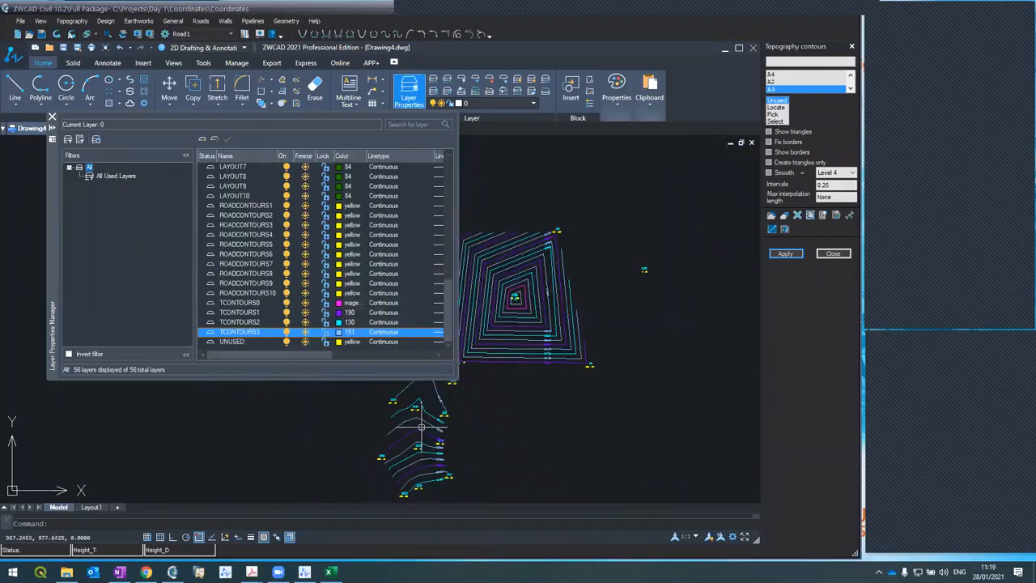
pyautogui.scroll(5, 420, 426)
pyautogui.scroll(-5, 421, 426)
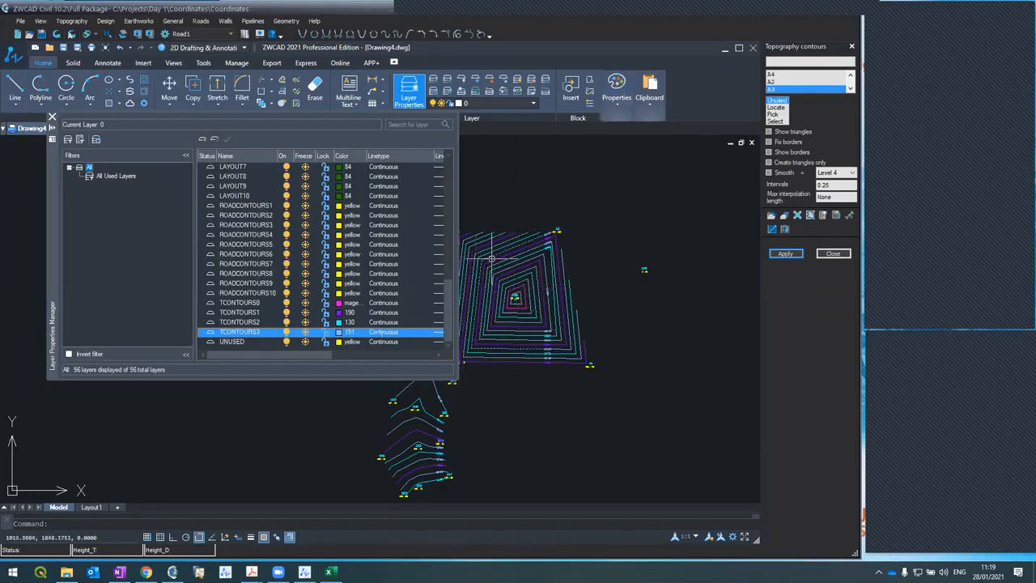
pyautogui.click(52, 119)
# Examine the complete contour set between the A1 tree point and points 1008 to 1019
pyautogui.scroll(-5, 416, 411)
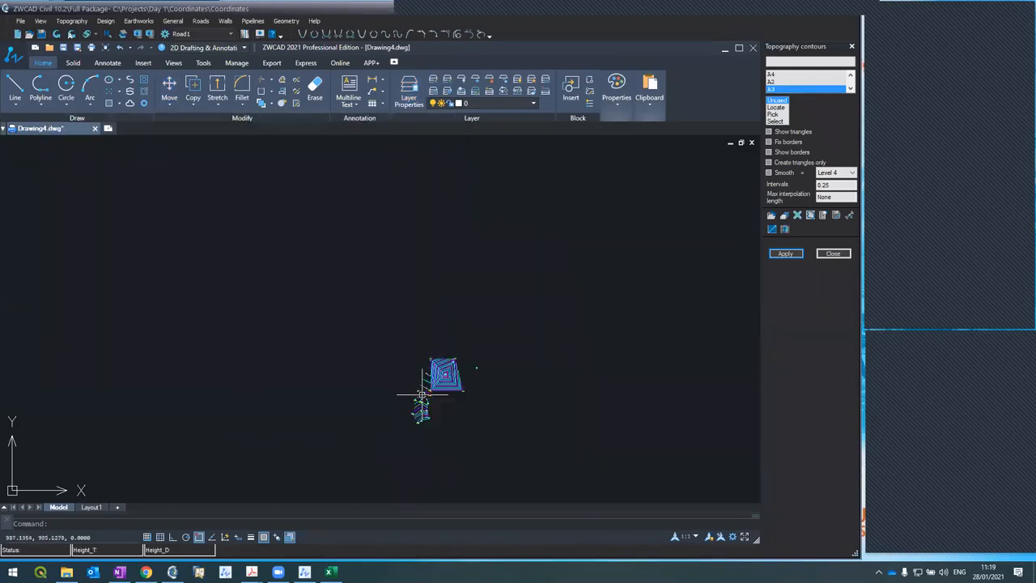
pyautogui.scroll(6, 424, 409)
pyautogui.scroll(5, 423, 437)
pyautogui.scroll(-7, 428, 307)
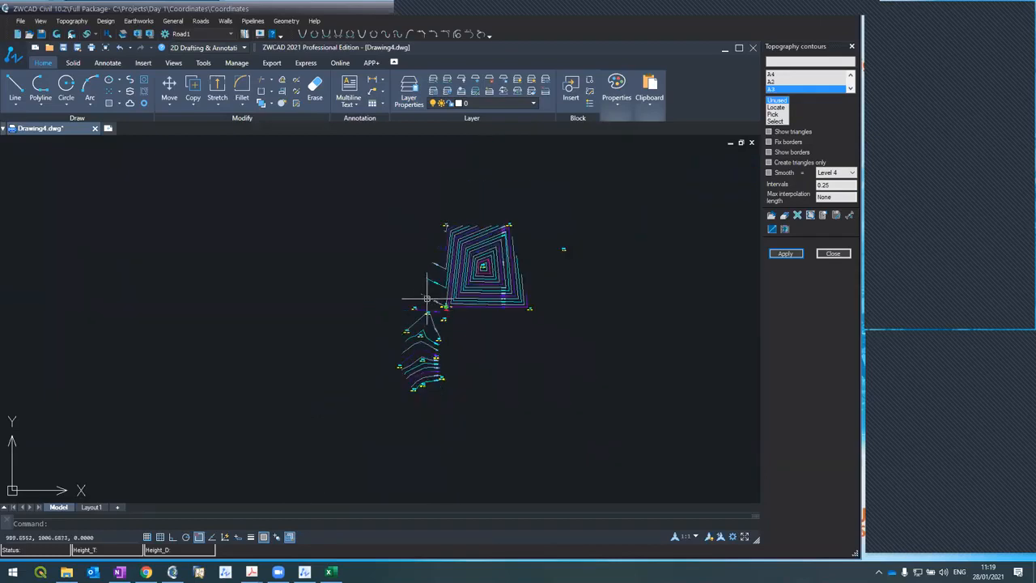
pyautogui.scroll(2, 422, 346)
pyautogui.scroll(1, 422, 344)
pyautogui.scroll(1, 422, 343)
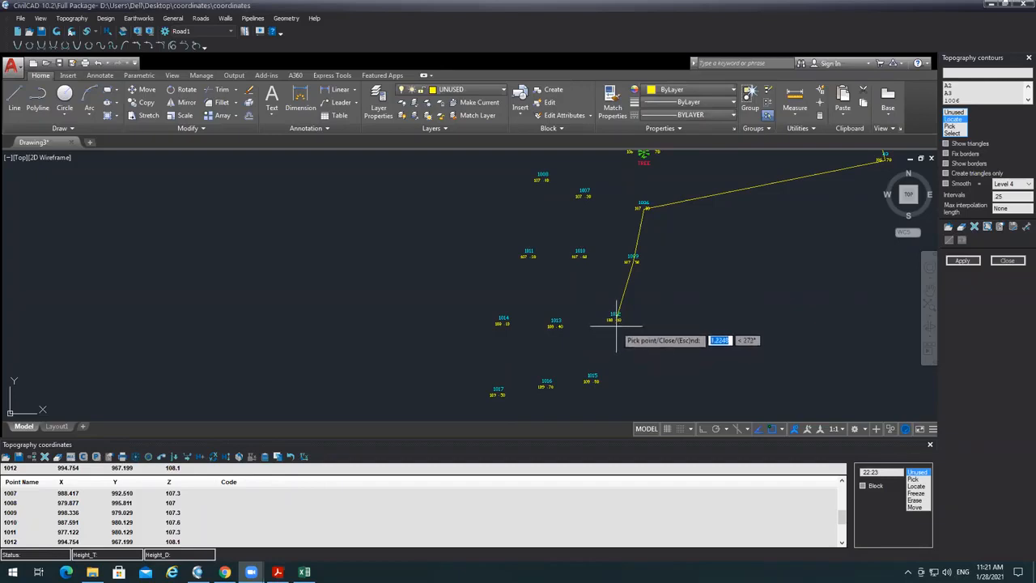
# Try to continue the contour boundary from point 1012 towards point 1015, and end the boundary picking
pyautogui.scroll(3, 617, 321)
pyautogui.scroll(-3, 613, 353)
pyautogui.moveTo(610, 366); pyautogui.dragTo(610, 282, button='middle')
pyautogui.scroll(2, 589, 322)
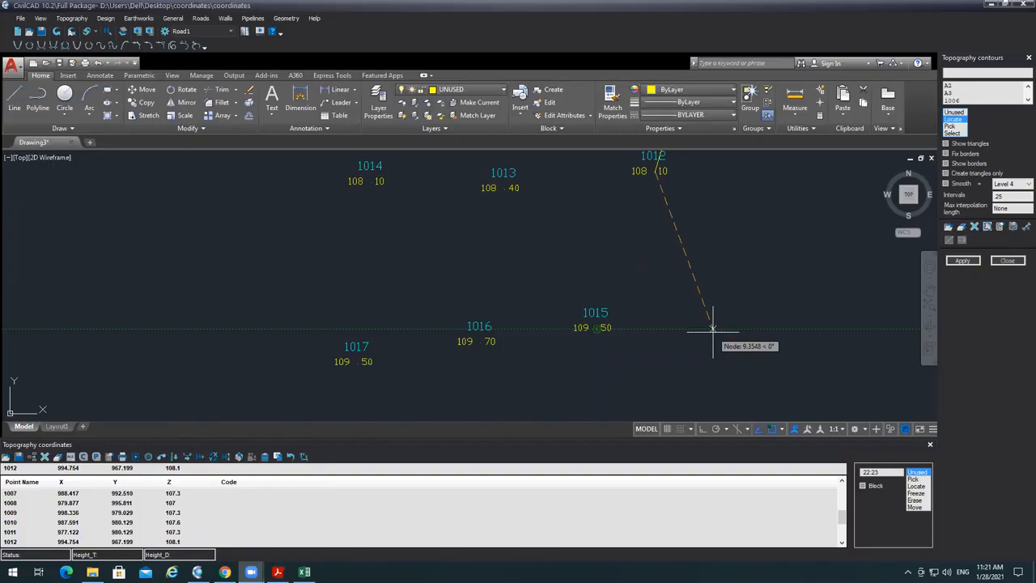
pyautogui.press('Escape')
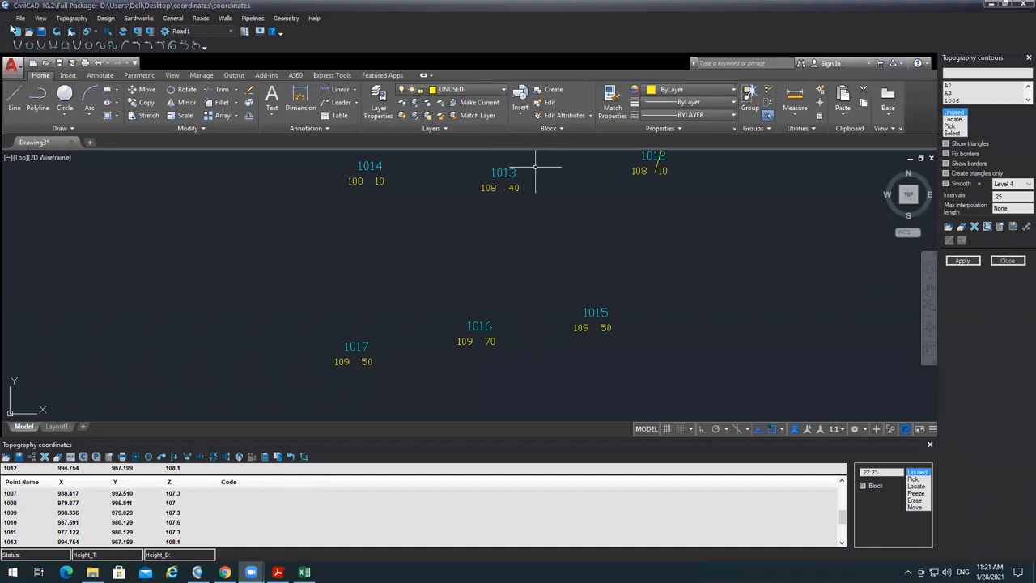
# Retry locating point 1015 as the contour boundary point after 1012, and end the picking
pyautogui.click(59, 32)
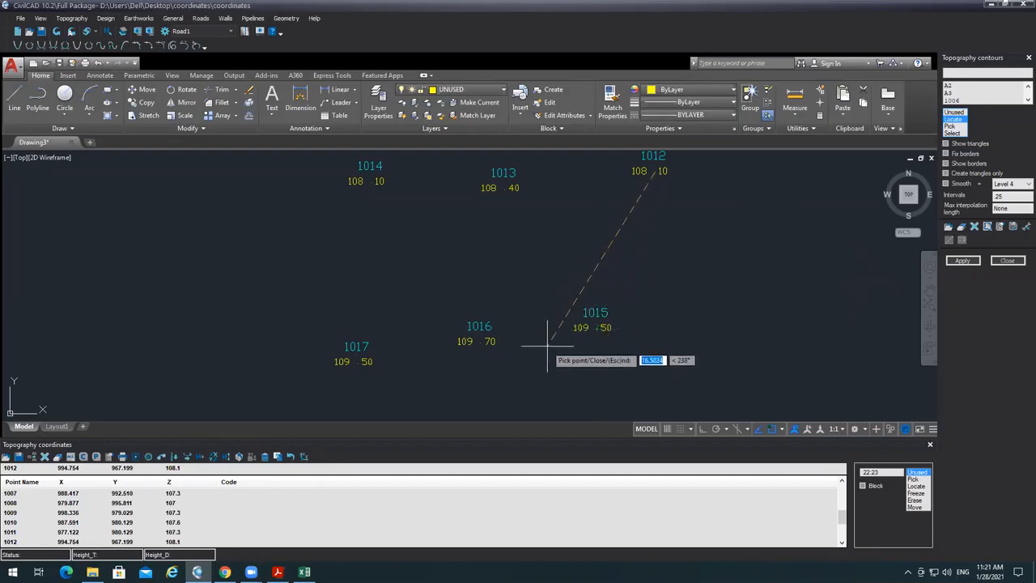
pyautogui.click(597, 327)
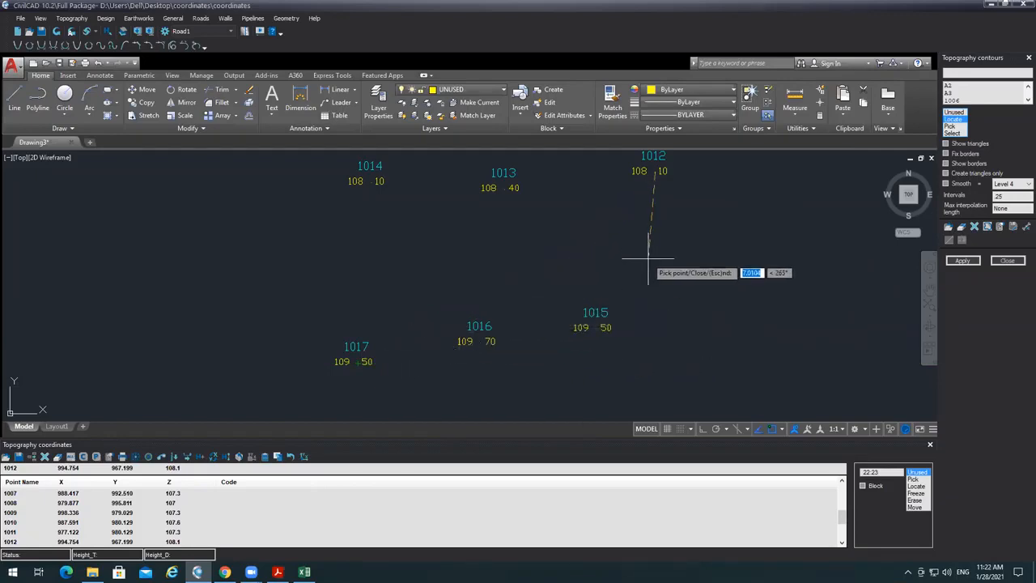
pyautogui.press('Escape')
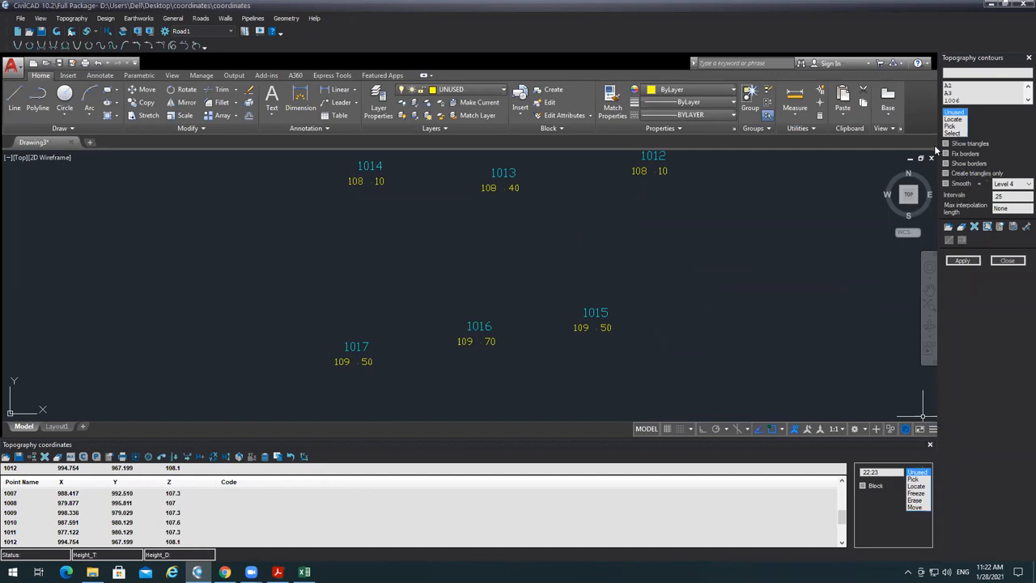
# Select point 1012 in the boundary list, try to locate point 1015 after it, and end the picking
pyautogui.click(1021, 100)
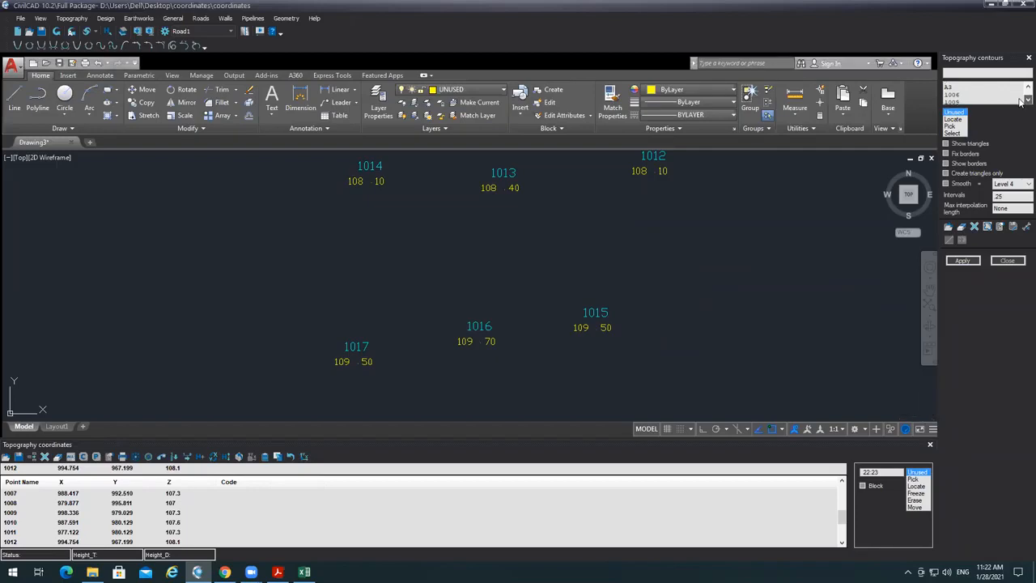
pyautogui.click(1021, 101)
pyautogui.click(964, 101)
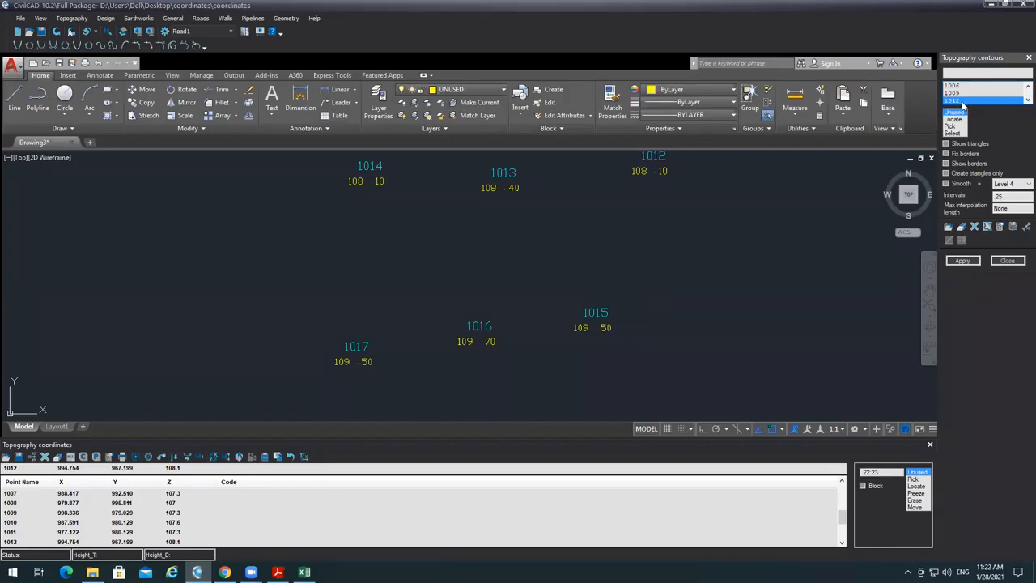
pyautogui.click(954, 118)
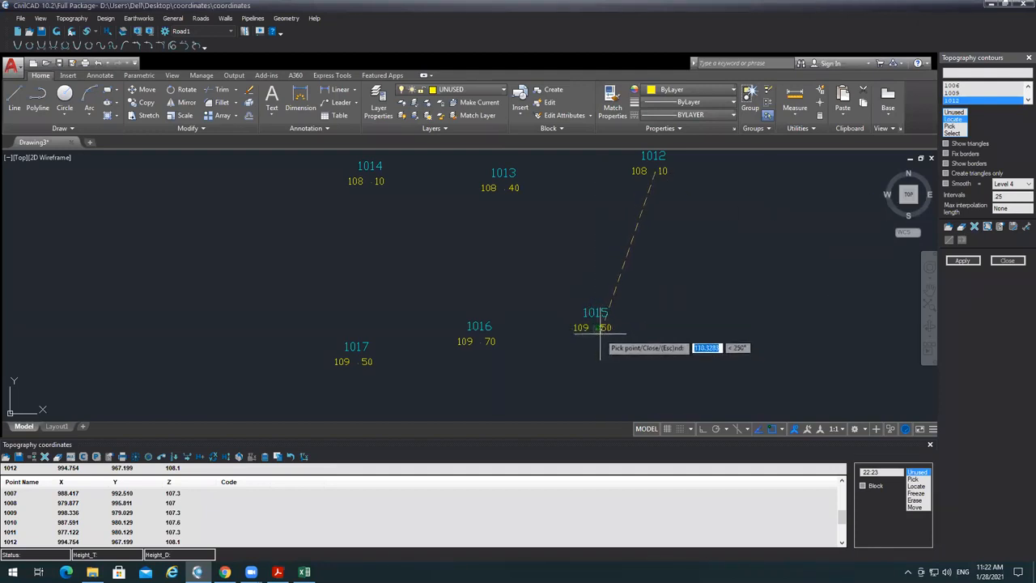
pyautogui.click(597, 329)
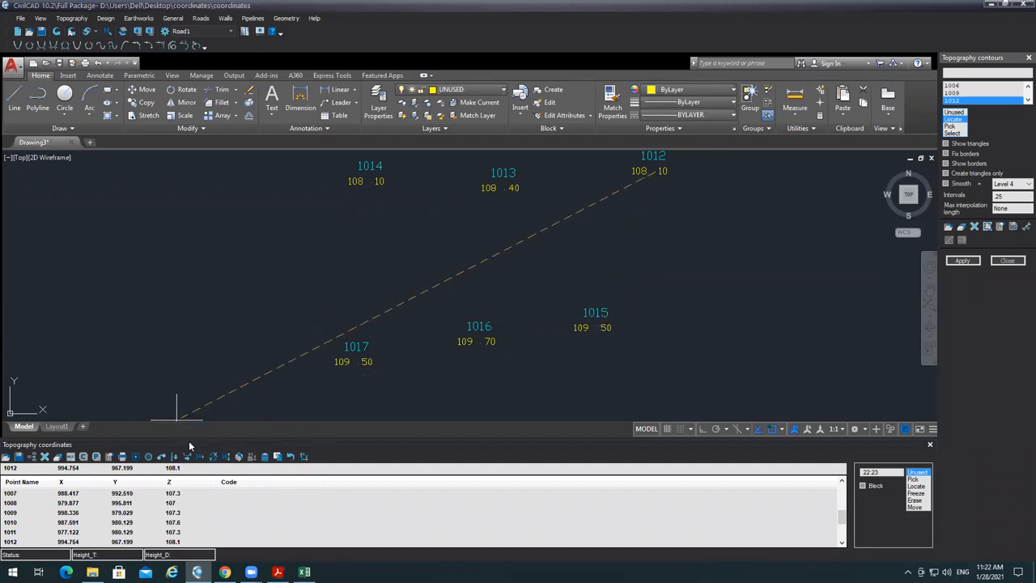
pyautogui.press('Escape')
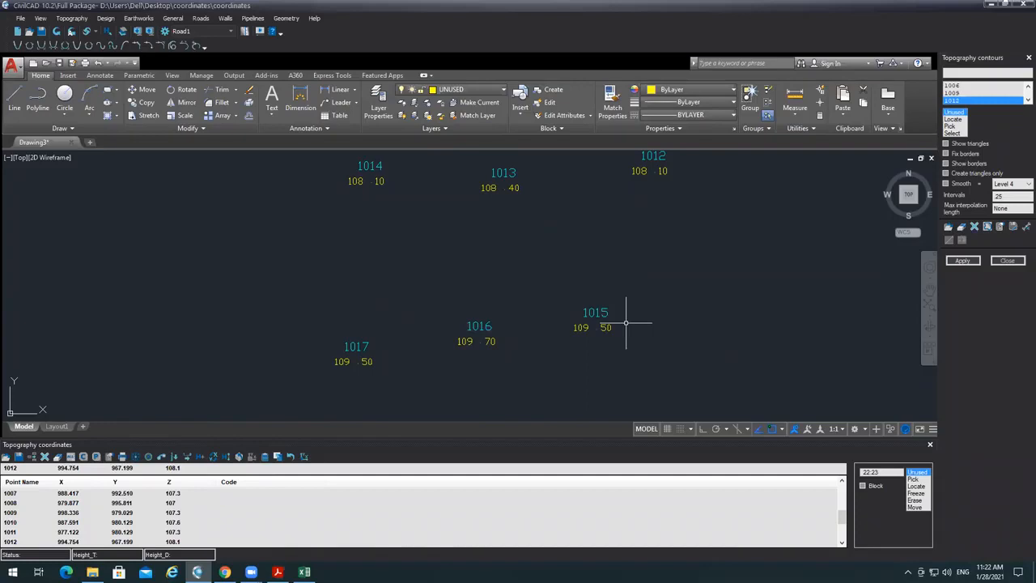
# Check the command history for the boundary picks and view the whole point layout
pyautogui.press('F2')
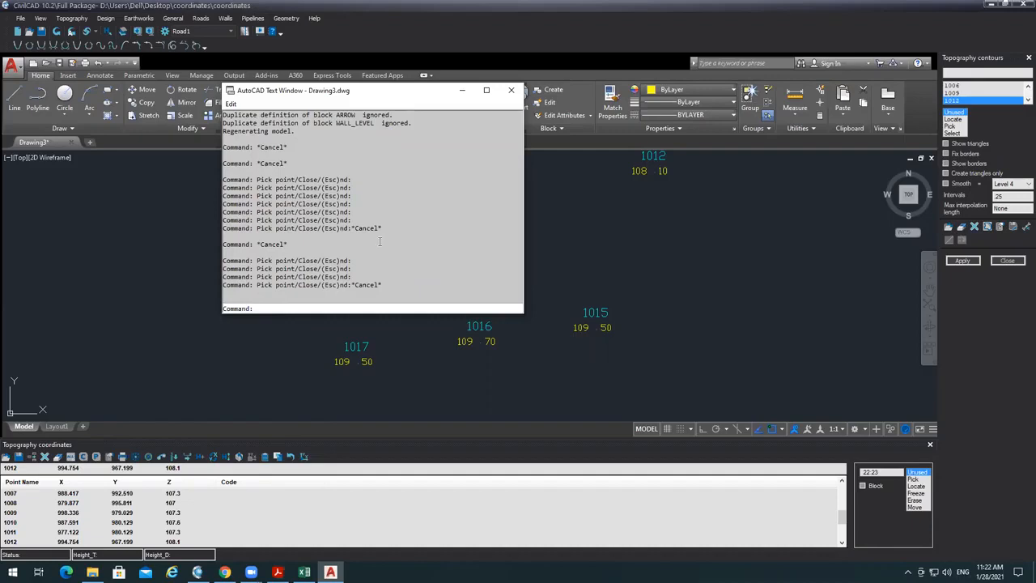
pyautogui.click(512, 90)
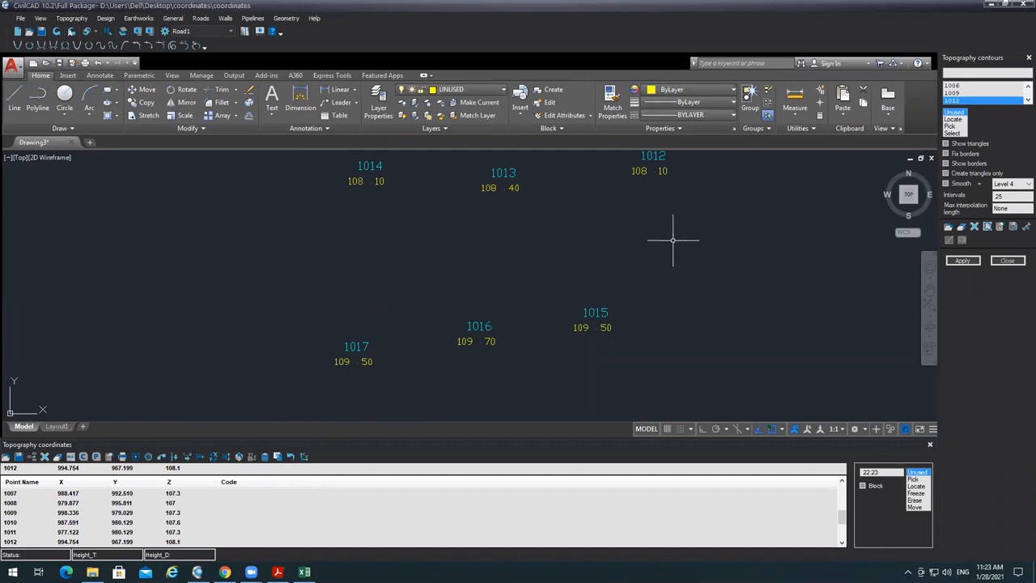
pyautogui.click(648, 252)
pyautogui.scroll(-4, 648, 251)
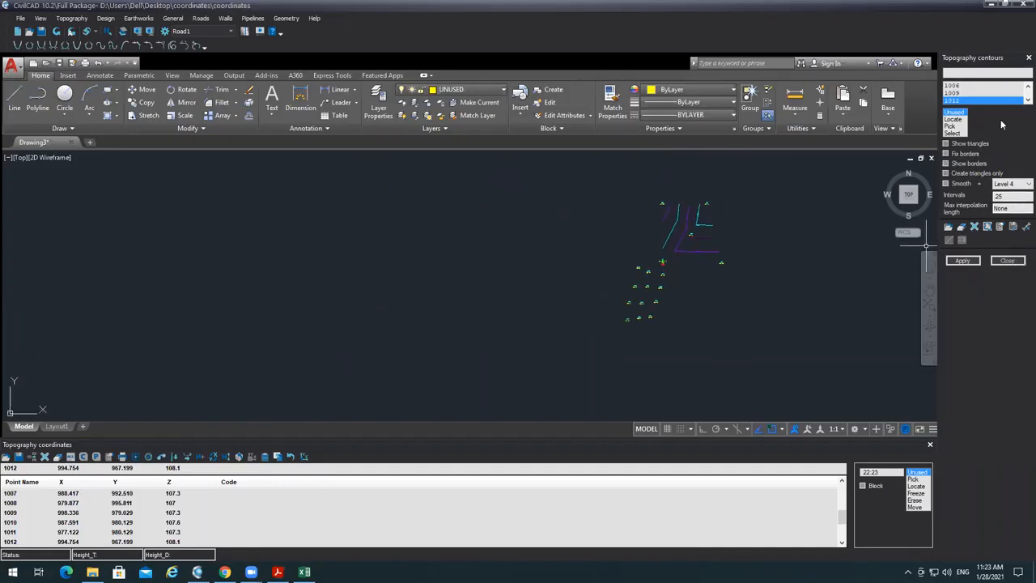
# Reopen the topography contours settings and erase all existing boundary points
pyautogui.click(1026, 58)
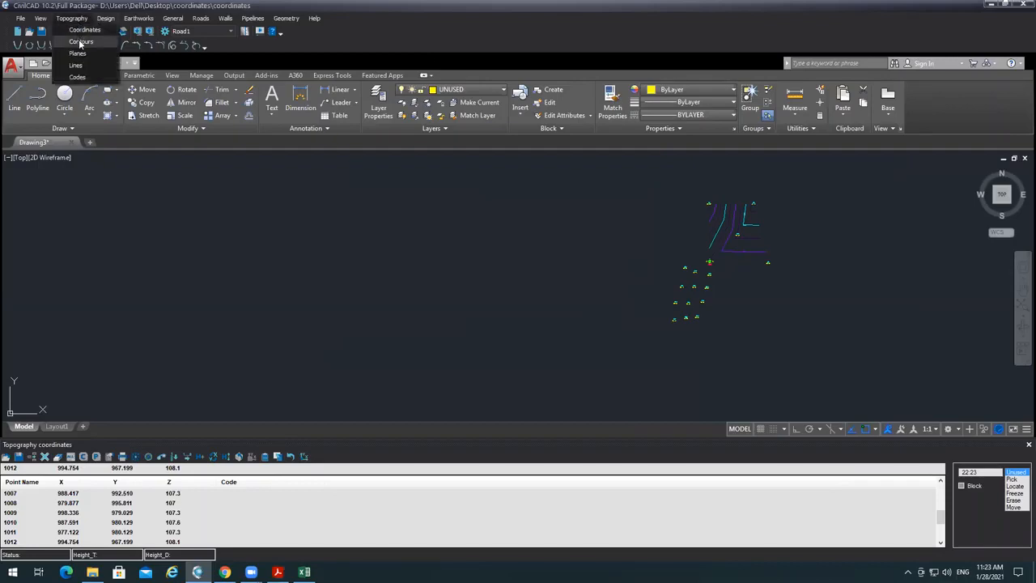
pyautogui.click(80, 41)
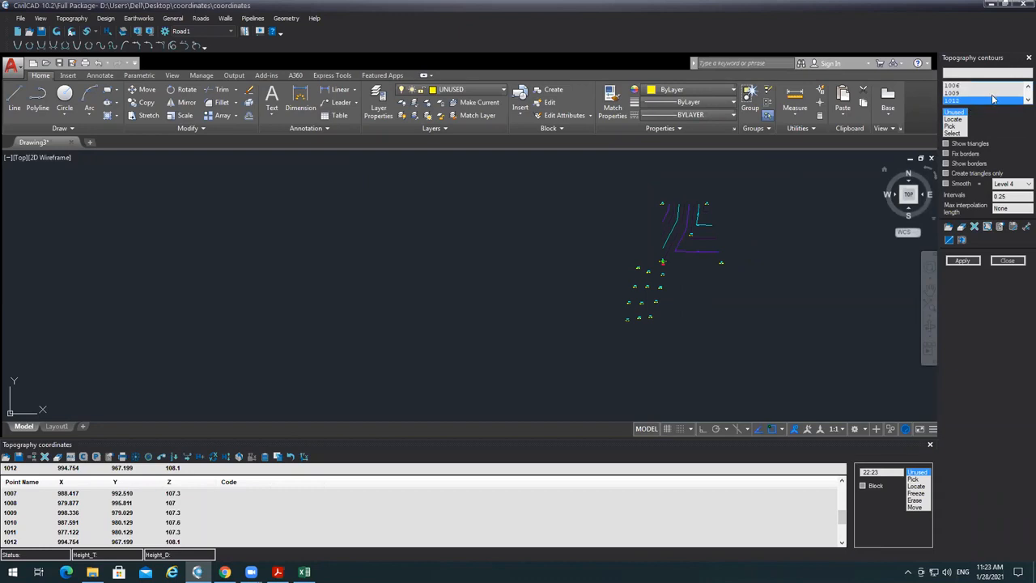
pyautogui.click(974, 229)
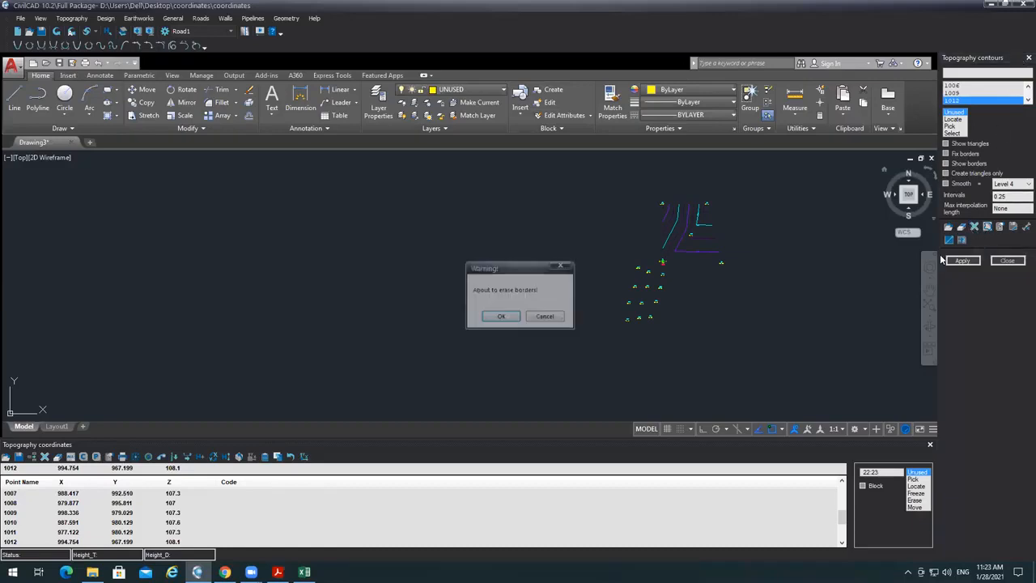
pyautogui.click(495, 317)
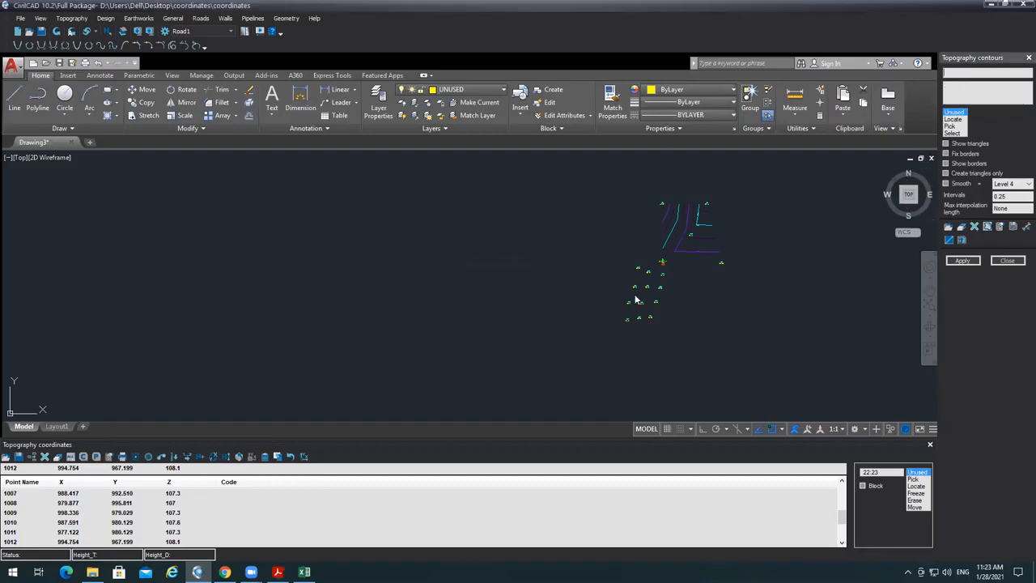
# Generate contours at 0.25 intervals over the full extents of the coordinate points
pyautogui.click(953, 120)
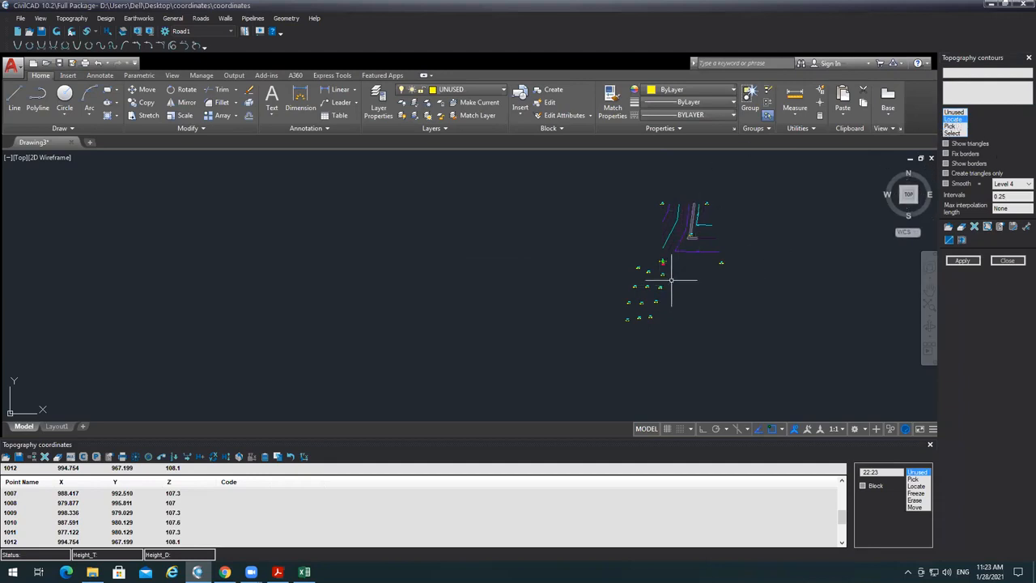
pyautogui.scroll(8, 728, 260)
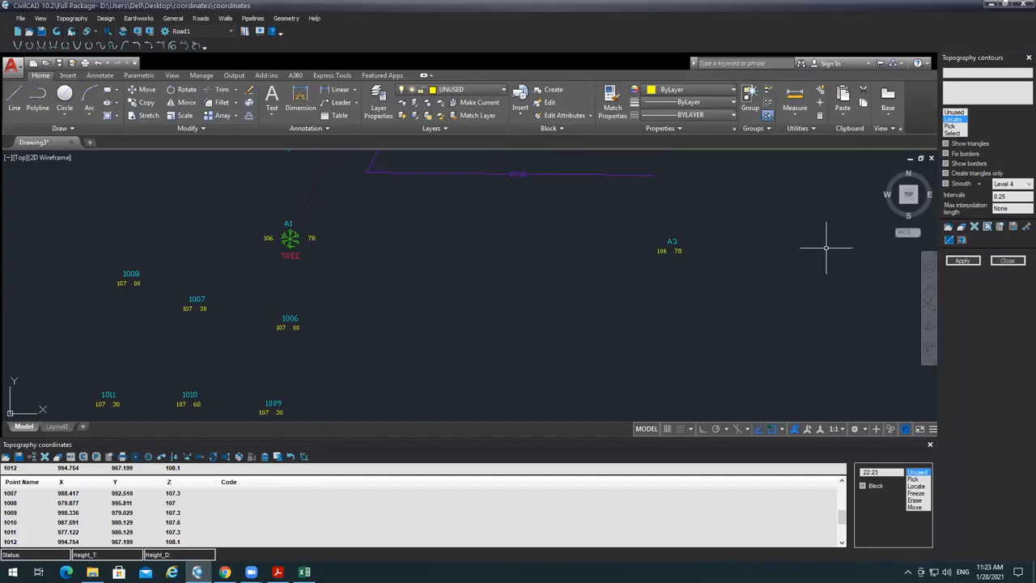
pyautogui.click(962, 261)
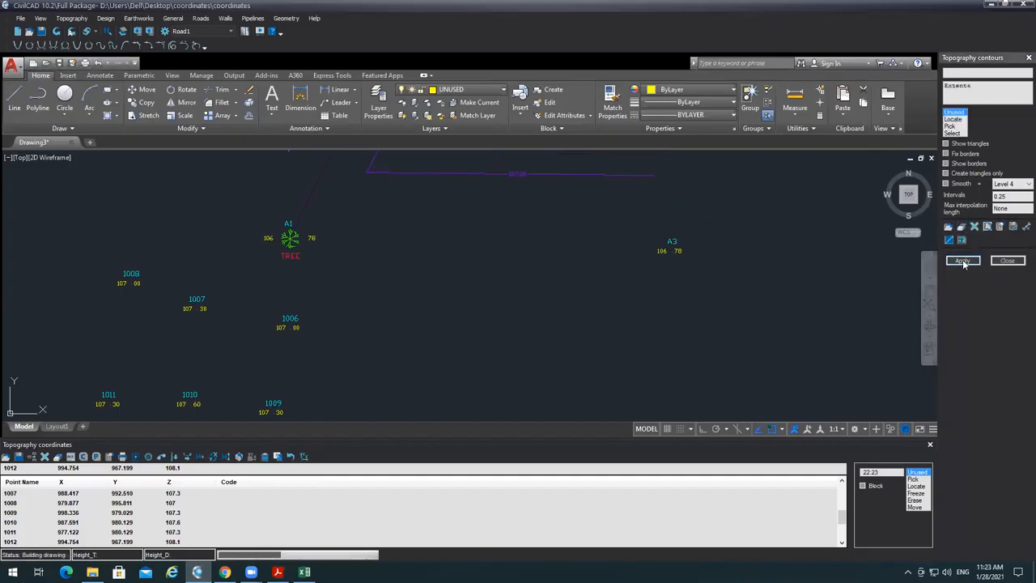
# Locate a new contour boundary starting at point A3 and passing through points 1006, 1009 and 1012
pyautogui.click(954, 120)
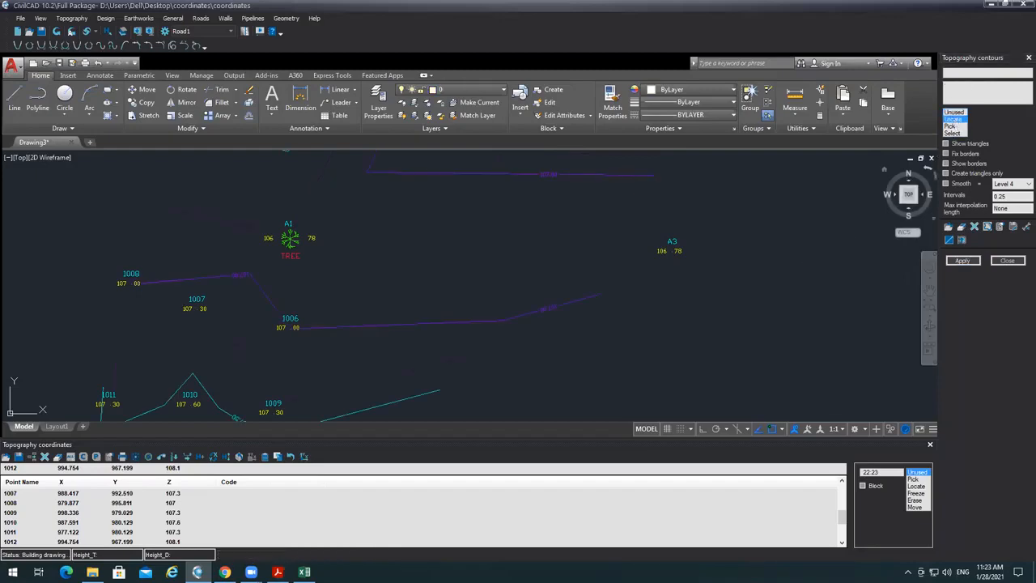
pyautogui.click(670, 243)
pyautogui.scroll(-4, 474, 341)
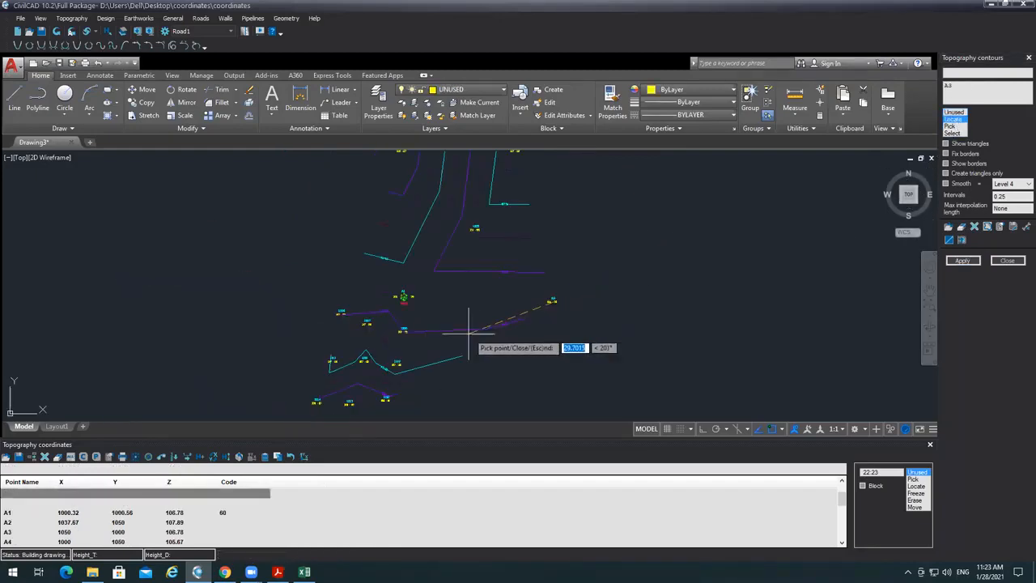
pyautogui.scroll(2, 425, 314)
pyautogui.click(392, 342)
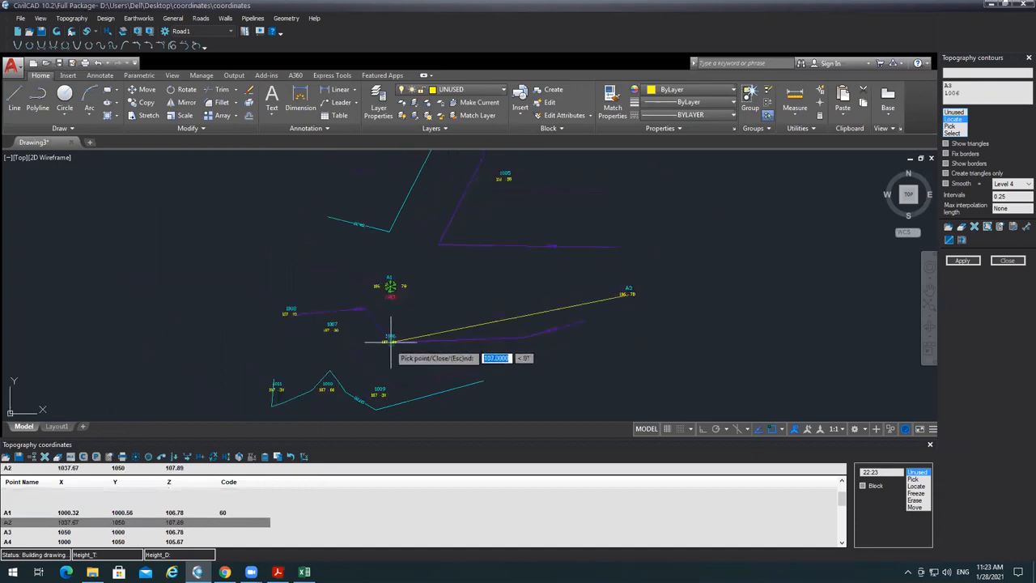
pyautogui.moveTo(409, 381); pyautogui.dragTo(446, 261, button='middle')
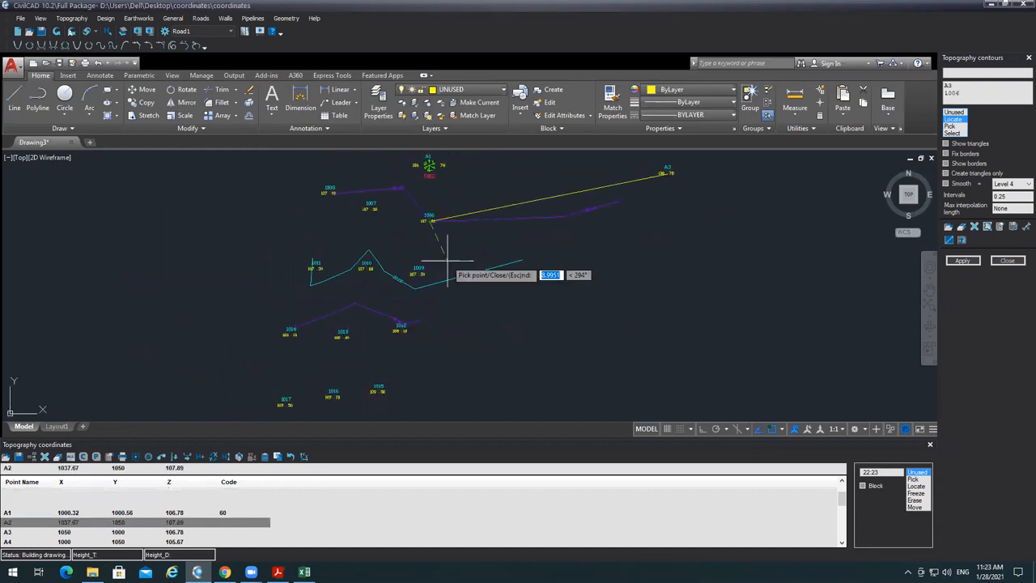
pyautogui.click(419, 268)
pyautogui.click(400, 328)
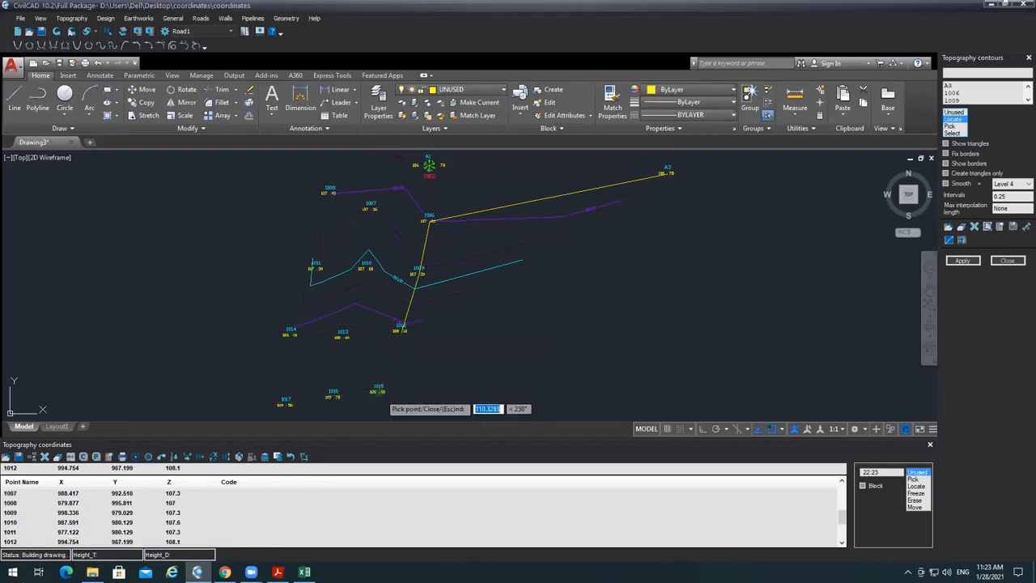
# Continue the contour boundary from point 1012 through points 1013, 1014 and 1011 to point 1008
pyautogui.scroll(1, 385, 401)
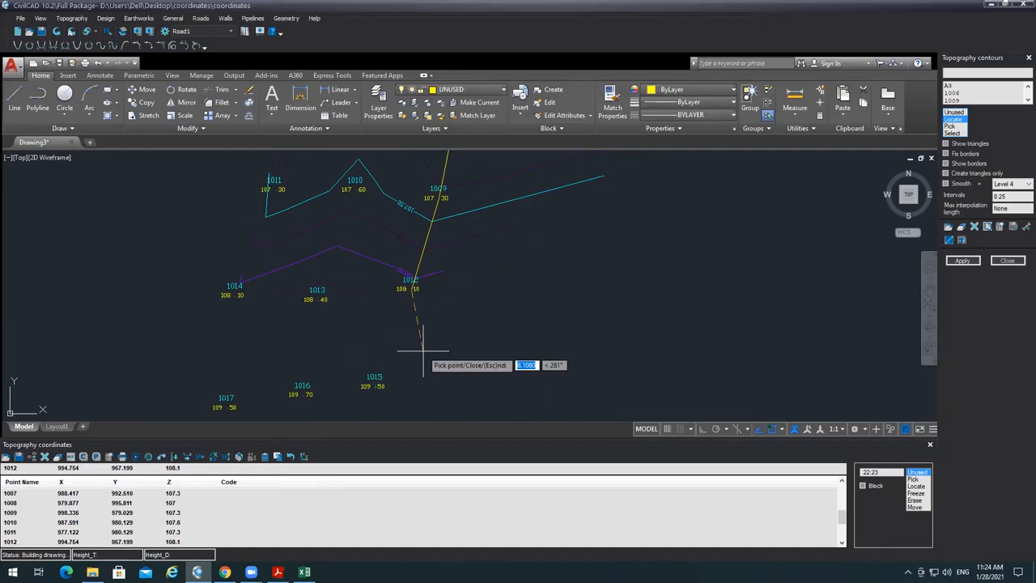
pyautogui.scroll(-4, 423, 349)
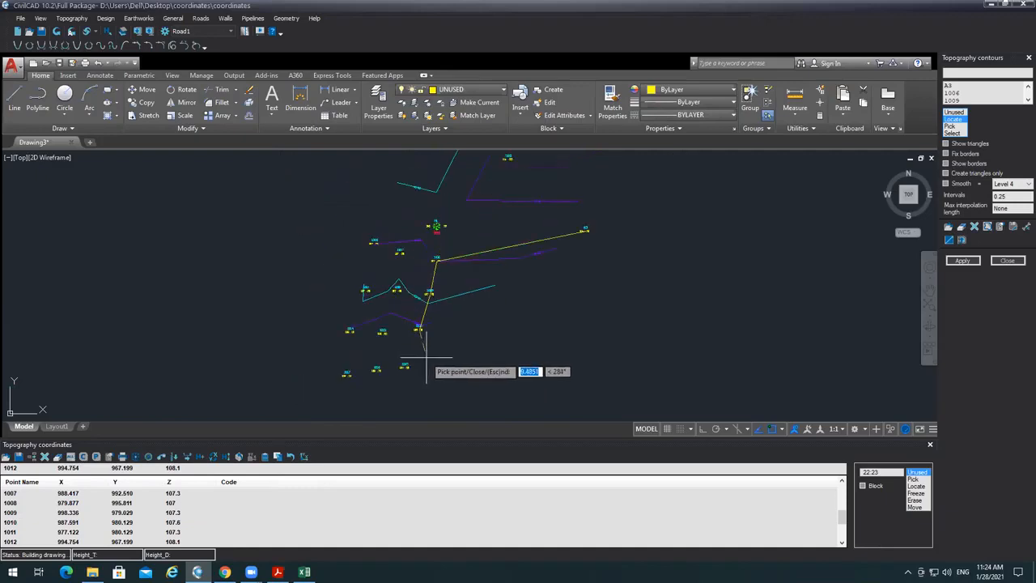
pyautogui.scroll(4, 418, 354)
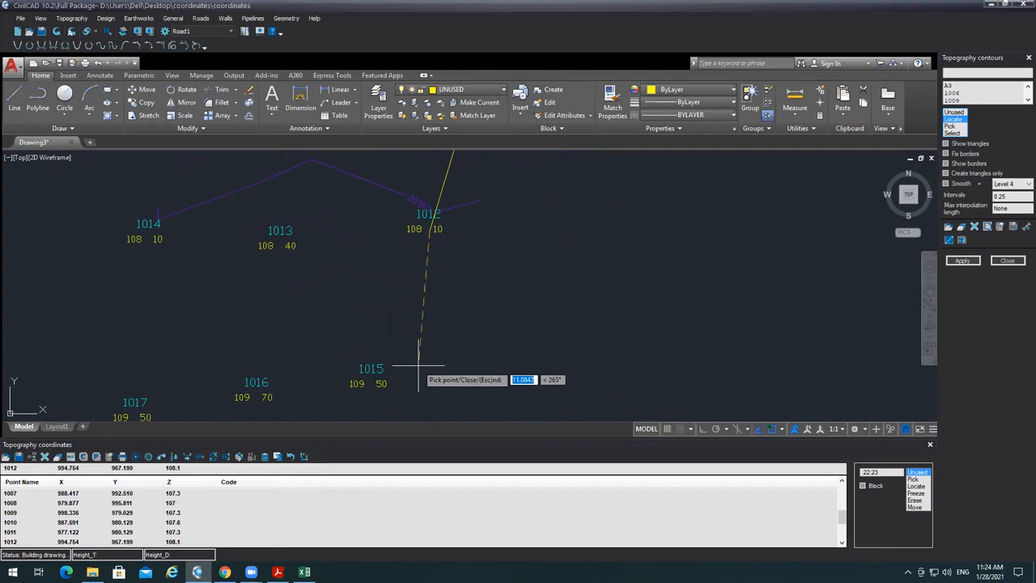
pyautogui.click(290, 246)
pyautogui.click(149, 240)
pyautogui.scroll(-5, 233, 285)
pyautogui.scroll(5, 216, 292)
pyautogui.click(200, 270)
pyautogui.moveTo(265, 200); pyautogui.dragTo(283, 324, button='middle')
pyautogui.click(239, 275)
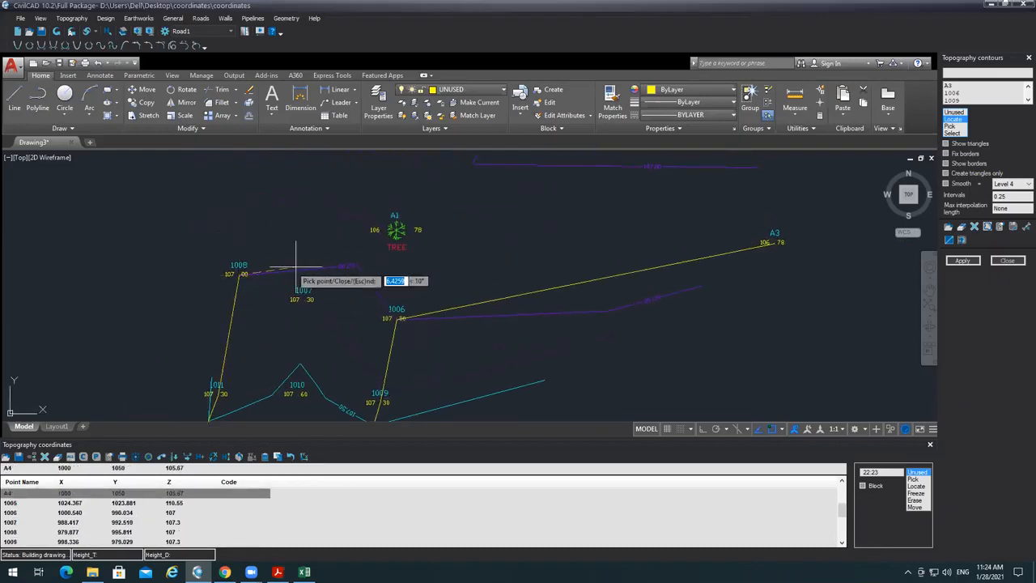
# Extend the contour boundary from point 1008 to point A4 and end the boundary picking
pyautogui.scroll(-1, 306, 266)
pyautogui.moveTo(333, 206); pyautogui.dragTo(328, 273, button='middle')
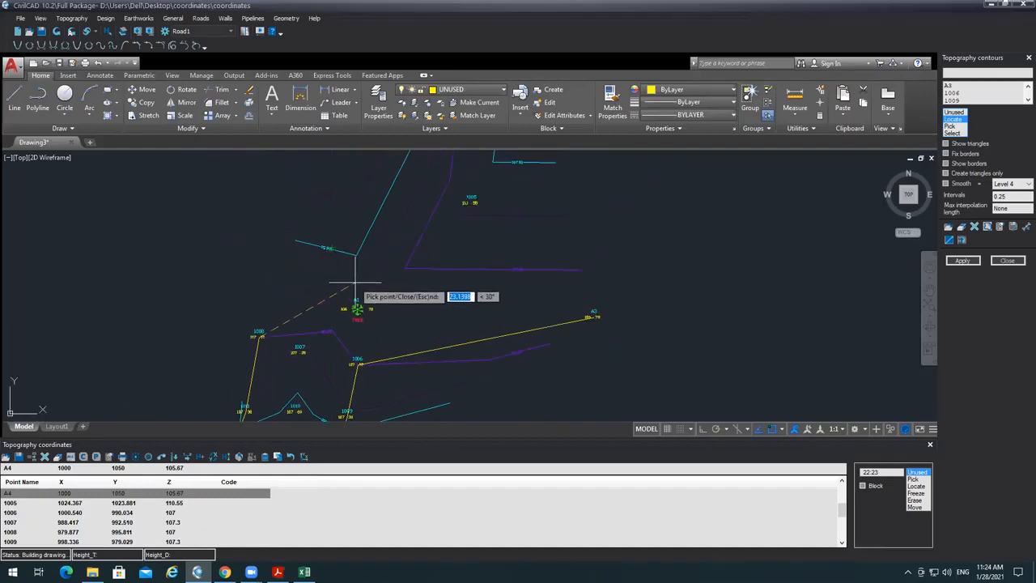
pyautogui.scroll(4, 354, 284)
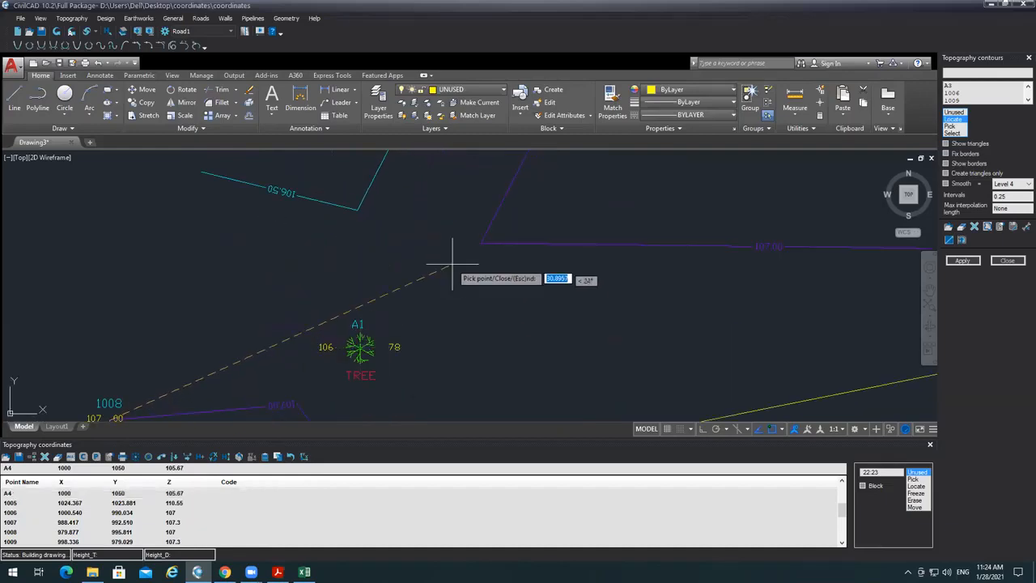
pyautogui.scroll(-5, 446, 251)
pyautogui.moveTo(421, 238); pyautogui.dragTo(426, 303, button='middle')
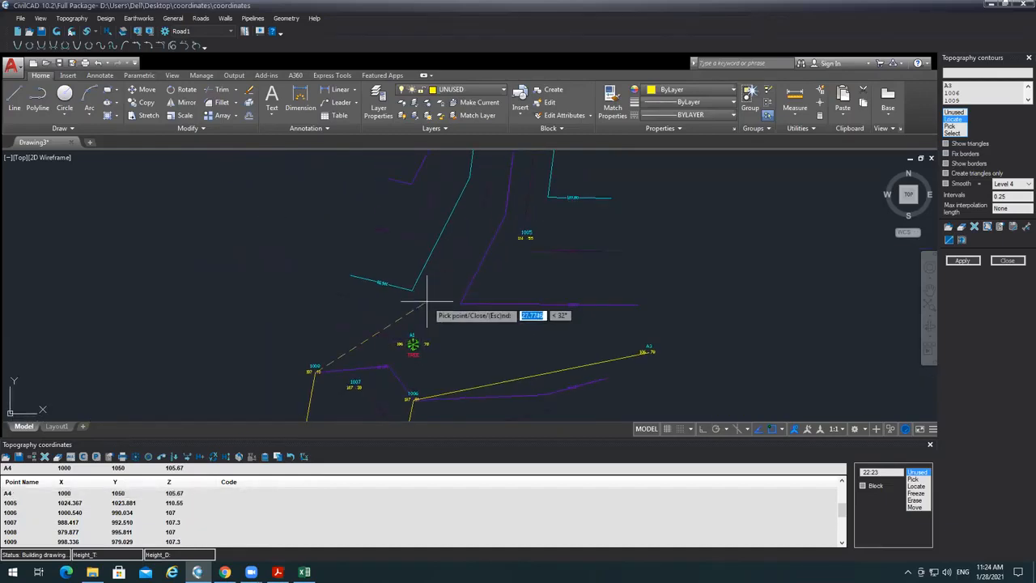
pyautogui.scroll(-3, 407, 331)
pyautogui.scroll(3, 411, 192)
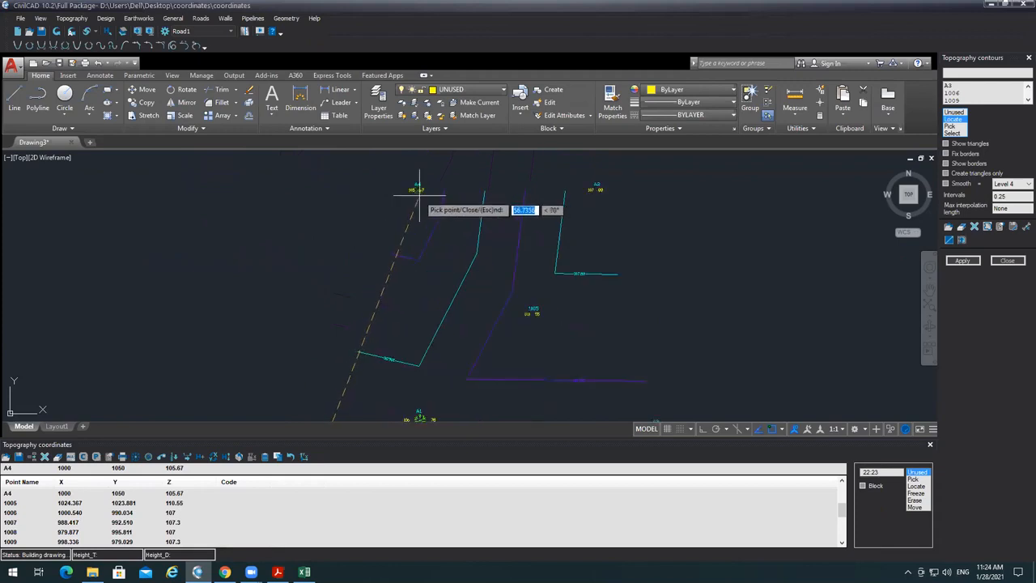
pyautogui.click(418, 191)
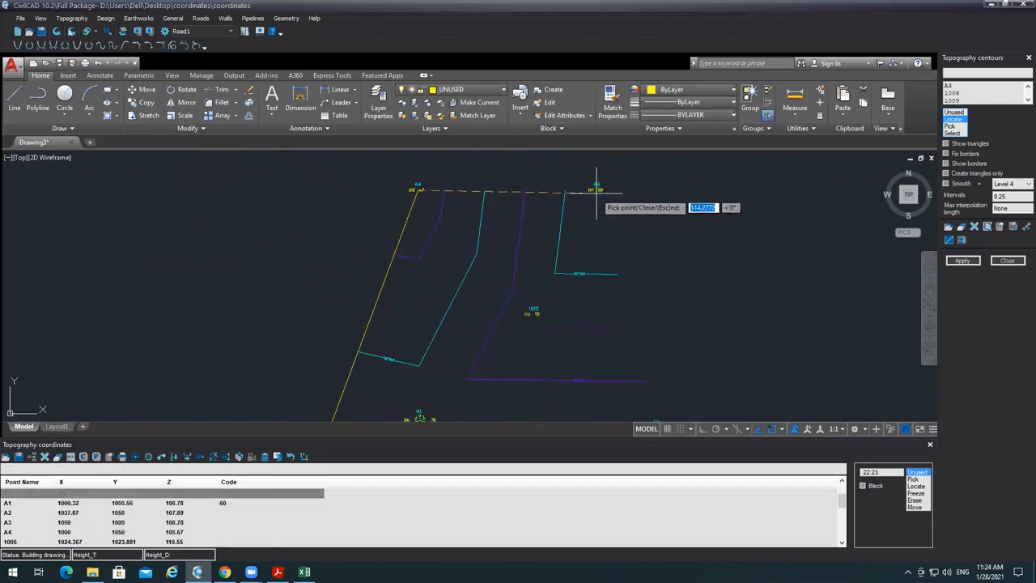
pyautogui.press('Escape')
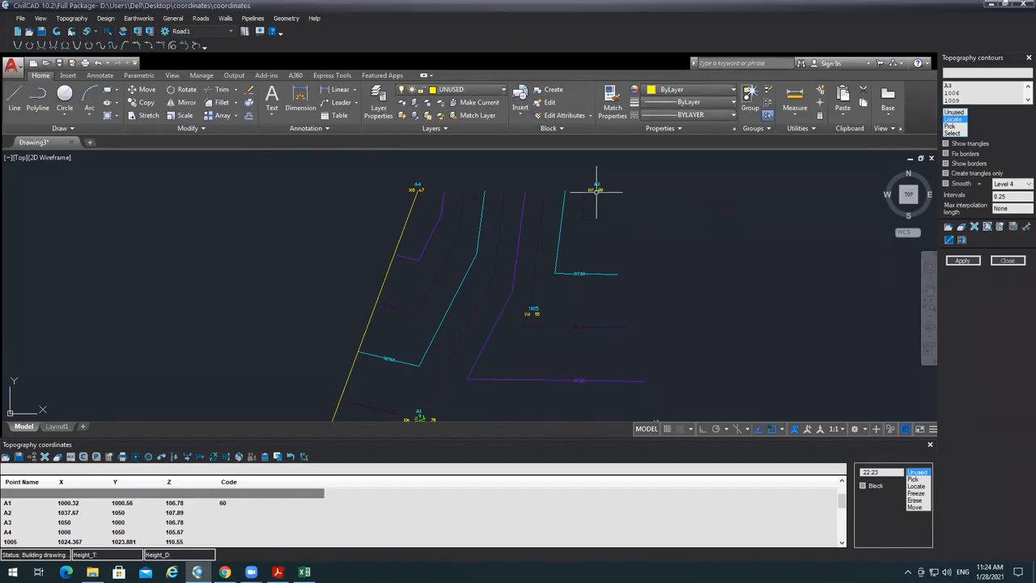
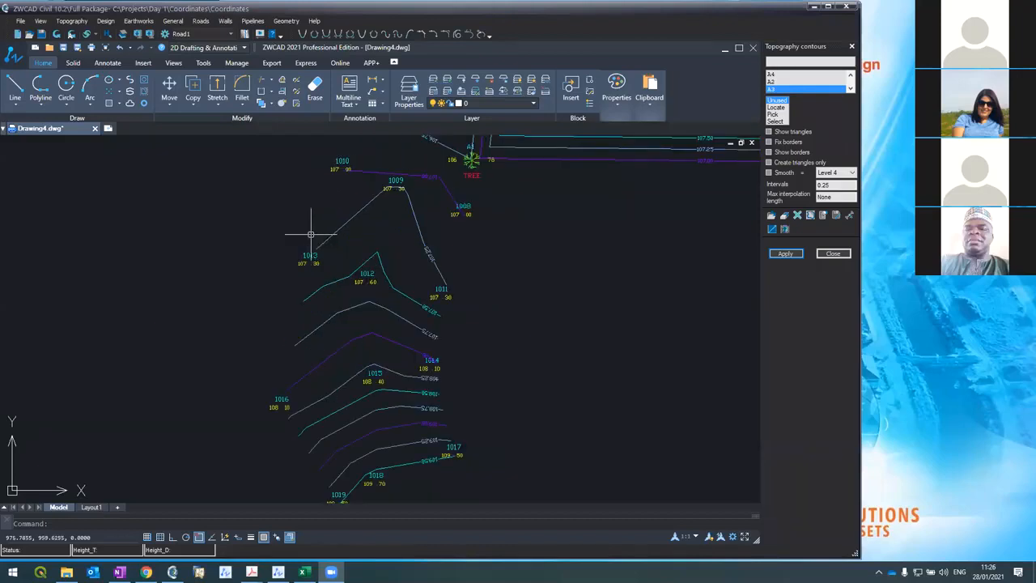
pyautogui.scroll(-2, 310, 232)
pyautogui.scroll(2, 351, 410)
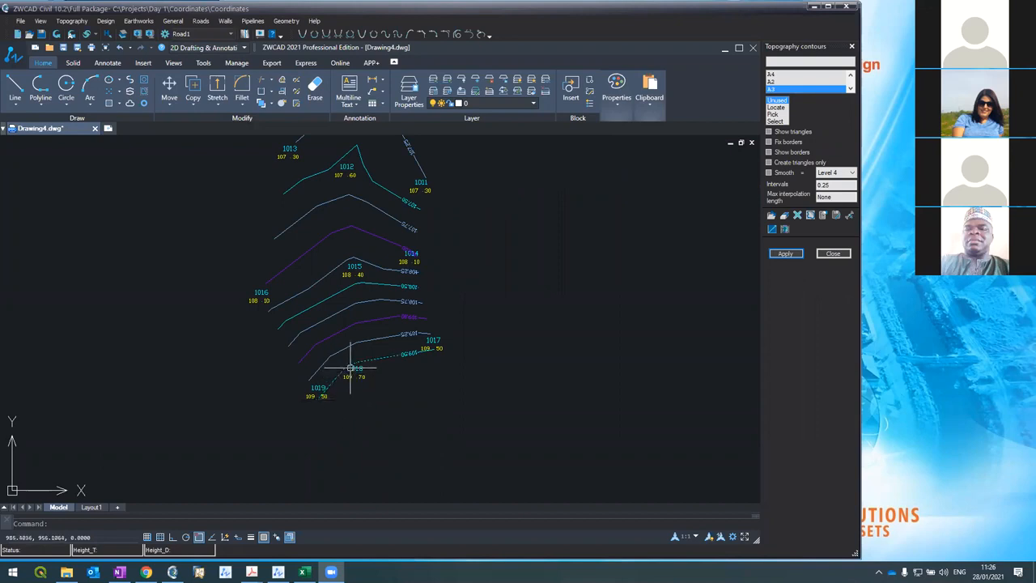
# Examine the generated contours around points 1012 to 1019 and across the whole survey area
pyautogui.scroll(-2, 358, 358)
pyautogui.scroll(2, 359, 359)
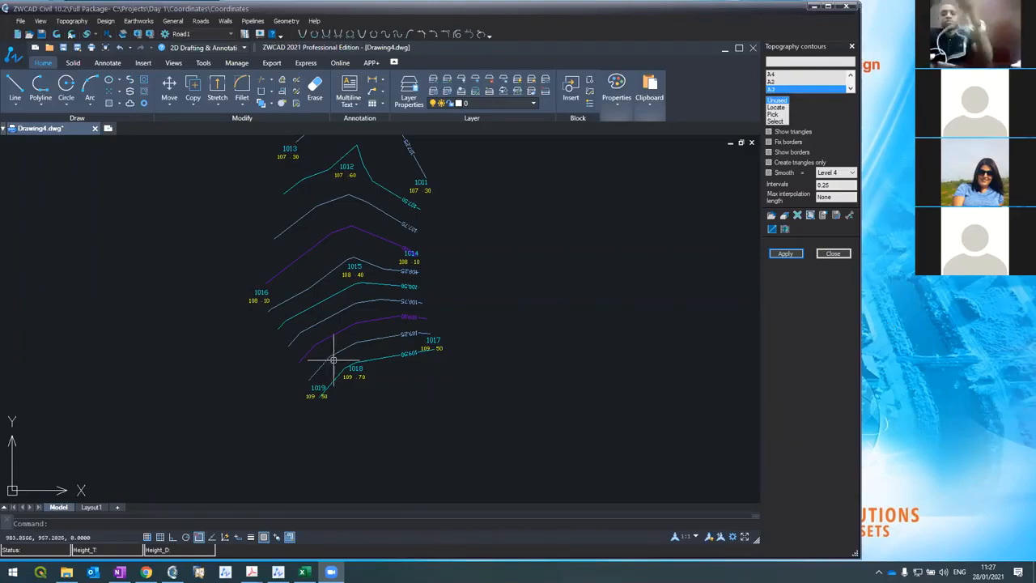
pyautogui.scroll(-3, 318, 409)
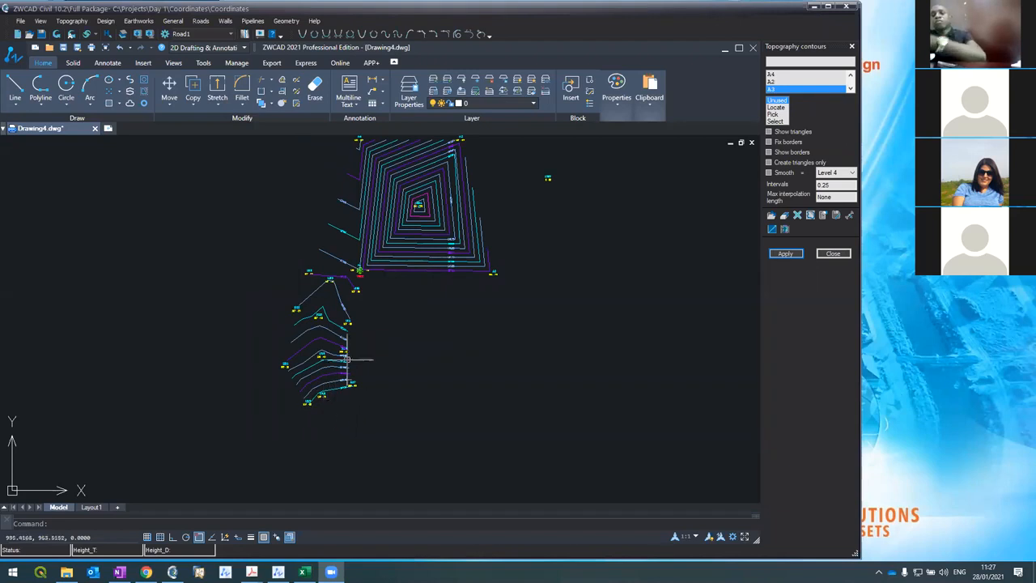
pyautogui.scroll(-4, 316, 380)
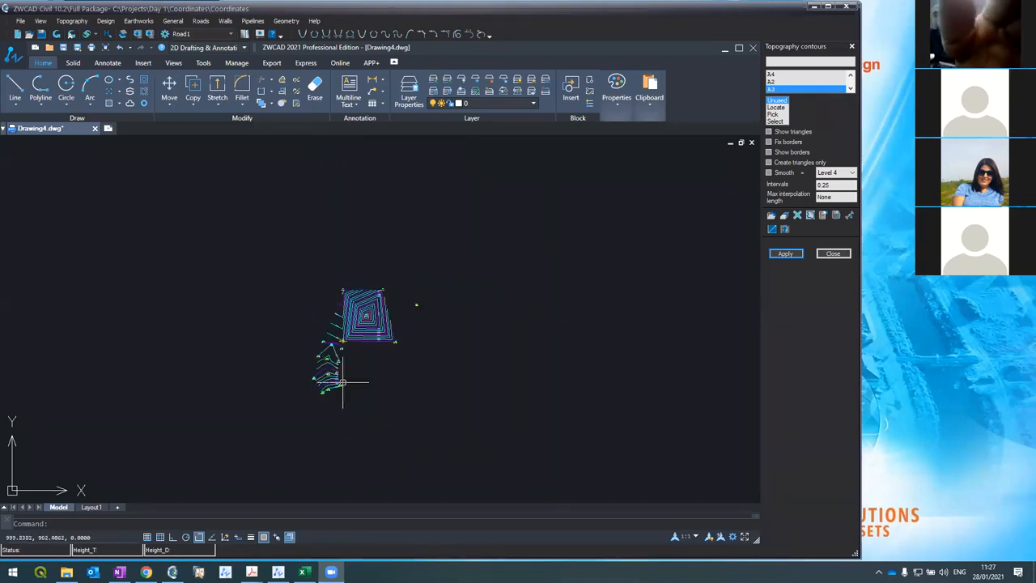
pyautogui.scroll(2, 356, 342)
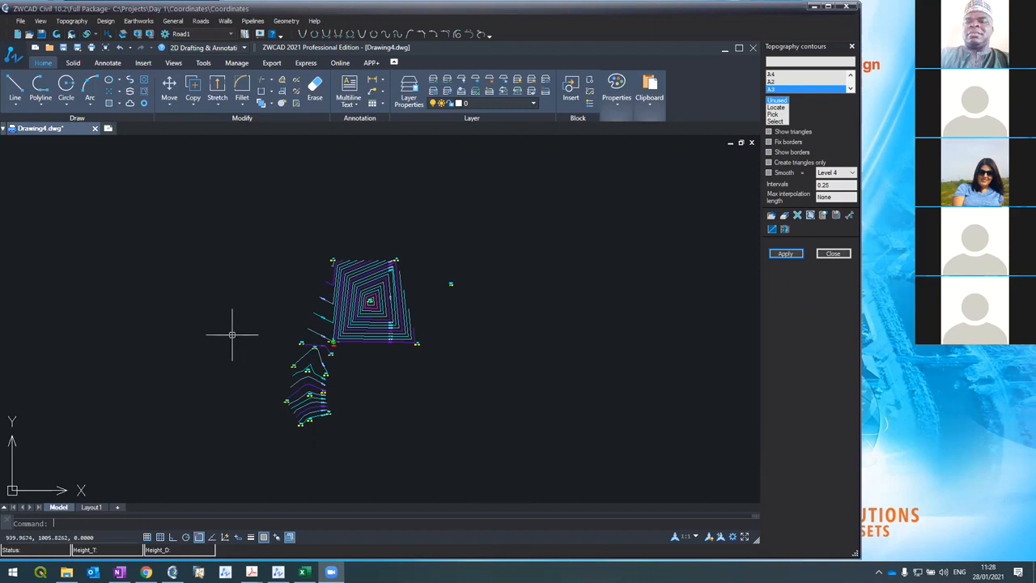
pyautogui.scroll(5, 266, 343)
pyautogui.scroll(-5, 353, 201)
pyautogui.scroll(2, 353, 201)
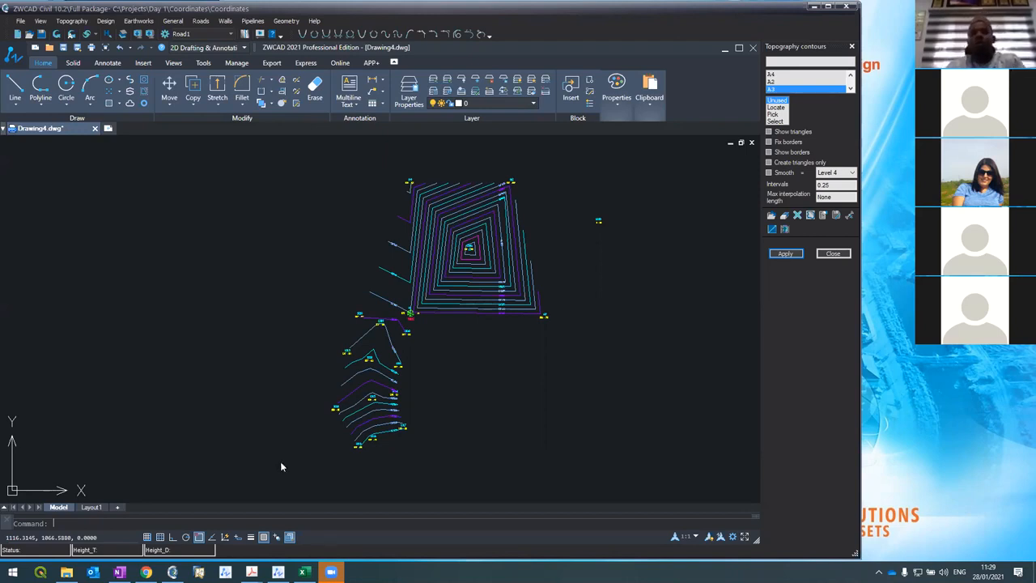
pyautogui.scroll(5, 347, 416)
pyautogui.scroll(-3, 366, 309)
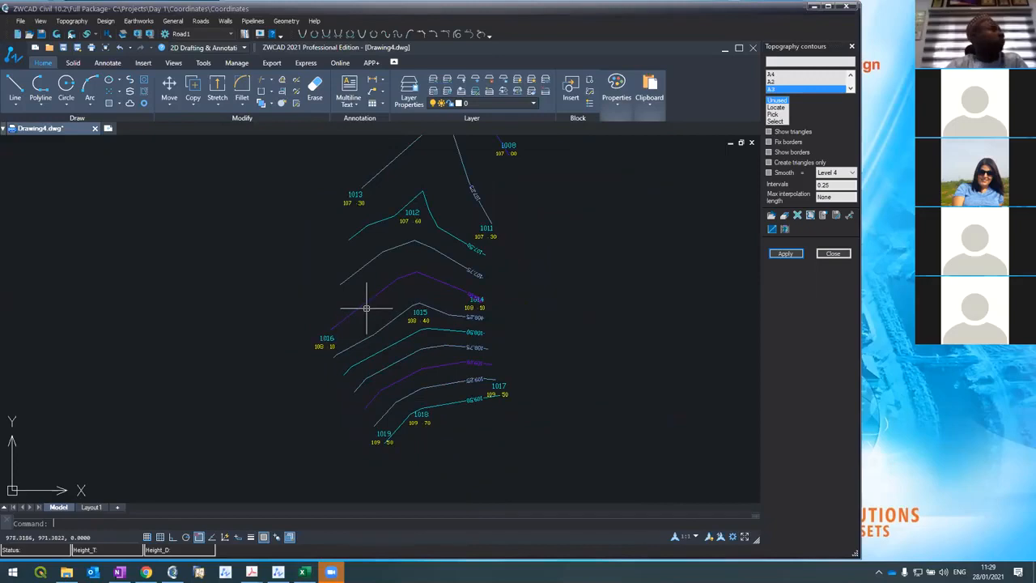
pyautogui.scroll(4, 366, 308)
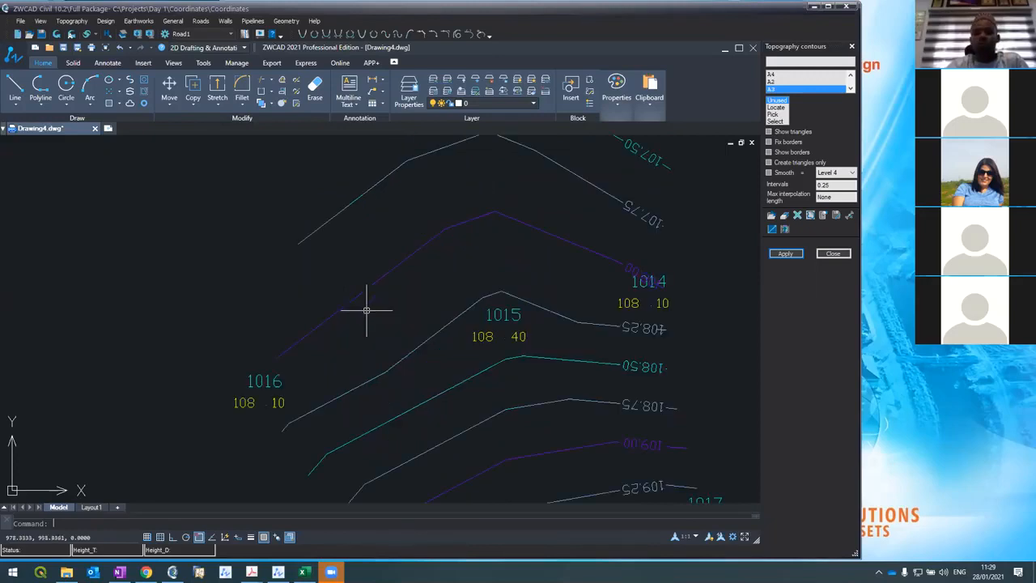
pyautogui.scroll(-6, 367, 309)
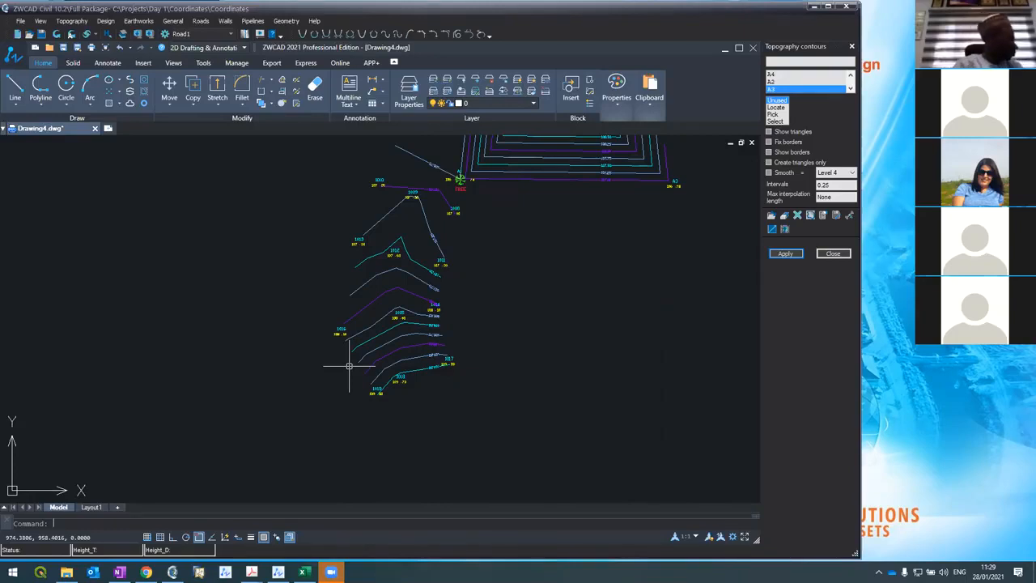
pyautogui.scroll(-4, 394, 470)
pyautogui.scroll(2, 405, 462)
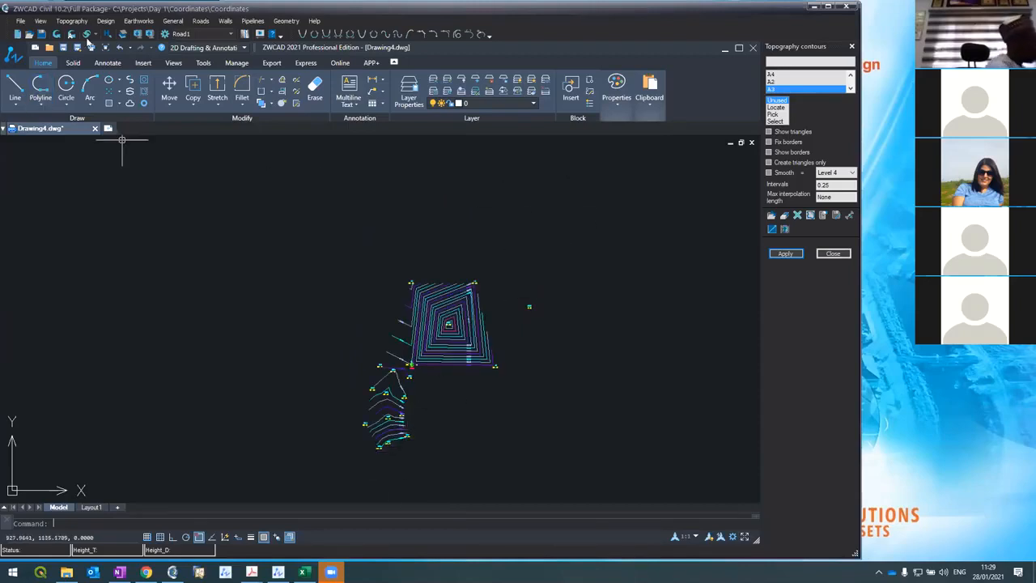
# Display the topography coordinates and regenerate the contours with their triangles shown
pyautogui.click(80, 21)
pyautogui.click(80, 43)
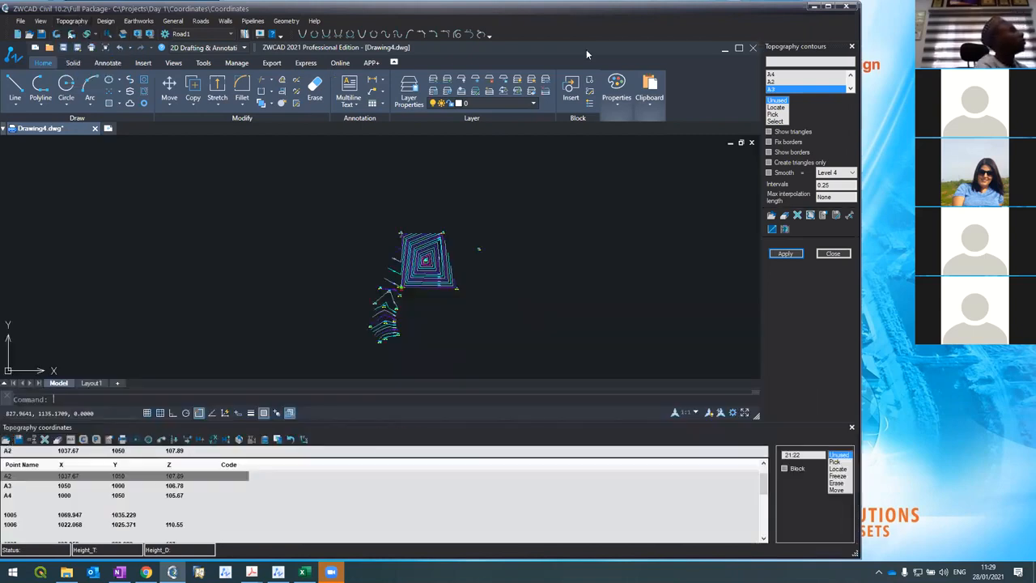
pyautogui.click(769, 132)
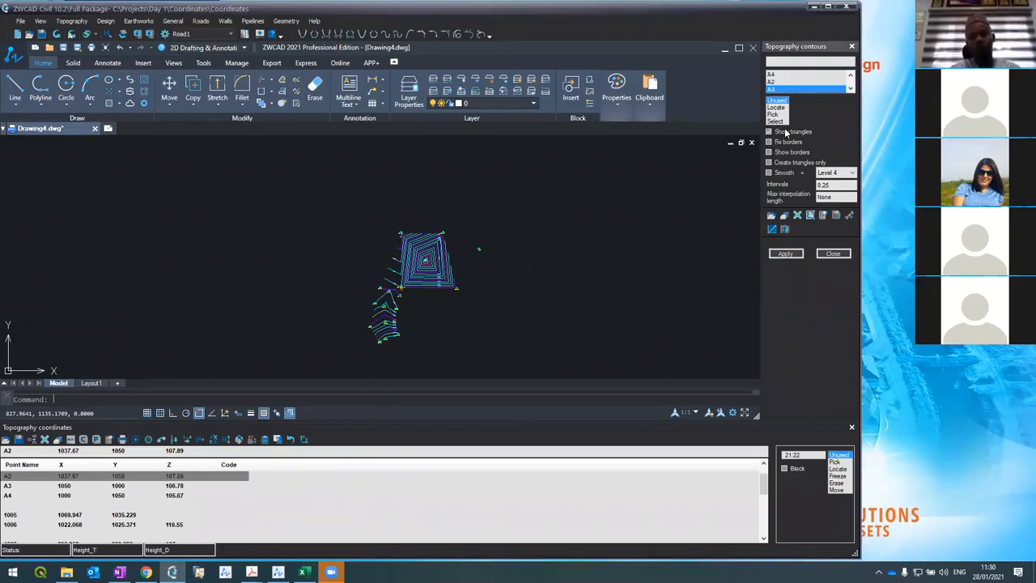
pyautogui.click(783, 255)
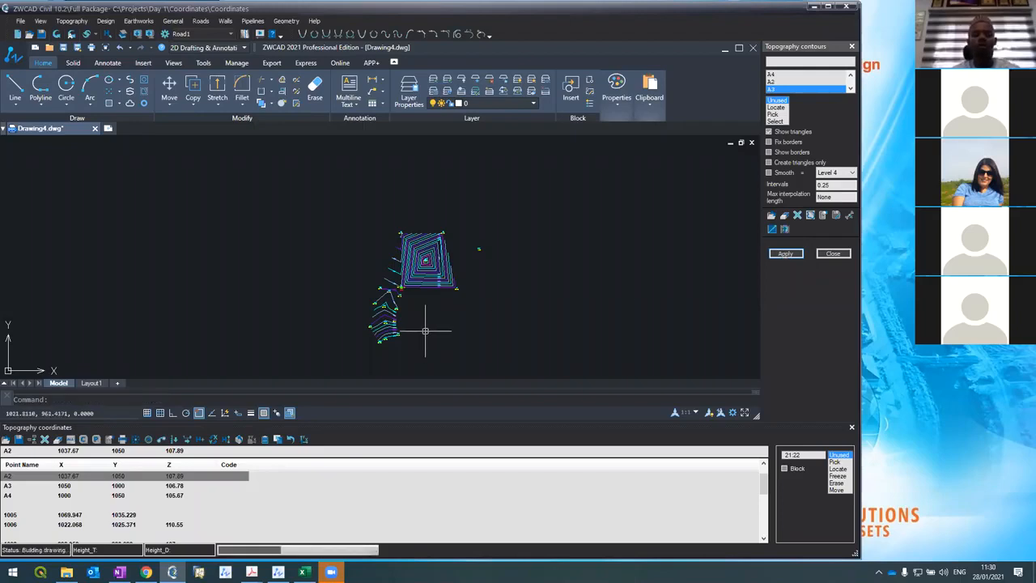
# Examine how the triangles and contours connect the points between 1012 and 1019 inside the boundary
pyautogui.scroll(5, 417, 336)
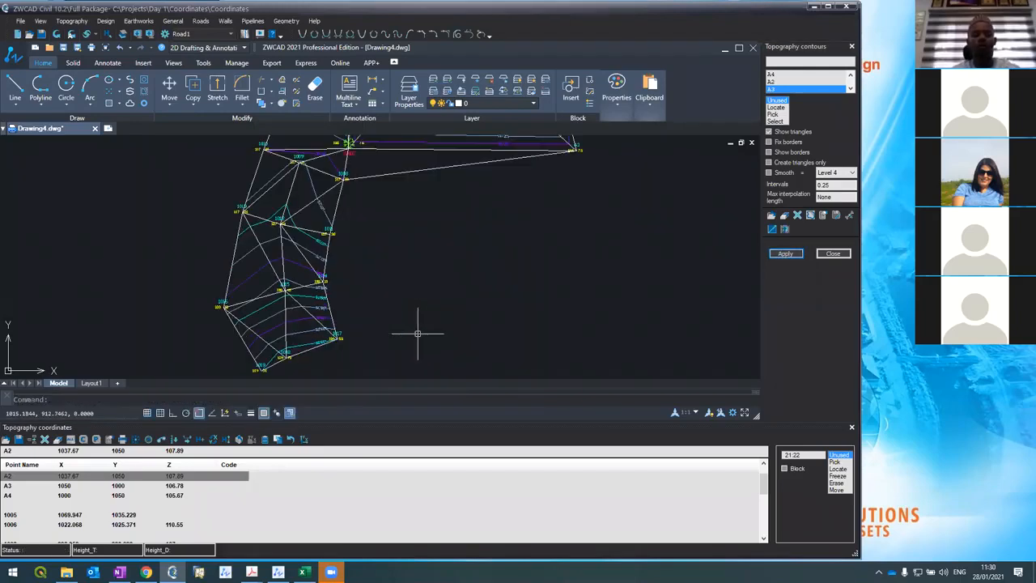
pyautogui.scroll(2, 303, 270)
pyautogui.scroll(-3, 465, 198)
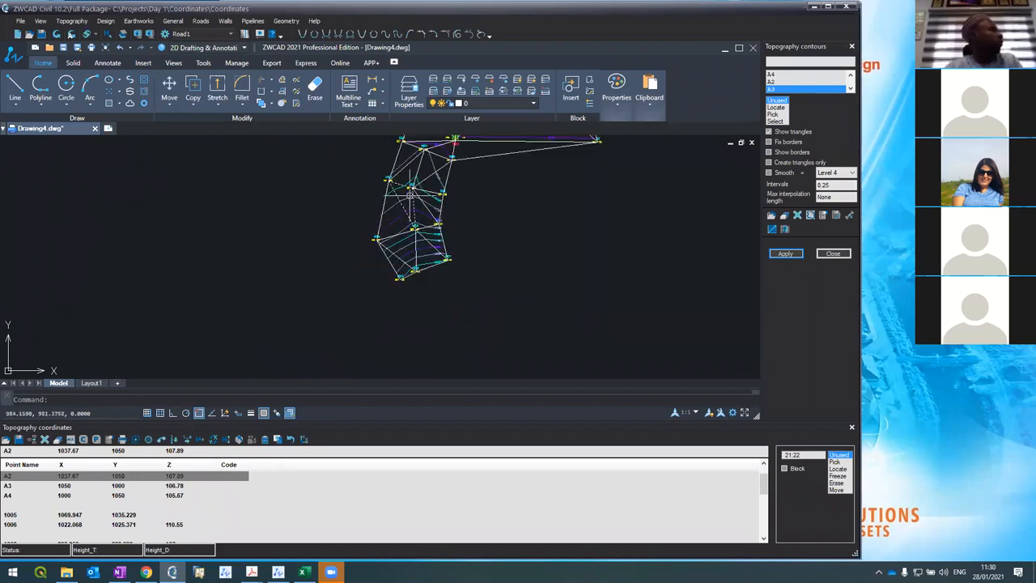
pyautogui.scroll(1, 403, 190)
pyautogui.scroll(1, 404, 189)
pyautogui.scroll(-2, 409, 202)
pyautogui.scroll(-1, 415, 254)
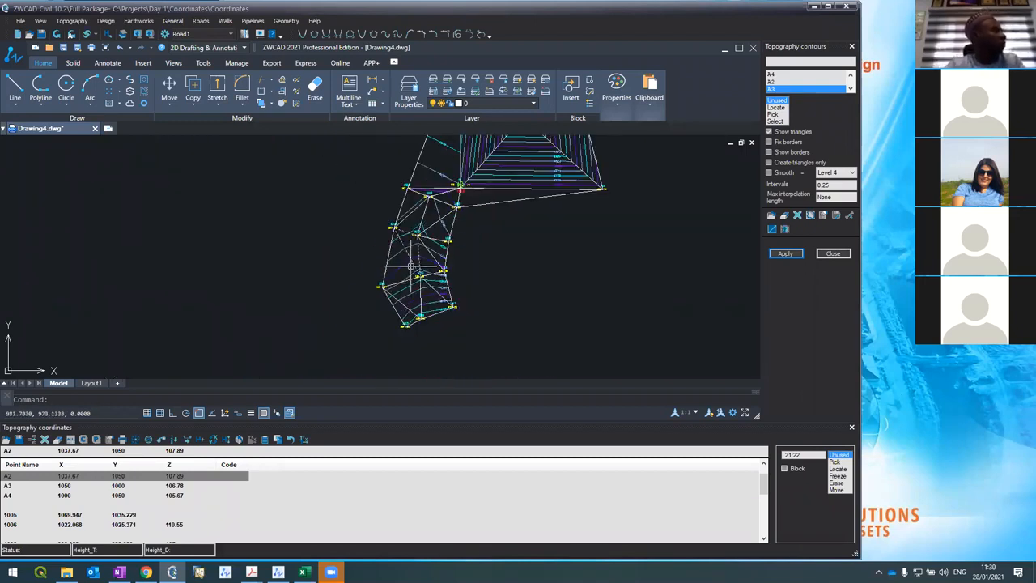
pyautogui.scroll(3, 427, 178)
pyautogui.scroll(-3, 433, 211)
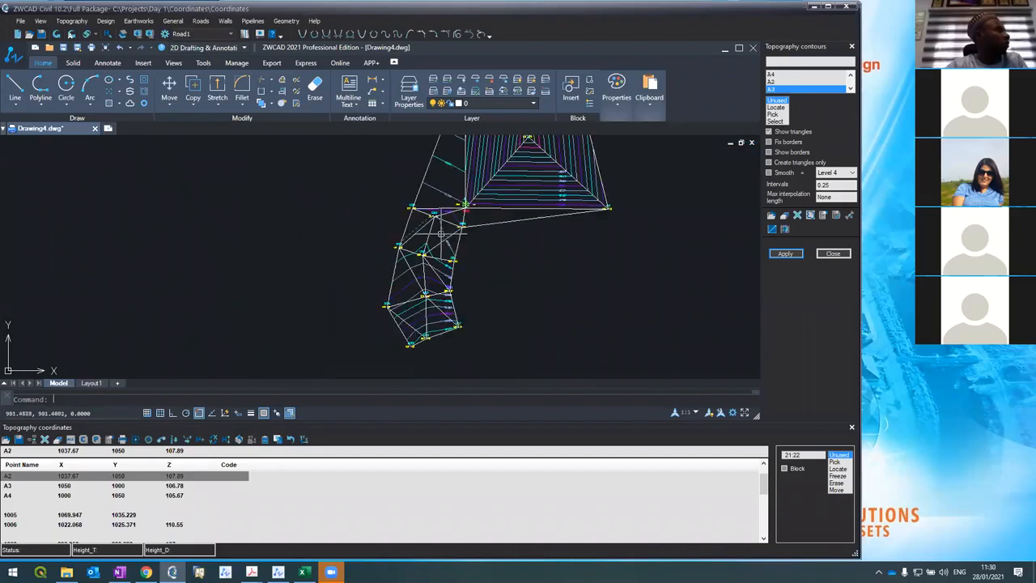
pyautogui.scroll(-2, 416, 307)
pyautogui.scroll(3, 408, 320)
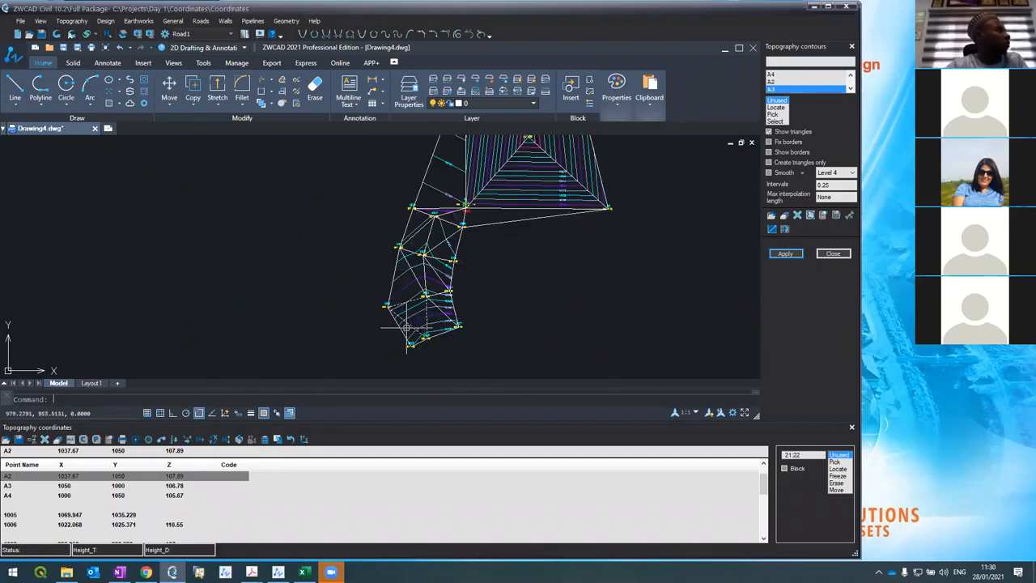
pyautogui.scroll(2, 406, 326)
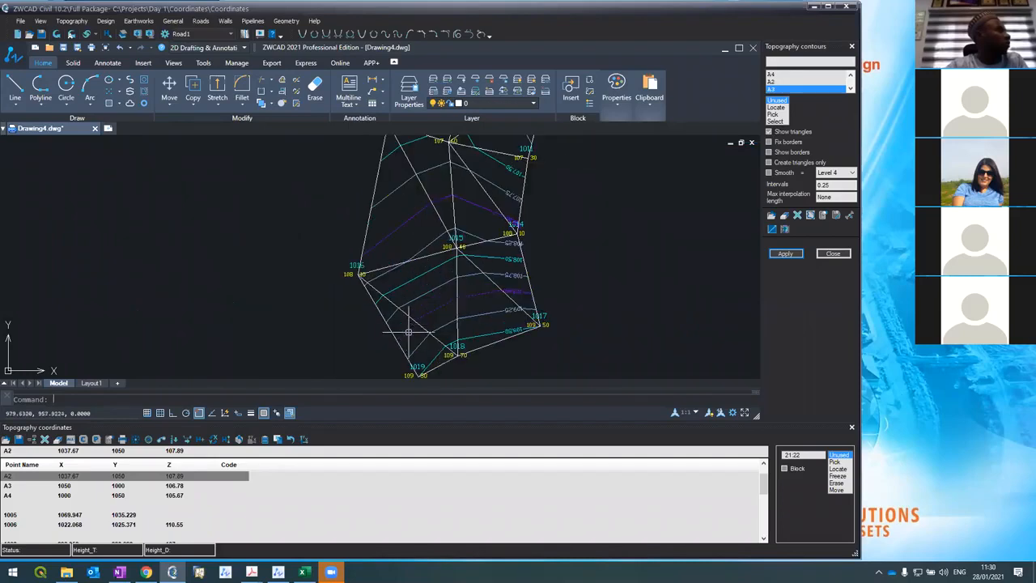
pyautogui.scroll(-2, 408, 332)
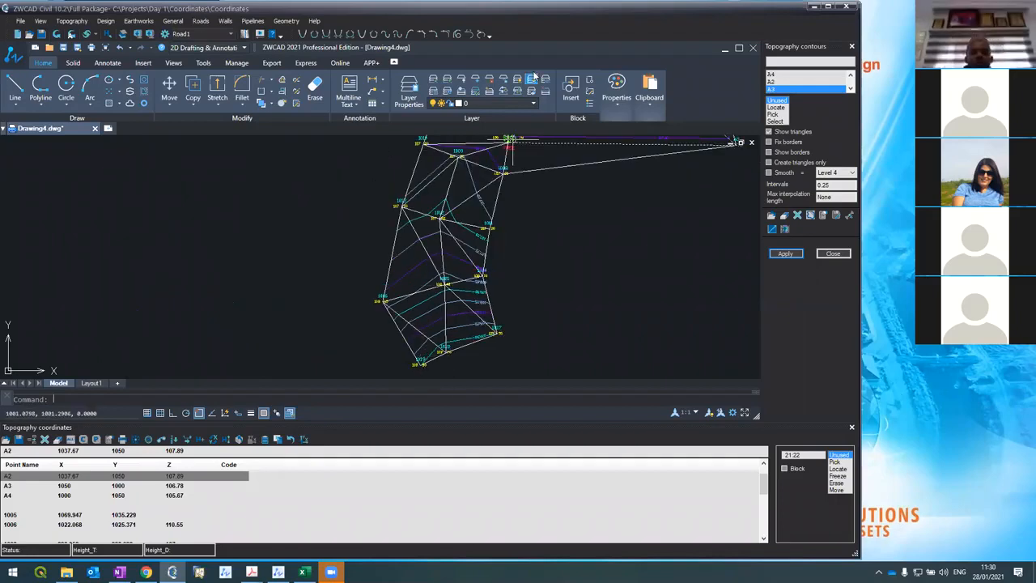
# Examine the triangles and contours where the two areas meet around points A1, 1008, 1009 and 1010
pyautogui.scroll(-5, 476, 202)
pyautogui.scroll(4, 488, 215)
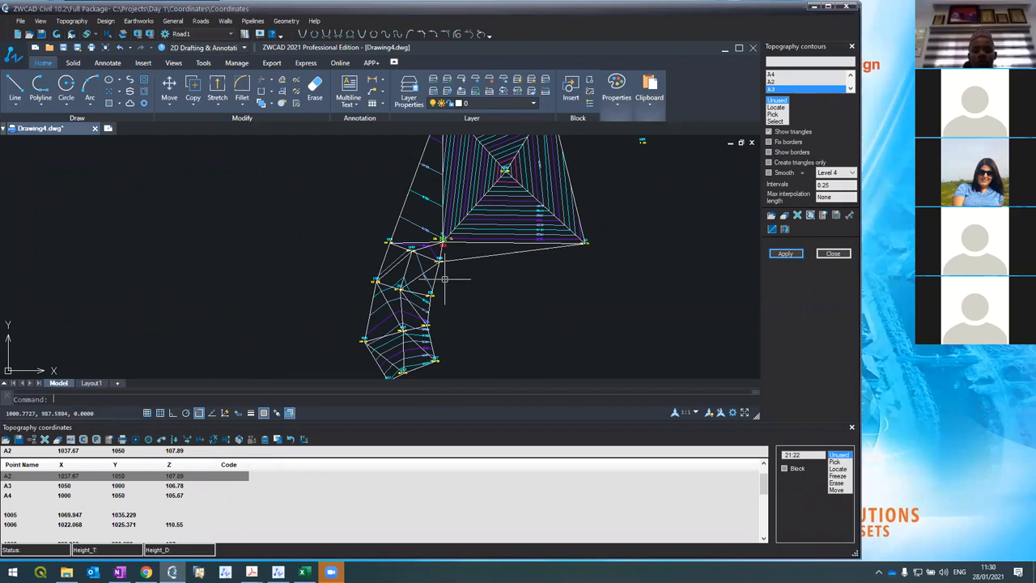
pyautogui.scroll(1, 444, 279)
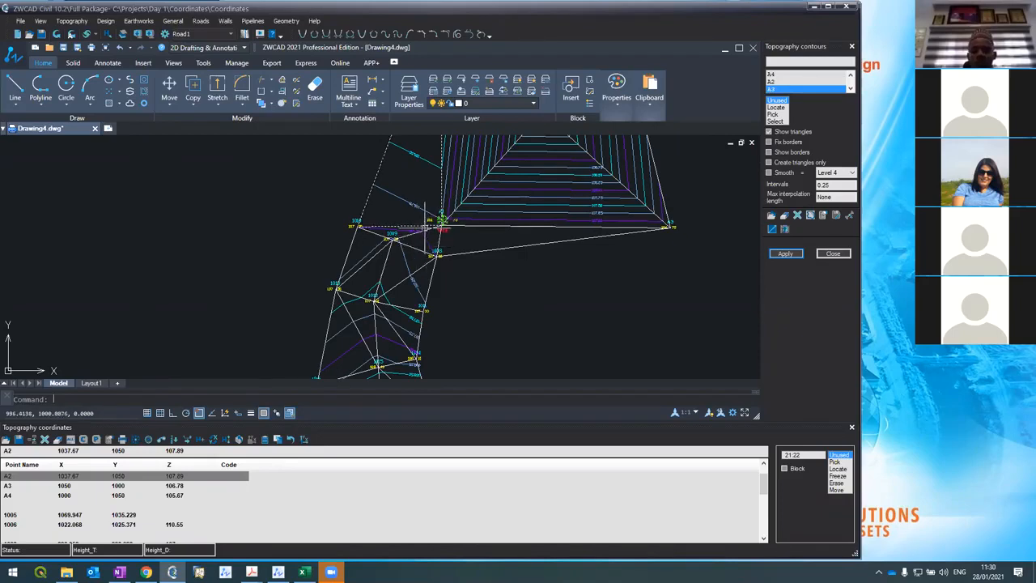
pyautogui.scroll(6, 418, 215)
pyautogui.scroll(-3, 418, 215)
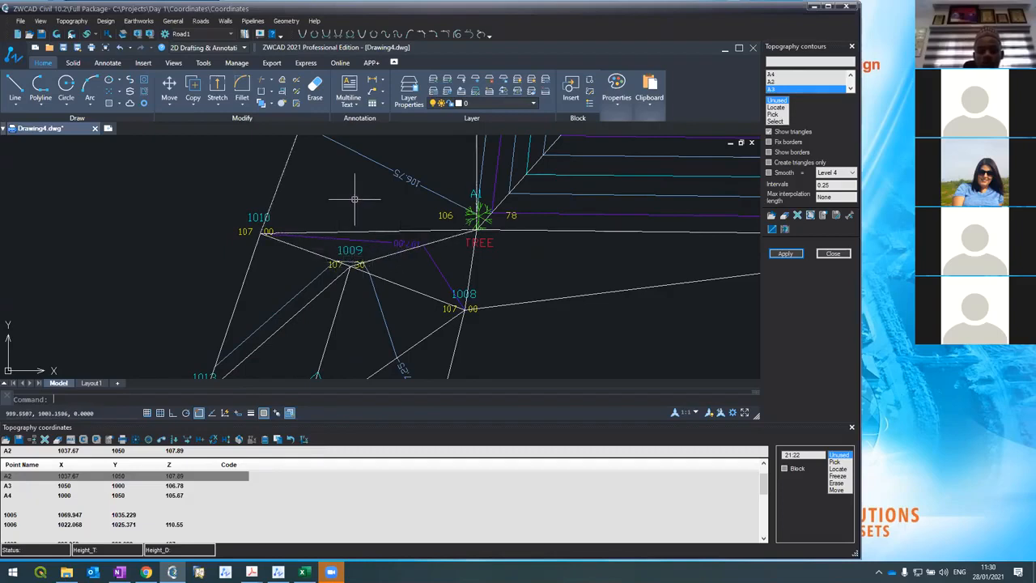
pyautogui.scroll(-2, 356, 147)
pyautogui.scroll(-4, 356, 147)
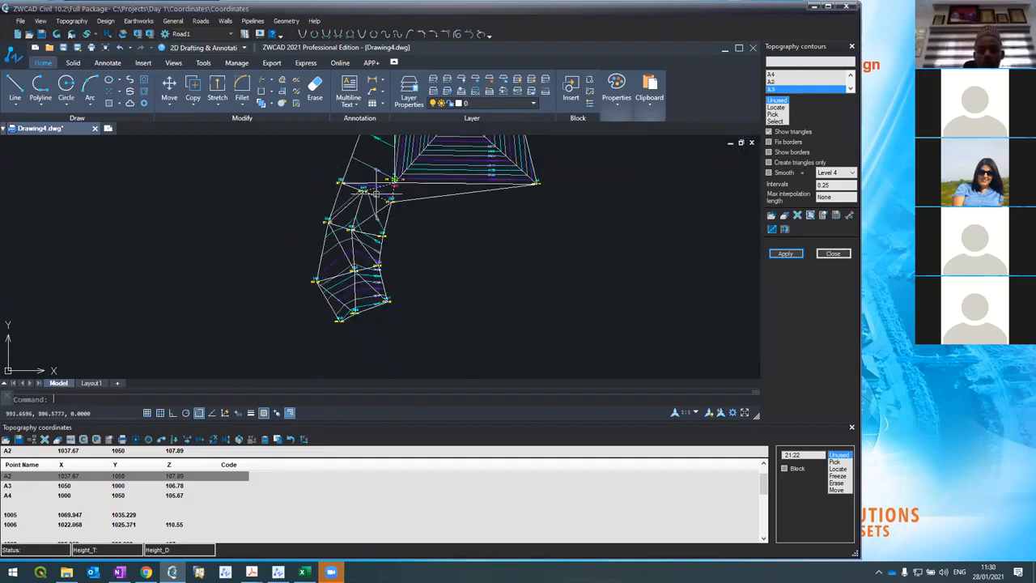
pyautogui.scroll(2, 391, 233)
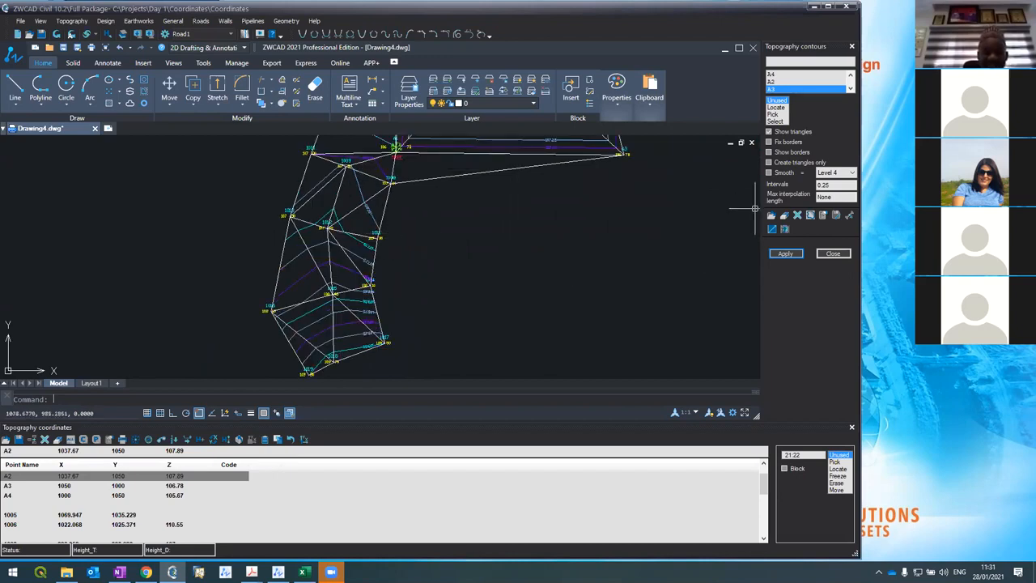
# Erase the contour borders and regenerate the 0.25-interval contours with triangles over the full extents
pyautogui.click(796, 217)
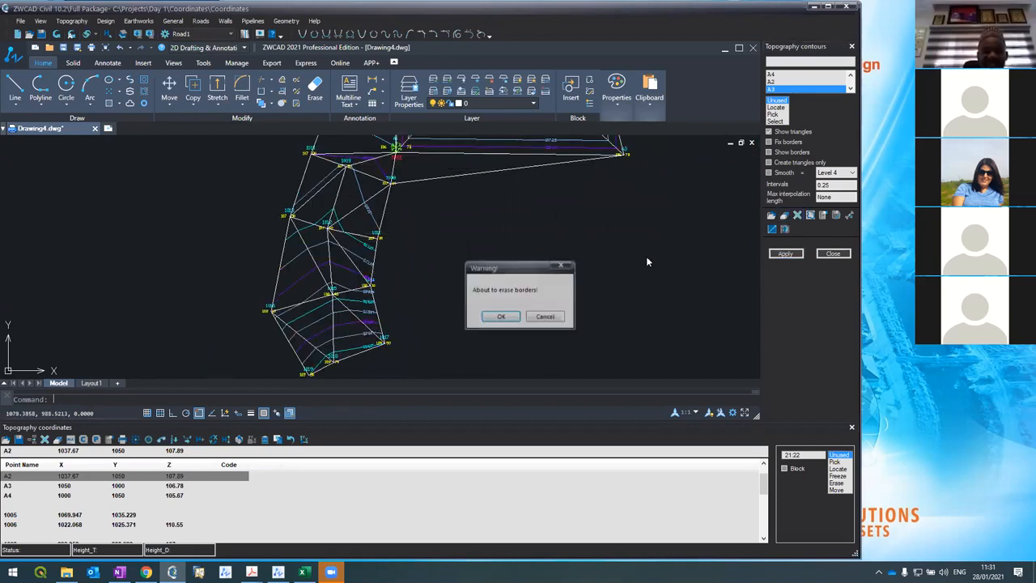
pyautogui.click(497, 317)
pyautogui.click(786, 255)
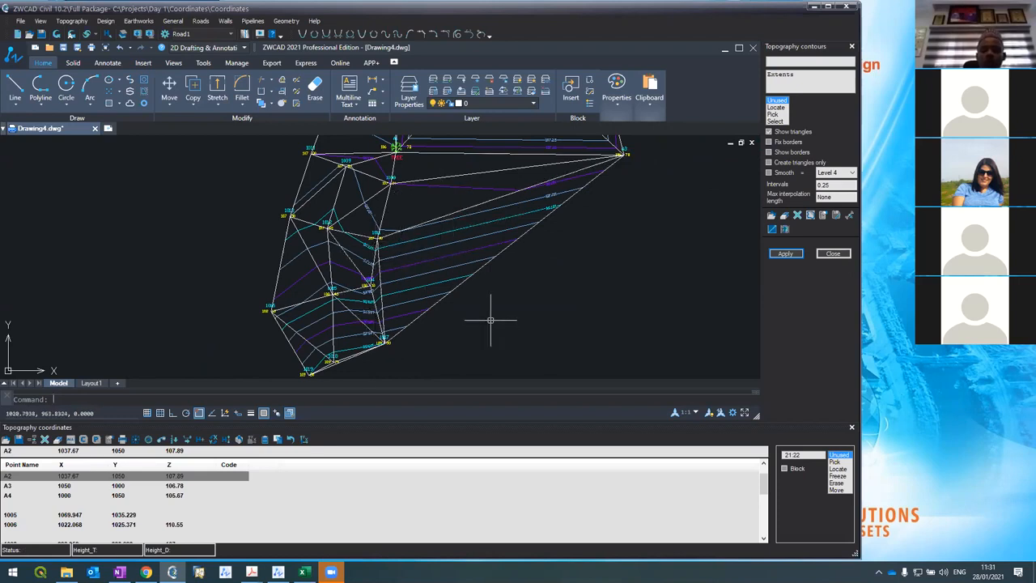
# Locate a new contour boundary starting at point A3 and passing through 1008, 1011, 1014 and 1017 to 1019
pyautogui.scroll(-5, 489, 320)
pyautogui.scroll(3, 510, 291)
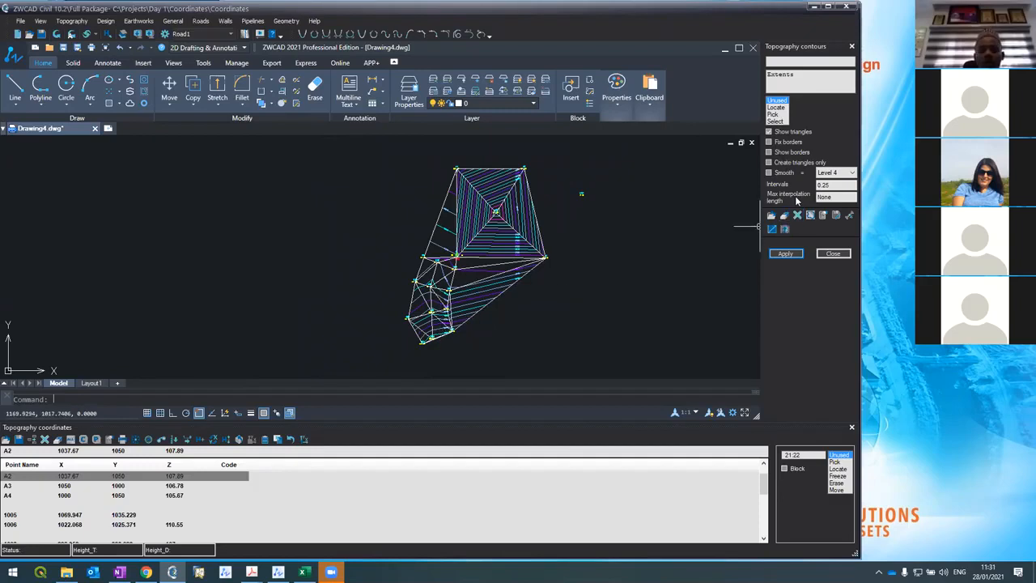
pyautogui.click(773, 114)
pyautogui.click(550, 257)
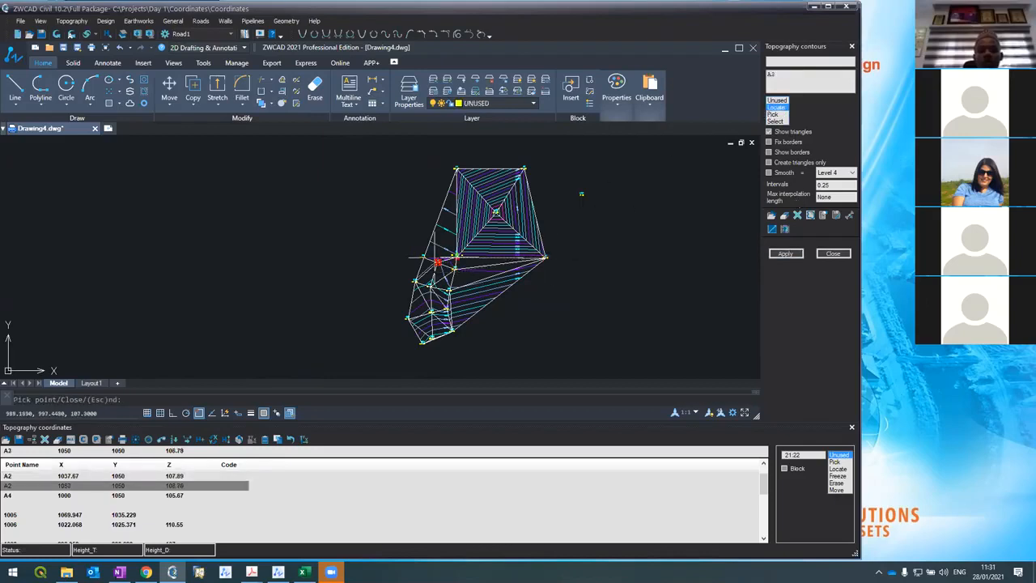
pyautogui.click(449, 278)
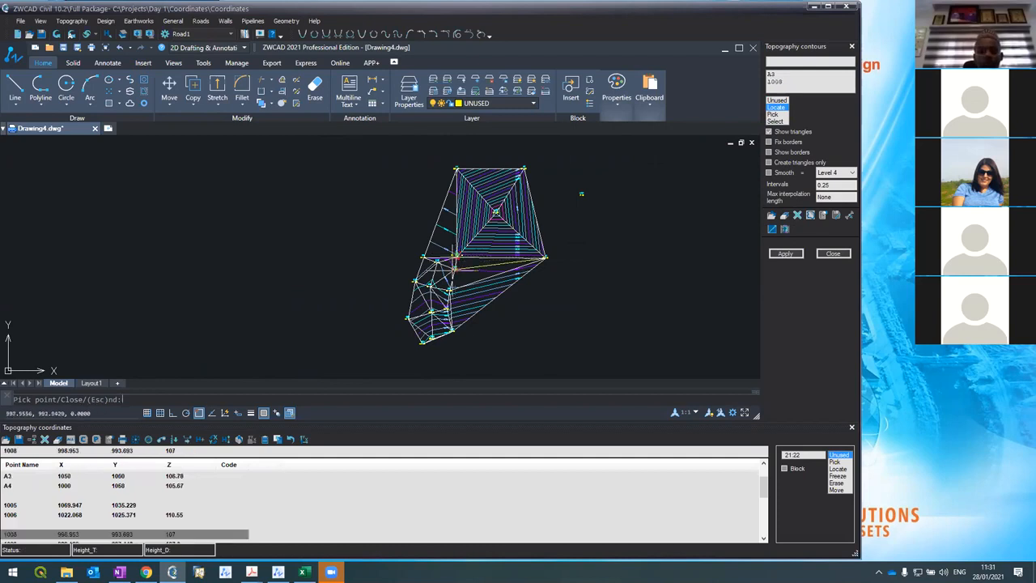
pyautogui.click(446, 306)
pyautogui.click(448, 309)
pyautogui.click(452, 331)
pyautogui.click(421, 342)
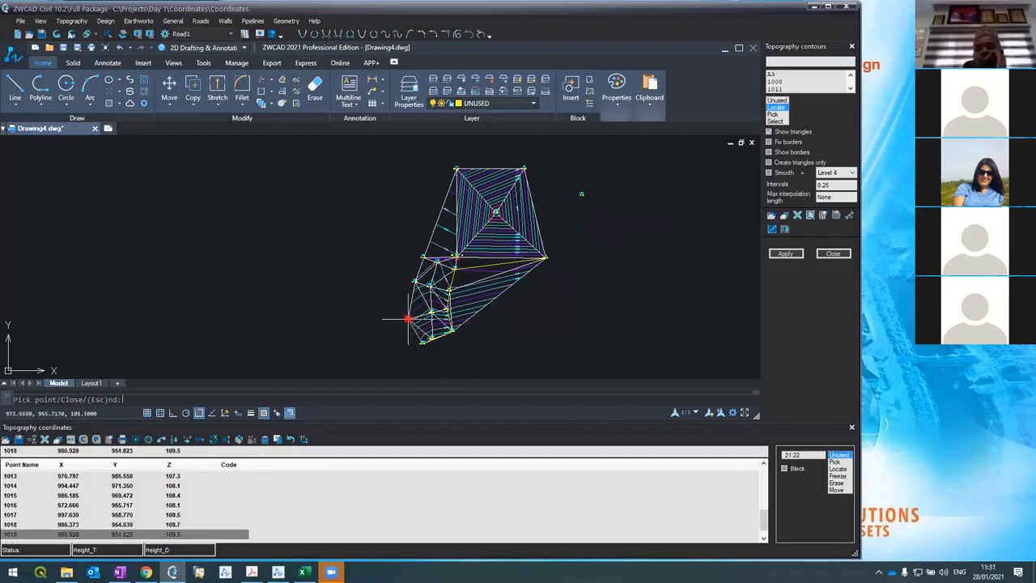
# Continue the contour boundary from point 1019 through 1016, 1010 and A4 to A2
pyautogui.click(407, 318)
pyautogui.click(422, 258)
pyautogui.click(456, 168)
pyautogui.click(519, 169)
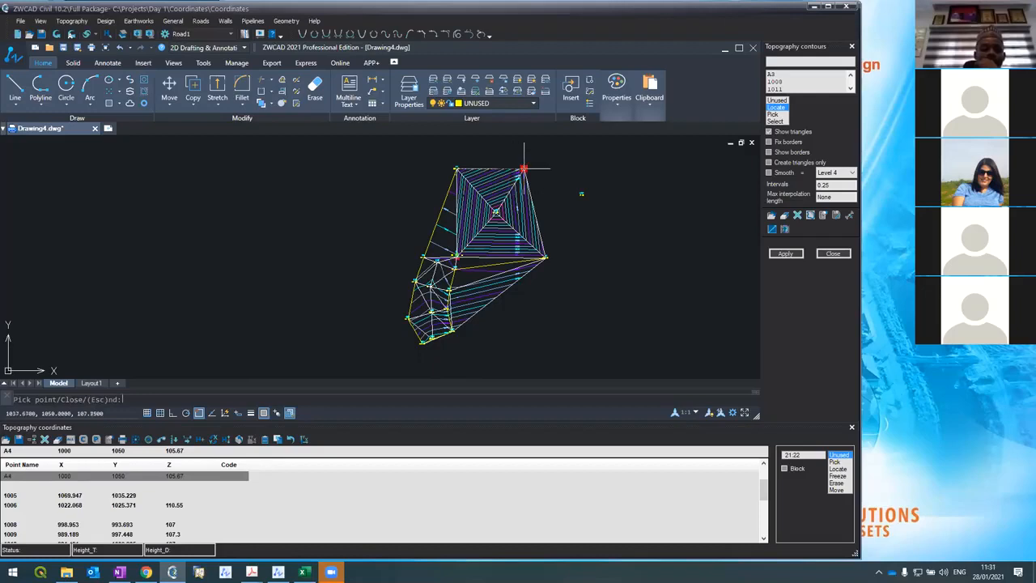
pyautogui.click(581, 194)
# Close the boundary back at point A3 and regenerate the contours and triangles within it
pyautogui.write('c')
pyautogui.press('Return')
pyautogui.click(772, 254)
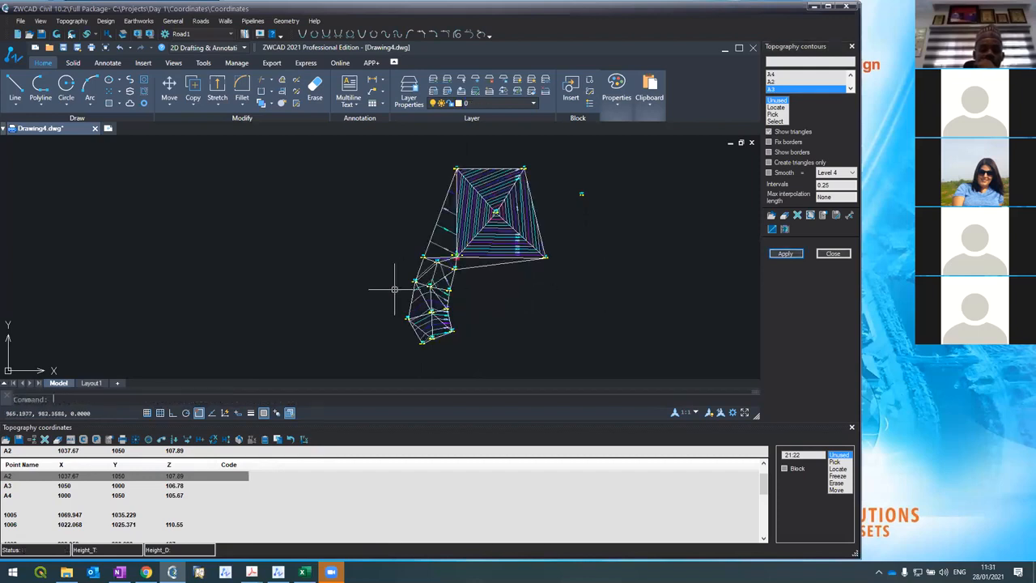
pyautogui.scroll(5, 392, 301)
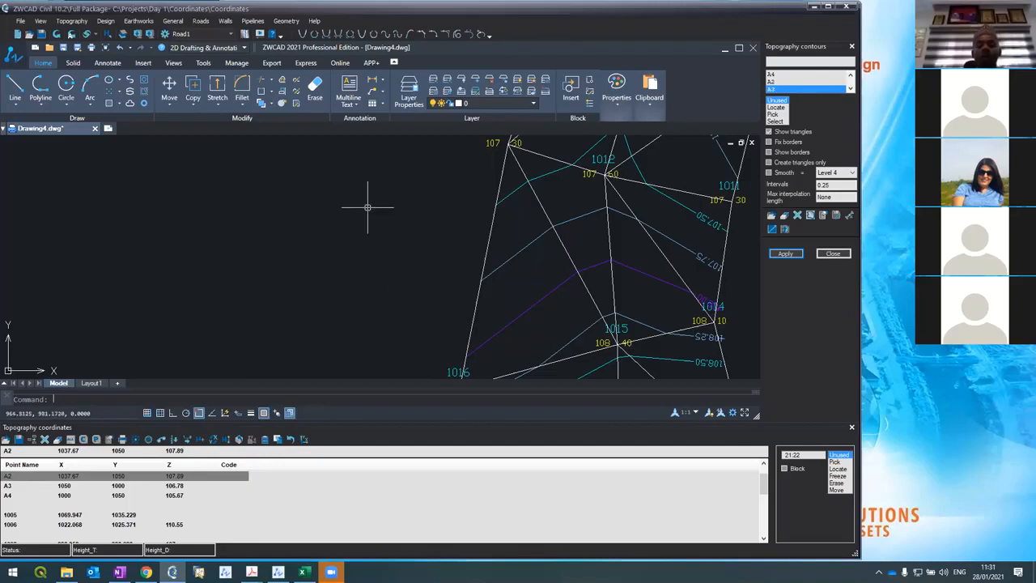
pyautogui.scroll(-5, 351, 188)
pyautogui.scroll(1, 342, 186)
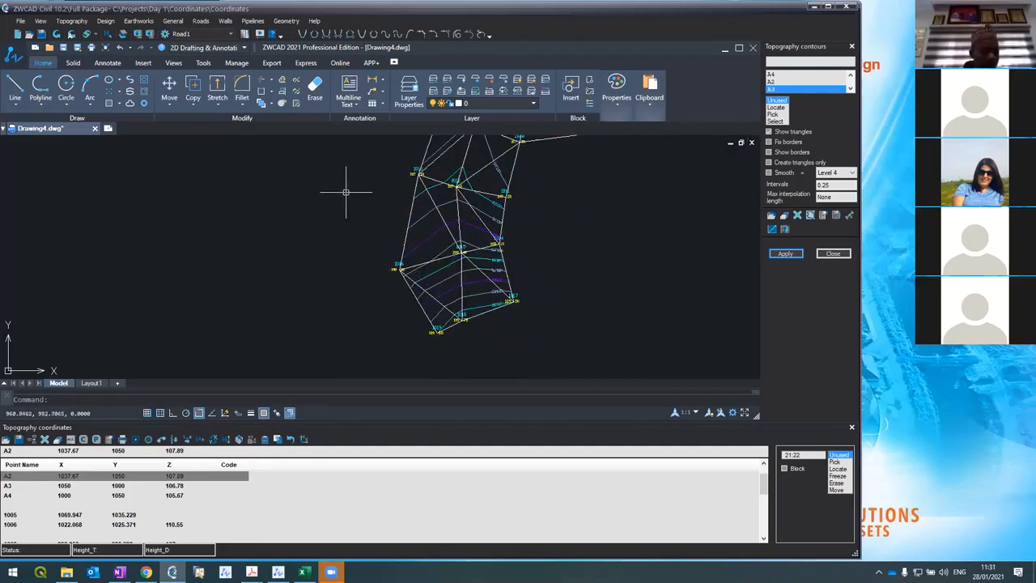
pyautogui.scroll(-3, 346, 221)
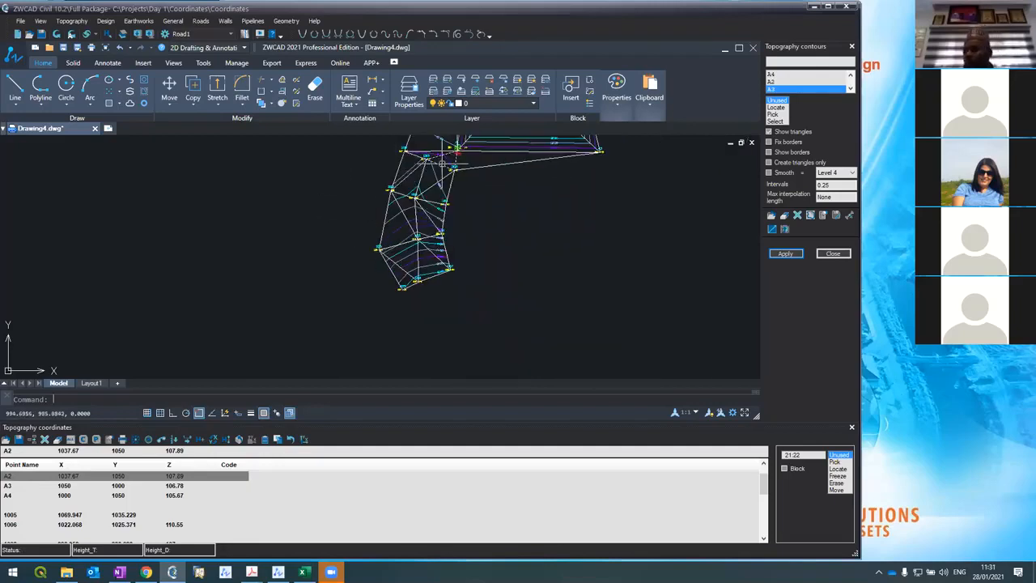
# Turn off the triangle display and regenerate the contours within the current boundary
pyautogui.scroll(3, 457, 159)
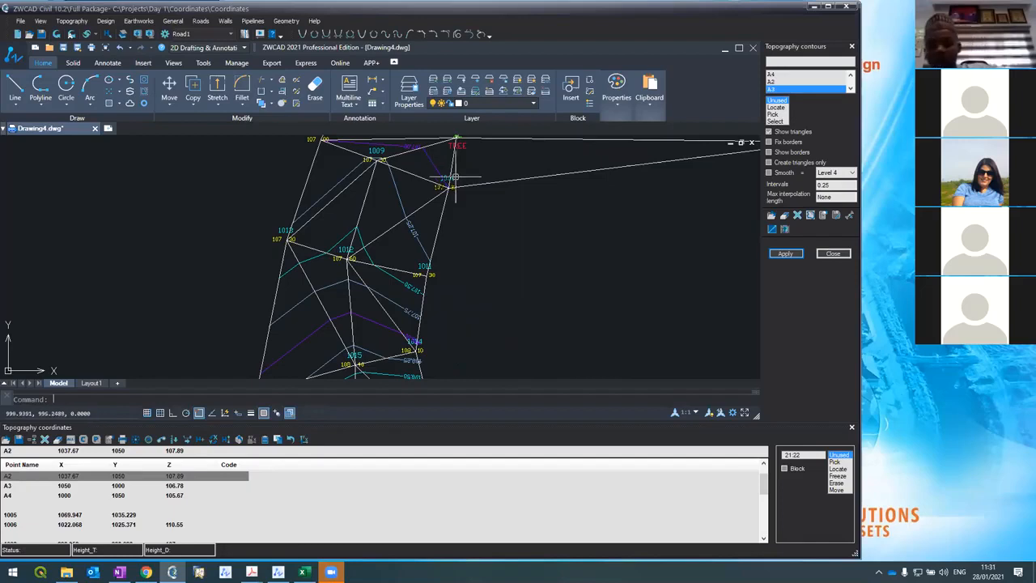
pyautogui.click(792, 132)
pyautogui.click(784, 253)
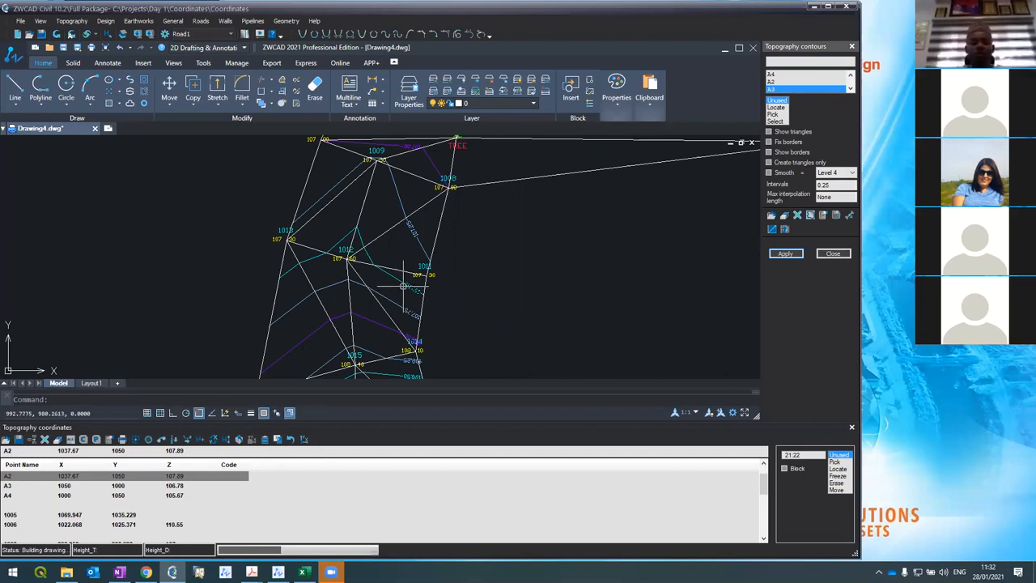
# Examine the contours without triangles around points 1008 to 1019, including the 107.50 and 107.75 lines near point 1011
pyautogui.scroll(-2, 405, 279)
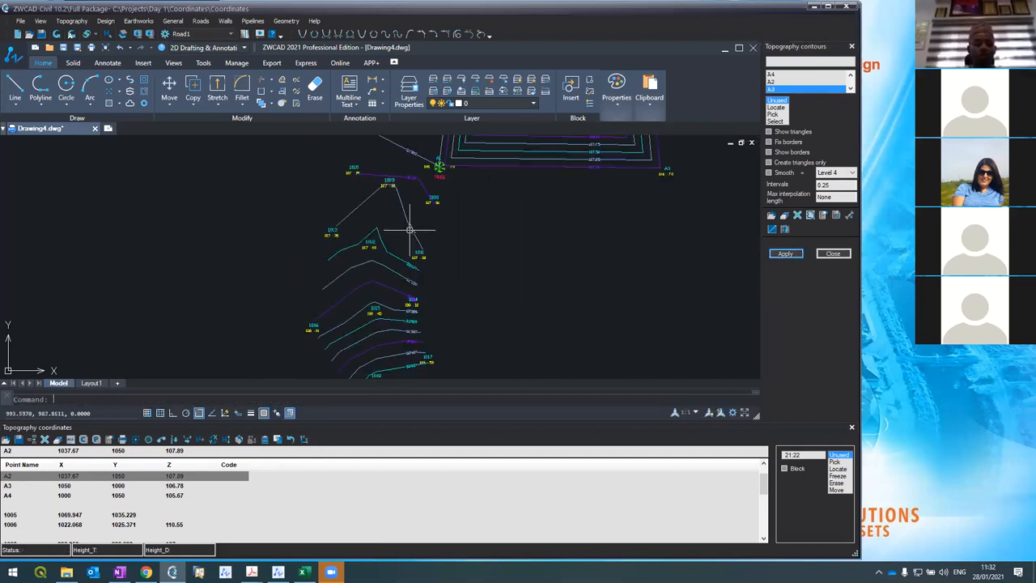
pyautogui.scroll(2, 410, 230)
pyautogui.scroll(-1, 411, 232)
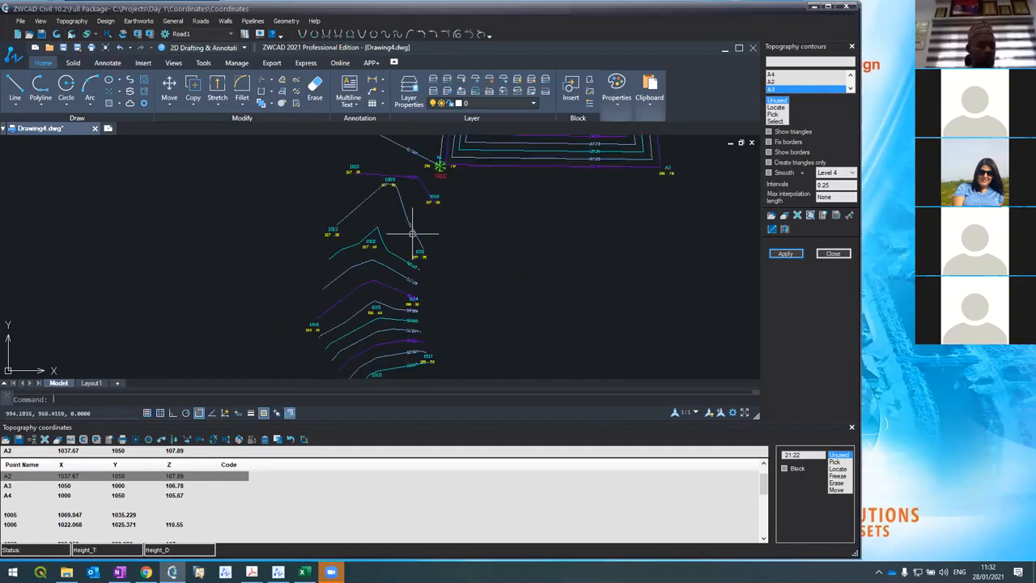
pyautogui.scroll(2, 412, 234)
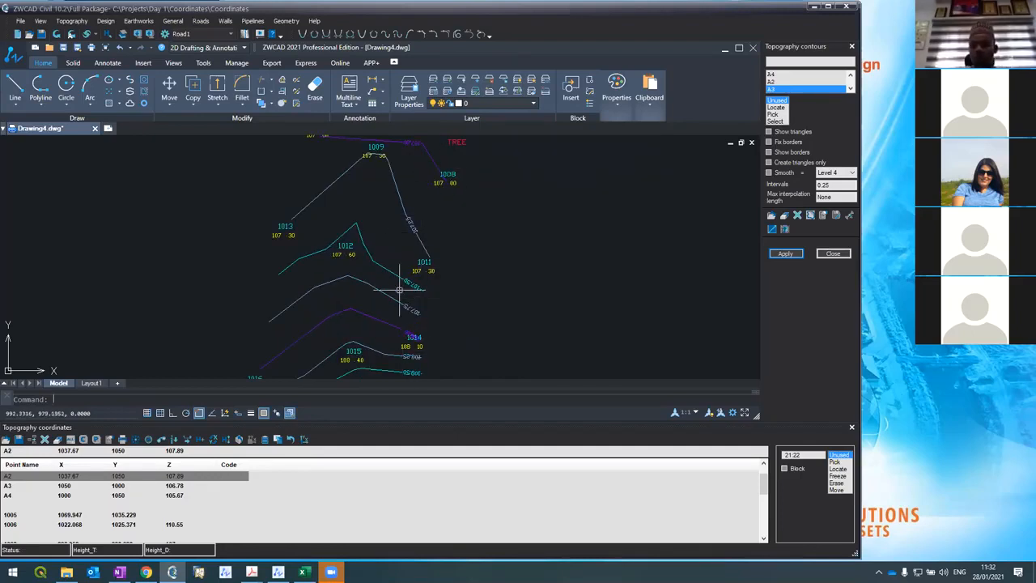
pyautogui.scroll(-2, 371, 231)
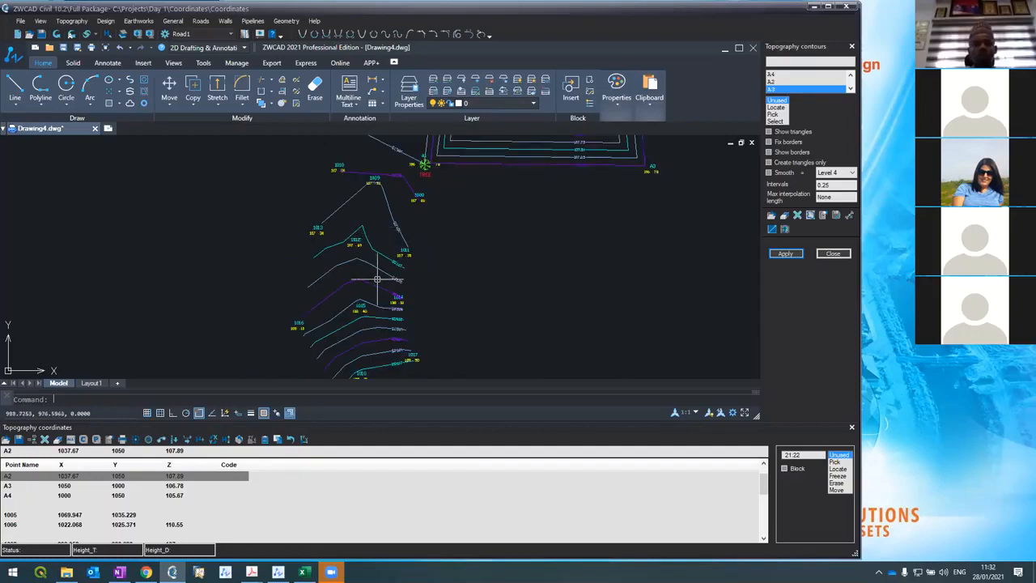
pyautogui.scroll(3, 402, 282)
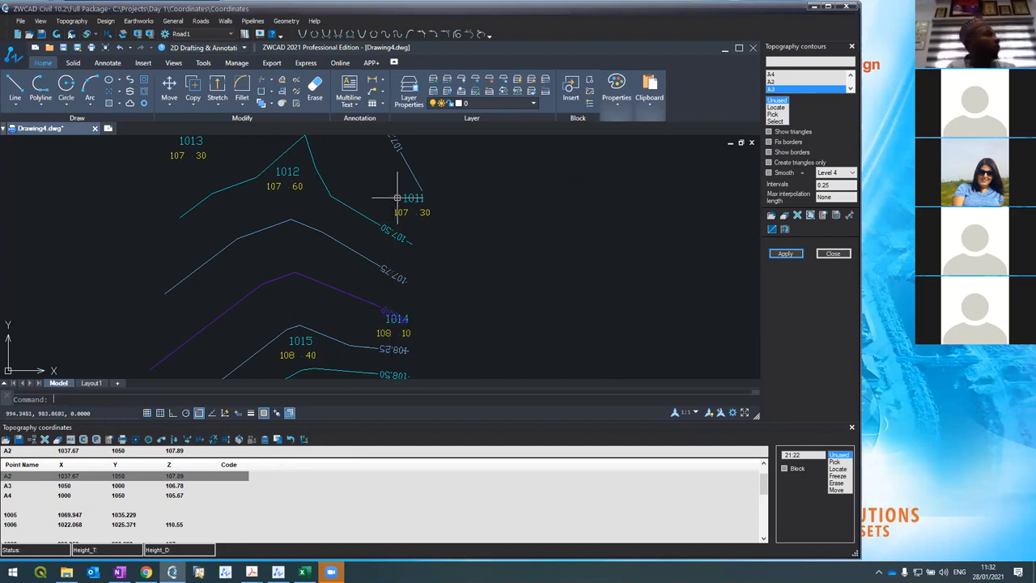
pyautogui.scroll(-5, 396, 187)
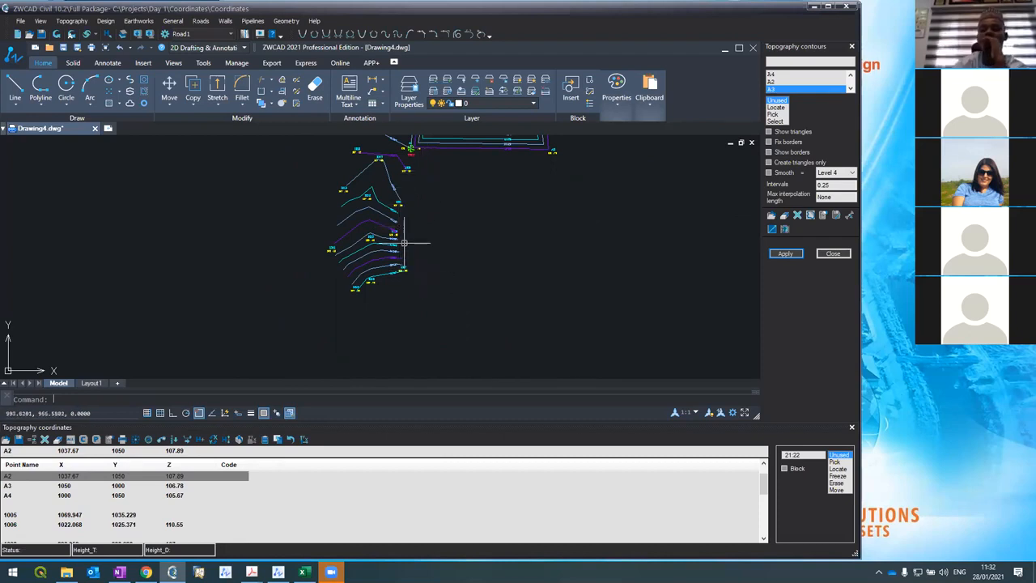
pyautogui.scroll(2, 391, 156)
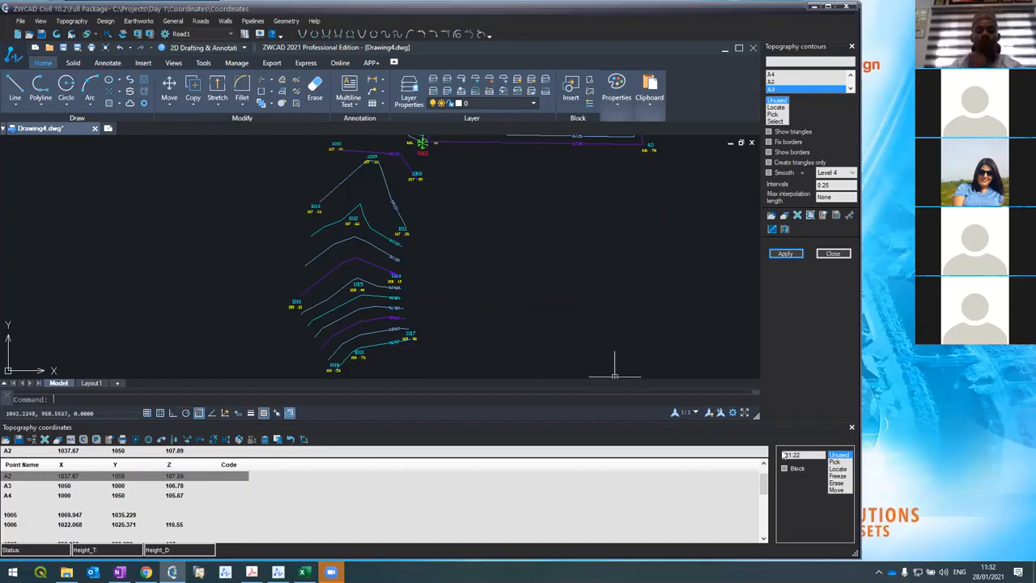
# Pick four new coordinate points just outside the contours' east side: beside 1008, between 1008 and 1011, beside 1011, and above 1014
pyautogui.click(834, 462)
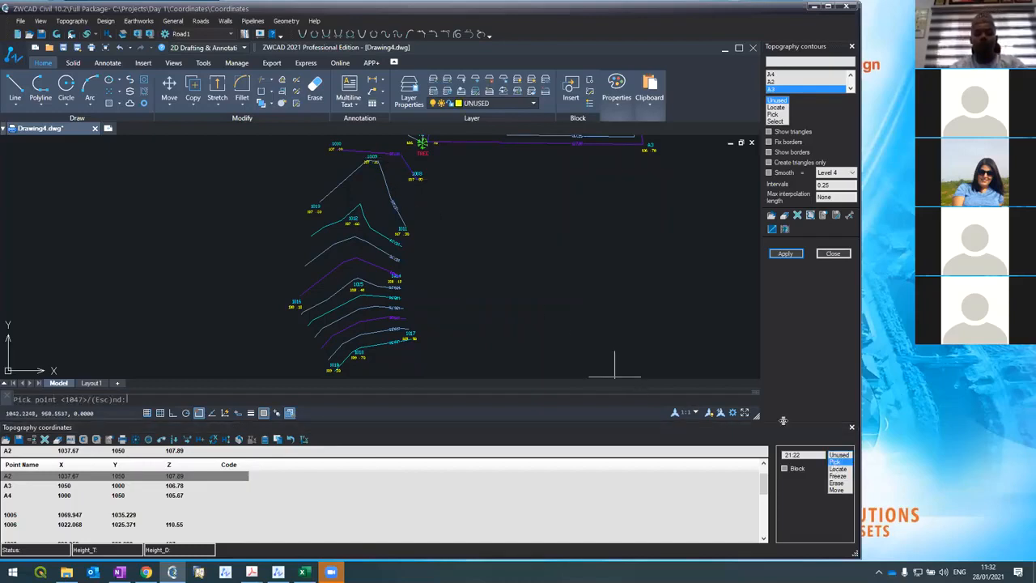
pyautogui.scroll(-4, 389, 173)
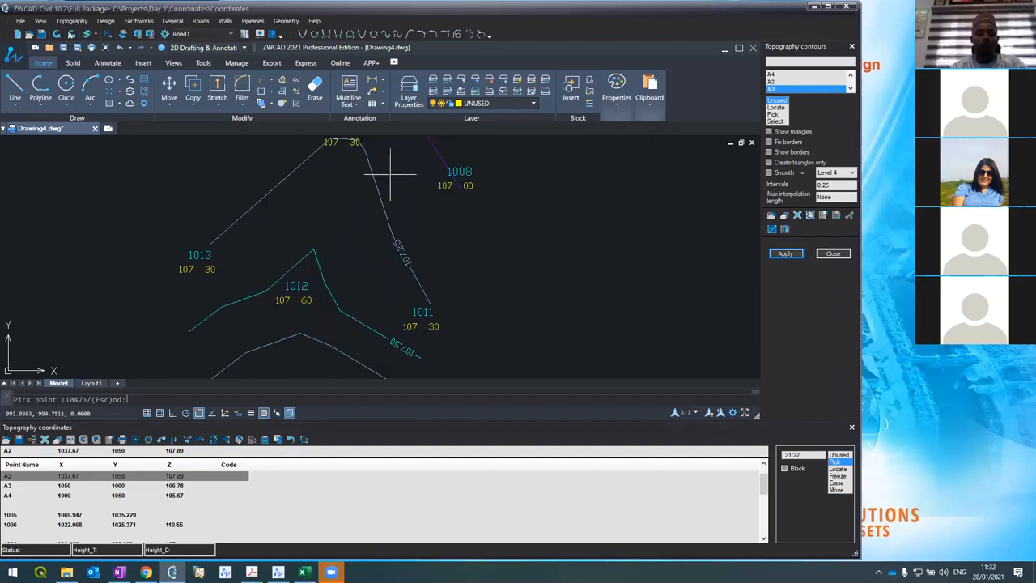
pyautogui.scroll(5, 402, 217)
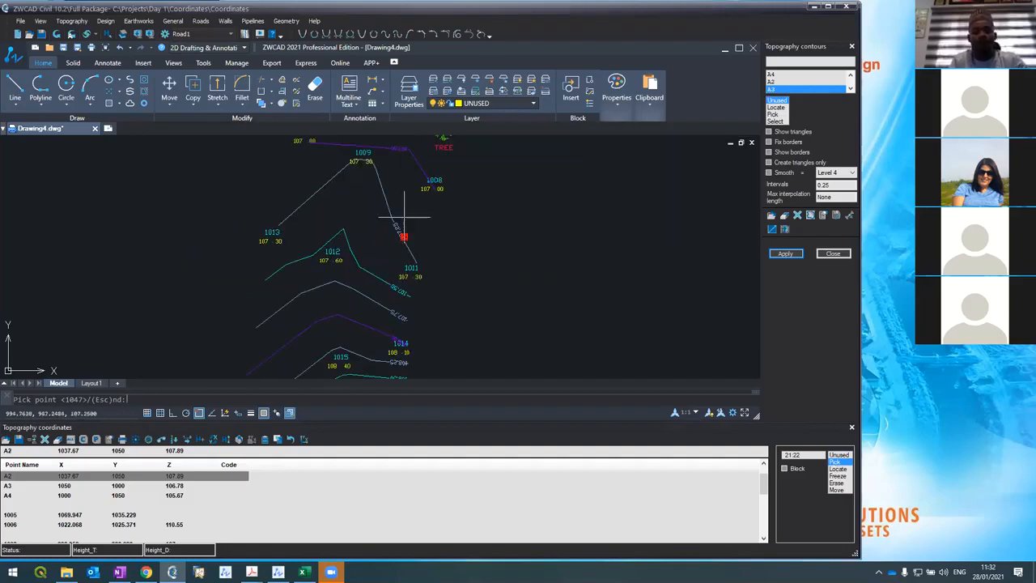
pyautogui.click(454, 186)
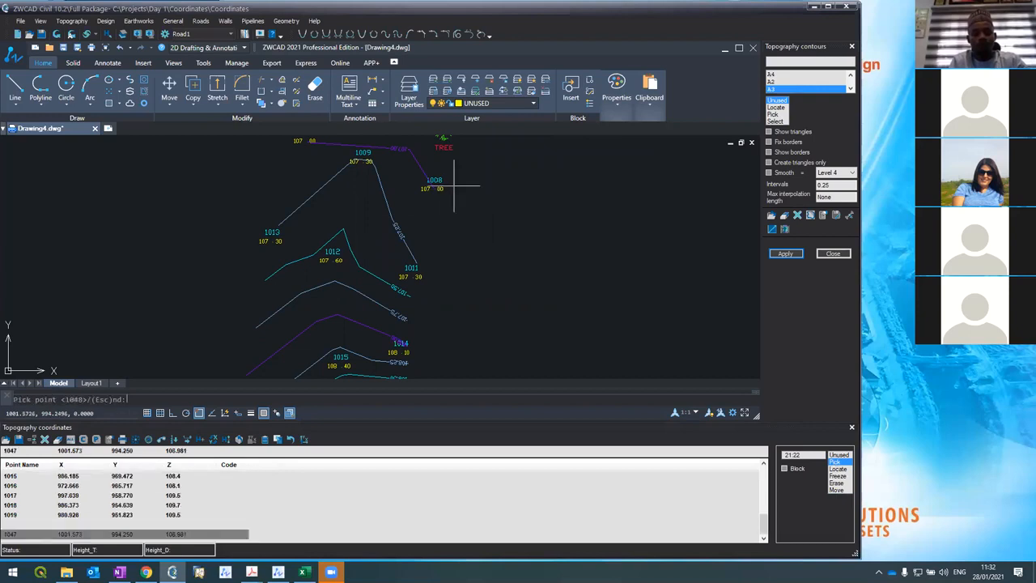
pyautogui.click(441, 227)
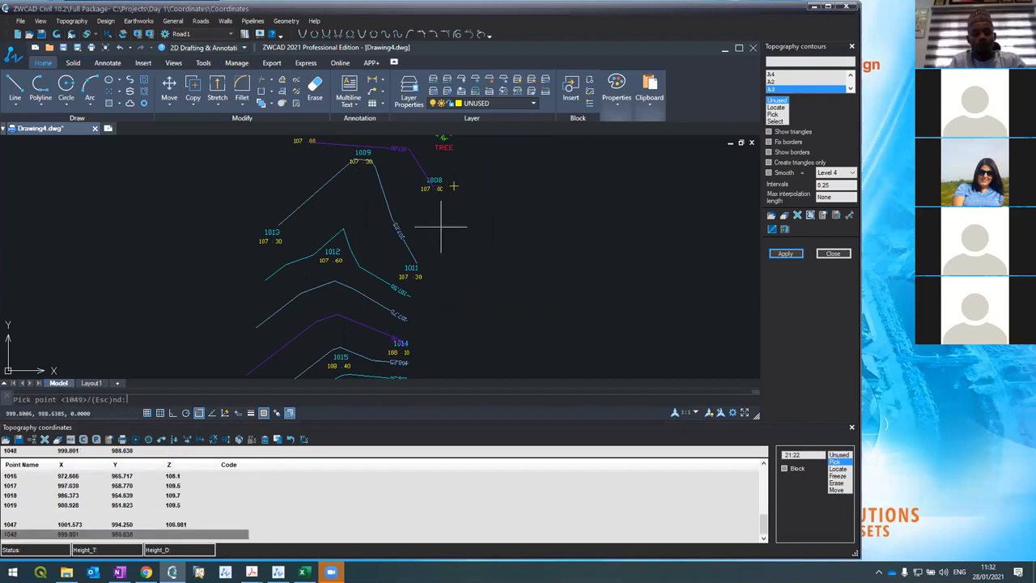
pyautogui.click(435, 284)
pyautogui.click(422, 332)
# Pick two more points on the east side, one between 1014 and 1017 and one beside 1017, and redraw the coordinates
pyautogui.scroll(2, 418, 292)
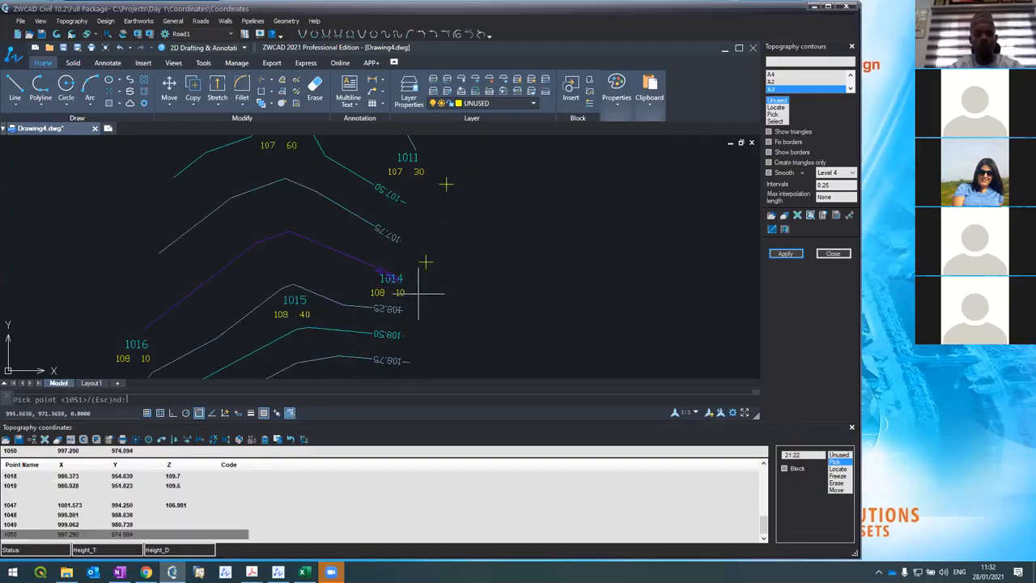
pyautogui.click(430, 347)
pyautogui.scroll(-2, 405, 261)
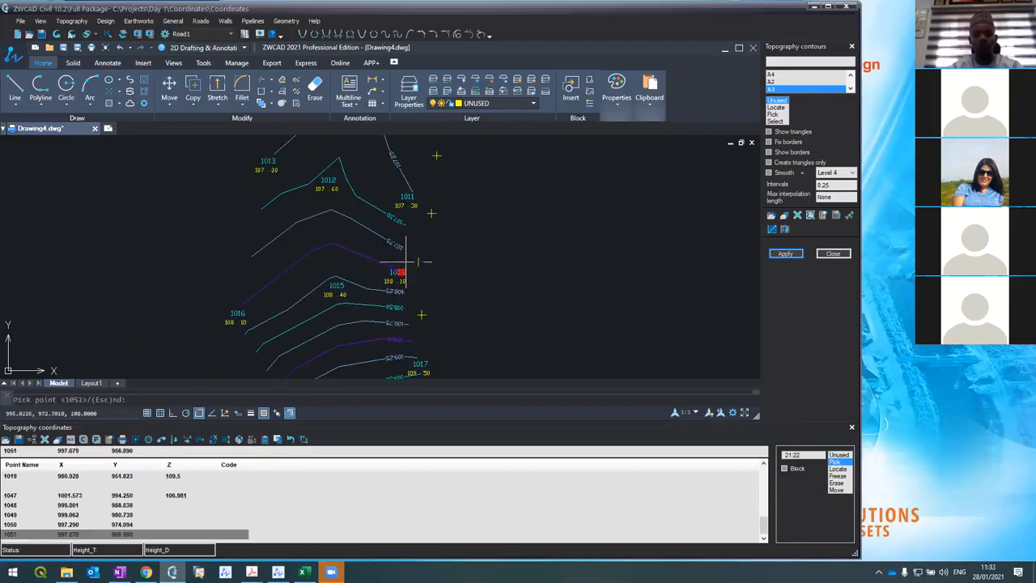
pyautogui.click(436, 362)
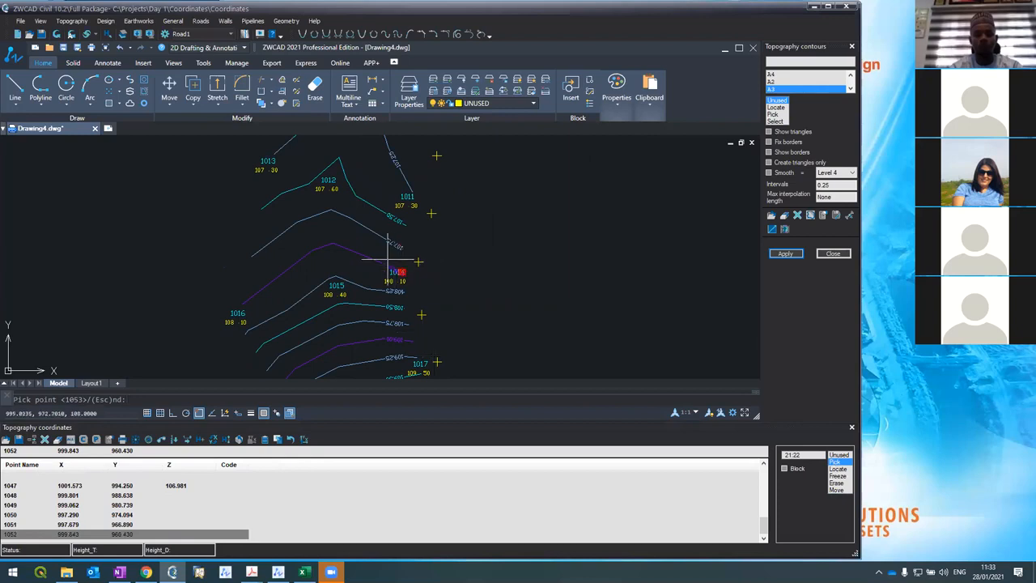
pyautogui.press('Escape')
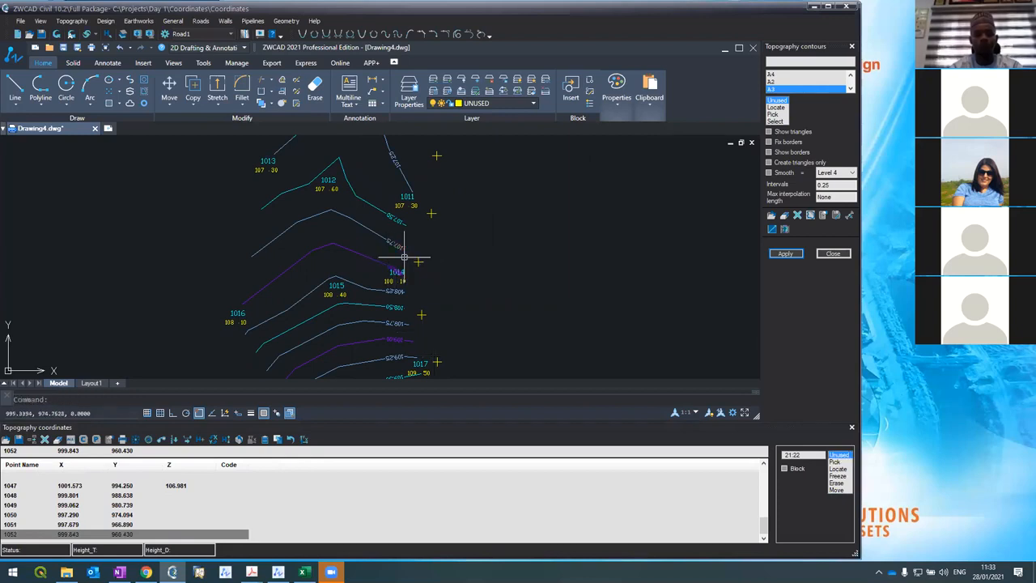
pyautogui.click(56, 35)
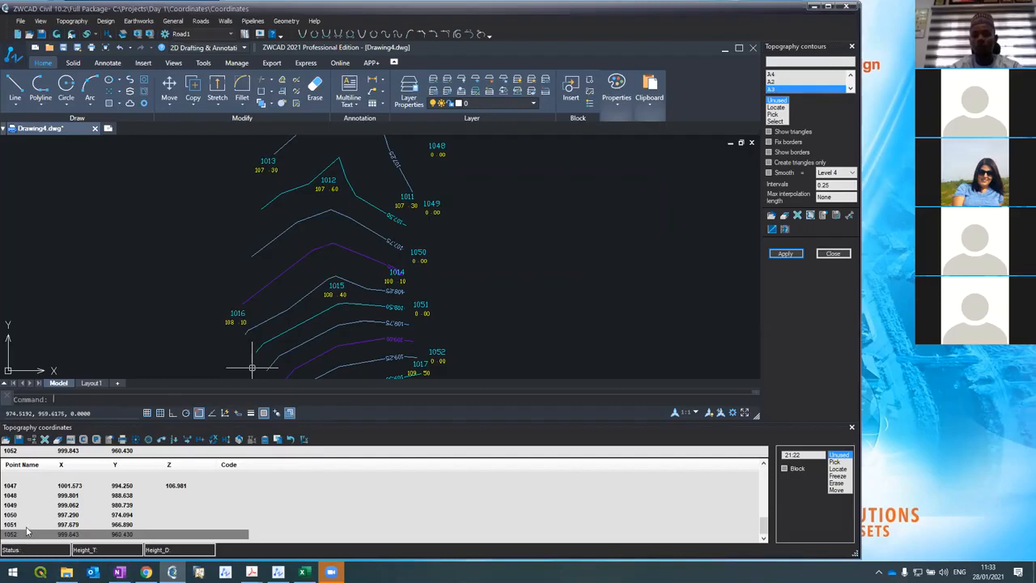
# Set the Z of points 1048 and 1049 to 112 and of 1050 to 1052 as a block to 112.5, and redraw them
pyautogui.click(24, 496)
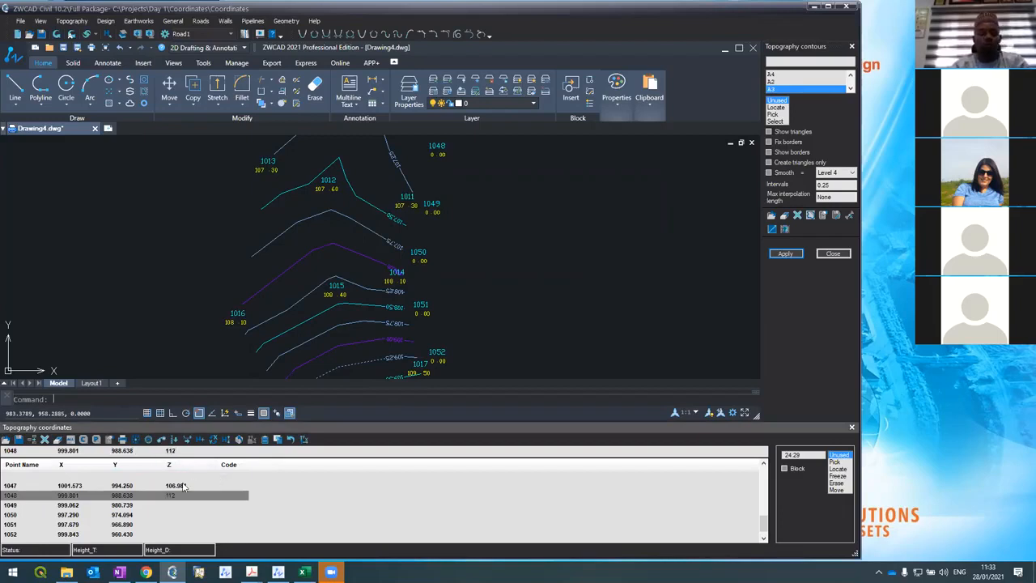
pyautogui.click(160, 507)
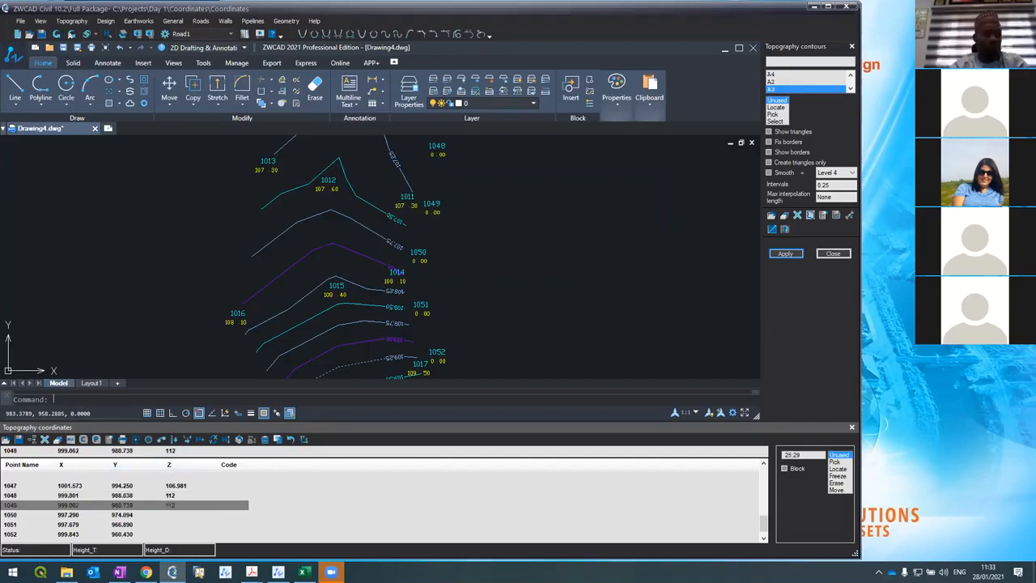
pyautogui.click(170, 515)
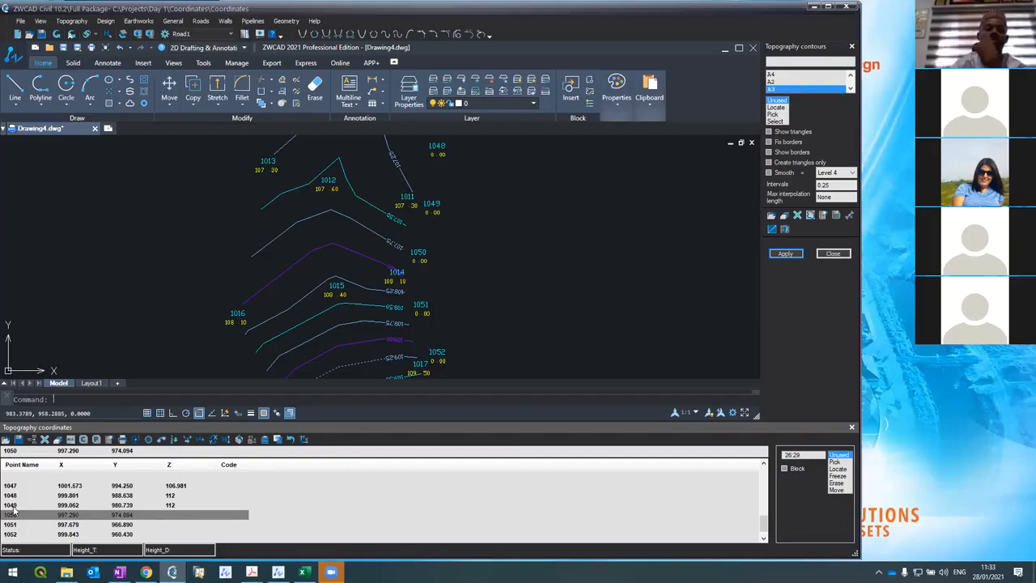
pyautogui.keyDown('shift'); pyautogui.click(31, 534); pyautogui.keyUp('shift')
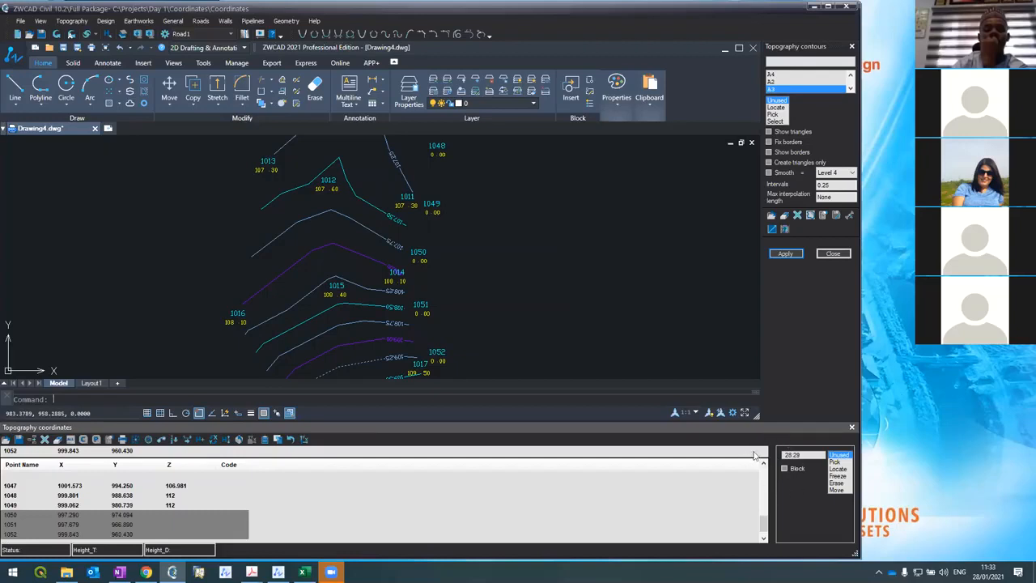
pyautogui.click(784, 469)
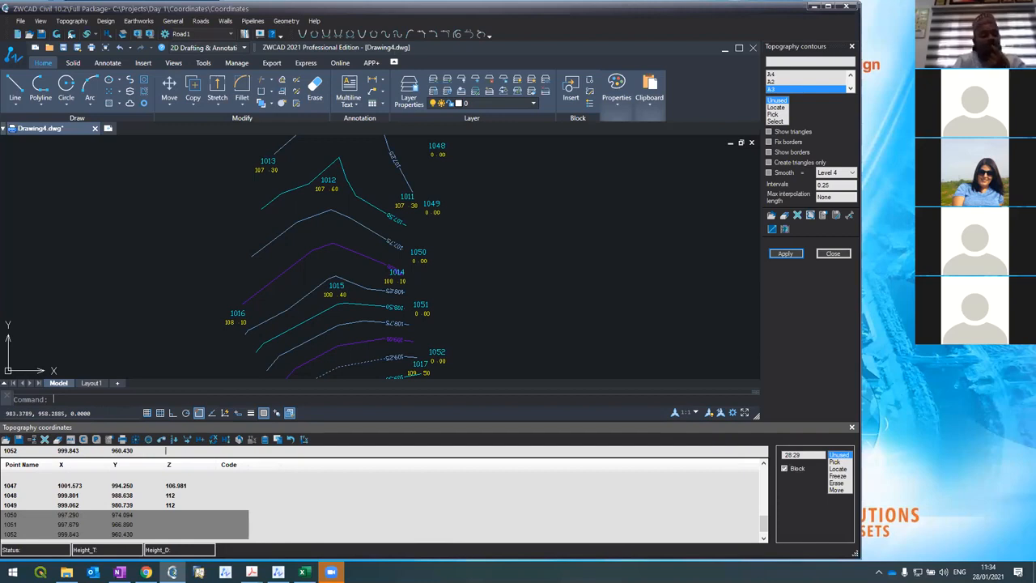
pyautogui.write('112.5')
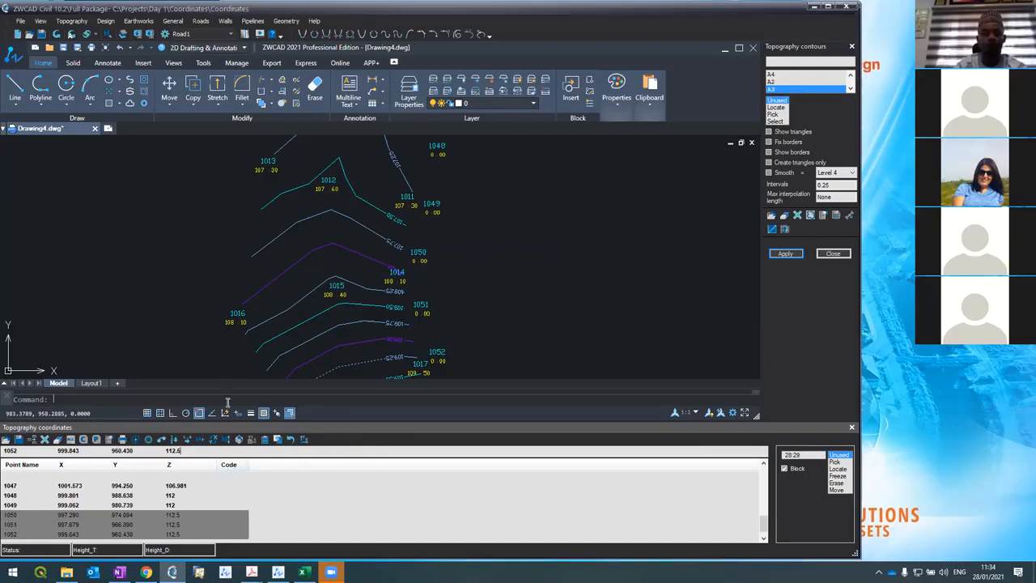
pyautogui.click(57, 34)
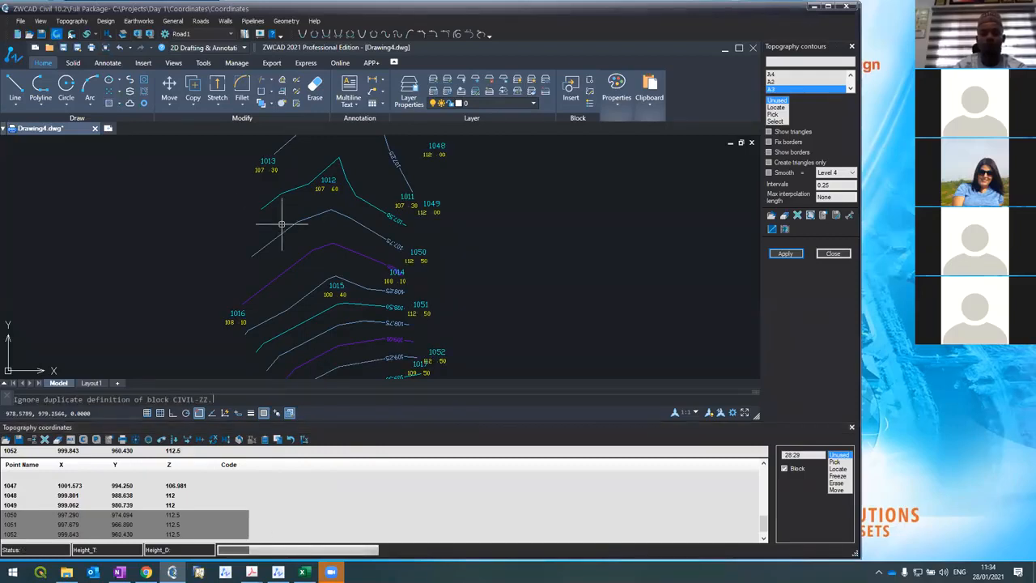
# Examine the redrawn elevation labels of points 1047 to 1052 against the neighbouring points and contours
pyautogui.scroll(-2, 282, 225)
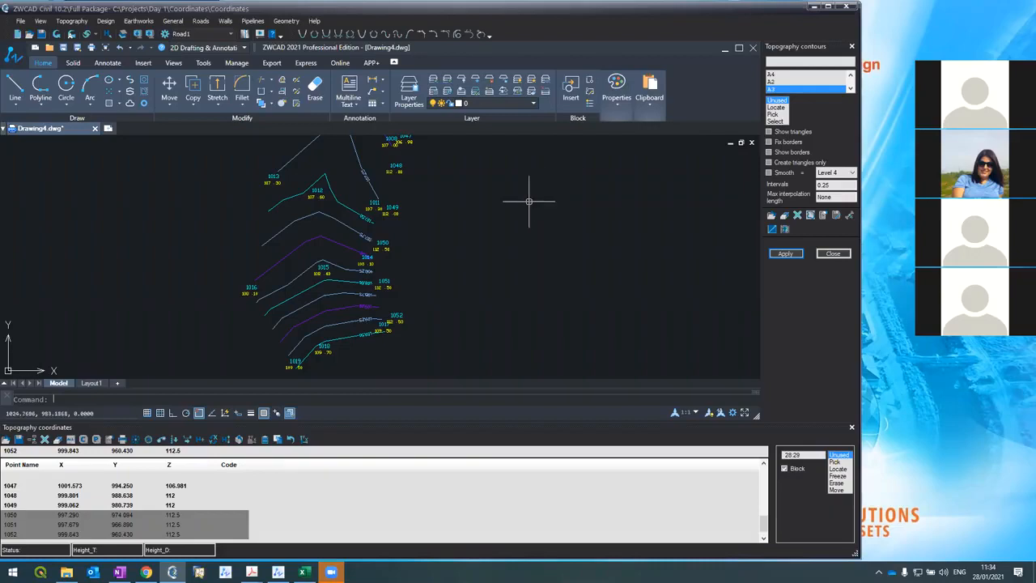
pyautogui.scroll(2, 424, 306)
pyautogui.scroll(-3, 424, 306)
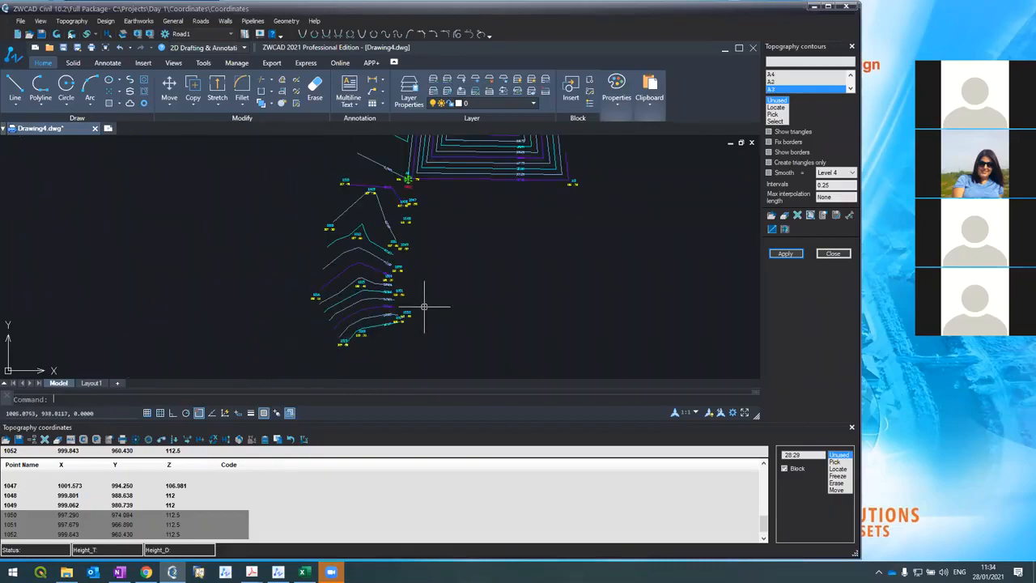
pyautogui.scroll(1, 395, 271)
pyautogui.scroll(3, 411, 232)
pyautogui.scroll(-4, 419, 234)
pyautogui.scroll(3, 422, 204)
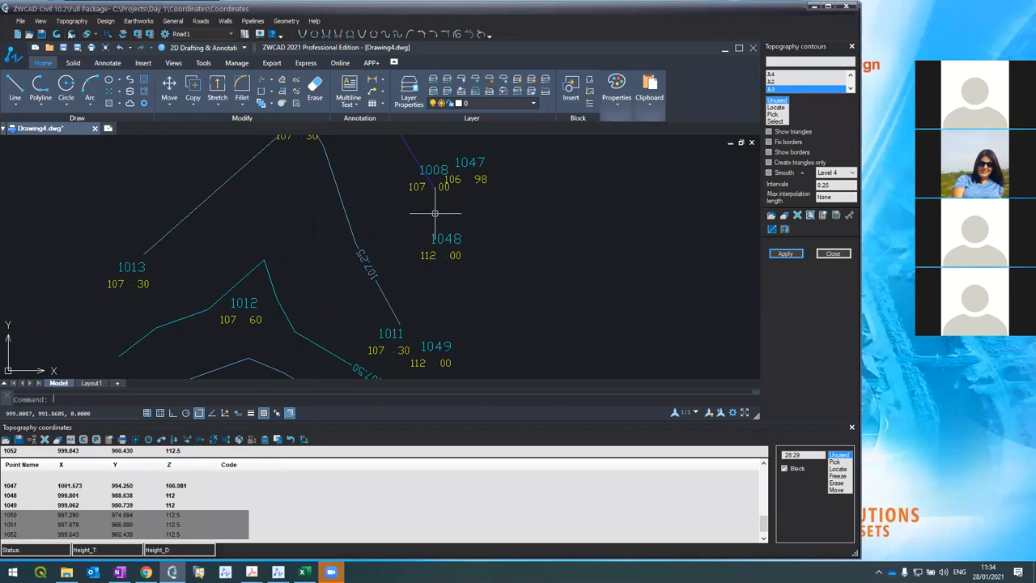
pyautogui.scroll(-2, 433, 219)
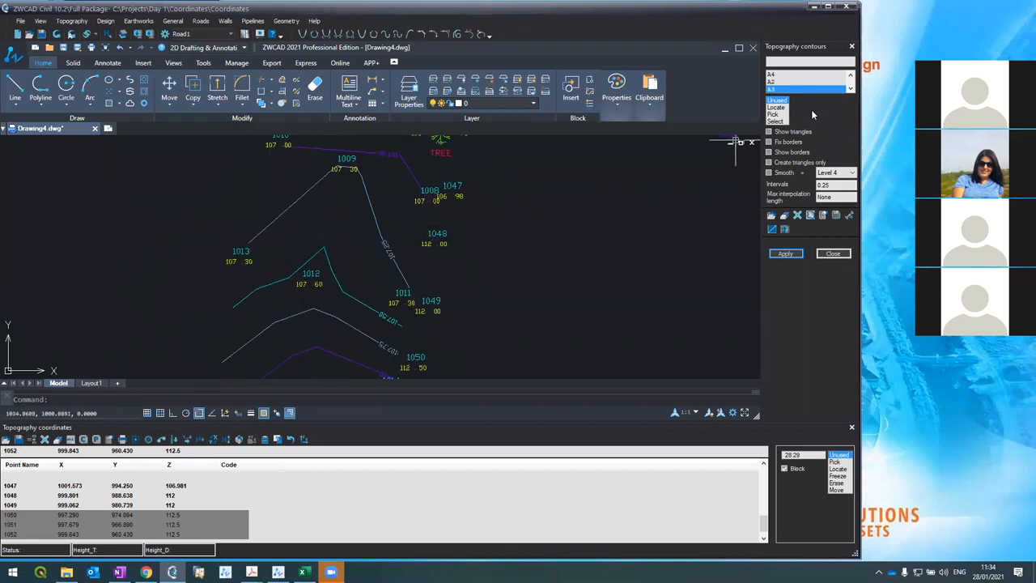
# Erase the contour borders and regenerate the 0.25-interval contours over the full extents with the new points included
pyautogui.click(797, 216)
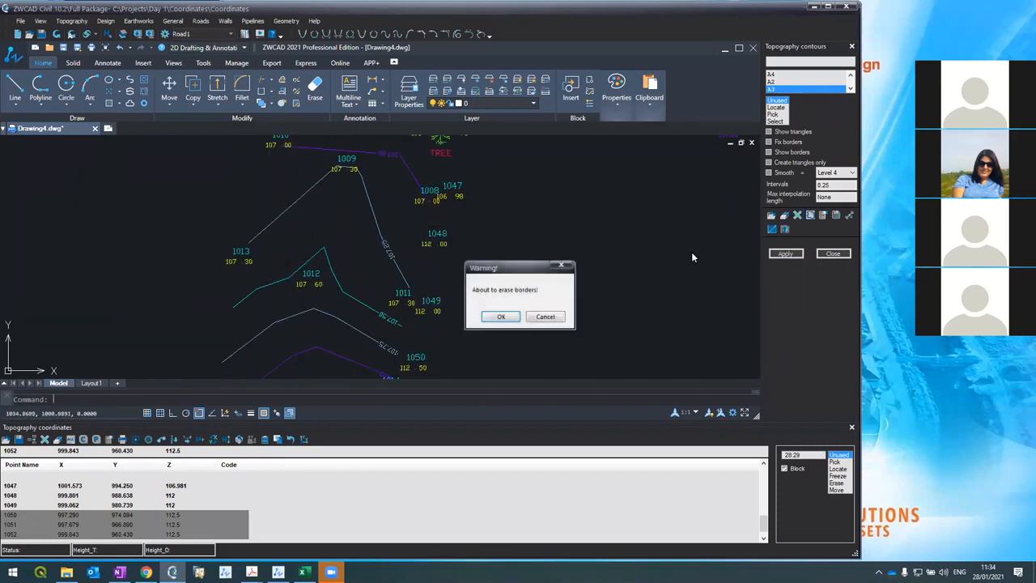
pyautogui.click(485, 320)
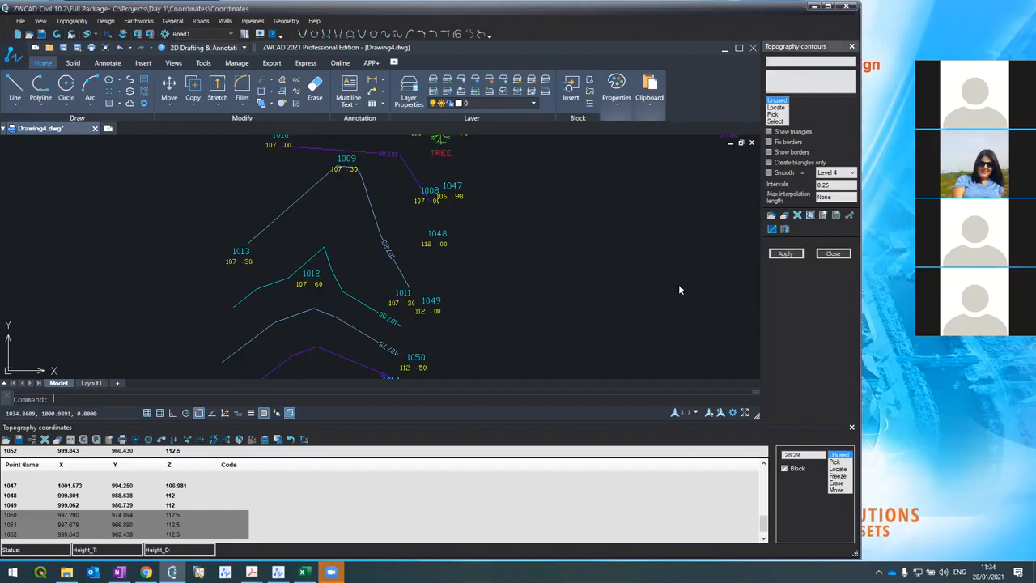
pyautogui.click(782, 254)
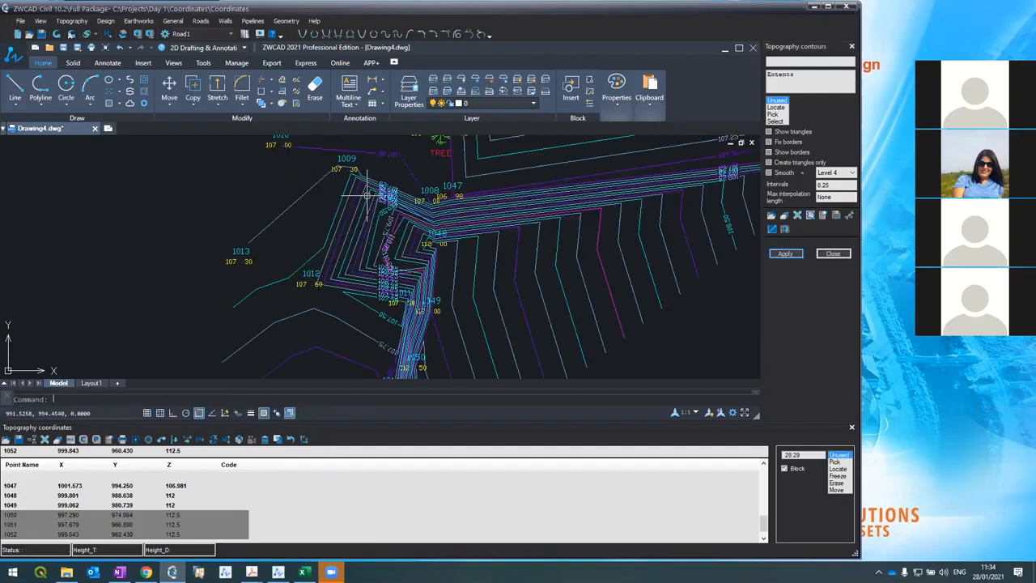
pyautogui.scroll(-2, 363, 196)
pyautogui.scroll(2, 358, 196)
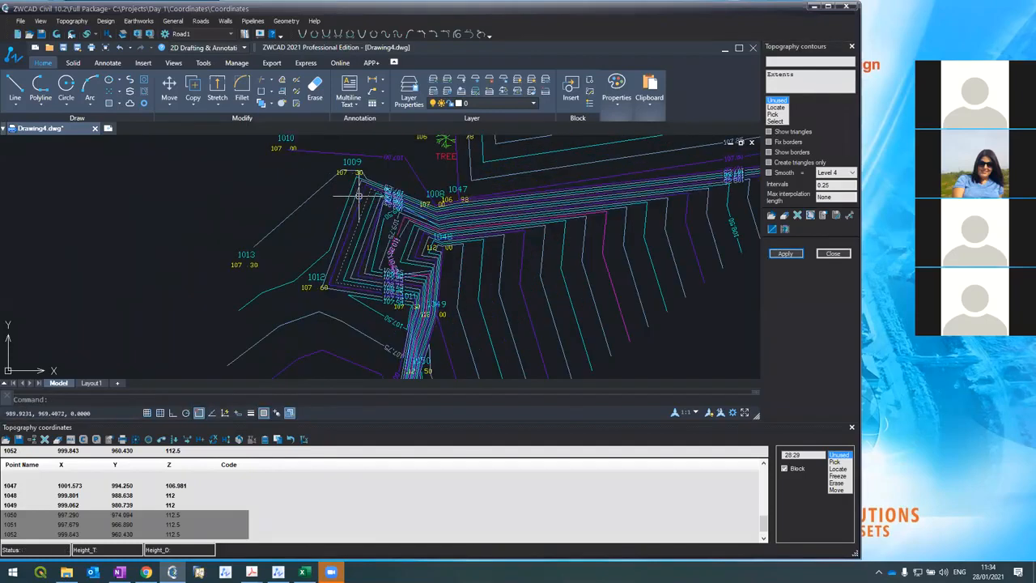
pyautogui.scroll(-1, 358, 196)
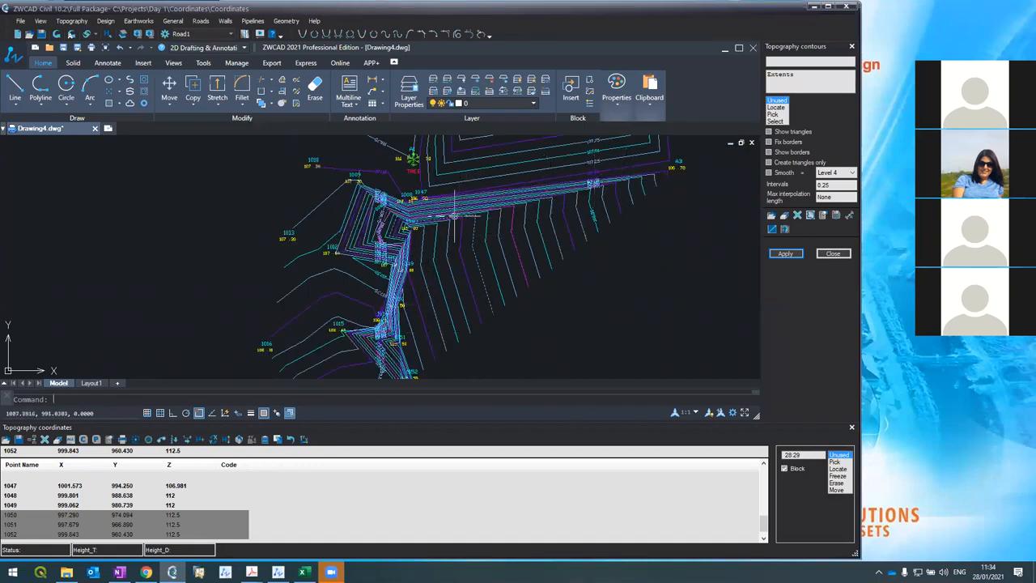
# Start a contour border at A3 and trace it through the new east points 1048, 1049, 1050 and 1051 to the south-east corner
pyautogui.click(776, 107)
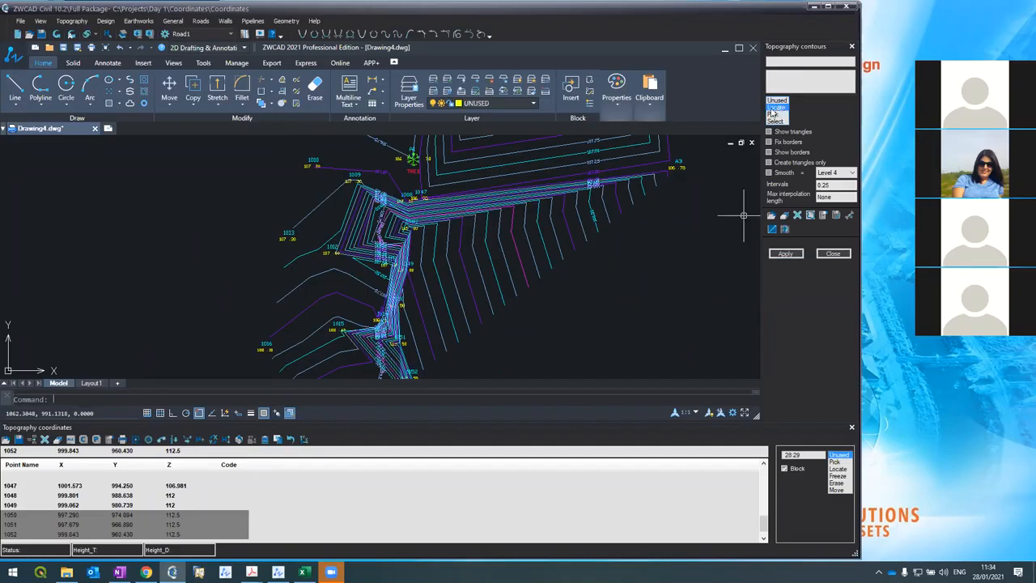
pyautogui.click(672, 169)
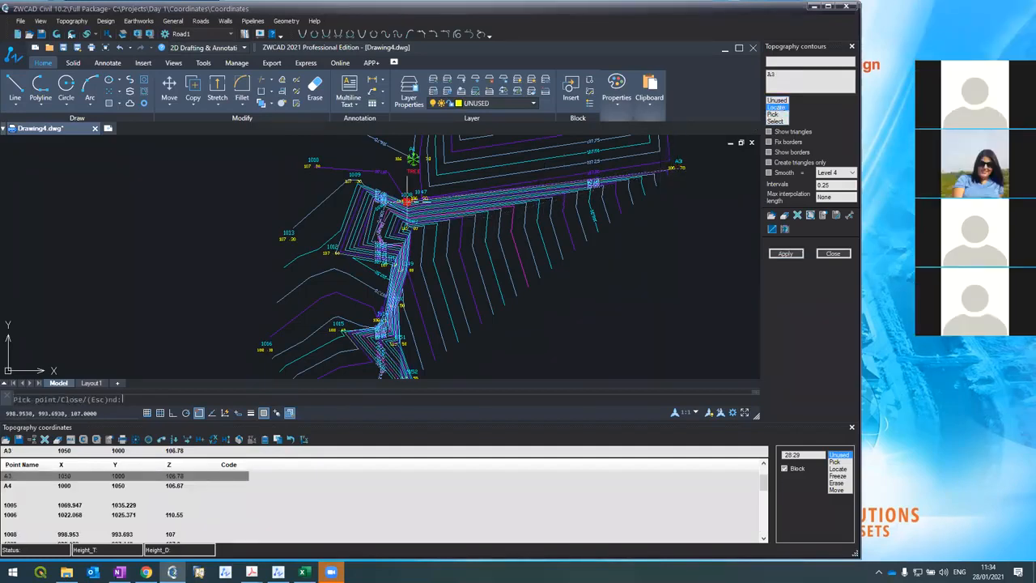
pyautogui.click(412, 228)
pyautogui.click(407, 269)
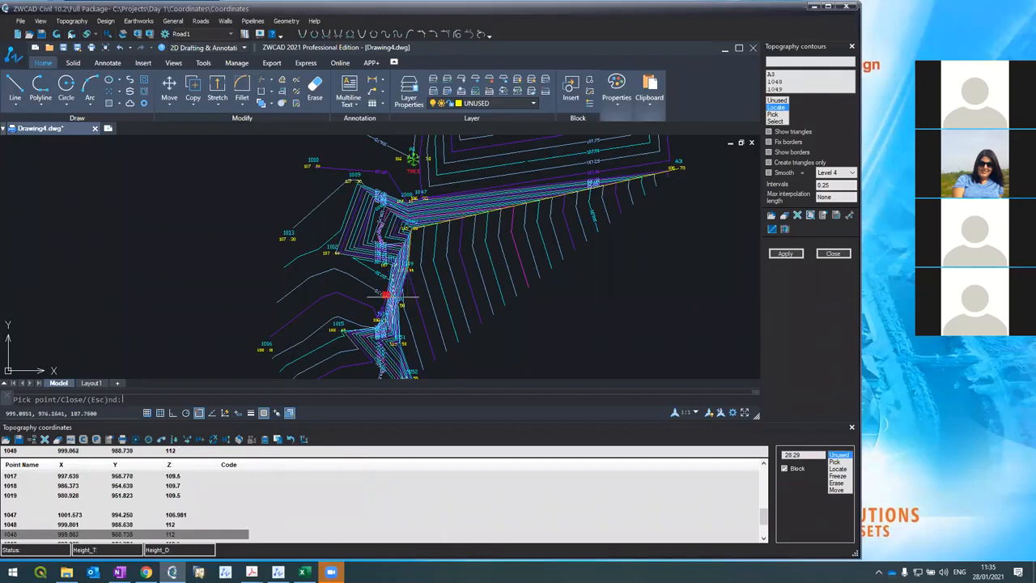
pyautogui.click(398, 306)
pyautogui.click(398, 342)
pyautogui.scroll(-3, 459, 227)
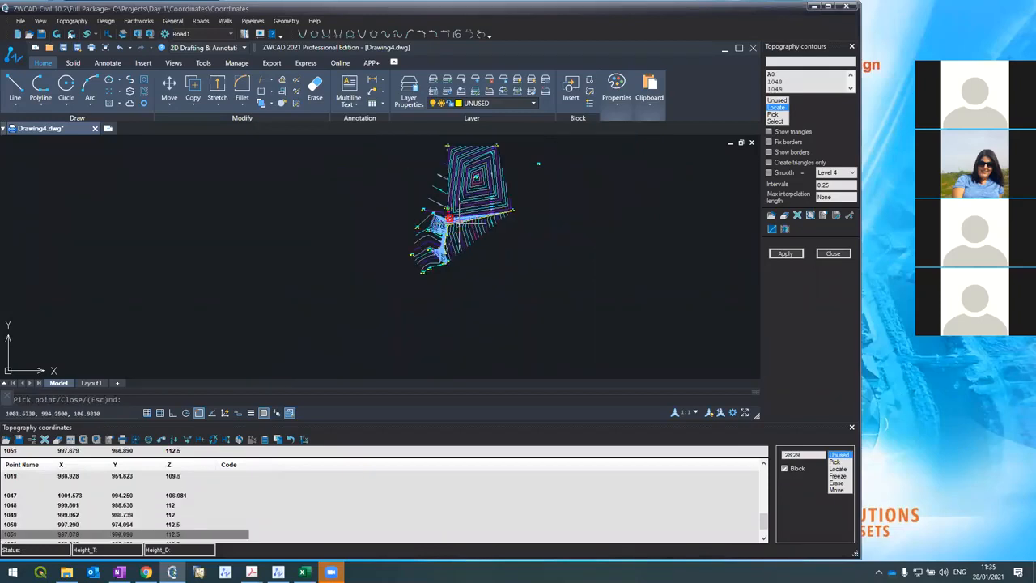
pyautogui.scroll(2, 456, 243)
pyautogui.click(424, 297)
pyautogui.press('Escape')
# Try to complete the border through points 1018, 1019, 1016, 1013, 1010, A4 and A2
pyautogui.click(388, 311)
pyautogui.click(371, 320)
pyautogui.click(344, 277)
pyautogui.click(354, 203)
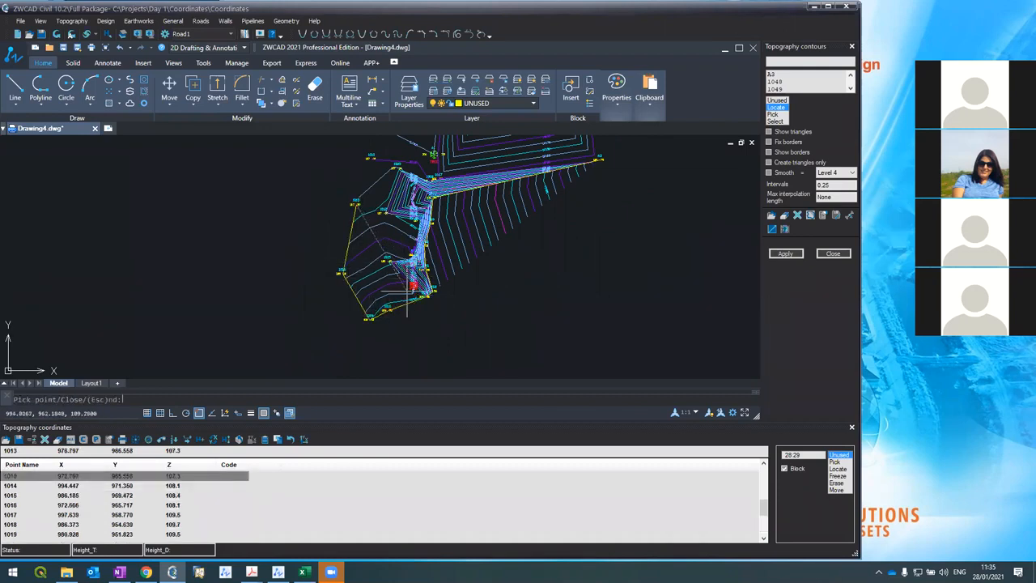
pyautogui.scroll(-2, 406, 288)
pyautogui.click(385, 209)
pyautogui.scroll(-3, 397, 275)
pyautogui.scroll(2, 408, 234)
pyautogui.click(409, 190)
pyautogui.click(457, 193)
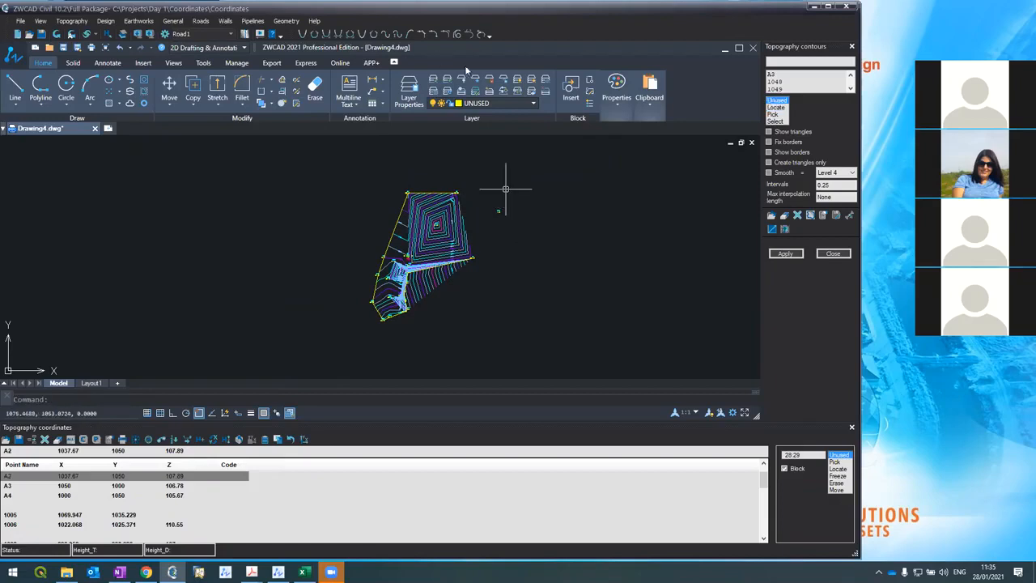
# Regenerate the 0.25-interval contours within the traced border, and erase the contour borders
pyautogui.click(785, 254)
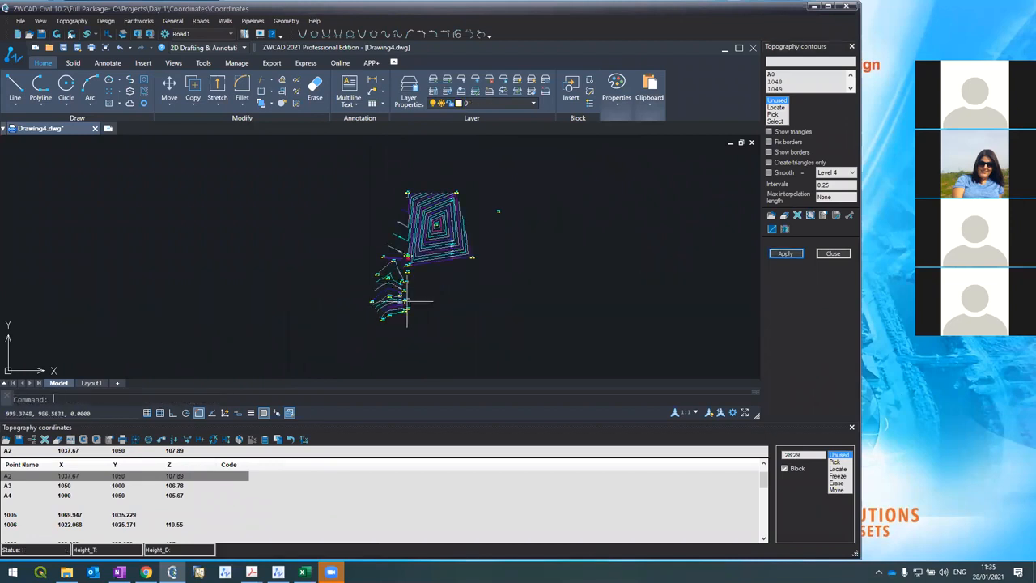
pyautogui.scroll(3, 424, 292)
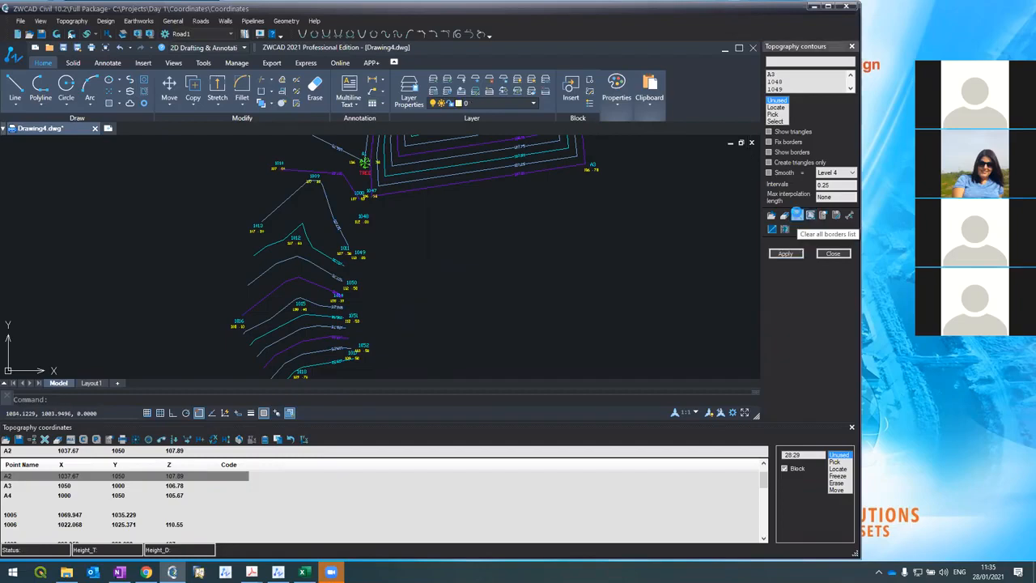
pyautogui.click(784, 215)
pyautogui.click(491, 318)
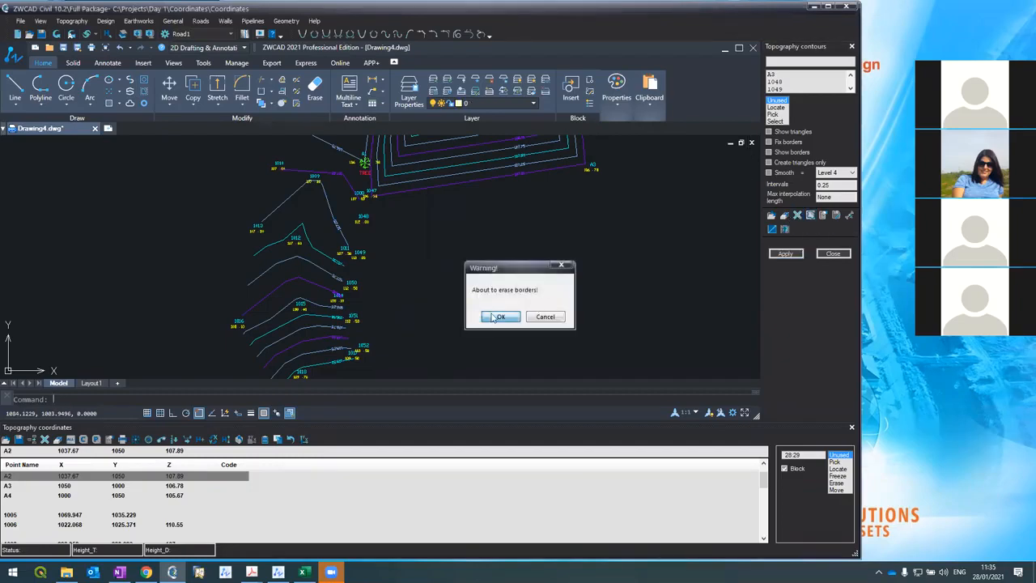
# Start a new contour border at A3 and trace it through points 1048, 1049, 1050, 1051 and 1052
pyautogui.click(783, 115)
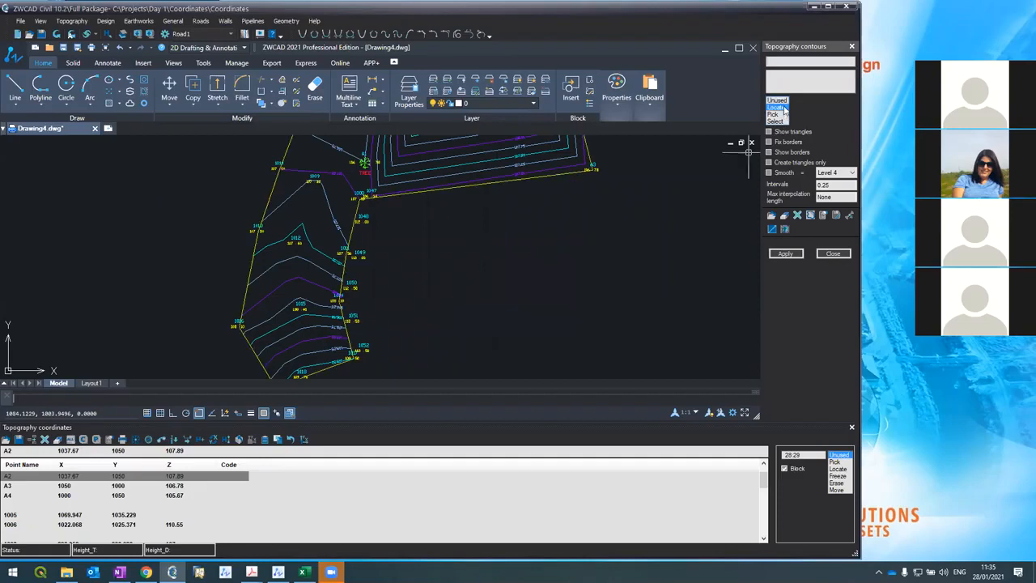
pyautogui.click(595, 169)
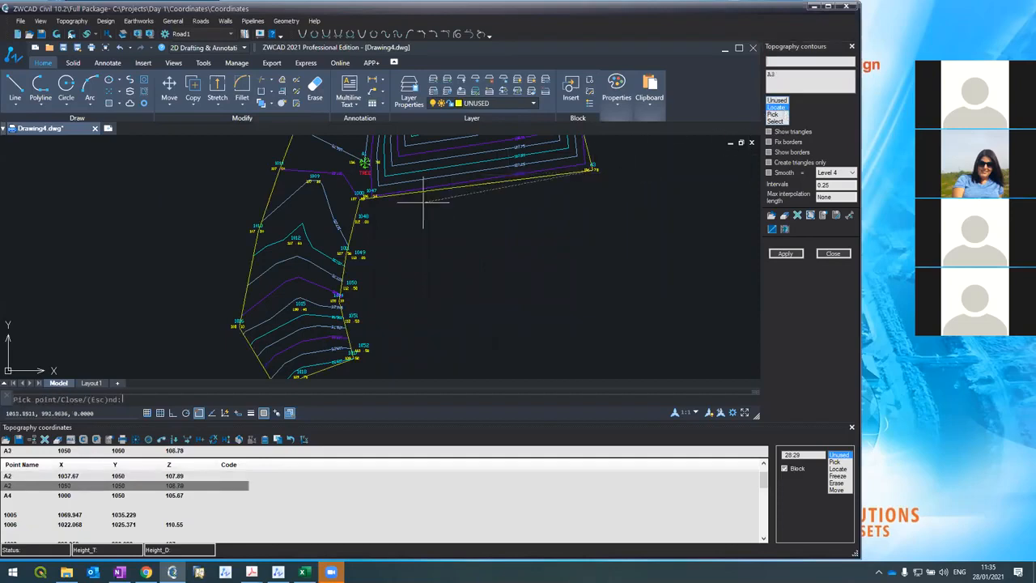
pyautogui.click(364, 219)
pyautogui.click(361, 253)
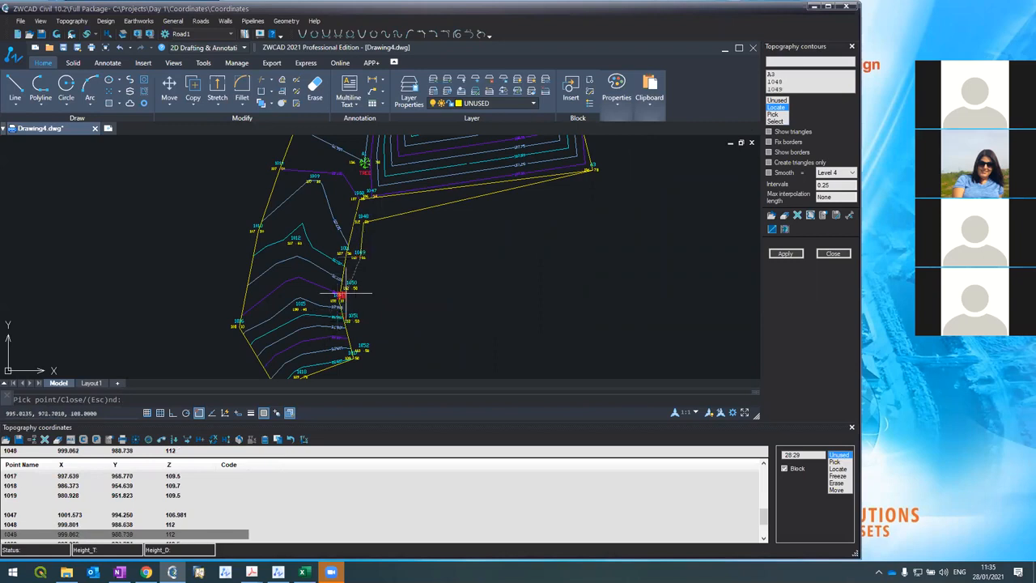
pyautogui.click(345, 292)
pyautogui.click(350, 317)
pyautogui.click(364, 350)
# Continue the border along the south edge through points 1017, 1018, 1019 and 1016
pyautogui.scroll(-2, 495, 186)
pyautogui.scroll(2, 427, 314)
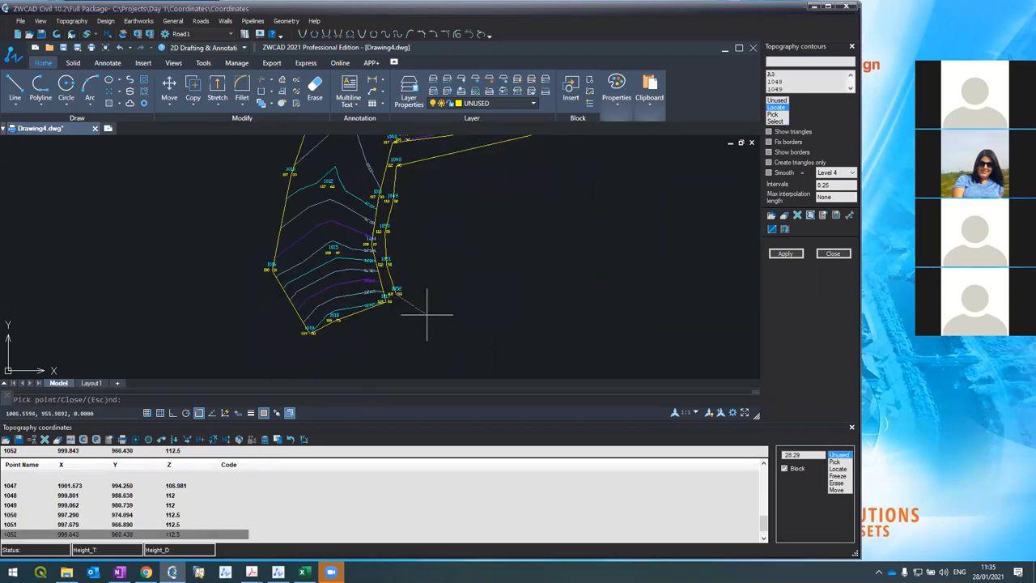
pyautogui.click(331, 321)
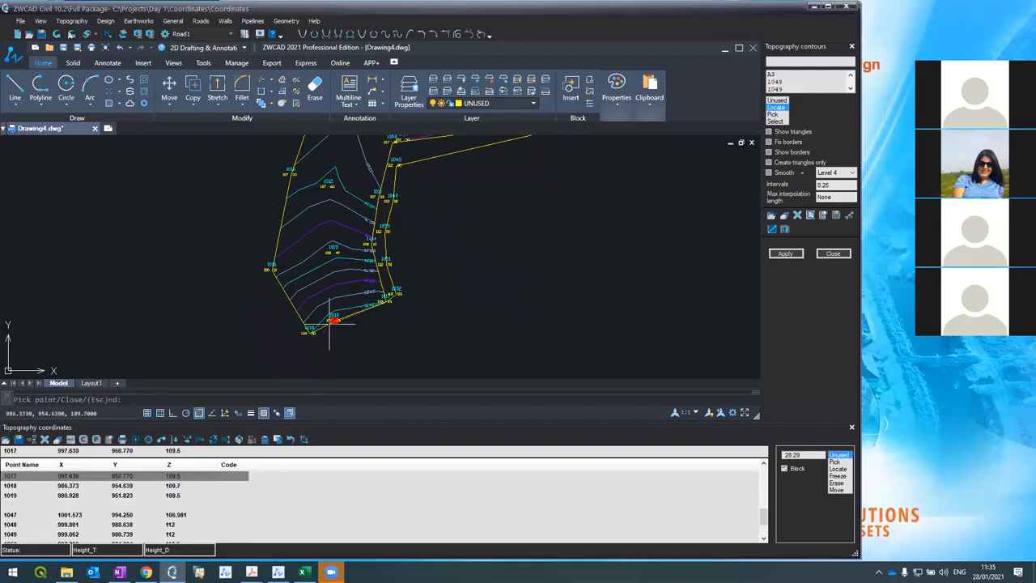
pyautogui.click(330, 322)
pyautogui.click(308, 330)
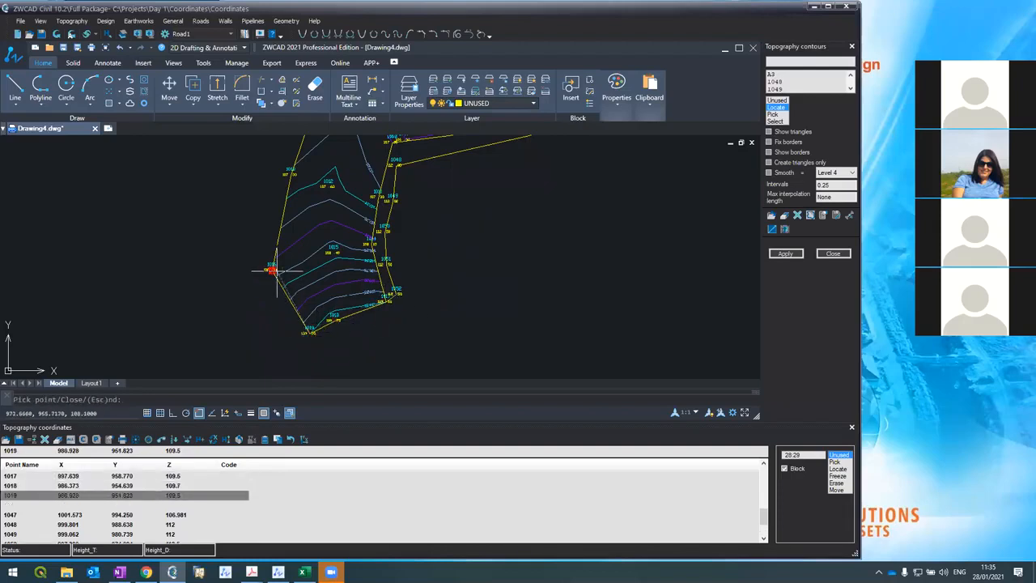
pyautogui.click(274, 270)
# Take the border through 1013, 1010, A4 and A2, close it at A3, and regenerate the 0.25-interval contours
pyautogui.scroll(-2, 364, 267)
pyautogui.click(327, 266)
pyautogui.click(335, 241)
pyautogui.click(367, 153)
pyautogui.click(435, 152)
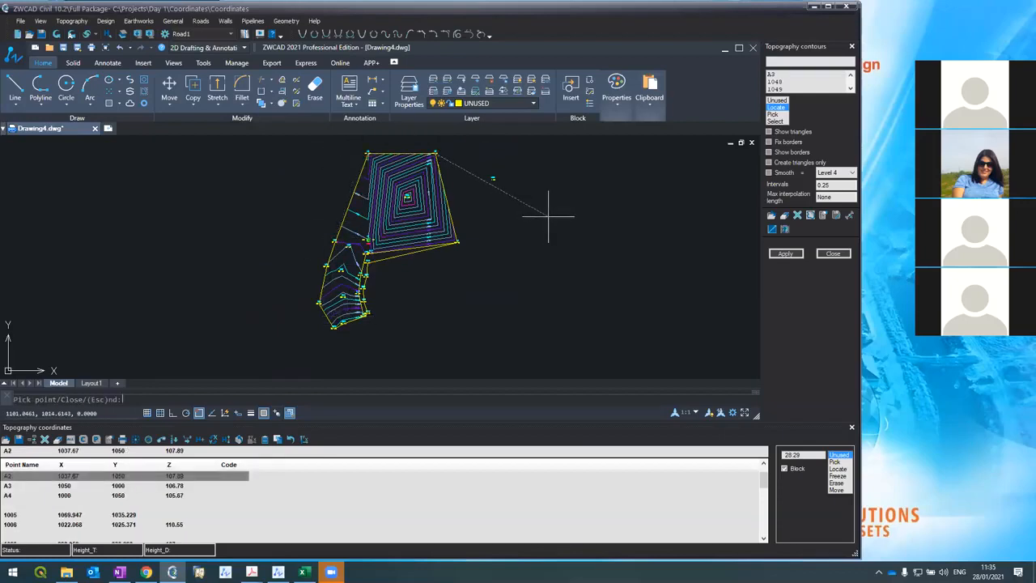
pyautogui.write('c')
pyautogui.press('Return')
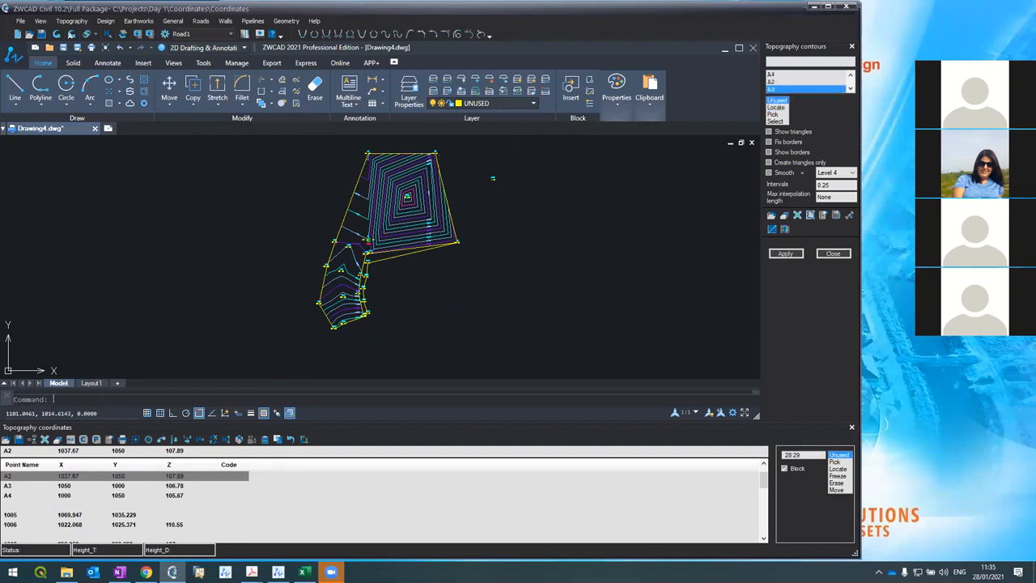
pyautogui.click(778, 253)
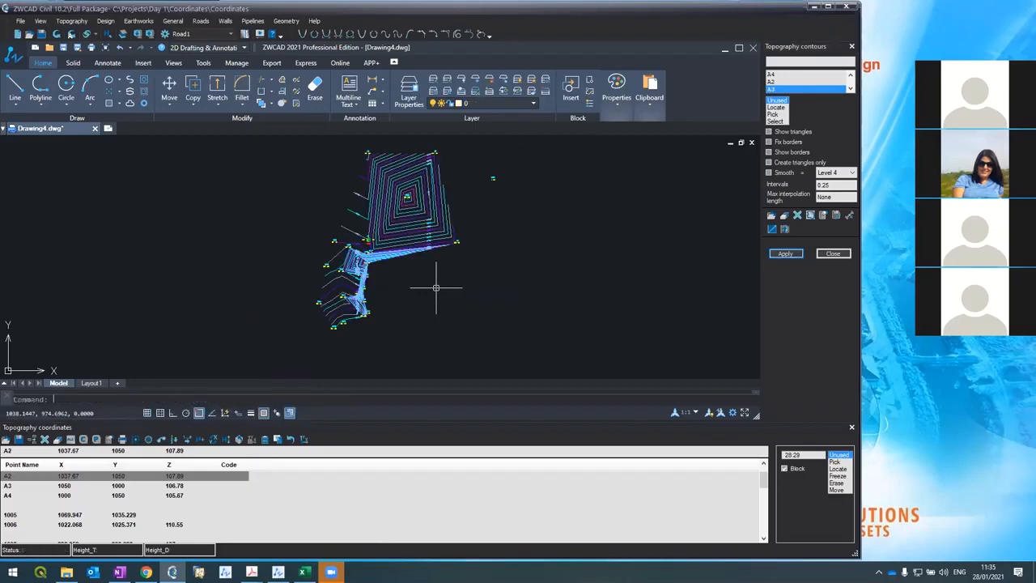
# Examine the regenerated contours along the east edge, around points 1008 to 1012, 1014 and 1015, and the new points 1048 to 1052
pyautogui.scroll(3, 378, 266)
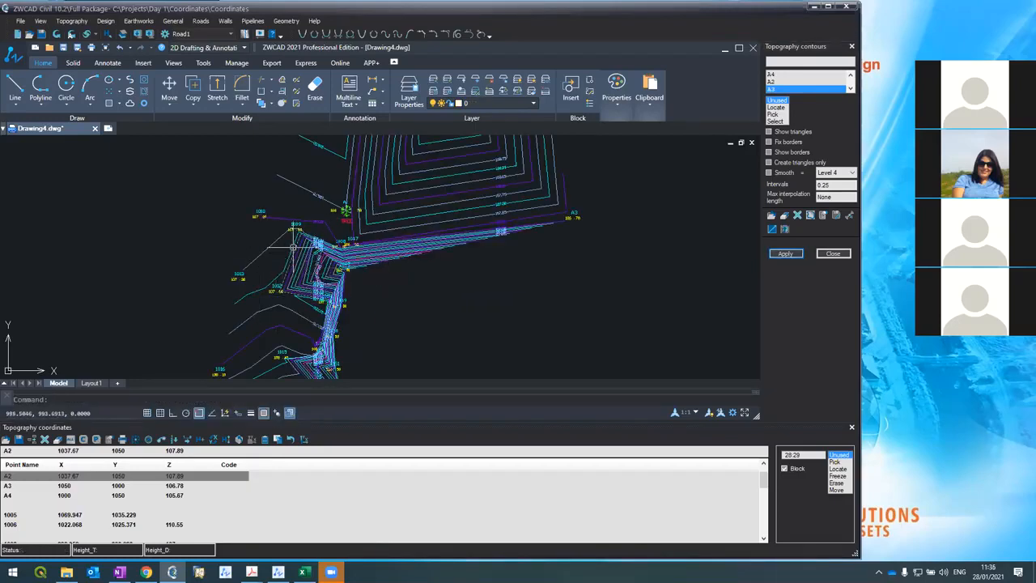
pyautogui.scroll(5, 312, 253)
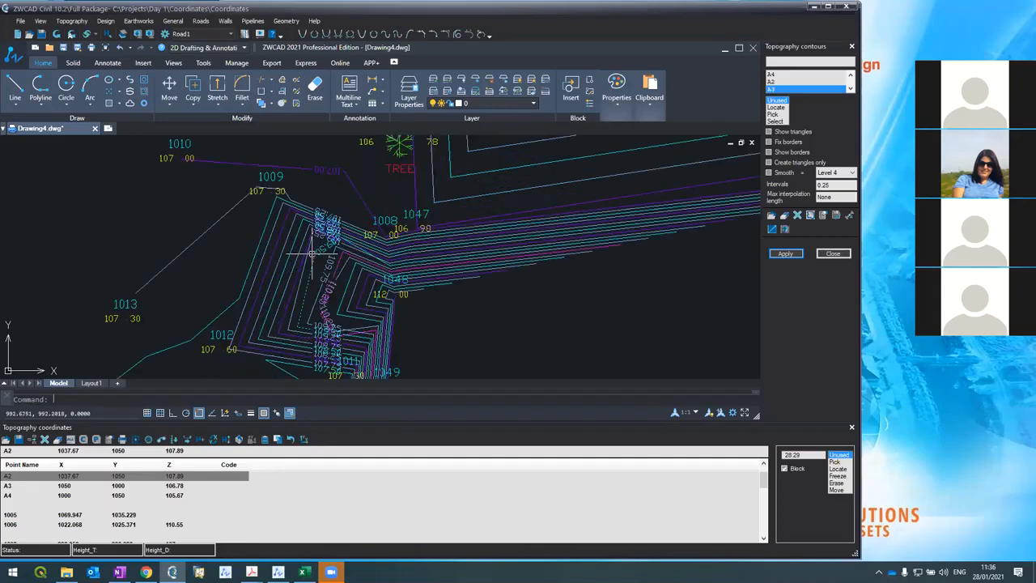
pyautogui.scroll(-5, 312, 254)
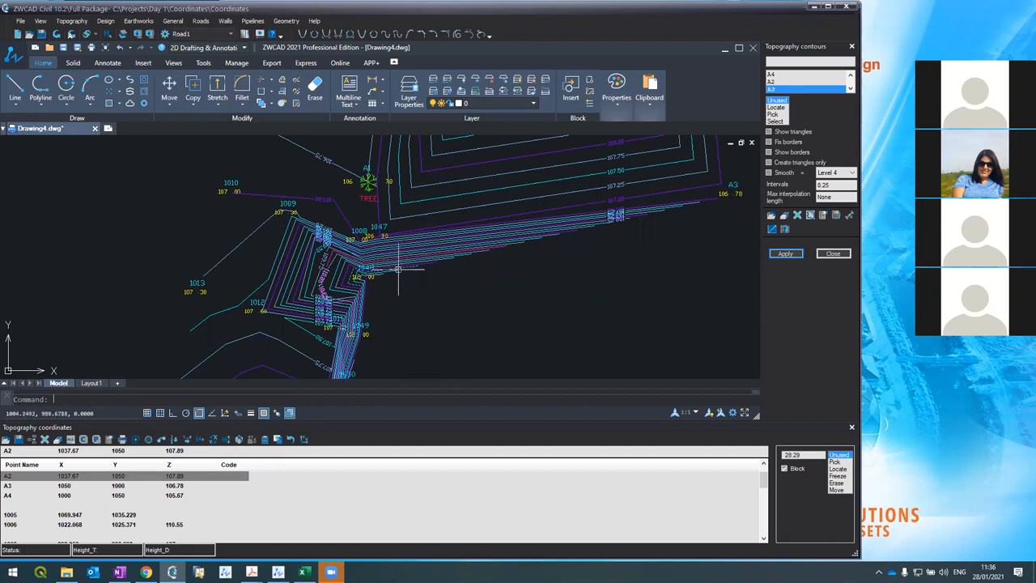
pyautogui.scroll(-3, 373, 267)
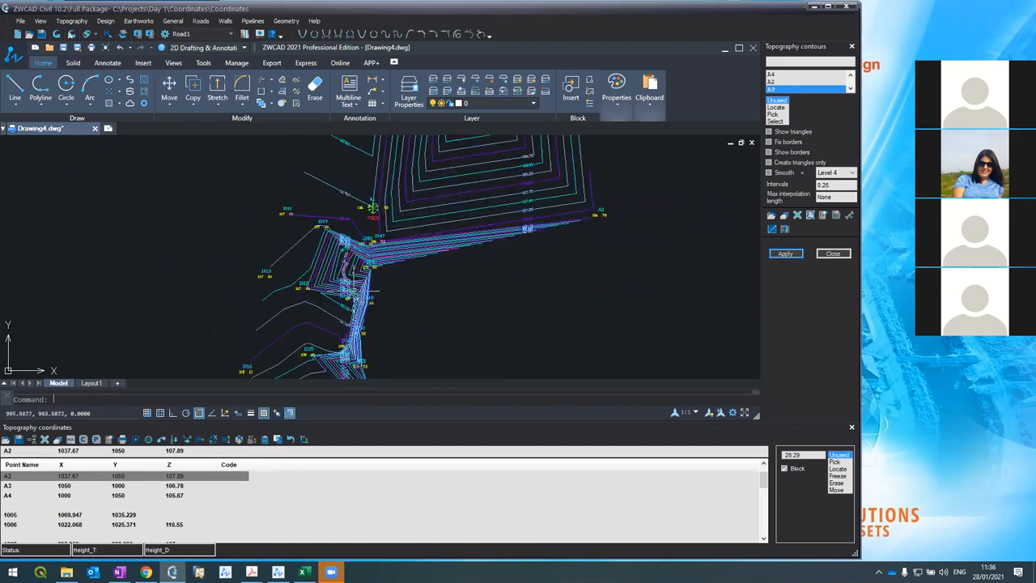
pyautogui.scroll(3, 348, 331)
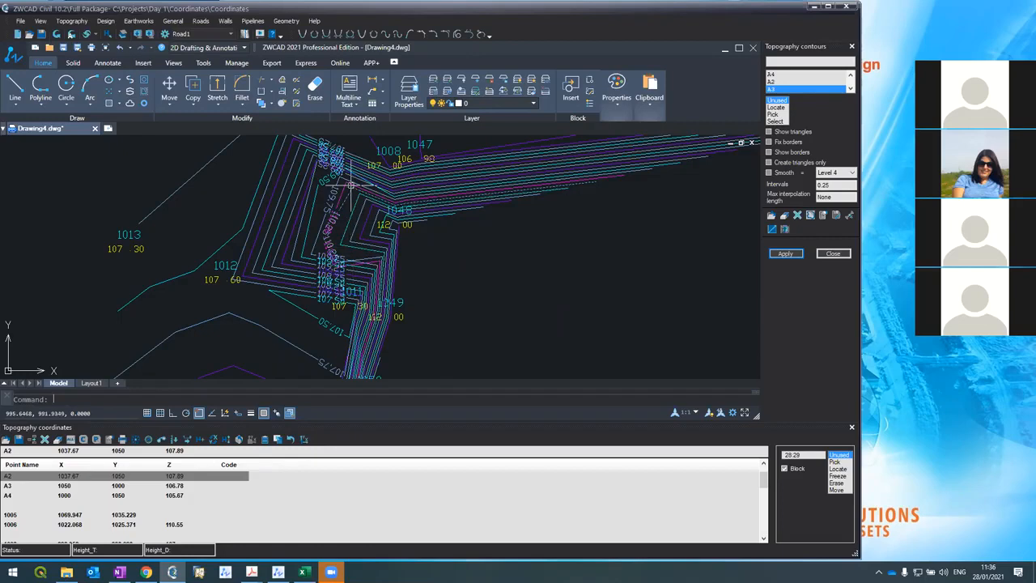
pyautogui.scroll(-2, 317, 179)
pyautogui.scroll(5, 325, 216)
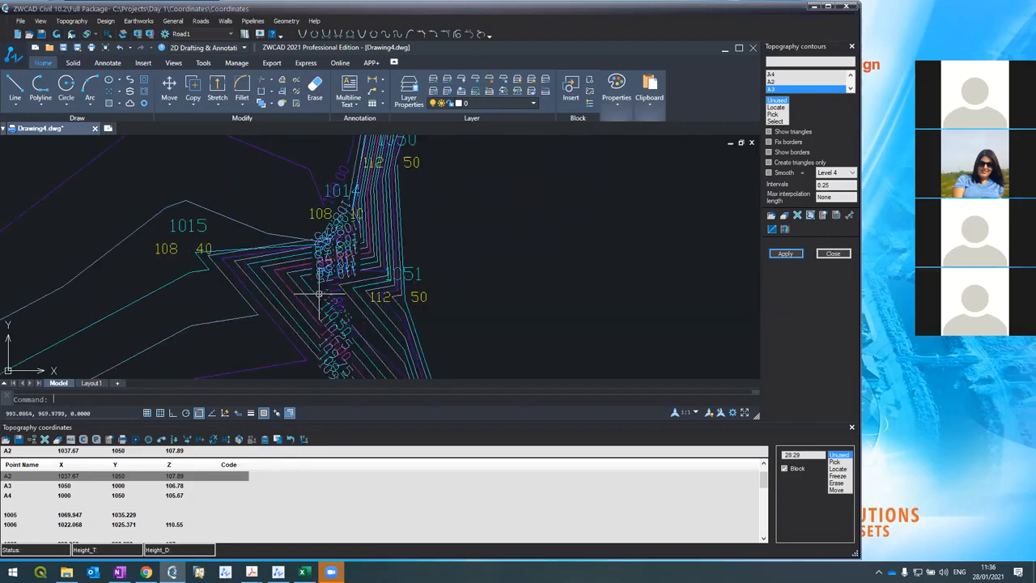
pyautogui.scroll(-3, 332, 206)
pyautogui.scroll(-4, 323, 244)
pyautogui.scroll(4, 334, 163)
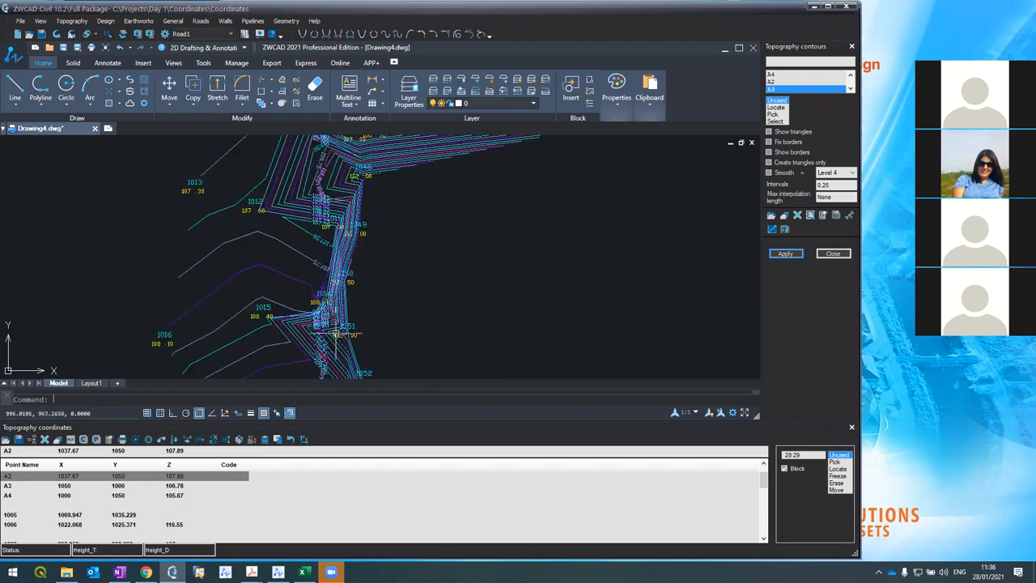
pyautogui.scroll(-3, 316, 233)
pyautogui.scroll(3, 316, 233)
pyautogui.scroll(2, 317, 234)
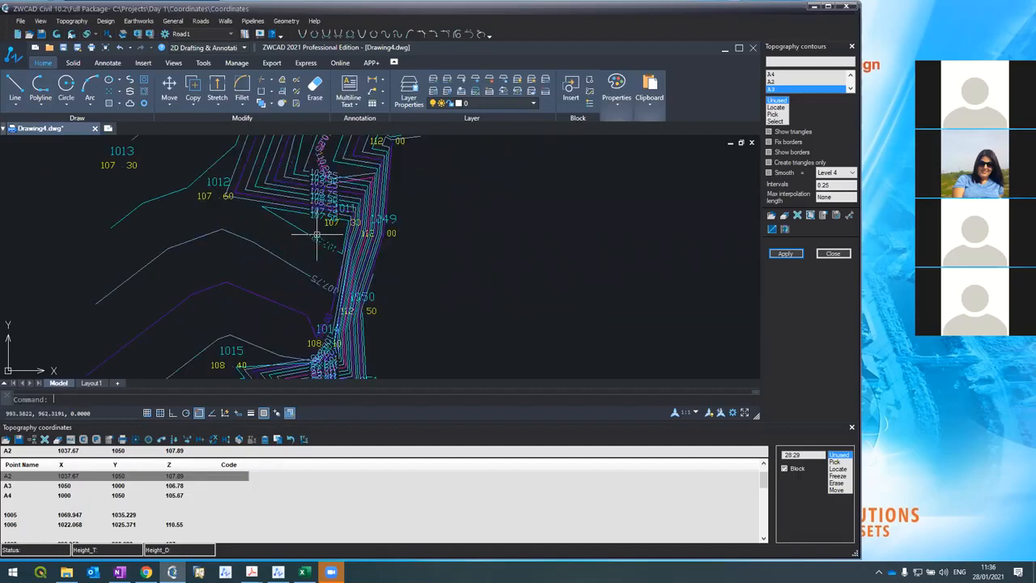
pyautogui.scroll(-3, 317, 234)
pyautogui.scroll(5, 323, 235)
pyautogui.scroll(-2, 340, 263)
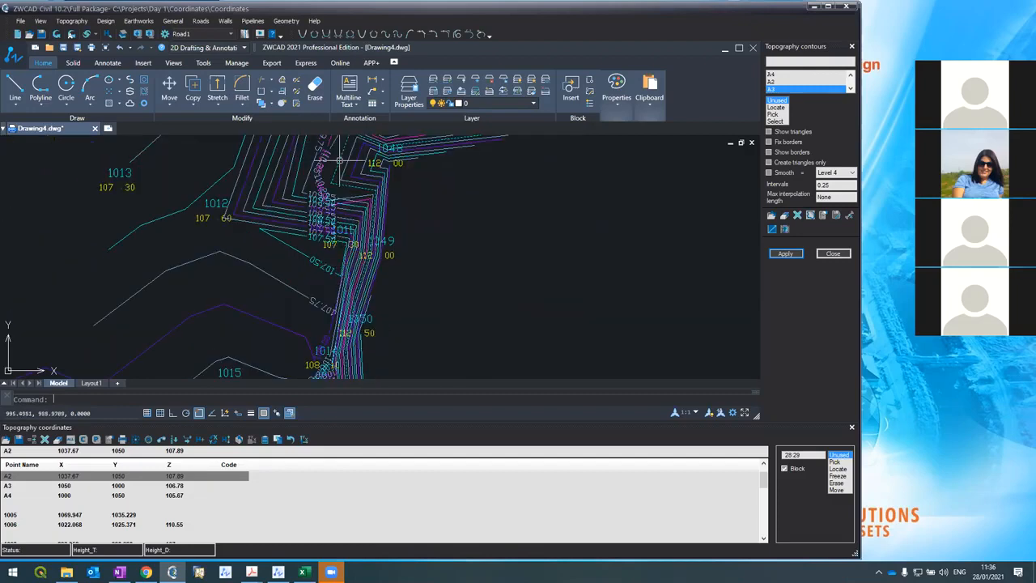
pyautogui.scroll(2, 342, 156)
pyautogui.scroll(-3, 343, 156)
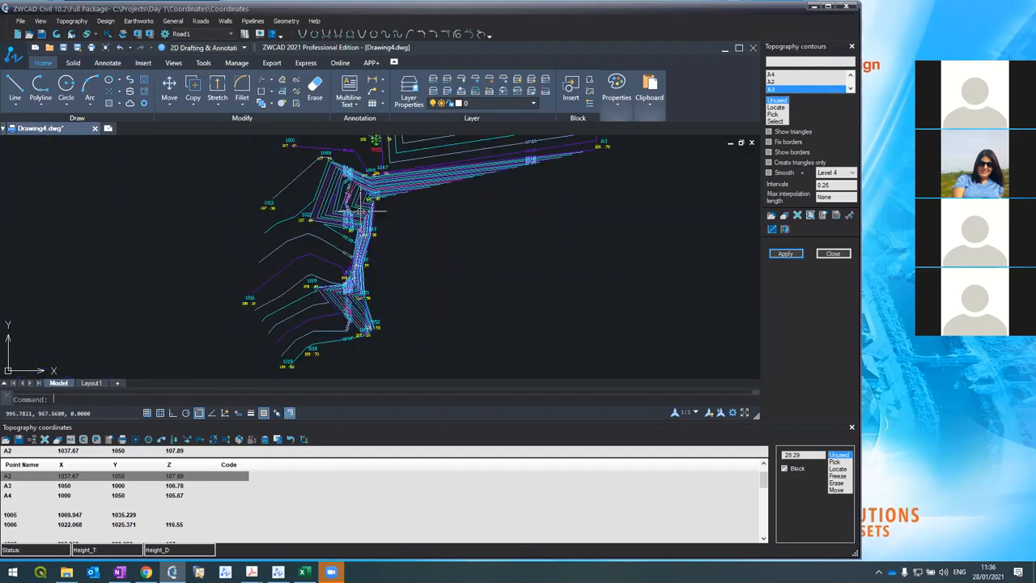
pyautogui.scroll(1, 361, 167)
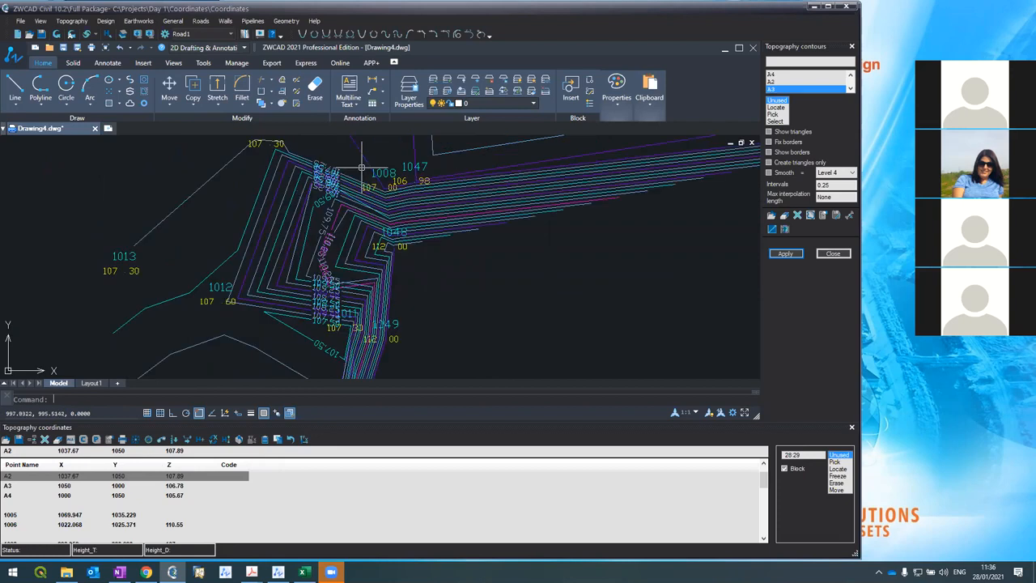
# Regenerate the topography contours with the triangles shown, keeping the 0.25 interval
pyautogui.click(769, 131)
pyautogui.click(780, 255)
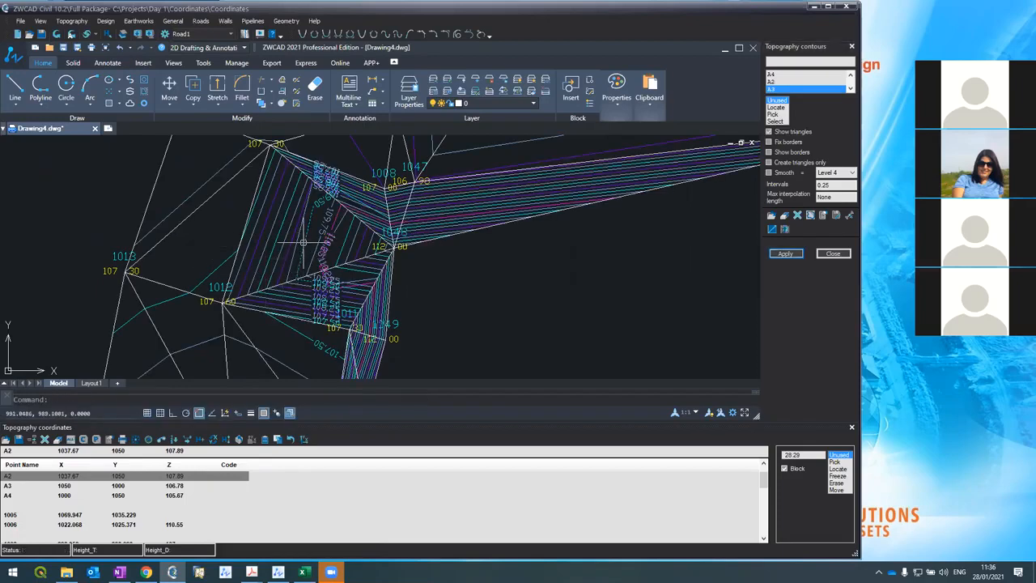
# Examine the triangles and contours around points 1014, 1015 and 1051 for triangles crossing the edge between 1014 and 1017
pyautogui.scroll(-4, 303, 224)
pyautogui.scroll(4, 307, 336)
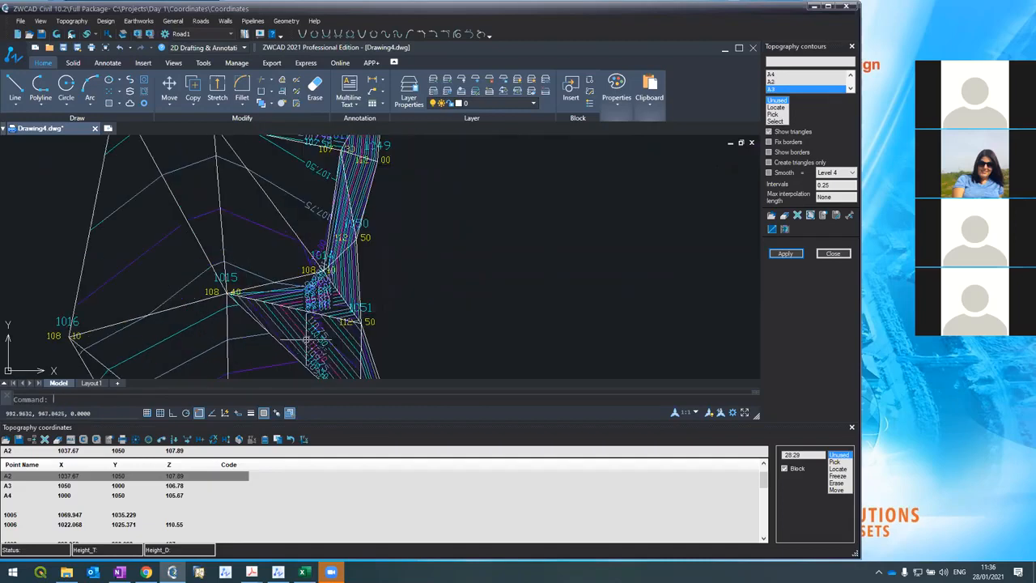
pyautogui.scroll(-3, 294, 255)
pyautogui.scroll(3, 340, 316)
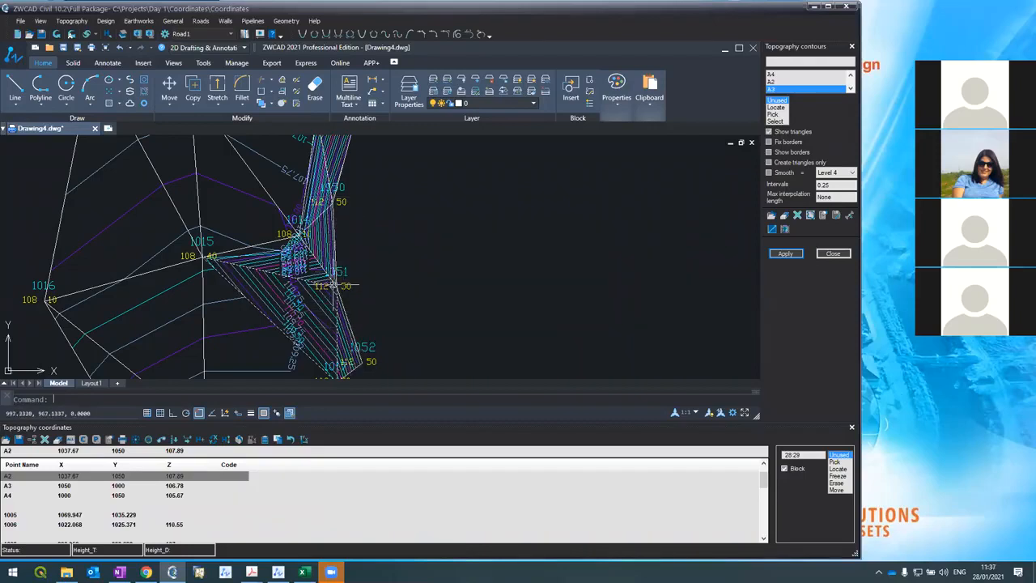
pyautogui.scroll(3, 330, 267)
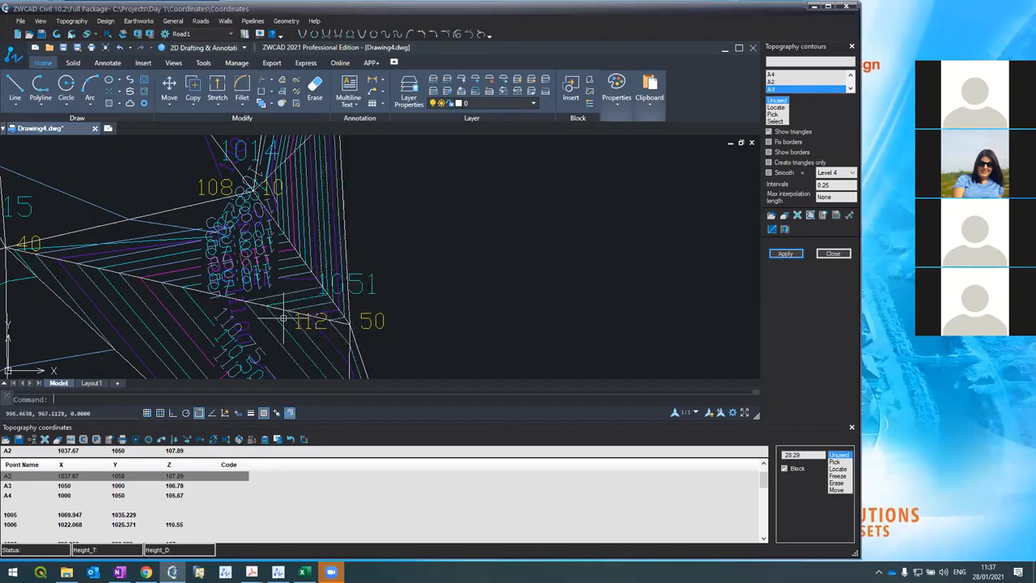
pyautogui.scroll(-2, 308, 234)
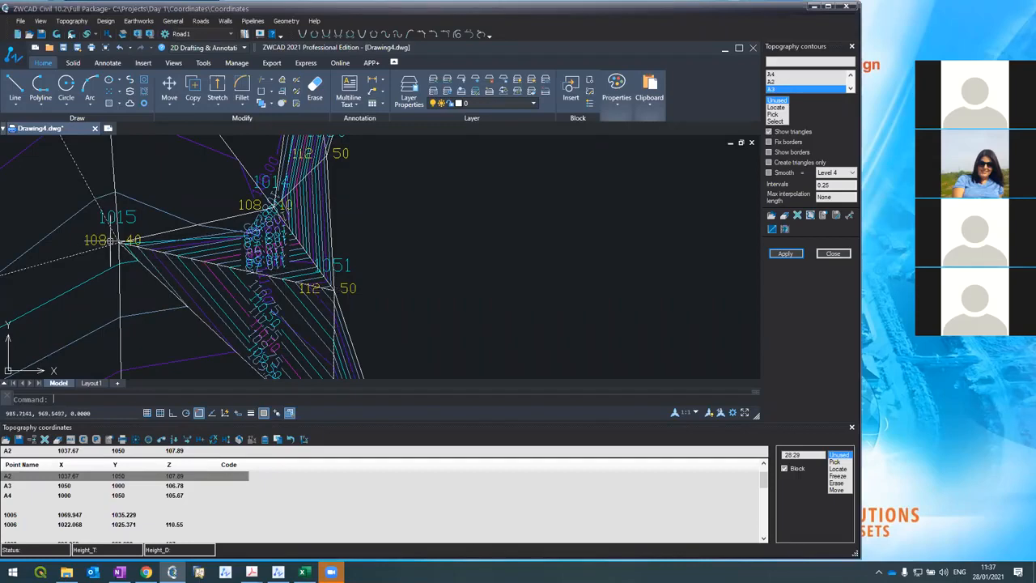
pyautogui.scroll(-3, 220, 206)
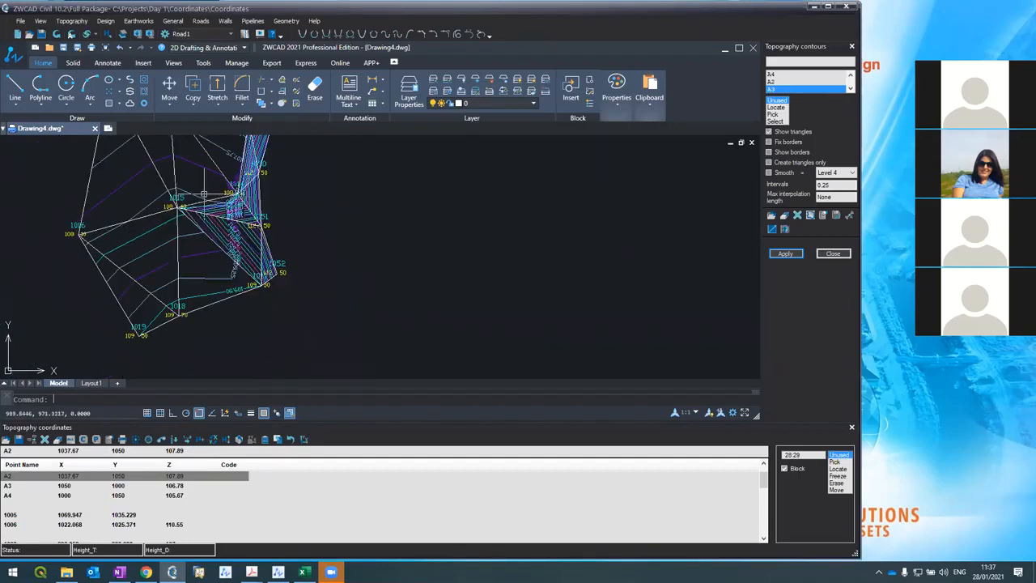
pyautogui.scroll(2, 204, 195)
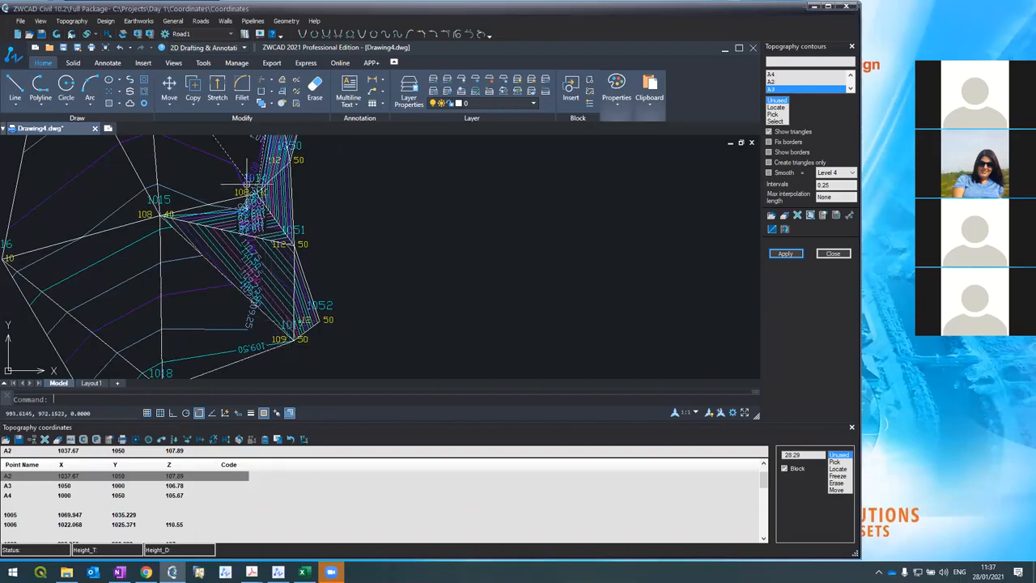
# Sketch a trial polyline from near point 1014 to near point 1017 across the triangles, and delete it
pyautogui.press('Return')
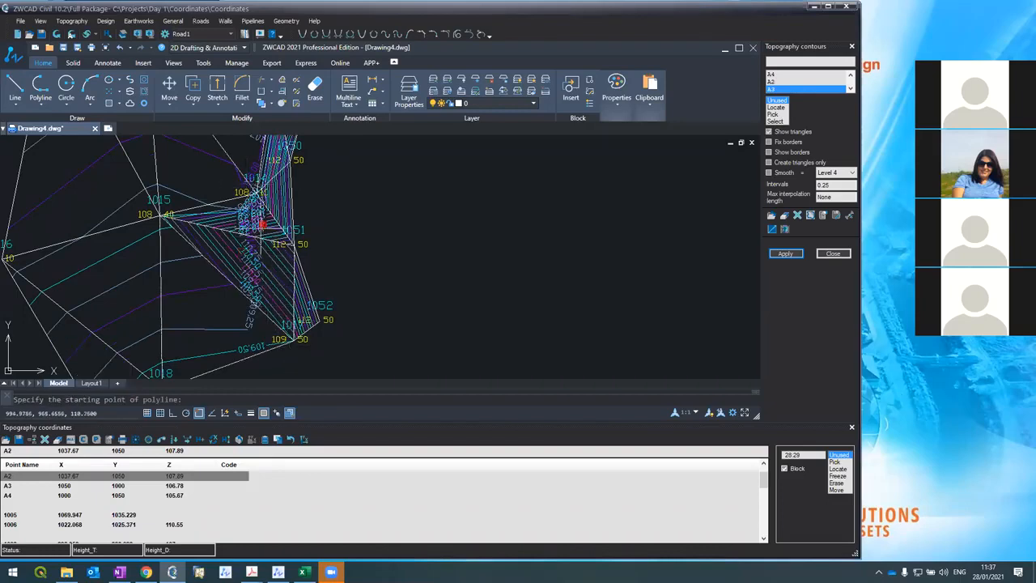
pyautogui.click(248, 185)
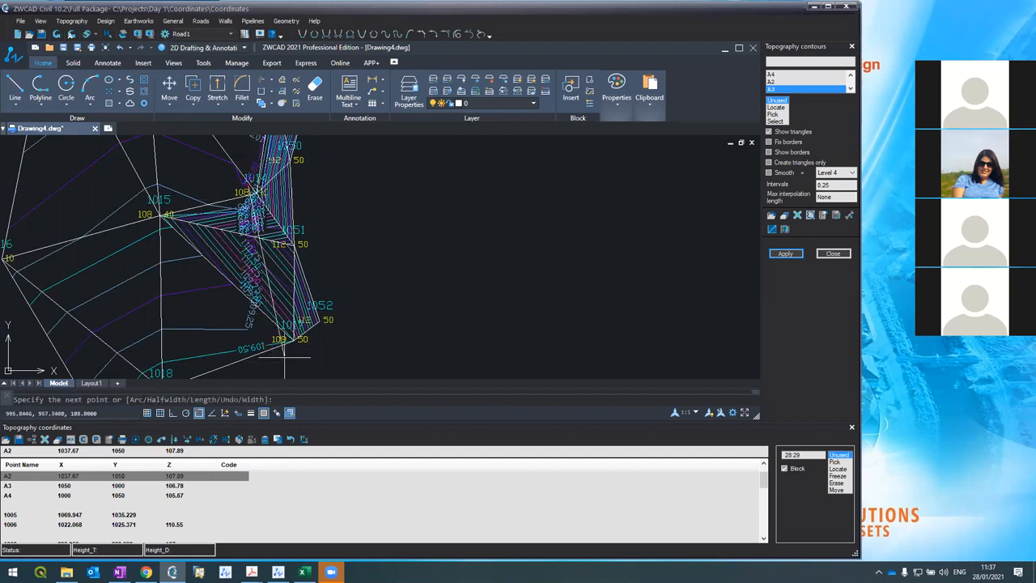
pyautogui.press('Return')
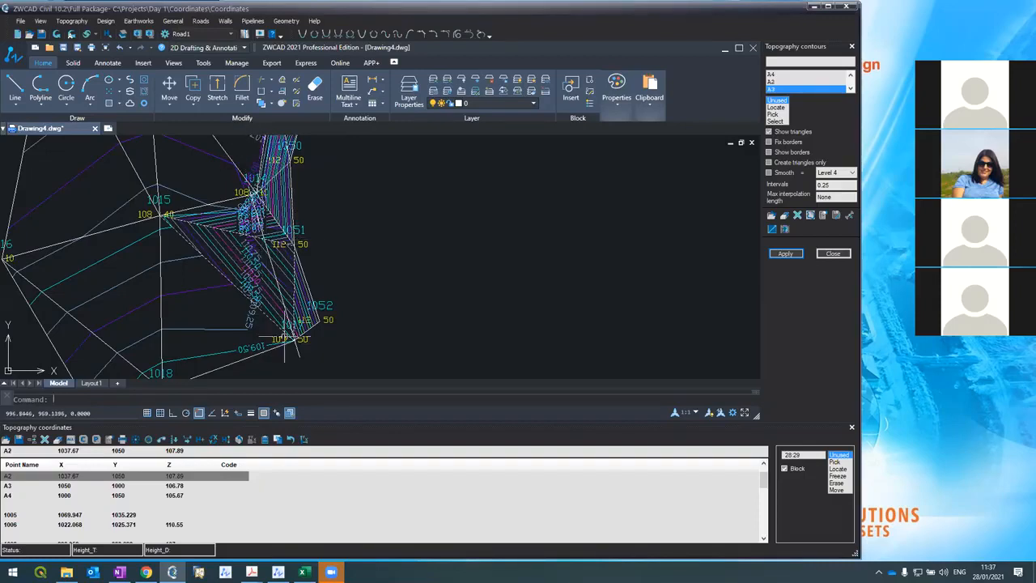
pyautogui.click(270, 245)
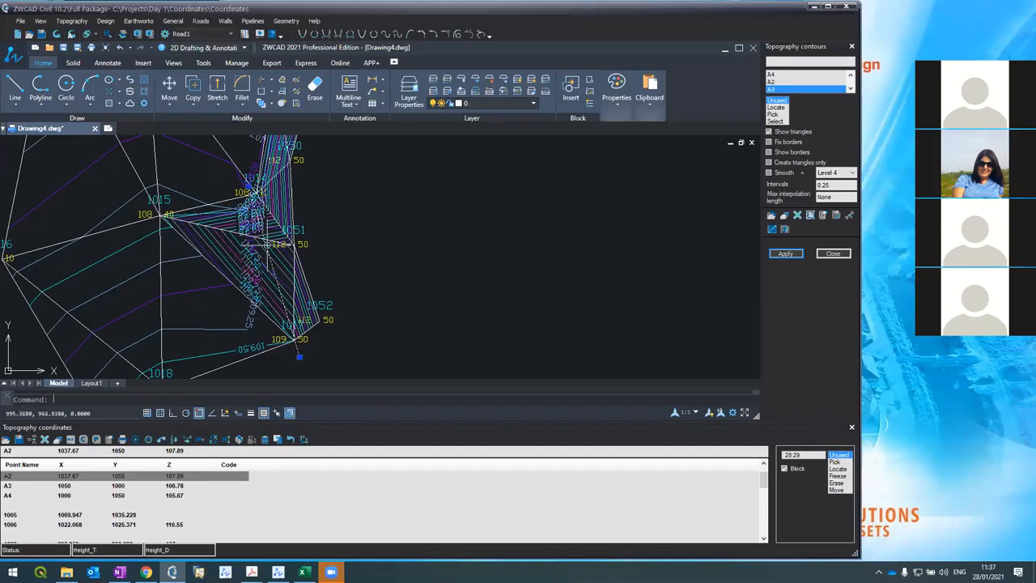
pyautogui.press('Delete')
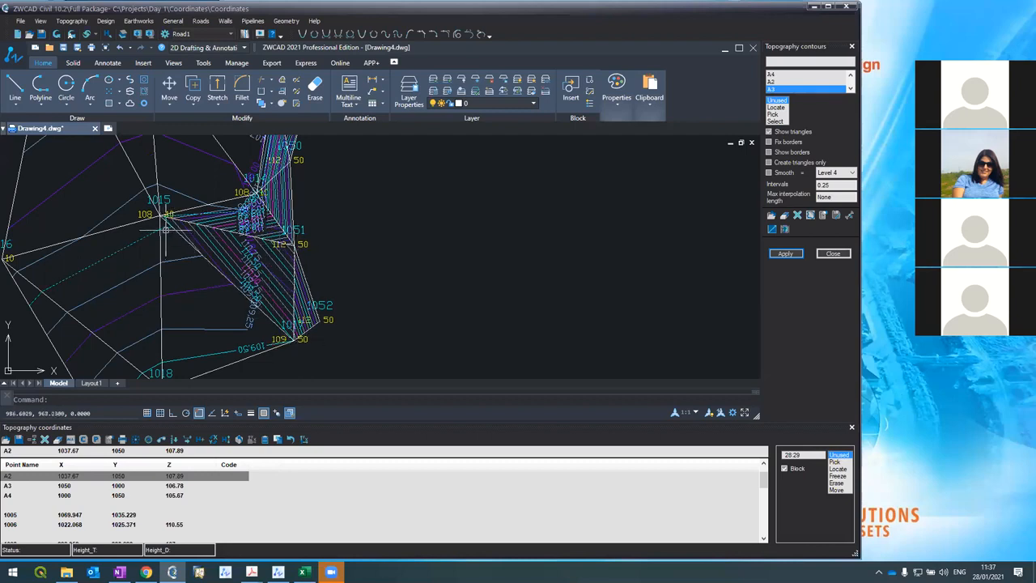
# Open the topography lines tool for defining a line through the survey points
pyautogui.scroll(-2, 245, 307)
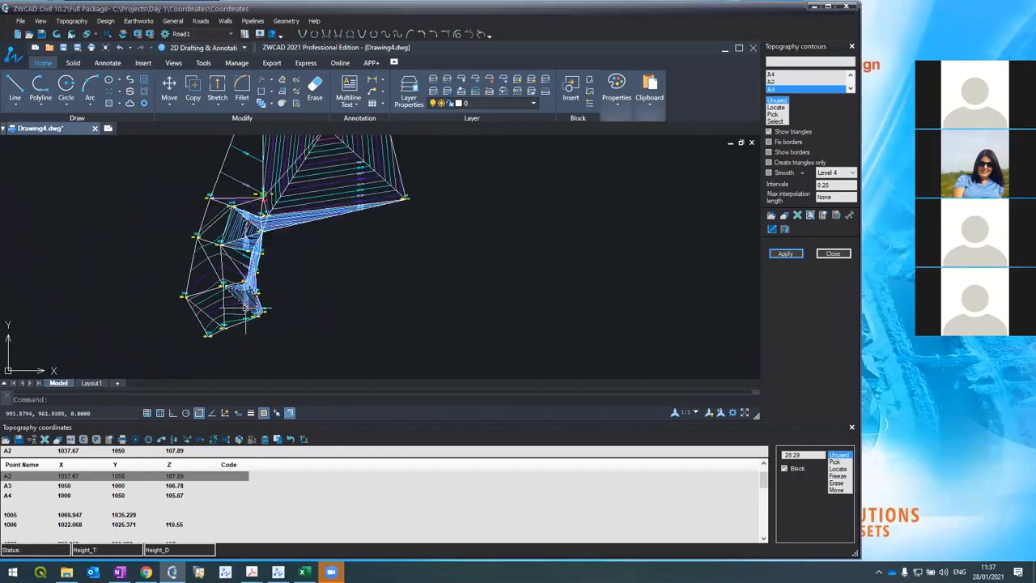
pyautogui.scroll(2, 245, 307)
pyautogui.scroll(-2, 250, 315)
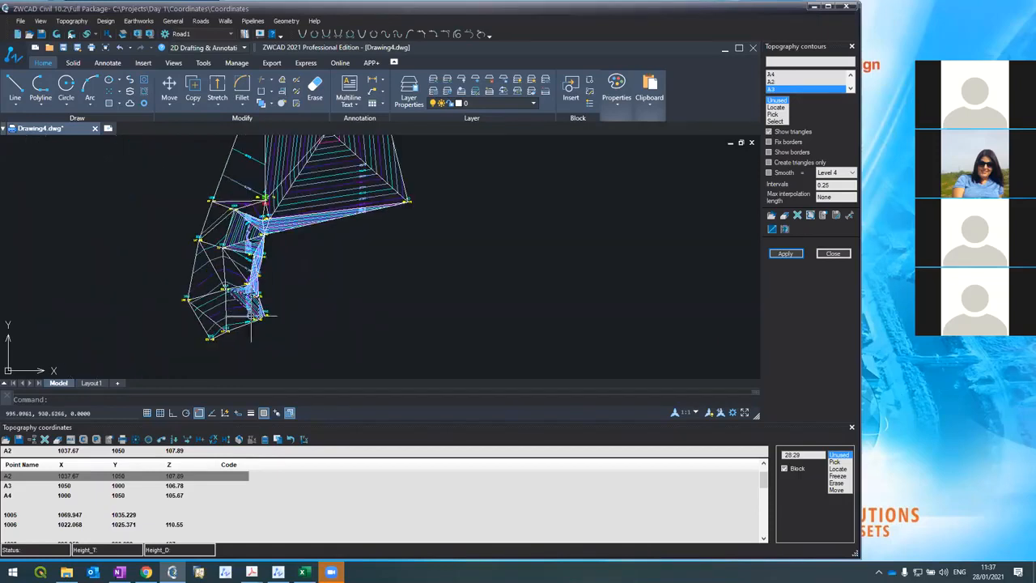
pyautogui.scroll(2, 250, 316)
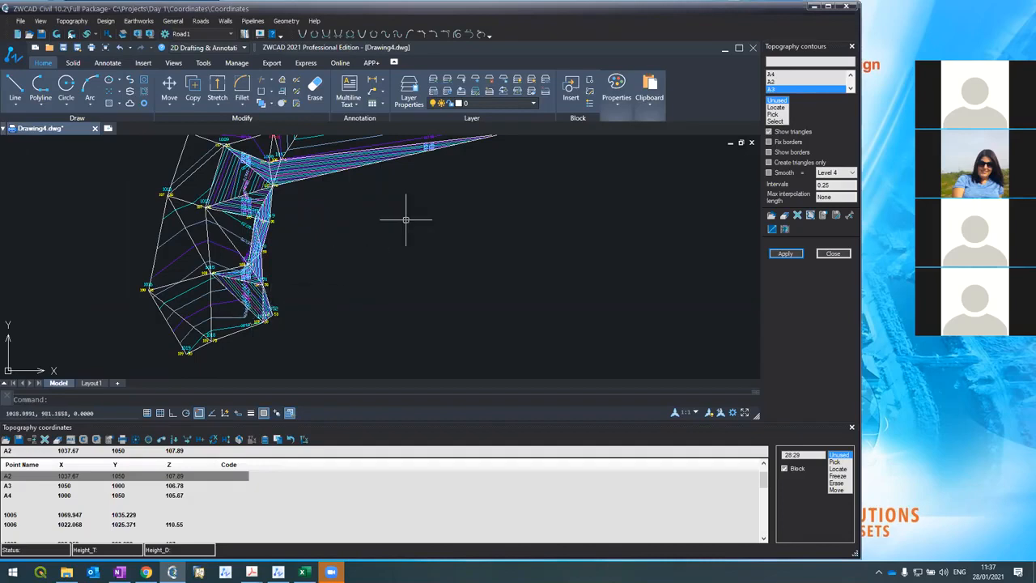
pyautogui.scroll(-2, 326, 291)
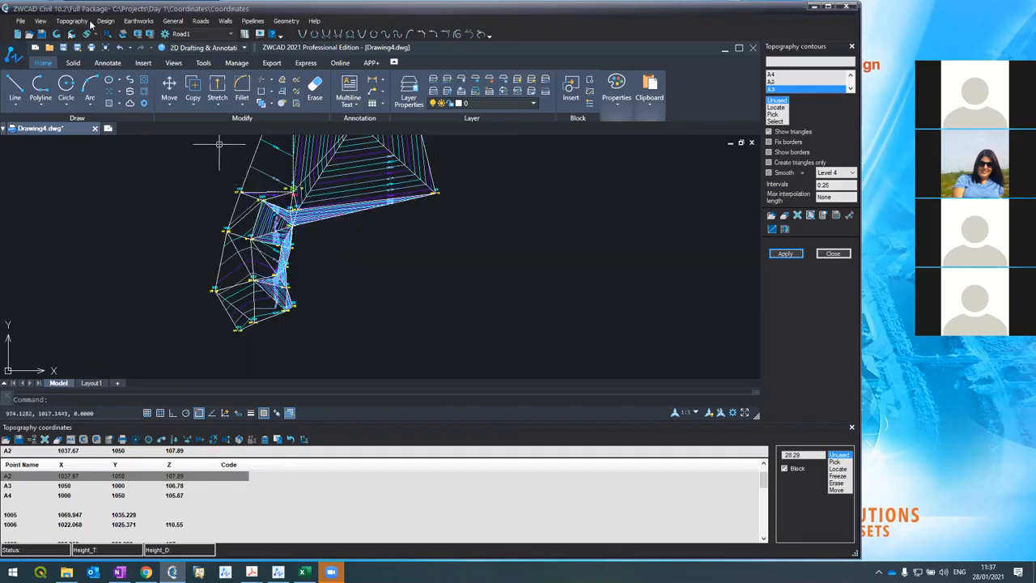
pyautogui.click(84, 23)
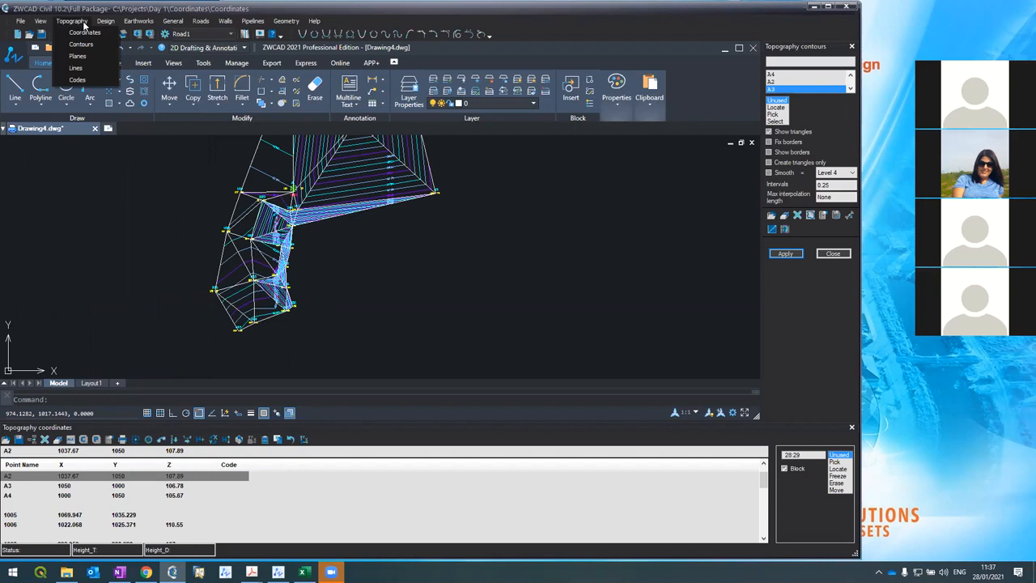
pyautogui.click(90, 71)
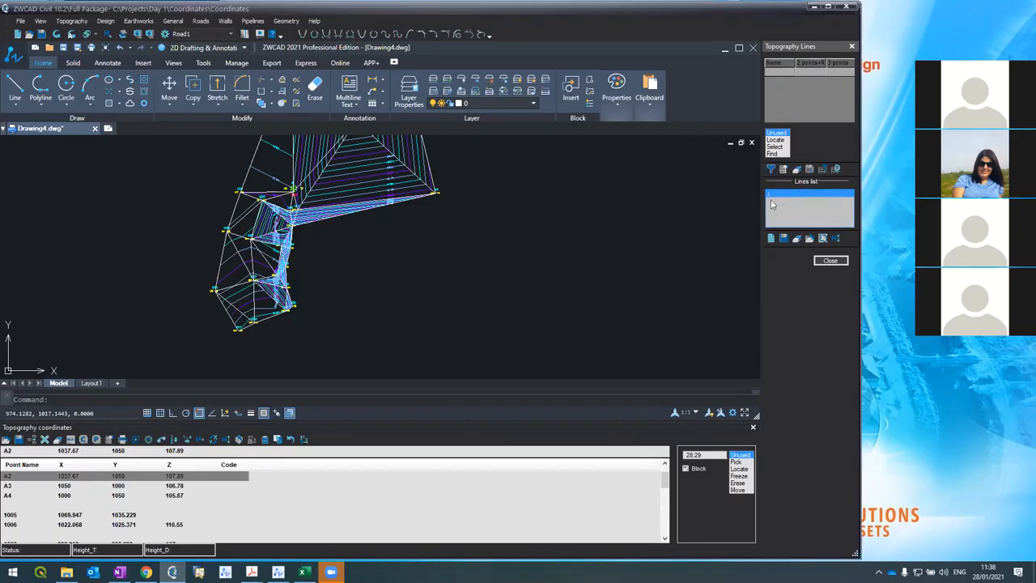
# Start a topography line by locating points 1008 and 1011 in the drawing
pyautogui.click(775, 140)
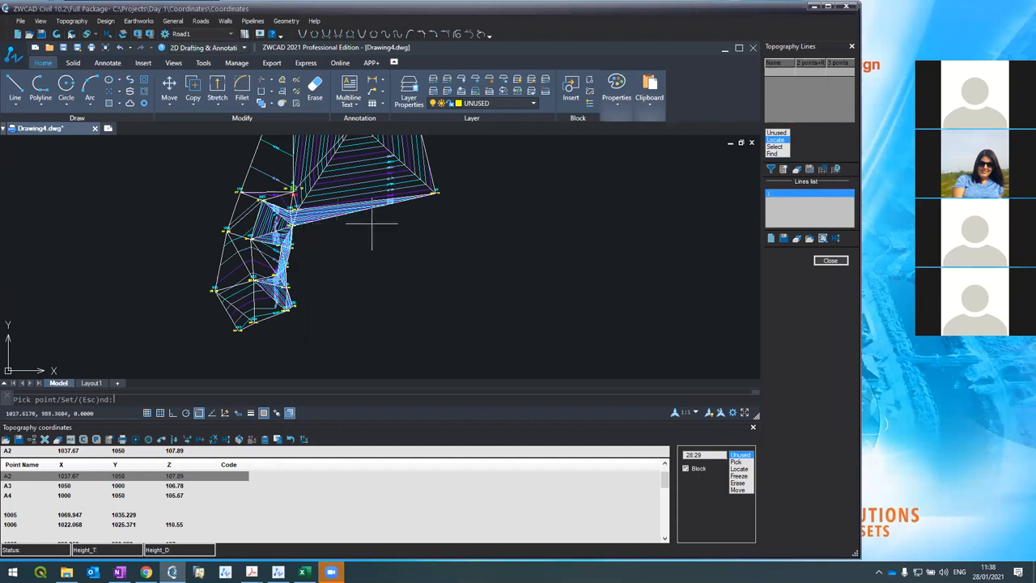
pyautogui.scroll(2, 371, 214)
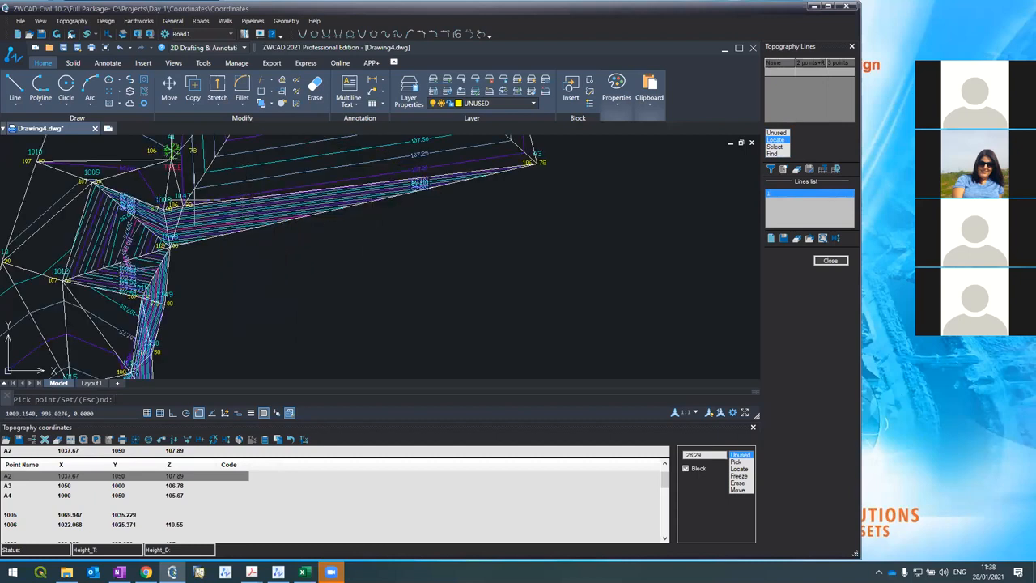
pyautogui.scroll(-2, 198, 203)
pyautogui.scroll(3, 185, 165)
pyautogui.scroll(-2, 243, 210)
pyautogui.scroll(2, 248, 192)
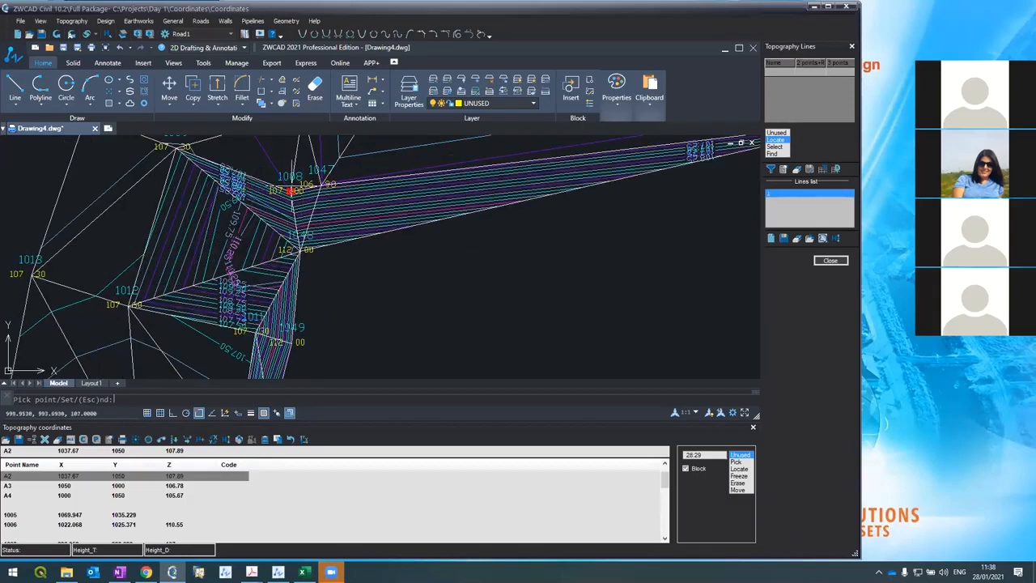
pyautogui.click(291, 191)
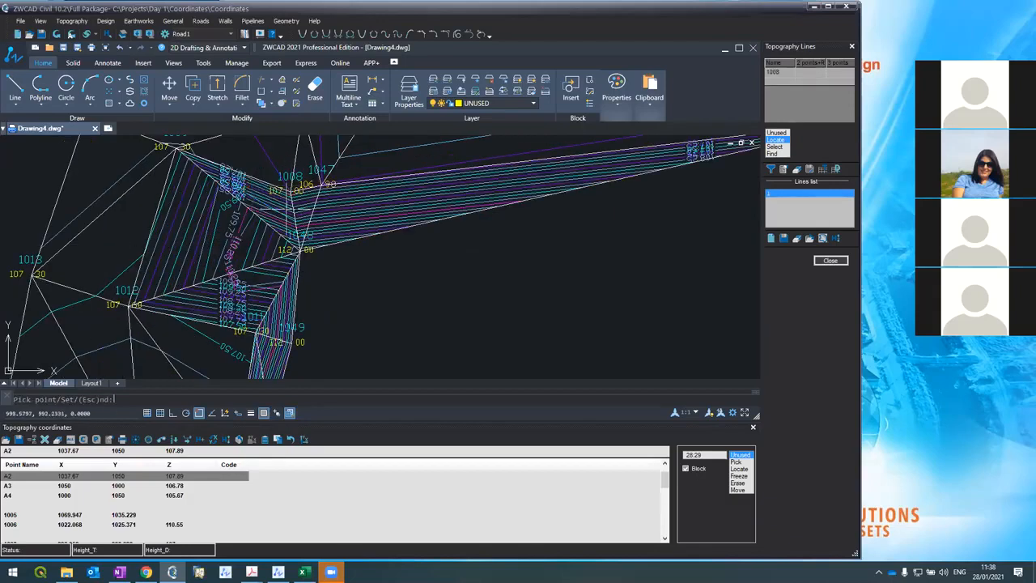
pyautogui.click(256, 332)
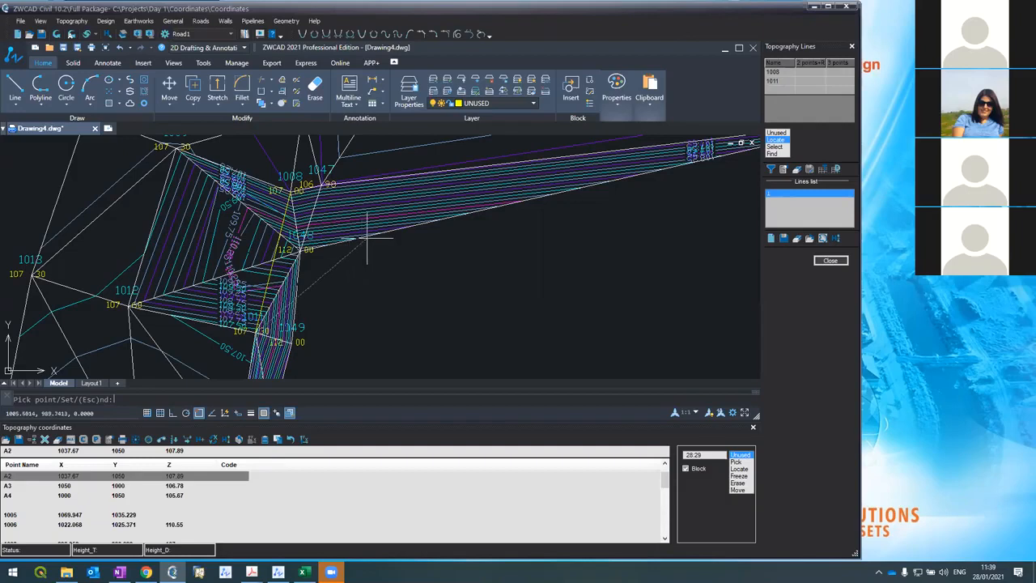
# Continue the topography line through points 1014 and 1017, and end the point picking
pyautogui.scroll(-3, 338, 308)
pyautogui.scroll(3, 339, 312)
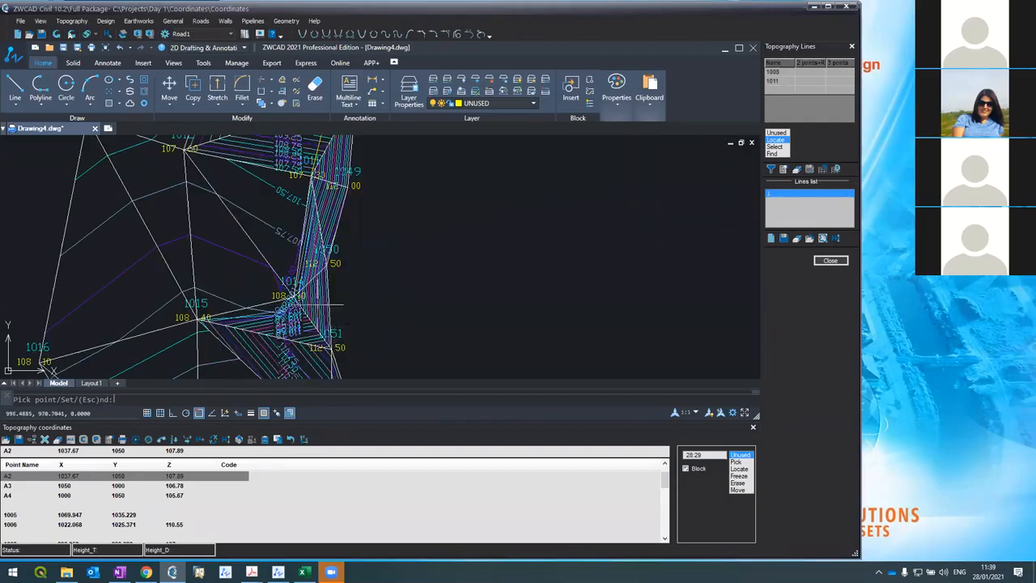
pyautogui.scroll(-2, 283, 194)
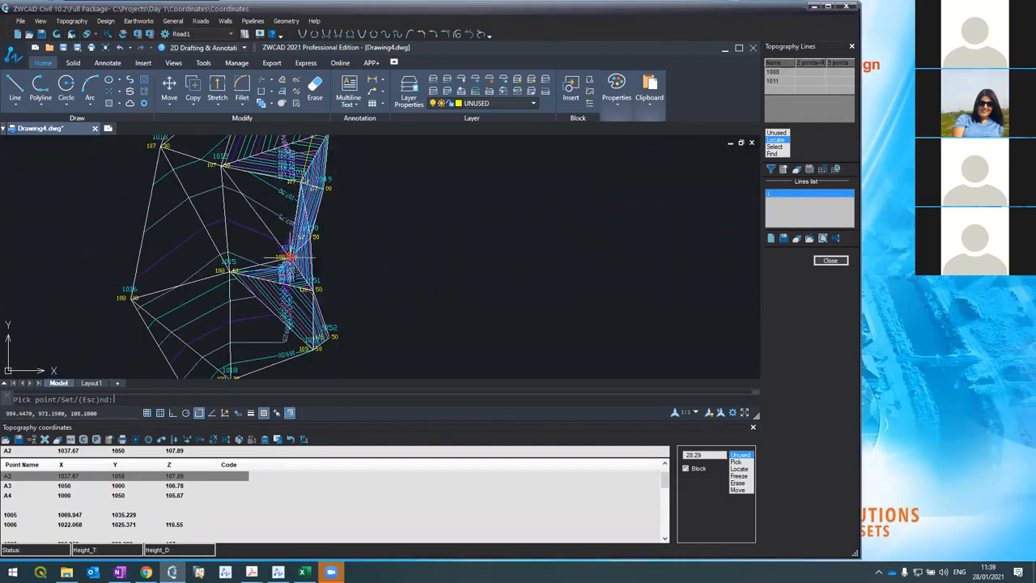
pyautogui.click(288, 243)
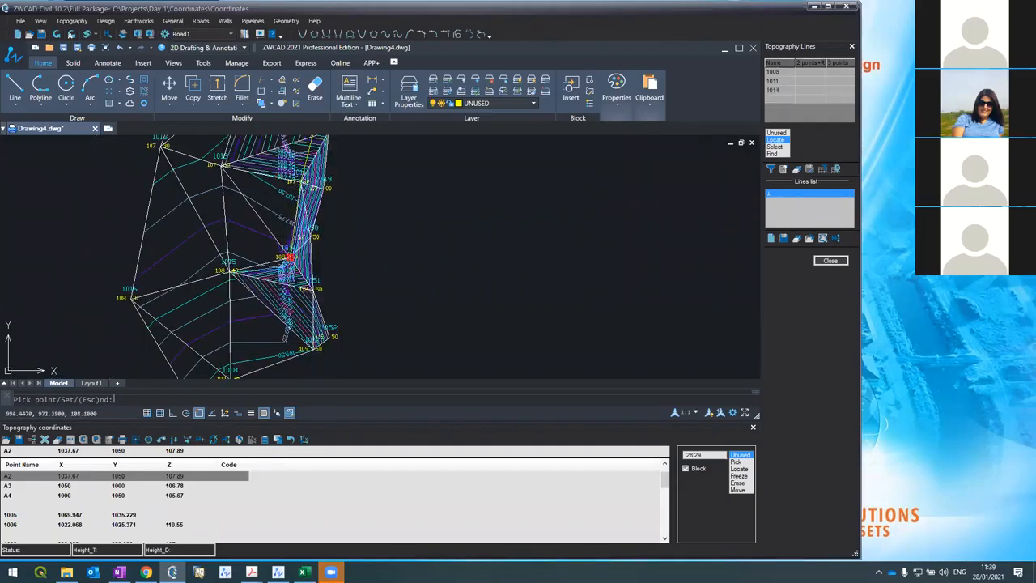
pyautogui.click(314, 349)
pyautogui.press('Escape')
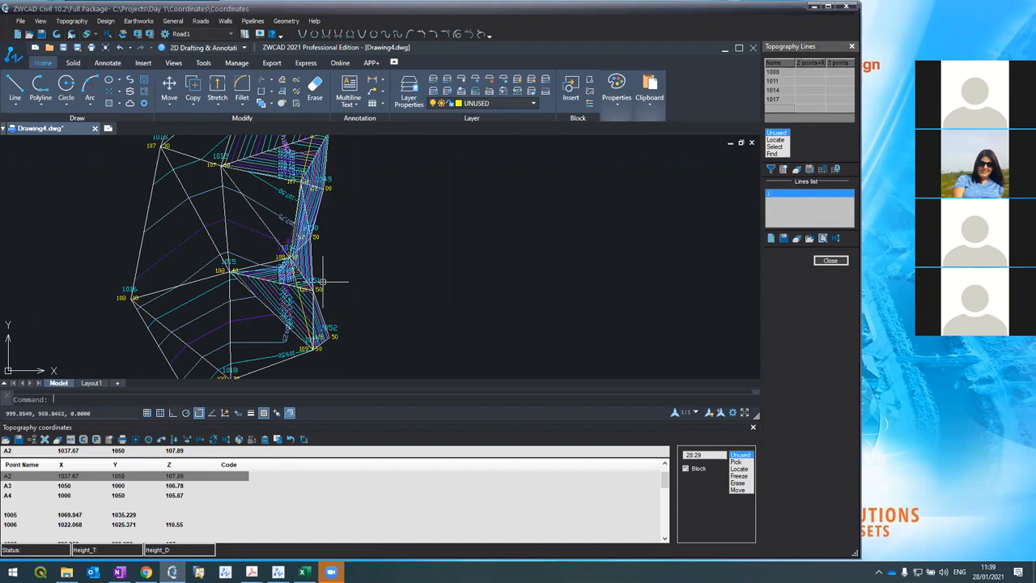
# Return to the topography contours and regenerate them with the line through points 1008, 1011, 1014 and 1017 defined
pyautogui.scroll(-3, 318, 234)
pyautogui.scroll(1, 313, 228)
pyautogui.scroll(-2, 315, 259)
pyautogui.scroll(2, 296, 189)
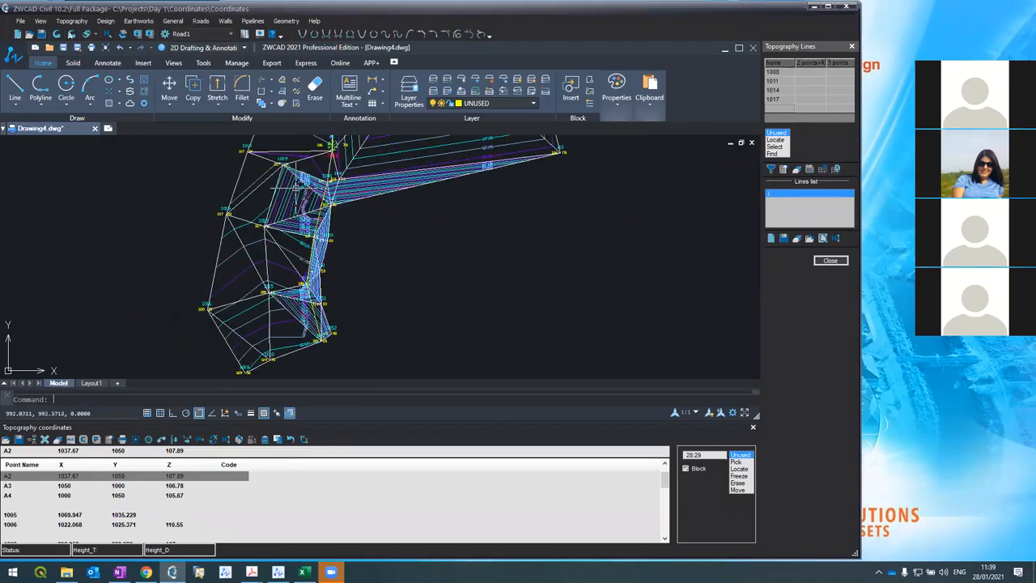
pyautogui.scroll(2, 298, 190)
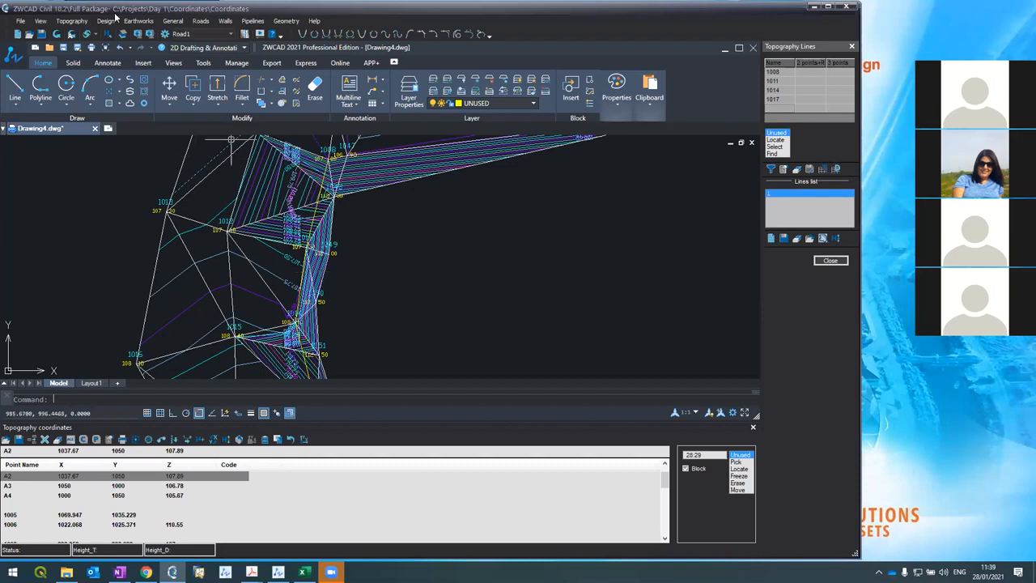
pyautogui.click(79, 22)
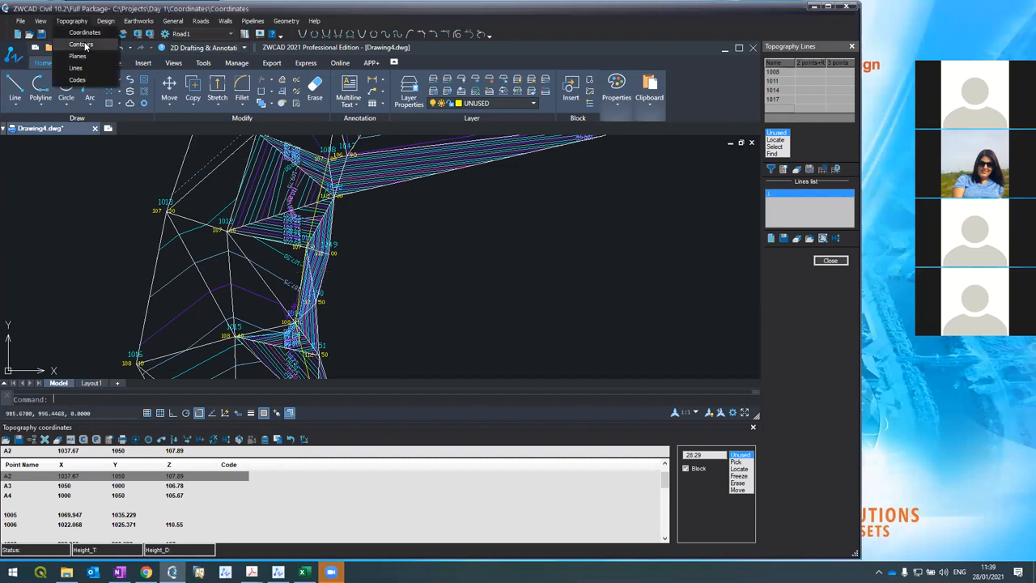
pyautogui.click(83, 45)
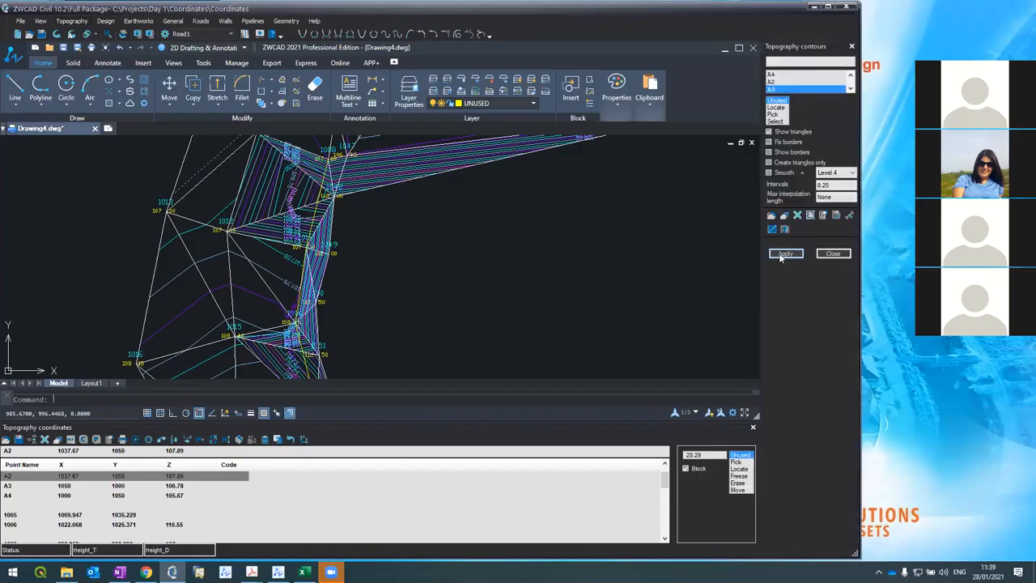
pyautogui.click(781, 257)
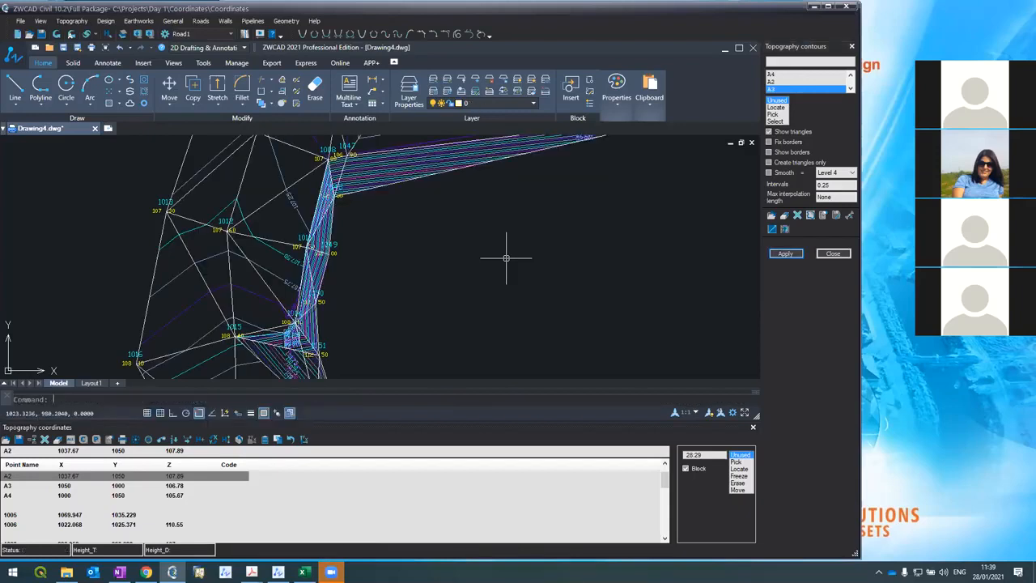
# Reopen the topography lines tool to review the line through points 1008, 1011, 1014 and 1017
pyautogui.scroll(-2, 424, 261)
pyautogui.scroll(2, 427, 266)
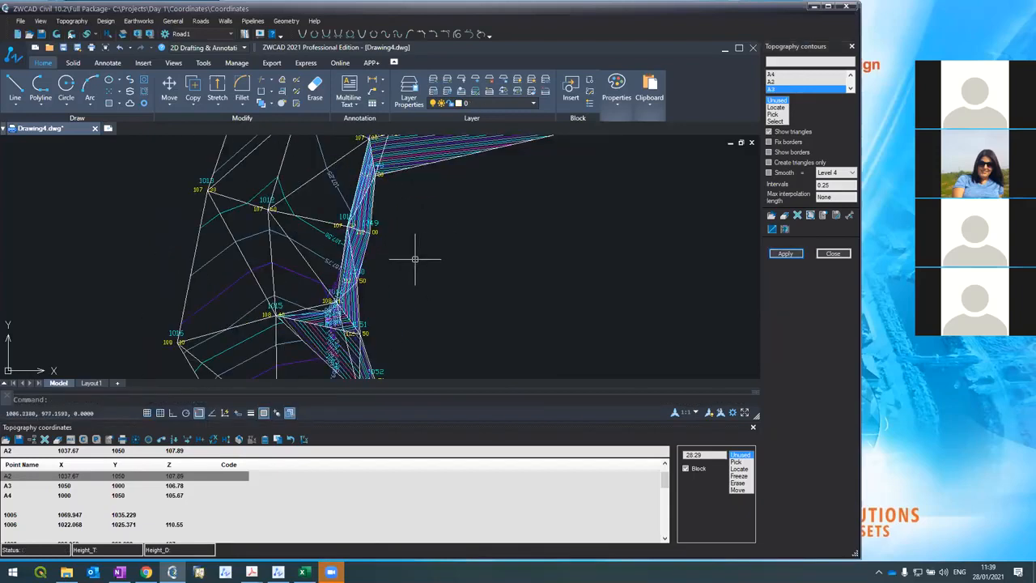
pyautogui.scroll(-2, 414, 259)
pyautogui.scroll(2, 405, 261)
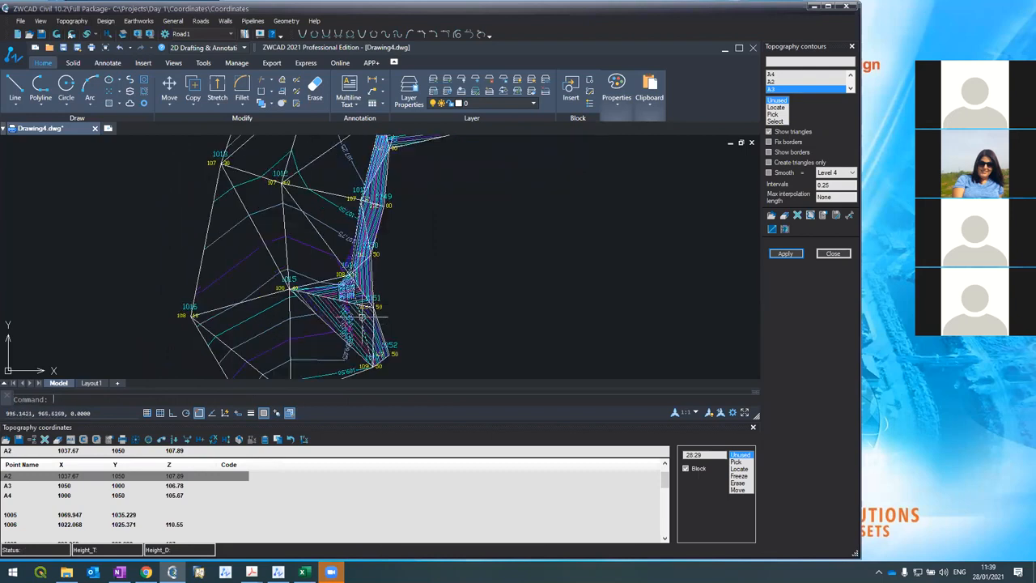
pyautogui.click(71, 21)
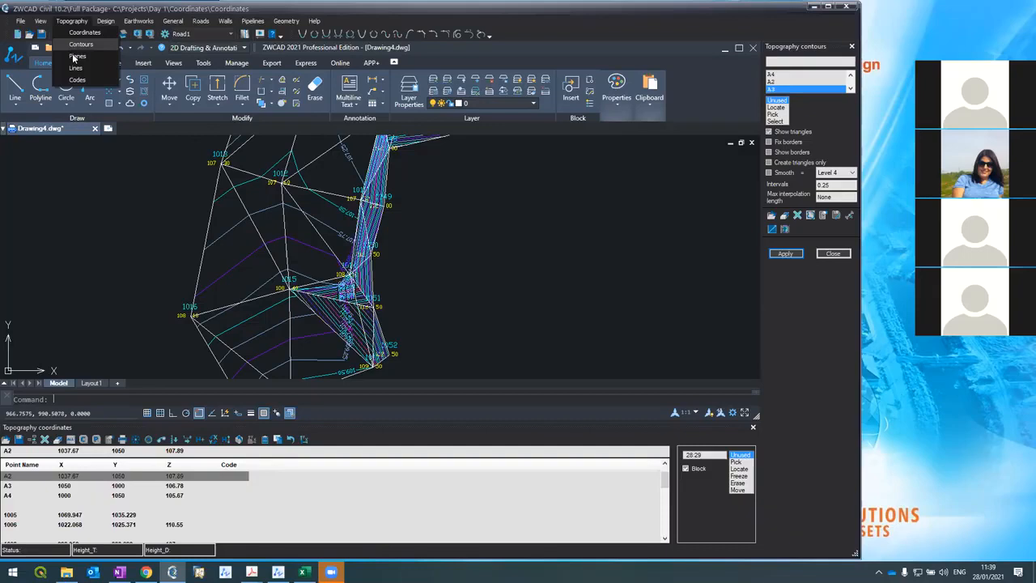
pyautogui.click(72, 68)
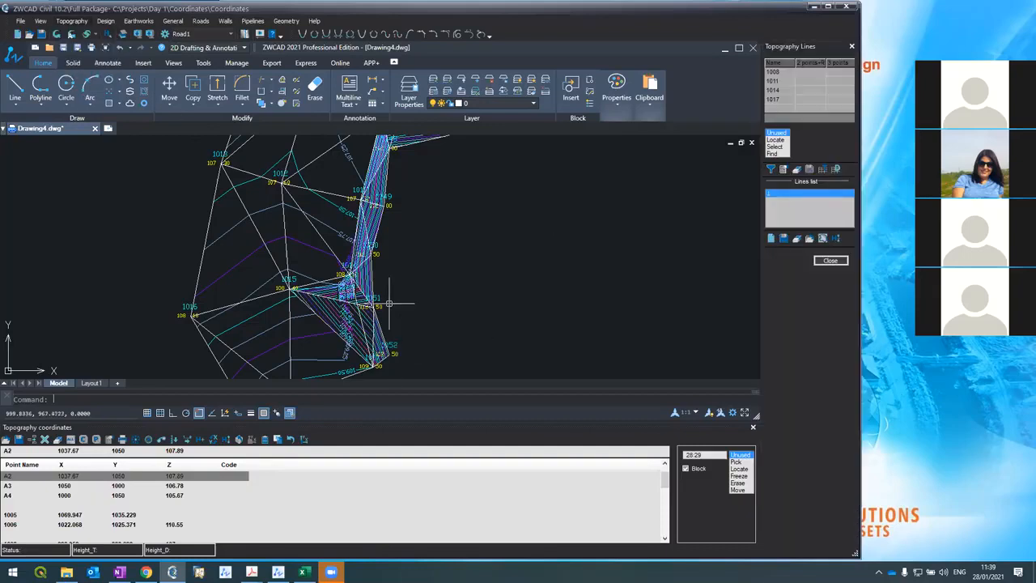
# Add a second, empty line to the topography lines list
pyautogui.scroll(-2, 387, 301)
pyautogui.scroll(5, 358, 278)
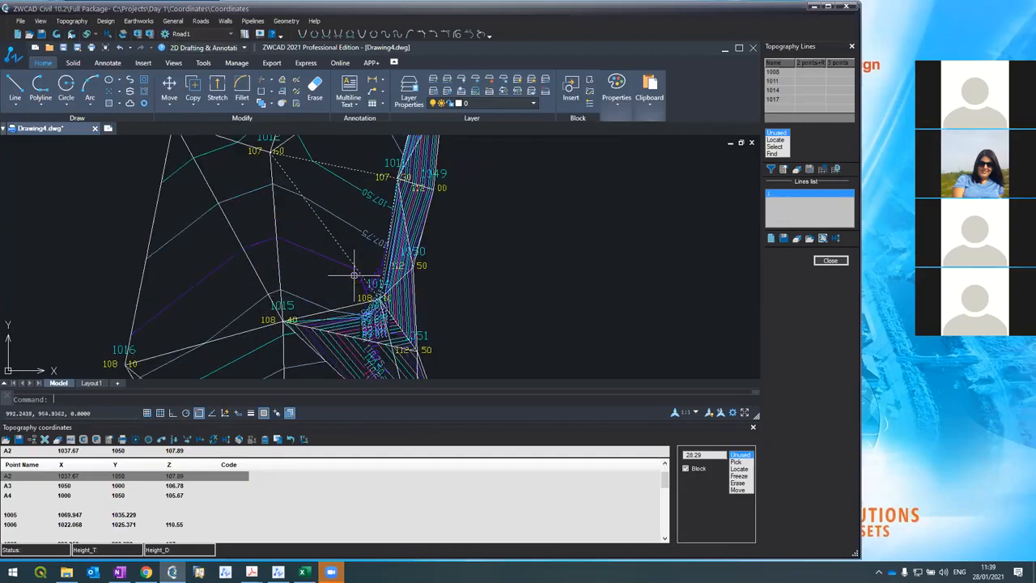
pyautogui.scroll(-4, 423, 209)
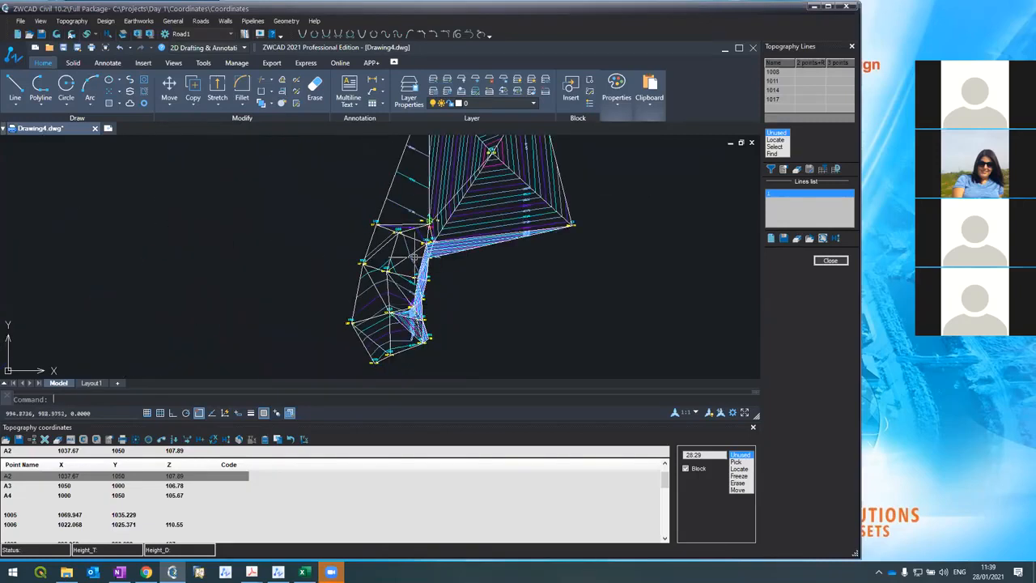
pyautogui.scroll(4, 409, 309)
pyautogui.scroll(-4, 384, 231)
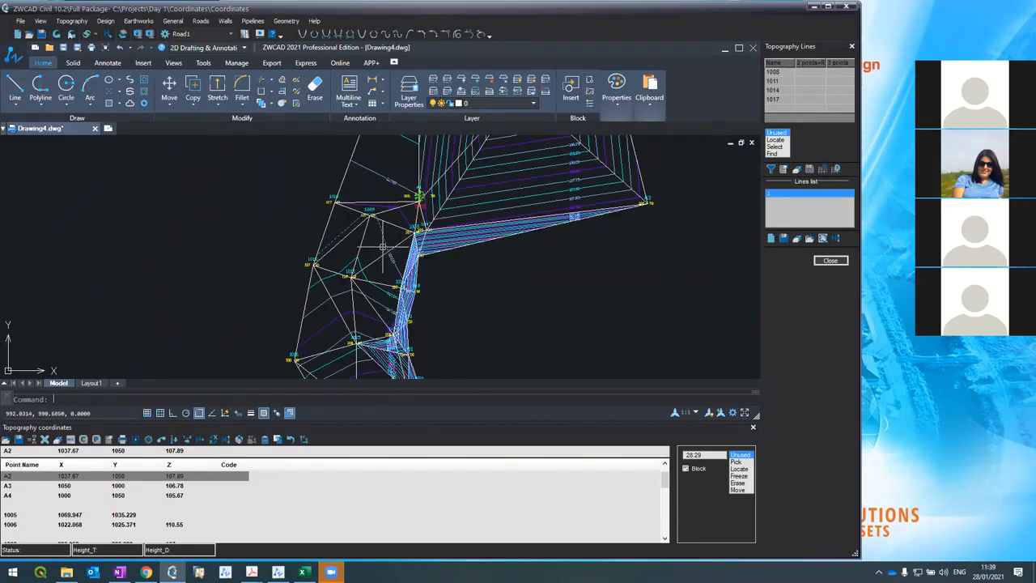
pyautogui.click(774, 193)
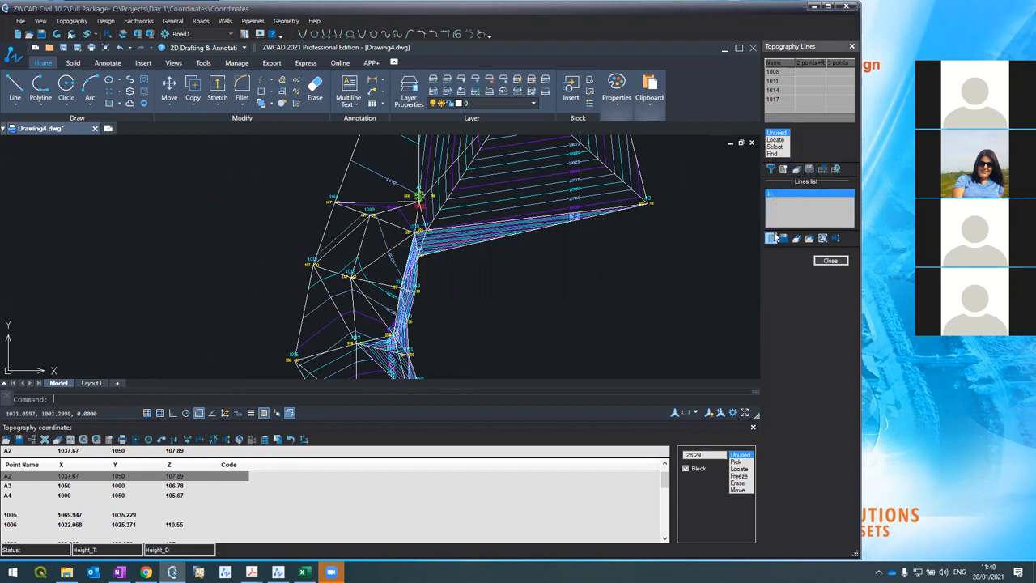
pyautogui.click(771, 238)
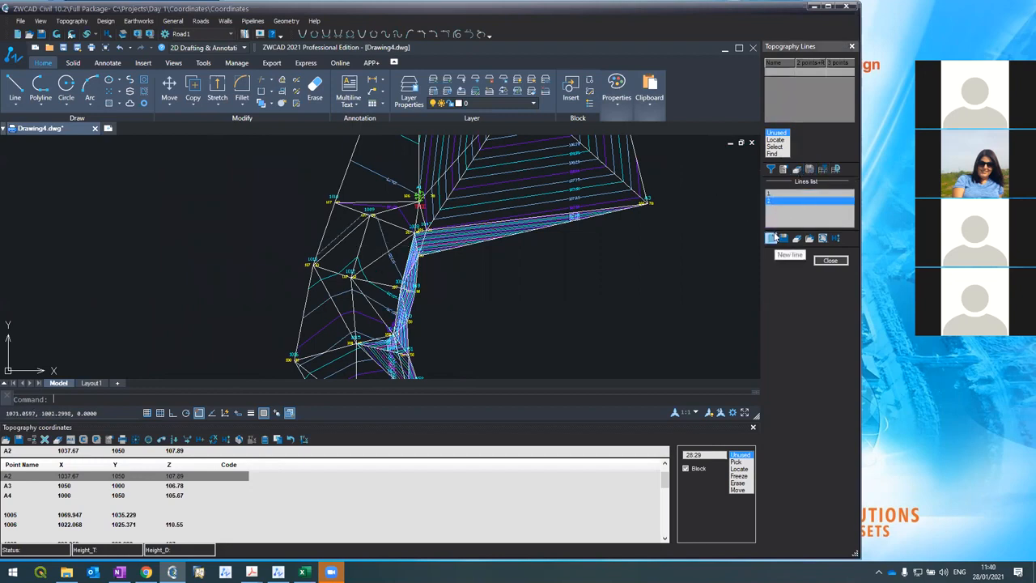
# Define the second topography line by locating points 1014 and 1017 in the drawing, and end the point picking
pyautogui.click(775, 139)
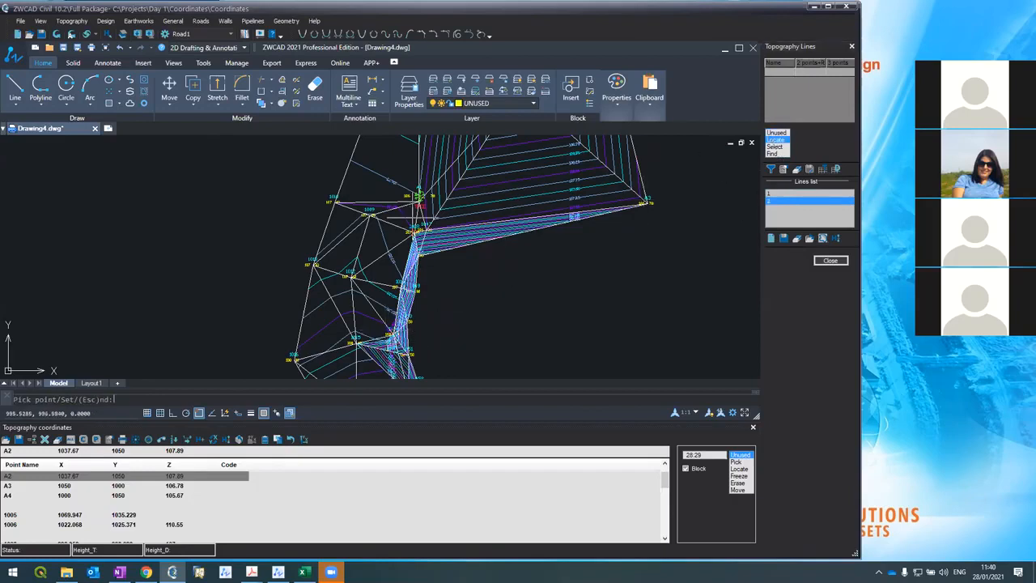
pyautogui.scroll(-4, 414, 218)
pyautogui.scroll(2, 413, 217)
pyautogui.scroll(2, 413, 229)
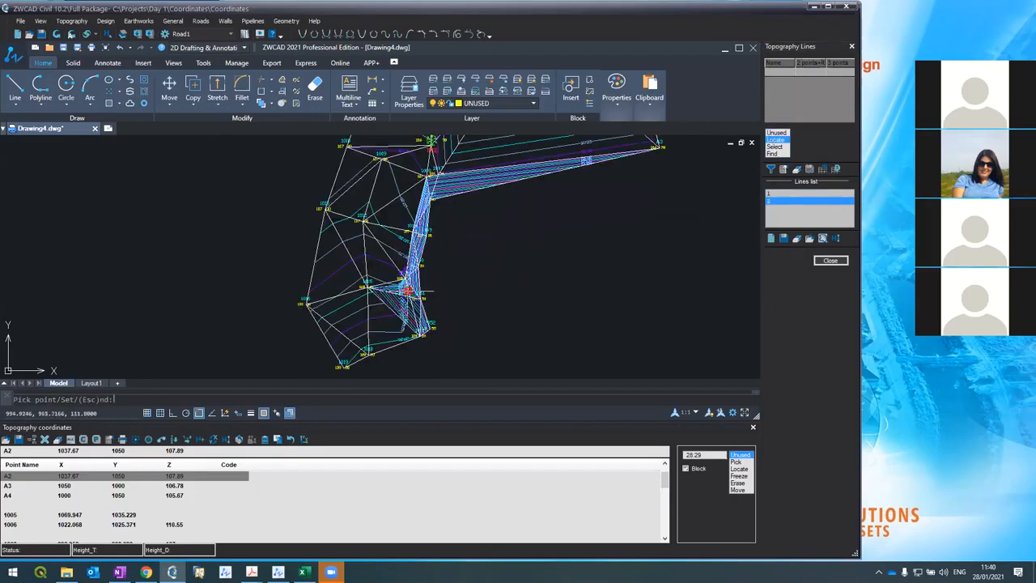
pyautogui.click(402, 279)
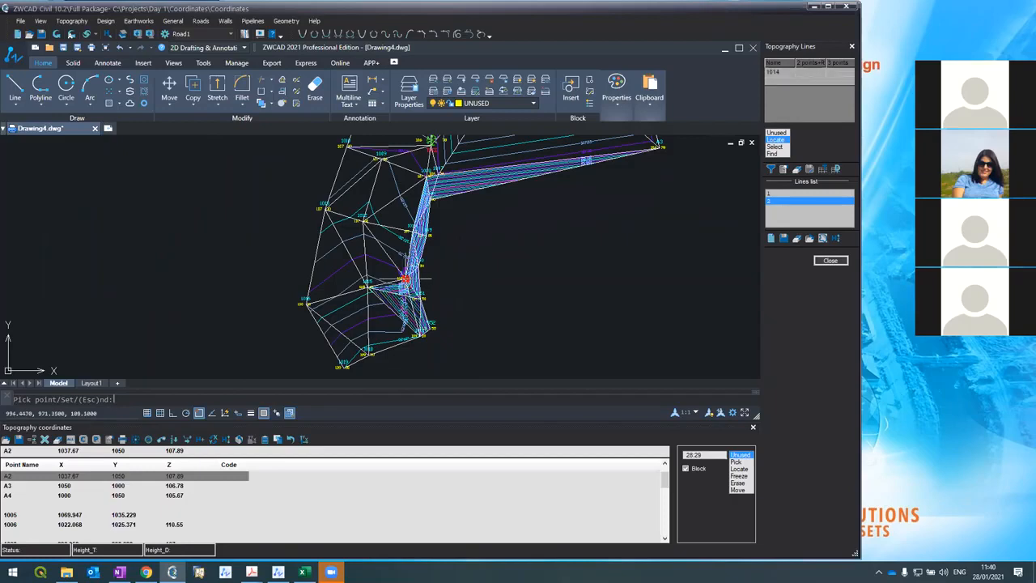
pyautogui.click(423, 337)
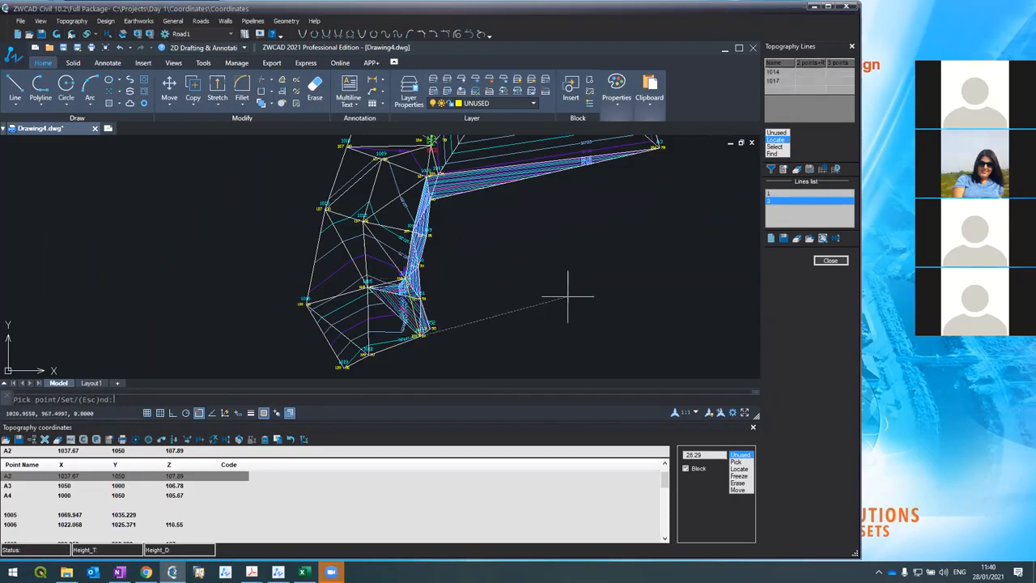
pyautogui.press('Escape')
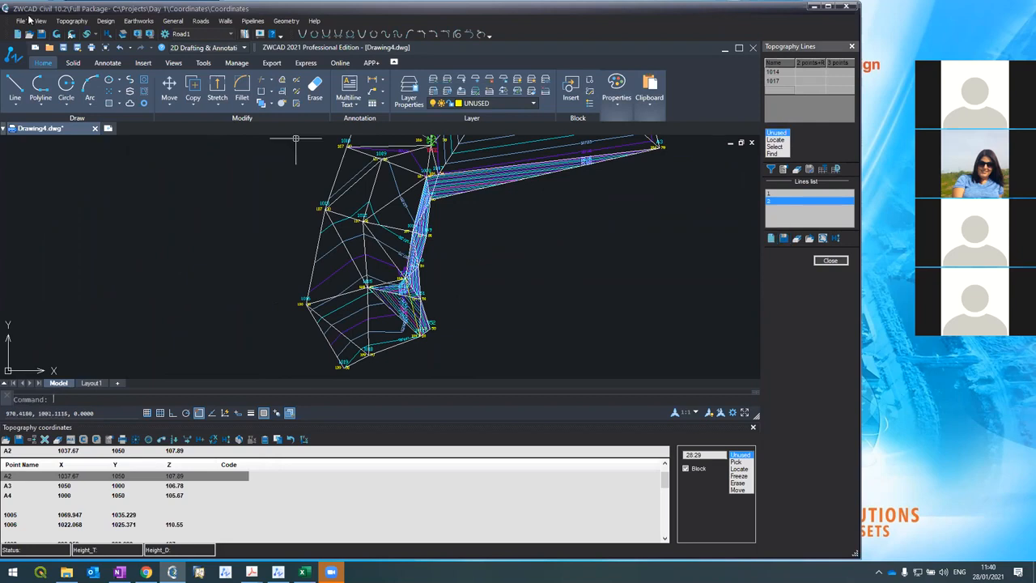
# Return to the topography contours and regenerate them with the line between points 1014 and 1017 defined
pyautogui.click(71, 21)
pyautogui.click(85, 40)
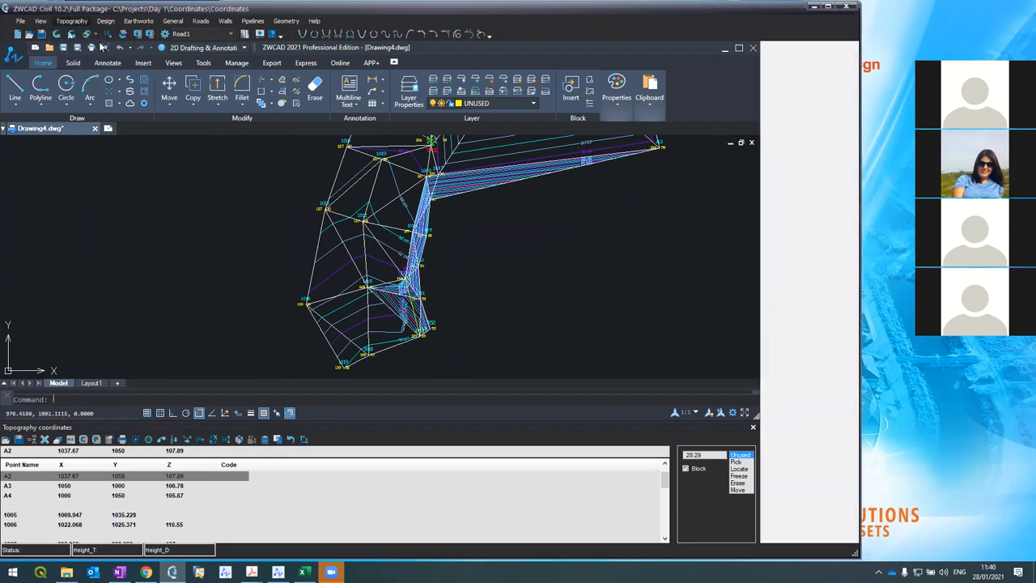
pyautogui.click(785, 253)
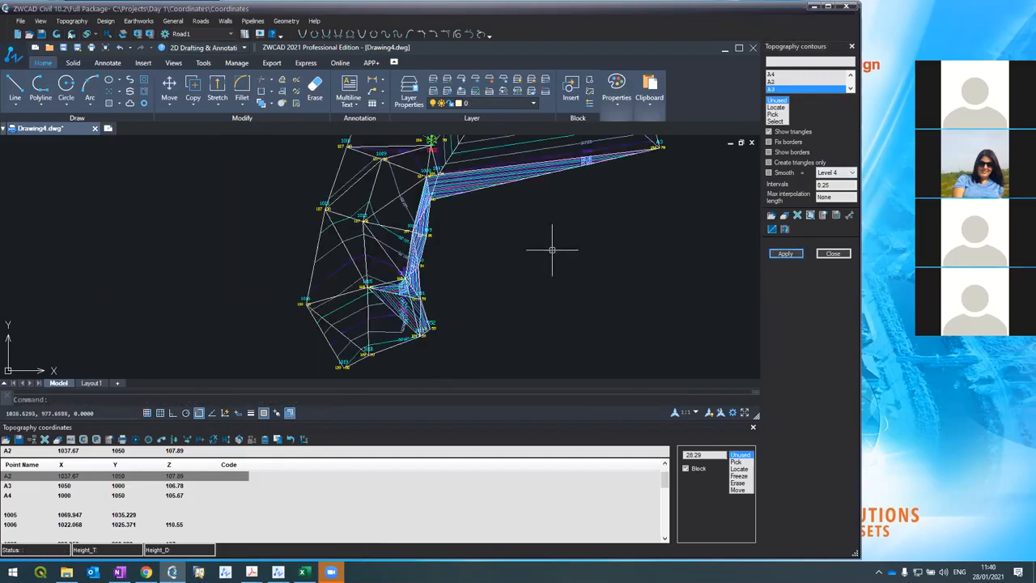
# Examine the regenerated triangles and contours around points 1008, 1009 and 1010 and the adjoining pyramid-shaped area
pyautogui.scroll(-2, 404, 210)
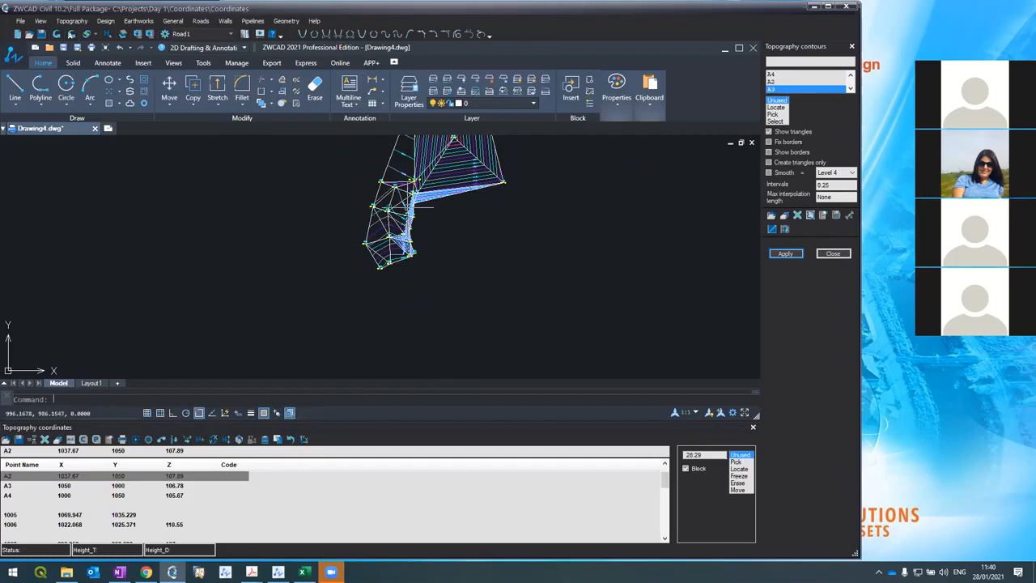
pyautogui.scroll(2, 409, 194)
pyautogui.scroll(3, 412, 191)
pyautogui.scroll(-4, 442, 275)
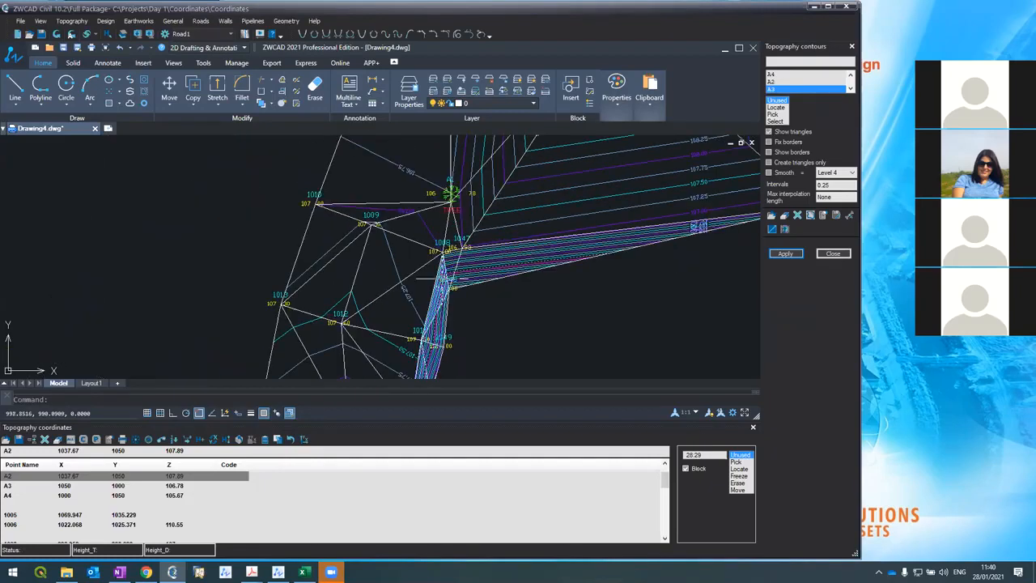
pyautogui.scroll(3, 449, 243)
pyautogui.scroll(-5, 462, 166)
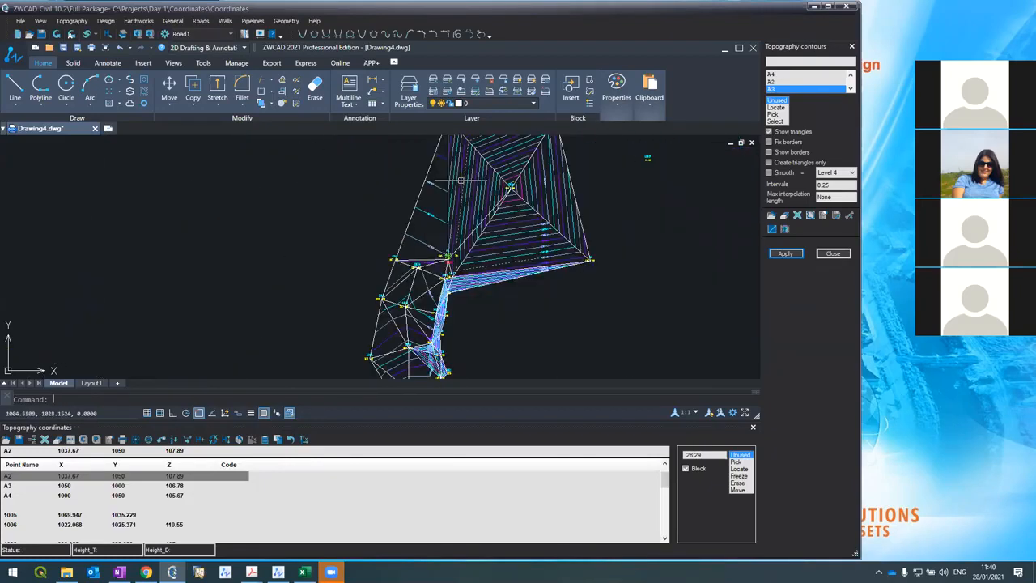
pyautogui.scroll(2, 477, 189)
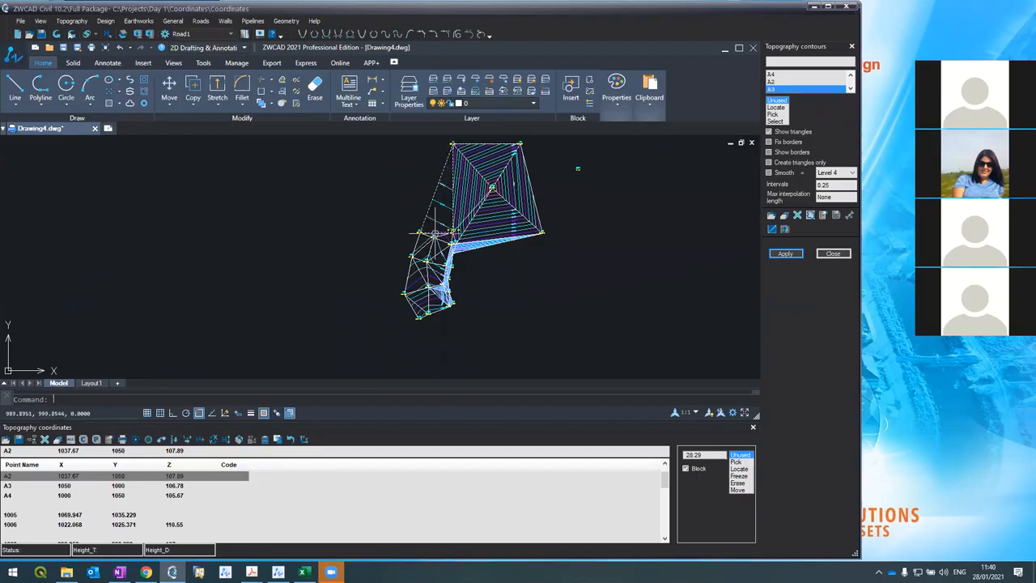
pyautogui.scroll(3, 435, 233)
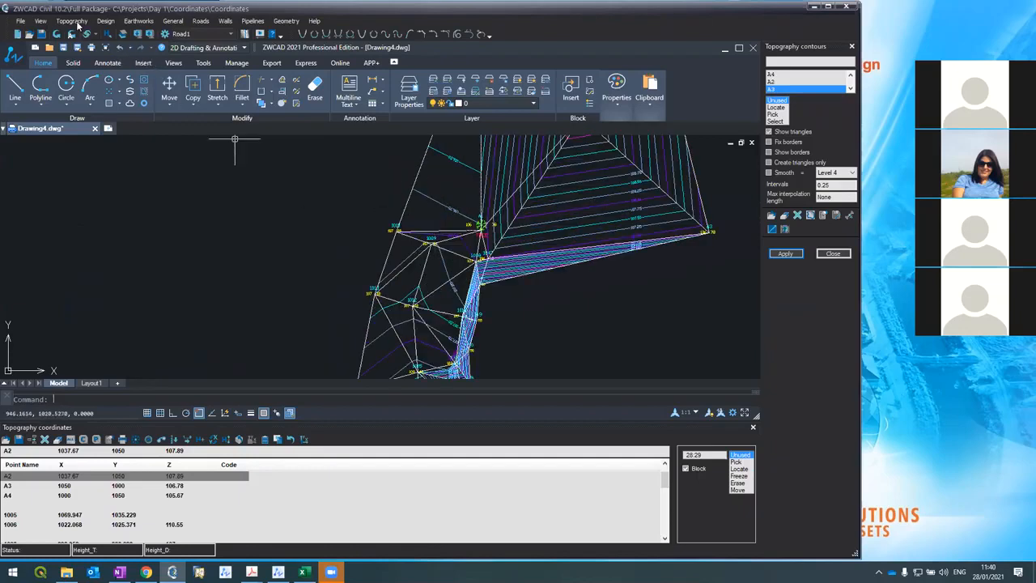
# Return to the topography lines and add a third, empty line to the list
pyautogui.click(71, 21)
pyautogui.click(84, 69)
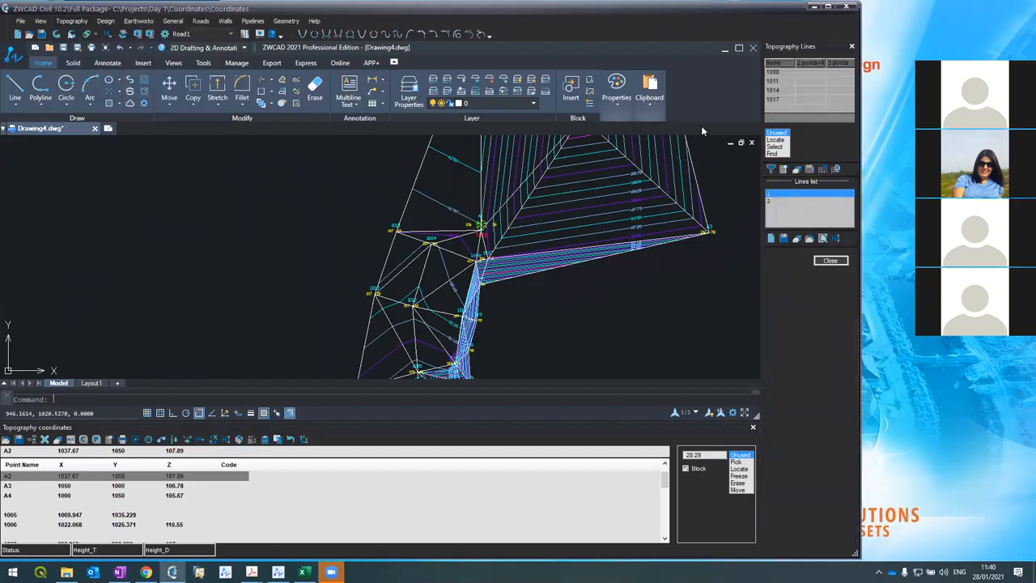
pyautogui.click(772, 197)
pyautogui.click(771, 200)
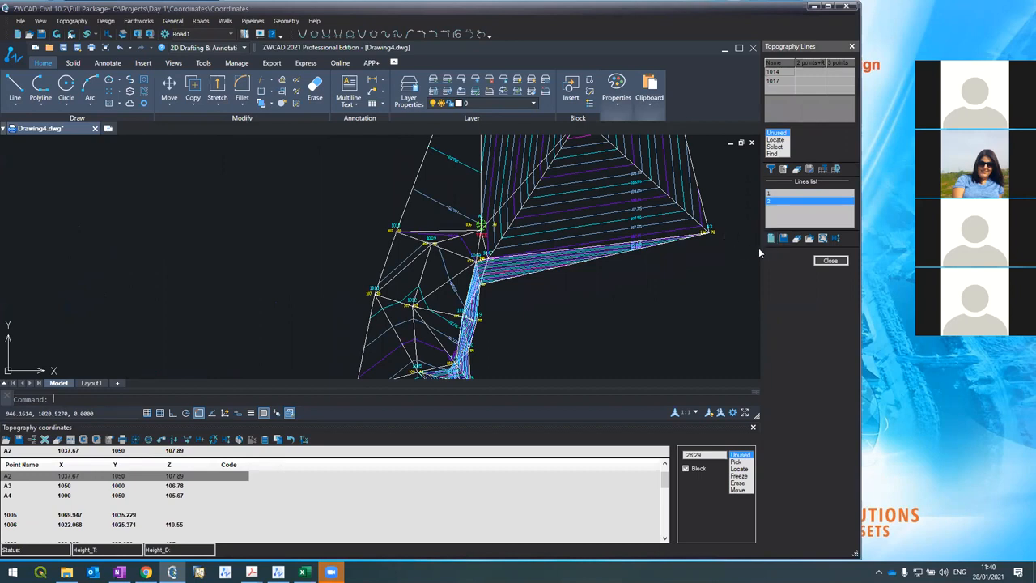
pyautogui.click(769, 238)
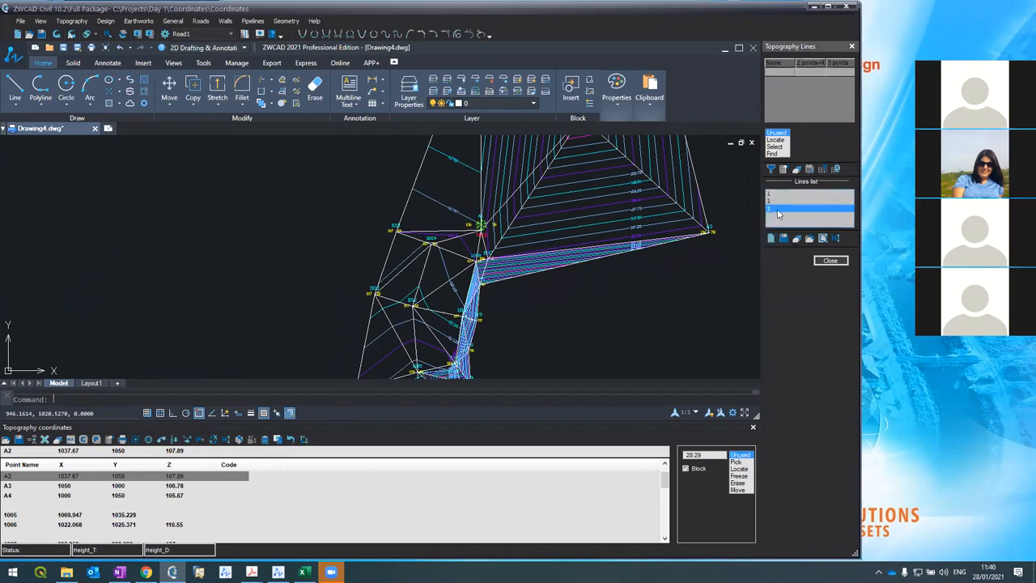
# Define the third topography line by locating points A4 and 1009 in the drawing, and end the point picking
pyautogui.click(774, 140)
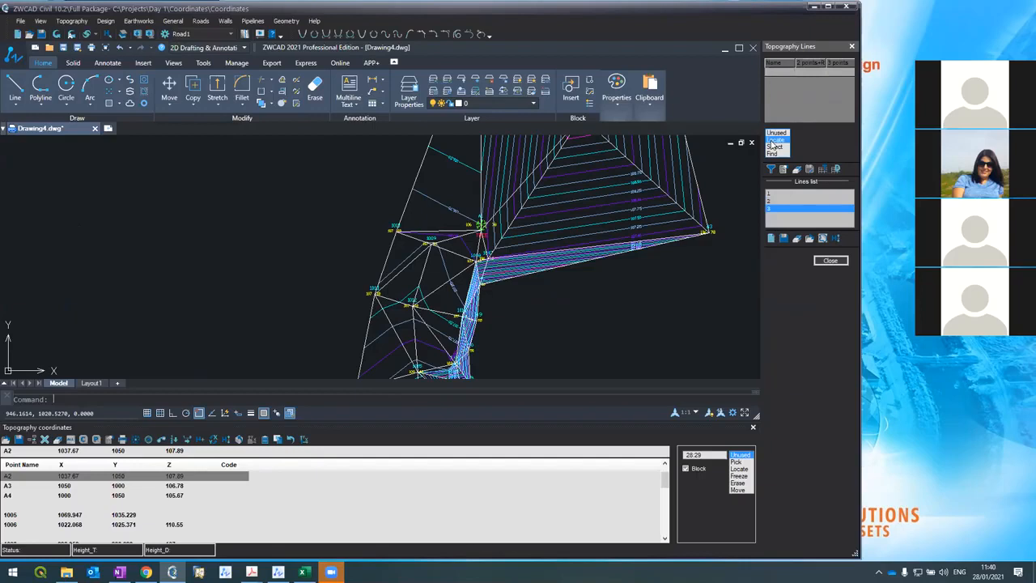
pyautogui.scroll(-2, 603, 302)
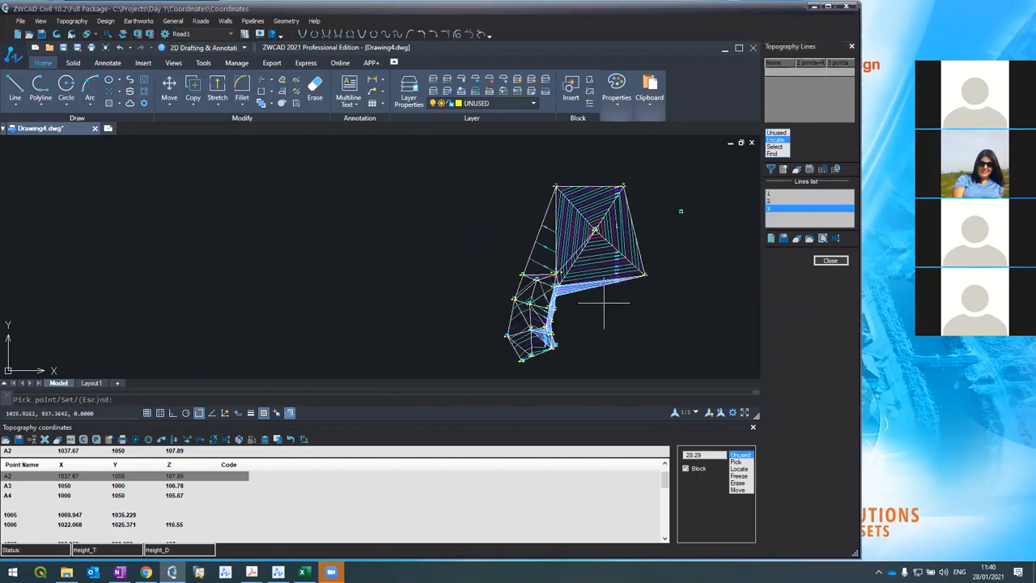
pyautogui.click(555, 187)
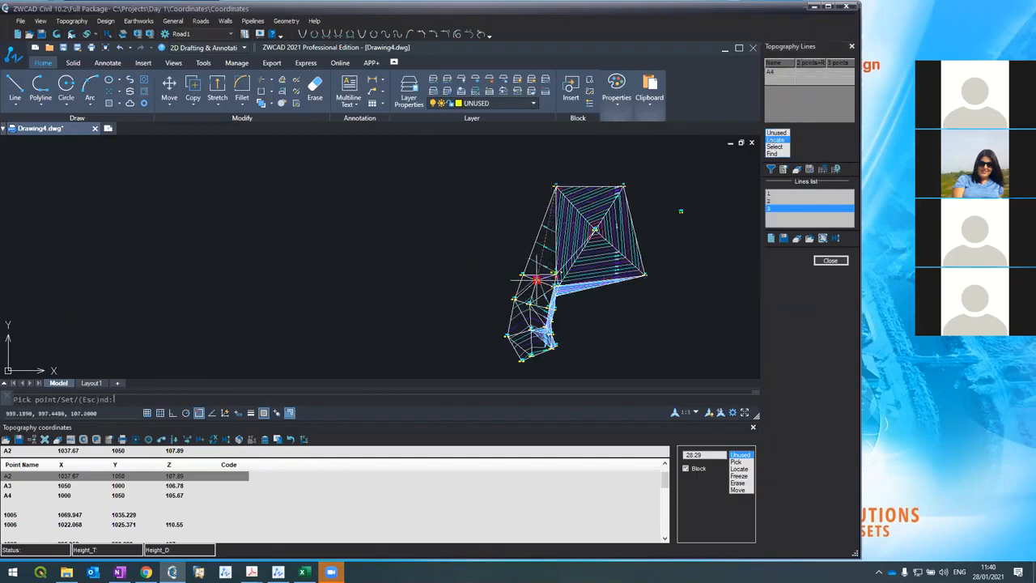
pyautogui.click(536, 279)
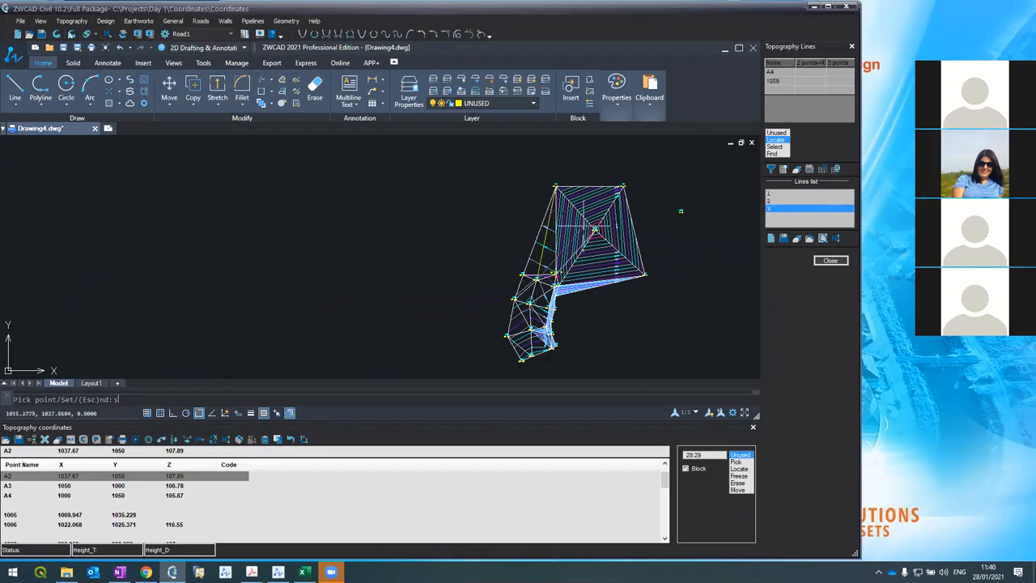
pyautogui.press('Escape')
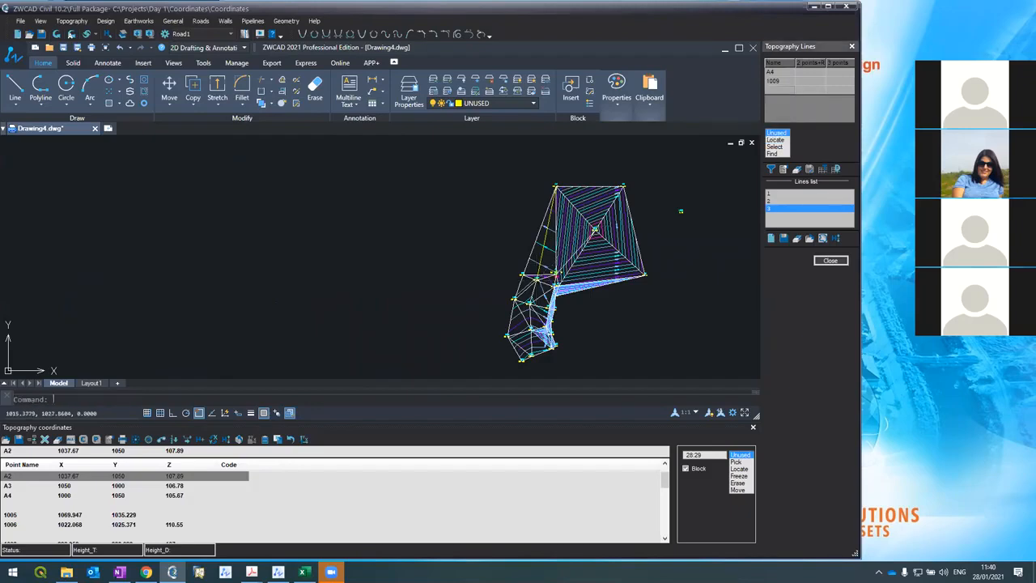
# Return to the topography contours and regenerate them with the line between points A4 and 1009 defined
pyautogui.click(67, 36)
pyautogui.click(69, 48)
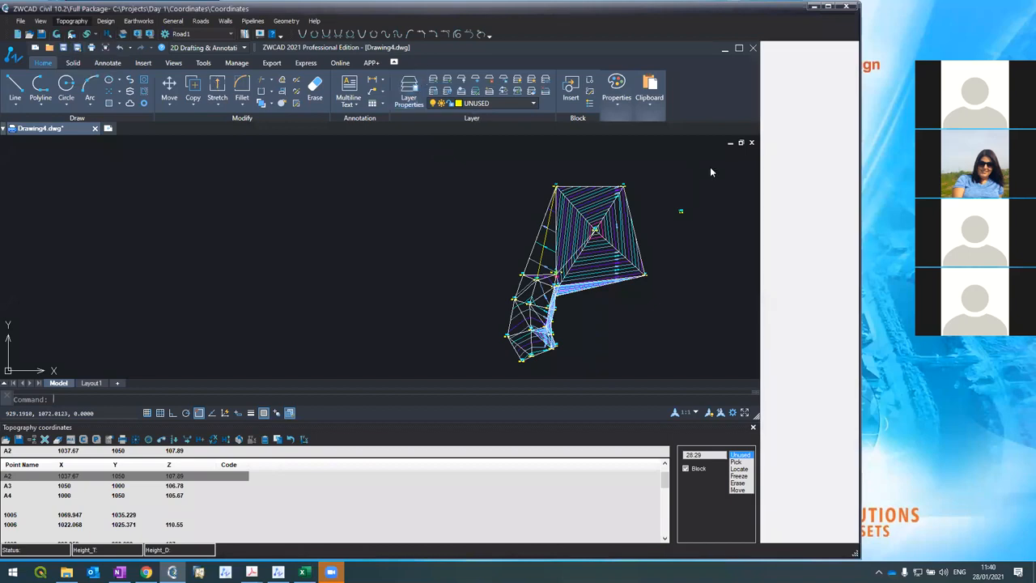
pyautogui.click(785, 253)
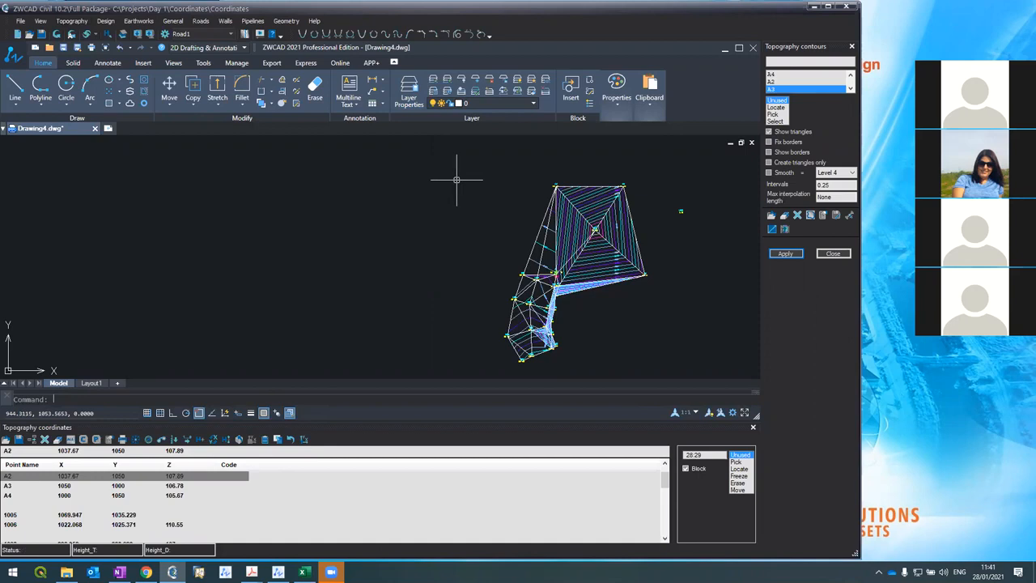
# Examine the regenerated triangulation and contours between point A4 and points 1009 and 1010
pyautogui.scroll(5, 519, 220)
pyautogui.scroll(-5, 520, 218)
pyautogui.scroll(-2, 519, 217)
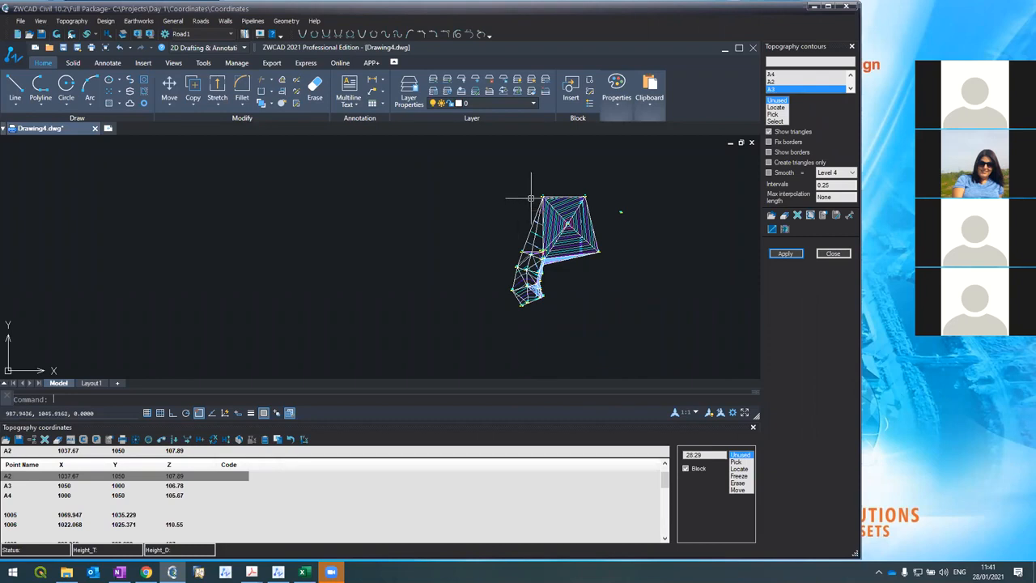
pyautogui.scroll(5, 522, 207)
pyautogui.scroll(-2, 519, 195)
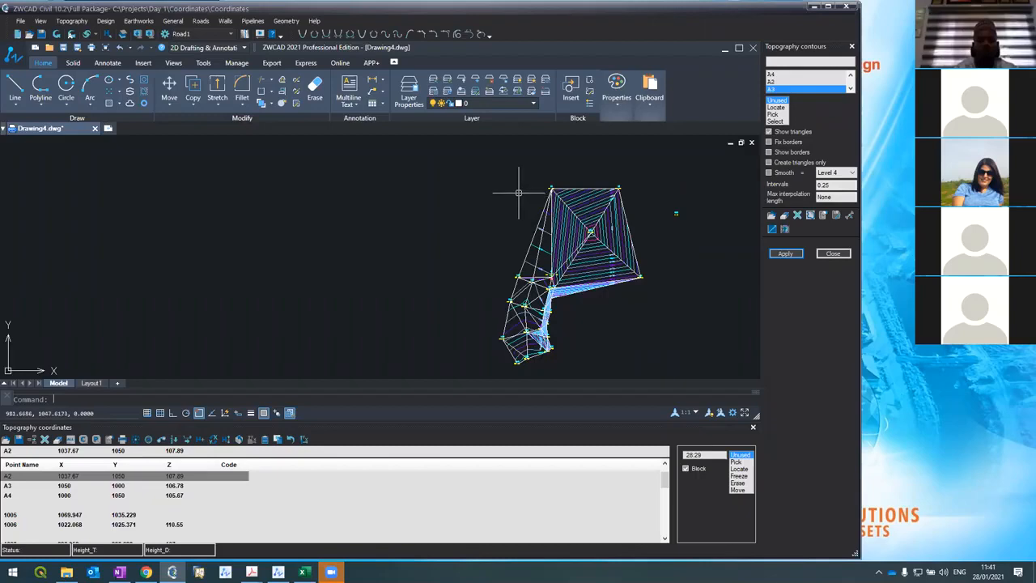
pyautogui.scroll(-2, 520, 194)
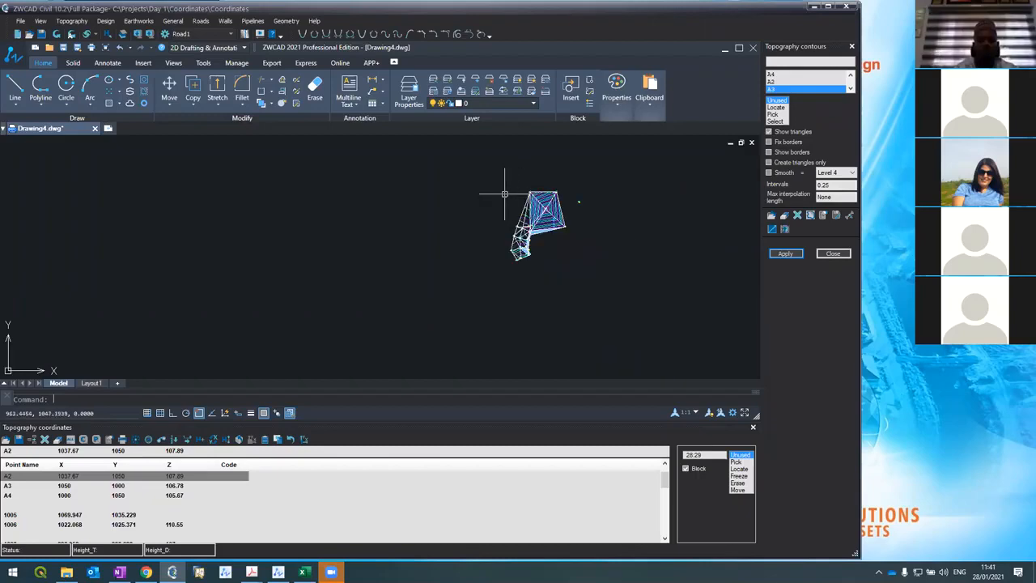
pyautogui.scroll(5, 513, 206)
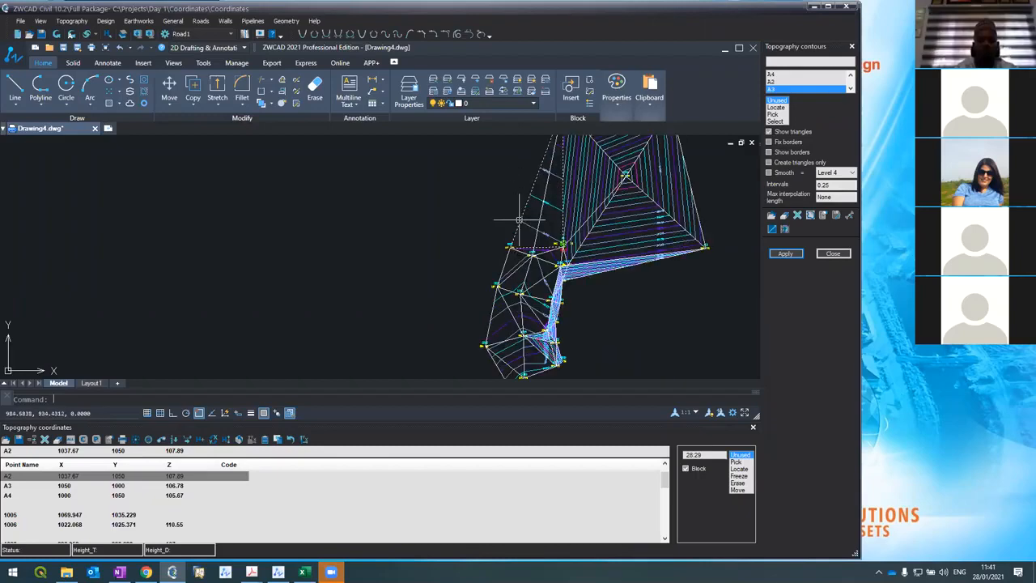
# Regenerate the topography contours and triangulation once more with the existing 0.25 interval settings
pyautogui.scroll(5, 544, 308)
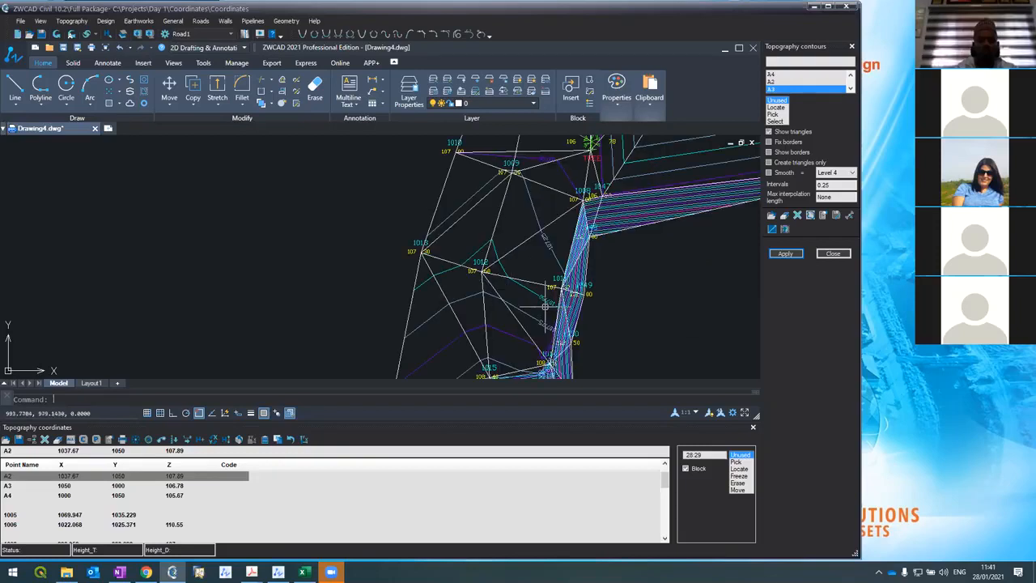
pyautogui.scroll(-3, 543, 305)
pyautogui.scroll(3, 545, 301)
pyautogui.scroll(-3, 545, 301)
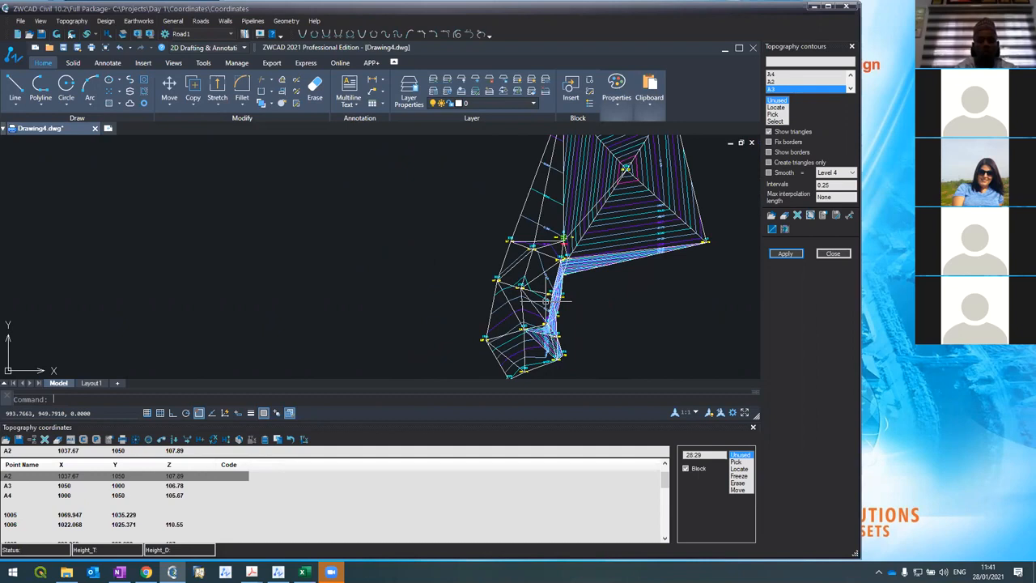
pyautogui.click(785, 254)
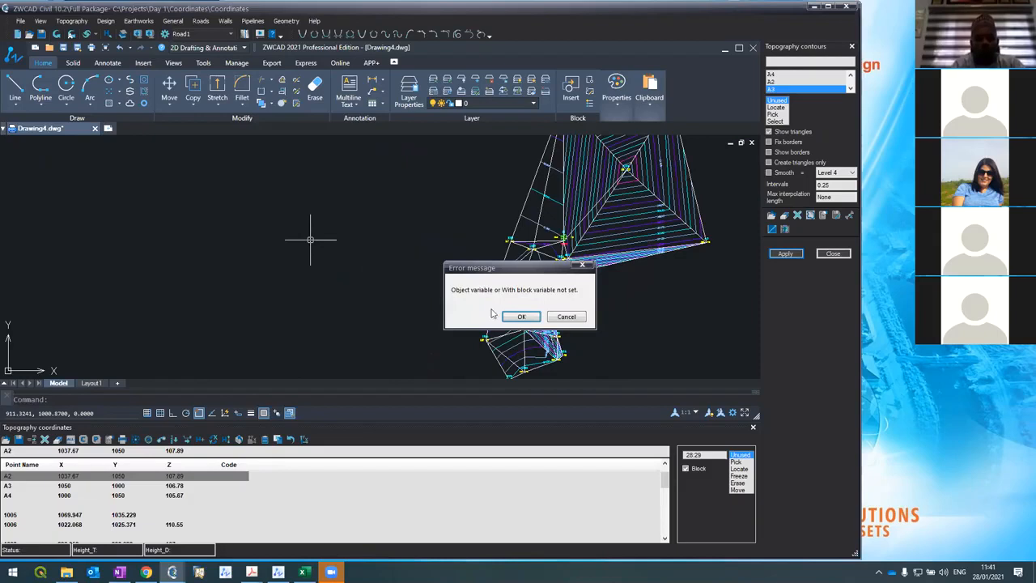
pyautogui.press('Return')
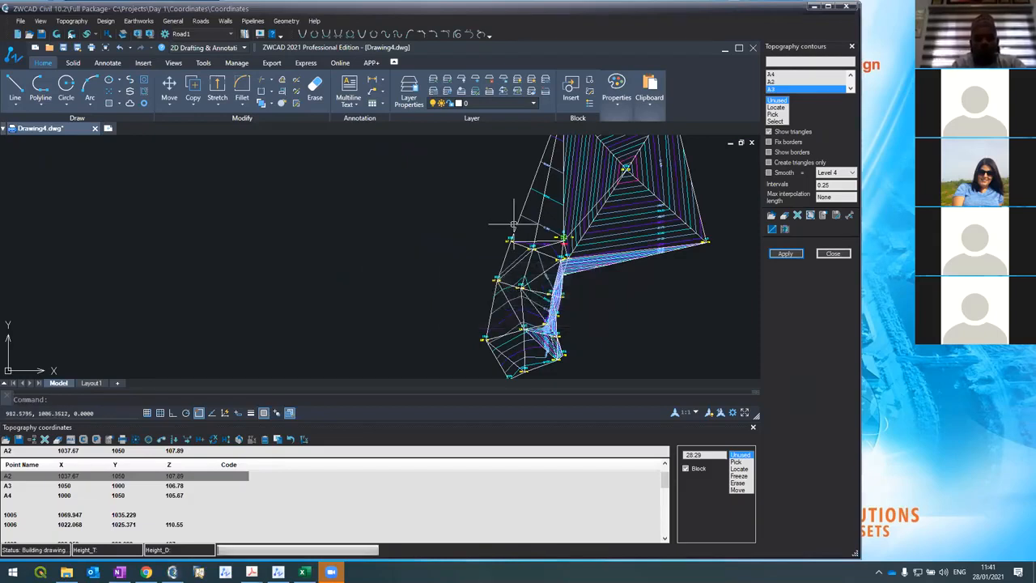
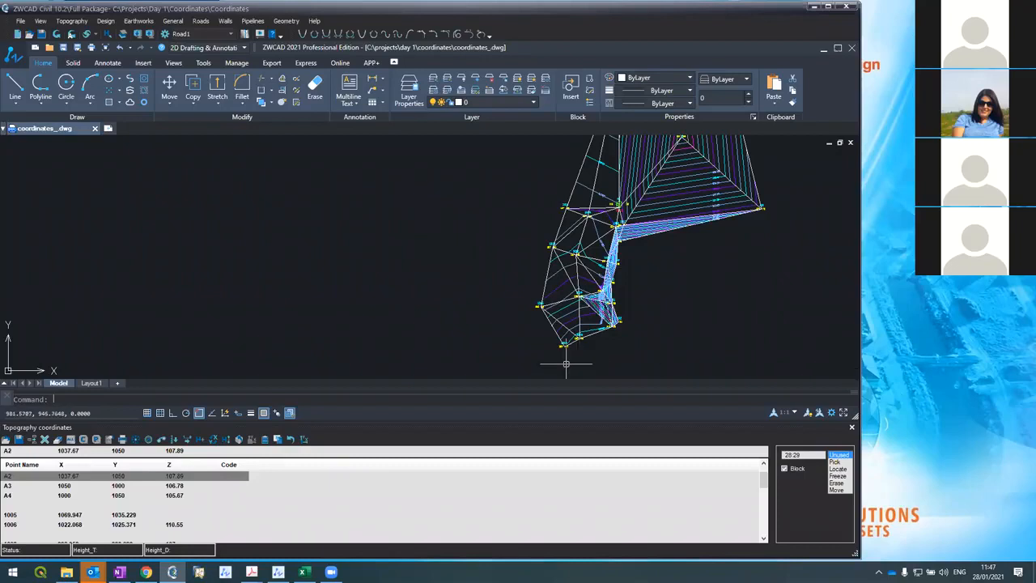
# Examine the triangulation and contours around points 1011, 1012 and 1013 and in the surrounding area
pyautogui.scroll(3, 615, 256)
pyautogui.scroll(2, 619, 255)
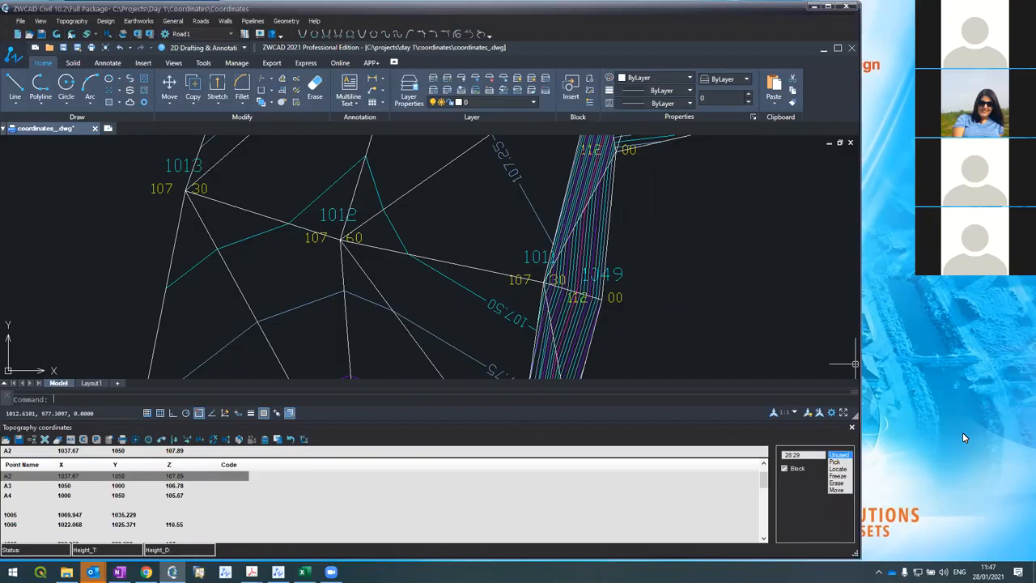
pyautogui.click(71, 21)
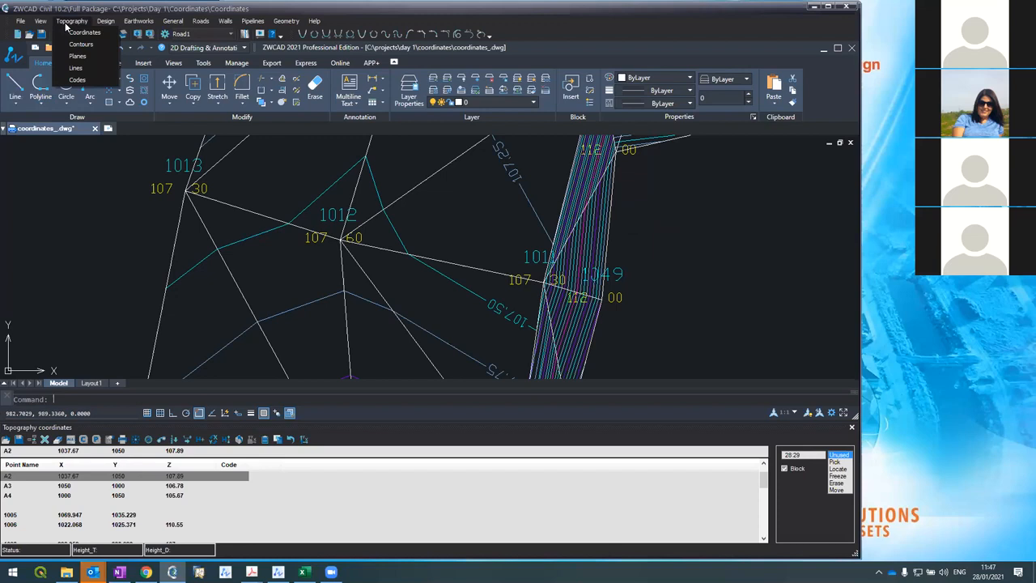
pyautogui.click(646, 62)
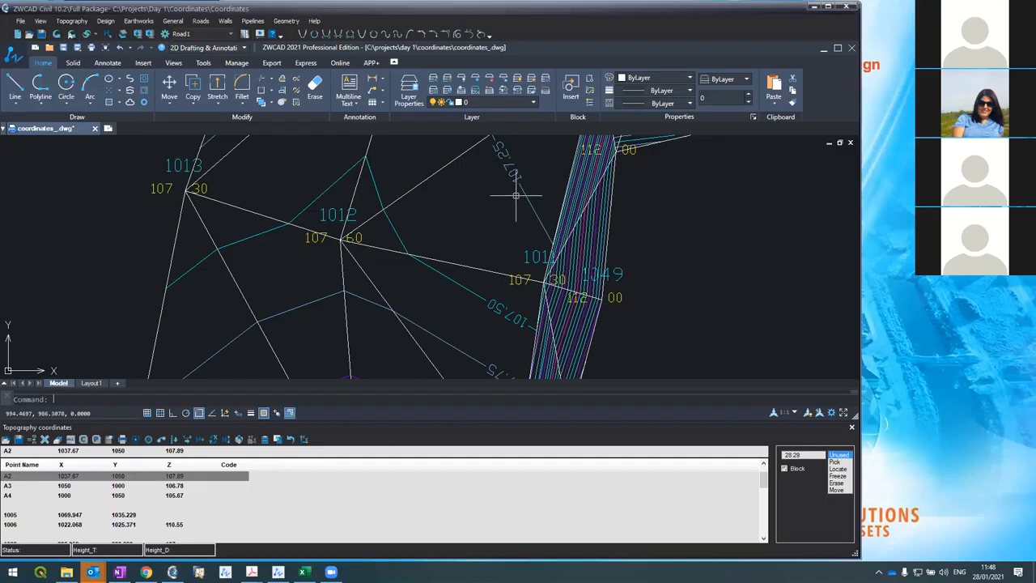
pyautogui.scroll(-6, 516, 195)
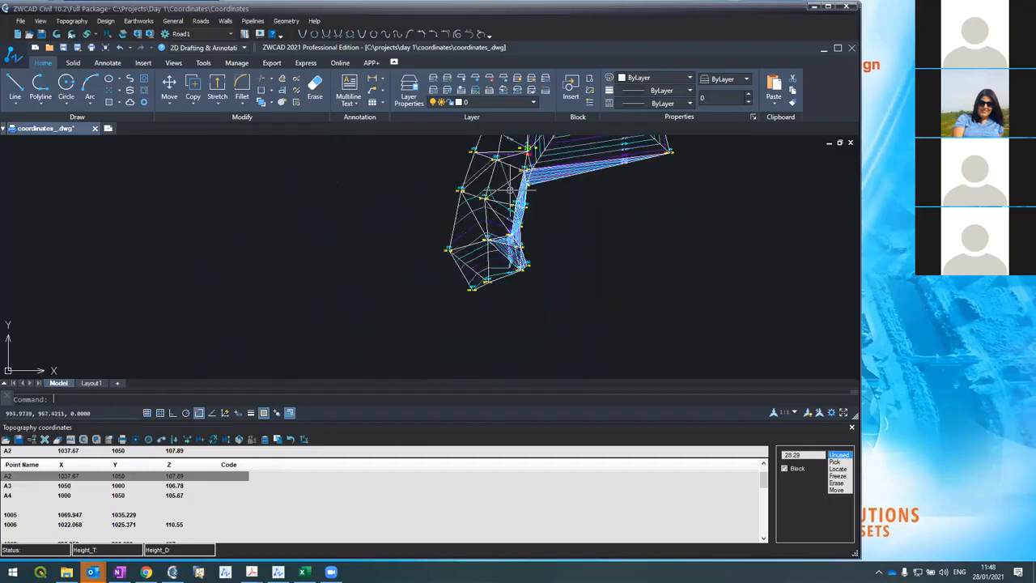
pyautogui.scroll(3, 509, 173)
pyautogui.scroll(-3, 513, 166)
pyautogui.scroll(2, 513, 167)
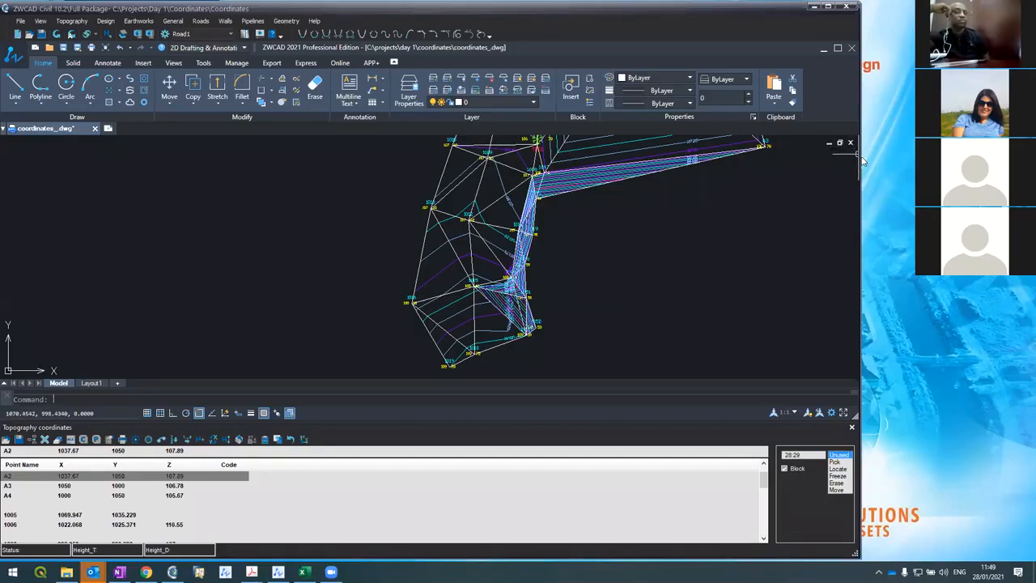
# Widen the program window slightly and look over the coordinates of points 1008 to 1013 alongside their contours
pyautogui.moveTo(858, 153); pyautogui.dragTo(884, 145)
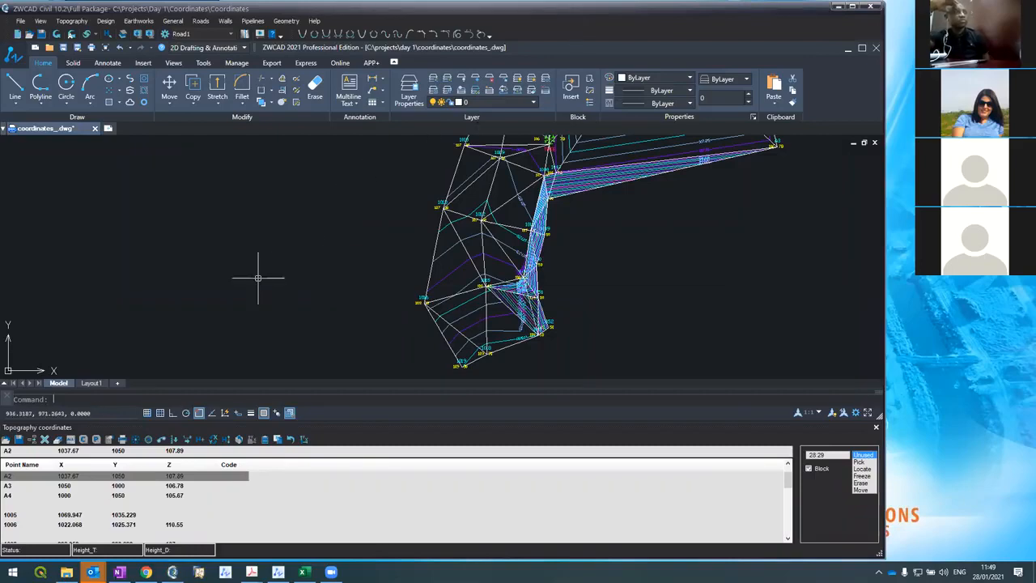
pyautogui.scroll(-2, 326, 465)
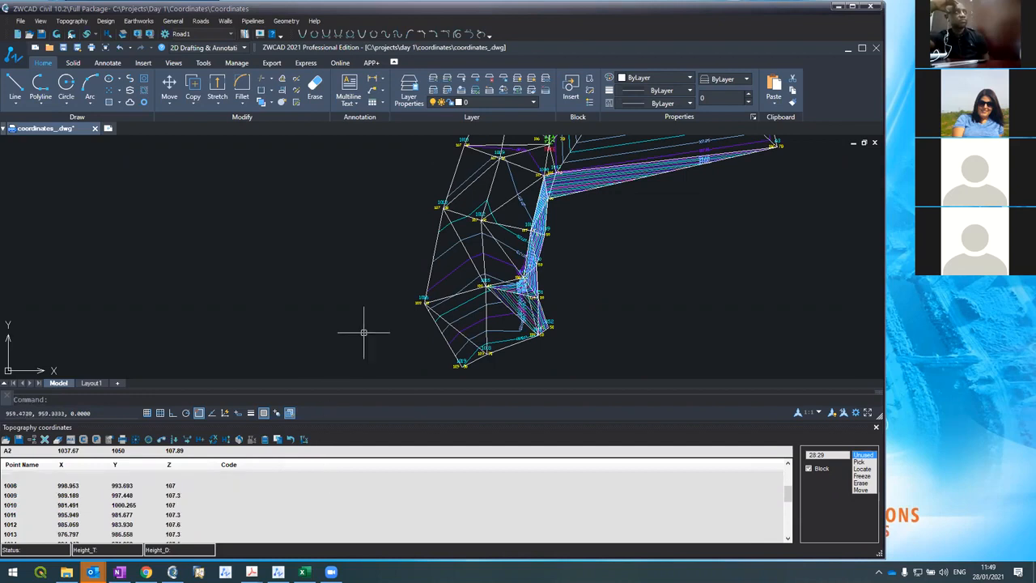
pyautogui.scroll(-4, 369, 318)
pyautogui.scroll(2, 370, 320)
pyautogui.scroll(2, 370, 318)
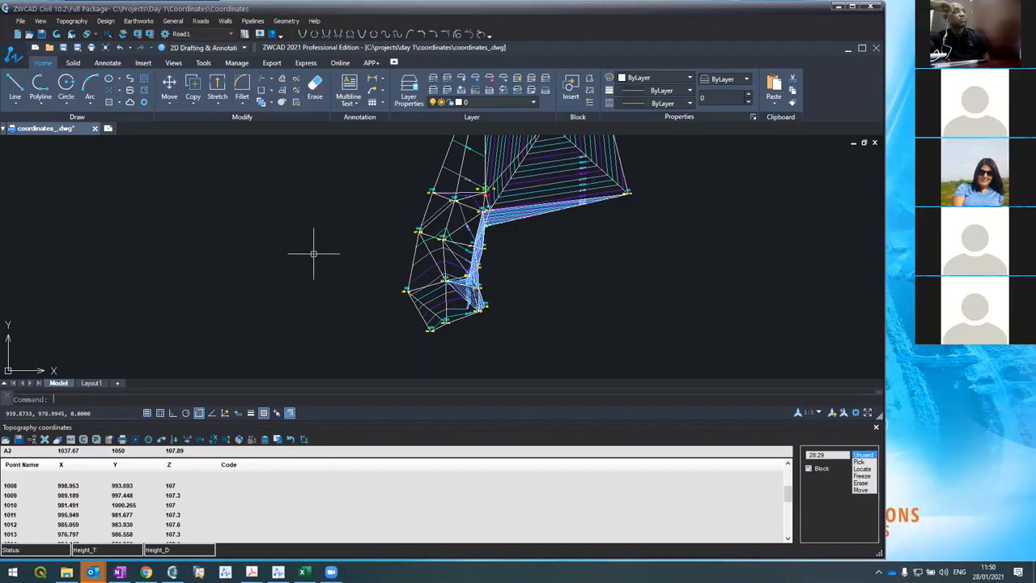
pyautogui.scroll(-2, 350, 224)
pyautogui.scroll(4, 353, 220)
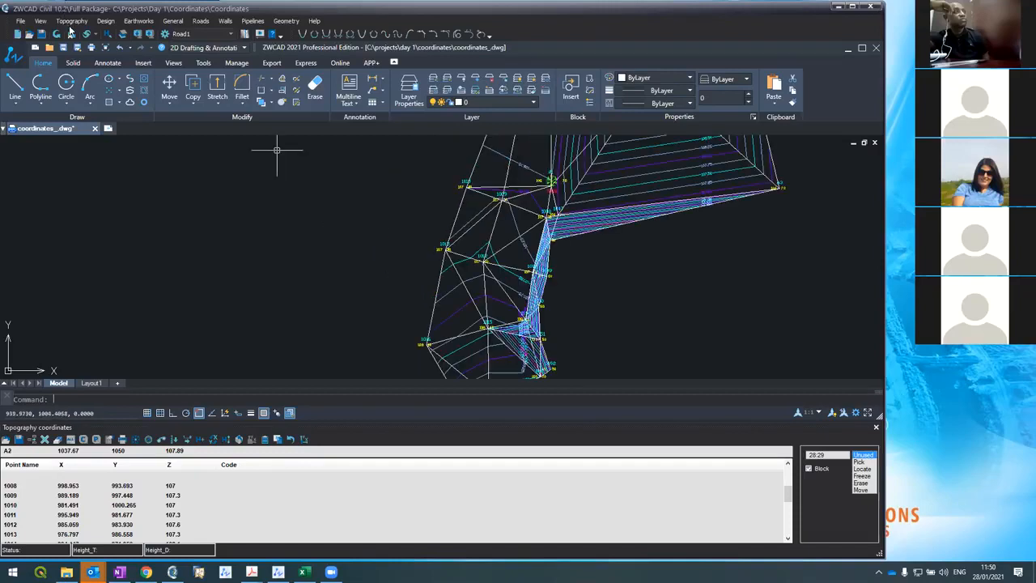
# Open the topography lines and start saving them as a breaklines file in the project's Coordinates folder
pyautogui.click(72, 21)
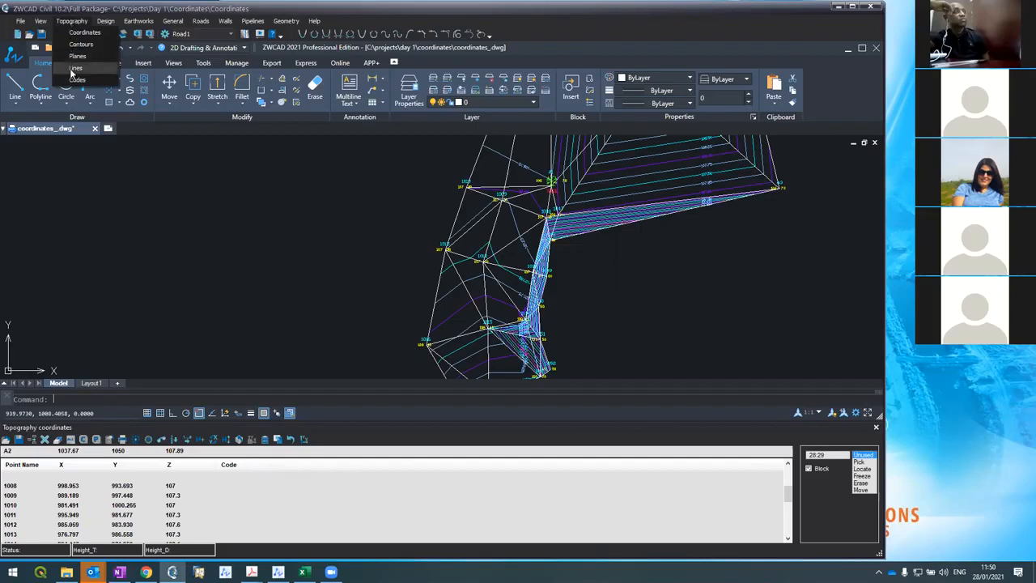
pyautogui.click(78, 33)
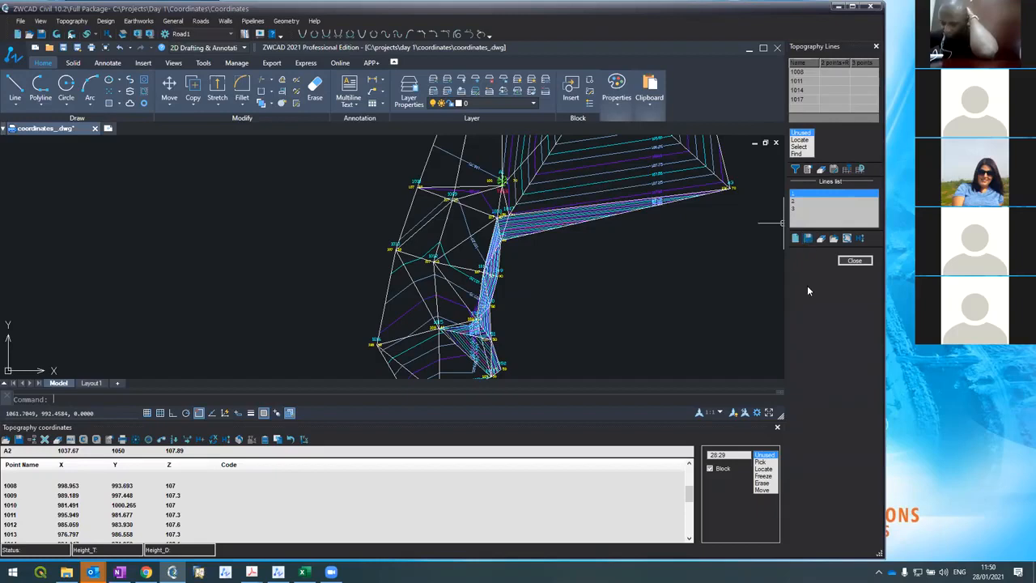
pyautogui.click(808, 239)
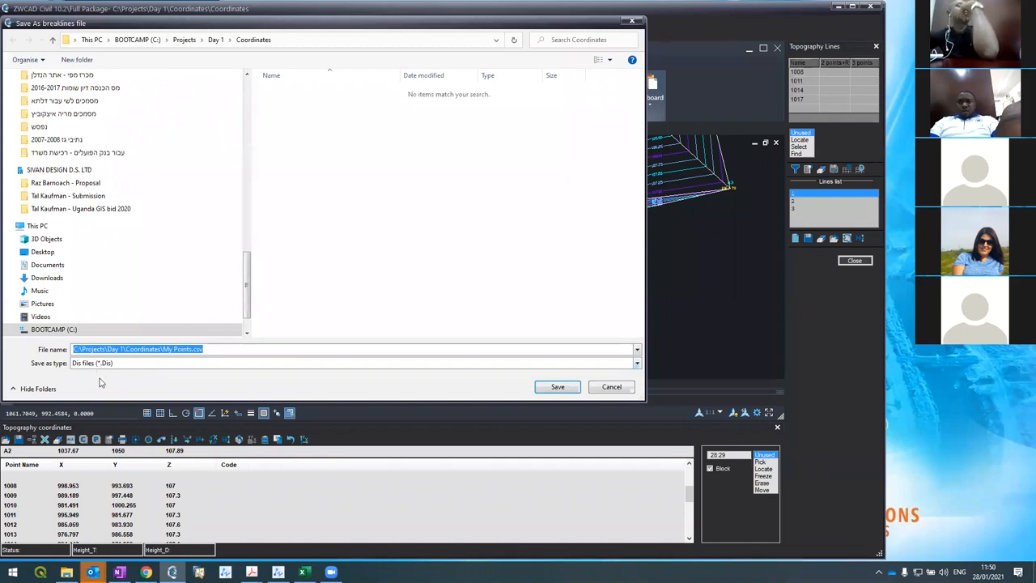
pyautogui.click(602, 386)
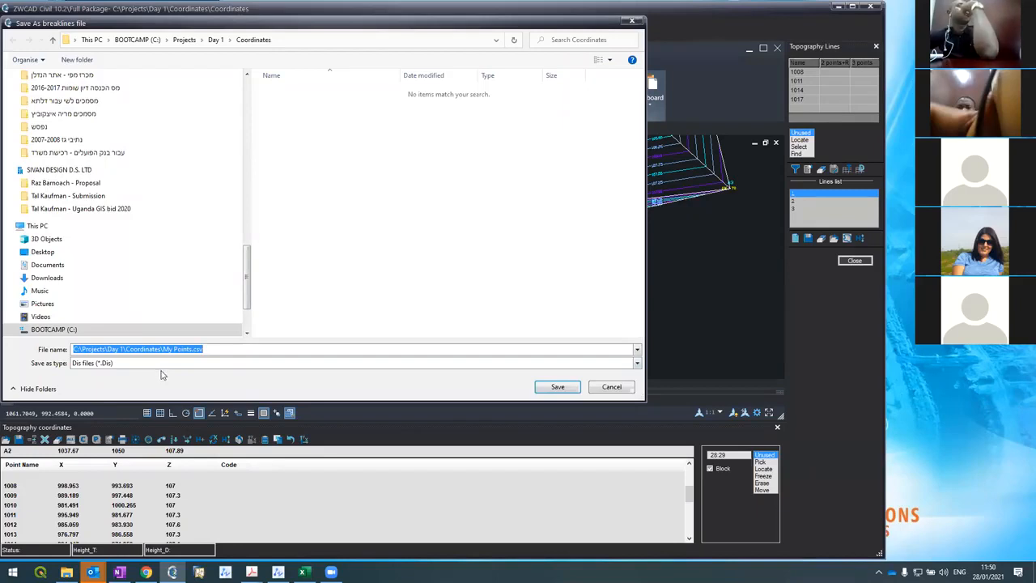
pyautogui.write('Coordinae')
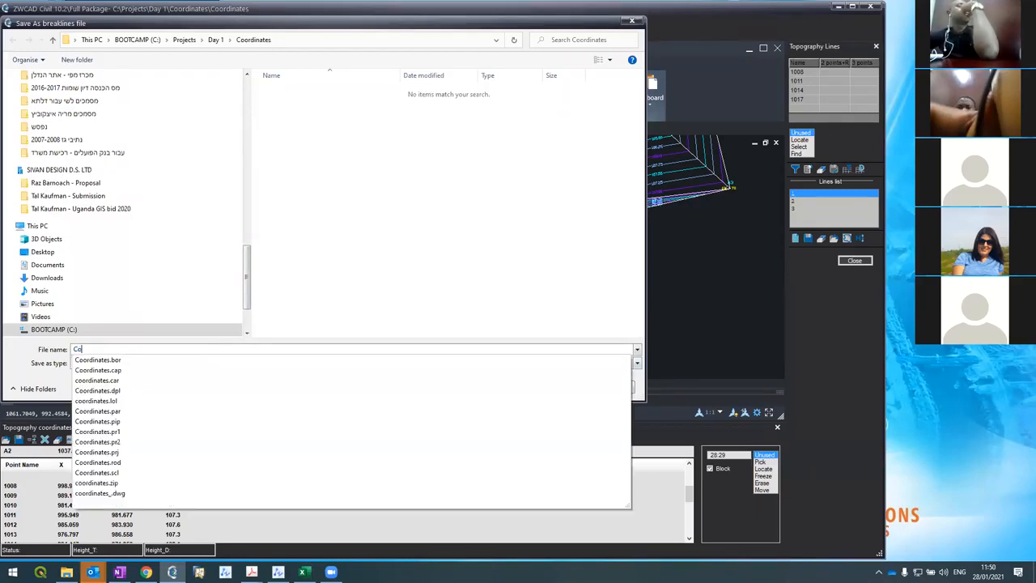
pyautogui.press('BackSpace')
pyautogui.press('BackSpace')
pyautogui.press('BackSpace')
pyautogui.press('BackSpace')
pyautogui.press('BackSpace')
pyautogui.press('BackSpace')
pyautogui.press('BackSpace')
pyautogui.press('BackSpace')
pyautogui.press('BackSpace')
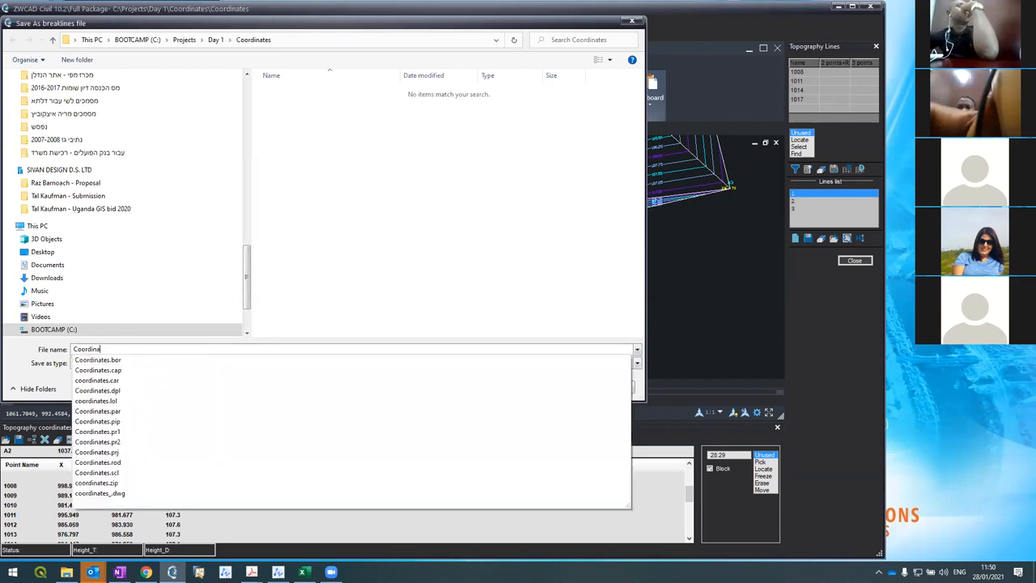
# Name the breaklines file "Break lines" and save it as a Dis file
pyautogui.write('Break lines')
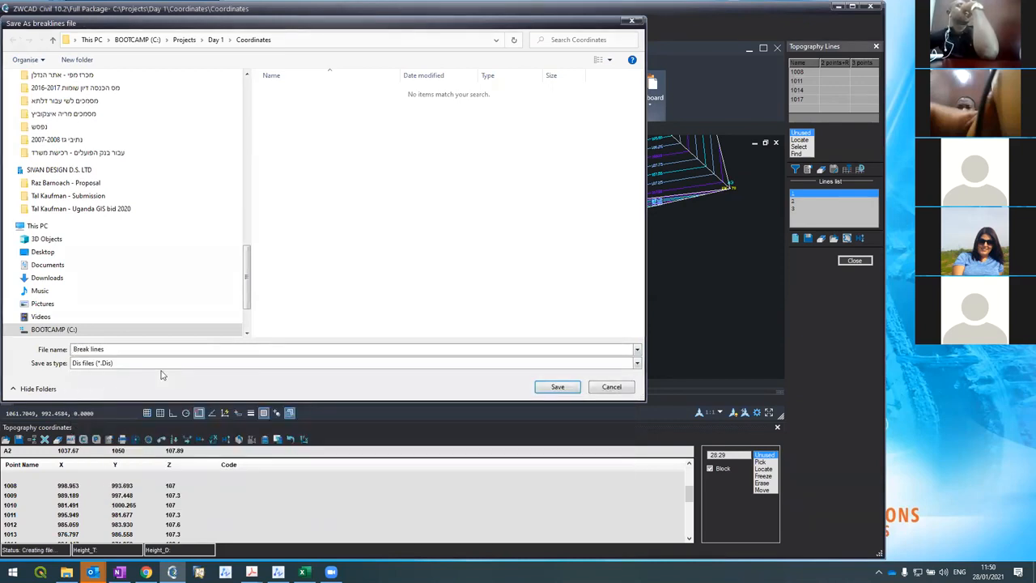
pyautogui.press('Return')
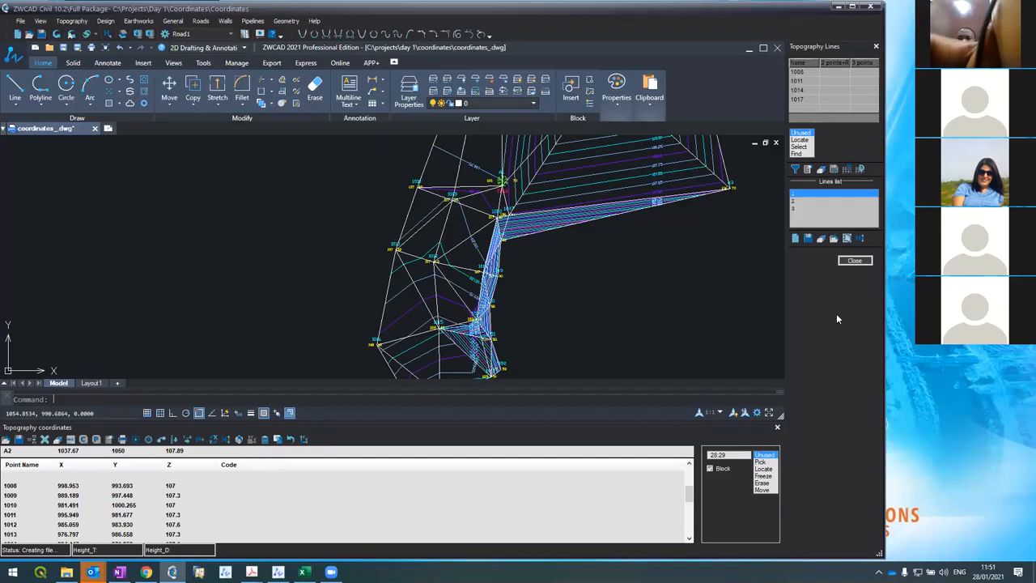
pyautogui.moveTo(837, 319); pyautogui.dragTo(745, 249)
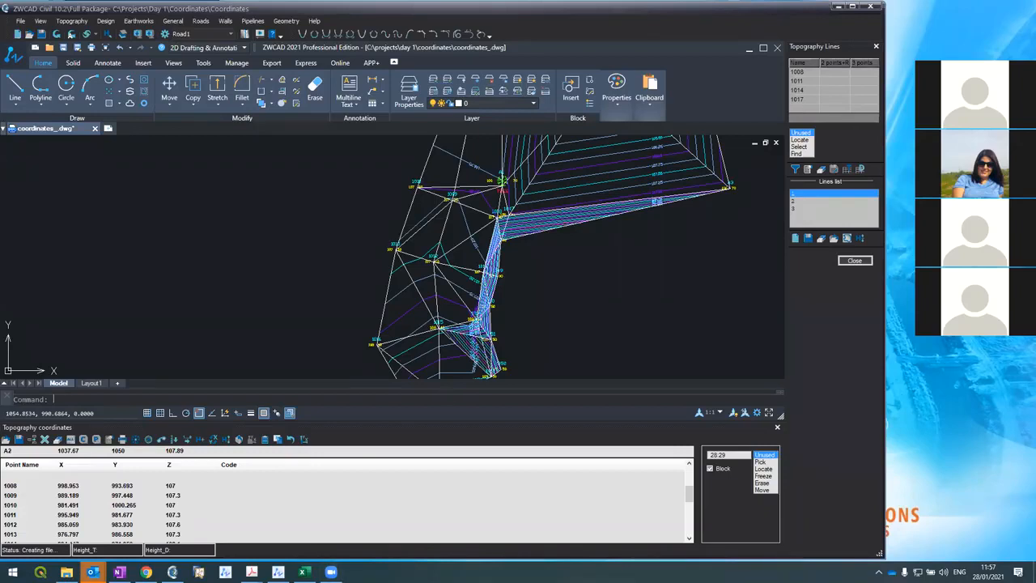
pyautogui.moveTo(93, 571)
pyautogui.click(48, 511)
pyautogui.click(248, 278)
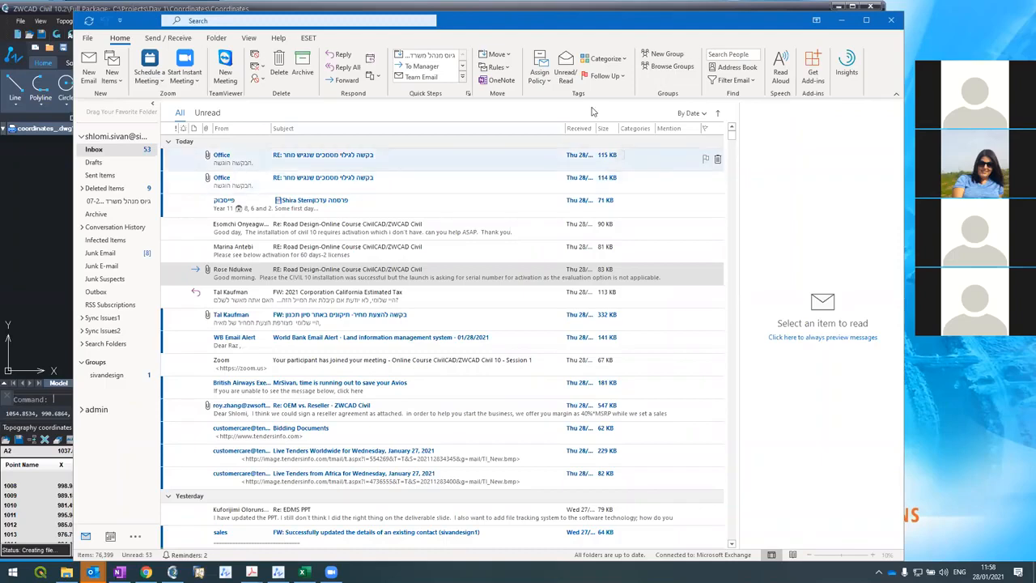
pyautogui.click(844, 20)
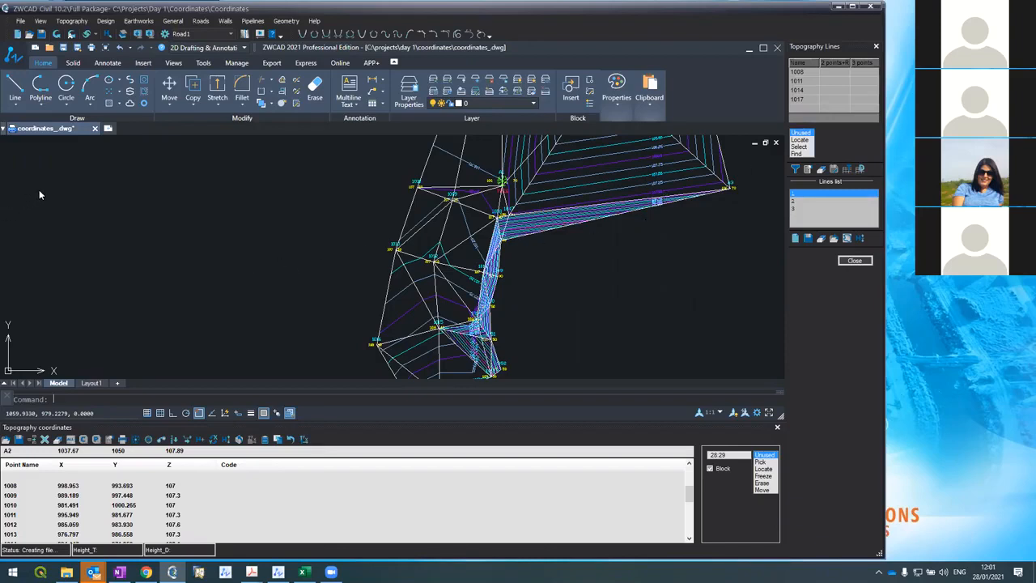
# Start a new project and save the changes to the current Coordinates project
pyautogui.click(20, 23)
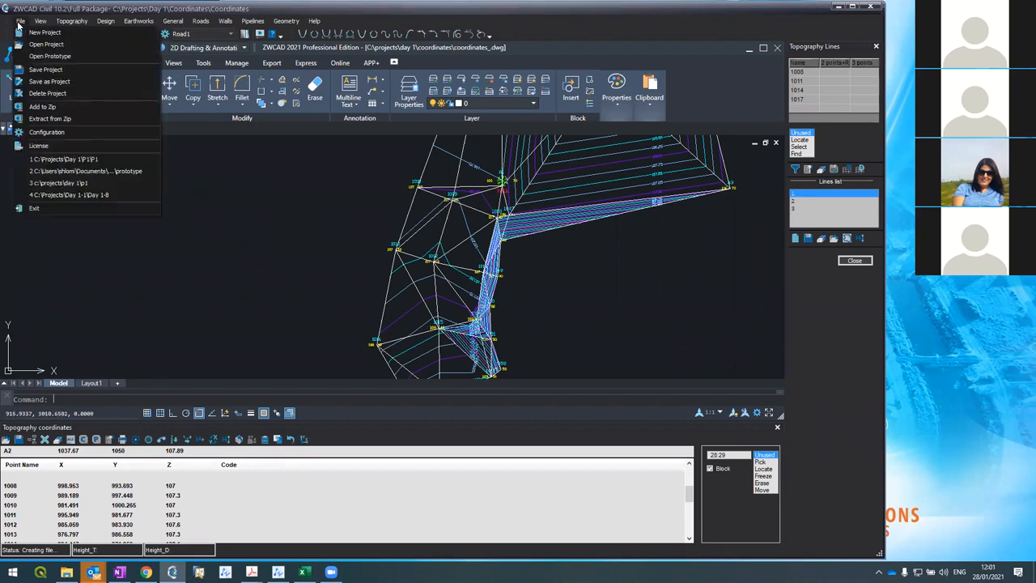
pyautogui.click(23, 33)
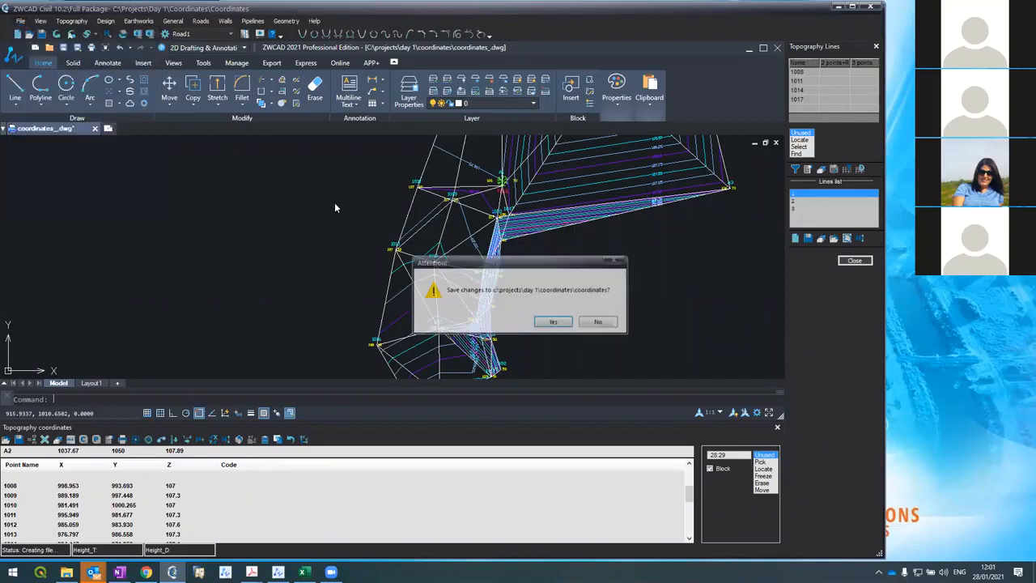
pyautogui.click(553, 322)
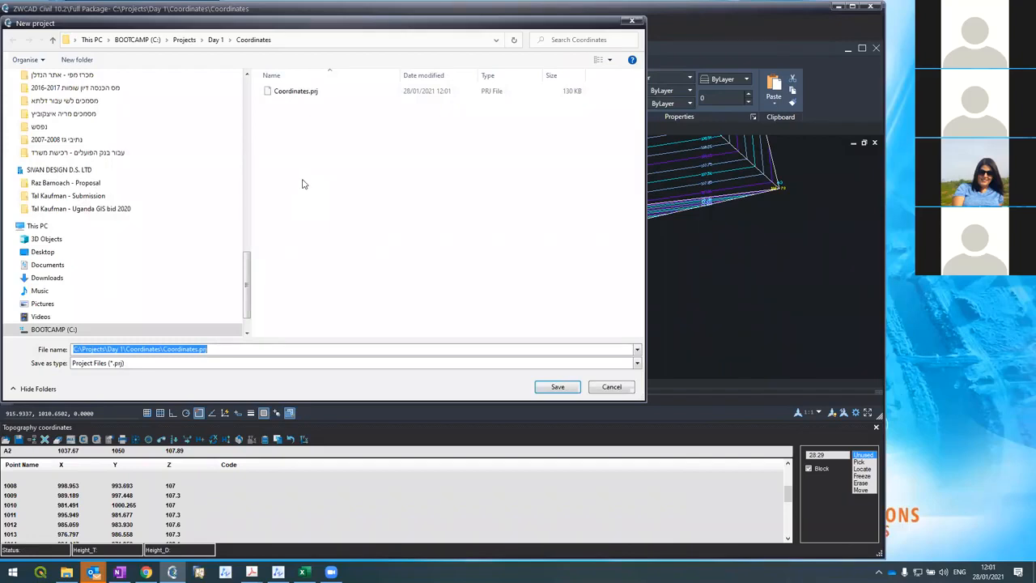
# Create a folder named P2 inside the Day 1 folder and save the new project in it as P2
pyautogui.click(220, 41)
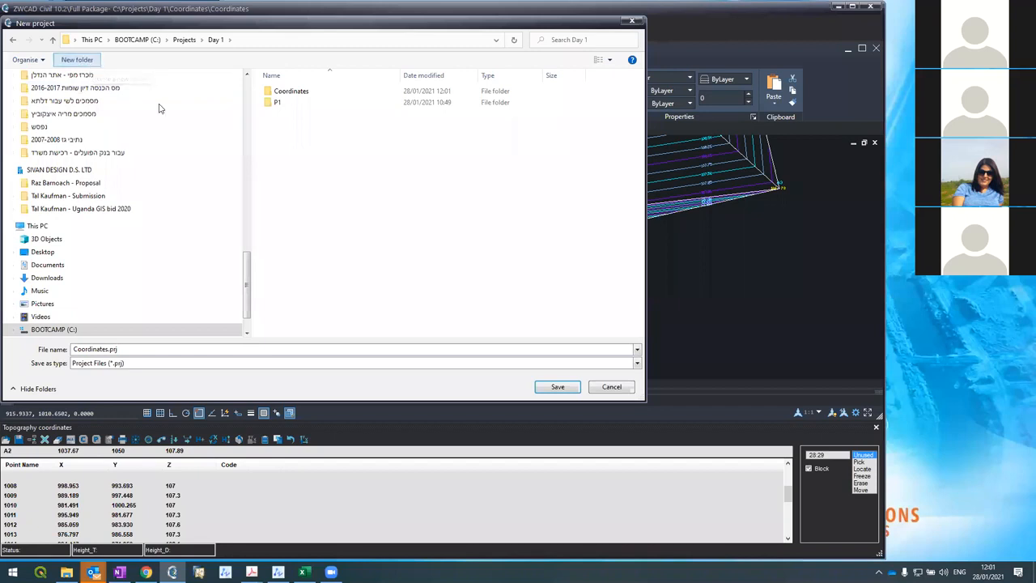
pyautogui.write('P2')
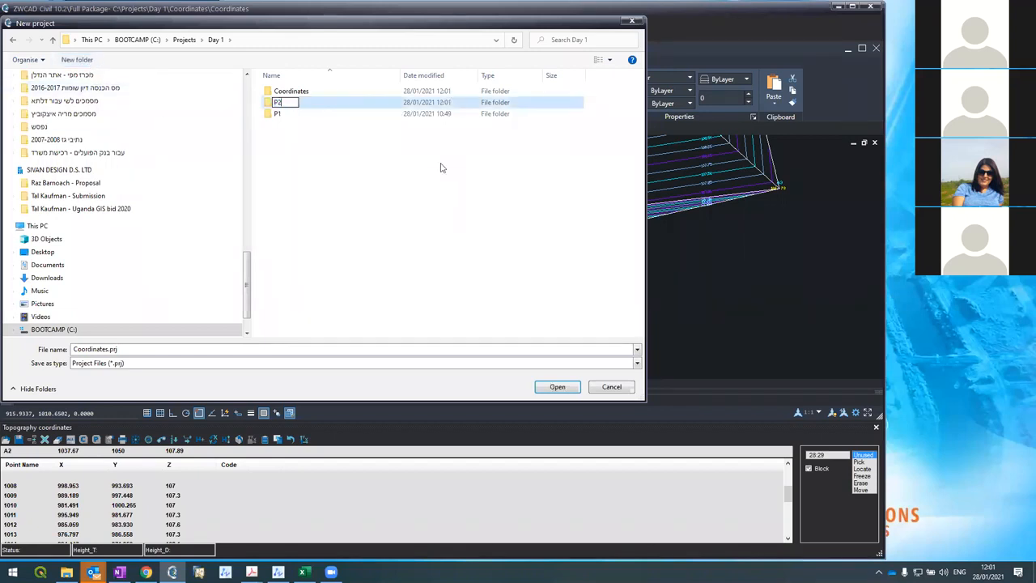
pyautogui.press('Return')
pyautogui.press('Return')
pyautogui.doubleClick(251, 348)
pyautogui.write('P2')
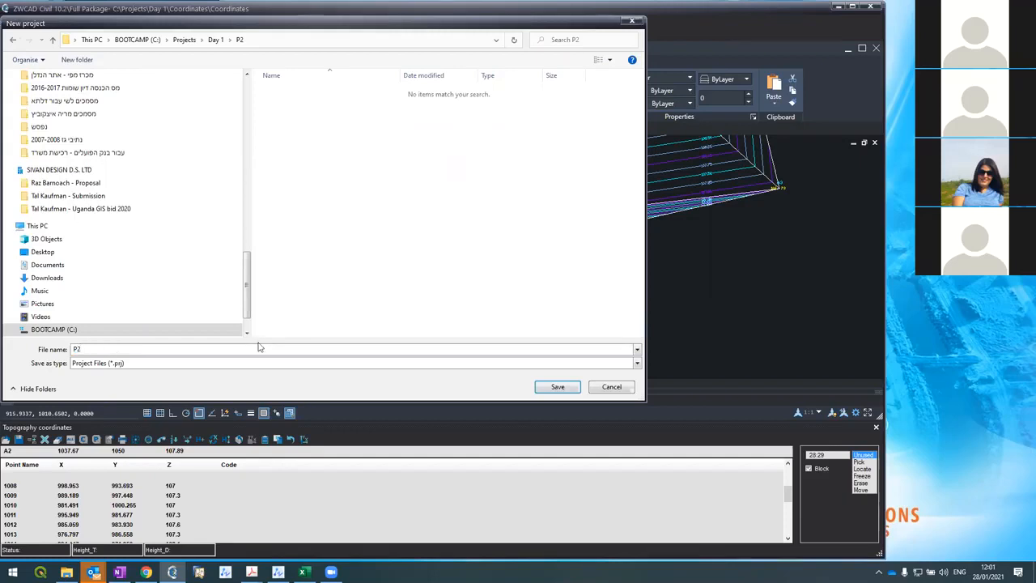
pyautogui.press('Return')
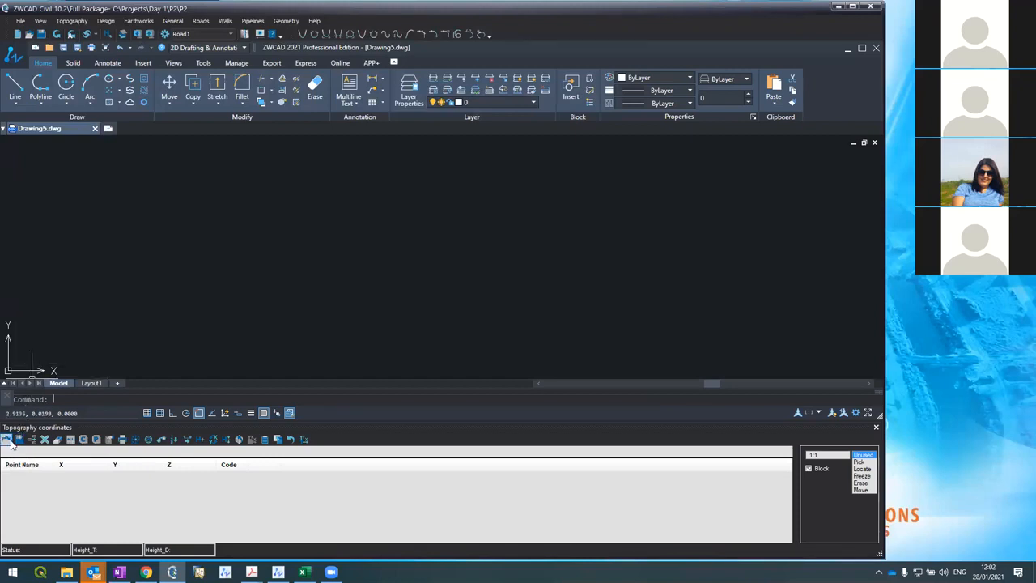
# Load the survey coordinates from 3557-6.Reg in the Samples folder of ZWCAD Civil 10.2 under Documents
pyautogui.click(7, 441)
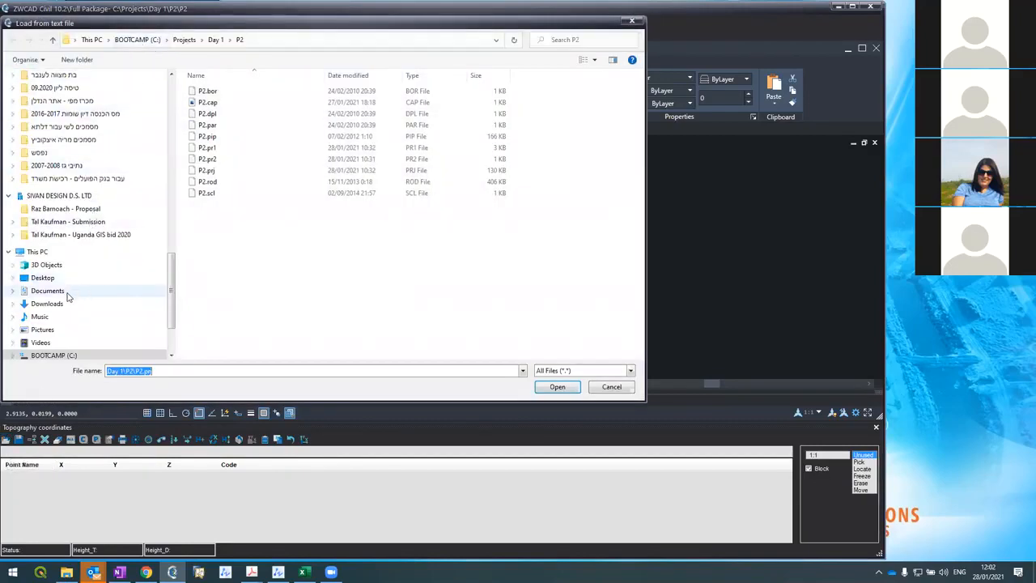
pyautogui.click(68, 294)
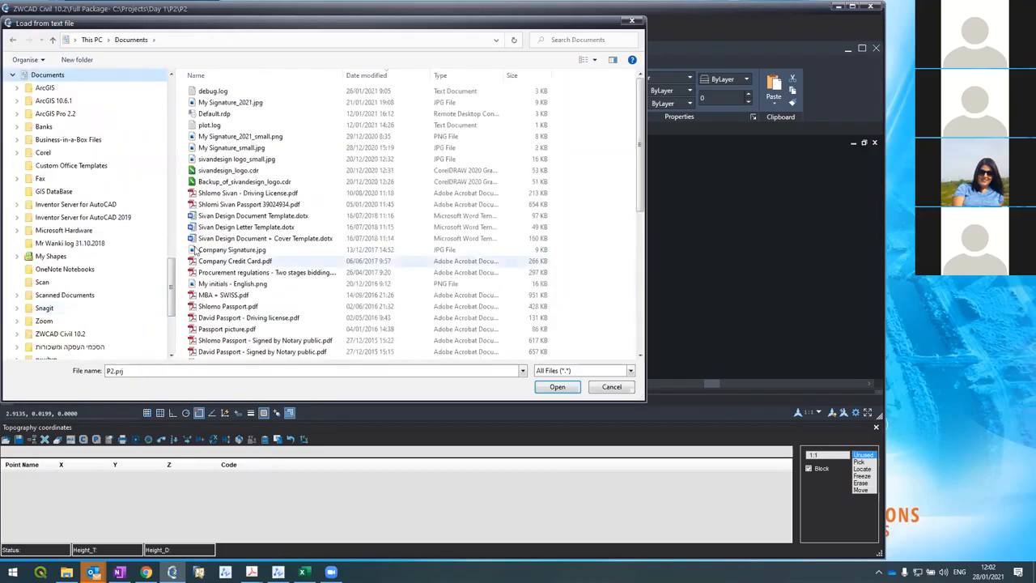
pyautogui.scroll(-5, 225, 223)
pyautogui.scroll(-3, 227, 224)
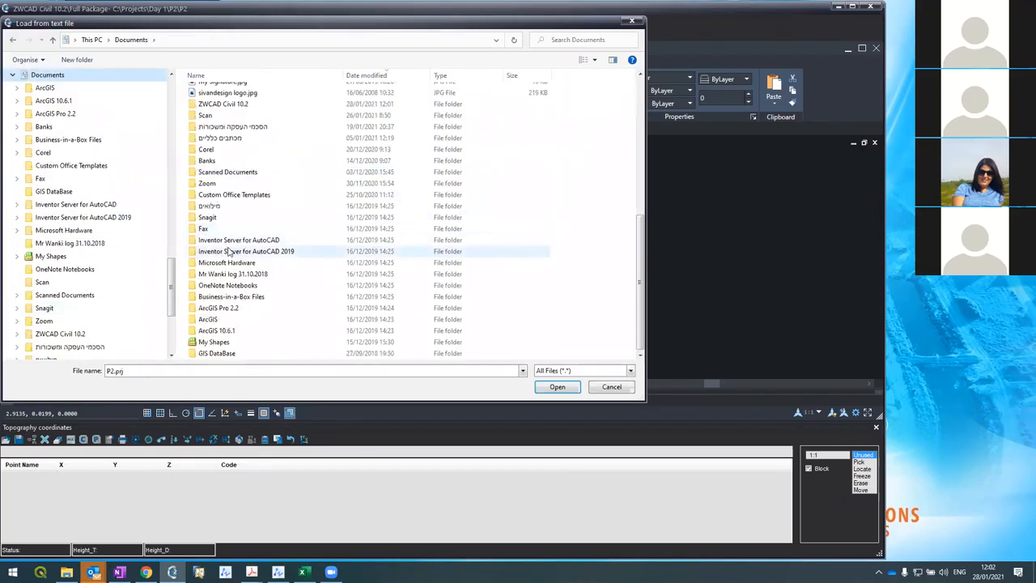
pyautogui.doubleClick(252, 104)
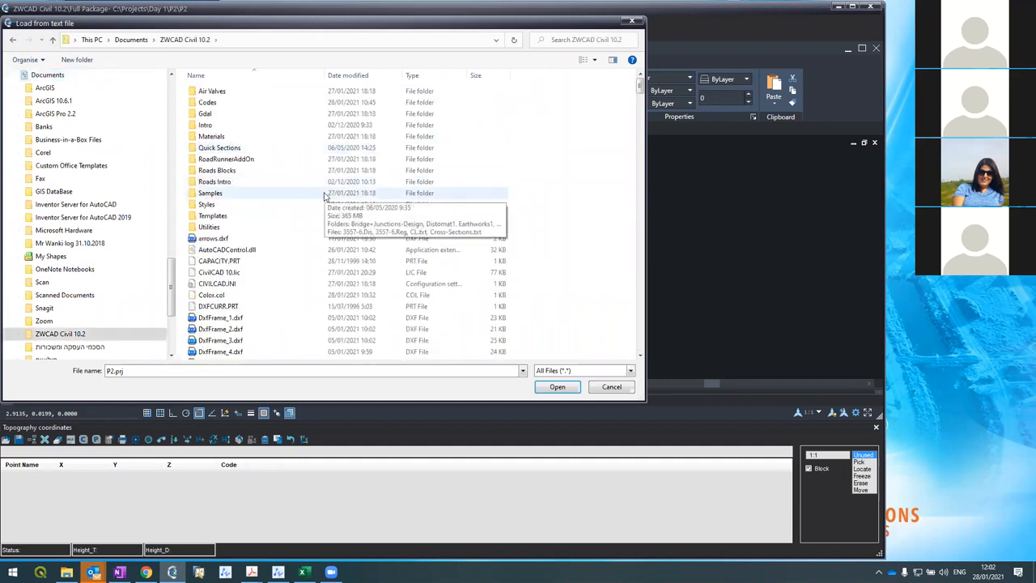
pyautogui.doubleClick(303, 192)
pyautogui.scroll(-1, 295, 170)
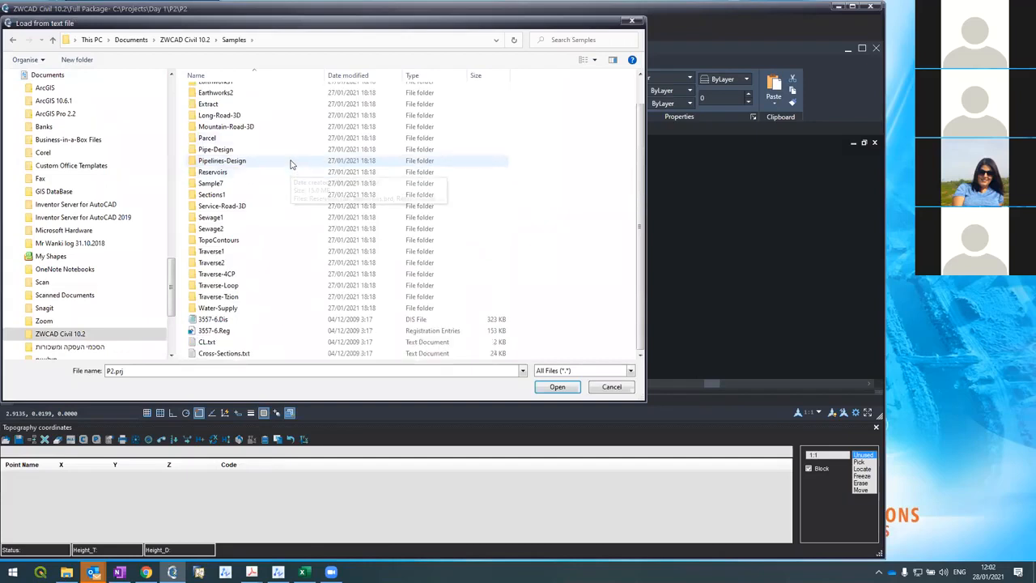
pyautogui.click(209, 334)
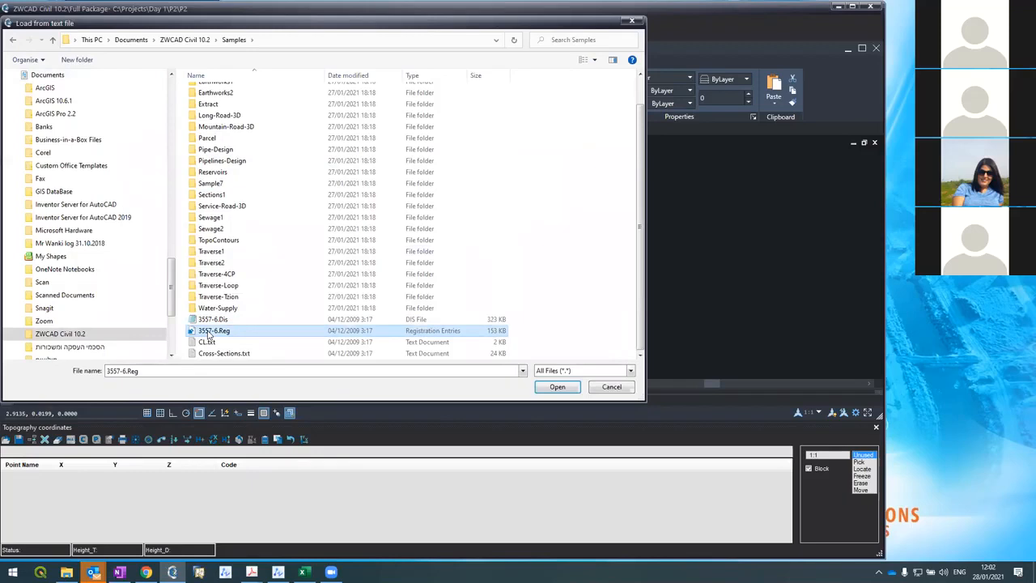
pyautogui.click(557, 387)
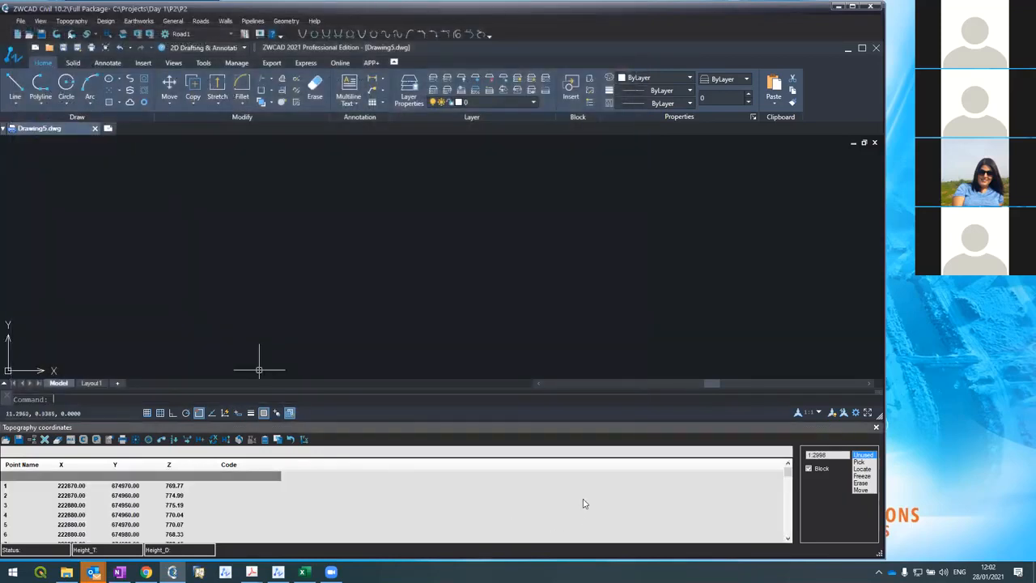
# Turn off the Block option for the coordinates and refresh the drawing to plot the survey points
pyautogui.click(808, 468)
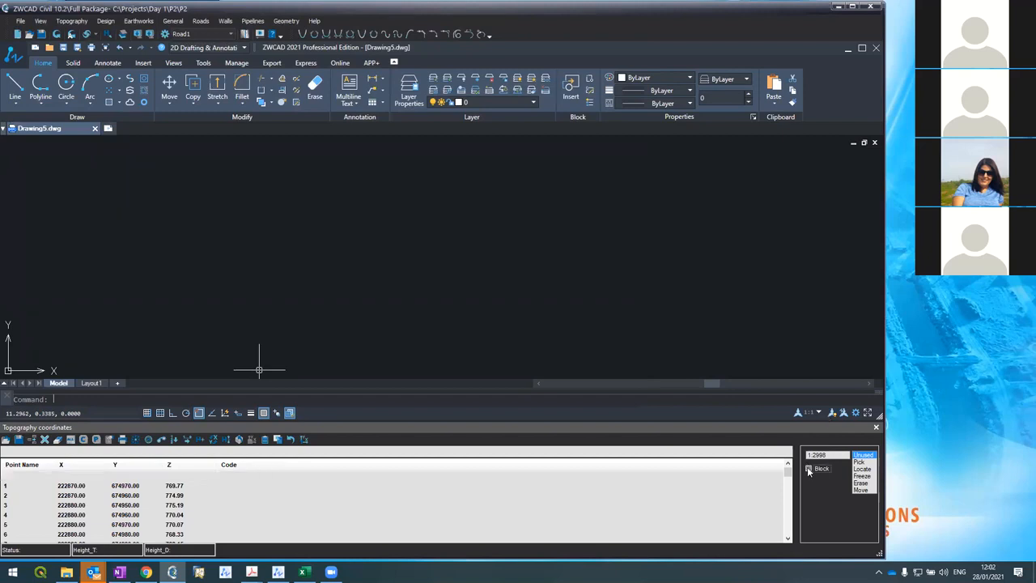
pyautogui.click(56, 34)
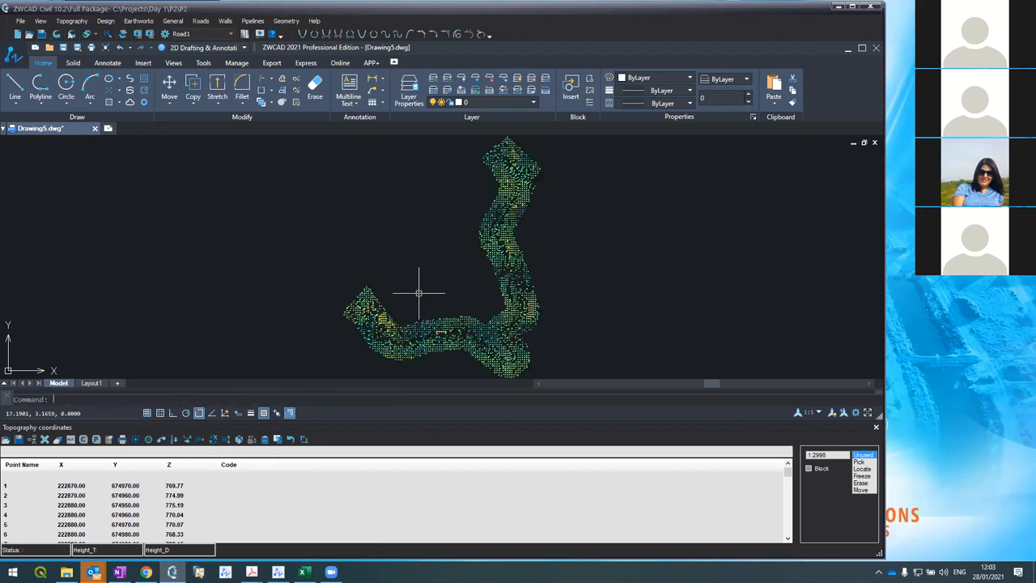
pyautogui.scroll(5, 381, 306)
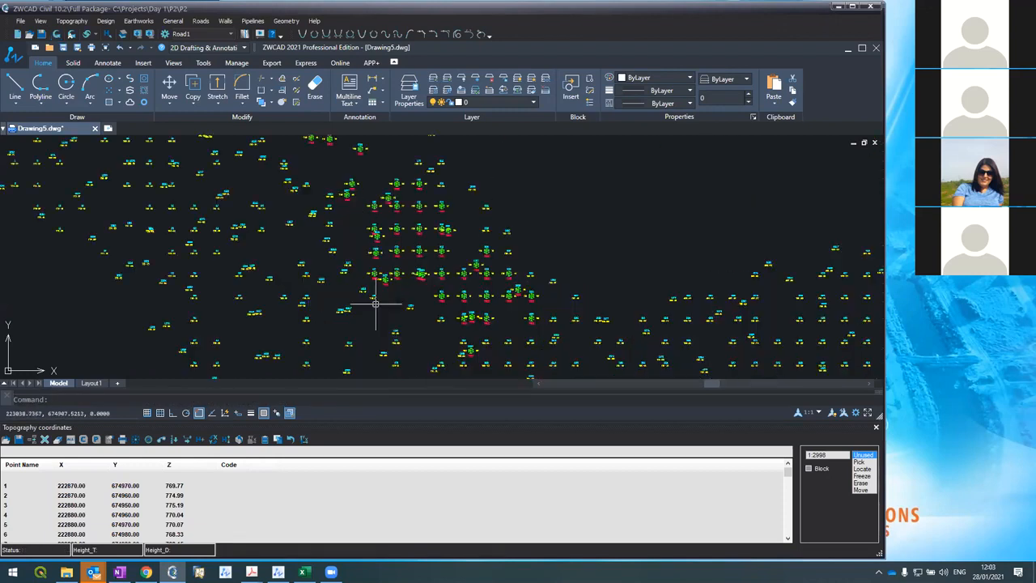
pyautogui.scroll(2, 375, 304)
pyautogui.scroll(-8, 374, 294)
pyautogui.scroll(6, 455, 246)
pyautogui.scroll(-8, 456, 247)
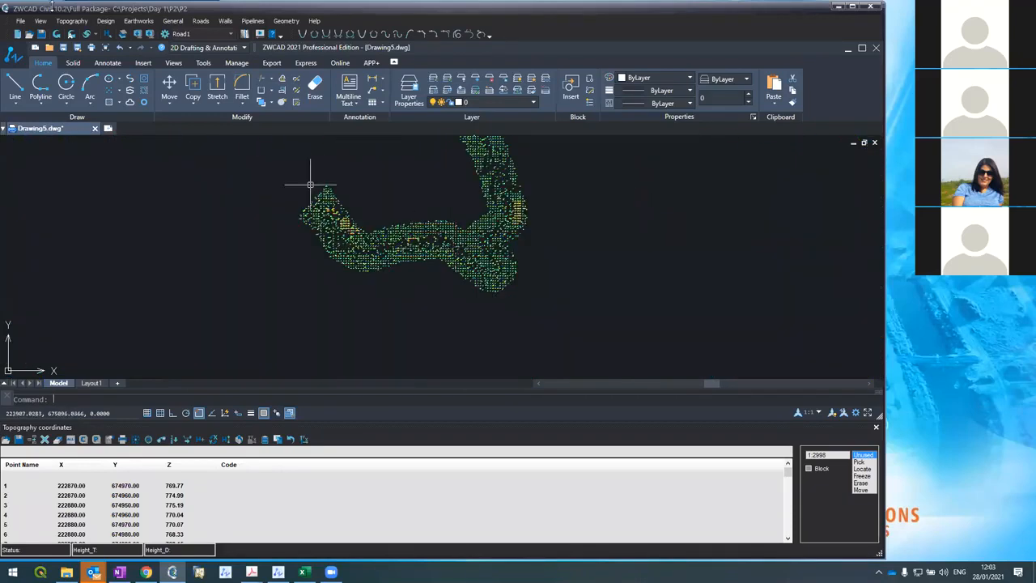
# Read the topography lines from 3557-6.Dis in the Samples folder without appending coordinates to the coordinates list
pyautogui.click(63, 22)
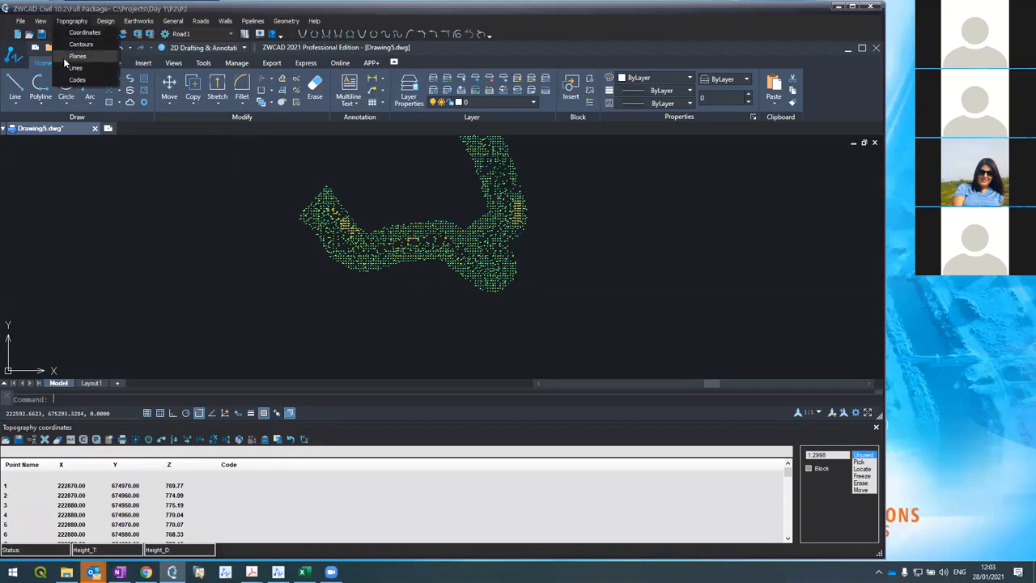
pyautogui.click(63, 62)
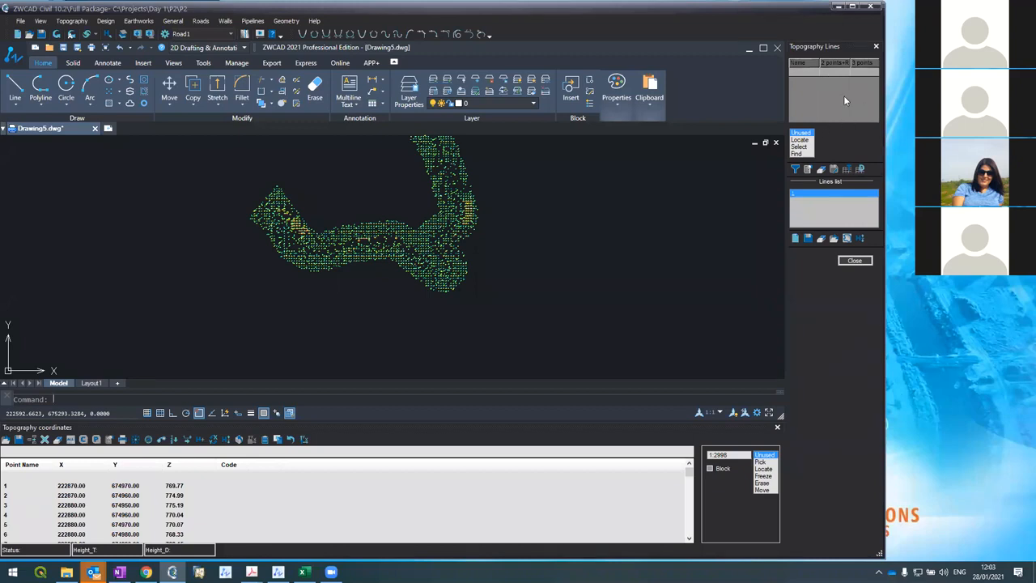
pyautogui.click(834, 239)
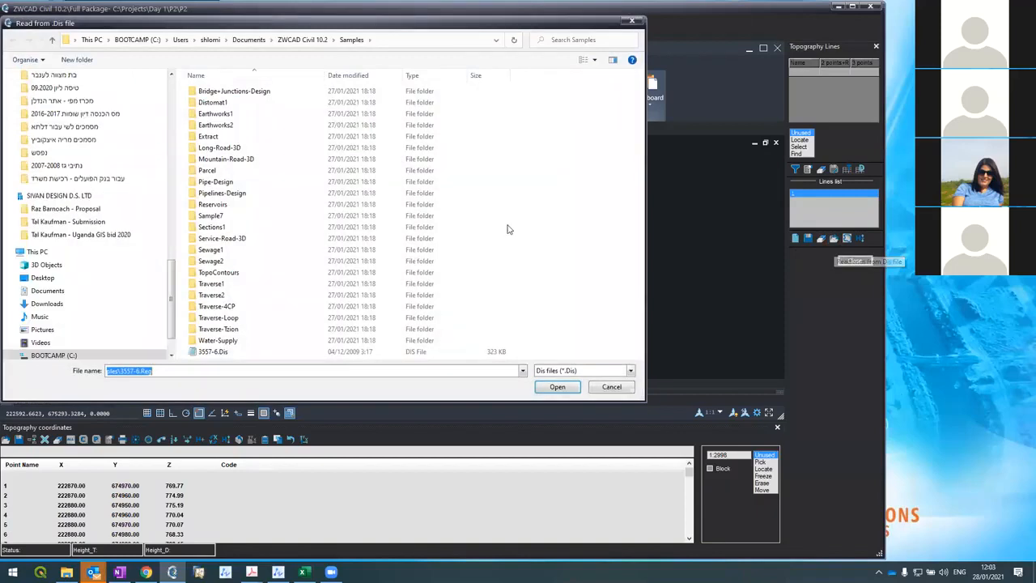
pyautogui.doubleClick(208, 353)
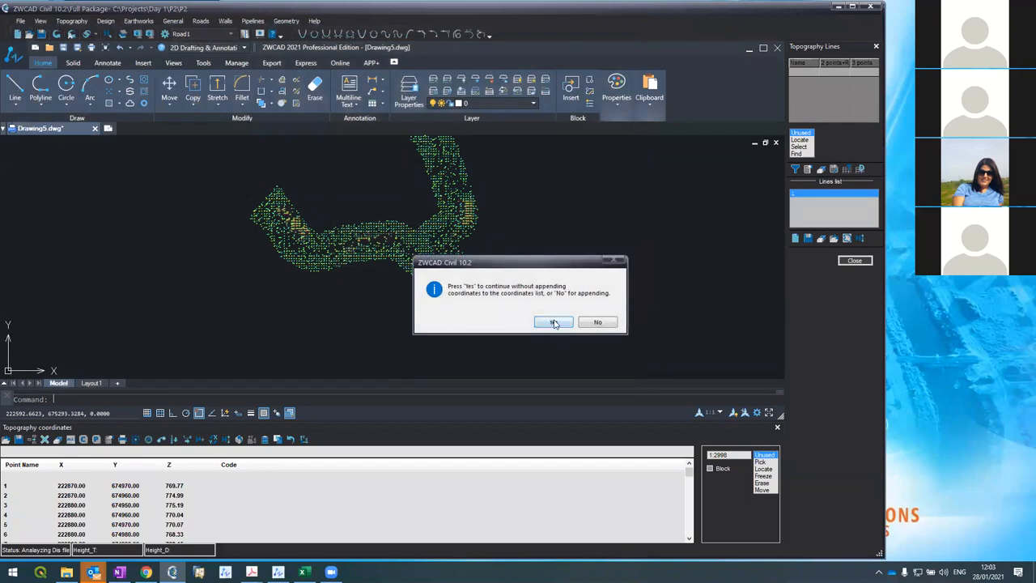
pyautogui.click(555, 323)
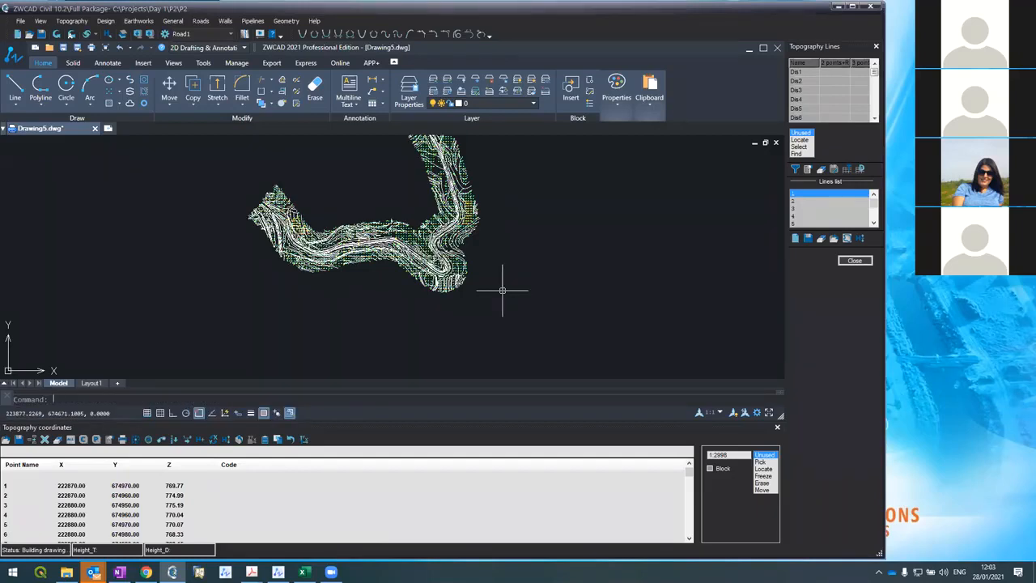
# Examine the imported breaklines and how they run through the survey points along the road strip
pyautogui.scroll(2, 113, 206)
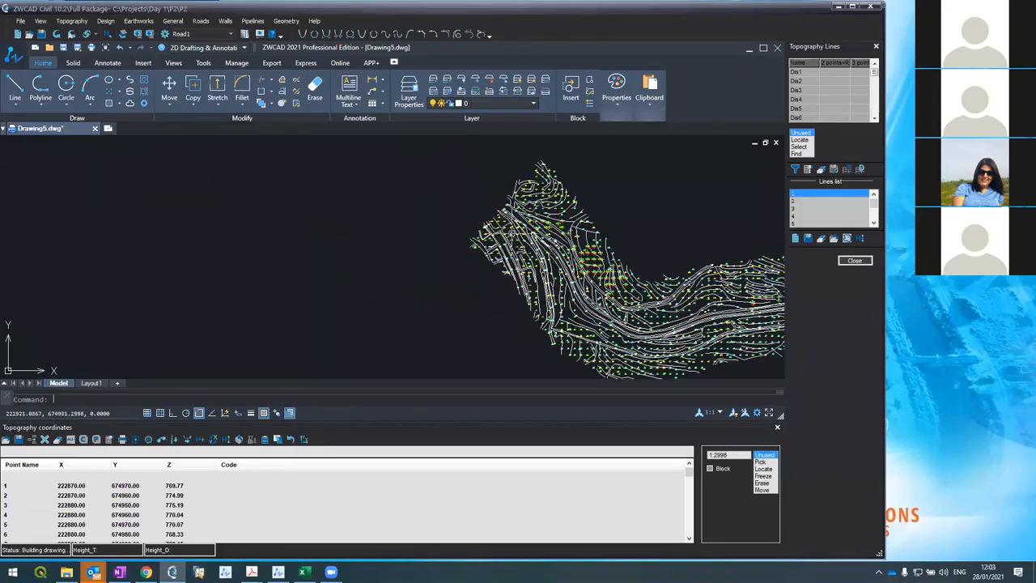
pyautogui.scroll(3, 510, 235)
pyautogui.scroll(-3, 512, 235)
pyautogui.scroll(-2, 462, 224)
pyautogui.scroll(3, 439, 231)
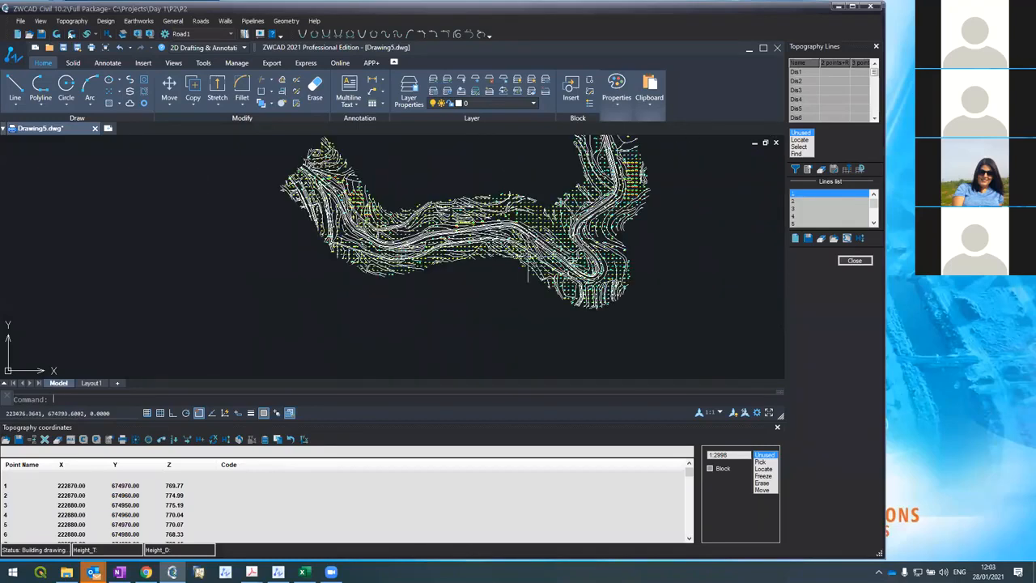
pyautogui.scroll(5, 526, 243)
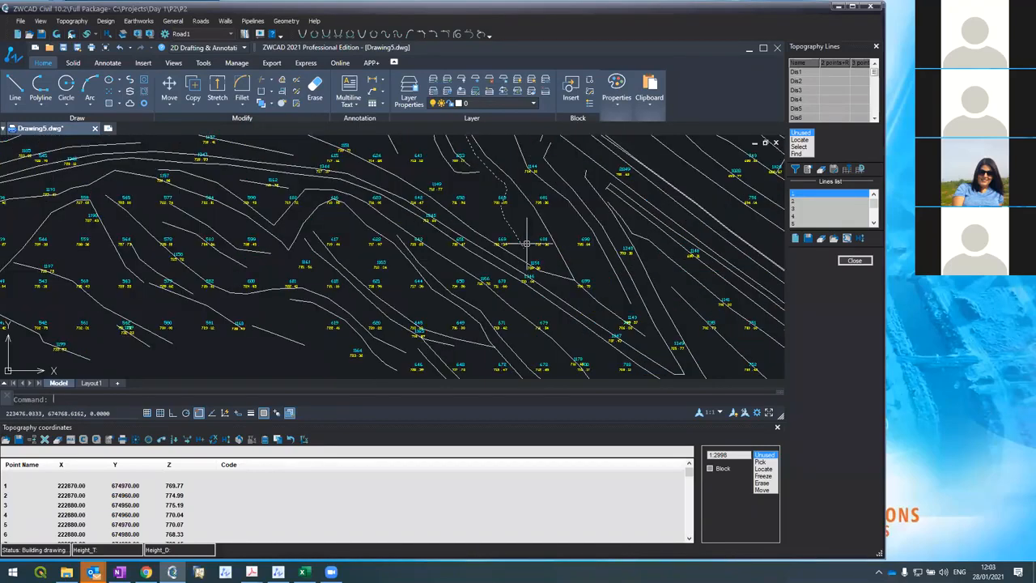
pyautogui.scroll(-4, 525, 243)
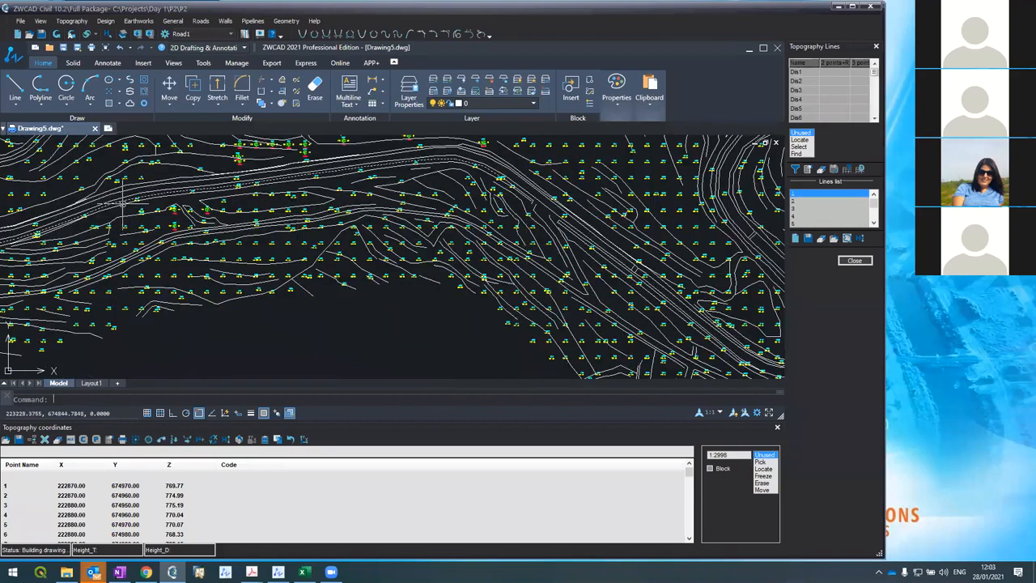
pyautogui.scroll(3, 119, 202)
pyautogui.scroll(1, 120, 202)
pyautogui.scroll(-3, 144, 203)
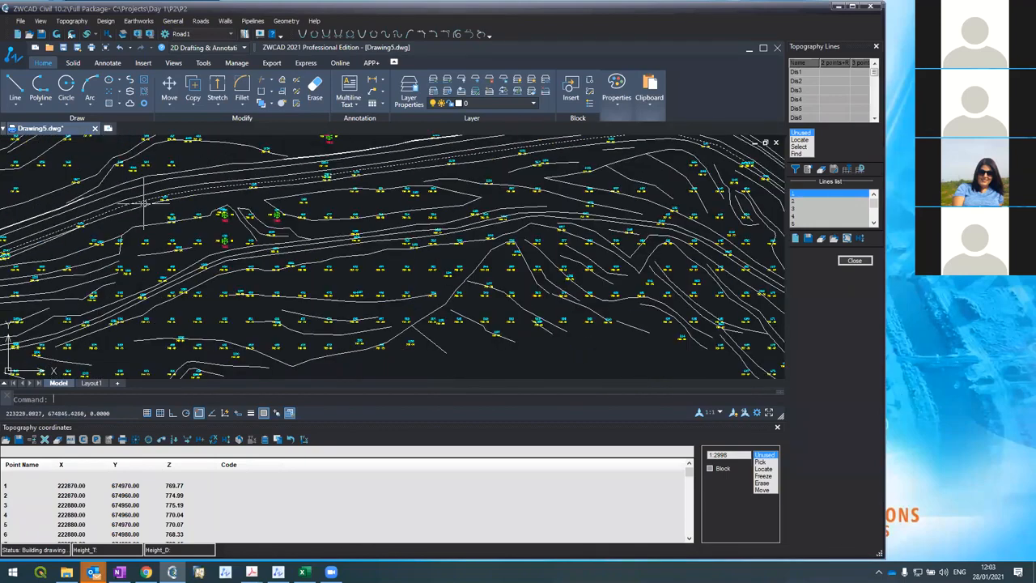
pyautogui.scroll(-6, 144, 203)
# Generate topography contours over the drawing extents with the interval set to 0.5
pyautogui.click(60, 21)
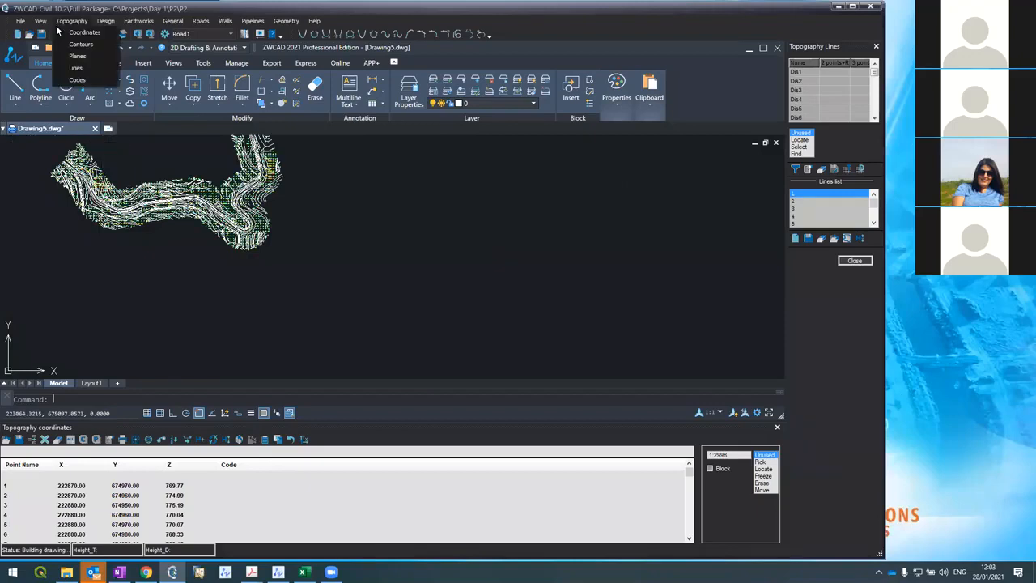
pyautogui.click(63, 46)
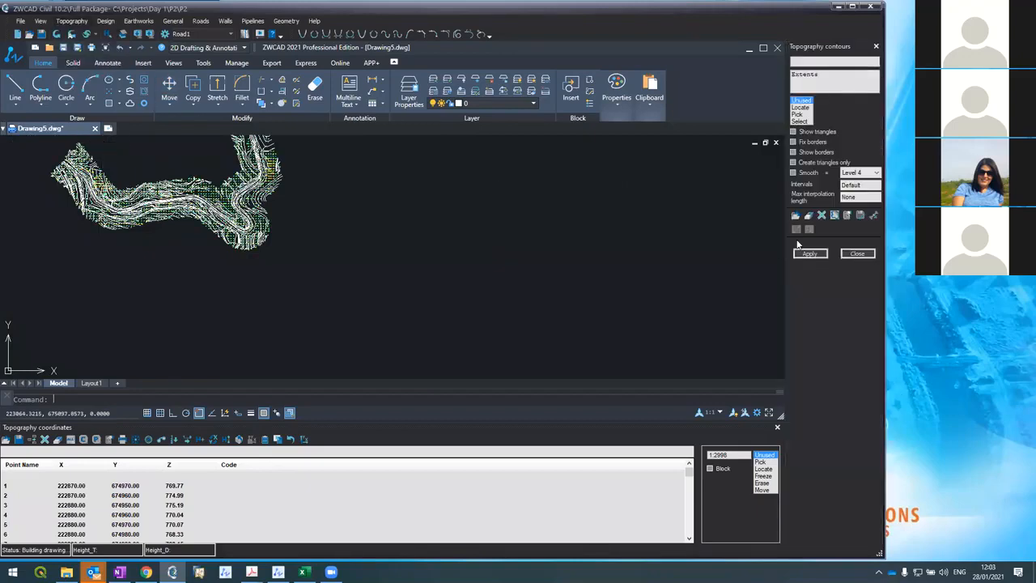
pyautogui.doubleClick(849, 184)
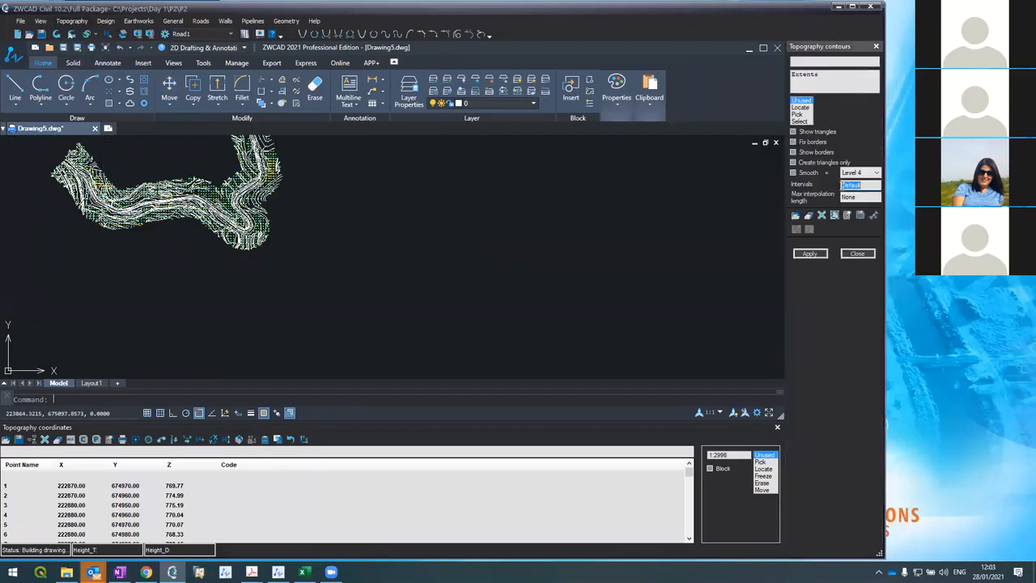
pyautogui.write('0.5')
pyautogui.click(805, 254)
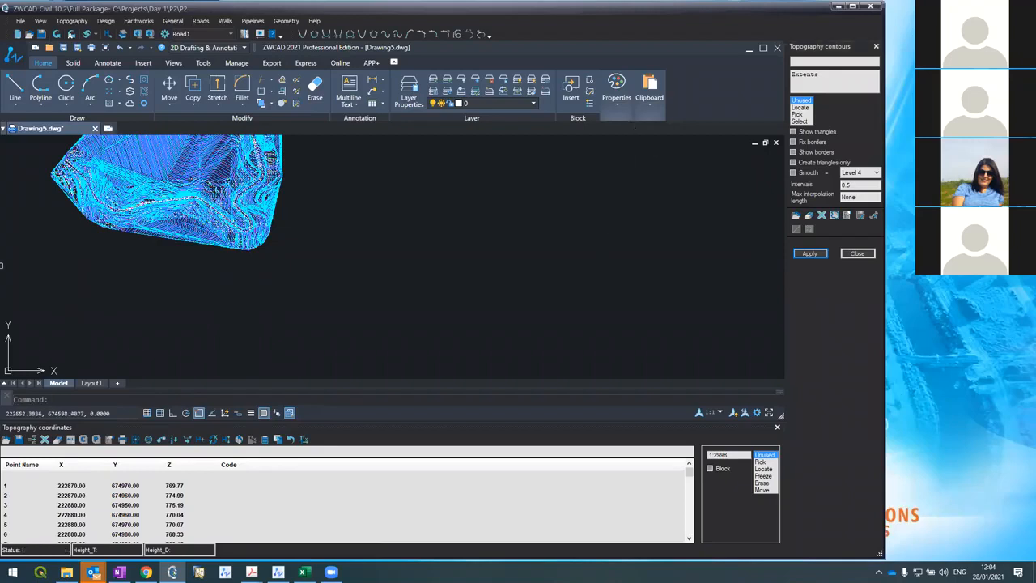
# Examine the contours along the road breaklines and in the unsurveyed areas outside the point strip
pyautogui.scroll(-5, 175, 357)
pyautogui.scroll(5, 175, 357)
pyautogui.scroll(2, 148, 300)
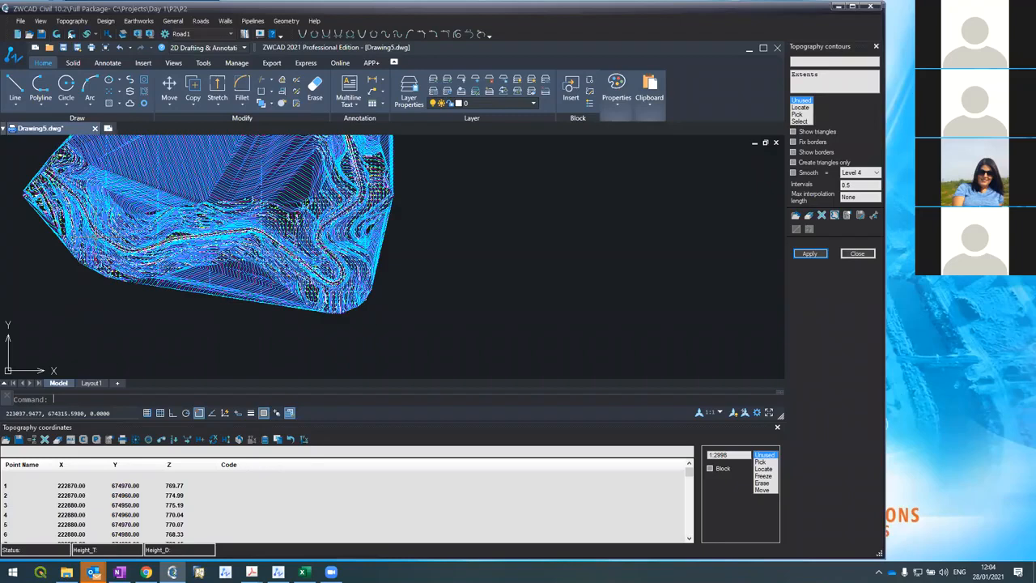
pyautogui.scroll(3, 133, 243)
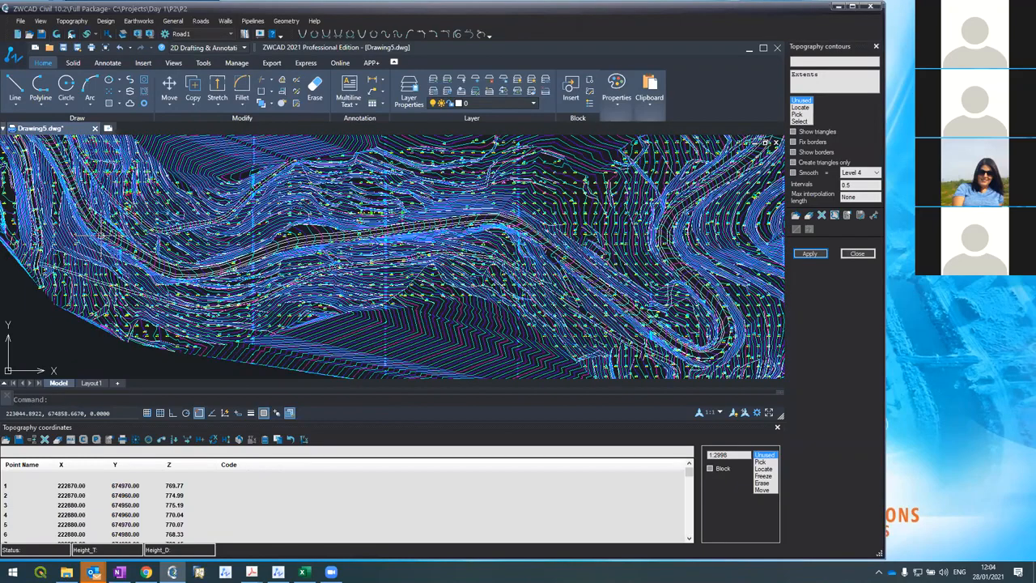
pyautogui.scroll(5, 361, 171)
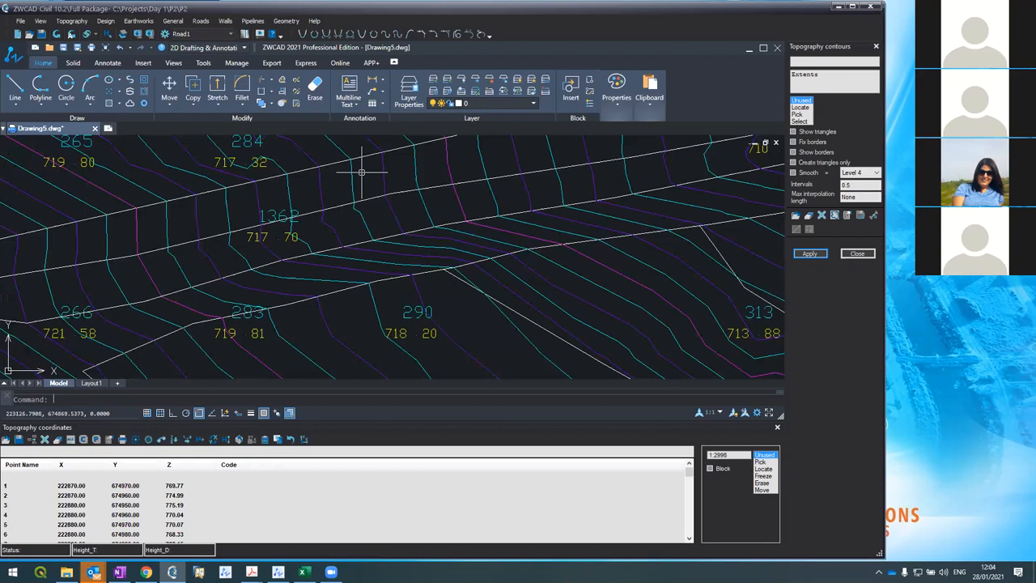
pyautogui.scroll(-5, 217, 285)
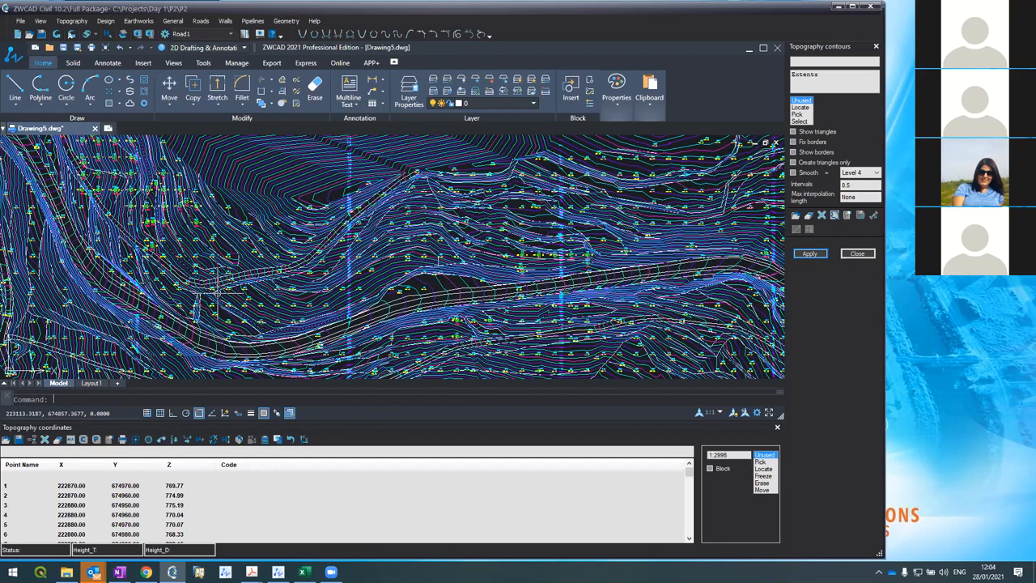
pyautogui.scroll(-5, 217, 284)
pyautogui.scroll(6, 364, 283)
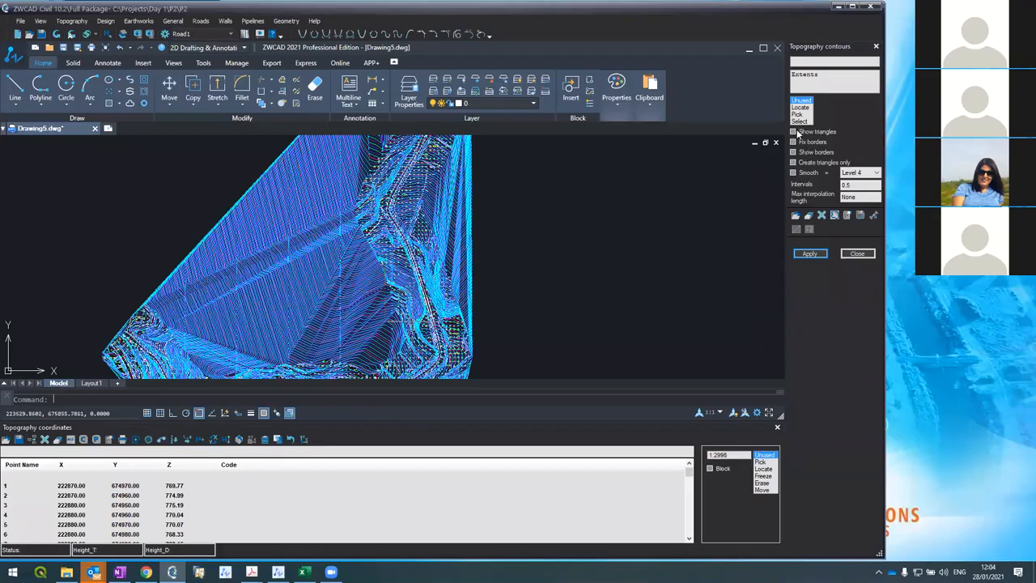
# Turn on the display of triangles and regenerate the contours at the 0.5 interval
pyautogui.click(809, 253)
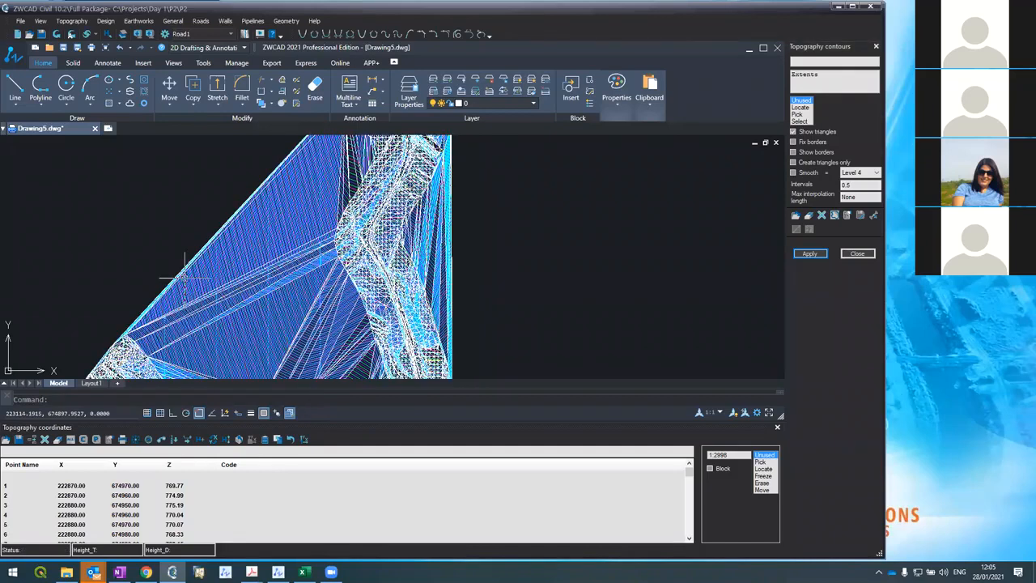
pyautogui.scroll(2, 436, 227)
pyautogui.moveTo(436, 227); pyautogui.dragTo(293, 286, button='middle')
pyautogui.scroll(-5, 293, 287)
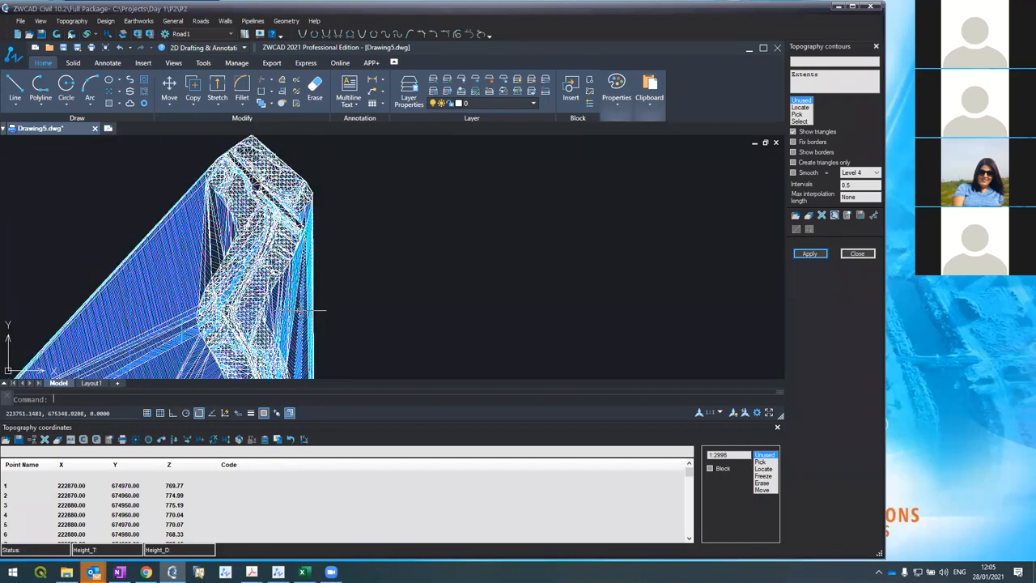
pyautogui.scroll(2, 203, 353)
pyautogui.scroll(4, 214, 308)
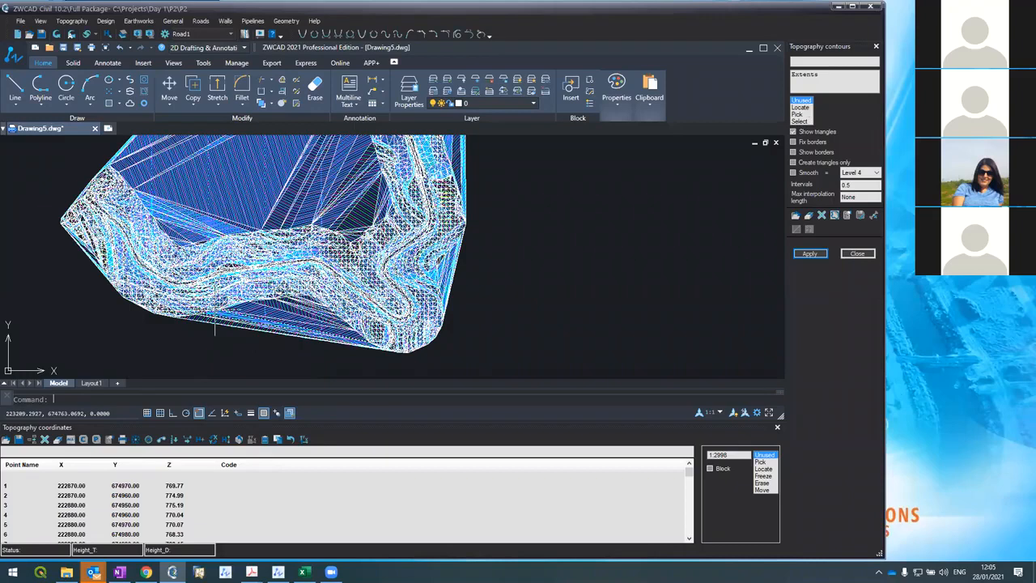
pyautogui.scroll(3, 214, 328)
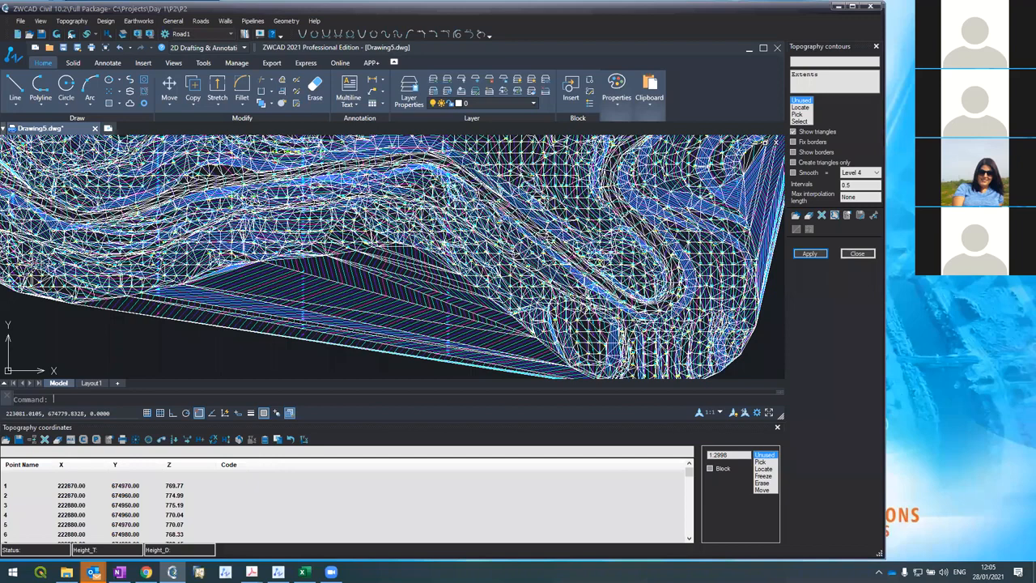
pyautogui.moveTo(340, 162); pyautogui.dragTo(550, 356, button='middle')
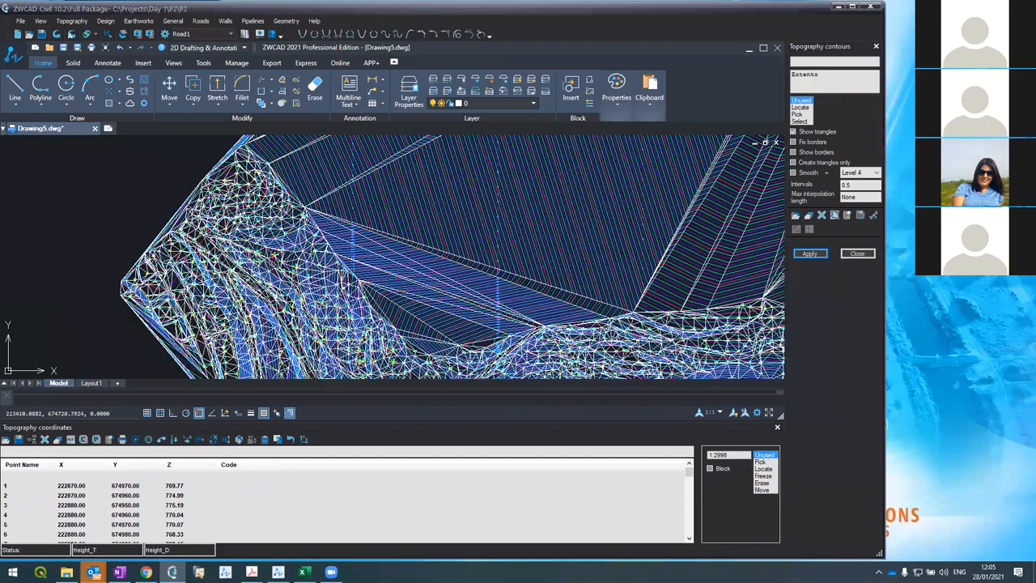
# Examine the triangles along the edges of the survey strip and the long triangles spanning the unsurveyed areas between its bends
pyautogui.scroll(5, 316, 199)
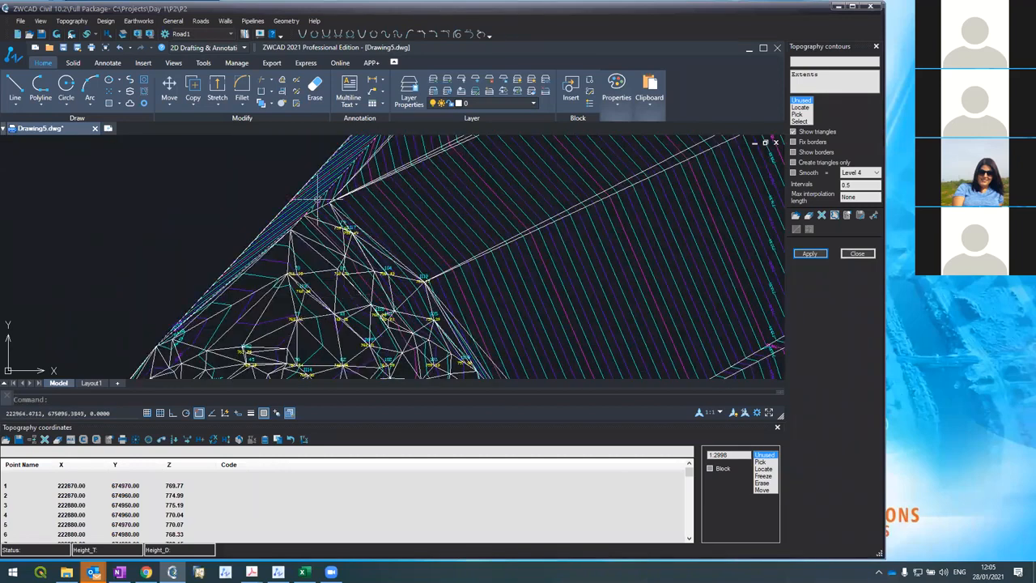
pyautogui.scroll(-2, 318, 199)
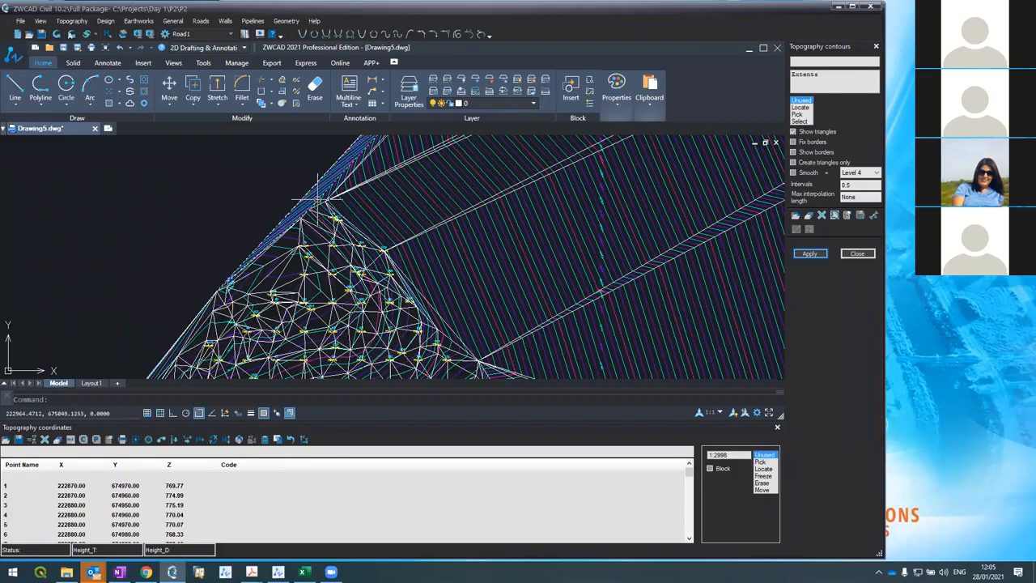
pyautogui.scroll(-1, 317, 197)
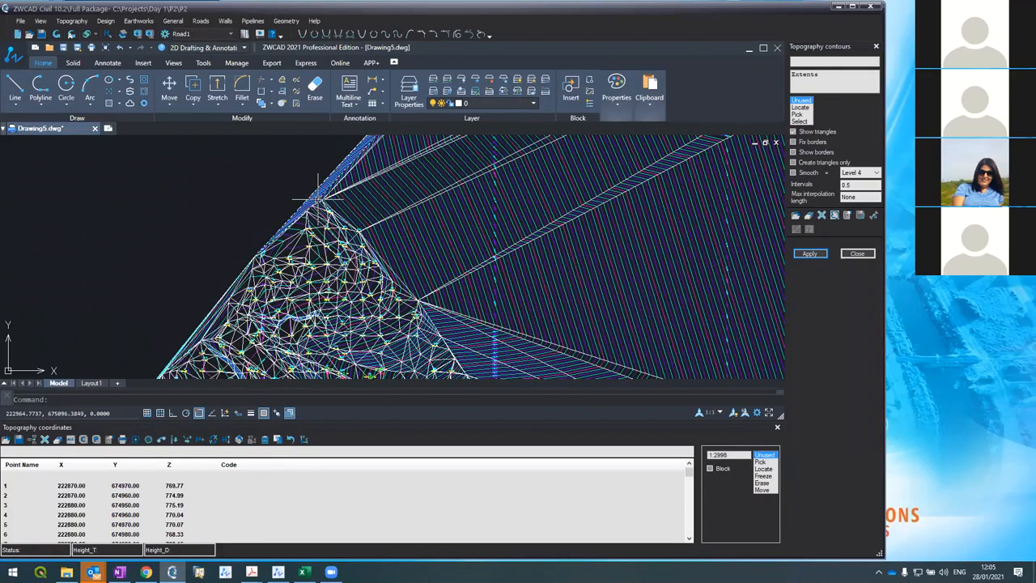
pyautogui.scroll(3, 318, 197)
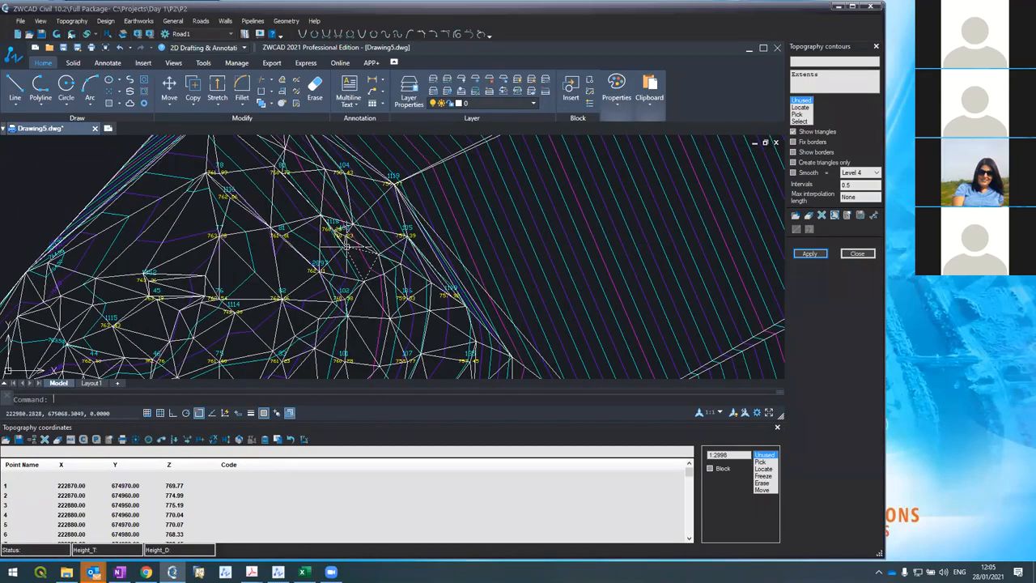
pyautogui.scroll(-3, 347, 241)
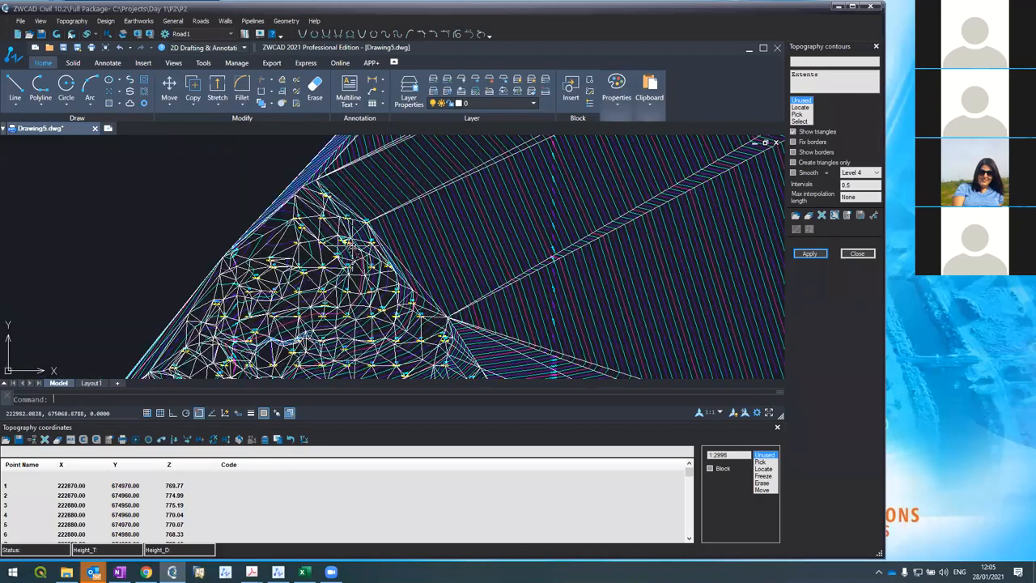
pyautogui.scroll(-3, 334, 279)
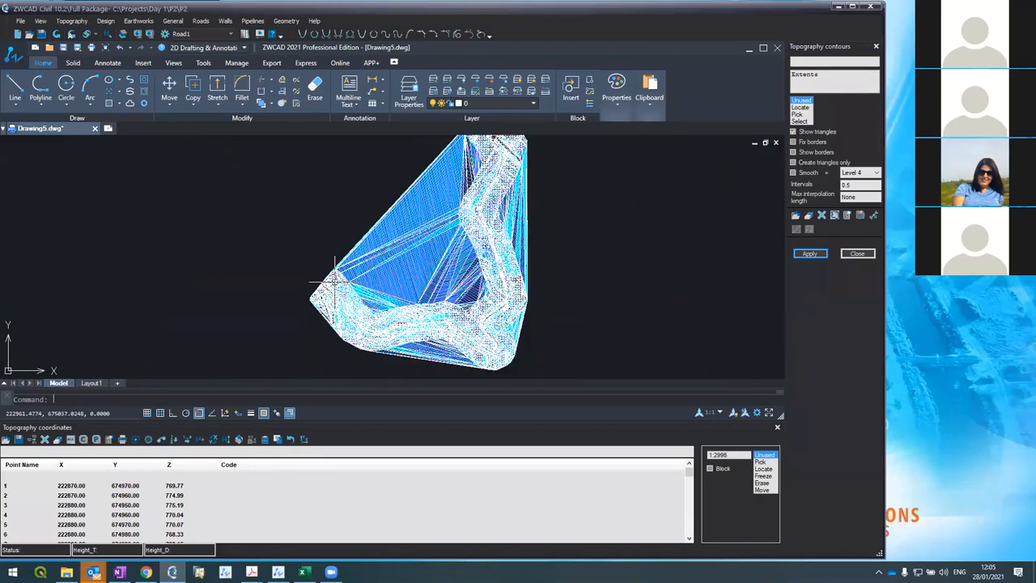
pyautogui.scroll(2, 334, 279)
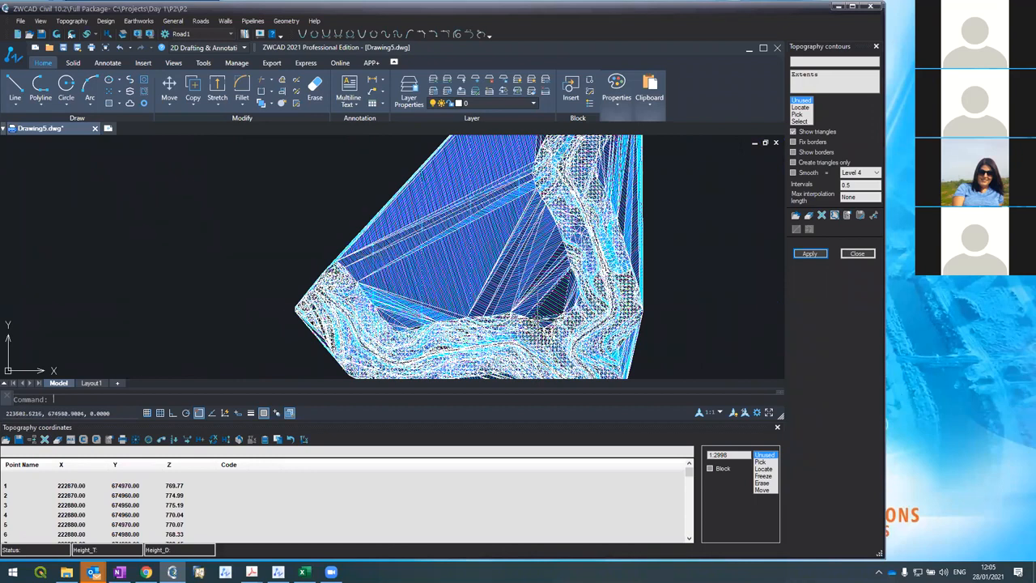
pyautogui.scroll(2, 538, 311)
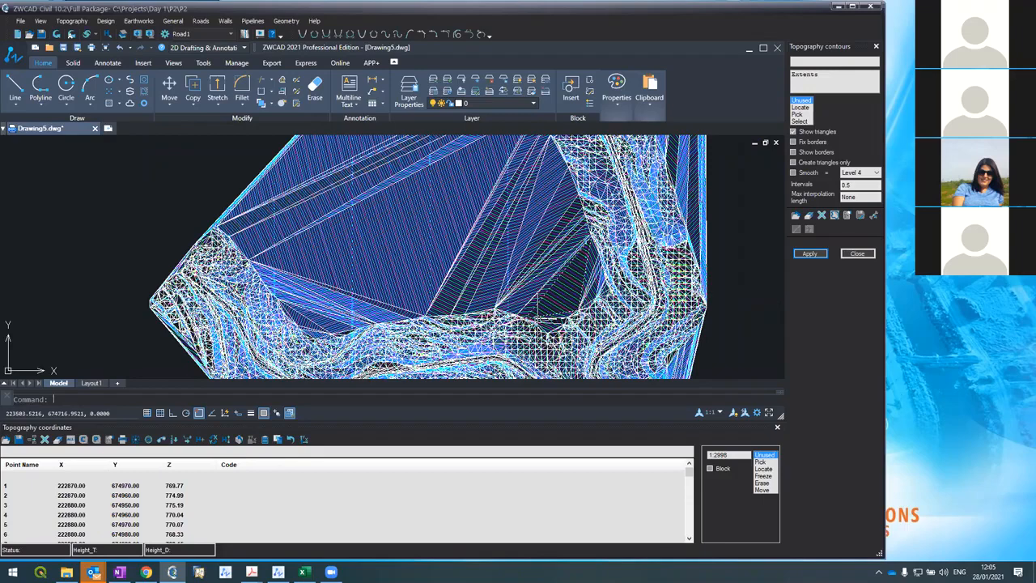
pyautogui.scroll(2, 537, 314)
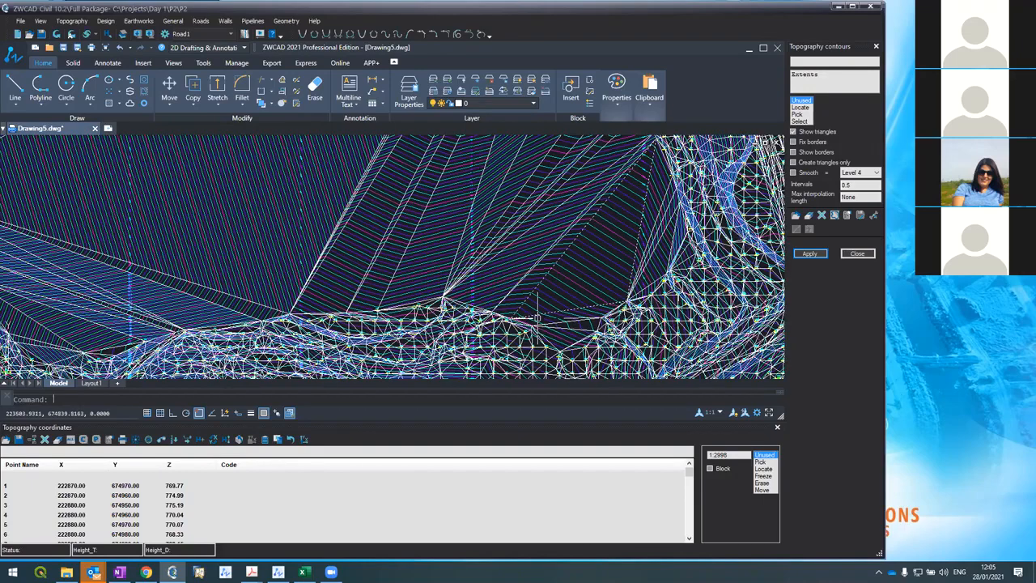
pyautogui.scroll(3, 536, 318)
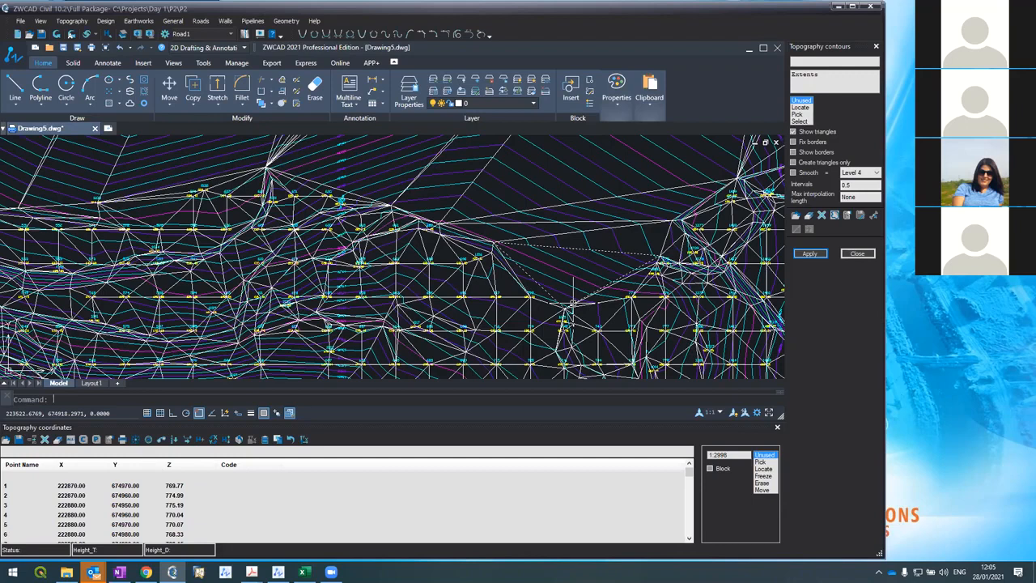
# Set the maximum interpolation length to 70 and regenerate the contours and triangles over the drawing extents
pyautogui.click(846, 198)
pyautogui.doubleClick(847, 197)
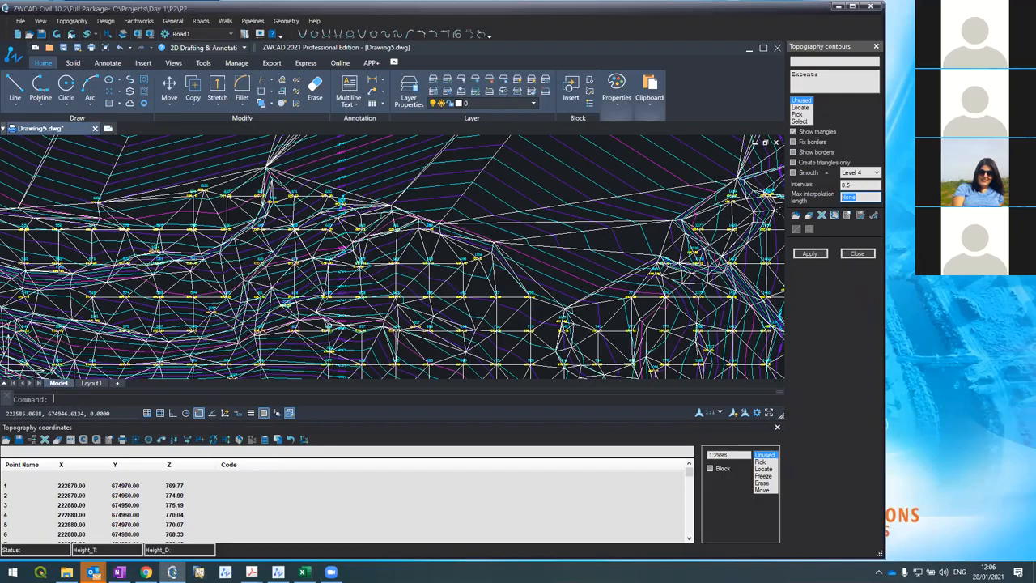
pyautogui.write('70')
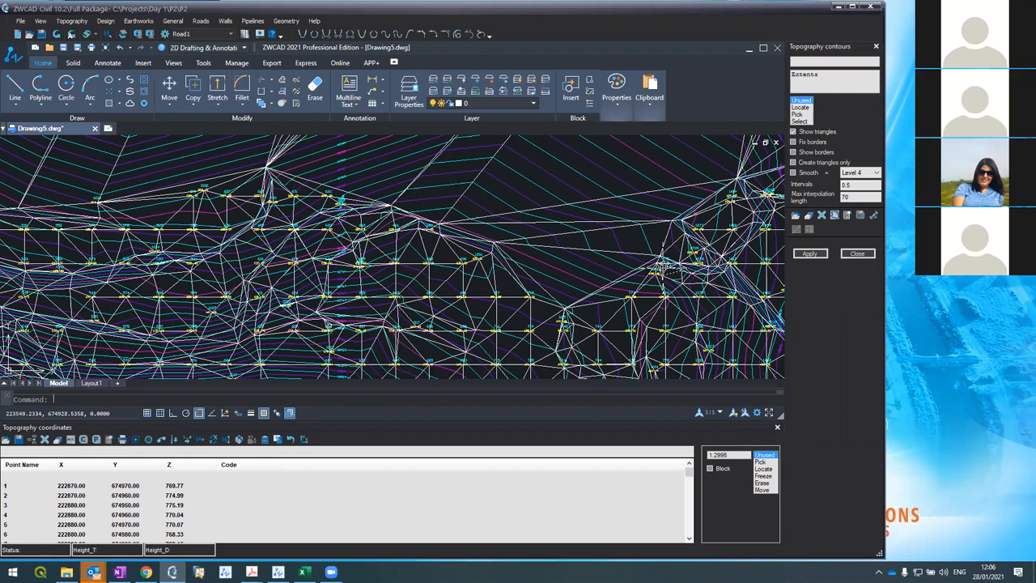
pyautogui.scroll(2, 379, 358)
pyautogui.scroll(2, 379, 360)
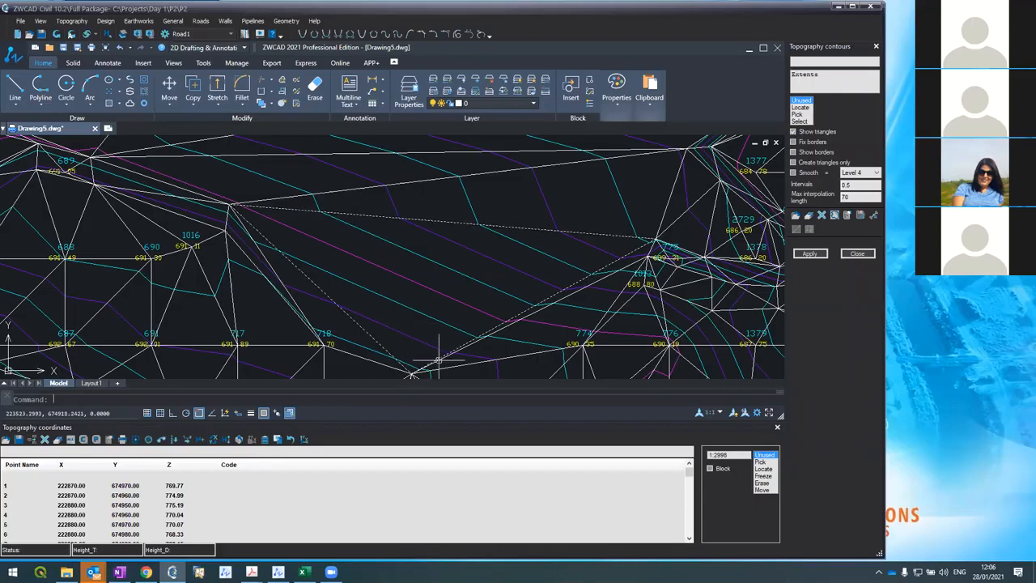
pyautogui.scroll(-2, 438, 360)
pyautogui.scroll(-2, 438, 363)
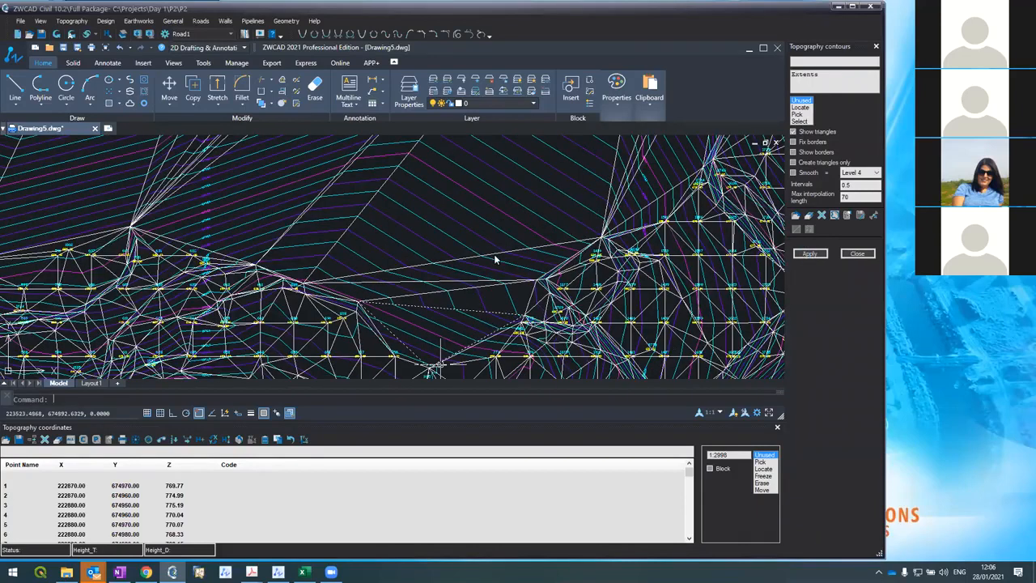
pyautogui.scroll(-2, 496, 258)
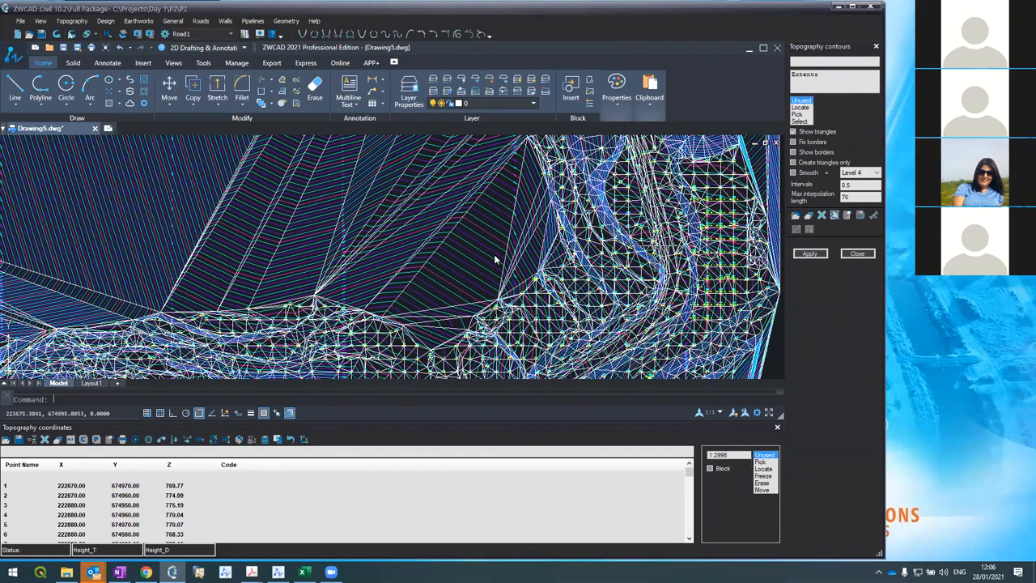
pyautogui.press('Return')
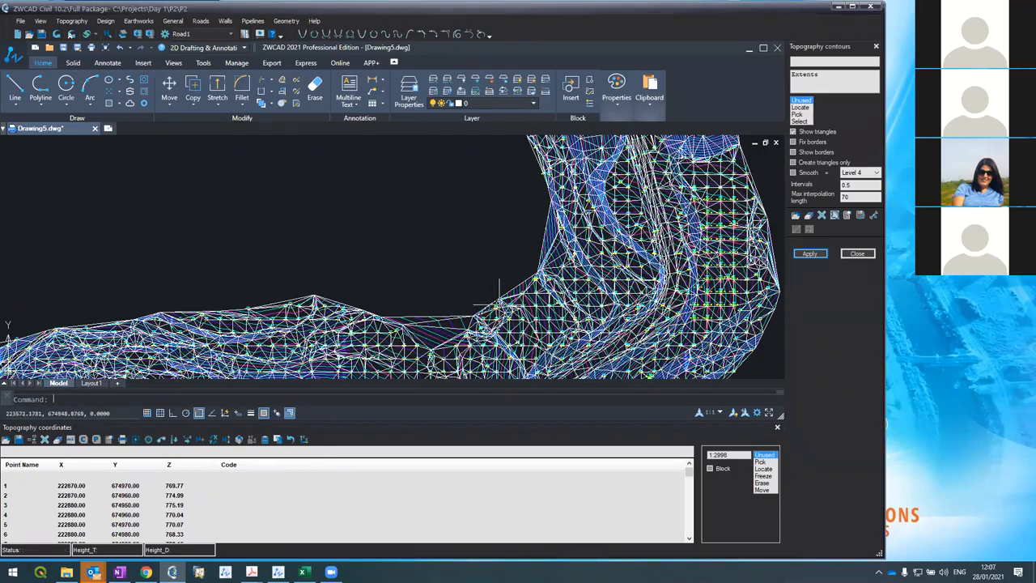
# Examine the regenerated triangulation and contours along the outer boundary of the road strip and around its bends
pyautogui.scroll(-5, 499, 305)
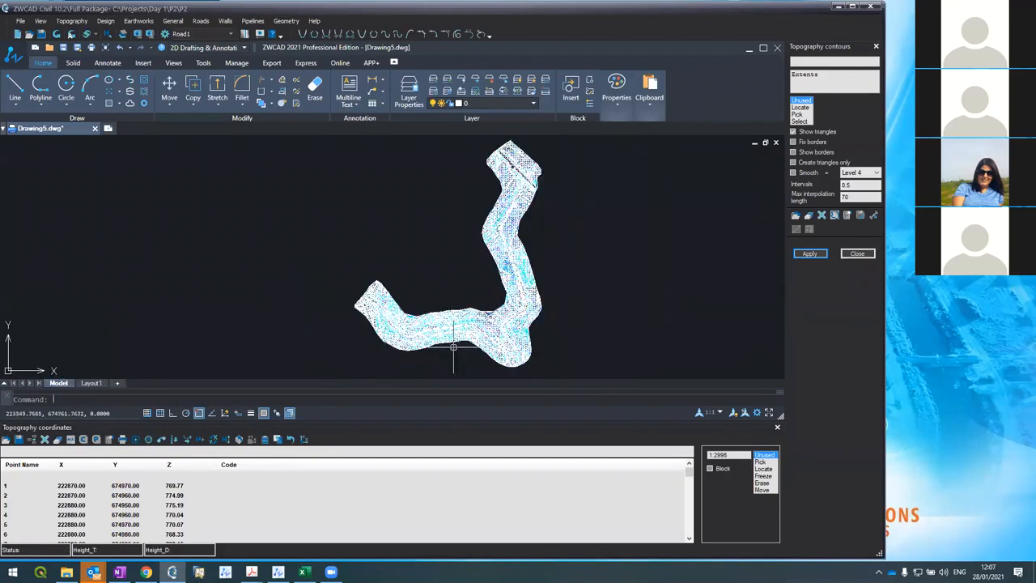
pyautogui.scroll(3, 452, 347)
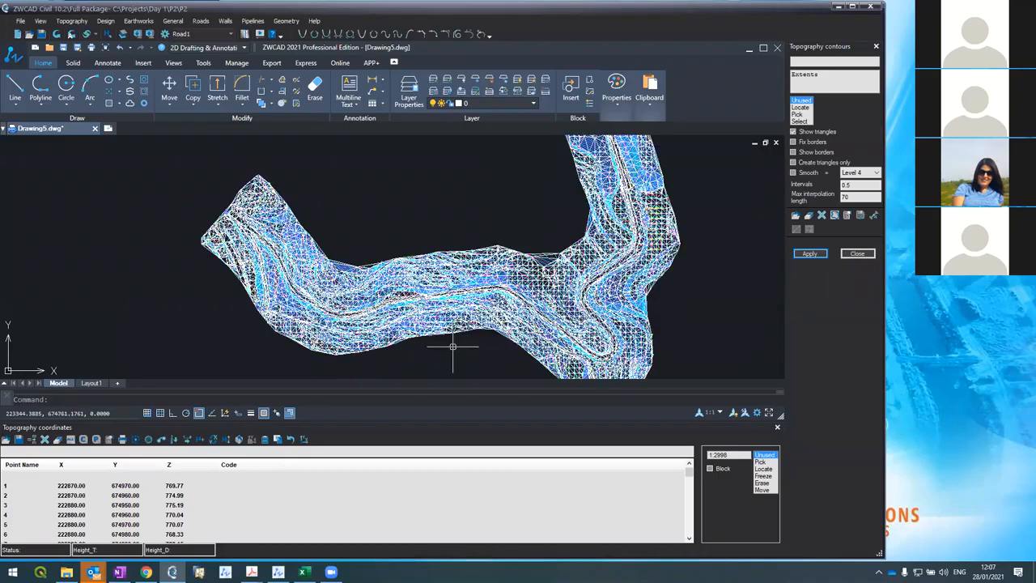
pyautogui.scroll(5, 452, 347)
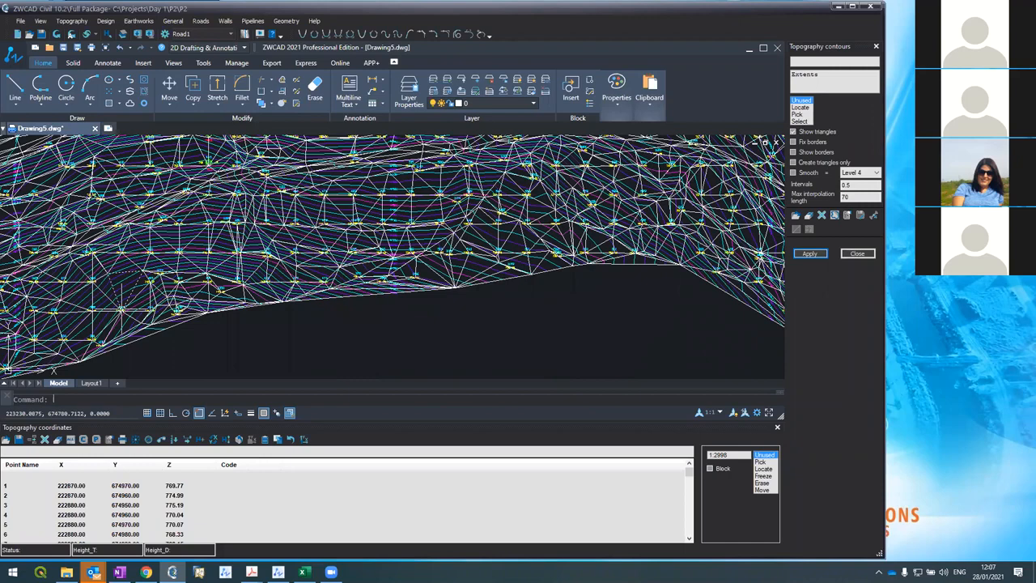
pyautogui.scroll(-5, 393, 256)
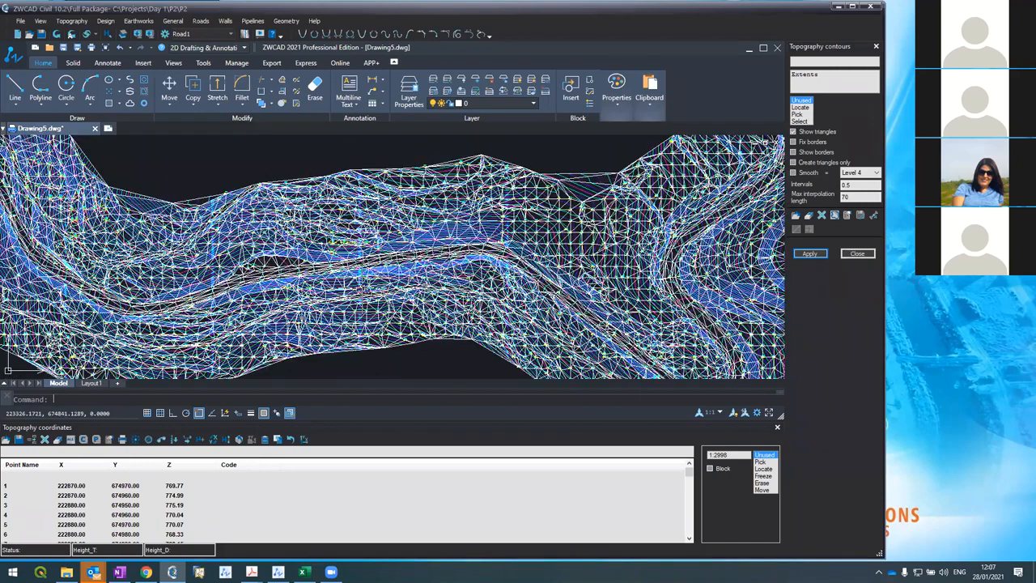
pyautogui.moveTo(124, 302); pyautogui.dragTo(497, 351, button='middle')
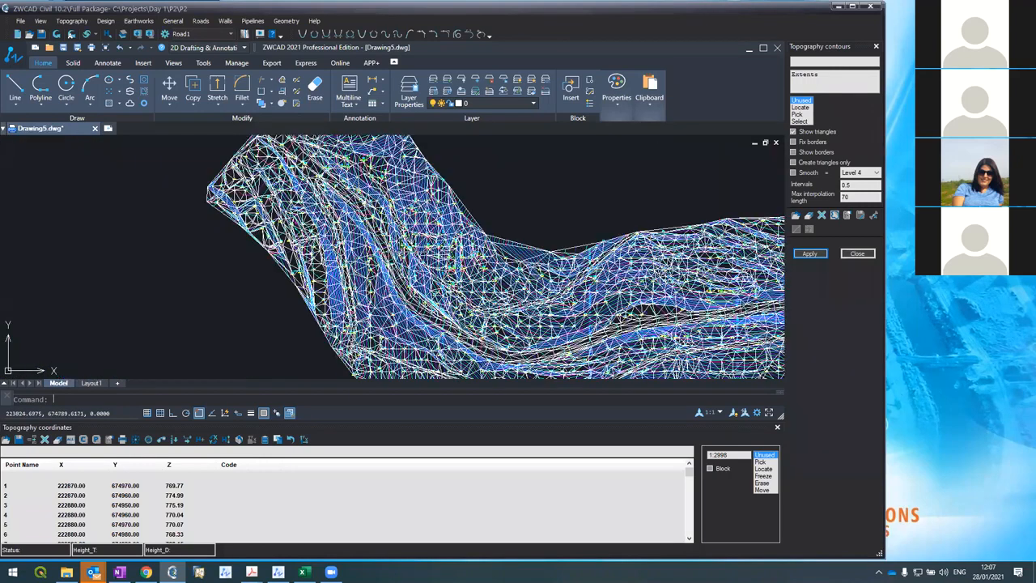
pyautogui.scroll(-3, 464, 283)
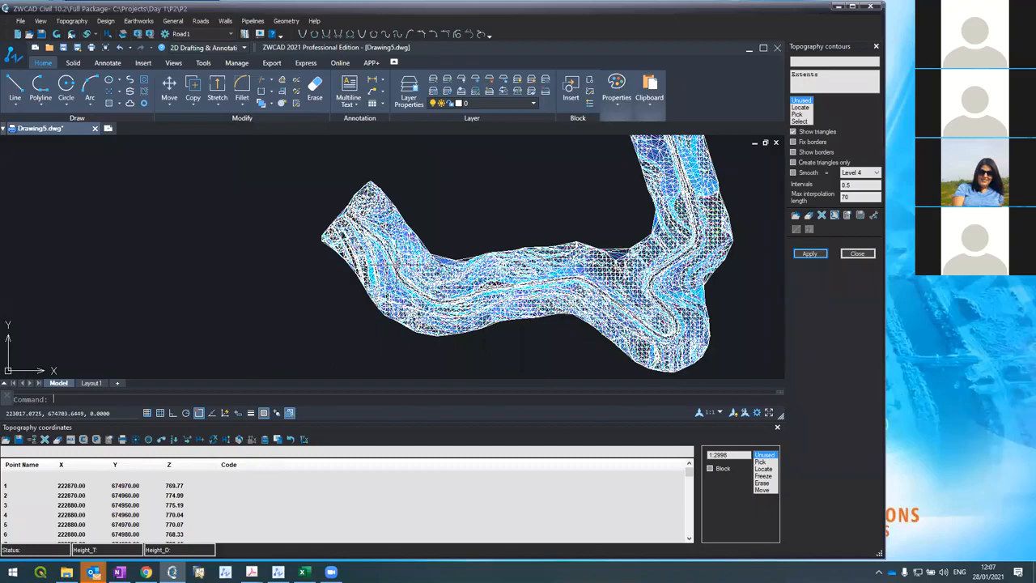
pyautogui.scroll(-2, 389, 279)
pyautogui.scroll(5, 485, 160)
pyautogui.scroll(-5, 486, 160)
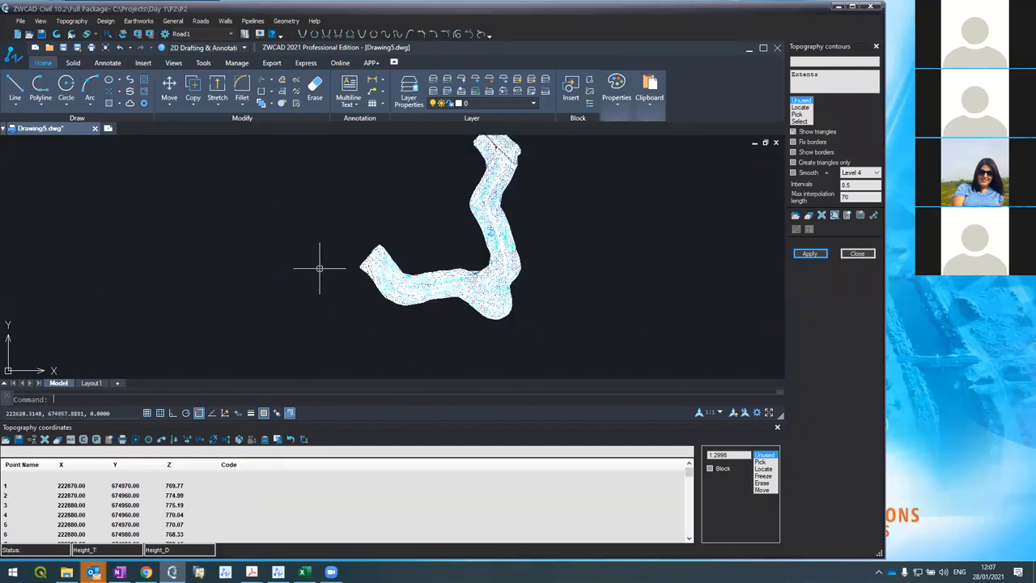
pyautogui.scroll(4, 431, 305)
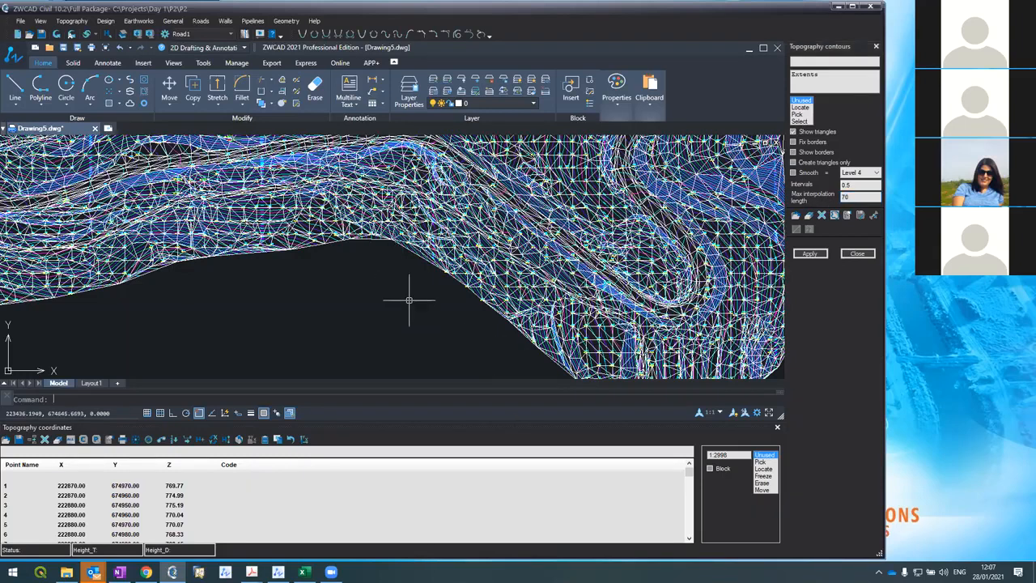
pyautogui.scroll(-1, 409, 300)
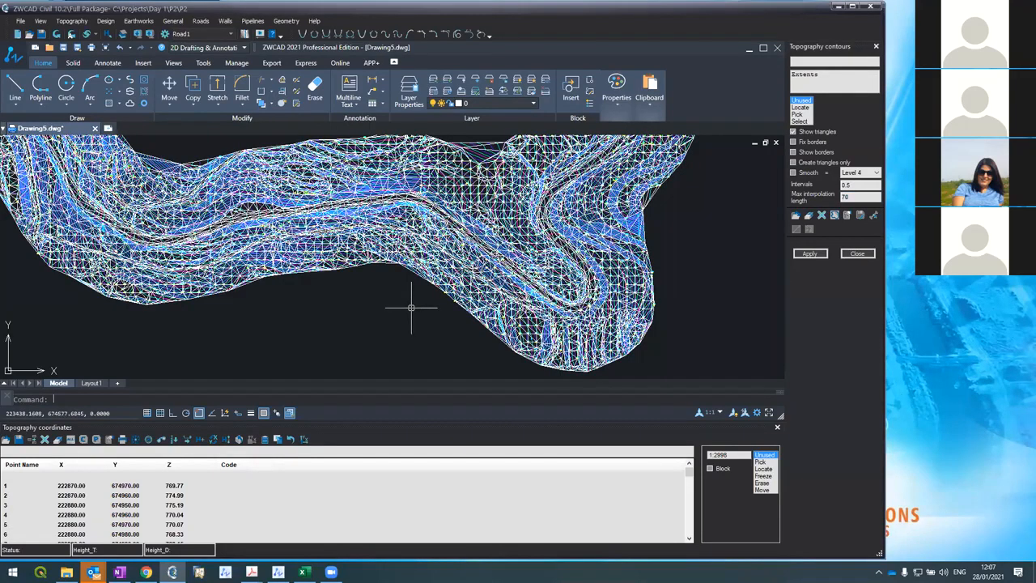
pyautogui.scroll(1, 411, 308)
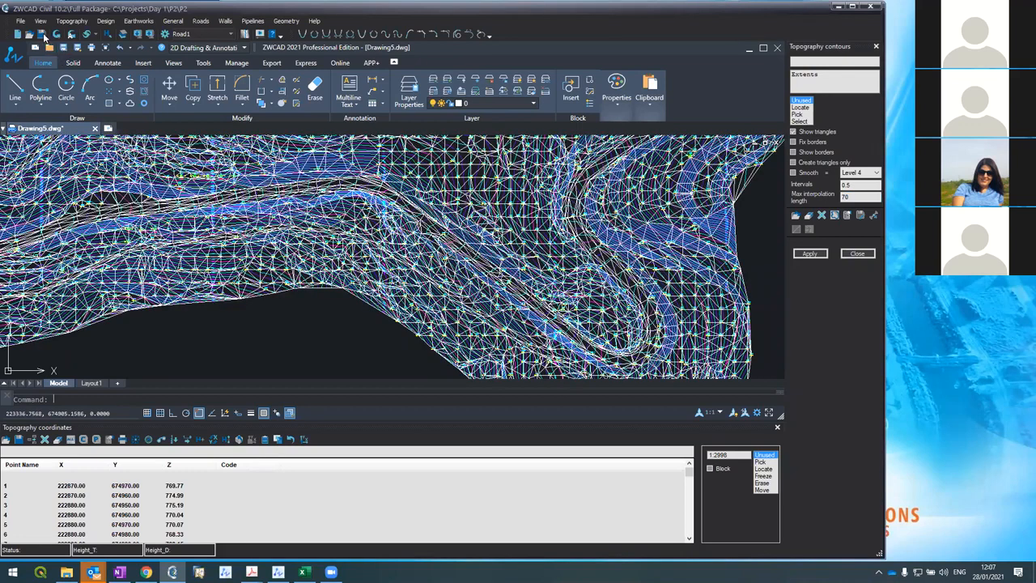
# Save the P2 project and create a new project named P3 in the Day 1\P3 folder
pyautogui.click(43, 34)
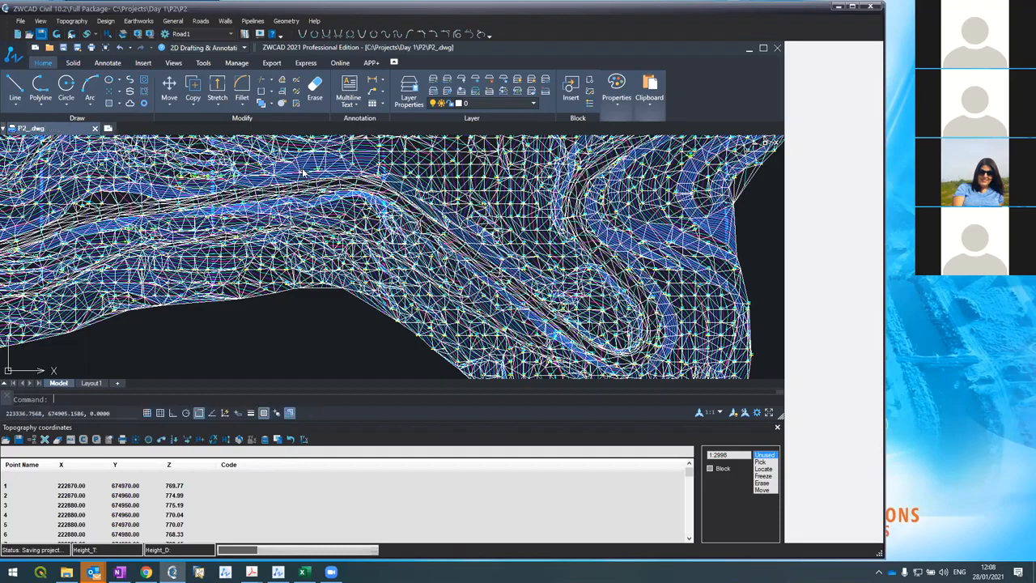
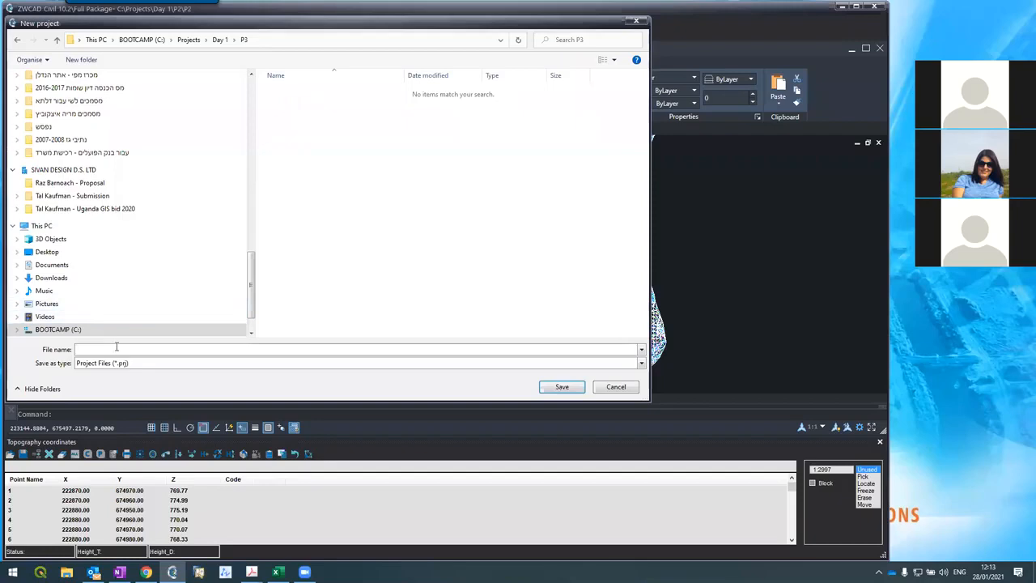
pyautogui.write('P3')
pyautogui.press('Return')
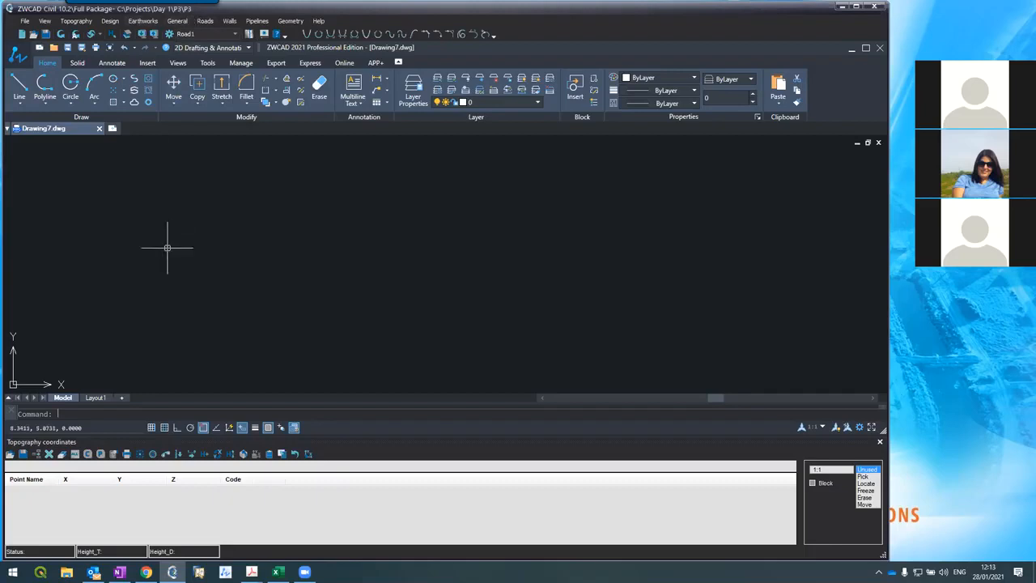
# Insert the Sewage2_.dwg sample drawing into the P3 project as an exploded block at 0,0,0 with scale 1
pyautogui.click(122, 300)
pyautogui.click(86, 344)
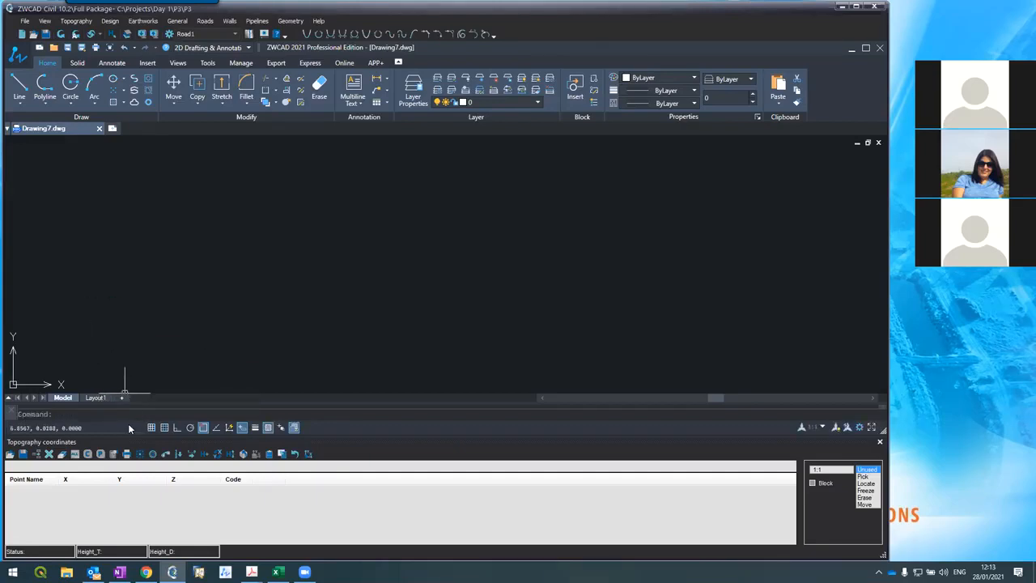
pyautogui.write('insert')
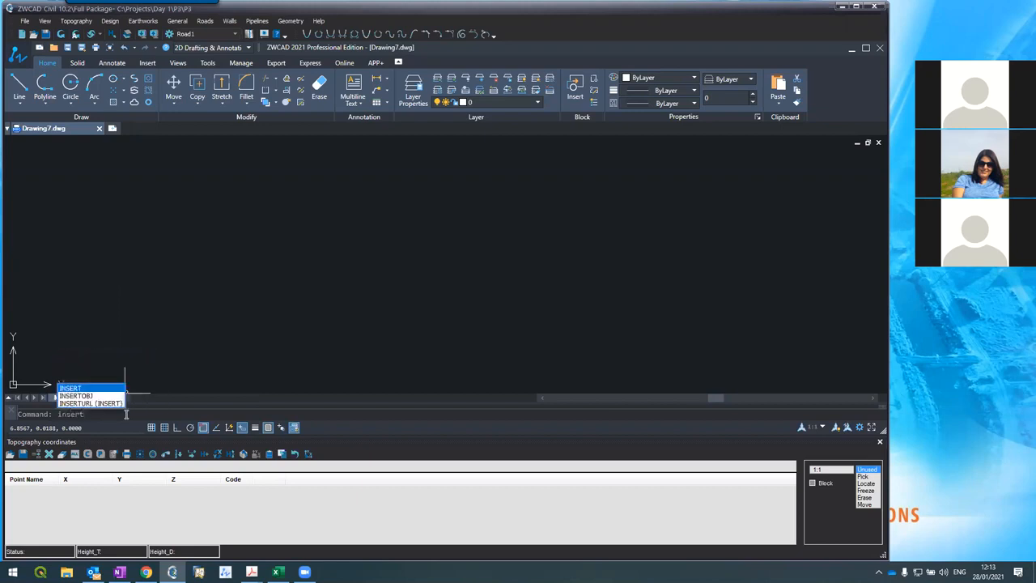
pyautogui.press('Return')
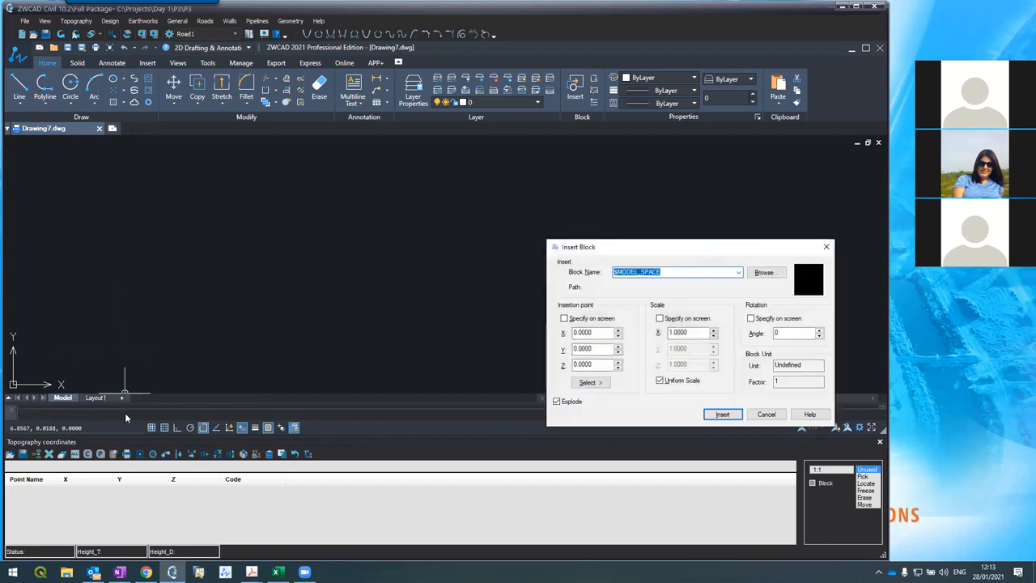
pyautogui.click(764, 272)
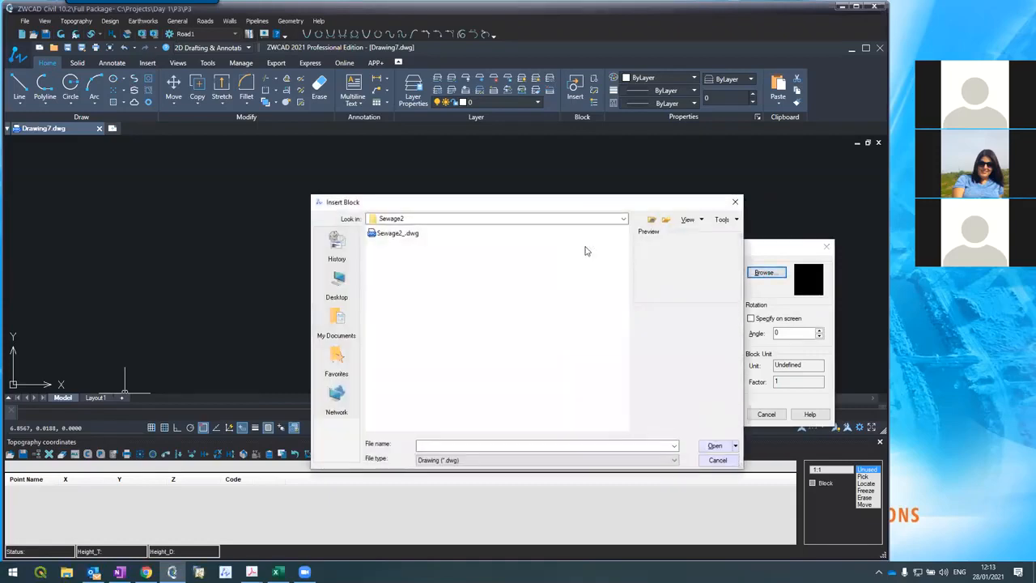
pyautogui.click(396, 235)
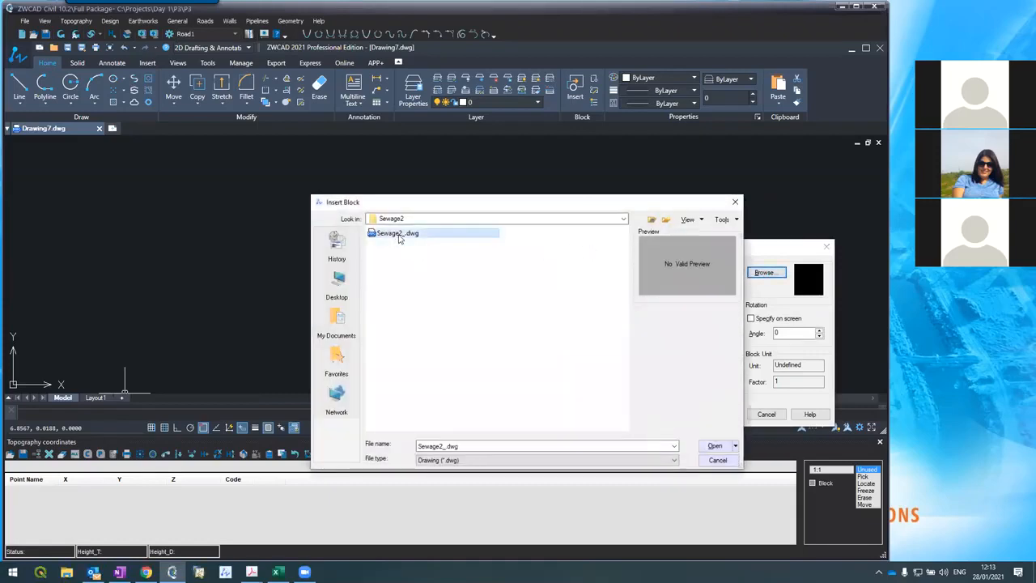
pyautogui.click(715, 445)
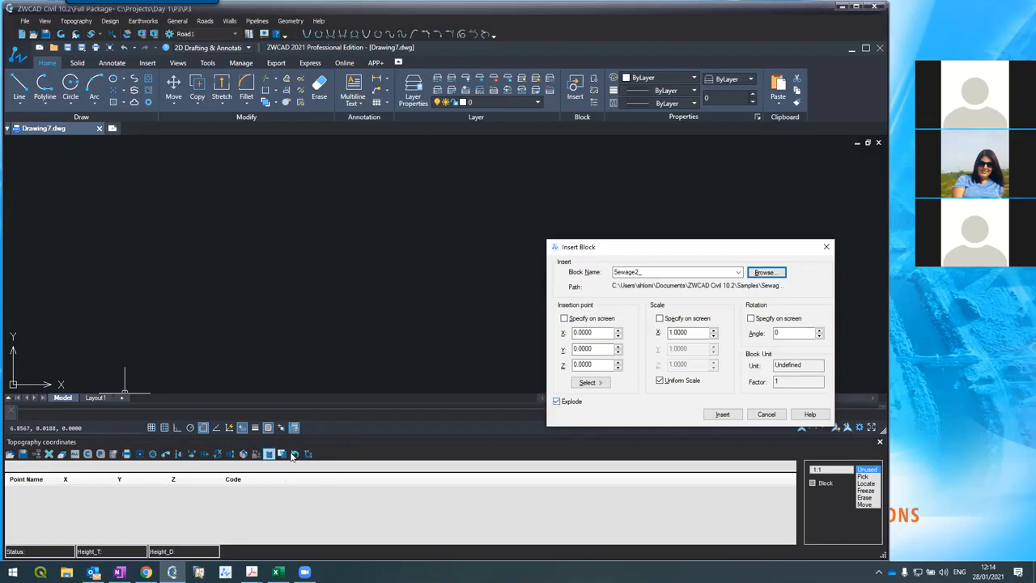
pyautogui.click(722, 413)
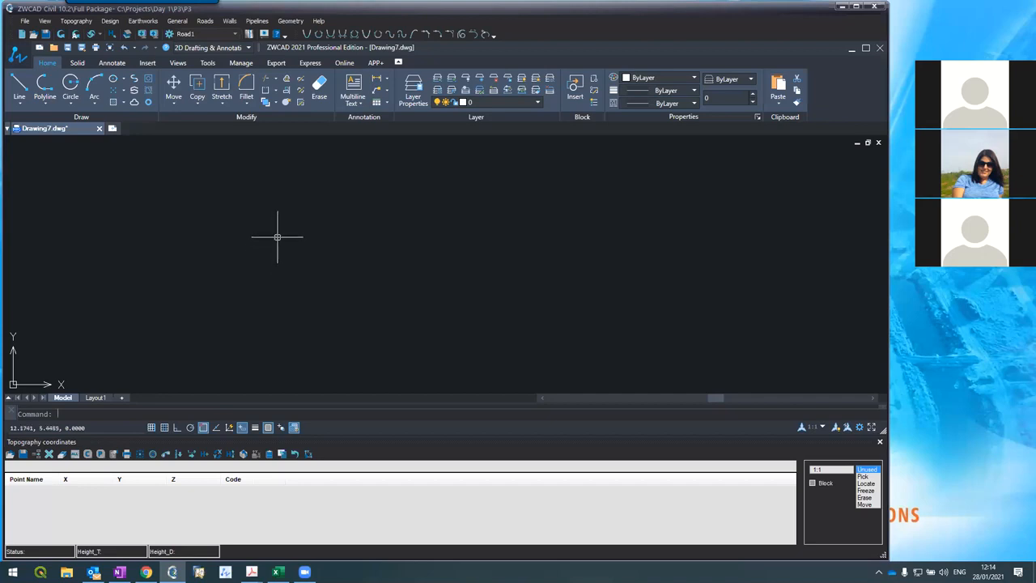
# Examine the inserted drawing over its full extents, including its contour lines and the spot-height labels along the roads
pyautogui.write('z')
pyautogui.press('Return')
pyautogui.write('e')
pyautogui.press('Return')
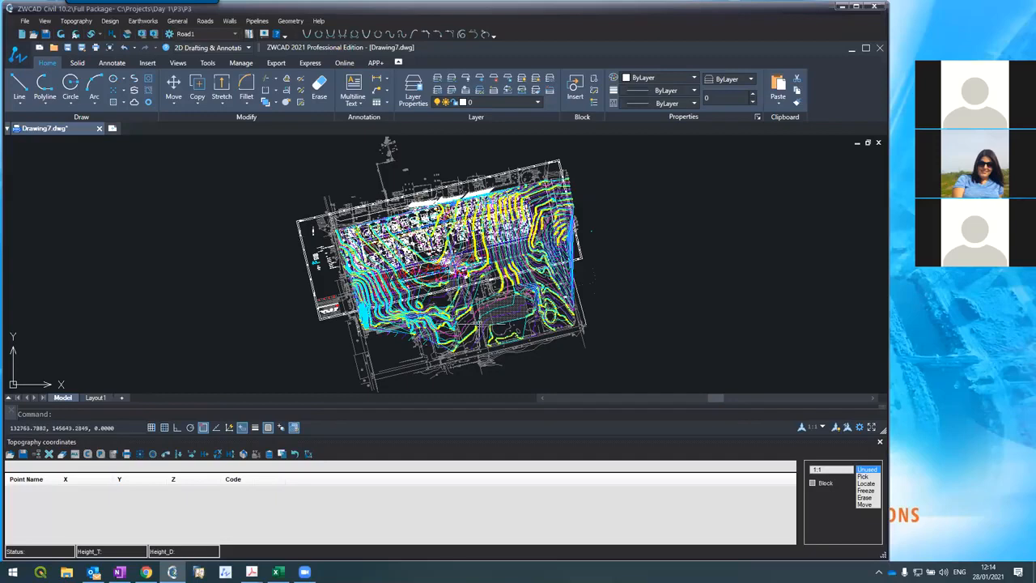
pyautogui.scroll(5, 479, 323)
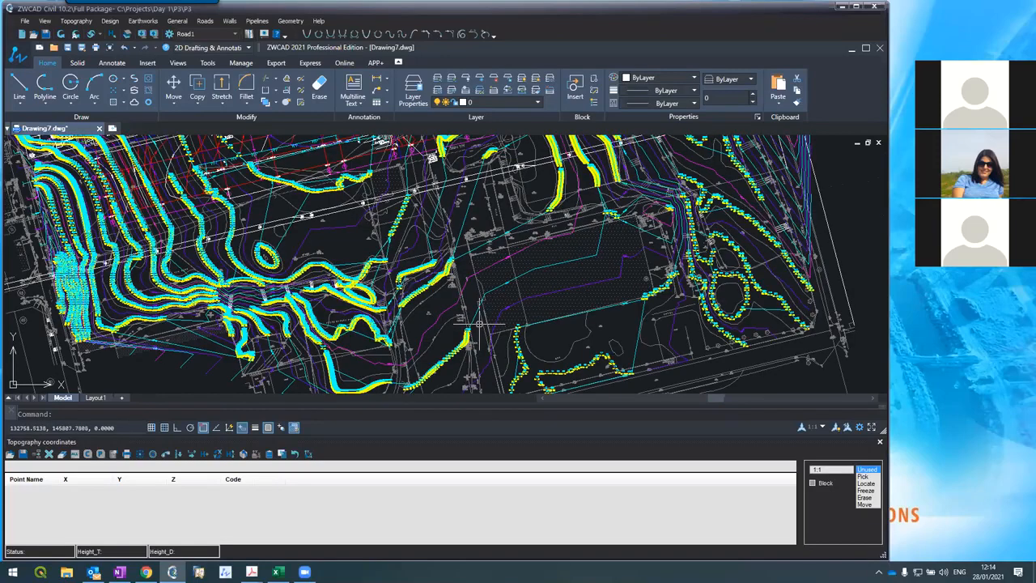
pyautogui.scroll(-5, 479, 324)
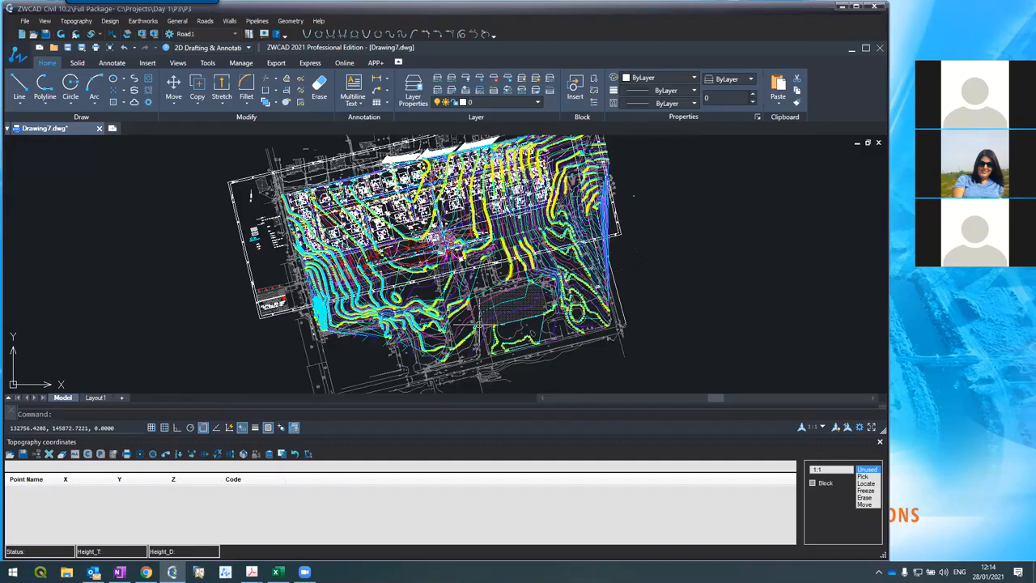
pyautogui.scroll(5, 479, 324)
pyautogui.scroll(-3, 480, 329)
pyautogui.scroll(5, 484, 338)
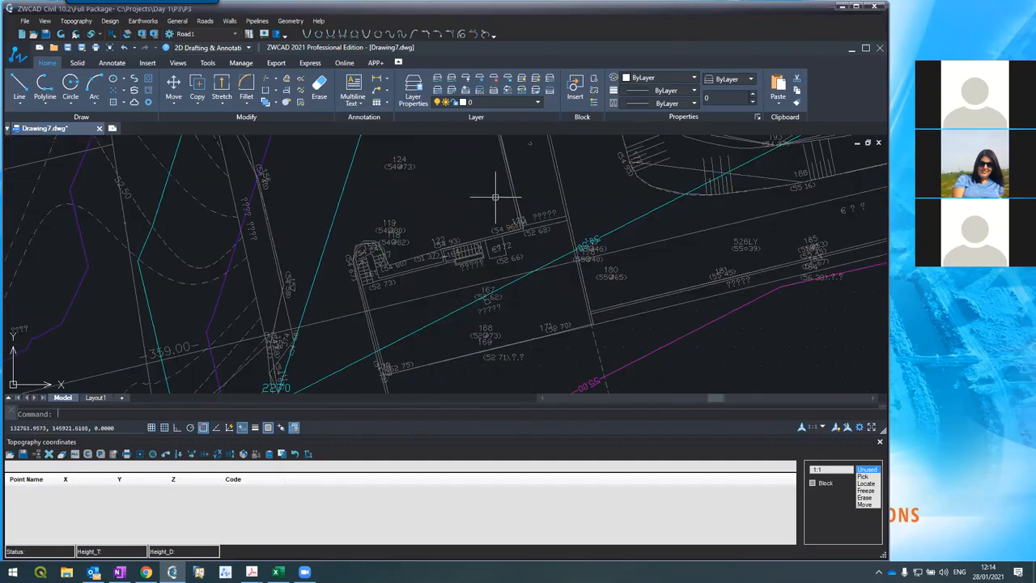
pyautogui.scroll(3, 462, 203)
pyautogui.scroll(-3, 372, 208)
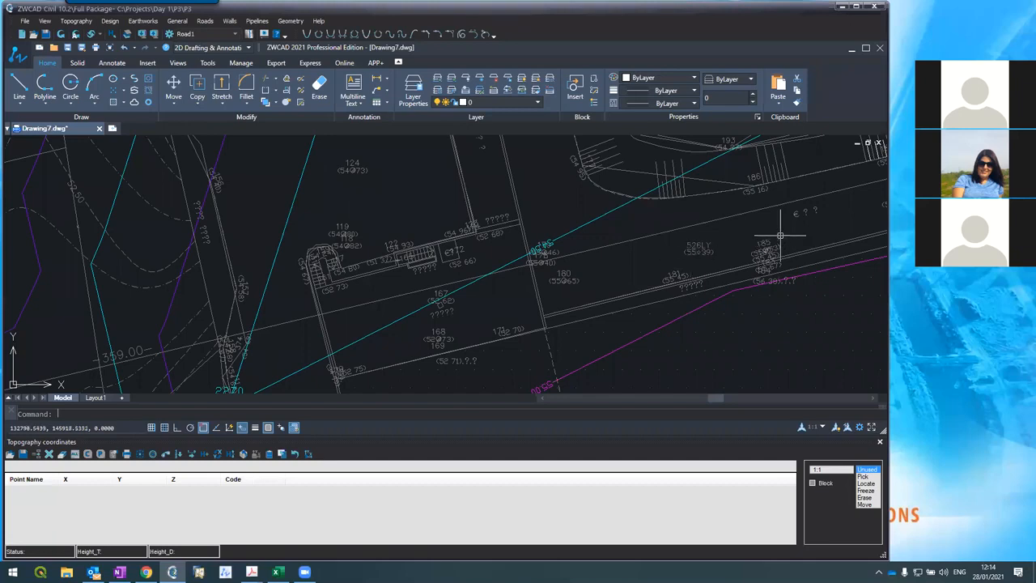
pyautogui.scroll(-2, 682, 201)
pyautogui.scroll(3, 682, 201)
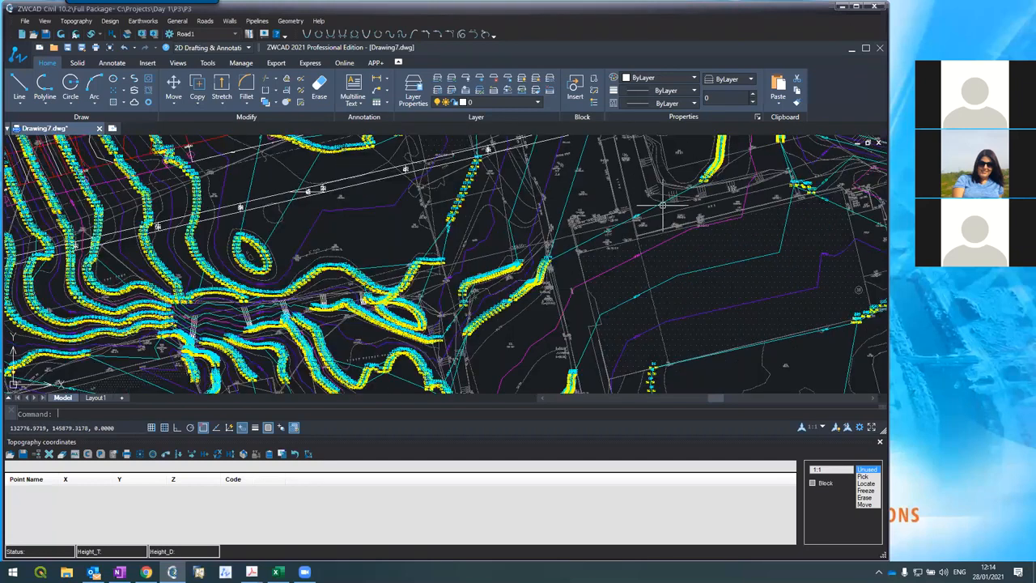
pyautogui.scroll(-3, 682, 201)
pyautogui.scroll(1, 639, 212)
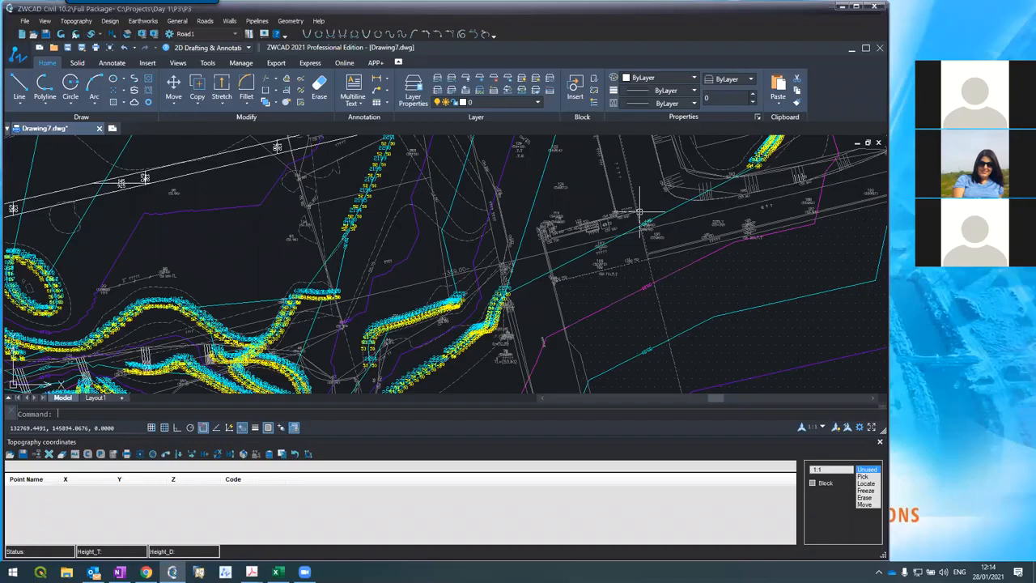
pyautogui.scroll(-3, 639, 212)
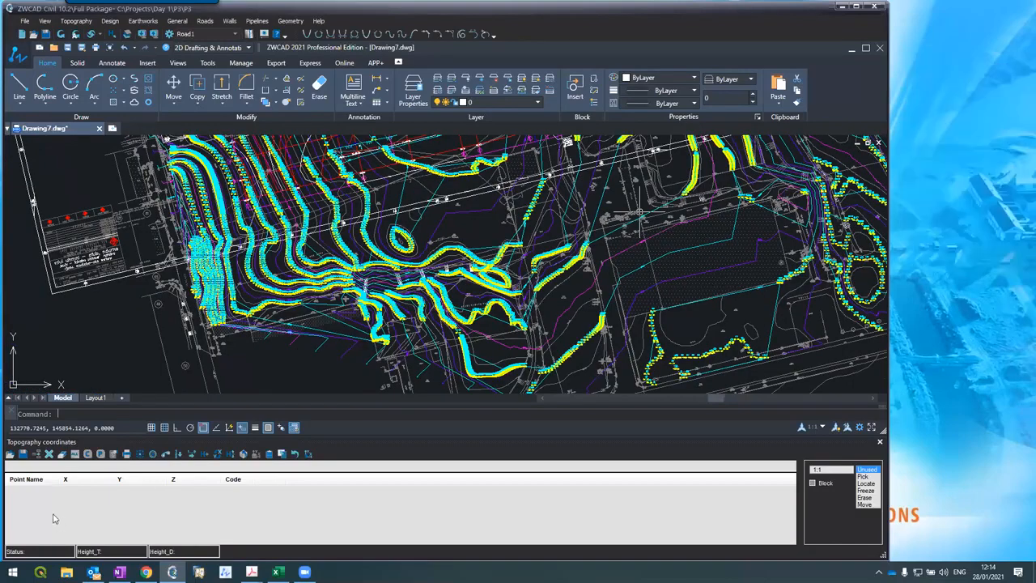
pyautogui.scroll(-2, 639, 212)
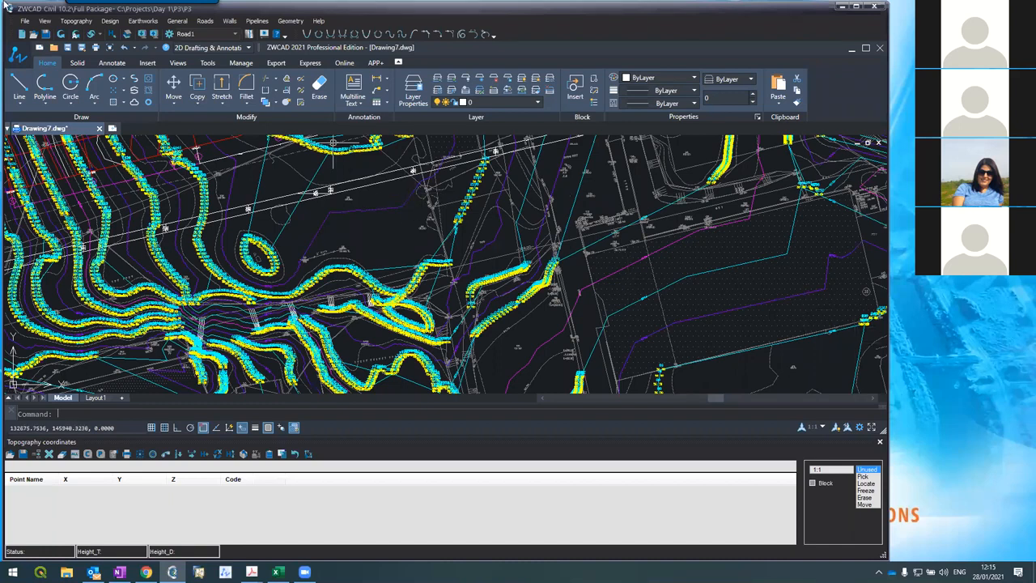
# Close the P3 project and save its changes
pyautogui.click(23, 24)
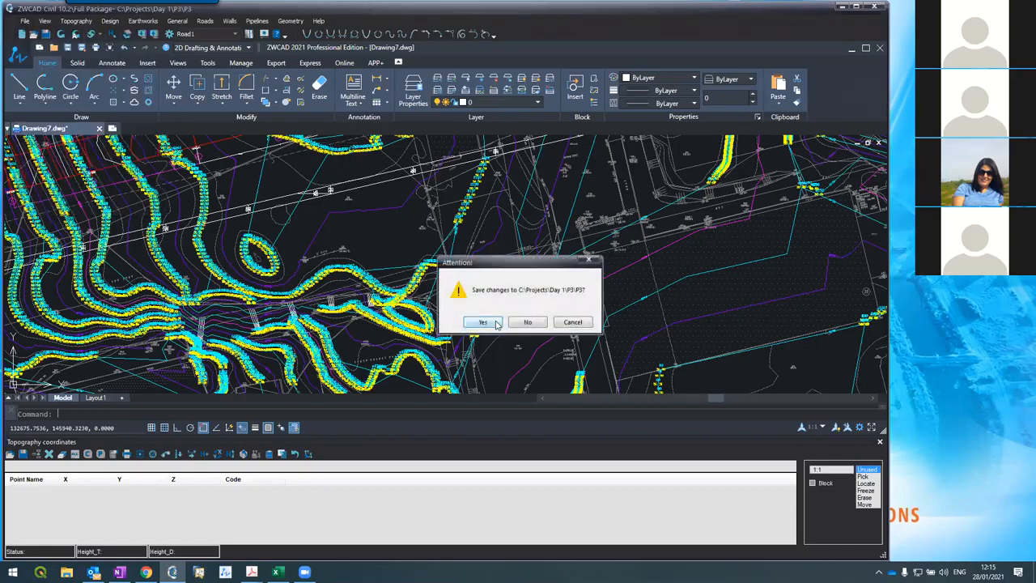
pyautogui.click(497, 323)
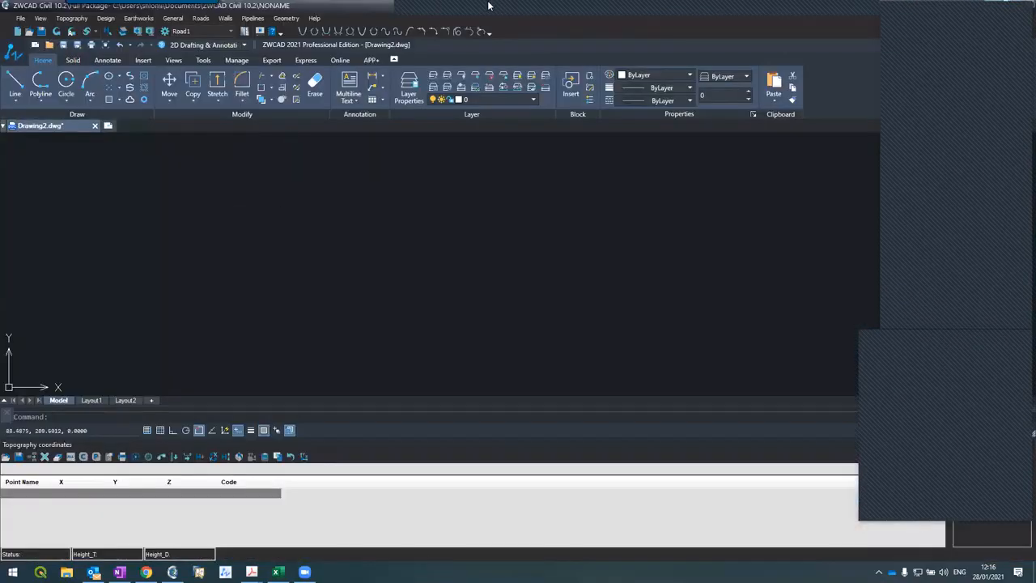
# Restore the program window from full screen, then move and enlarge it to fill most of the desktop
pyautogui.doubleClick(489, 5)
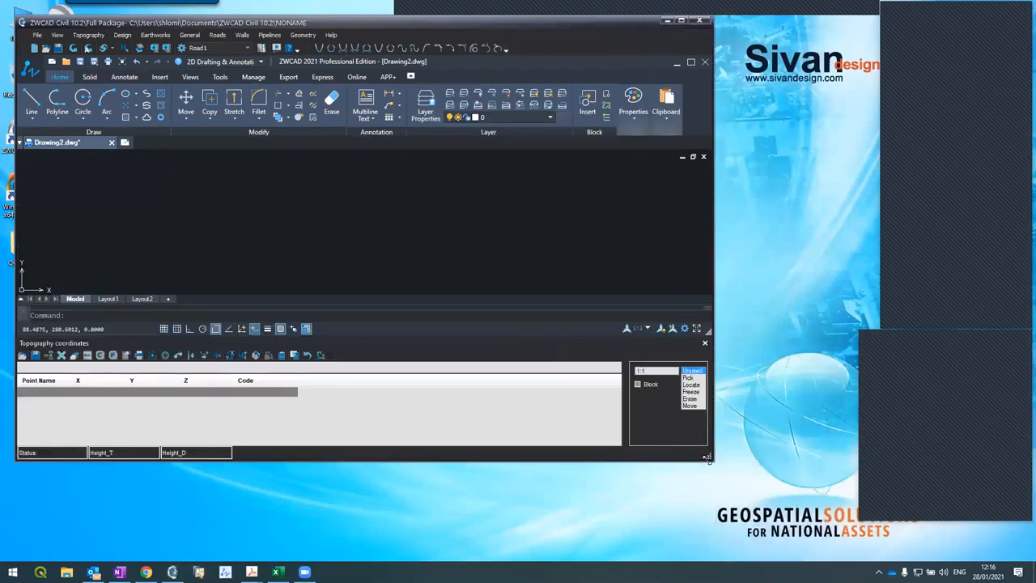
pyautogui.moveTo(706, 457); pyautogui.dragTo(849, 553)
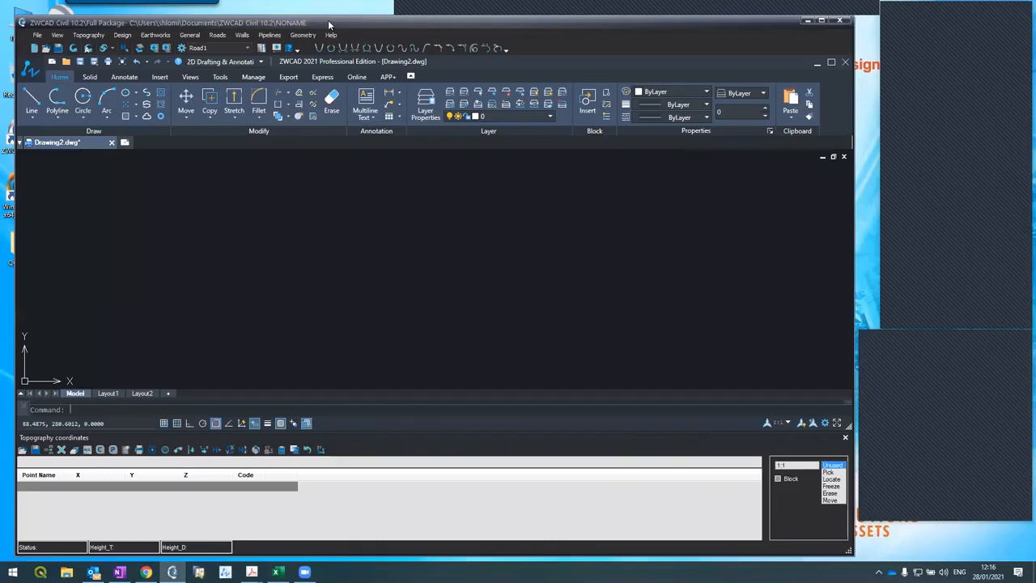
pyautogui.moveTo(328, 26); pyautogui.dragTo(315, 11)
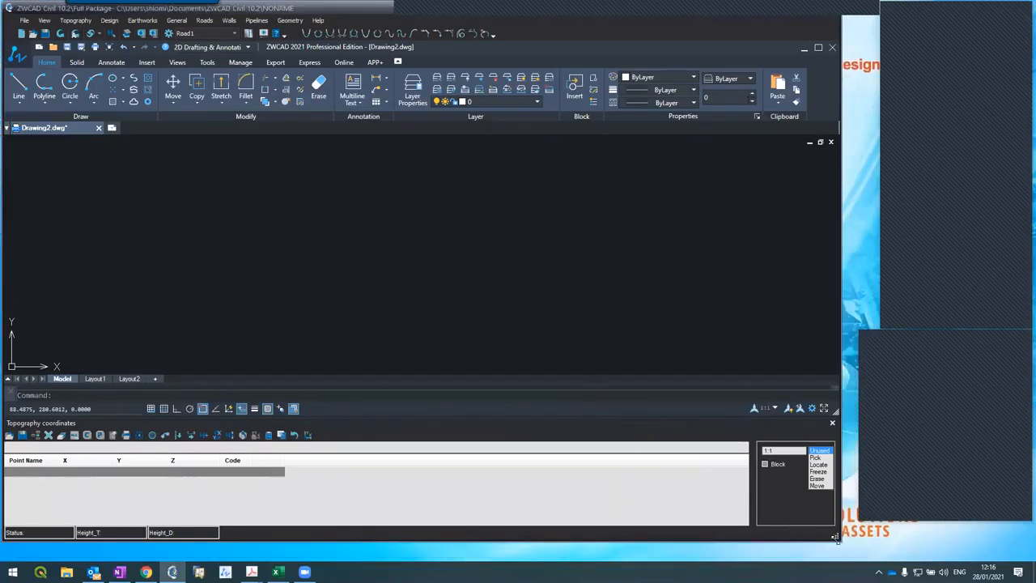
pyautogui.moveTo(836, 538); pyautogui.dragTo(846, 556)
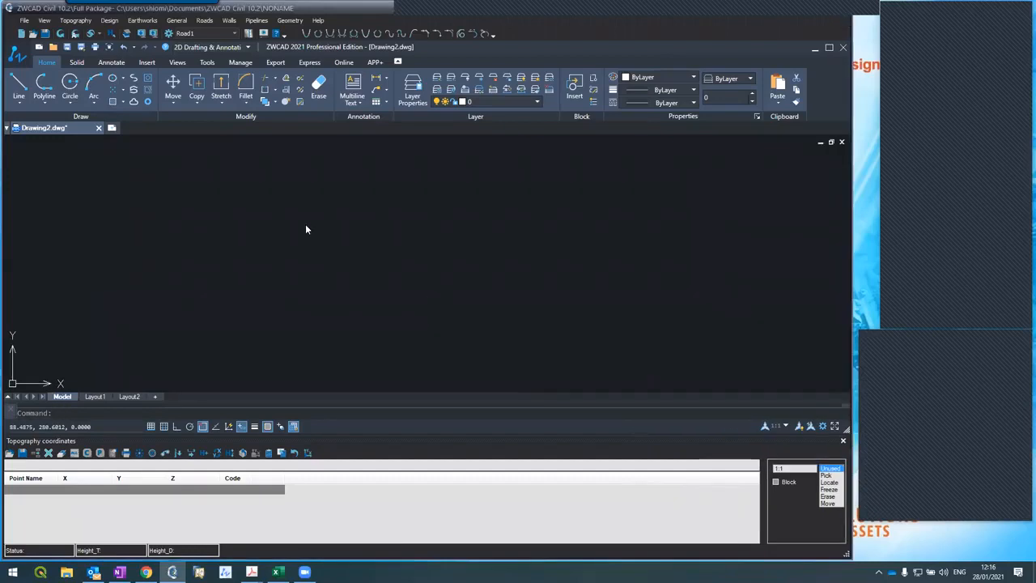
# Start a new project and create a folder named Filter inside the Day 1 folder for it
pyautogui.click(23, 21)
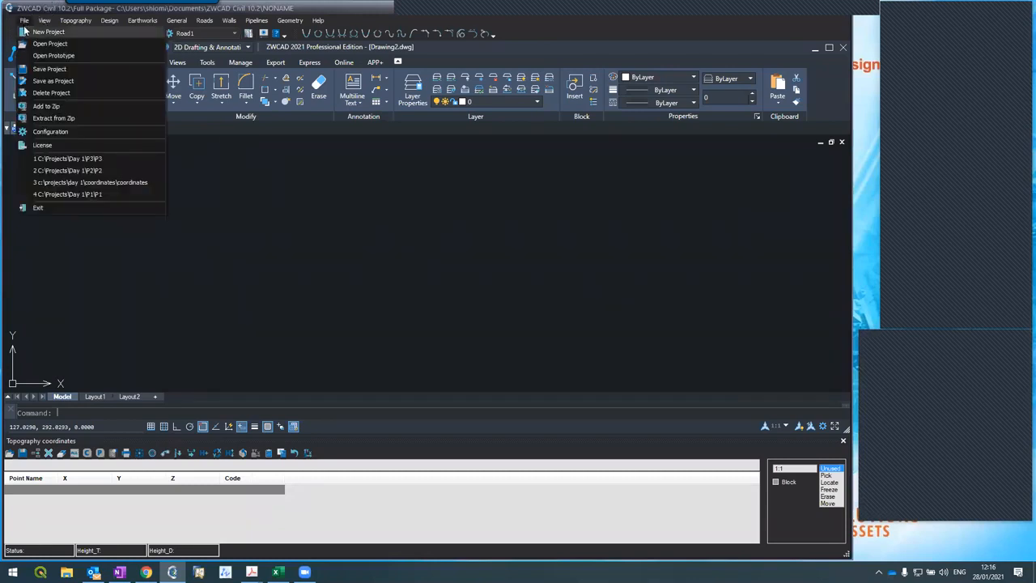
pyautogui.click(27, 31)
pyautogui.click(534, 322)
pyautogui.click(594, 383)
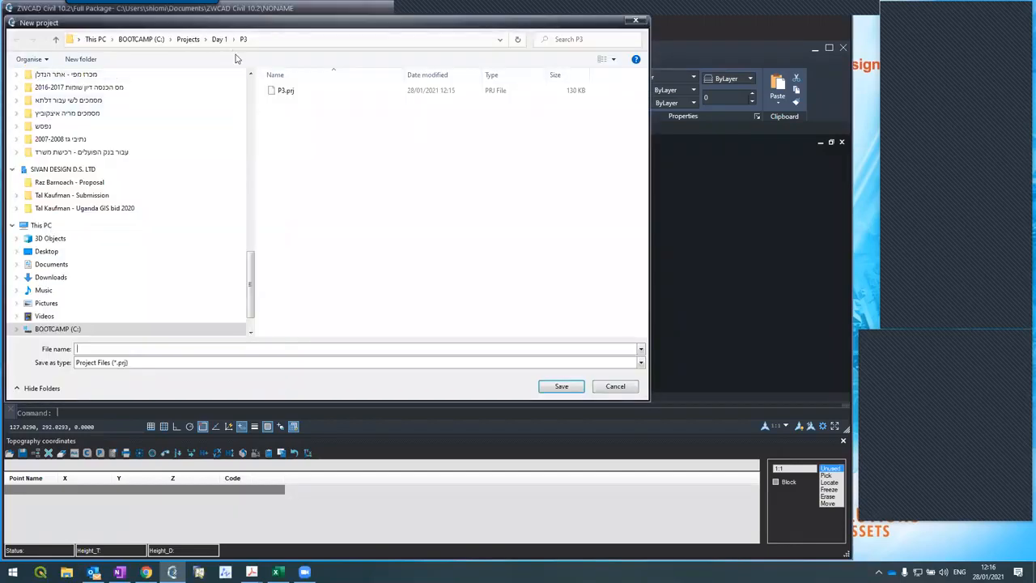
pyautogui.click(215, 40)
pyautogui.click(91, 59)
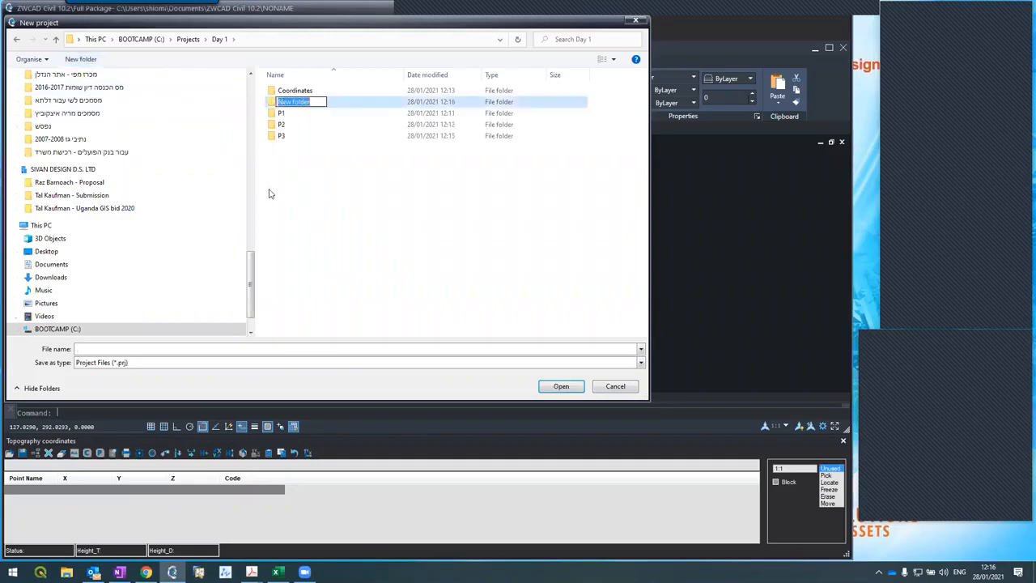
pyautogui.write('Filter')
pyautogui.press('Return')
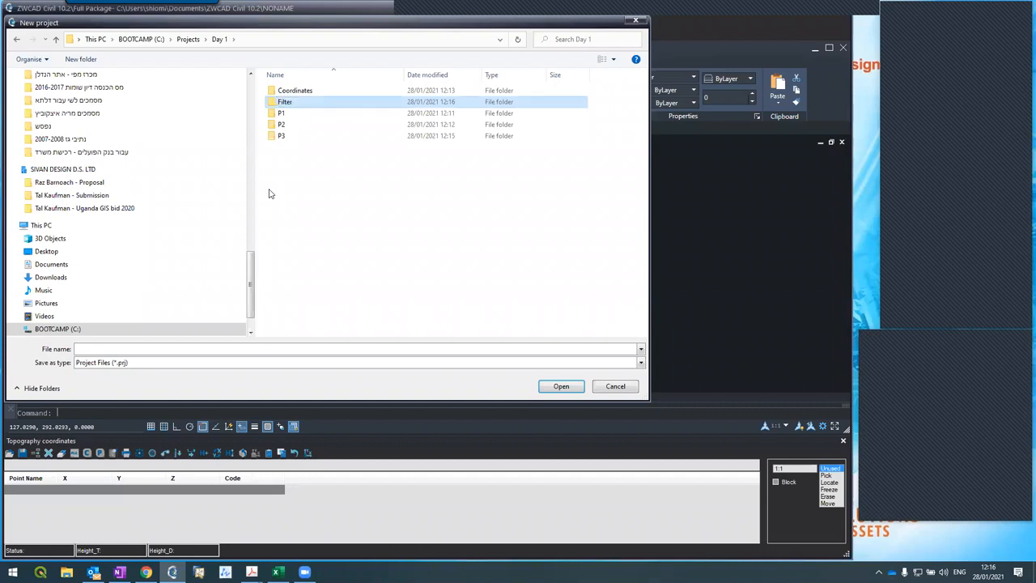
pyautogui.press('Return')
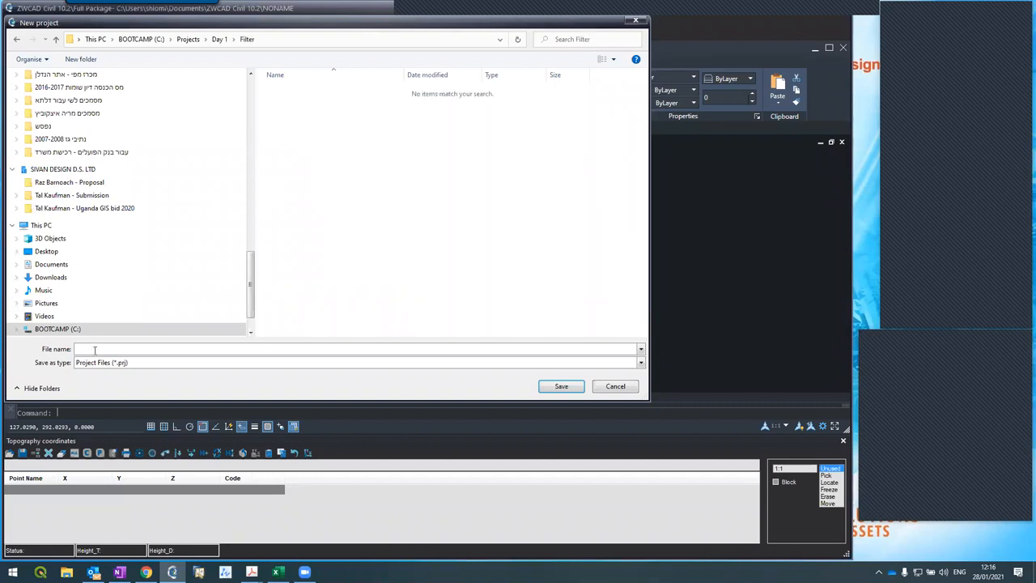
# Save the new project as Filter in the Filter folder, discarding the changes to Drawing2.dwg
pyautogui.click(79, 348)
pyautogui.write('Filter')
pyautogui.press('Return')
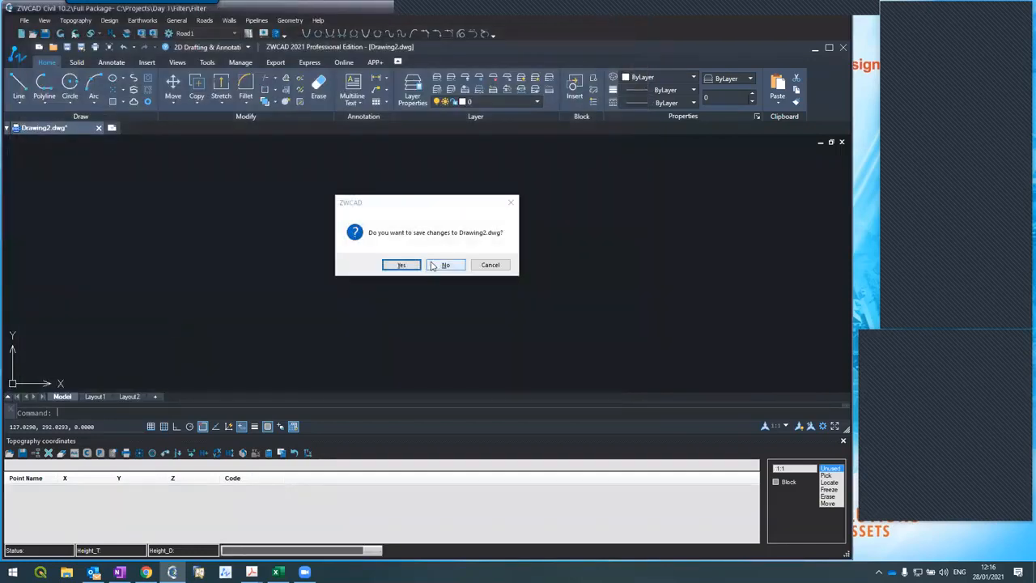
pyautogui.click(433, 265)
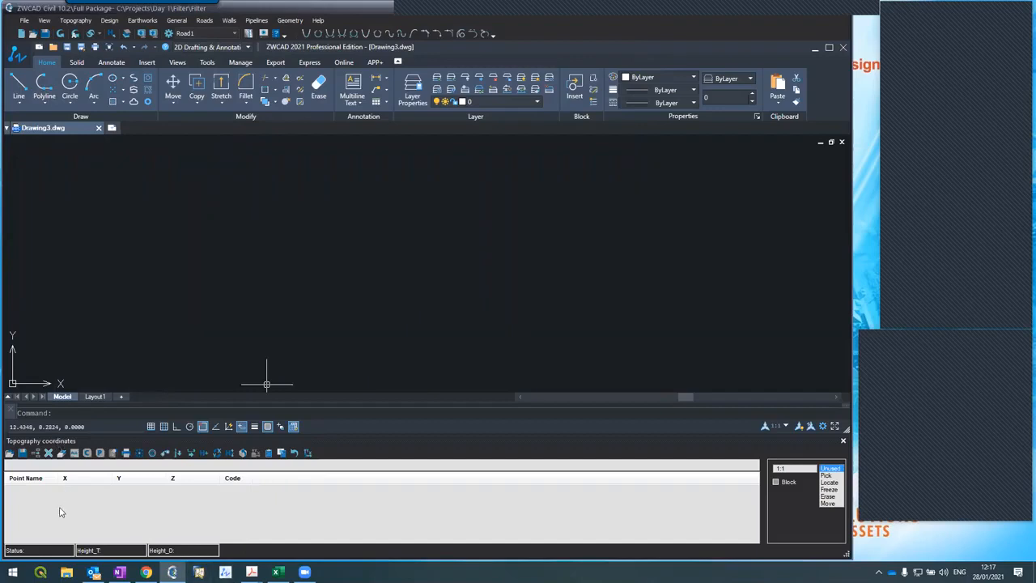
# Insert the Sewage2_.dwg sample into the Filter project's empty drawing, exploded at 0,0,0 with uniform scale 1 and rotation 0
pyautogui.click(151, 524)
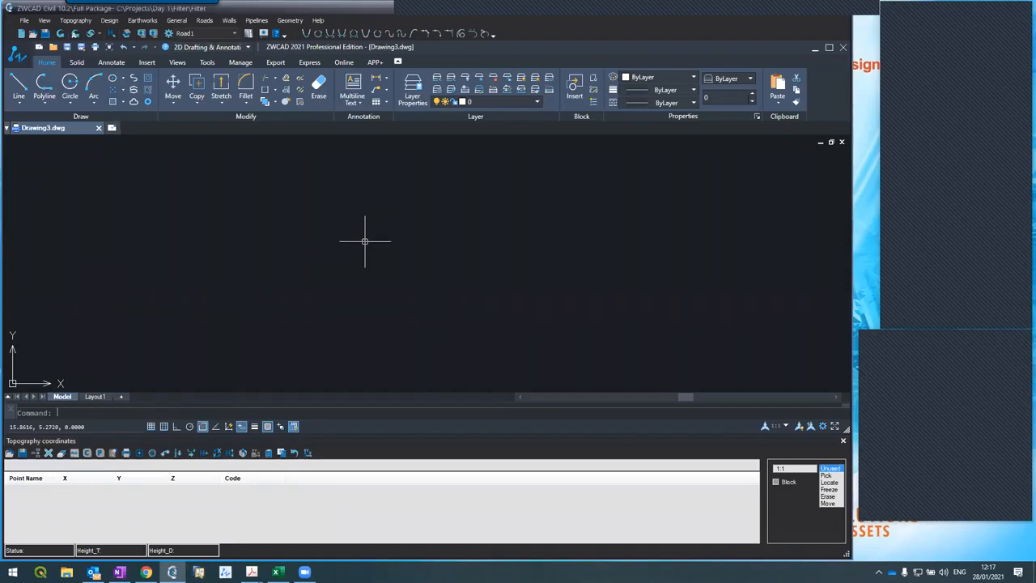
pyautogui.write('insert')
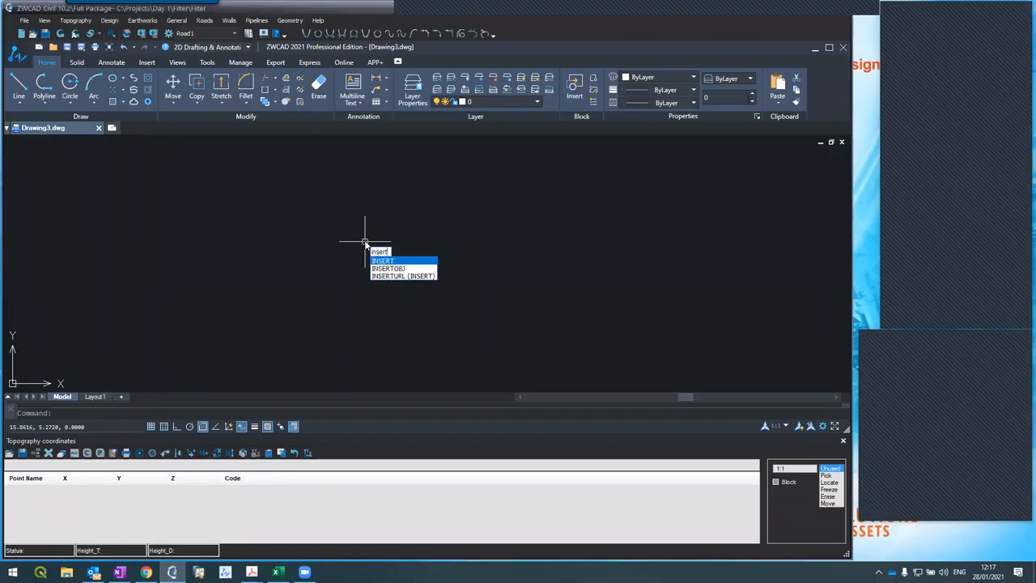
pyautogui.press('Return')
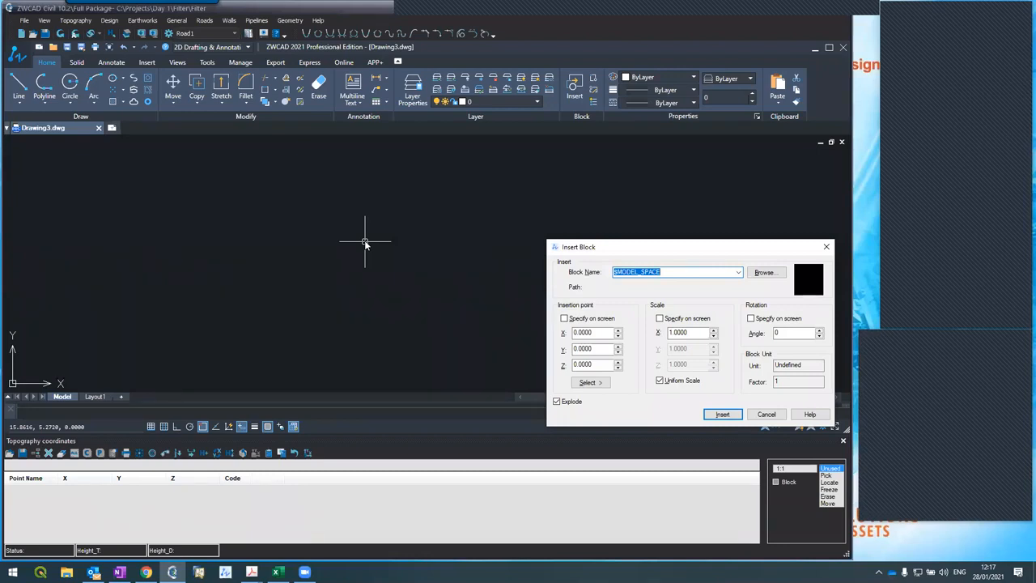
pyautogui.click(764, 272)
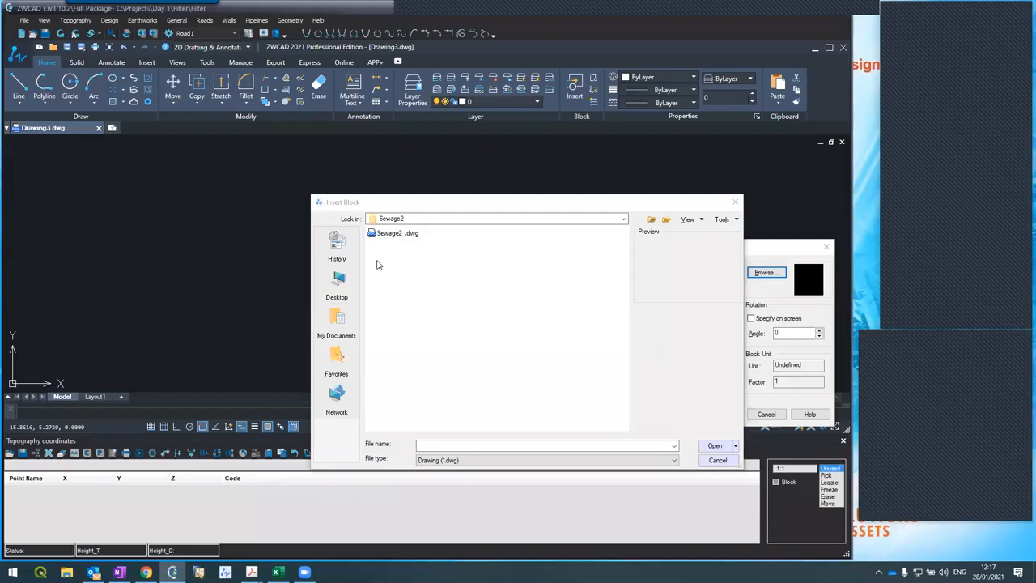
pyautogui.doubleClick(396, 234)
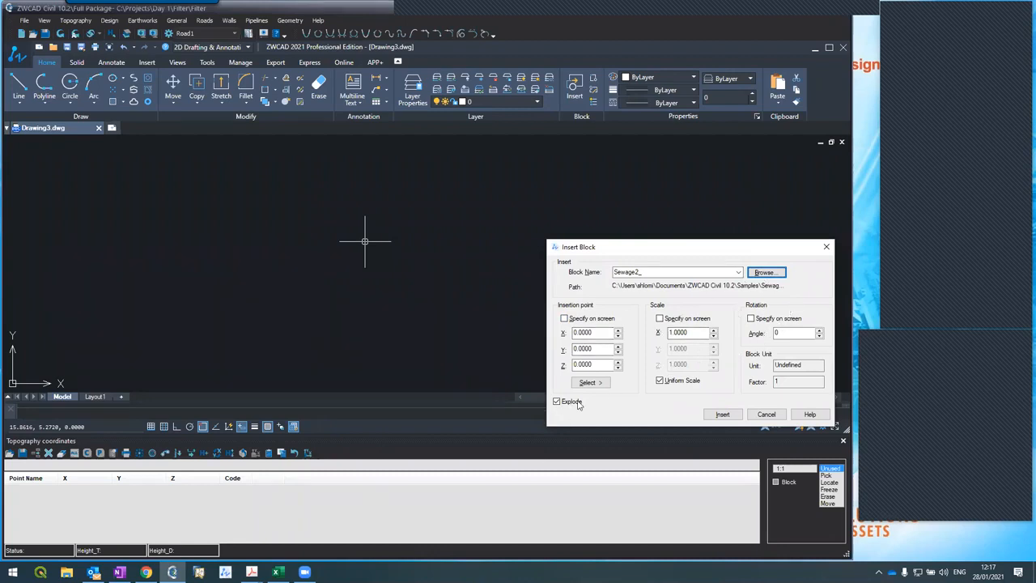
pyautogui.click(720, 415)
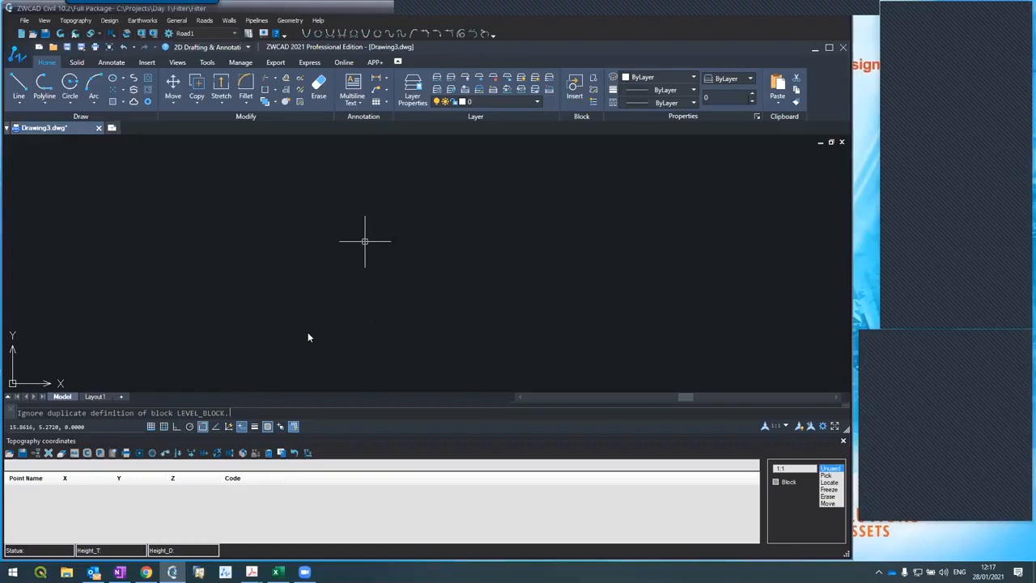
# Examine the inserted drawing from its full extents down to the elevation labels of individual survey points near the site road
pyautogui.middleClick(304, 263)
pyautogui.middleClick(304, 263)
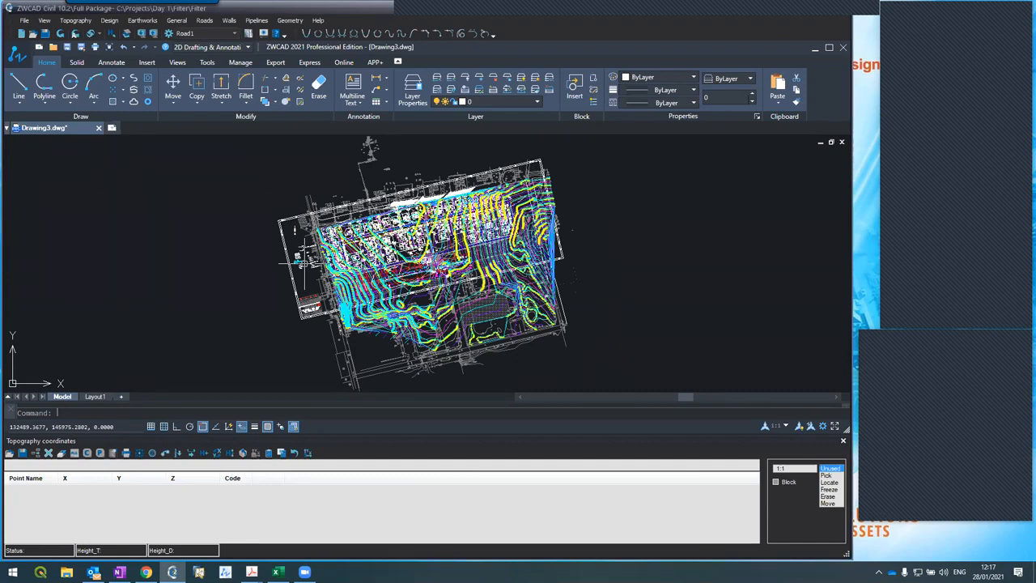
pyautogui.scroll(5, 506, 306)
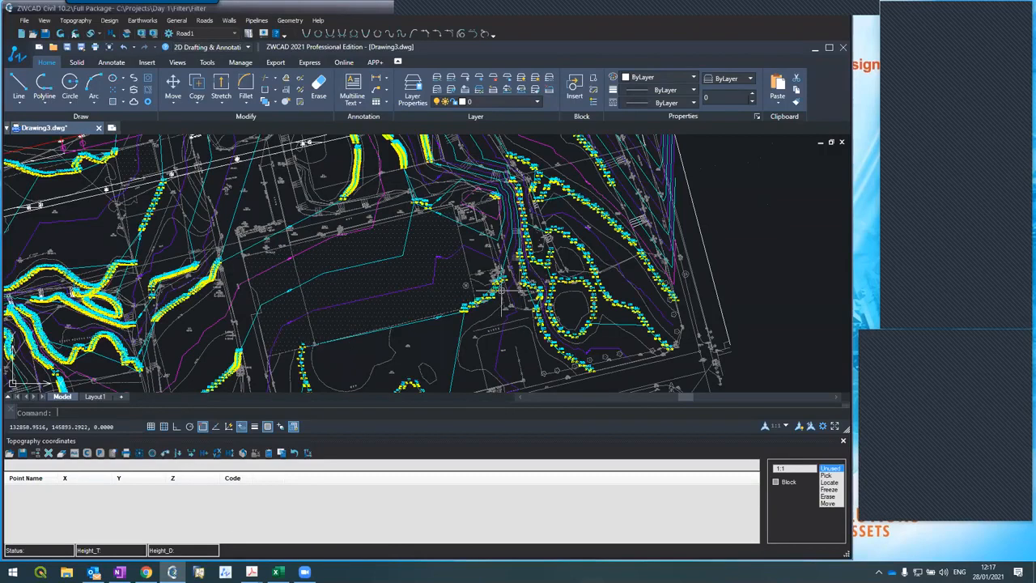
pyautogui.scroll(3, 501, 290)
pyautogui.scroll(-3, 486, 292)
pyautogui.scroll(6, 479, 292)
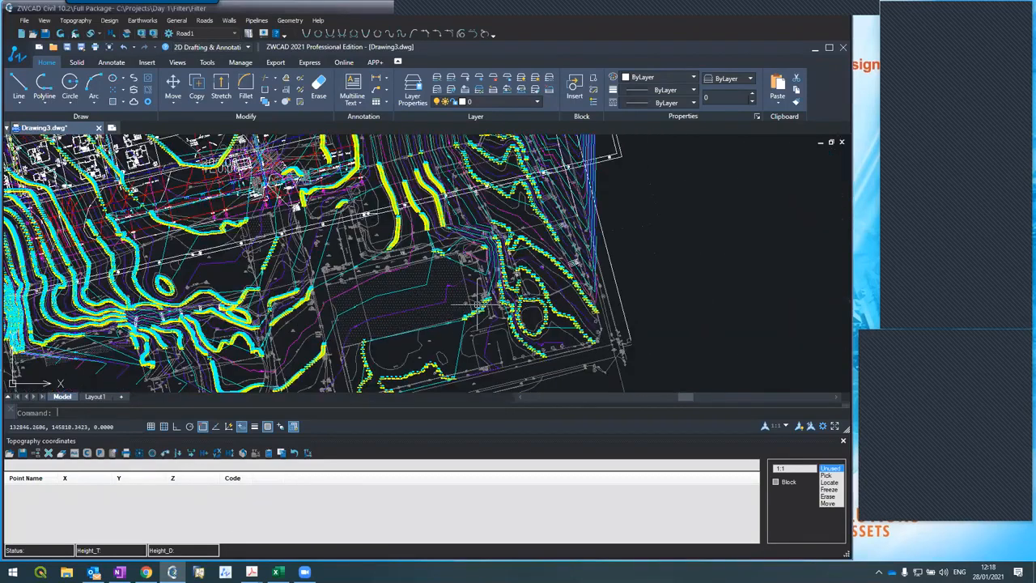
pyautogui.scroll(-3, 472, 274)
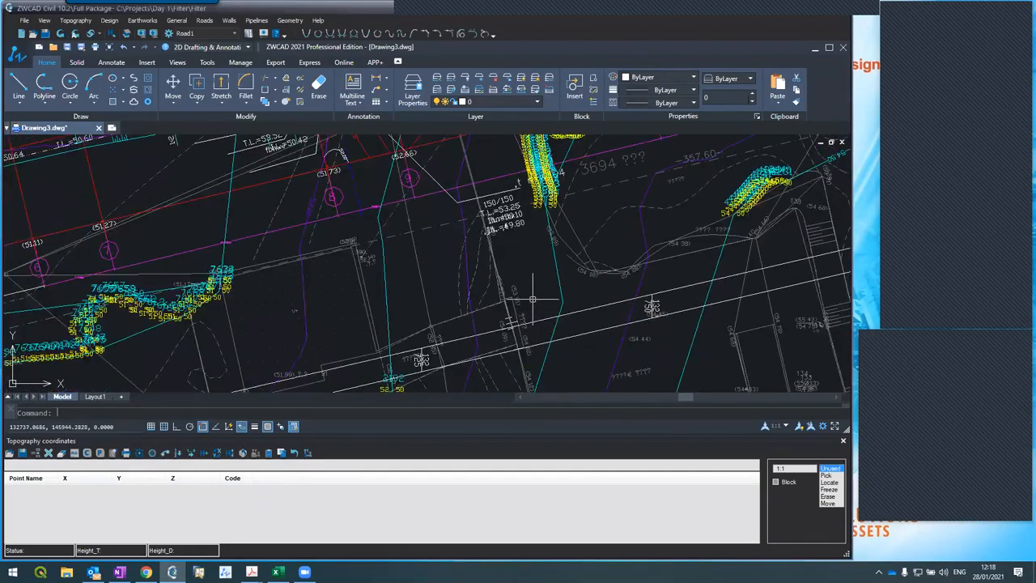
pyautogui.click(510, 296)
pyautogui.click(638, 342)
pyautogui.click(627, 271)
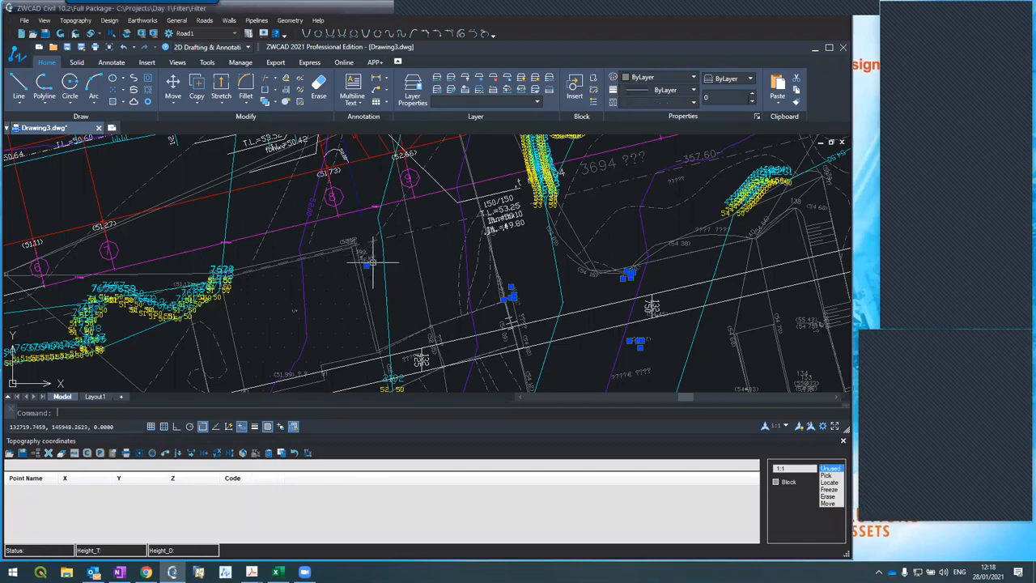
pyautogui.press('Escape')
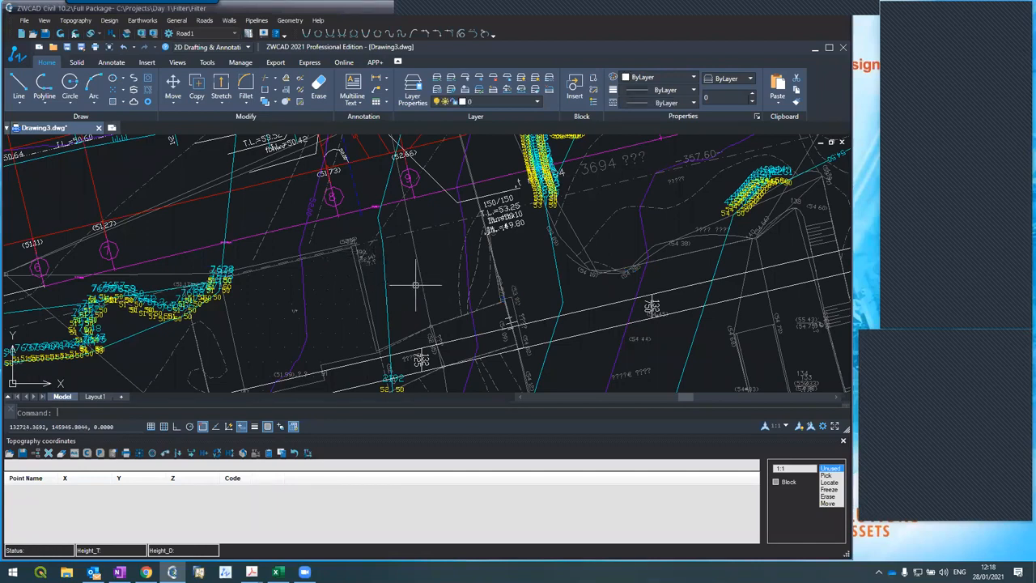
# List the properties of survey point 188 beside the road to check its layer and block name
pyautogui.scroll(-2, 416, 285)
pyautogui.scroll(3, 415, 285)
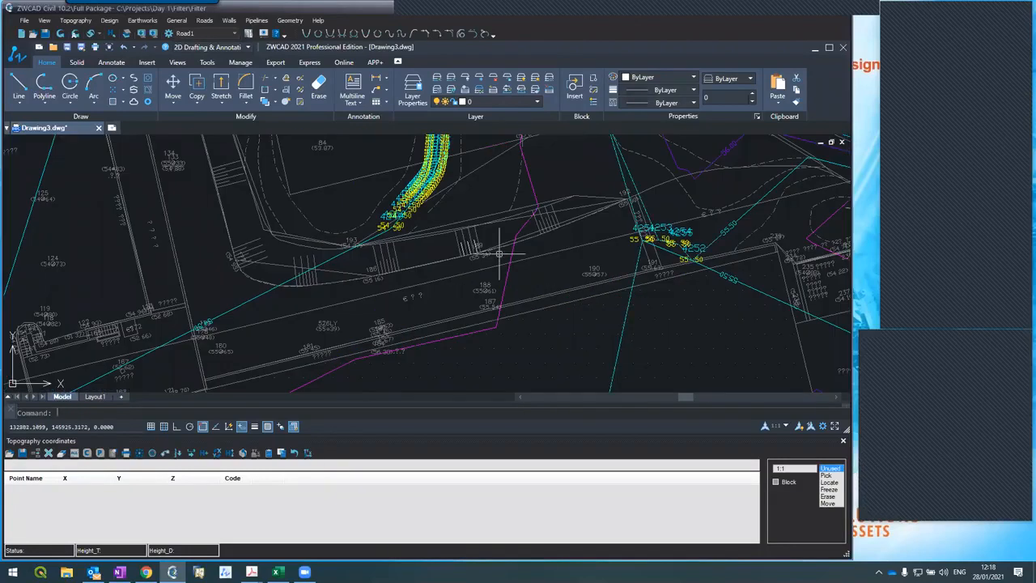
pyautogui.scroll(-1, 555, 296)
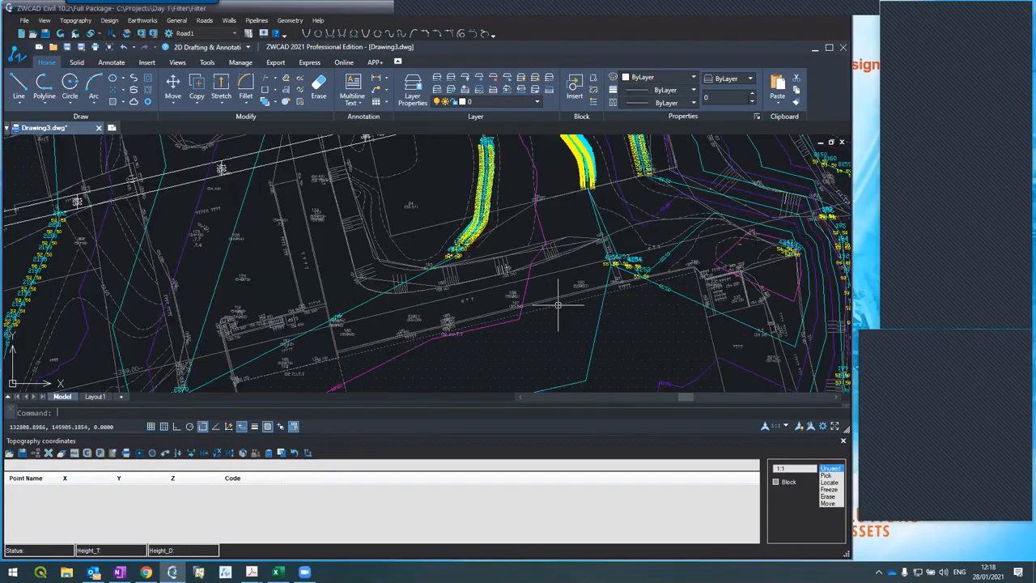
pyautogui.scroll(2, 557, 305)
pyautogui.click(481, 291)
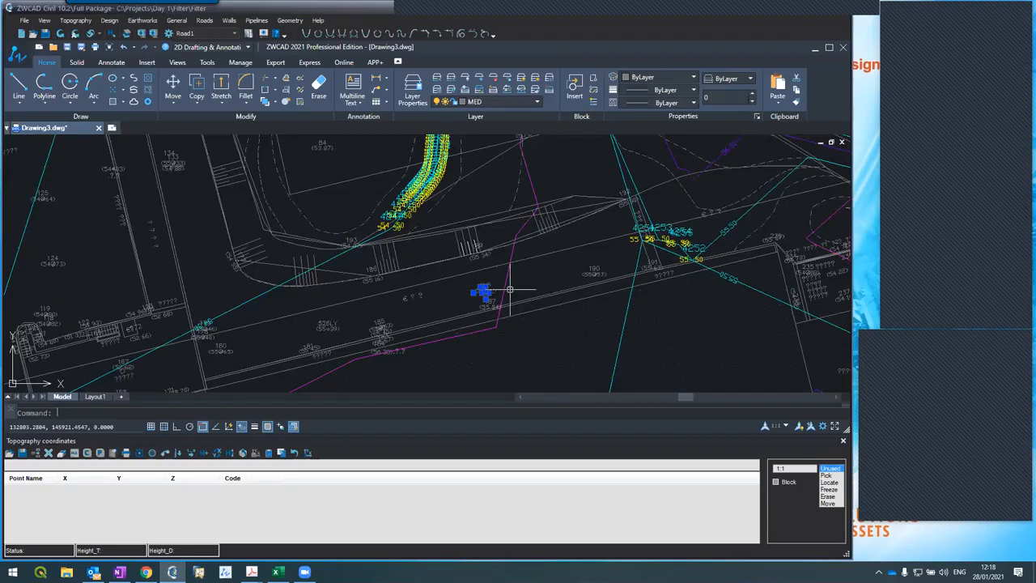
pyautogui.press('Escape')
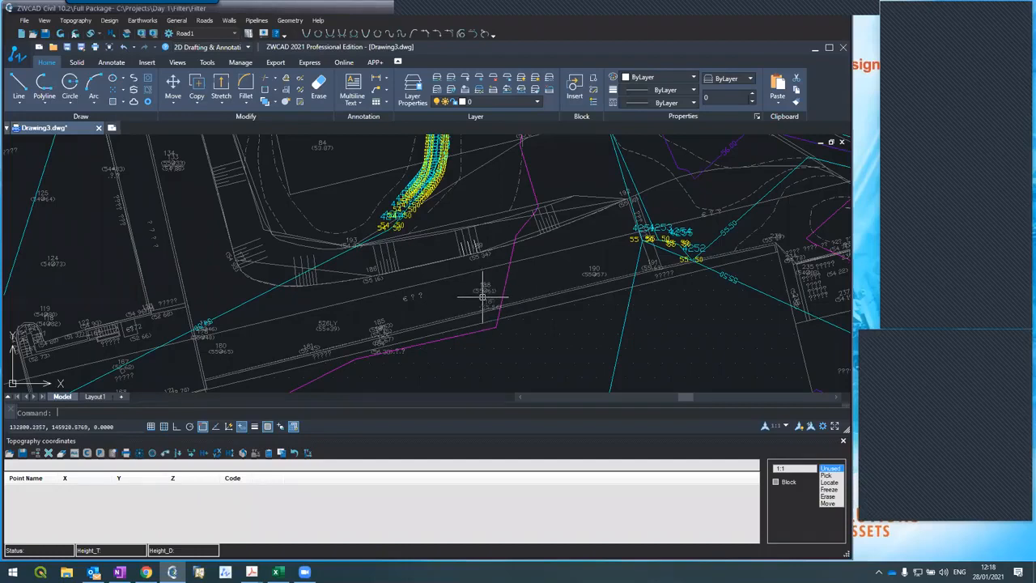
pyautogui.click(483, 294)
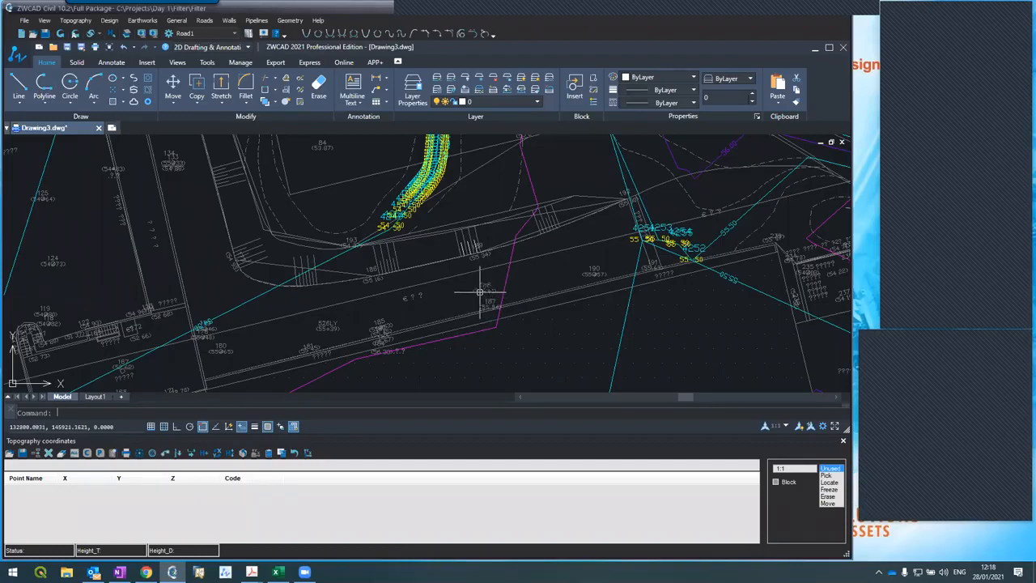
pyautogui.write('li')
pyautogui.press('Return')
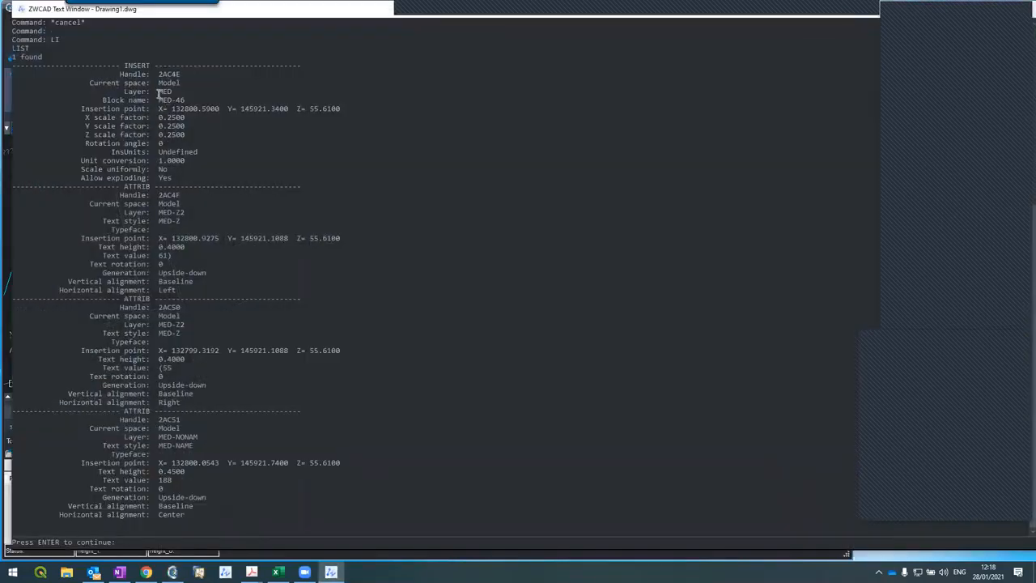
pyautogui.moveTo(159, 92); pyautogui.dragTo(173, 92)
pyautogui.moveTo(835, 9); pyautogui.dragTo(758, 125)
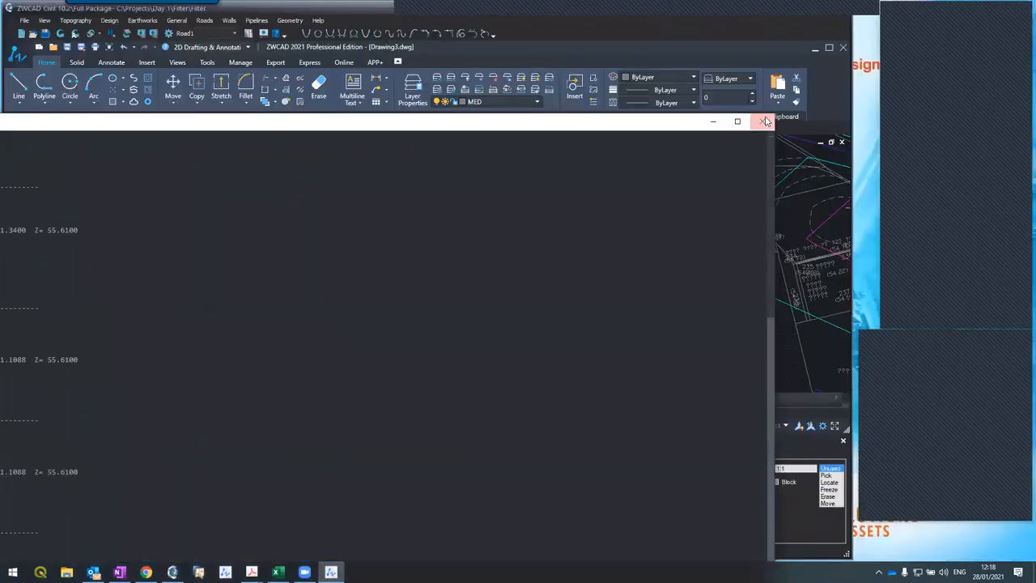
pyautogui.click(765, 121)
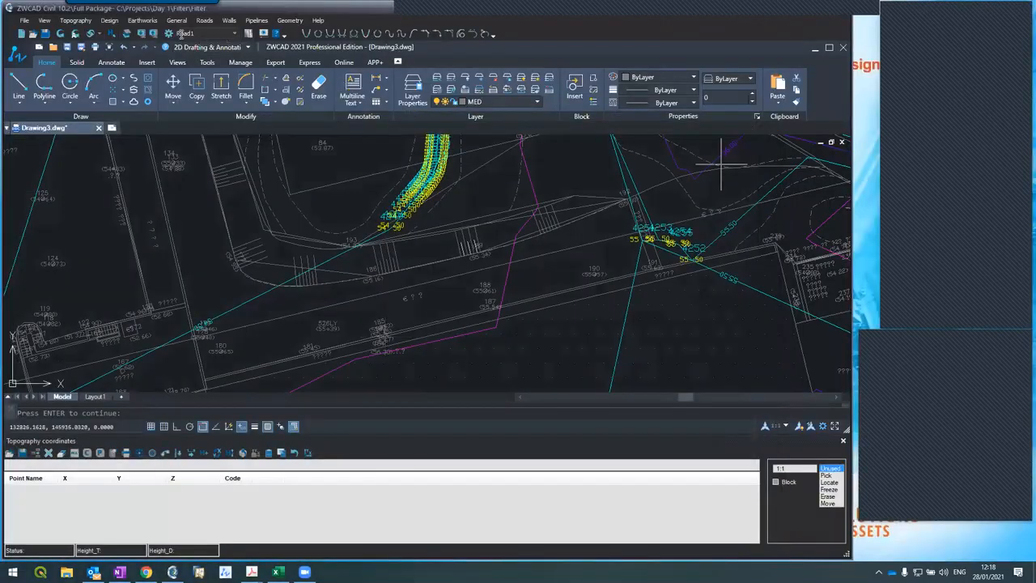
# Open Filtering and pick a survey point in the drawing as the sample, setting the filter to layer MED and Insertion (Block) entities
pyautogui.click(177, 21)
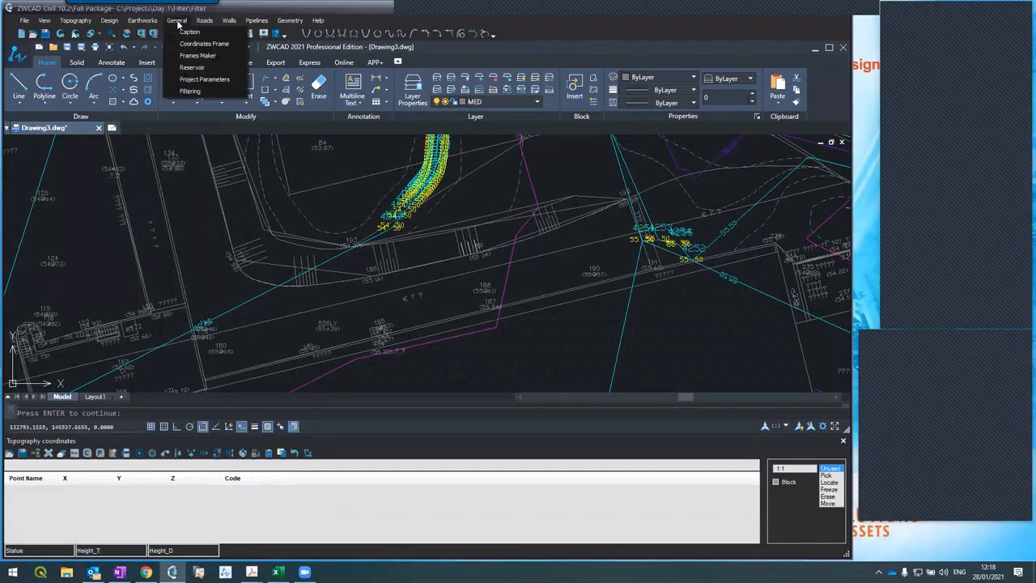
pyautogui.click(192, 92)
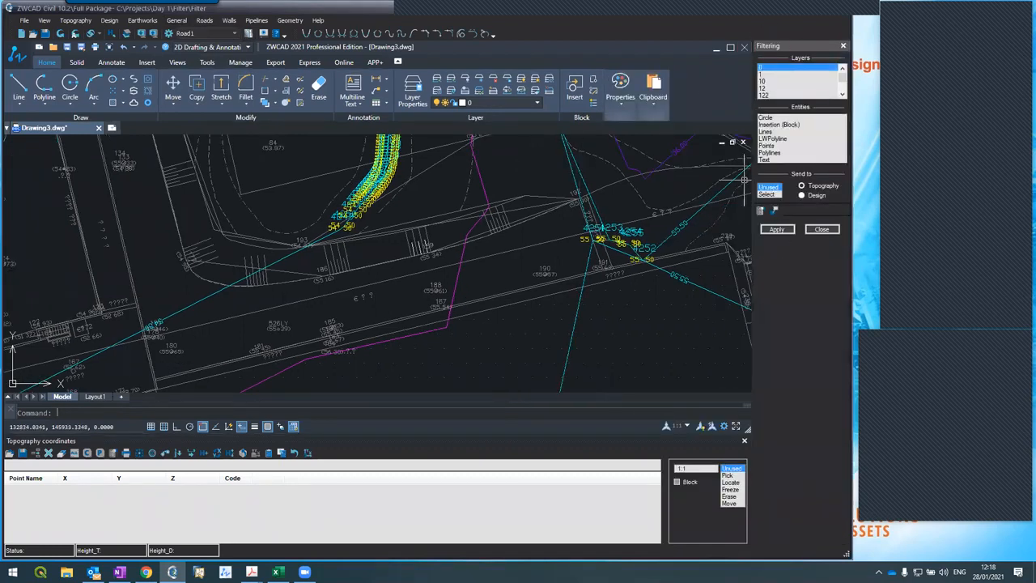
pyautogui.click(776, 230)
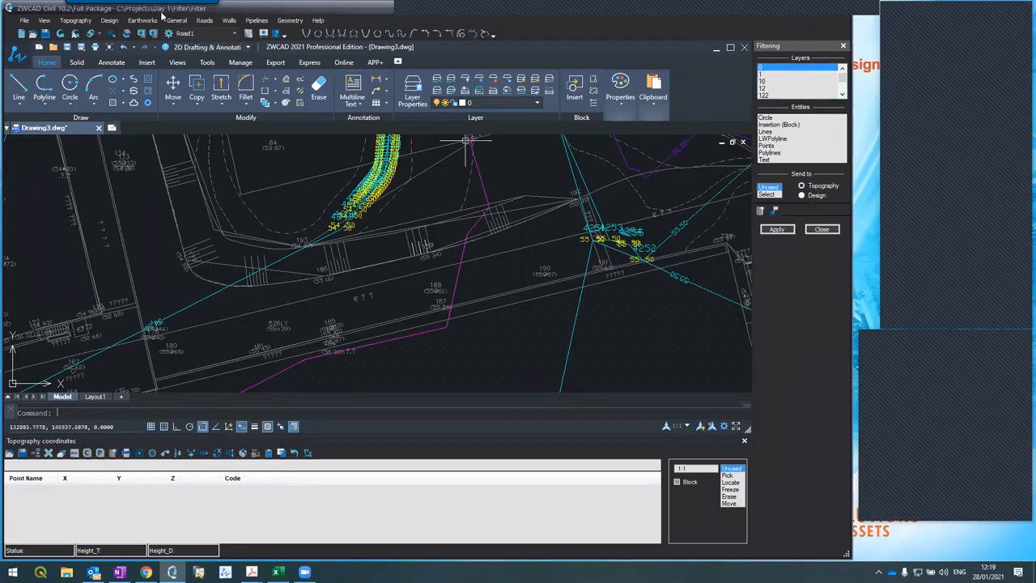
pyautogui.click(185, 21)
pyautogui.click(206, 97)
pyautogui.click(773, 196)
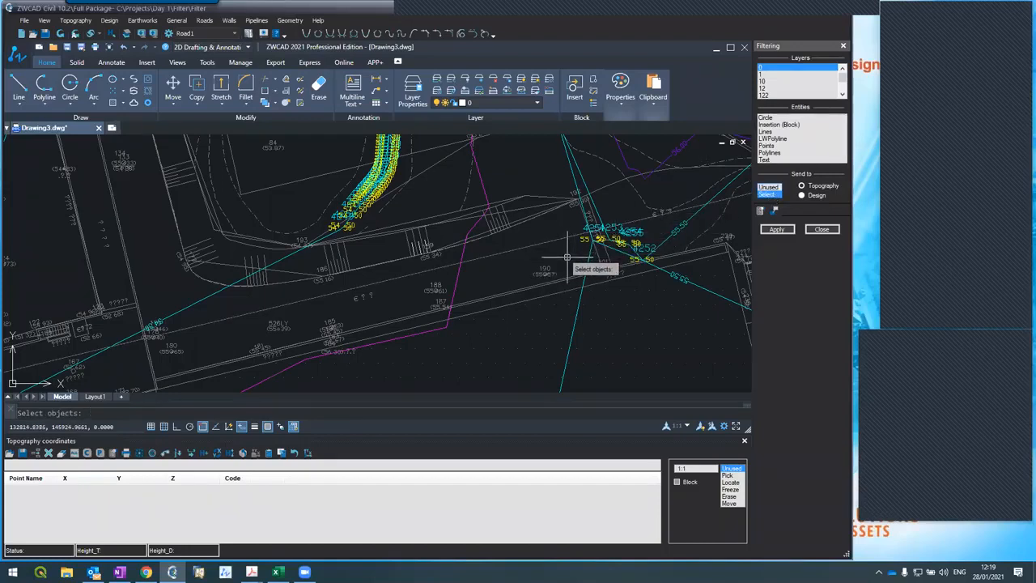
pyautogui.click(516, 231)
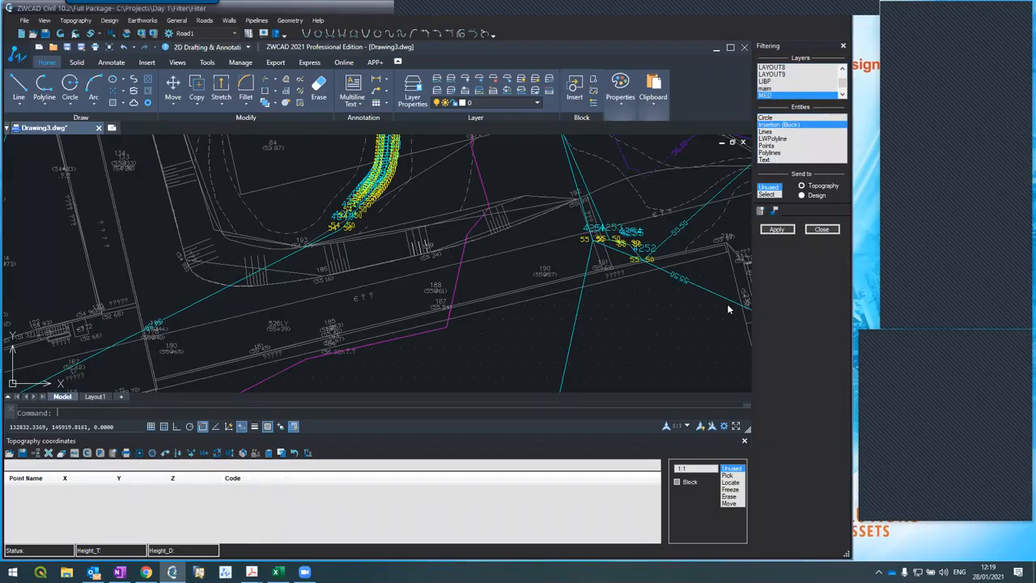
# Apply the filter with Topography as the destination to send the matching blocks to the topography coordinates
pyautogui.click(792, 230)
pyautogui.click(802, 186)
pyautogui.click(778, 229)
pyautogui.click(784, 228)
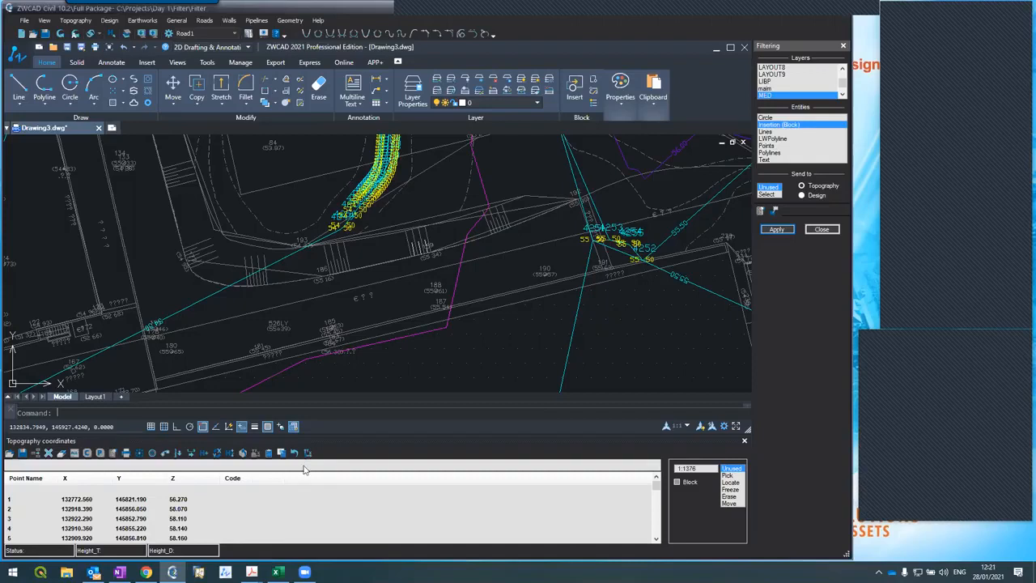
# Look through the imported topography coordinates and redraw the project to plot the points on the plan
pyautogui.click(145, 519)
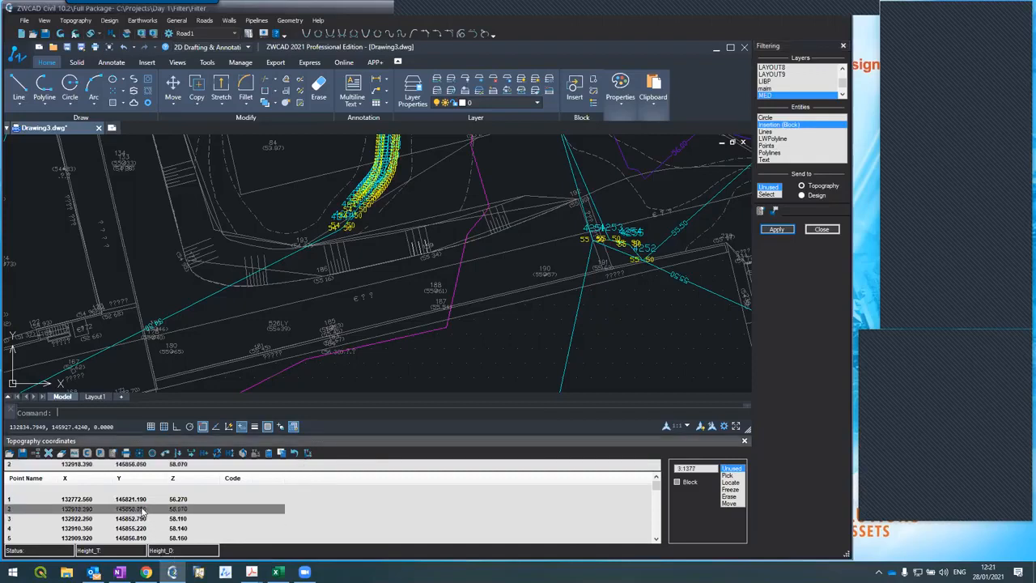
pyautogui.click(144, 500)
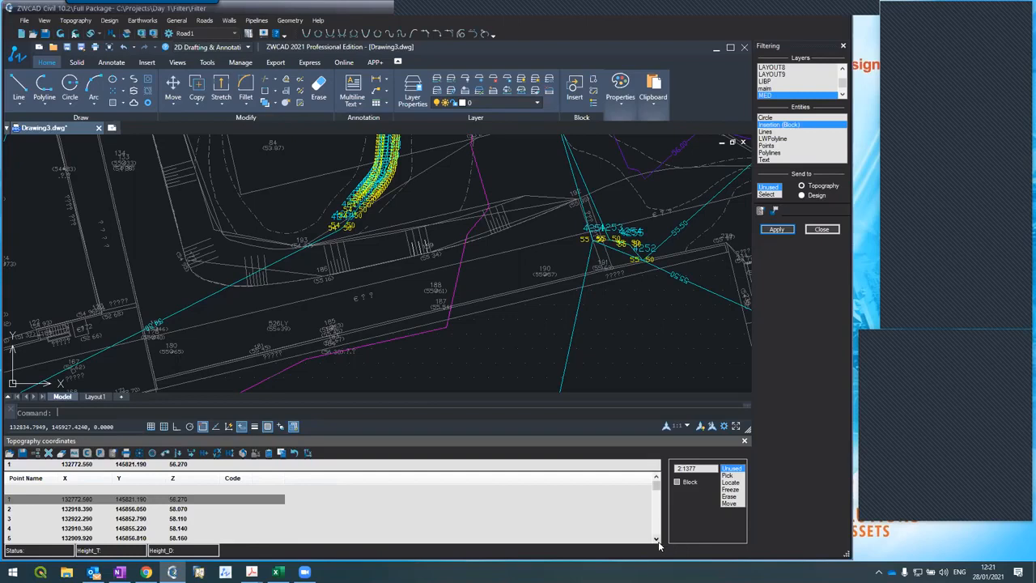
pyautogui.scroll(-3, 658, 541)
pyautogui.scroll(-11, 658, 540)
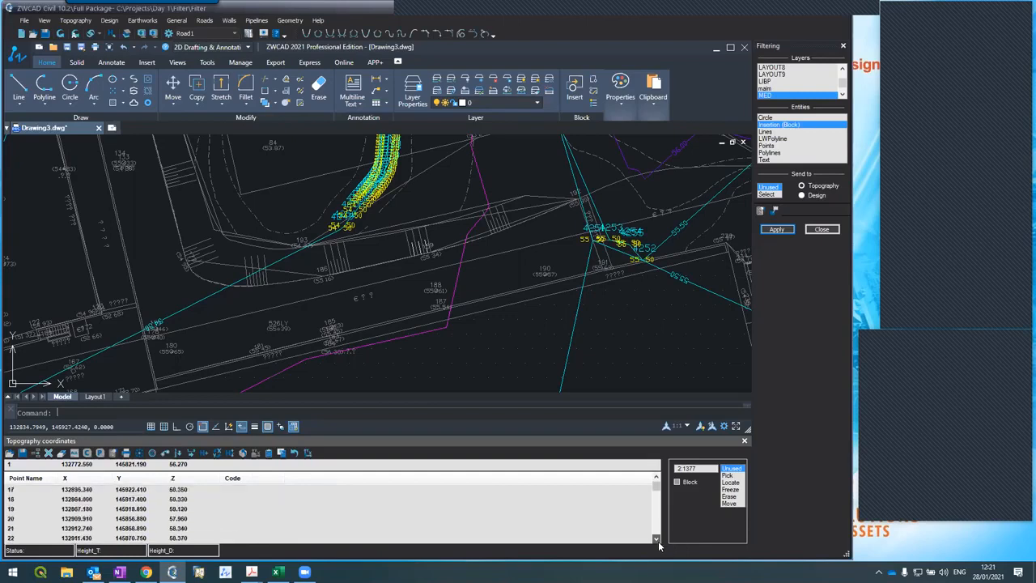
pyautogui.scroll(-1, 658, 541)
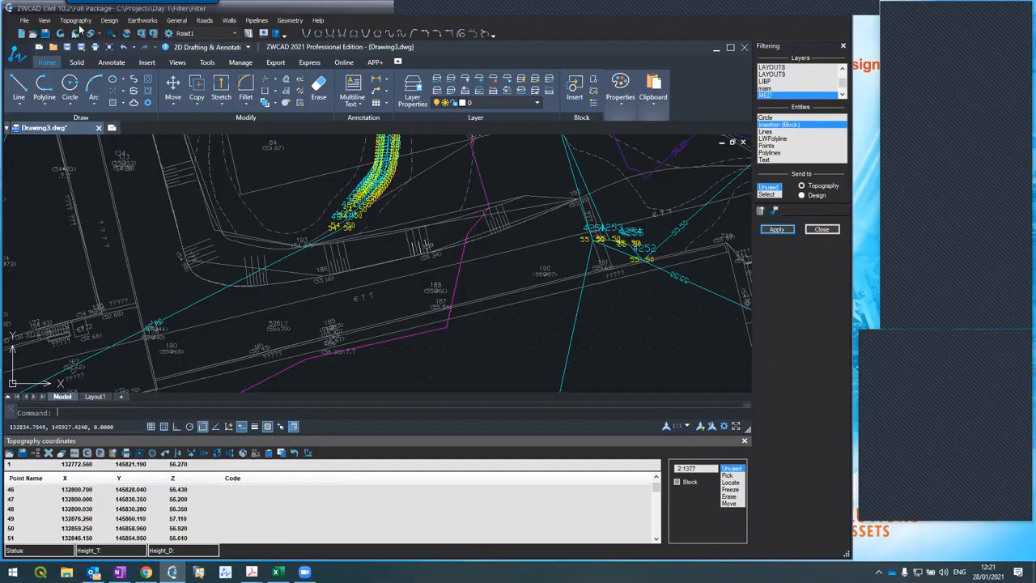
pyautogui.click(61, 34)
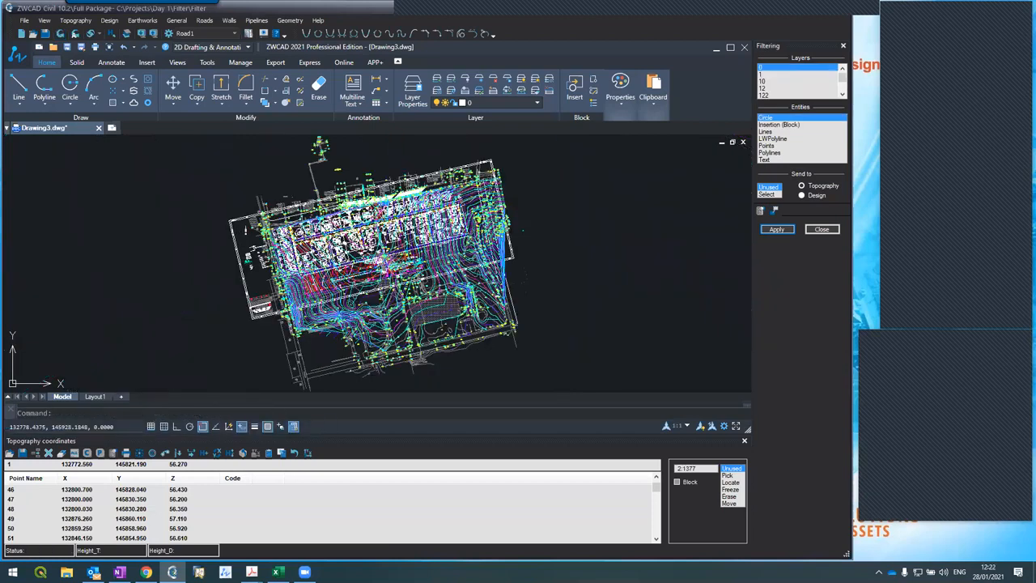
# Examine the plotted topography points and their elevations across the site plan, clearing any selected objects
pyautogui.click(430, 175)
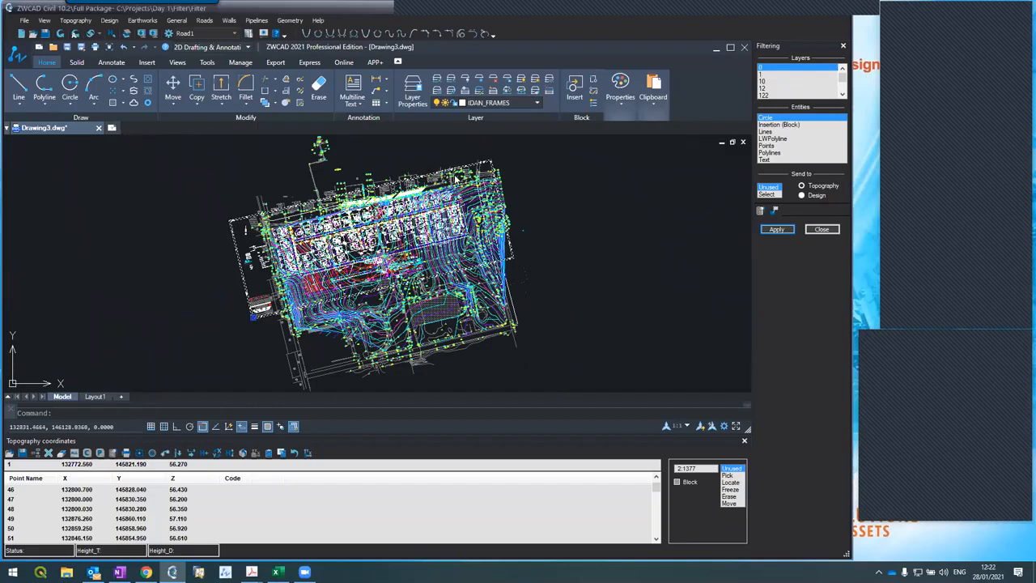
pyautogui.click(469, 202)
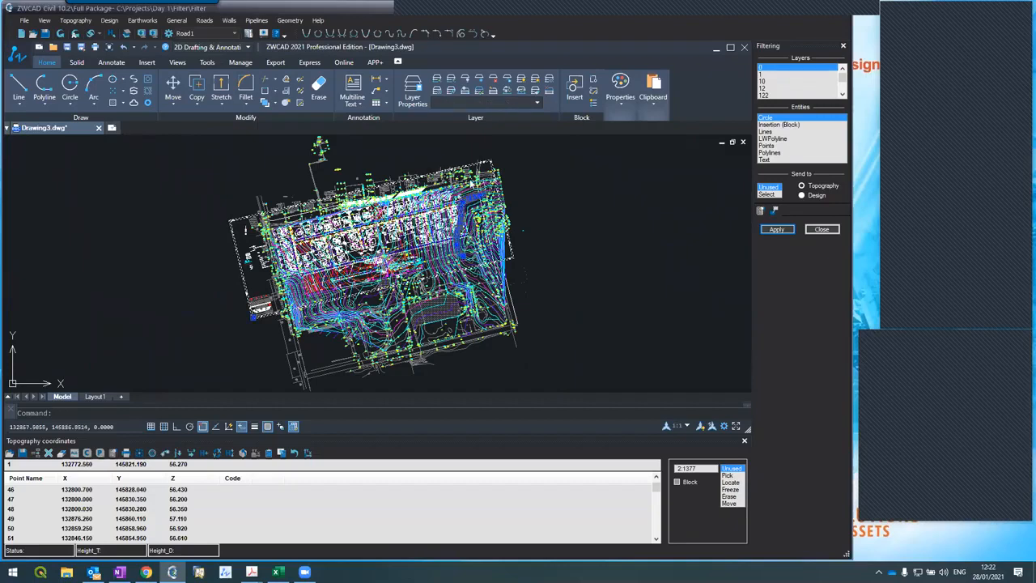
pyautogui.scroll(5, 471, 186)
pyautogui.scroll(5, 469, 187)
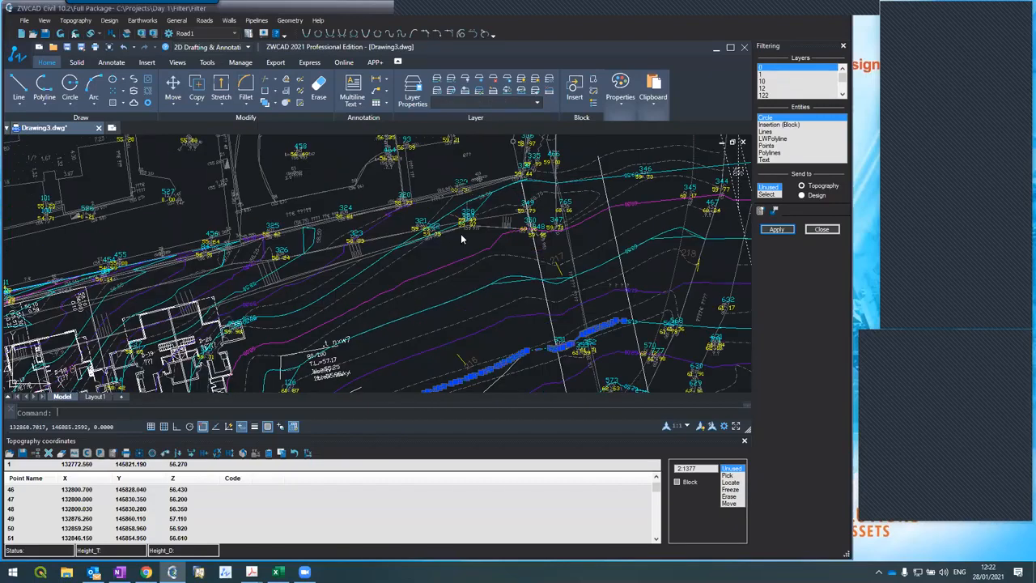
pyautogui.scroll(-10, 460, 237)
pyautogui.scroll(5, 450, 245)
pyautogui.scroll(6, 392, 235)
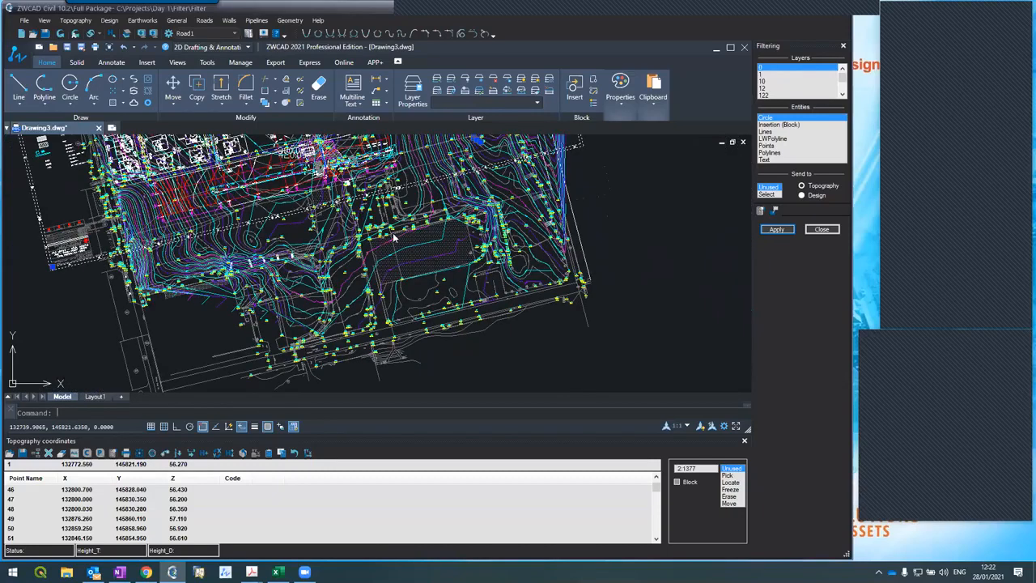
pyautogui.press('Escape')
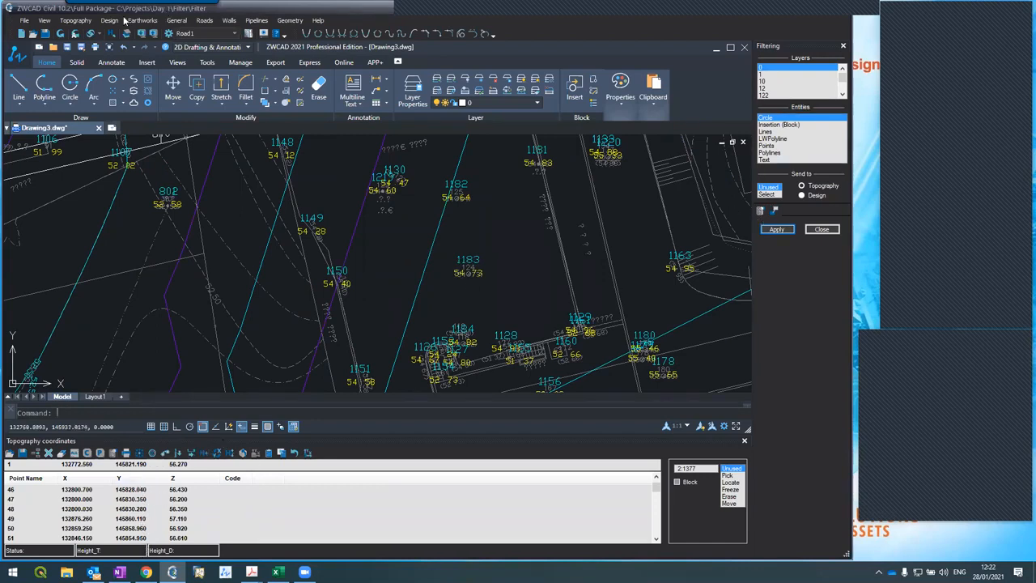
# Generate topography contours over the drawing extents with the interval set to 0.25
pyautogui.click(77, 23)
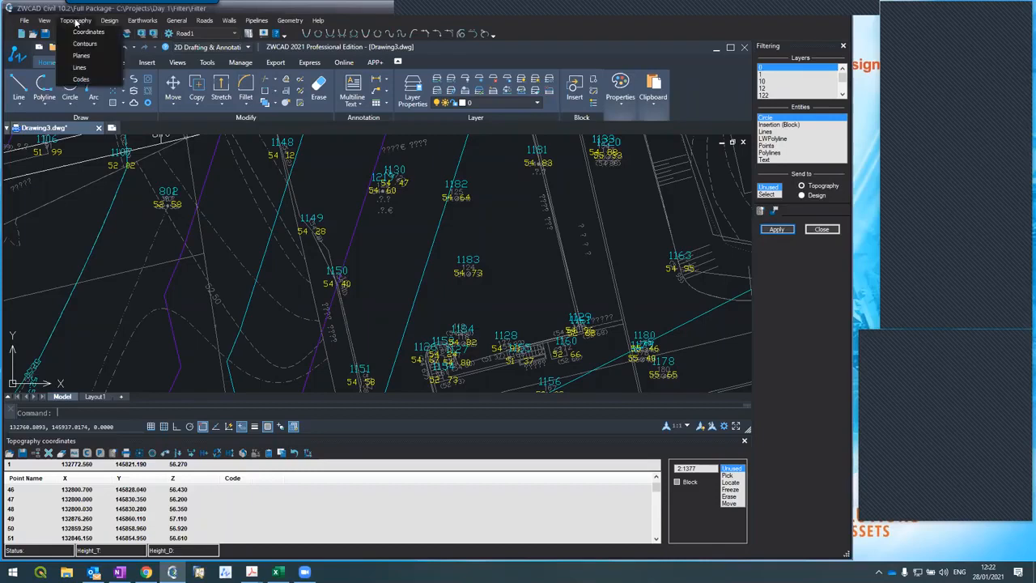
pyautogui.click(85, 45)
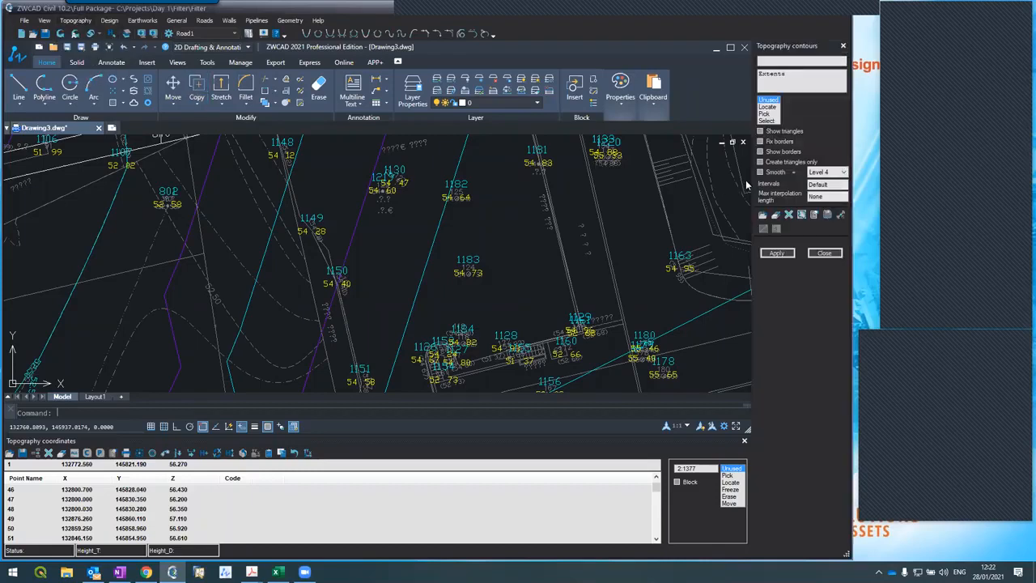
pyautogui.doubleClick(814, 183)
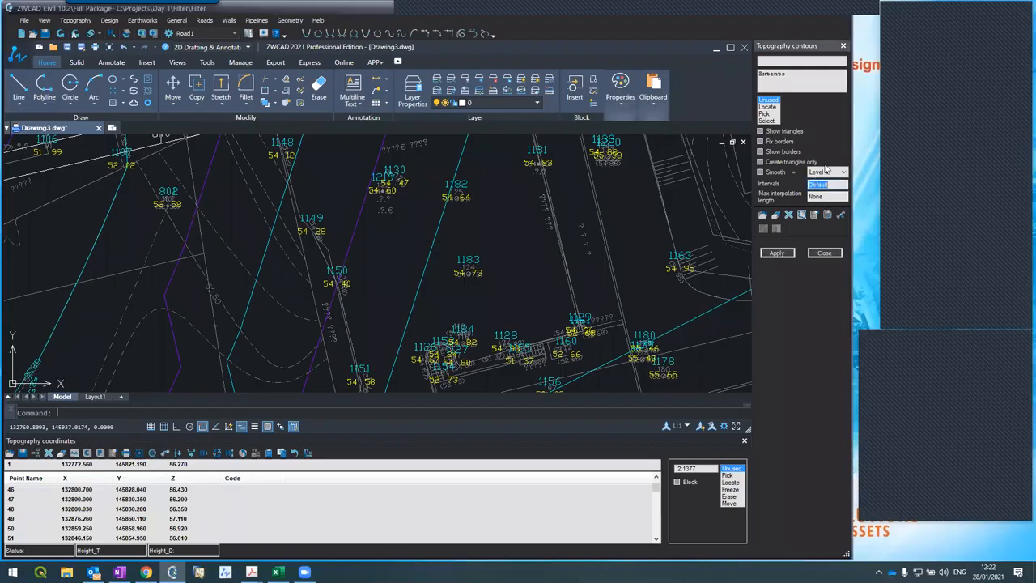
pyautogui.write('0.25')
pyautogui.click(784, 255)
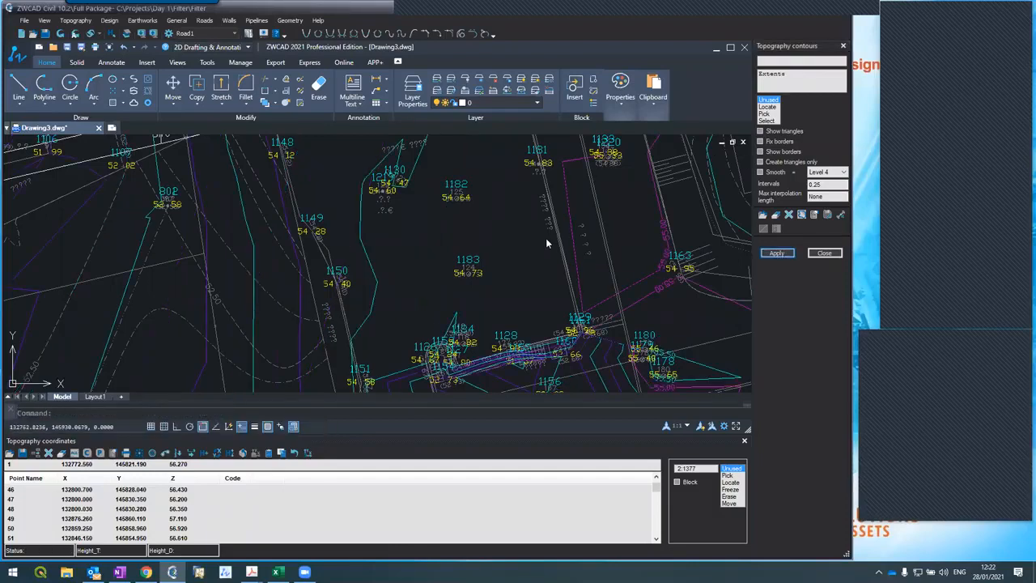
pyautogui.scroll(-3, 520, 236)
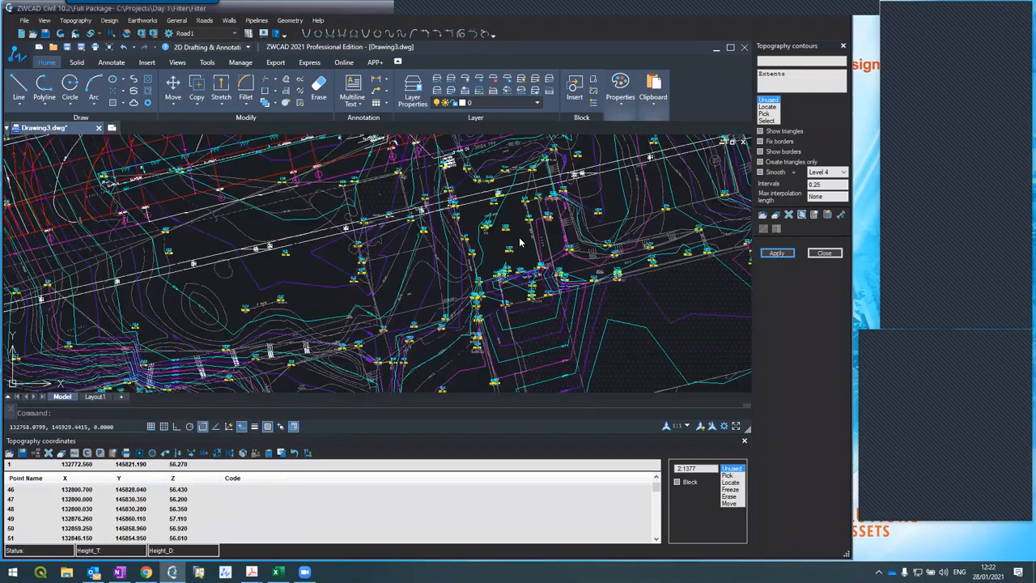
# Examine the generated contours across the site plan for areas where the contour lines are abnormally dense
pyautogui.scroll(-3, 493, 211)
pyautogui.scroll(-3, 463, 198)
pyautogui.scroll(2, 457, 207)
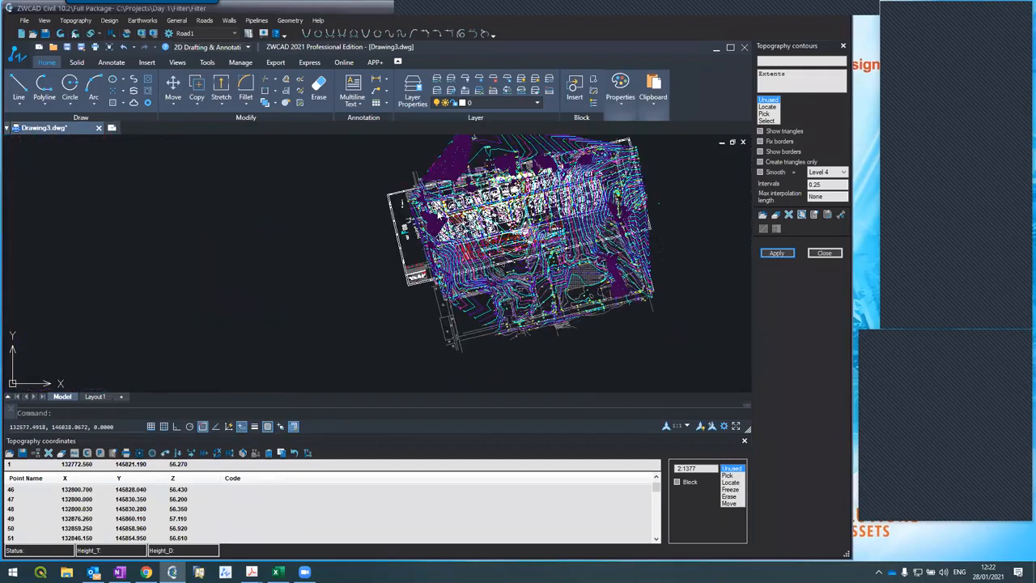
pyautogui.scroll(4, 478, 235)
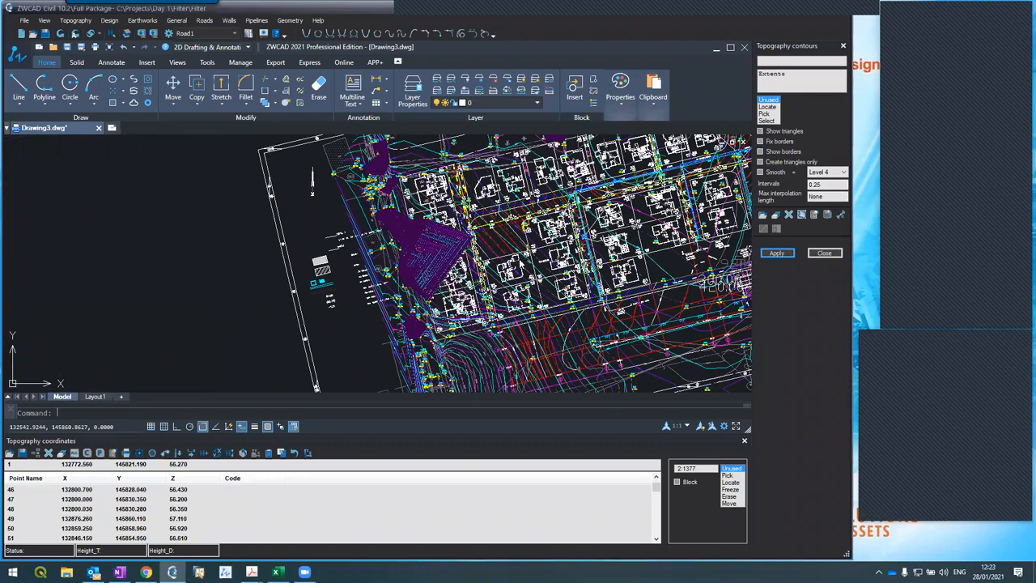
pyautogui.scroll(5, 531, 278)
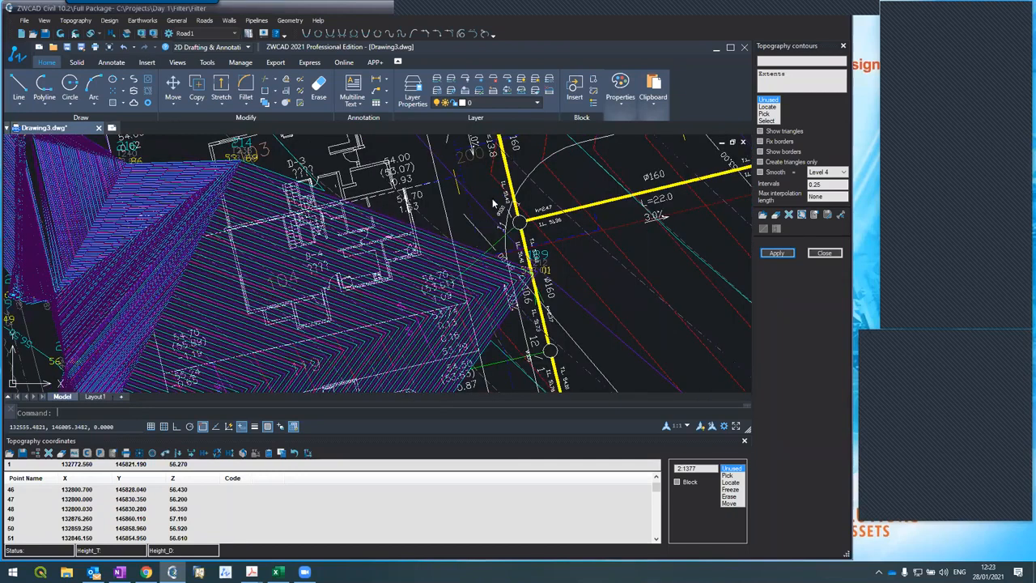
pyautogui.scroll(-3, 502, 245)
pyautogui.scroll(-2, 525, 172)
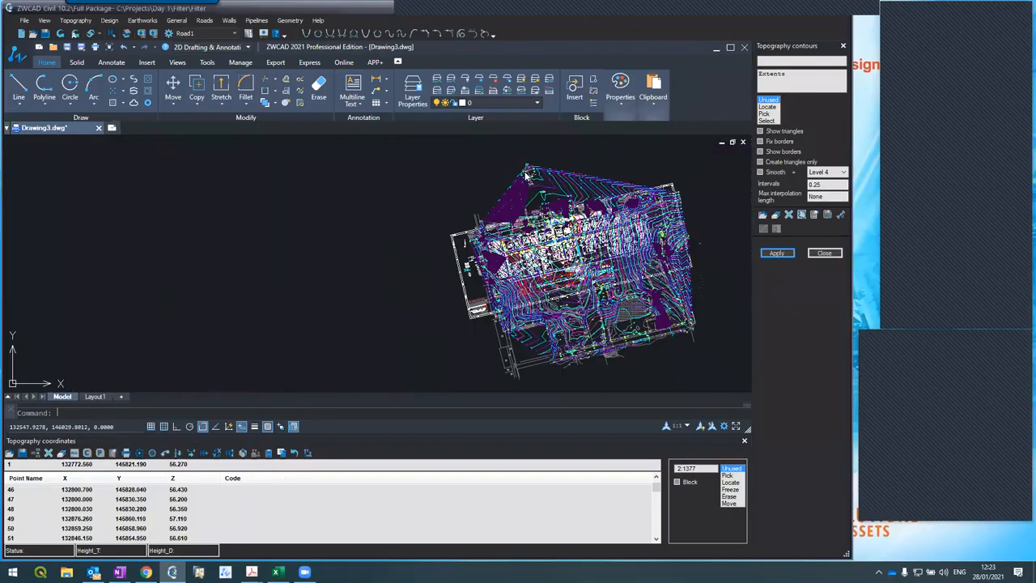
pyautogui.scroll(2, 549, 182)
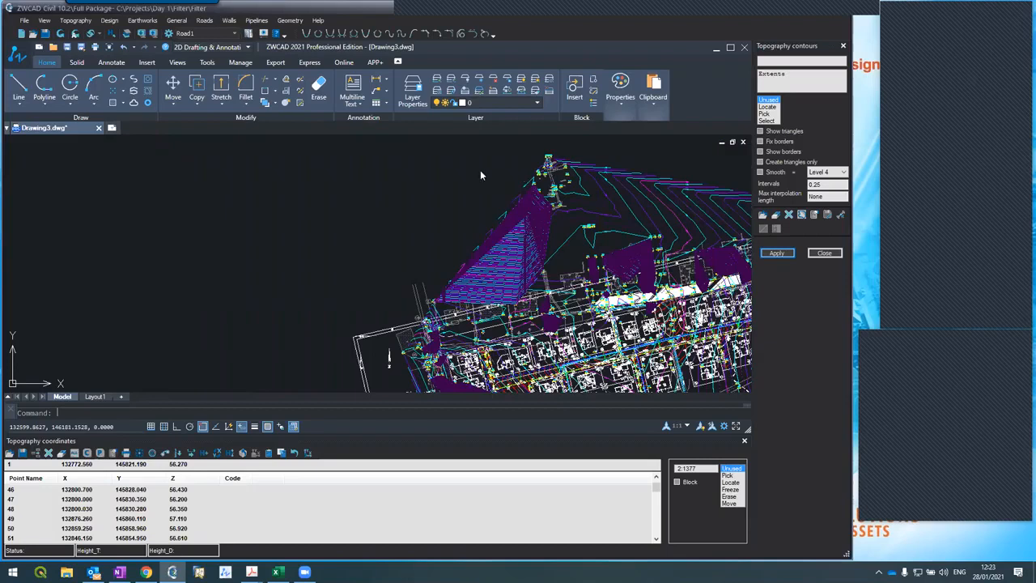
pyautogui.scroll(1, 550, 162)
pyautogui.scroll(2, 552, 165)
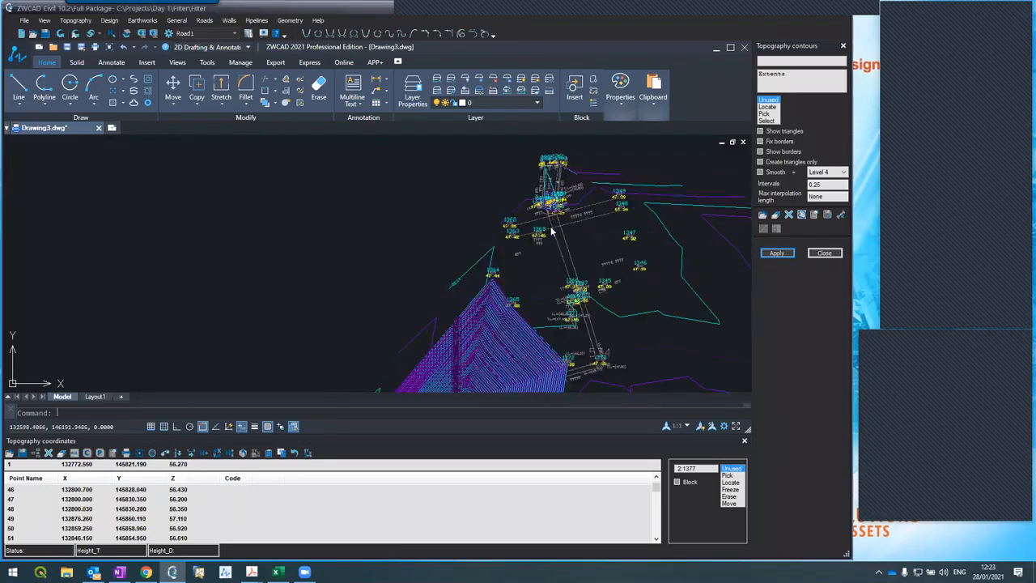
# Inspect the dense contour cluster at the site's northern corner and the elevation of the point at its centre
pyautogui.scroll(-5, 547, 228)
pyautogui.scroll(2, 519, 223)
pyautogui.scroll(1, 519, 222)
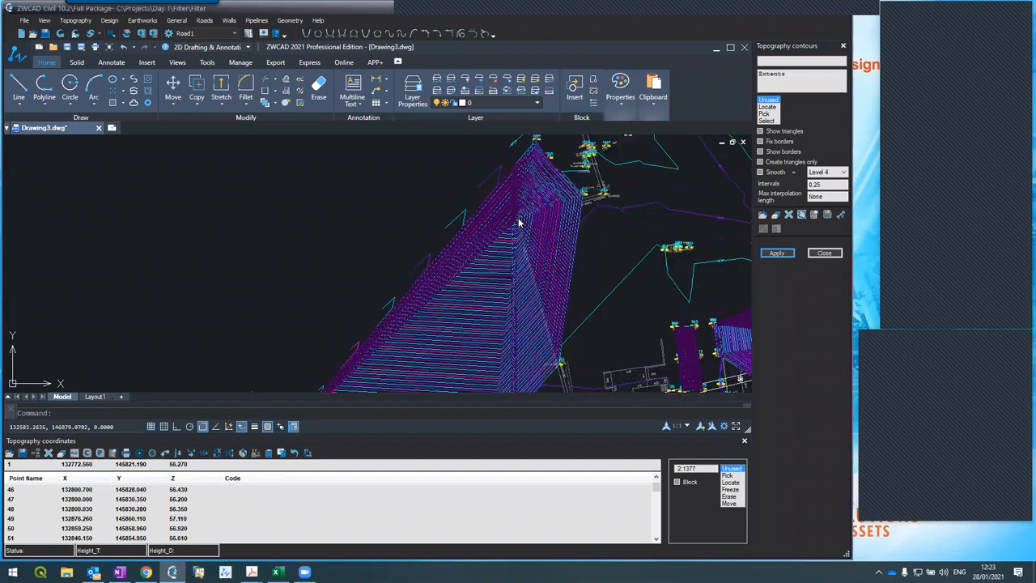
pyautogui.scroll(2, 519, 223)
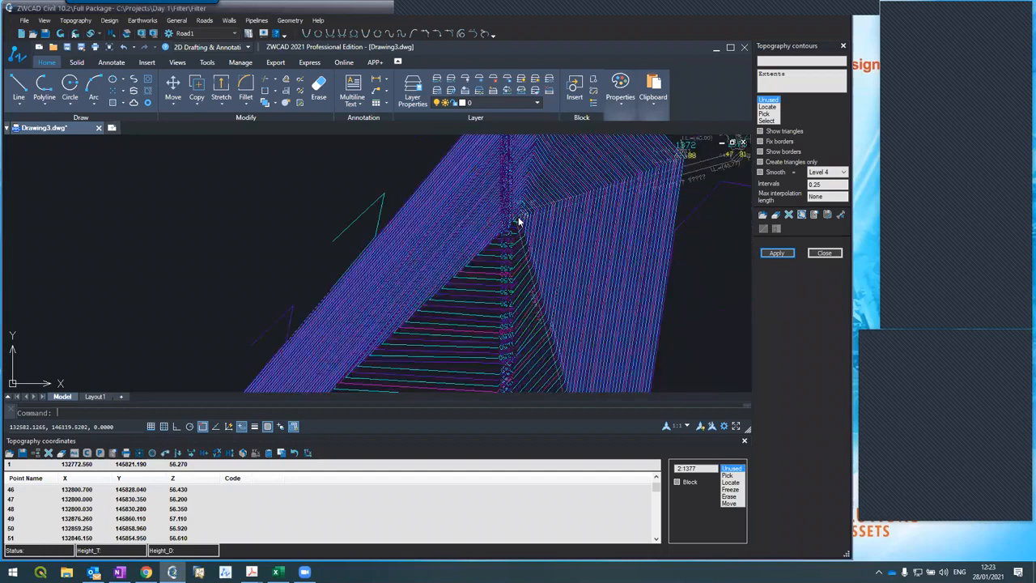
pyautogui.scroll(2, 520, 222)
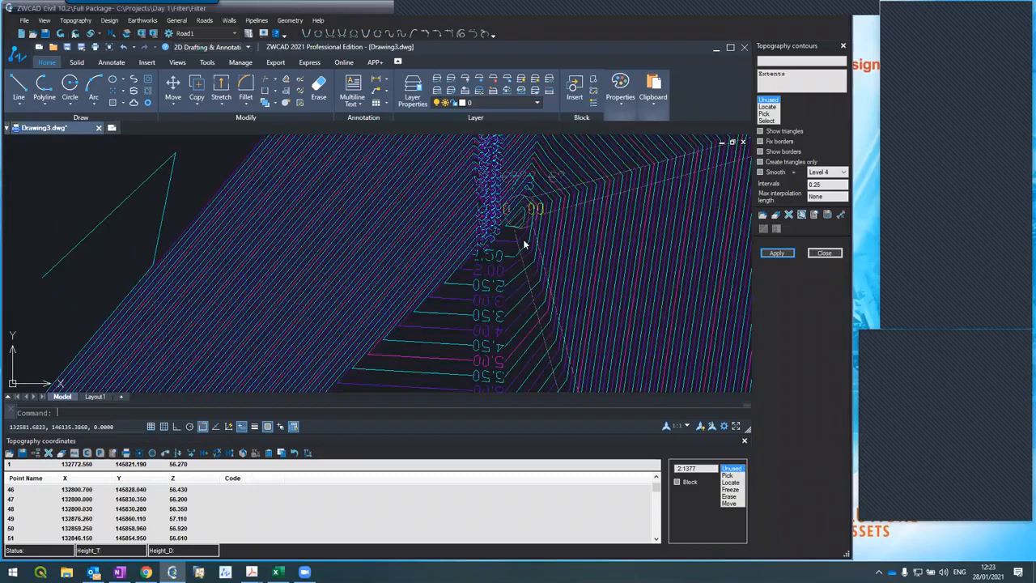
pyautogui.scroll(2, 506, 223)
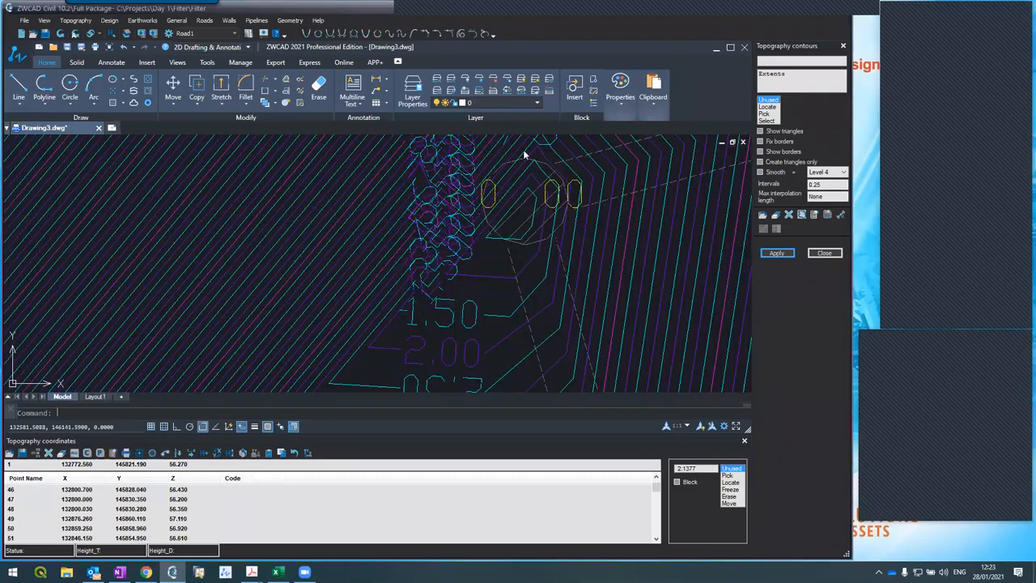
pyautogui.scroll(-2, 470, 194)
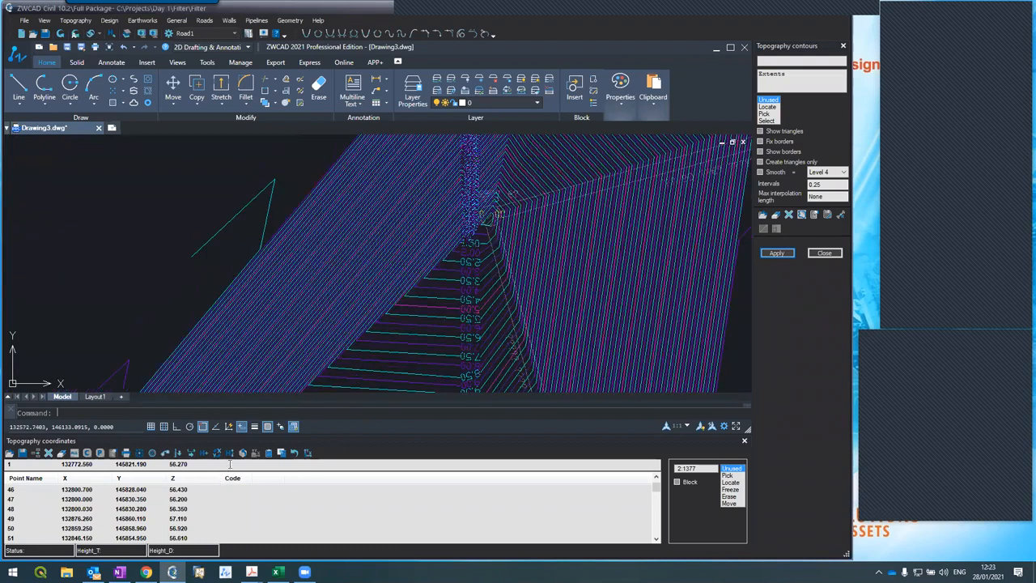
# Clear the height of point 48 in the topography coordinates and locate the point at the centre of the dense cluster
pyautogui.click(200, 508)
pyautogui.press('Delete')
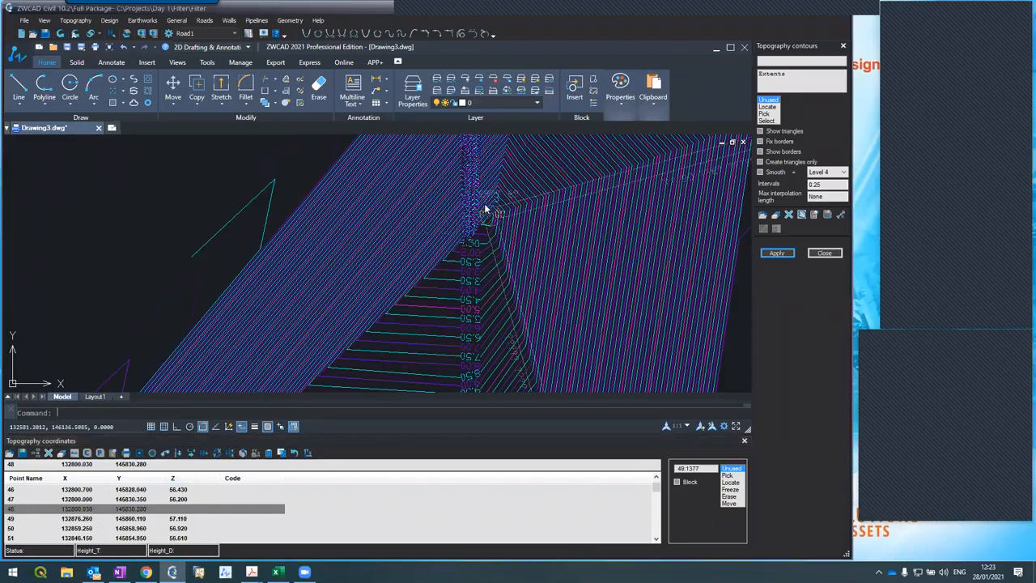
pyautogui.scroll(5, 581, 137)
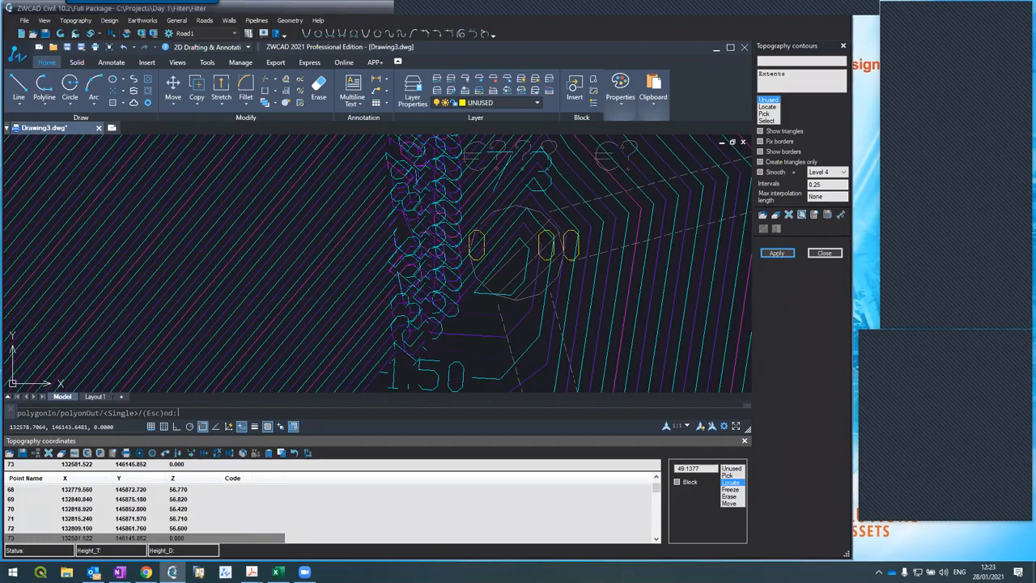
# Examine the remaining dense contour clusters and their zero-height points across the site, then end the locate command
pyautogui.scroll(-5, 398, 356)
pyautogui.scroll(2, 398, 356)
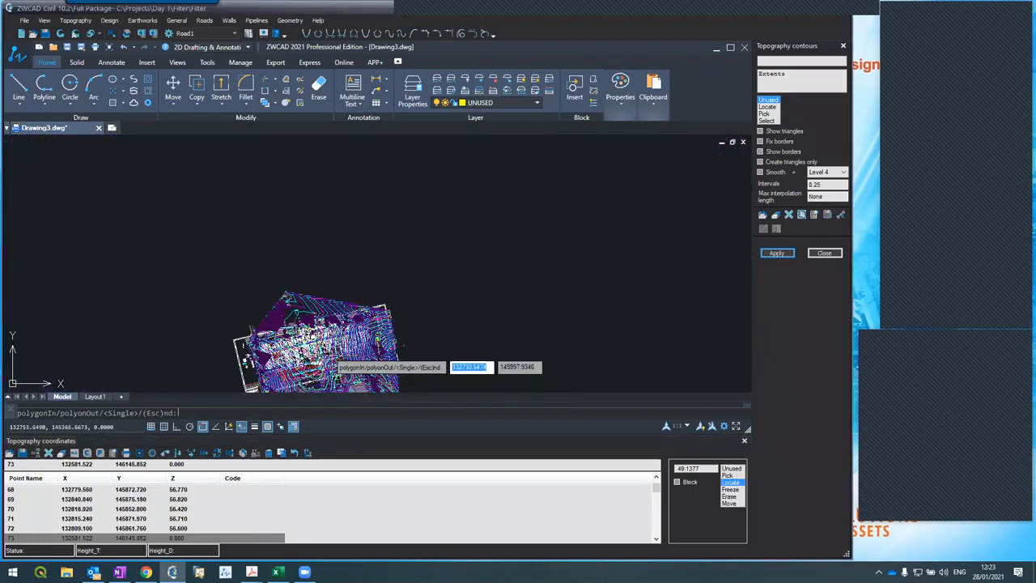
pyautogui.scroll(4, 328, 356)
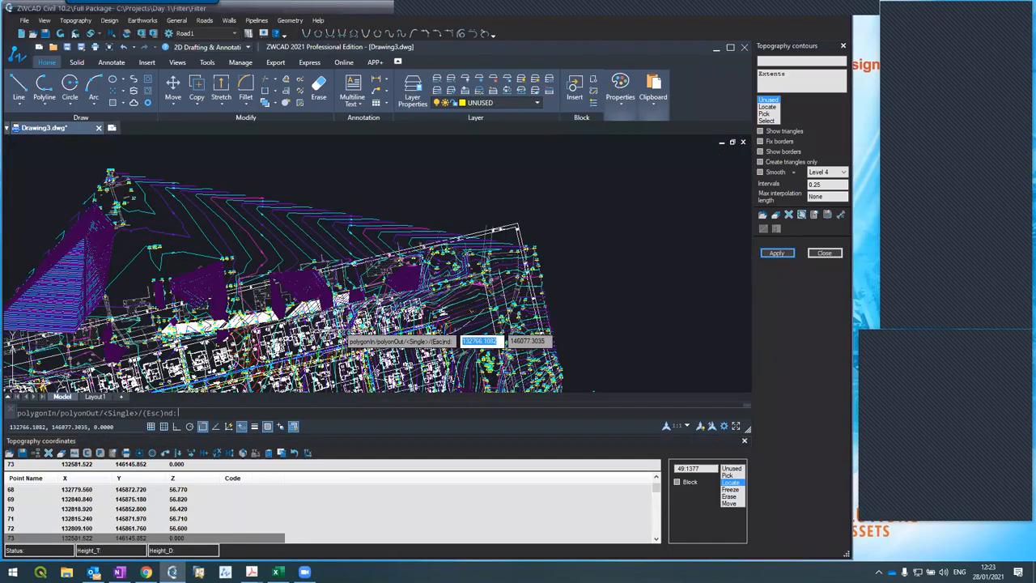
pyautogui.scroll(3, 340, 324)
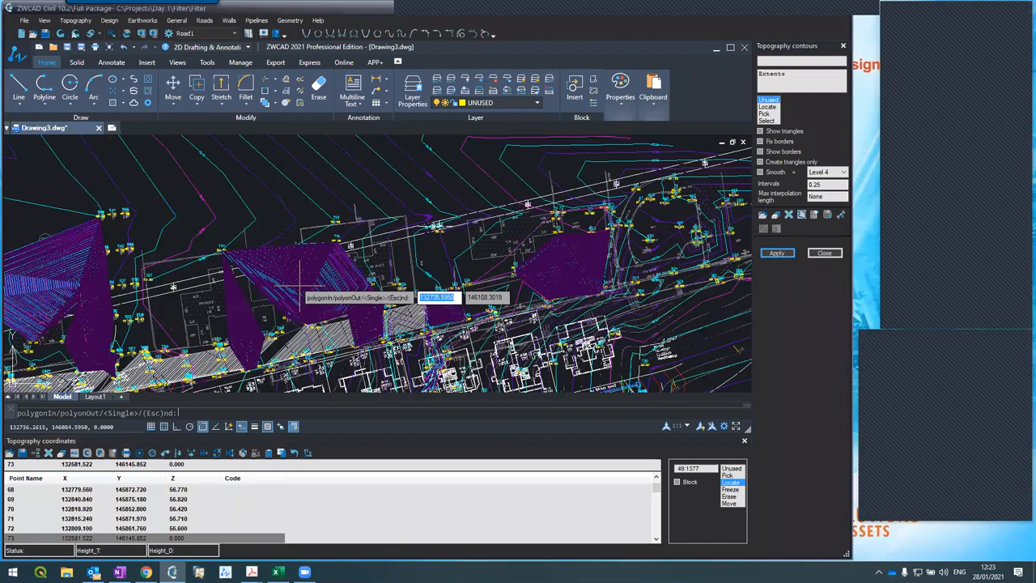
pyautogui.scroll(-3, 299, 324)
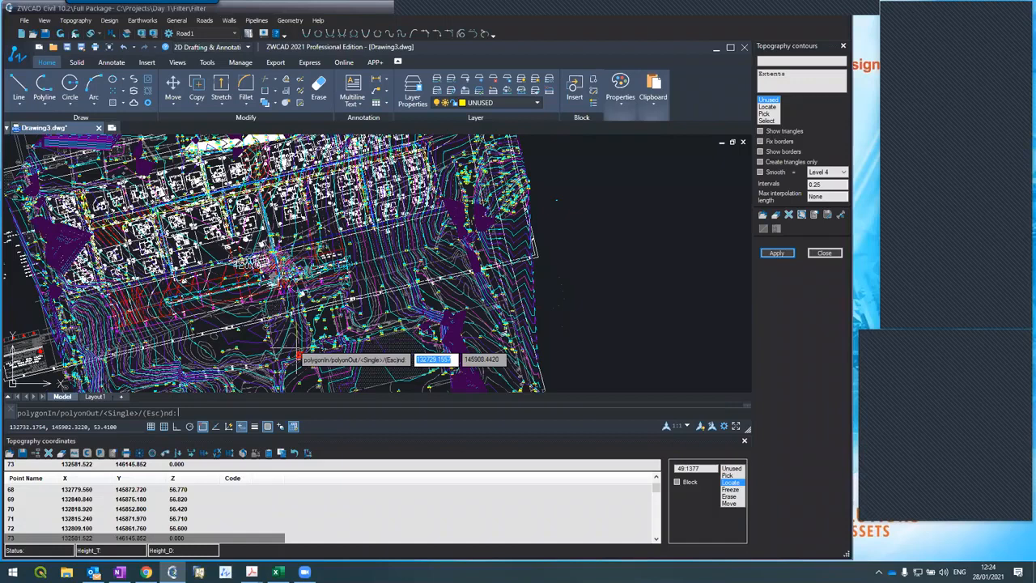
pyautogui.scroll(5, 450, 347)
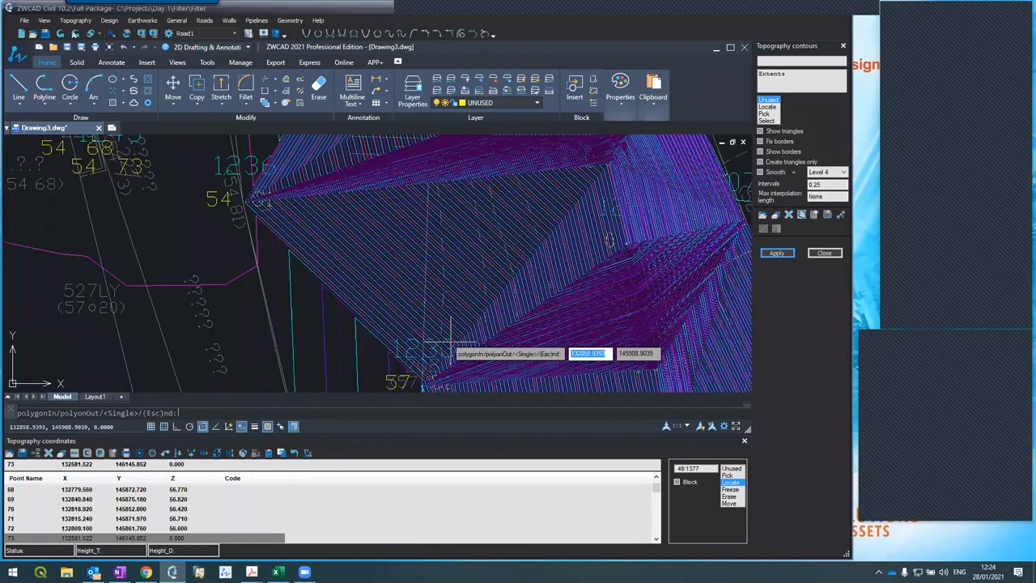
pyautogui.scroll(3, 498, 277)
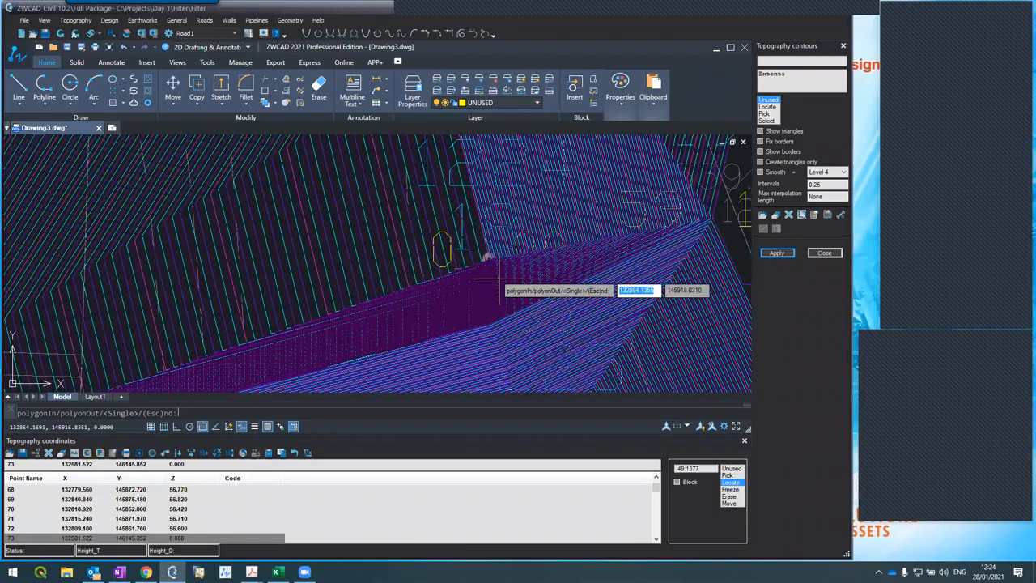
pyautogui.press('Escape')
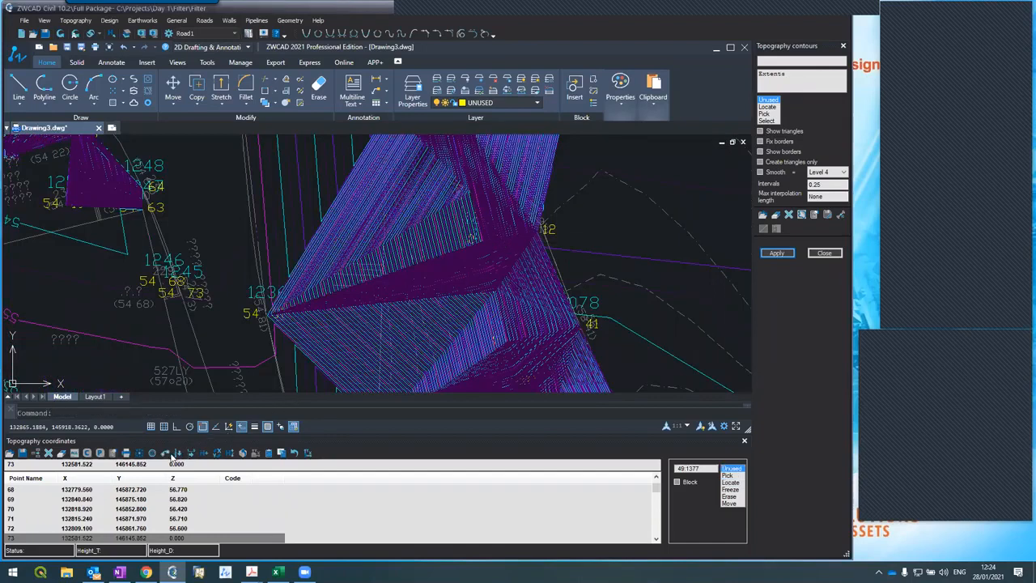
# Find all topography points by height with the search mode At most height and the value 5
pyautogui.click(165, 454)
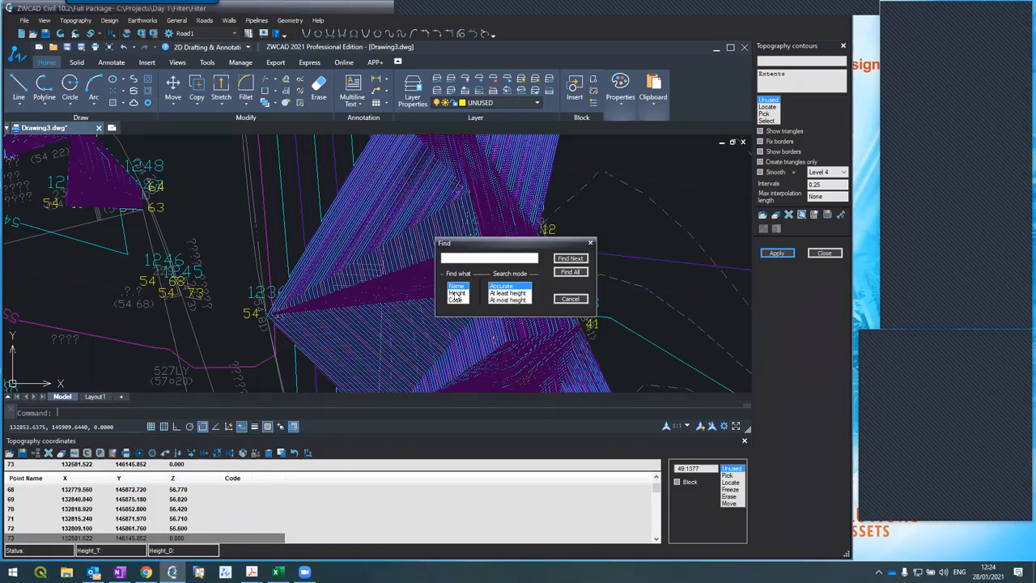
pyautogui.click(456, 293)
pyautogui.click(506, 300)
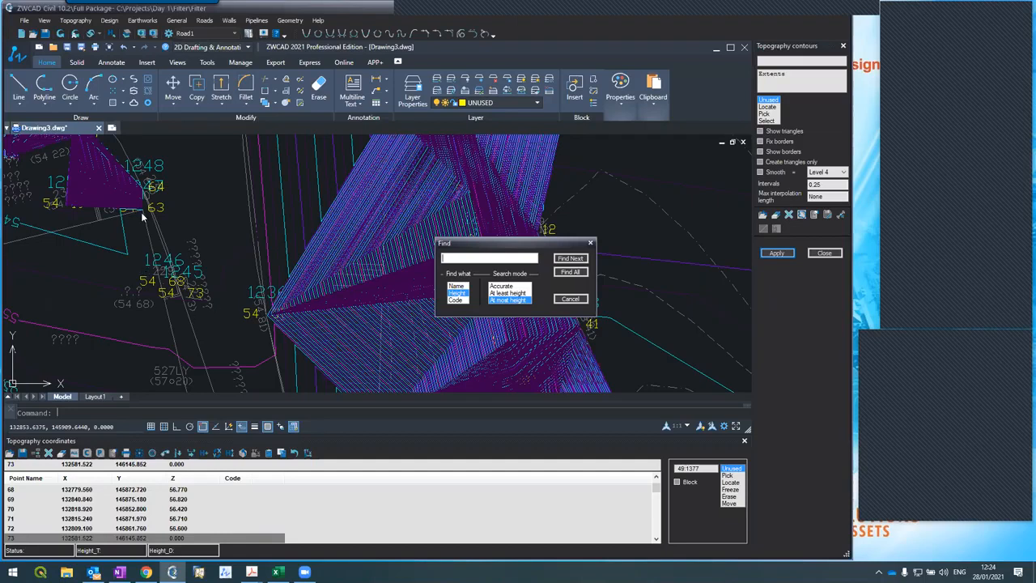
pyautogui.click(459, 256)
pyautogui.write('5')
pyautogui.click(568, 272)
pyautogui.click(564, 273)
# Look through the coordinates list for the points highlighted by the height search and close the search
pyautogui.moveTo(656, 539); pyautogui.dragTo(656, 541)
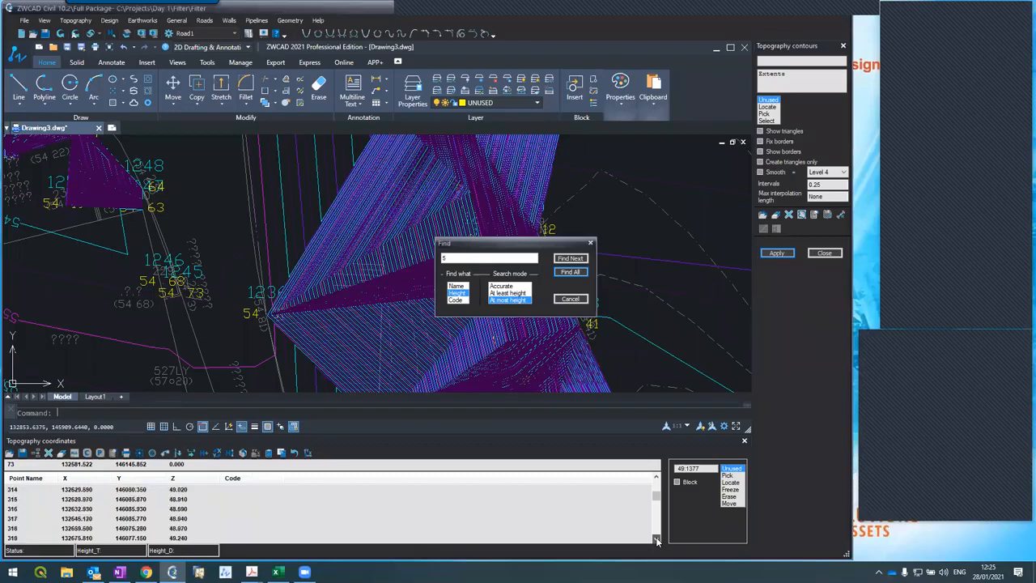
pyautogui.click(656, 540)
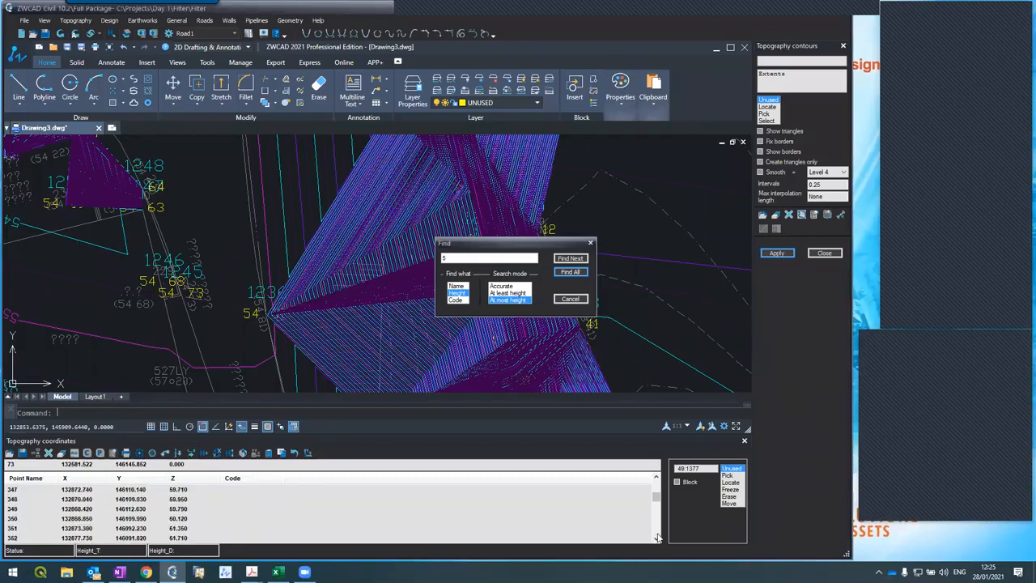
pyautogui.click(656, 538)
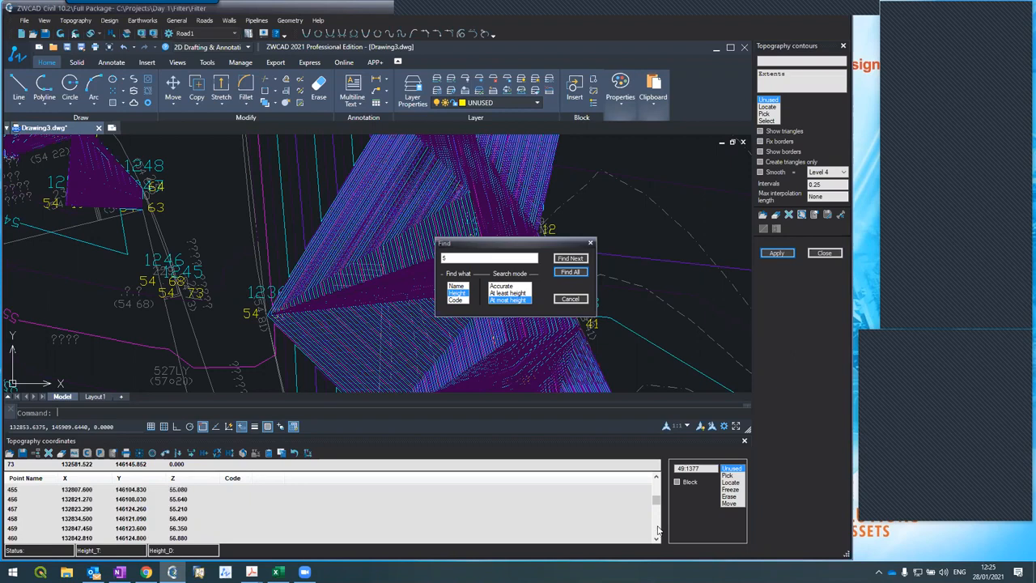
pyautogui.click(655, 488)
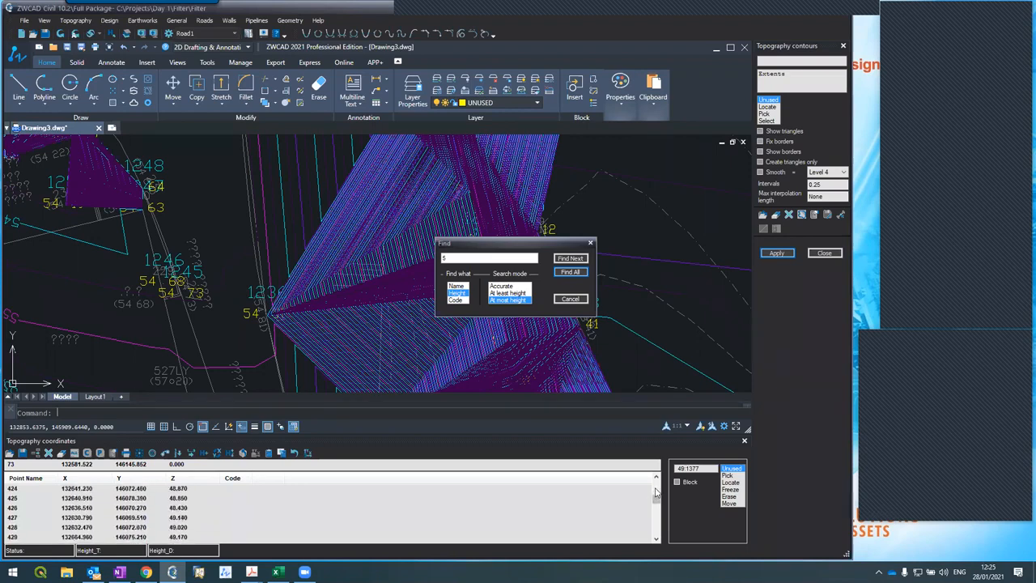
pyautogui.click(656, 526)
pyautogui.click(656, 525)
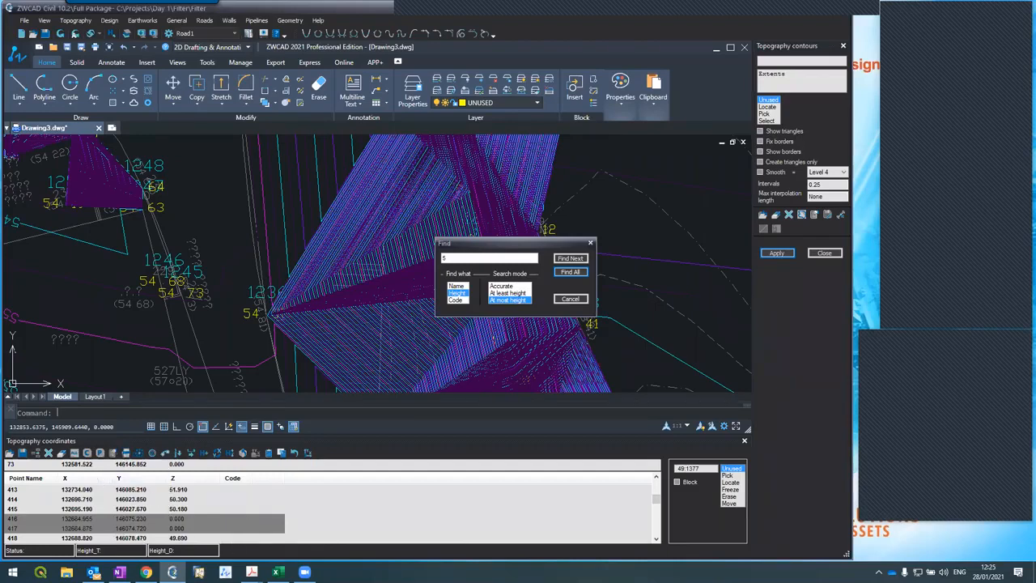
pyautogui.click(569, 299)
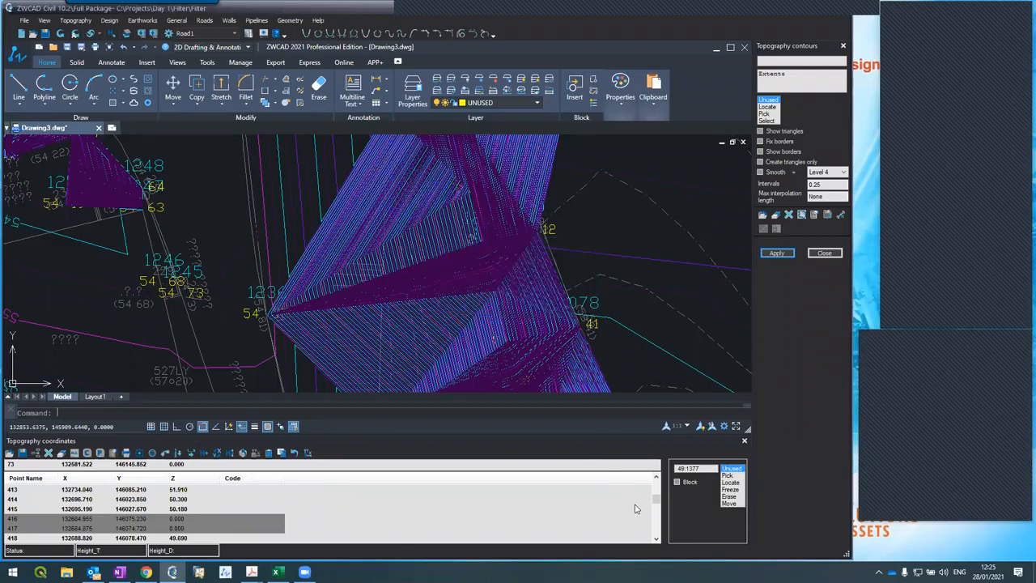
# Turn on Block mode for the highlighted low-height points and delete them from the topography coordinates
pyautogui.click(677, 482)
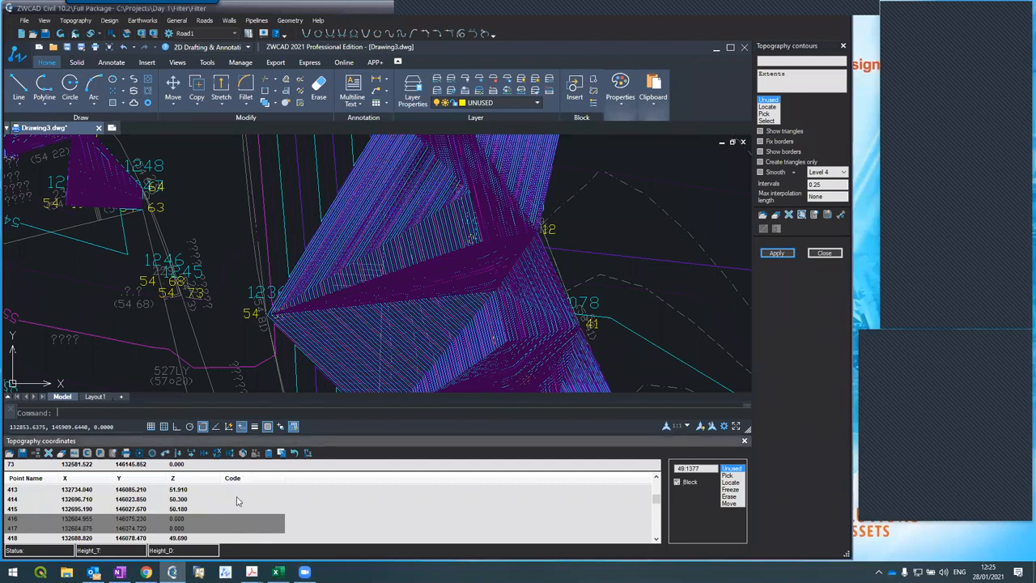
pyautogui.click(657, 478)
pyautogui.click(657, 479)
pyautogui.click(657, 479)
pyautogui.click(657, 479)
pyautogui.click(657, 479)
pyautogui.click(657, 479)
pyautogui.click(657, 479)
pyautogui.click(657, 479)
pyautogui.click(657, 479)
pyautogui.click(657, 479)
pyautogui.click(657, 479)
pyautogui.click(657, 479)
pyautogui.click(657, 479)
pyautogui.click(657, 479)
pyautogui.click(657, 479)
pyautogui.click(657, 479)
pyautogui.click(657, 479)
pyautogui.click(657, 479)
pyautogui.click(657, 479)
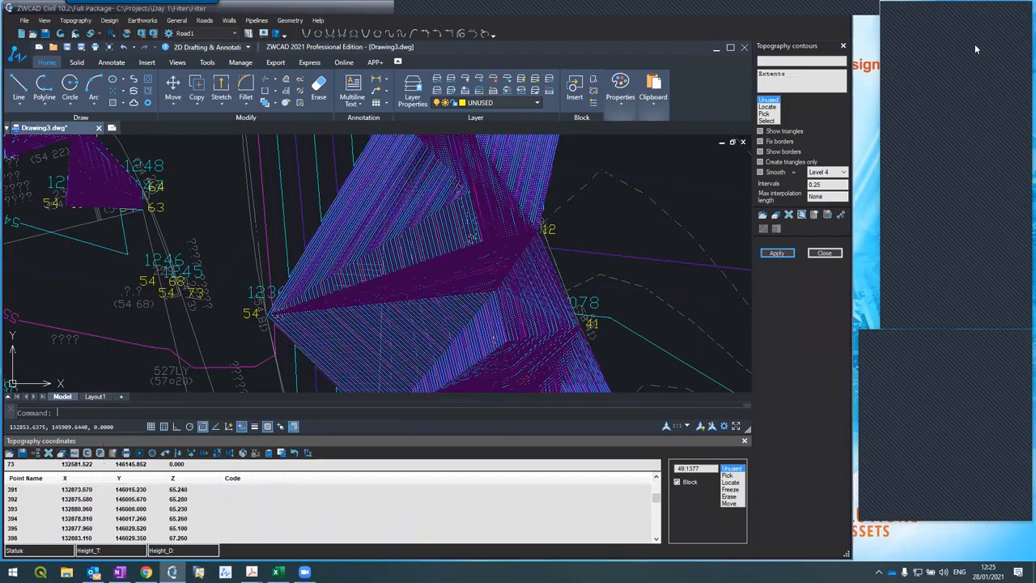
pyautogui.click(60, 456)
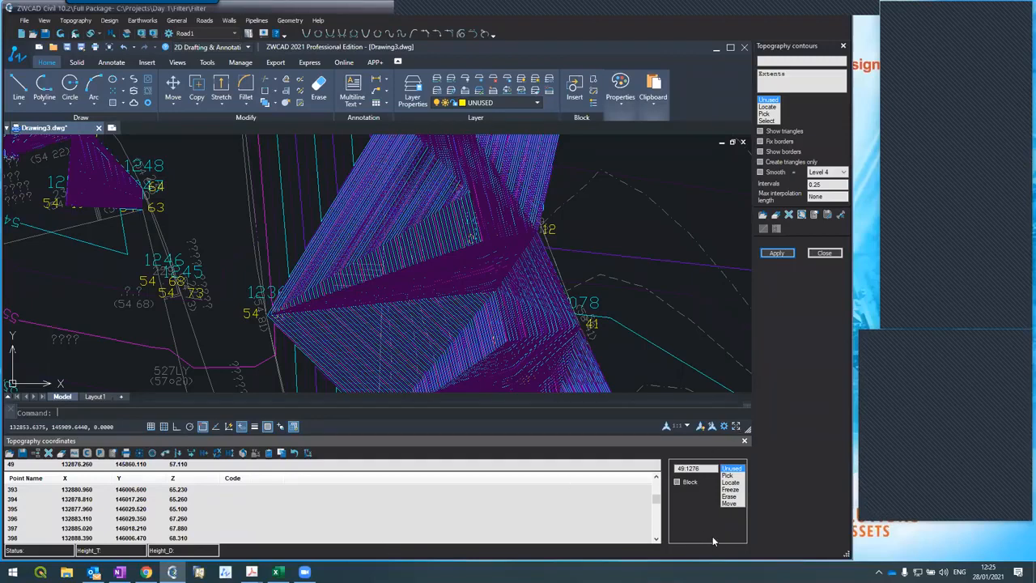
# Redraw the project and check the updated contours across the whole site
pyautogui.click(60, 35)
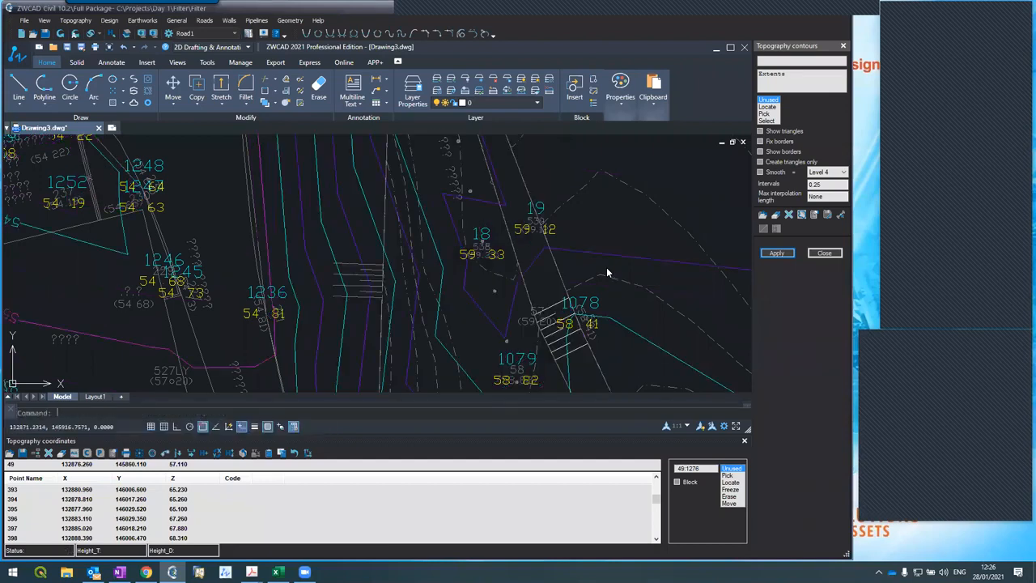
pyautogui.click(459, 254)
pyautogui.scroll(-2, 441, 281)
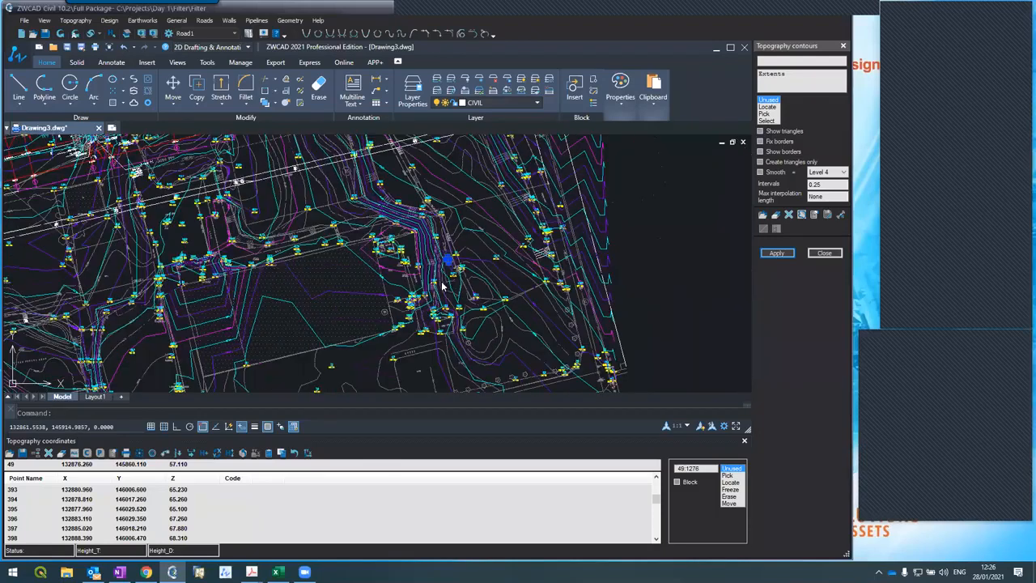
pyautogui.scroll(-5, 430, 286)
pyautogui.scroll(3, 353, 191)
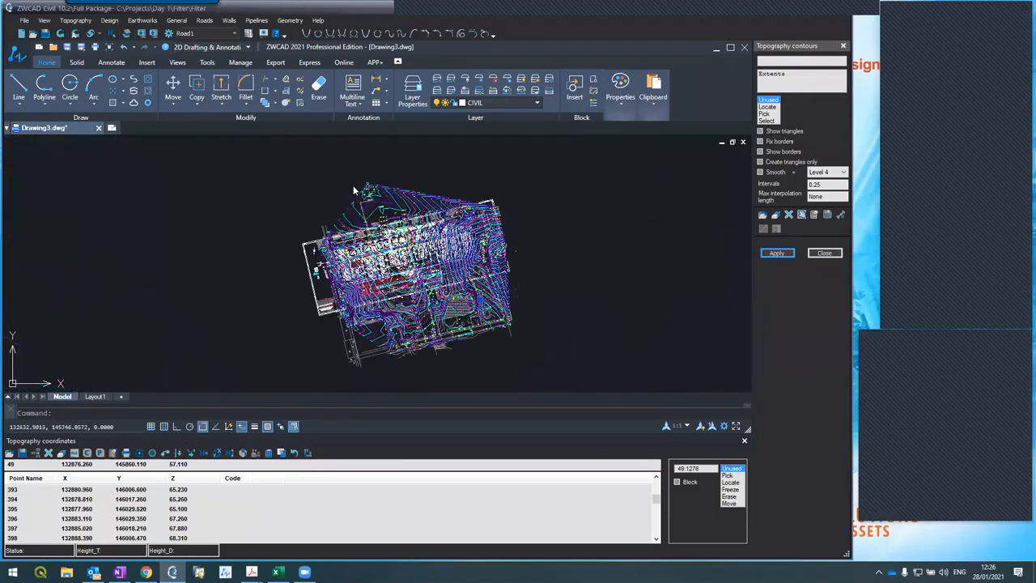
pyautogui.scroll(-3, 344, 211)
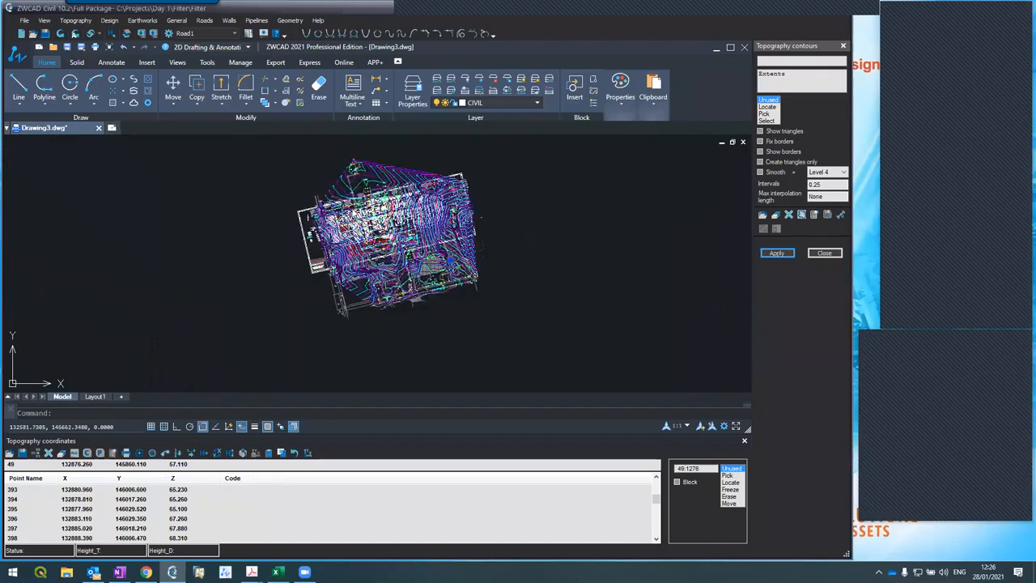
pyautogui.scroll(3, 349, 220)
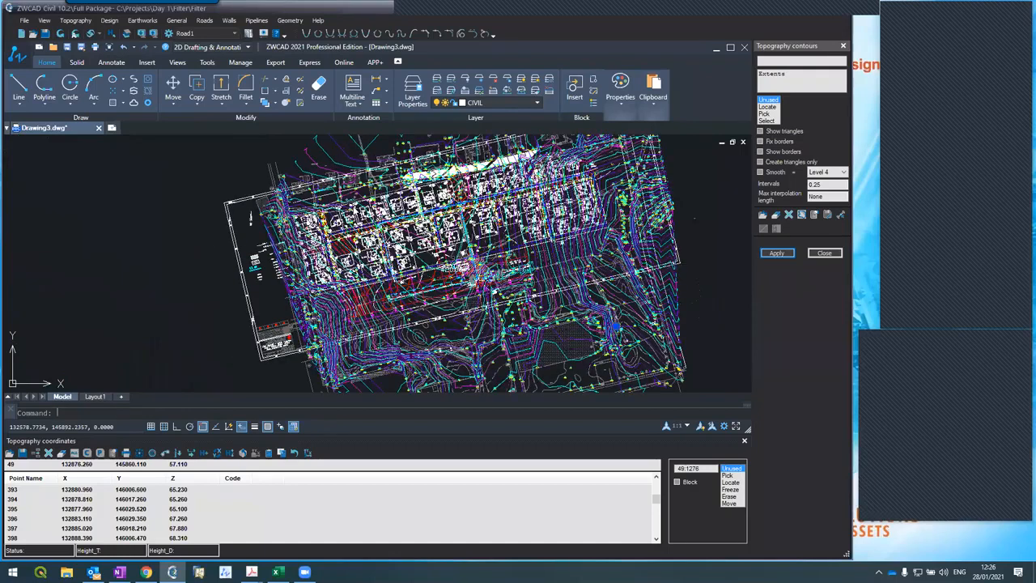
pyautogui.scroll(2, 359, 209)
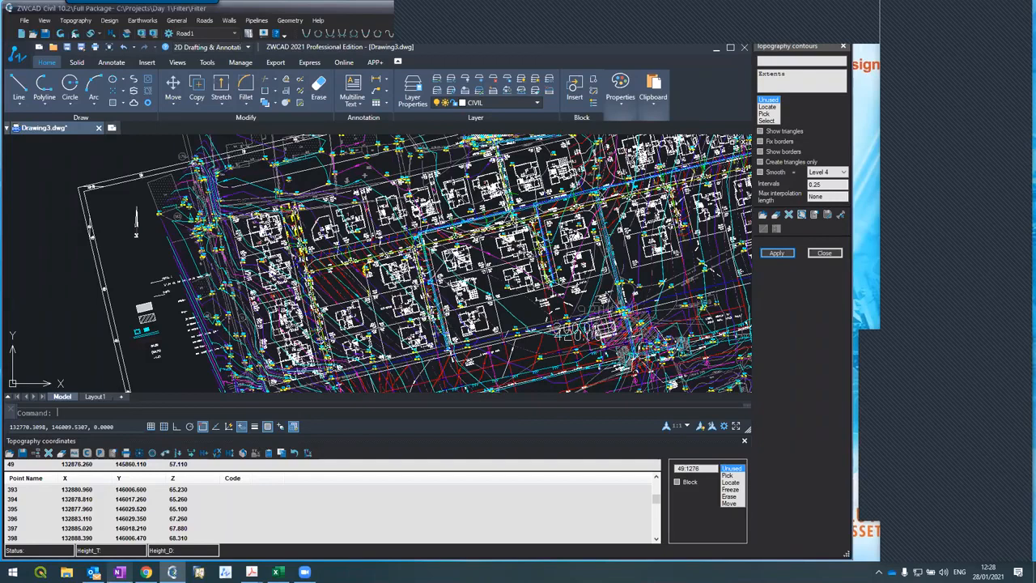
# Switch to Outlook, check the calendar for the week starting 31 January 2021, and return to the ZWCAD drawing
pyautogui.click(93, 572)
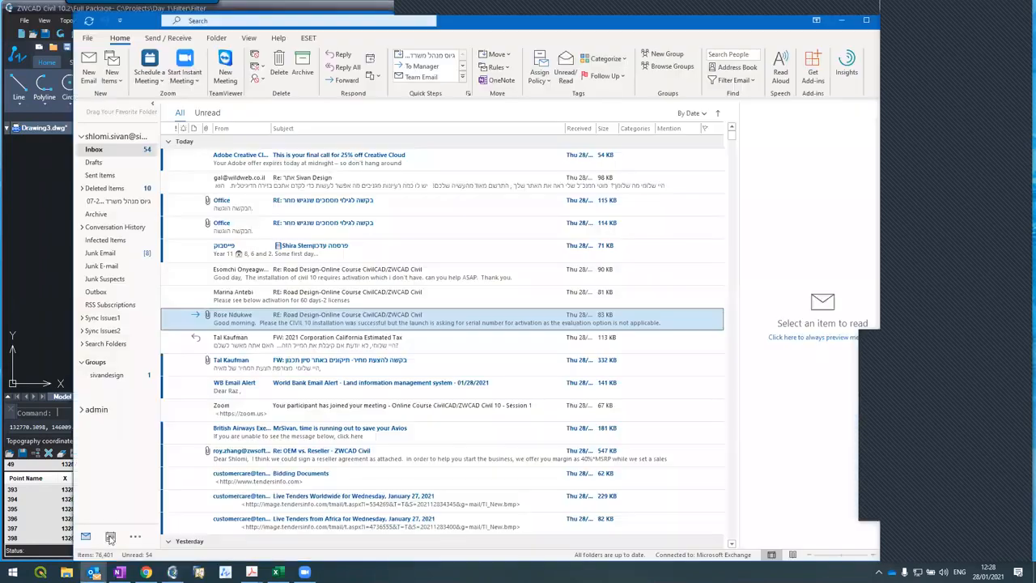
pyautogui.click(112, 539)
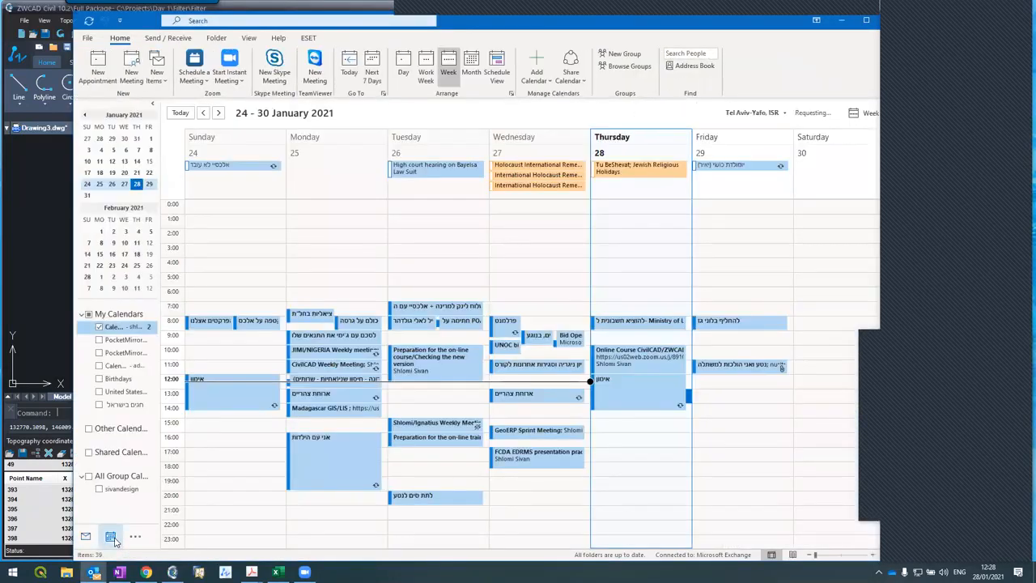
pyautogui.click(88, 197)
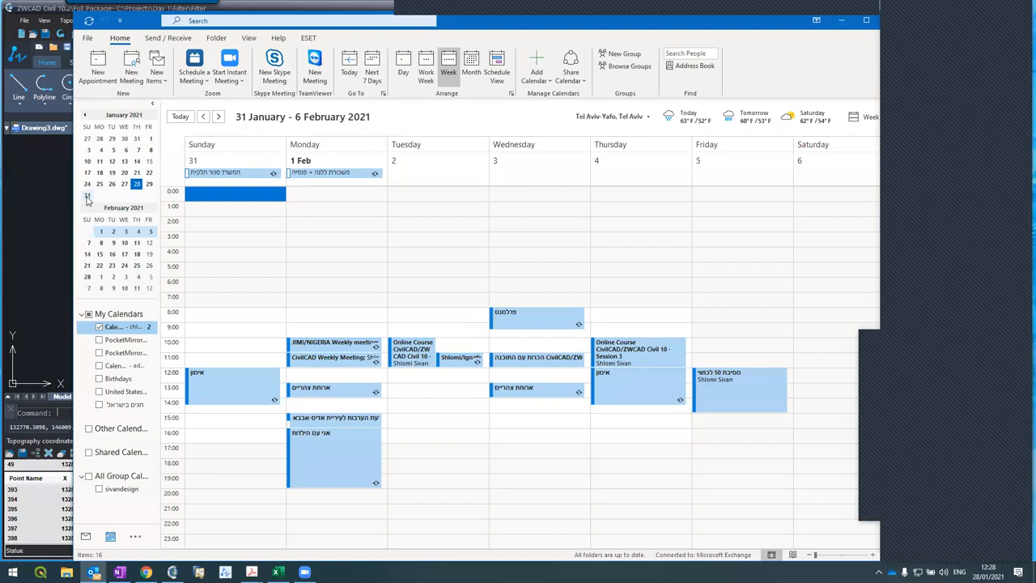
pyautogui.click(841, 20)
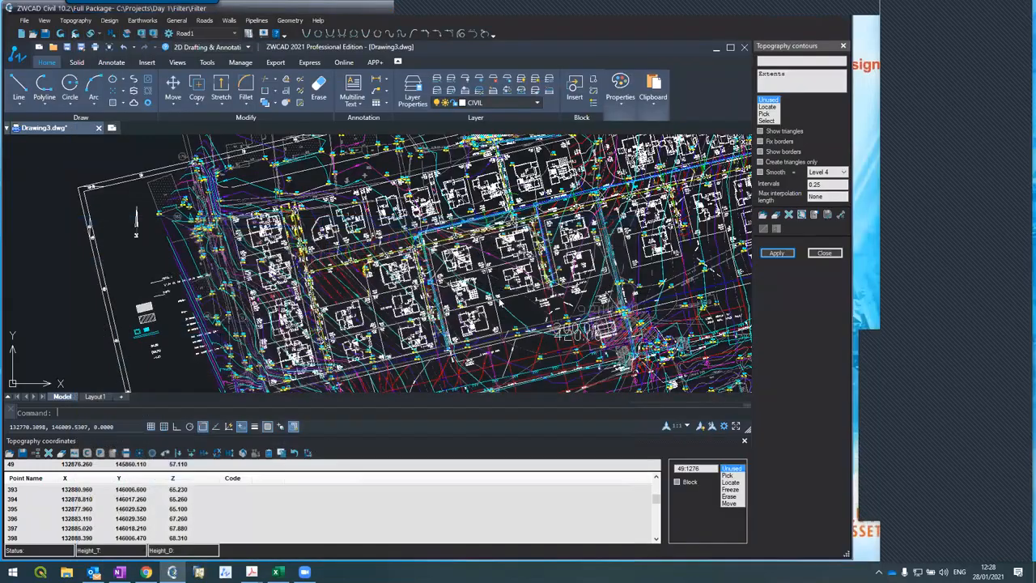